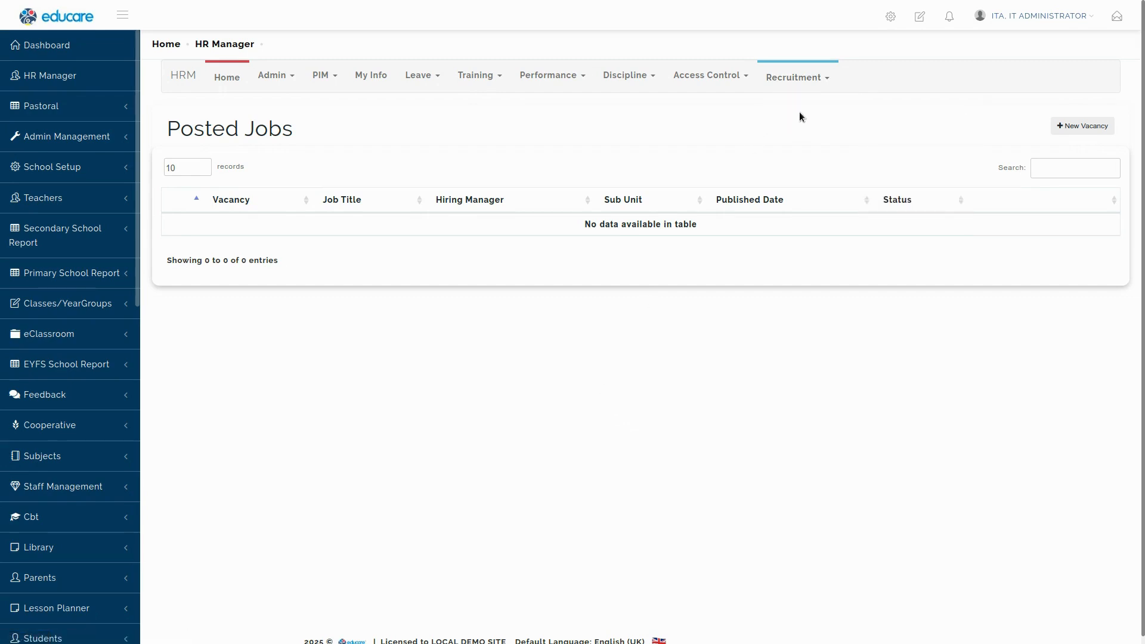
Open the recruitment vacancy templates configuration and start adding a new vacancy template.
mouse_move(806, 121)
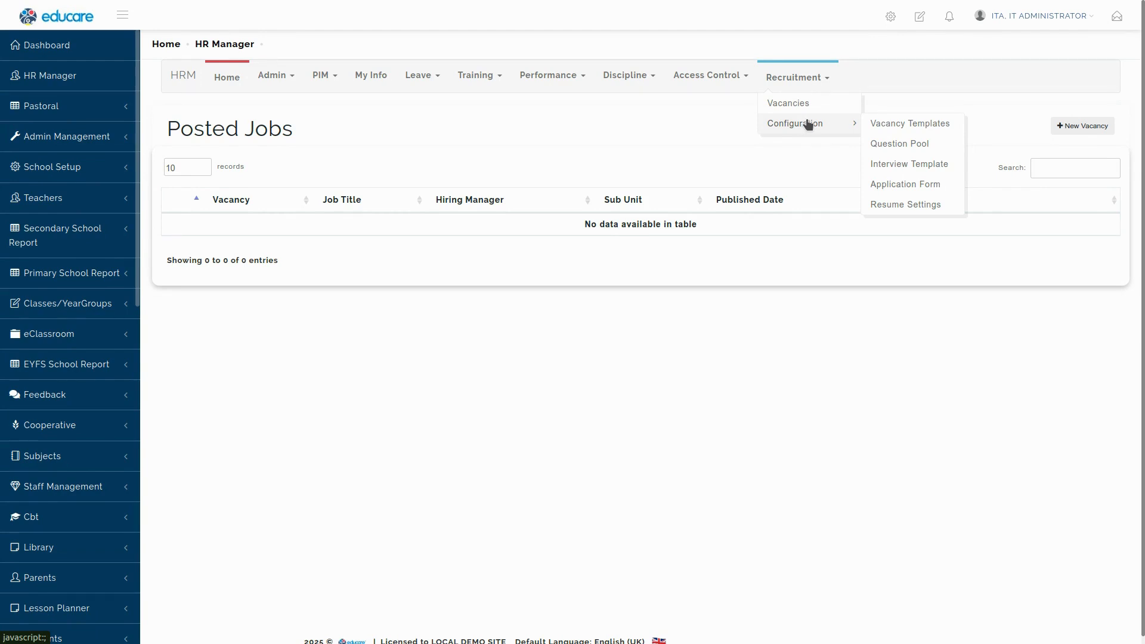
click(903, 124)
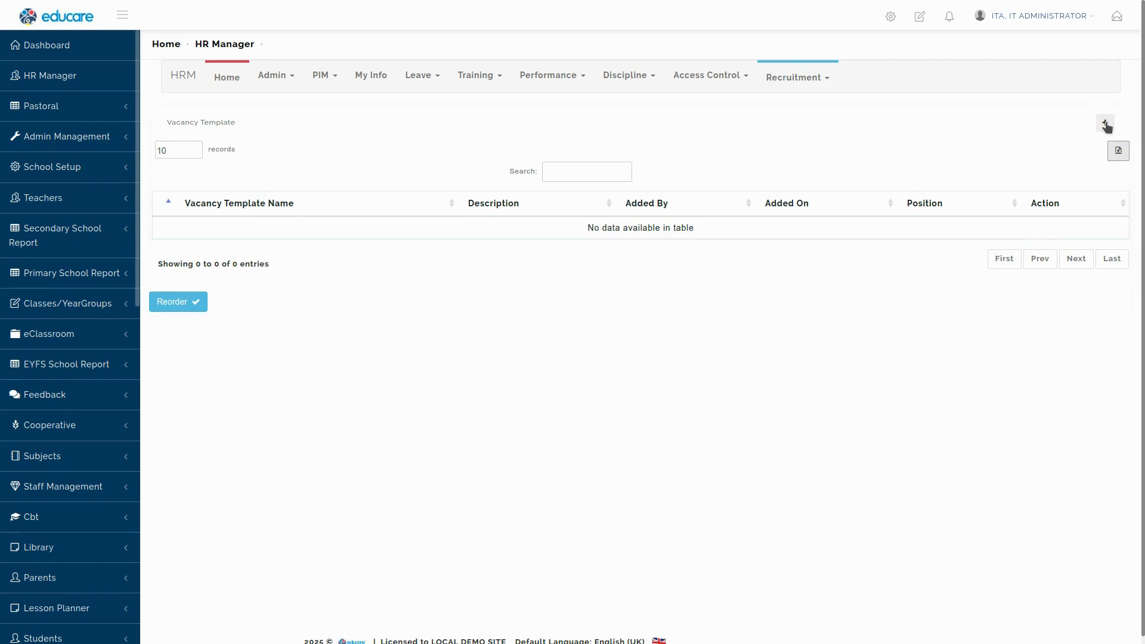
mouse_move(801, 78)
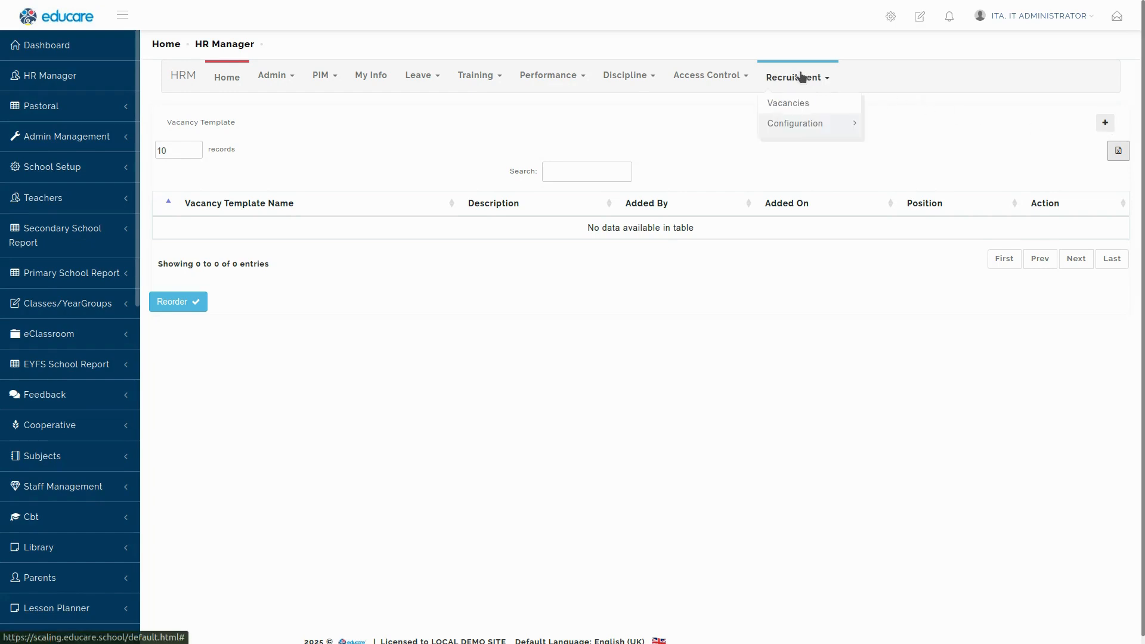
mouse_move(796, 123)
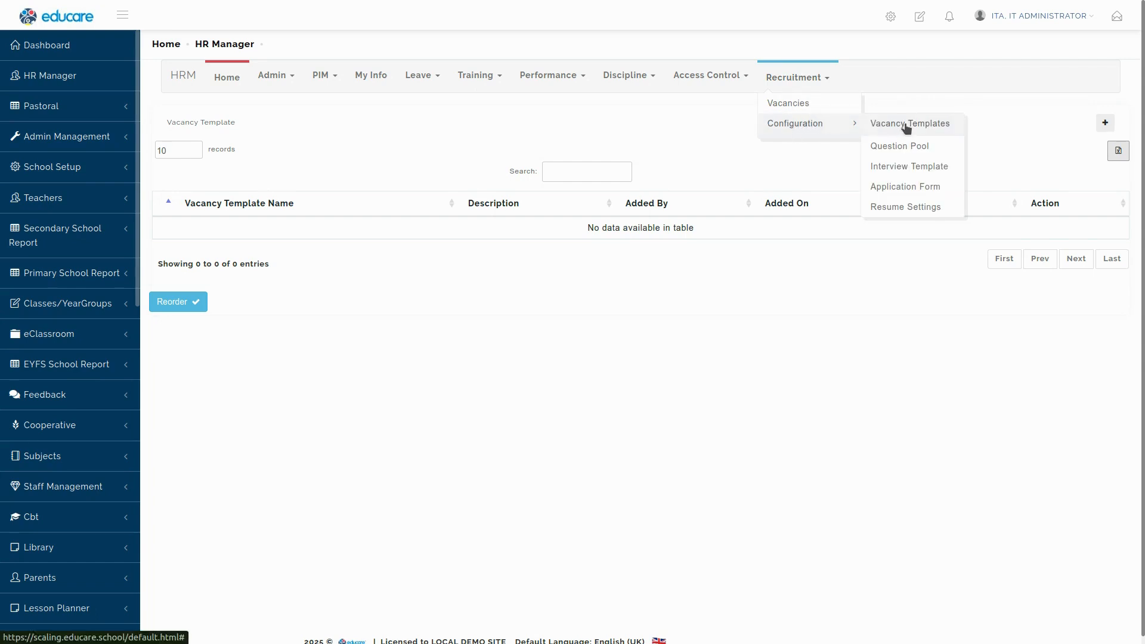
click(1106, 123)
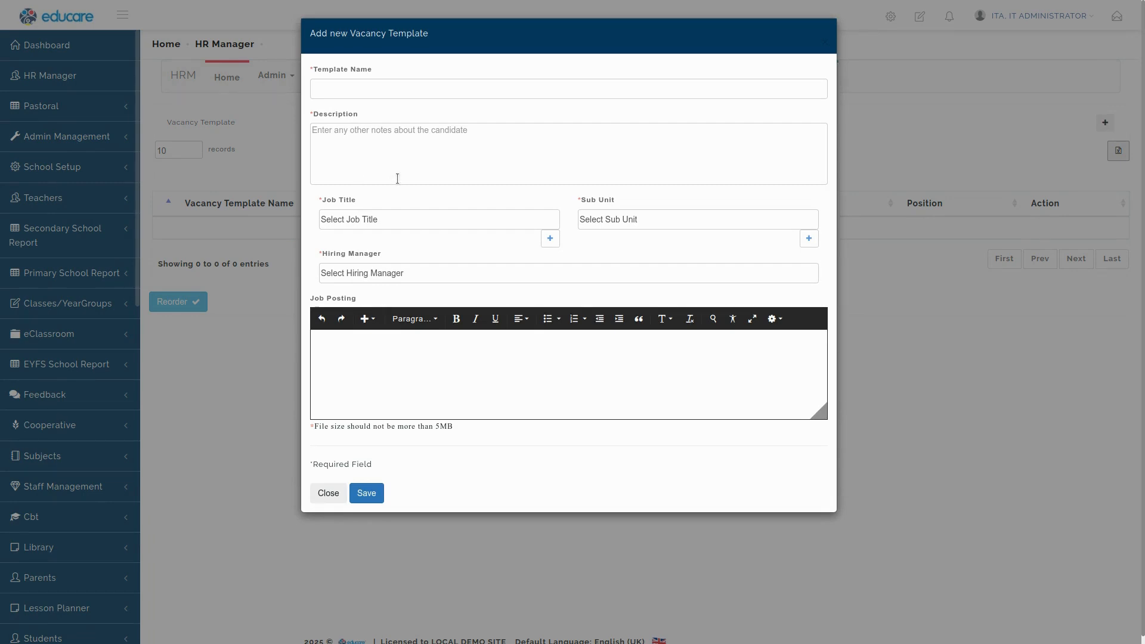
Name the template "Teachers Recruitment Template" and enter the sample Teacher job description text, from "This Teacher job description sample template" to "your company.".
click(458, 89)
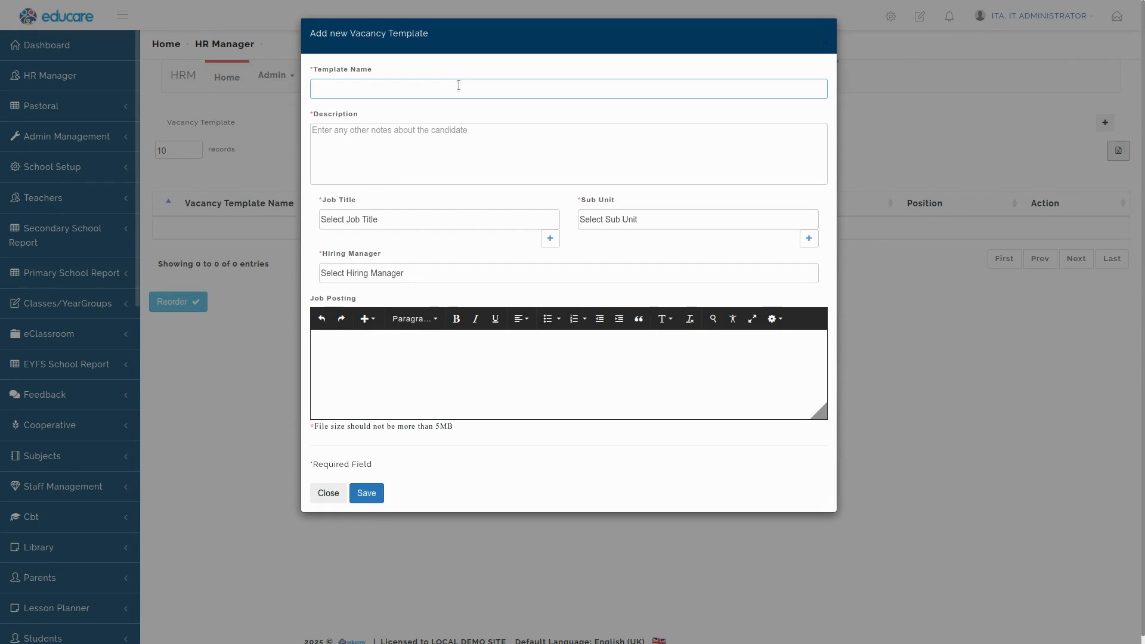
text(Teachers Recruitment Template)
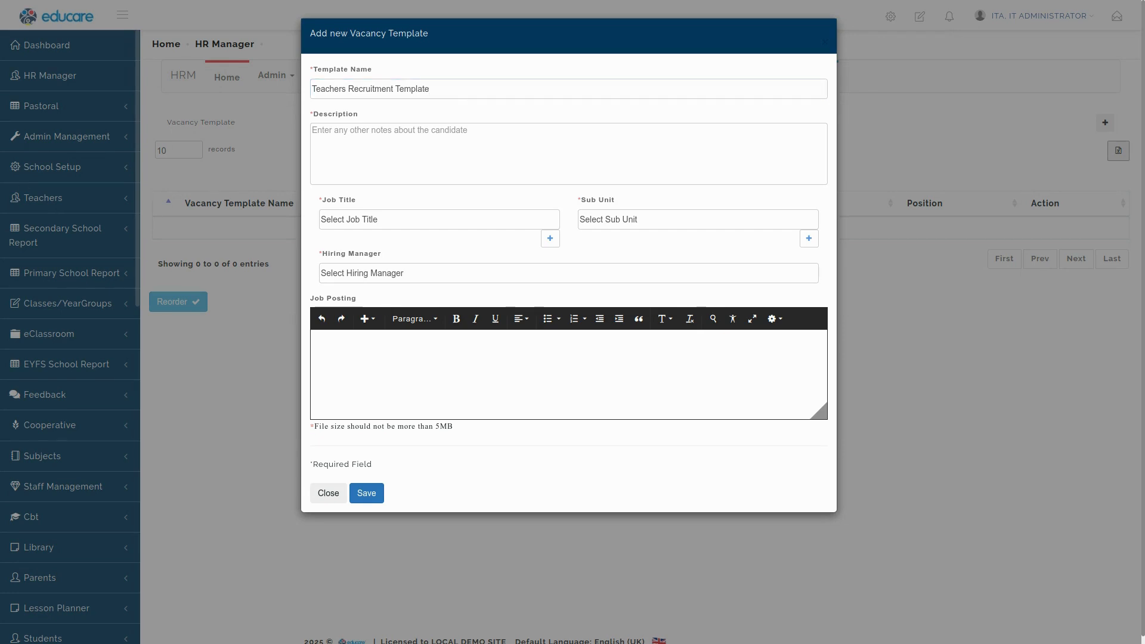
click(435, 143)
text(This Teacher job description sample template can help you attract an innovative and experienced Teacher to your company. We make the hiring process one step easier by giving you a template to simply post to our site. Make sure to add requirements, benefits, and perks specific to the role and your company.)
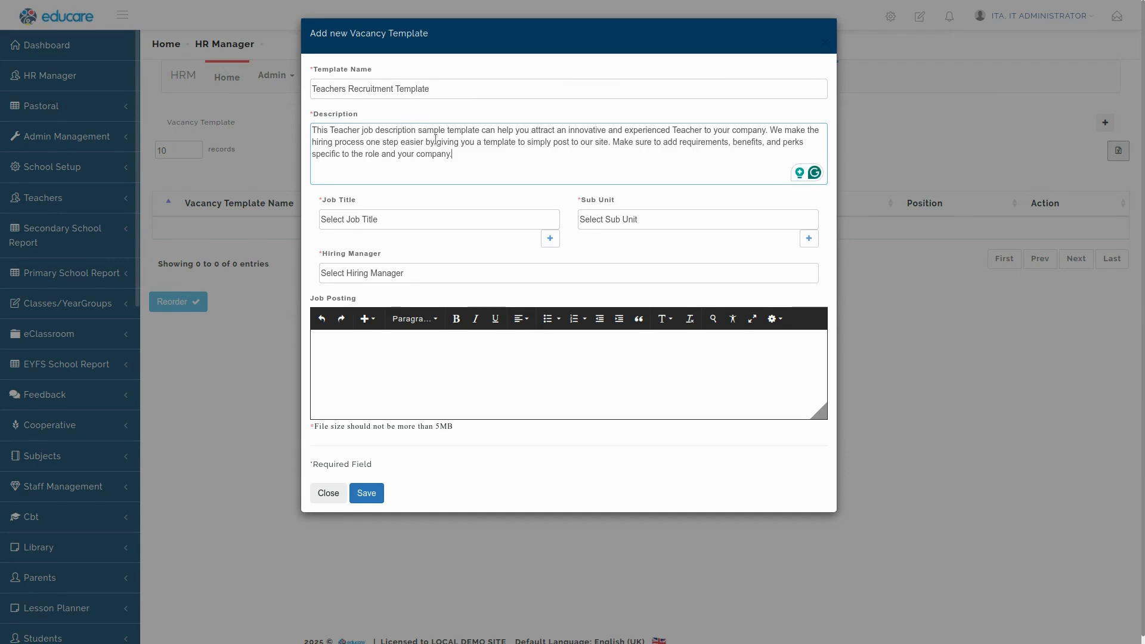
Set the template's job title to Teacher and its sub unit to Academic Staff.
click(427, 219)
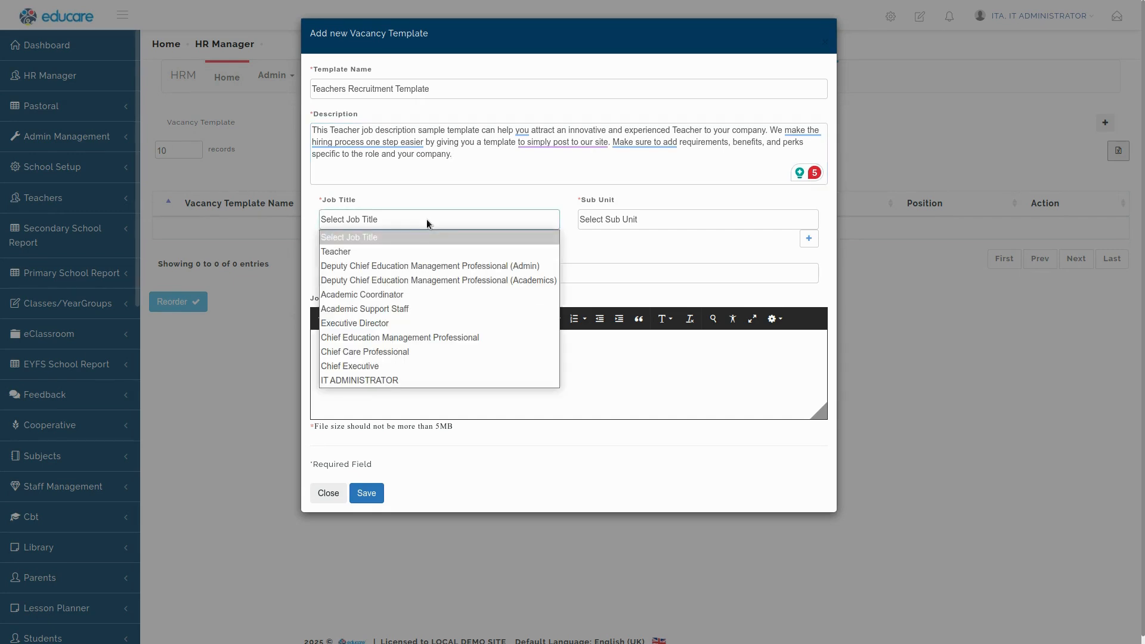
click(404, 251)
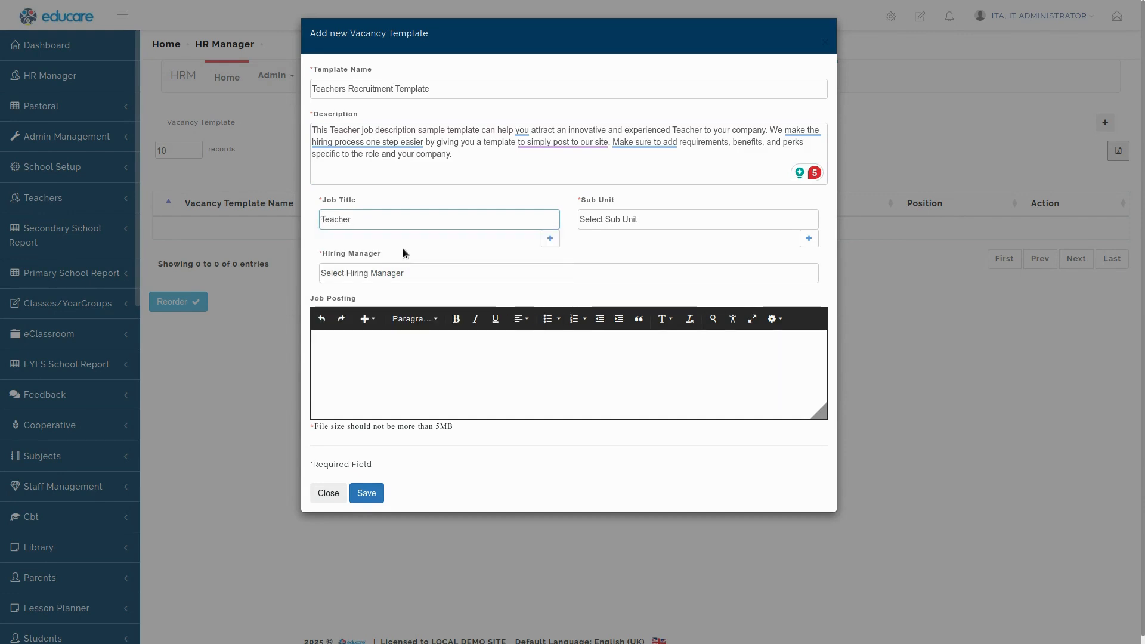
click(631, 220)
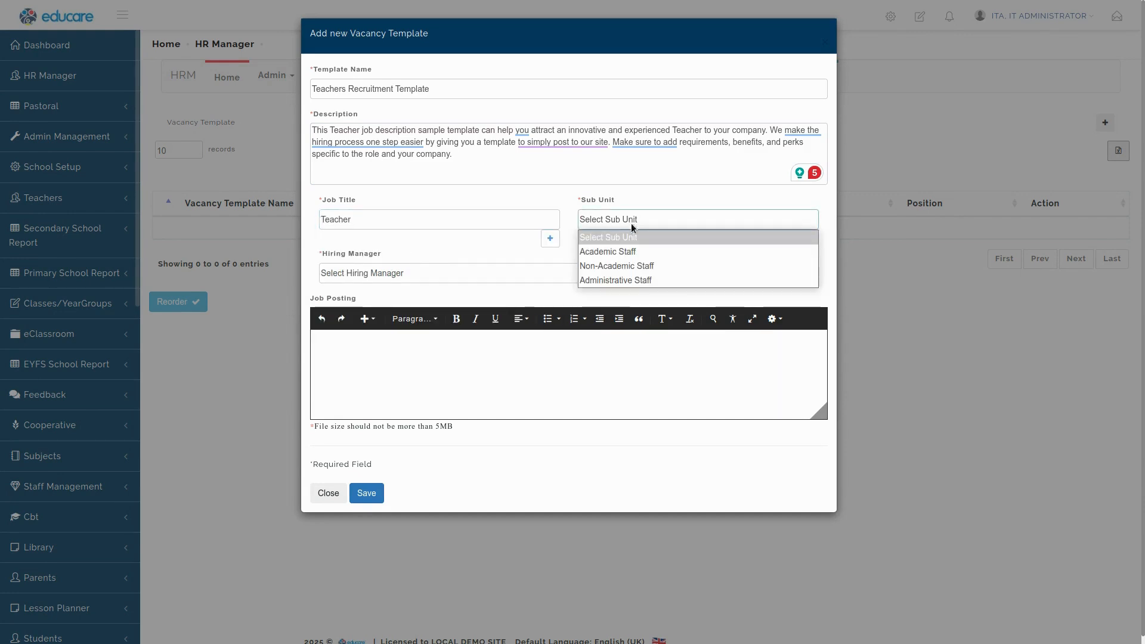
click(616, 254)
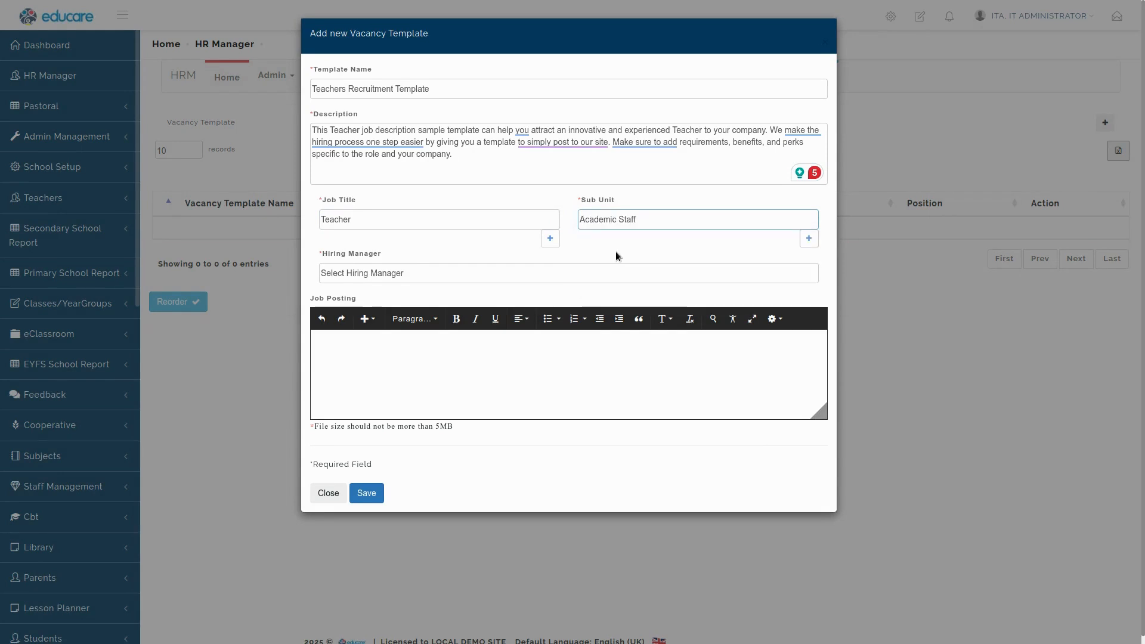
Choose the IT administrator account as the template's hiring manager.
click(388, 274)
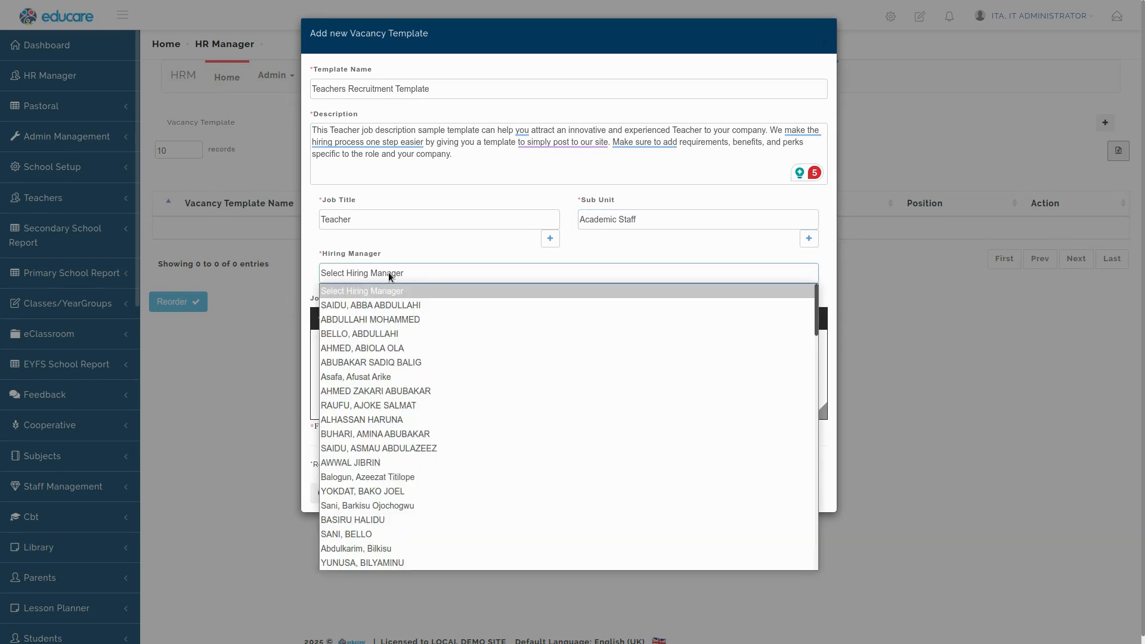
text(ita)
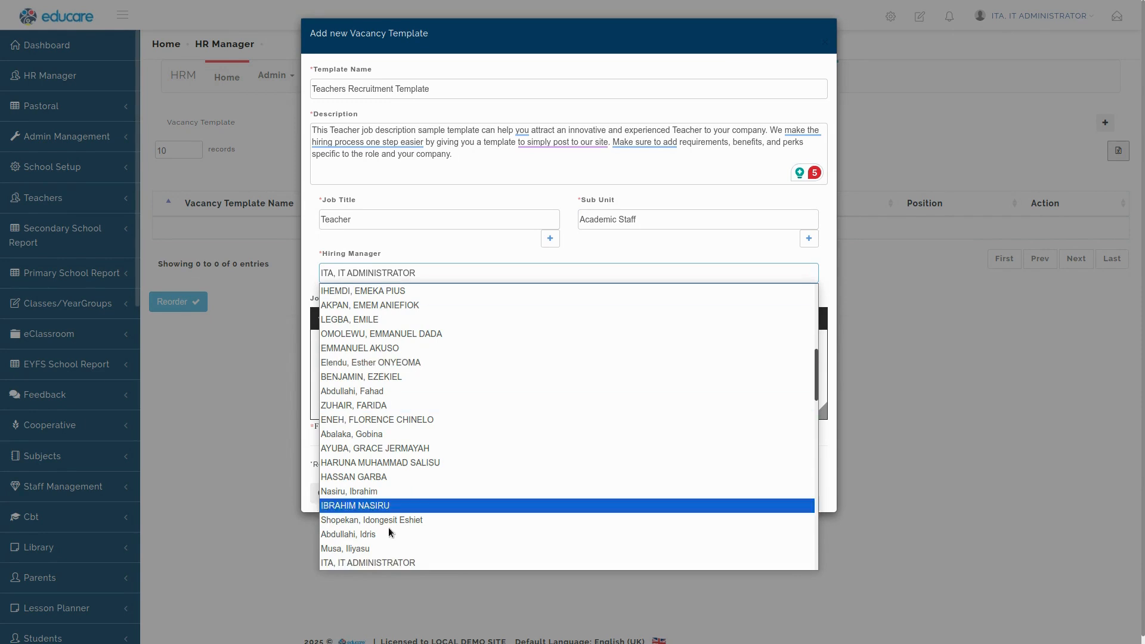
click(367, 564)
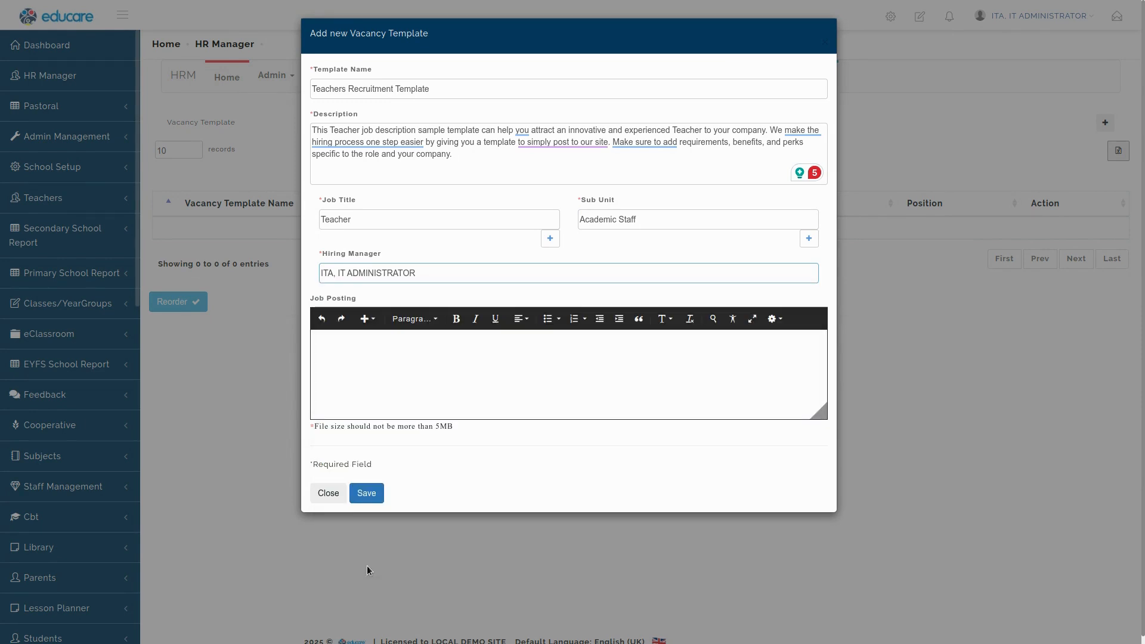
Paste the copied teacher job summary, duties and requirements text into the template's job posting.
click(568, 370)
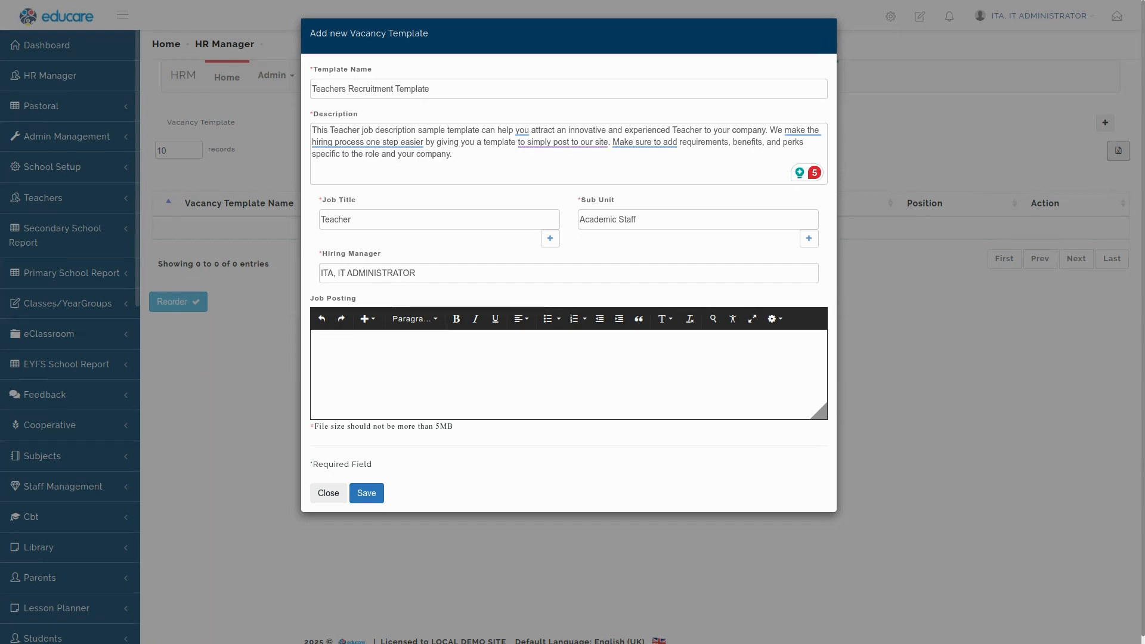
click(360, 352)
key(ctrl+v)
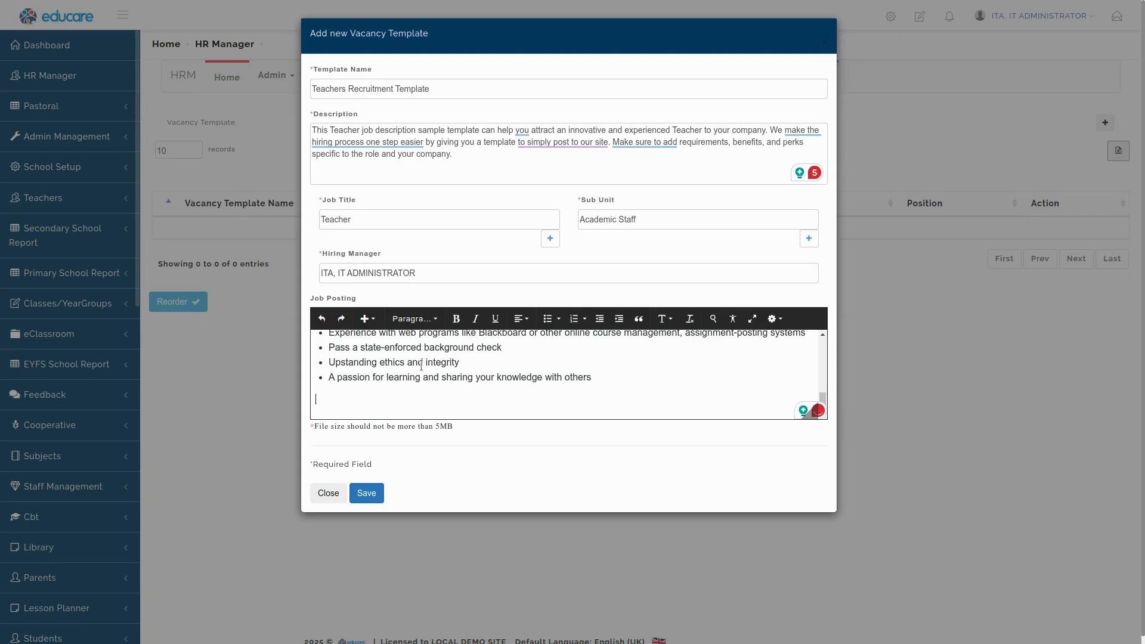
Make the "Teacher Job Summary" and "Teacher Duties and Responsibilities" headings in the job posting bold.
scroll(421, 366, up, 5)
scroll(421, 366, up, 5)
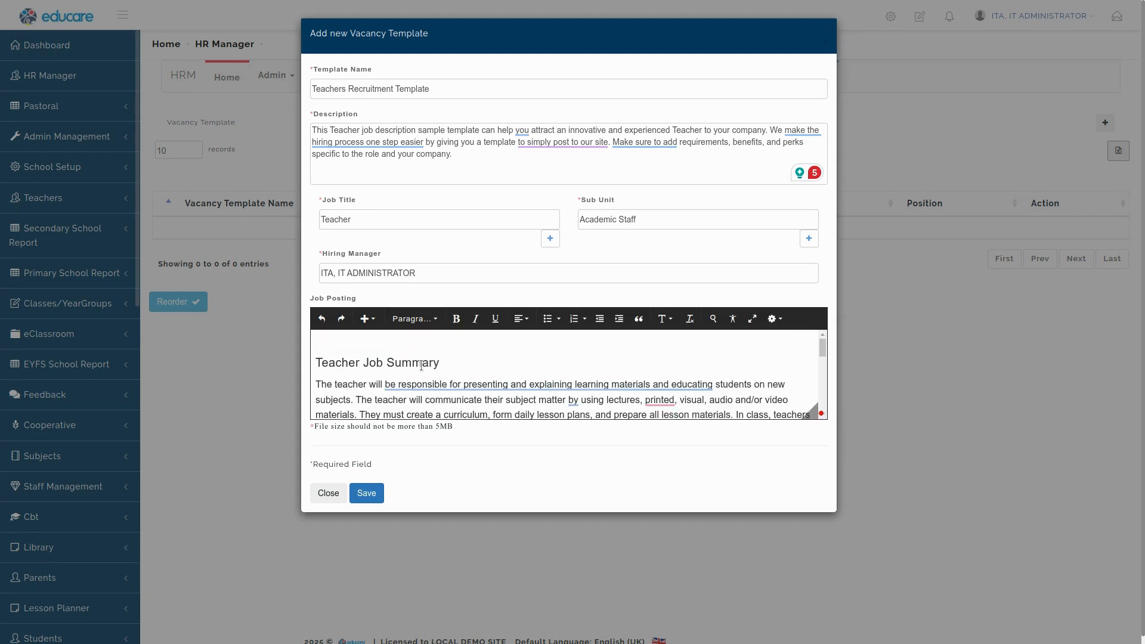
drag(439, 363, 313, 363)
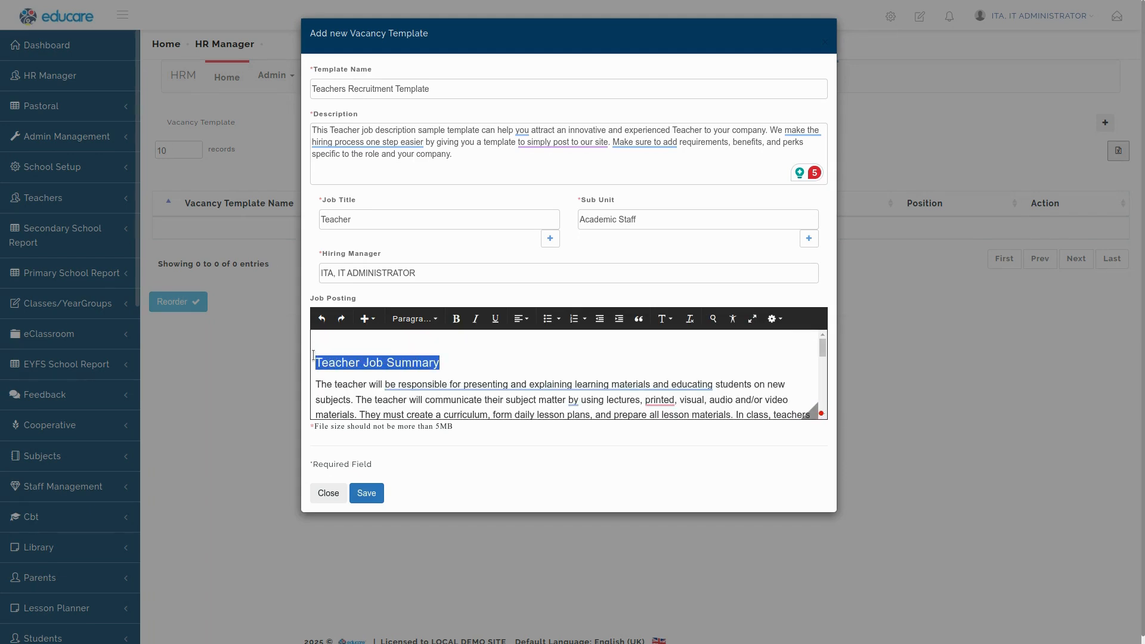
click(456, 318)
scroll(373, 363, down, 2)
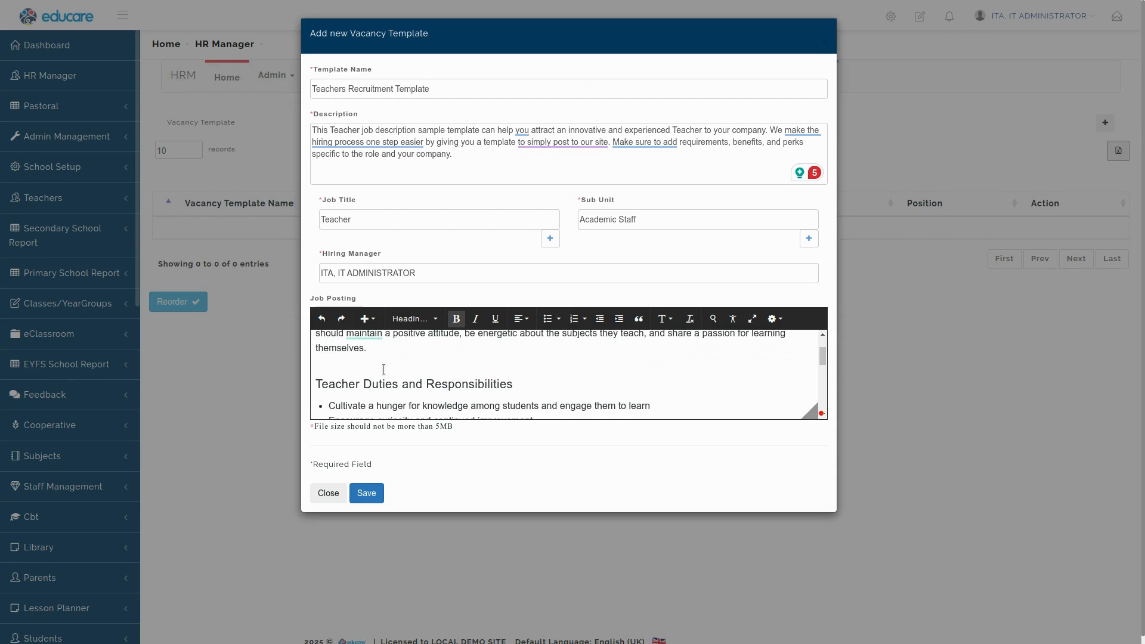
drag(515, 385, 305, 388)
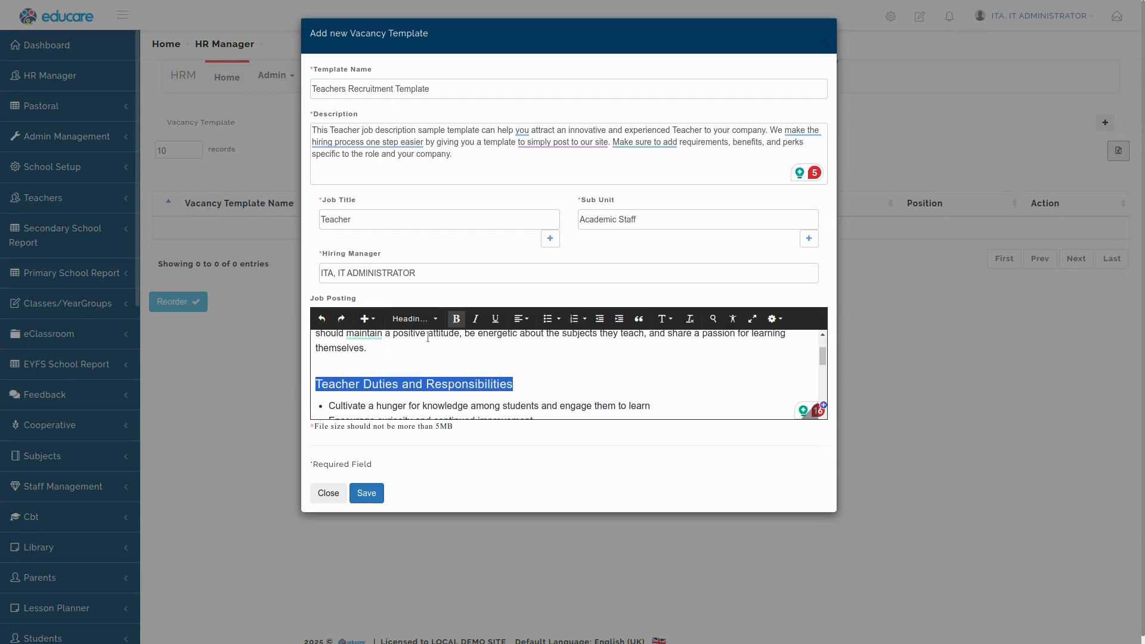
click(457, 318)
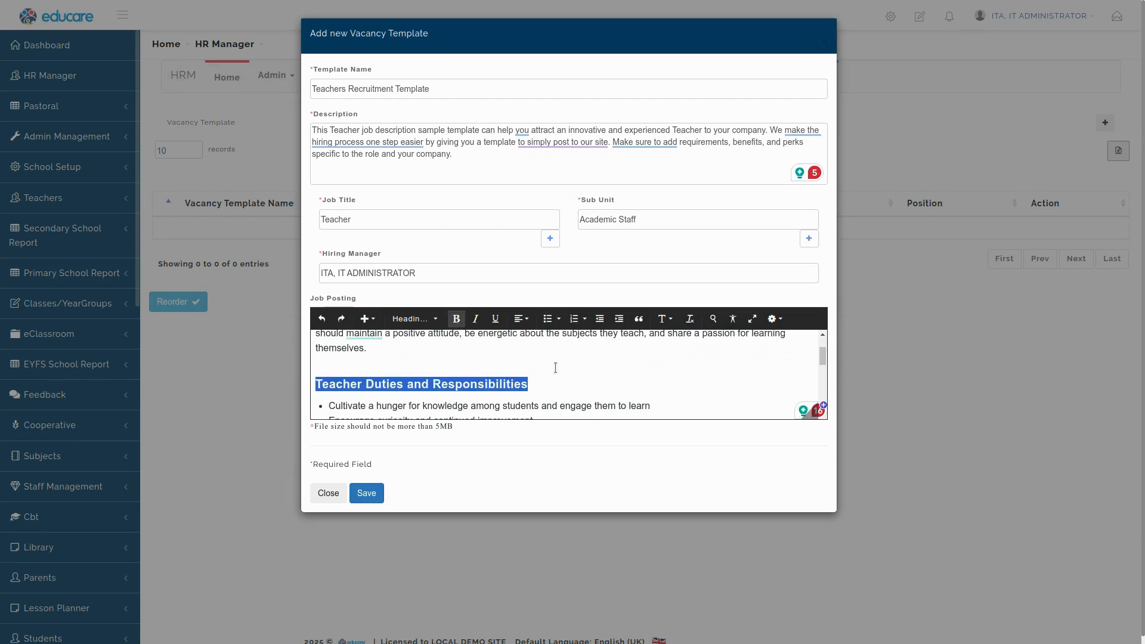
Save the new vacancy template and close its form.
scroll(555, 368, down, 5)
scroll(560, 372, down, 1)
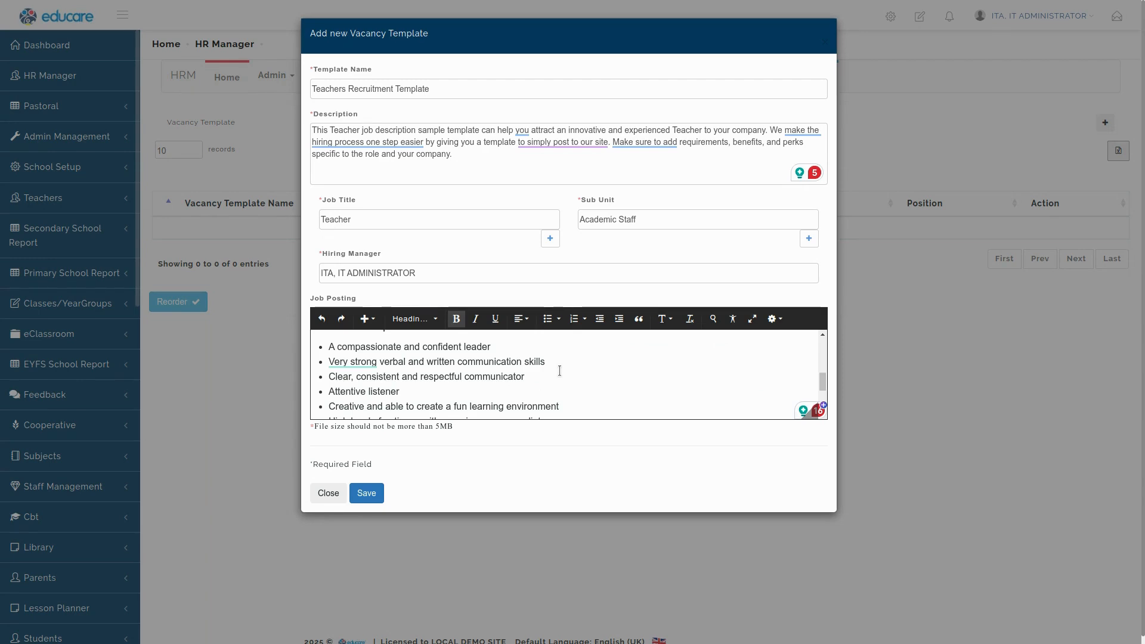
click(368, 495)
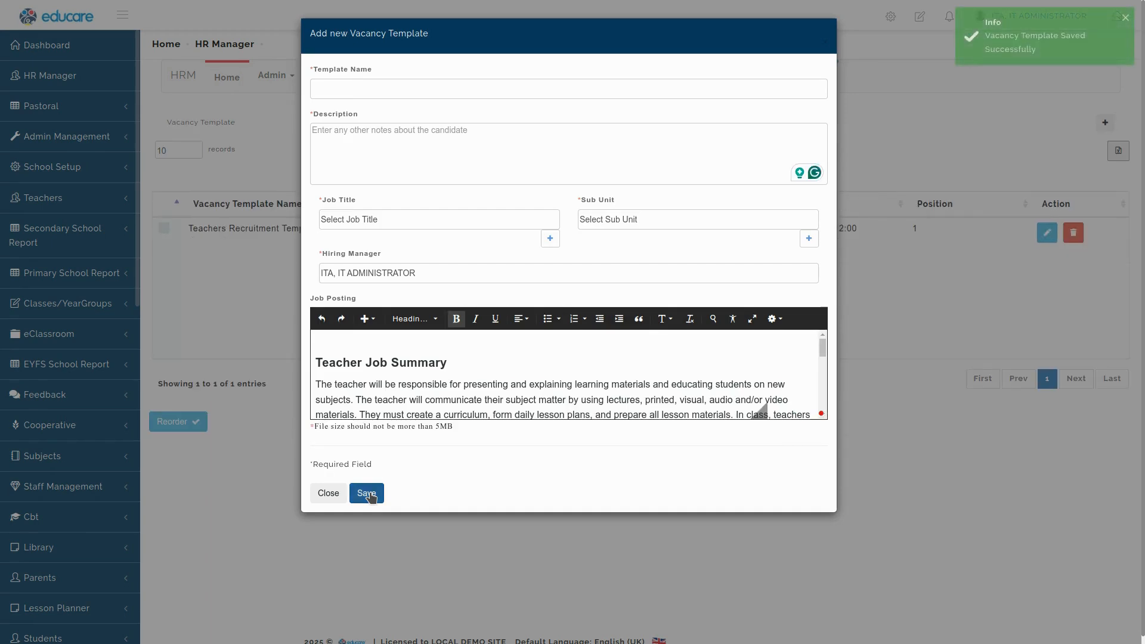
click(328, 495)
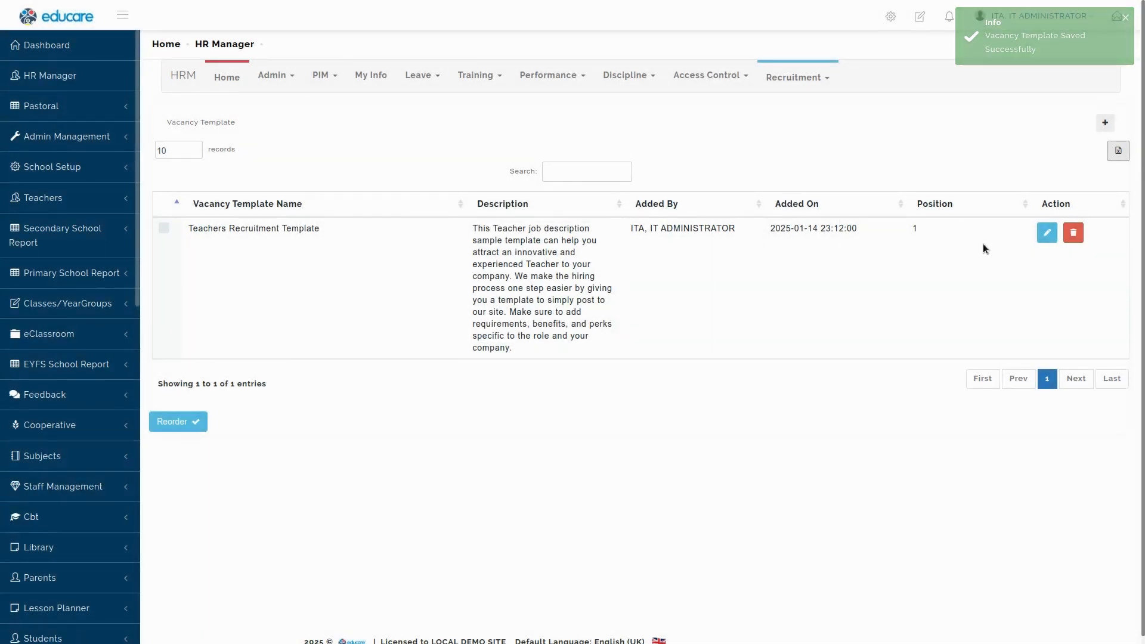
Edit the saved Teachers Recruitment Template so the "Teacher Requirements and Qualifications" heading in its job posting is bold, and save the change.
click(269, 236)
scroll(325, 281, down, 1)
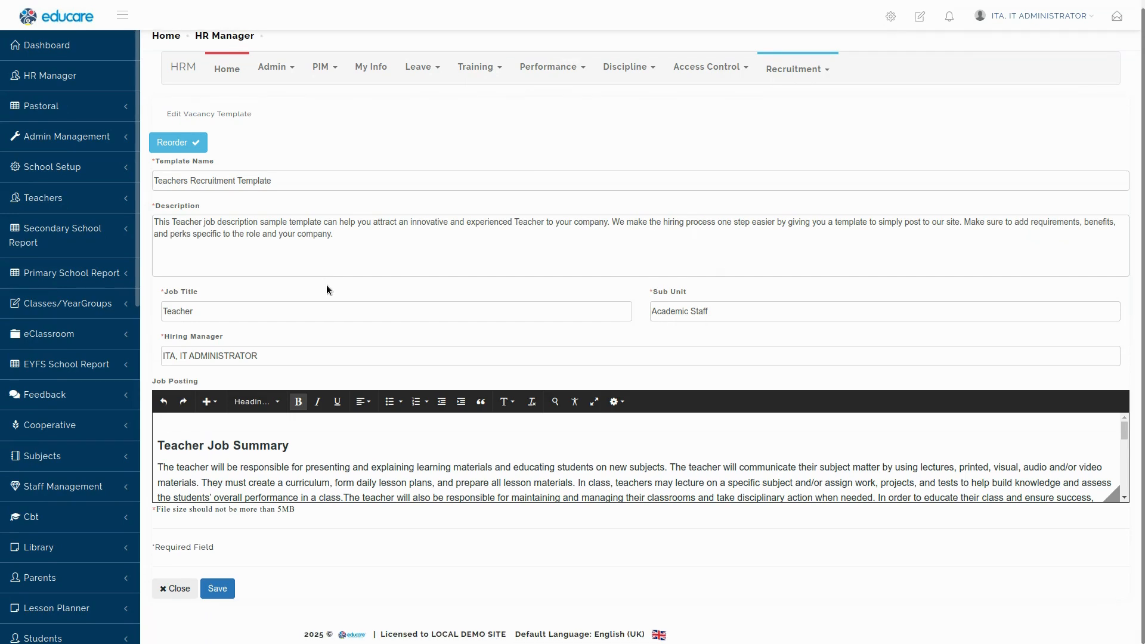
scroll(230, 467, down, 15)
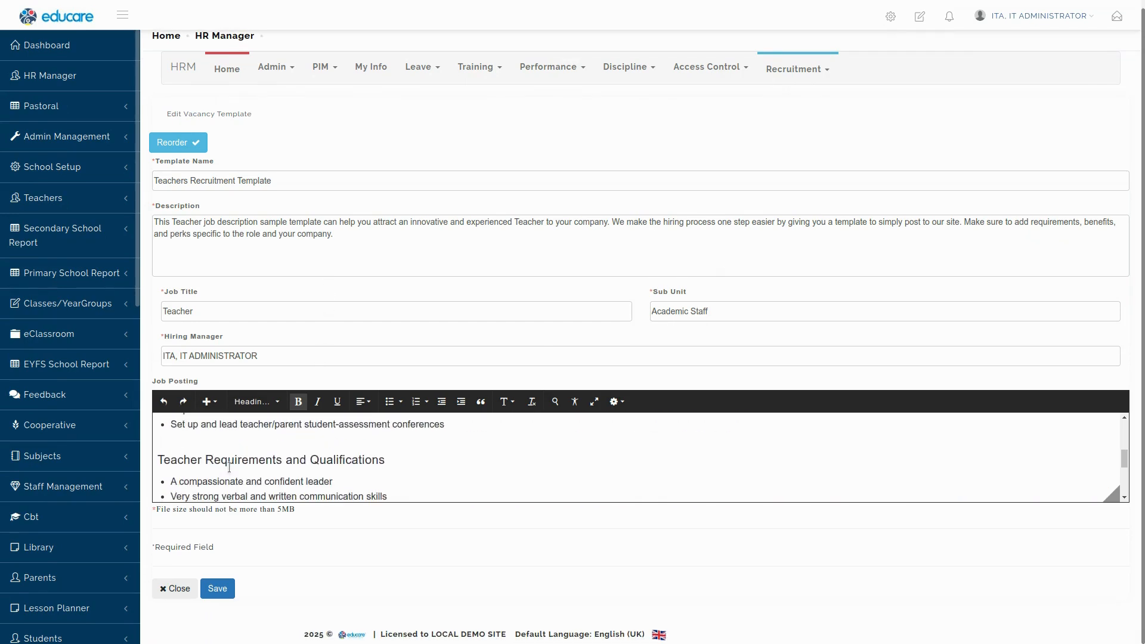
scroll(230, 467, up, 3)
triple_click(252, 459)
click(296, 402)
scroll(286, 454, down, 6)
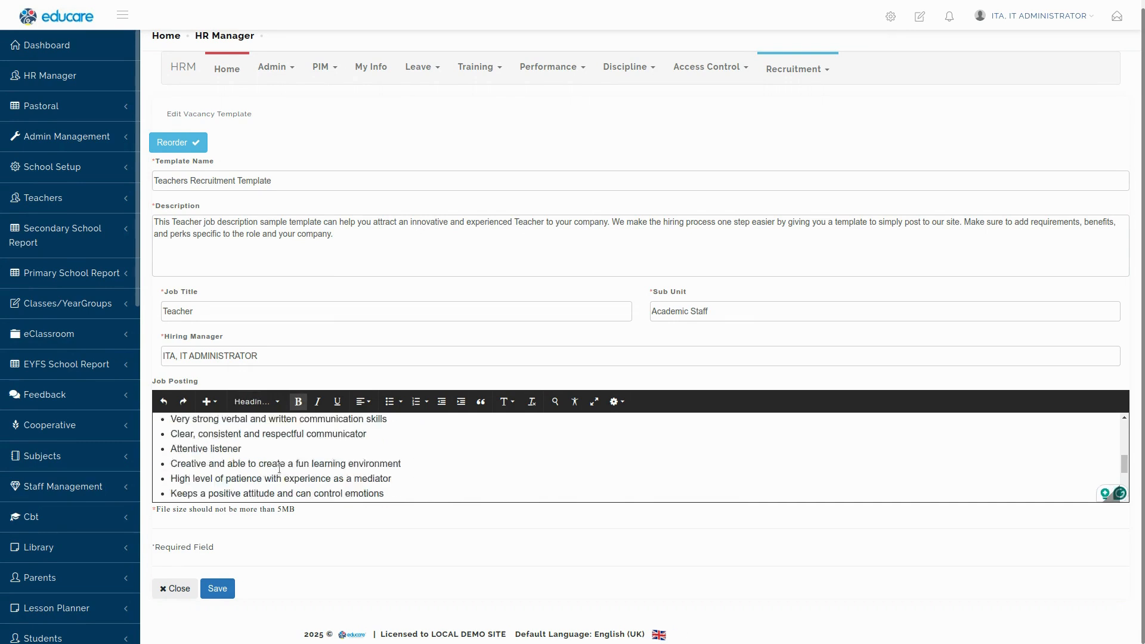
click(218, 589)
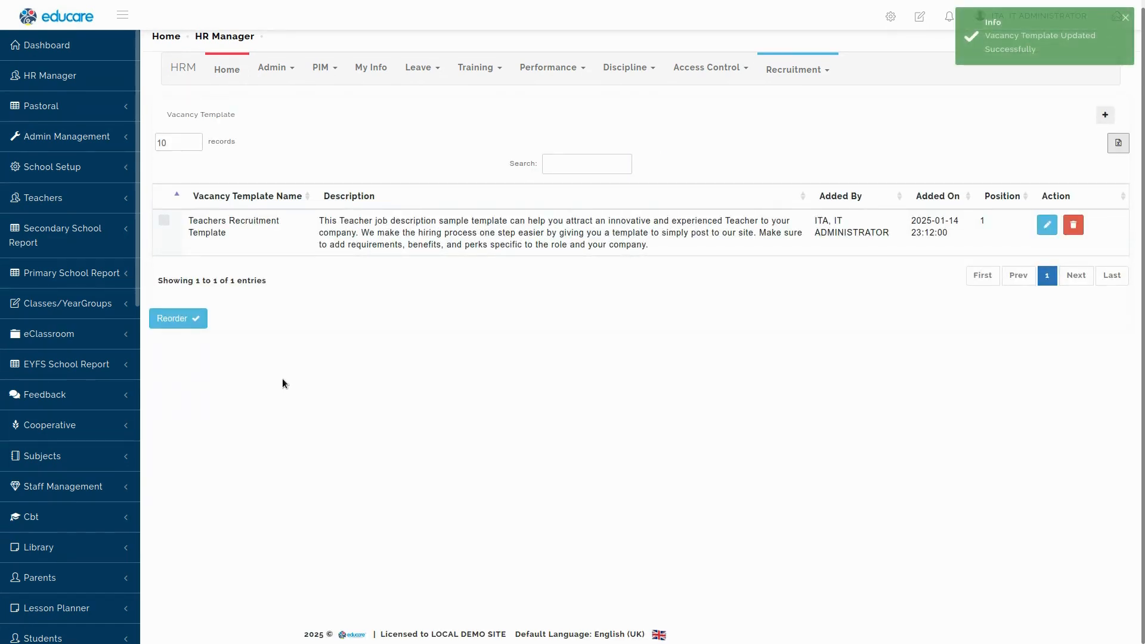
Start deleting the Teachers Recruitment Template and cancel the deletion.
click(1075, 227)
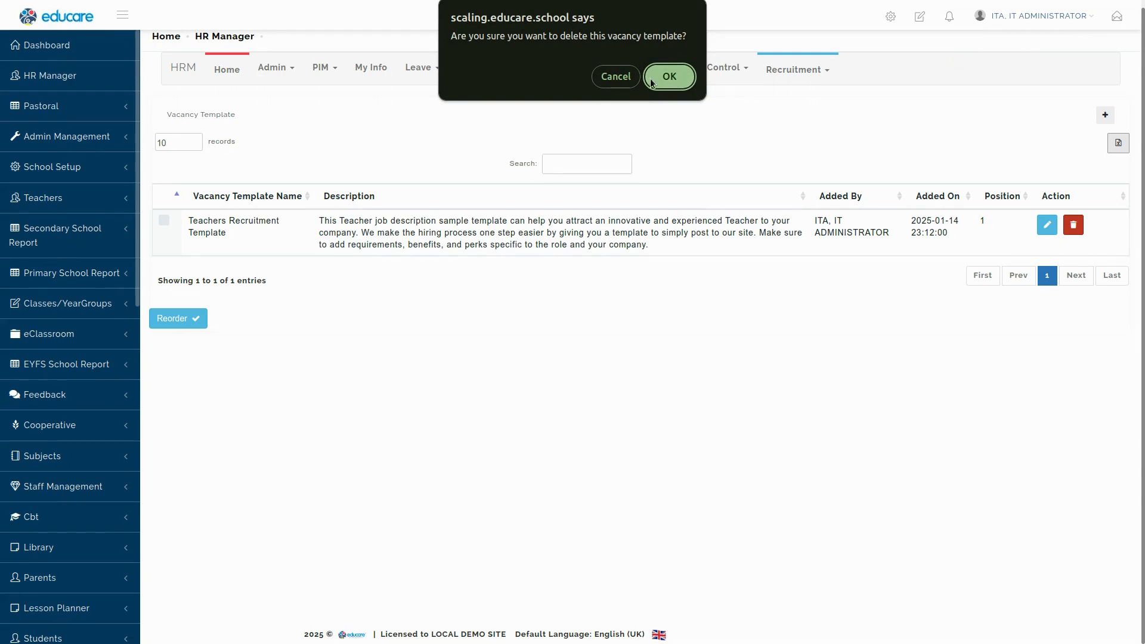
click(616, 77)
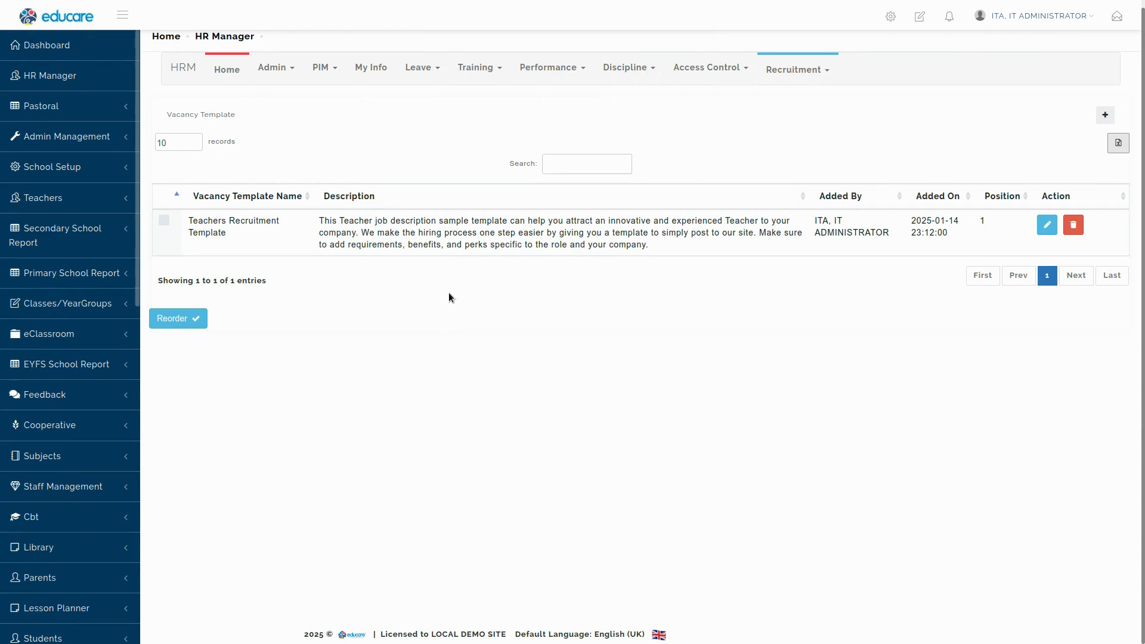
Open the interview question pool in the recruitment configuration.
click(835, 73)
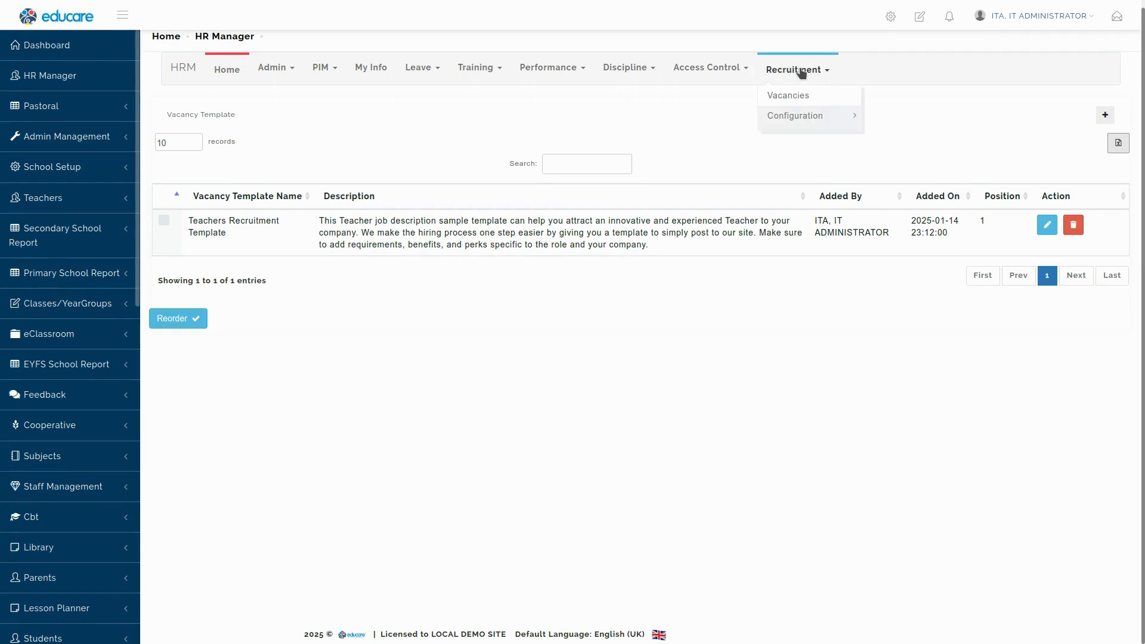
mouse_move(823, 112)
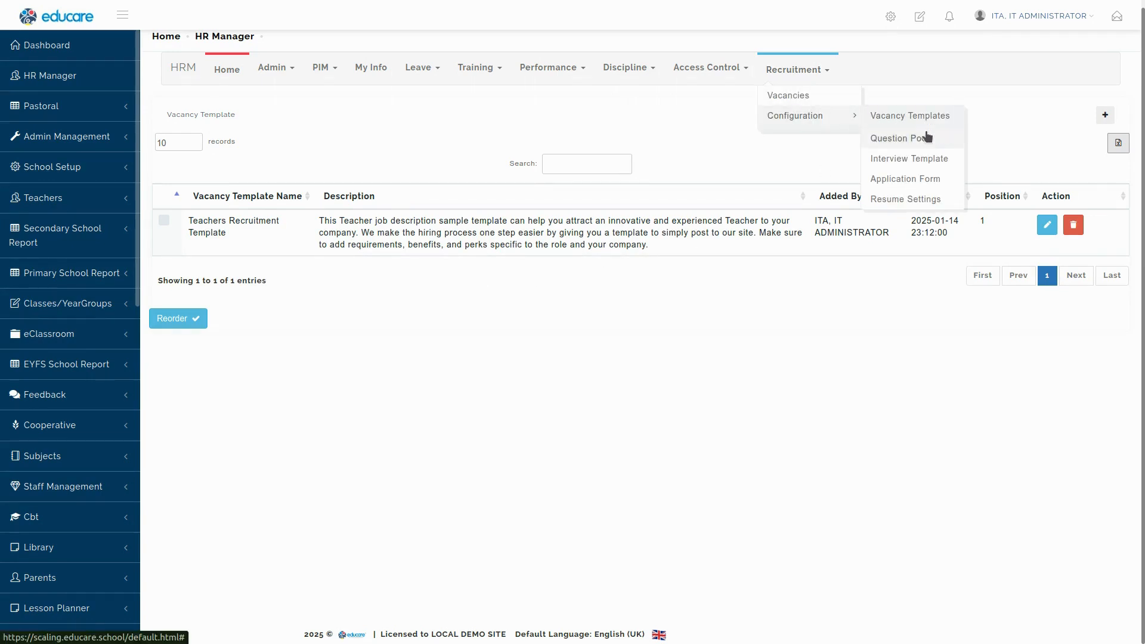
click(895, 139)
click(822, 70)
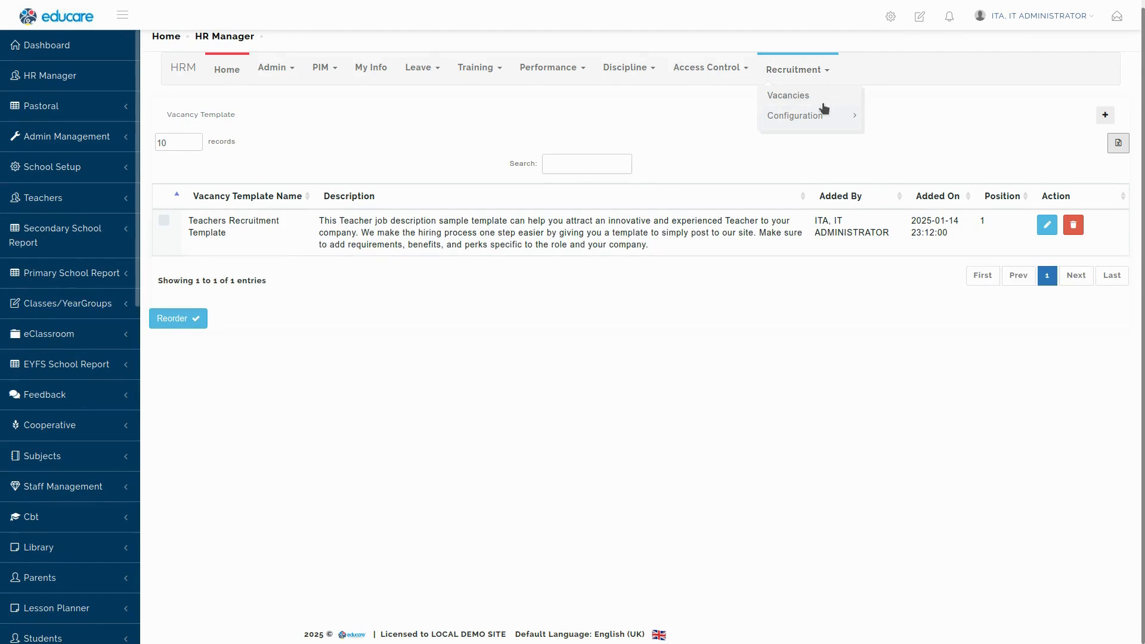
mouse_move(823, 115)
click(908, 143)
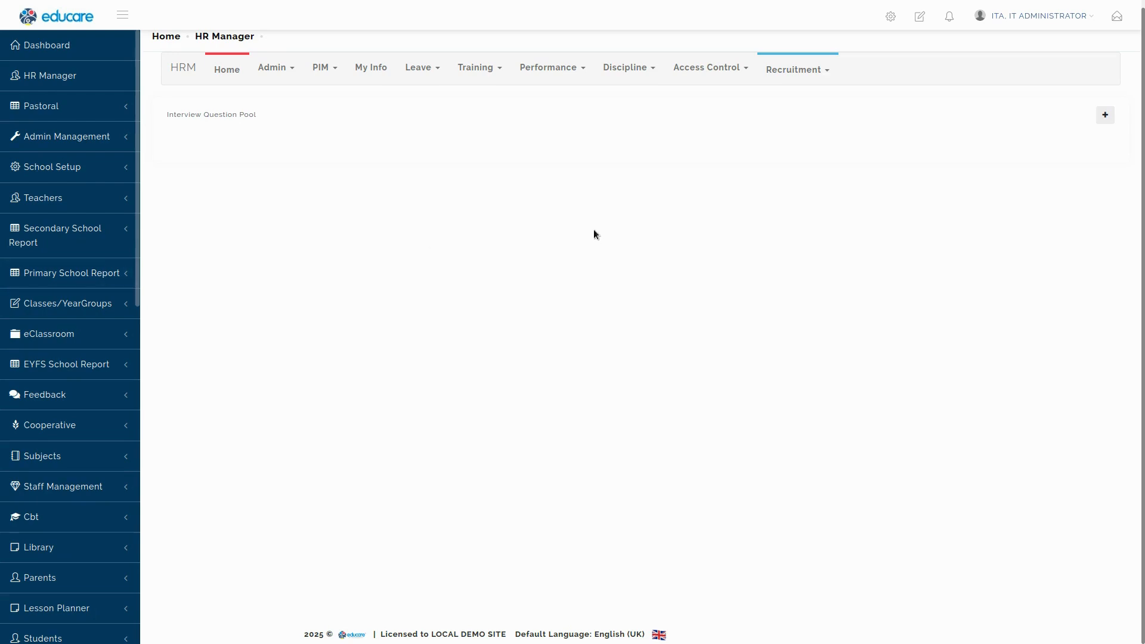
Start a new question in the interview question pool with the competency "Interrelates ideas and information within and across subject matter areas".
click(795, 71)
mouse_move(789, 119)
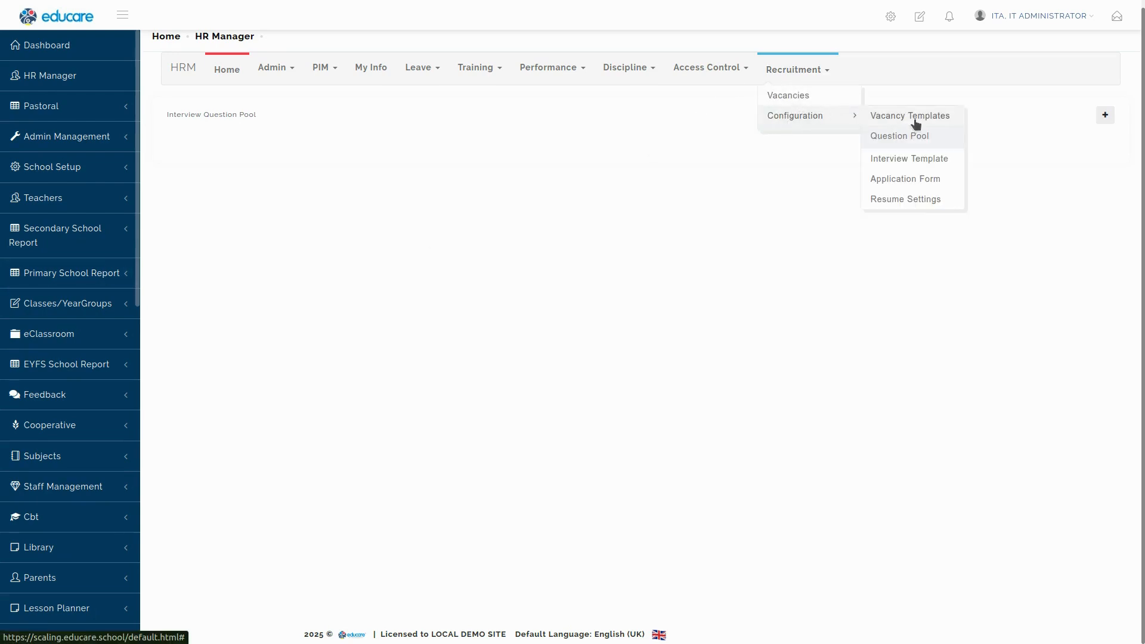
click(940, 137)
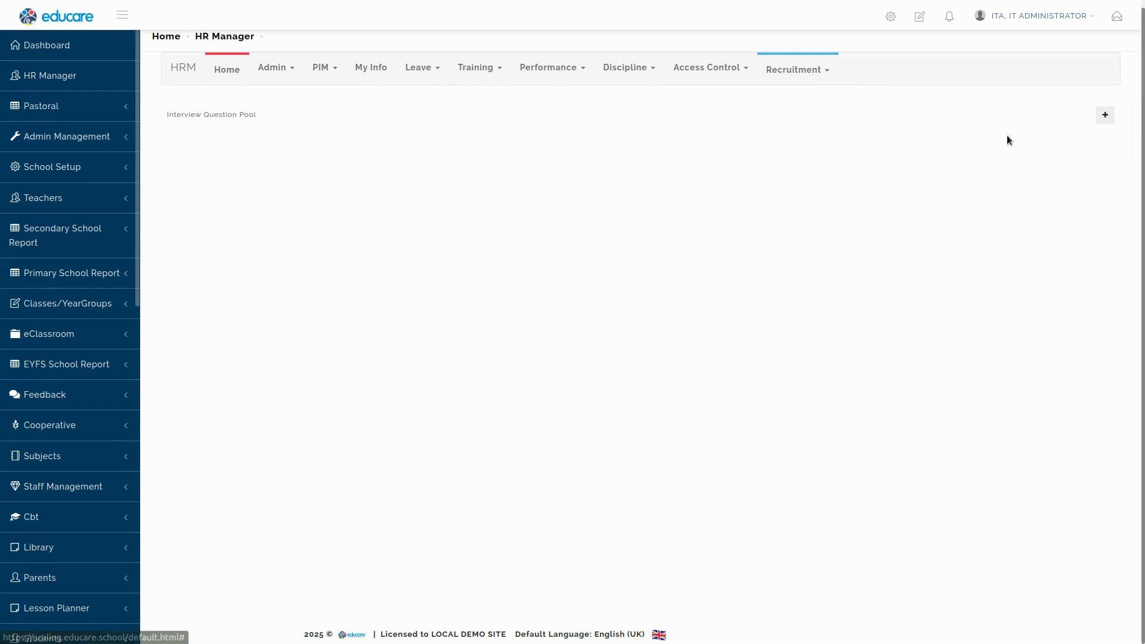
click(1106, 117)
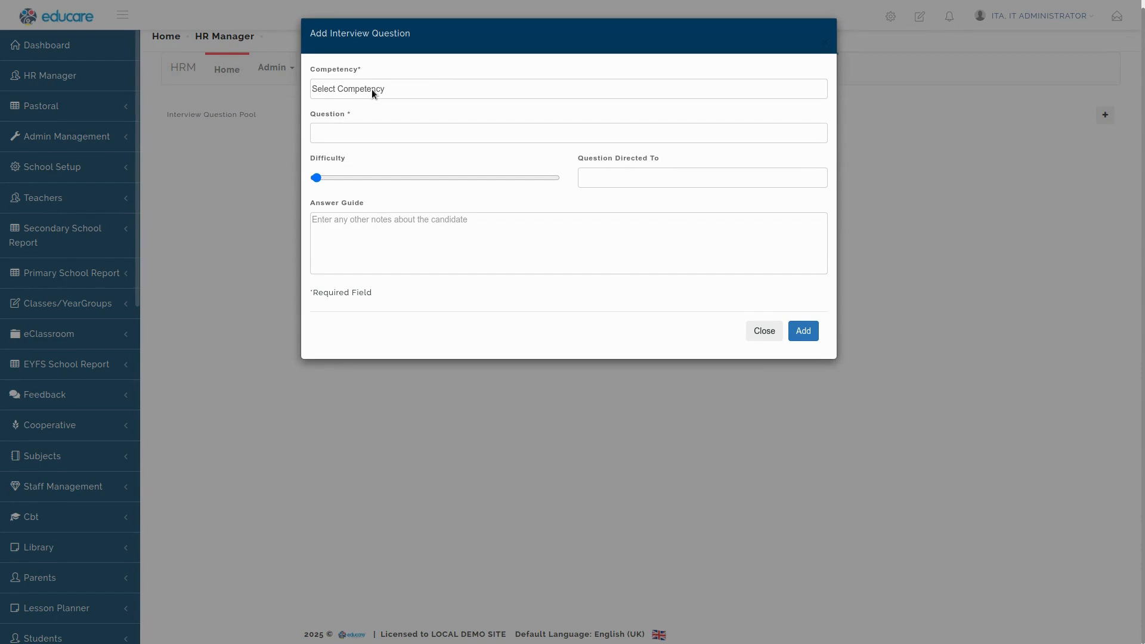
click(371, 91)
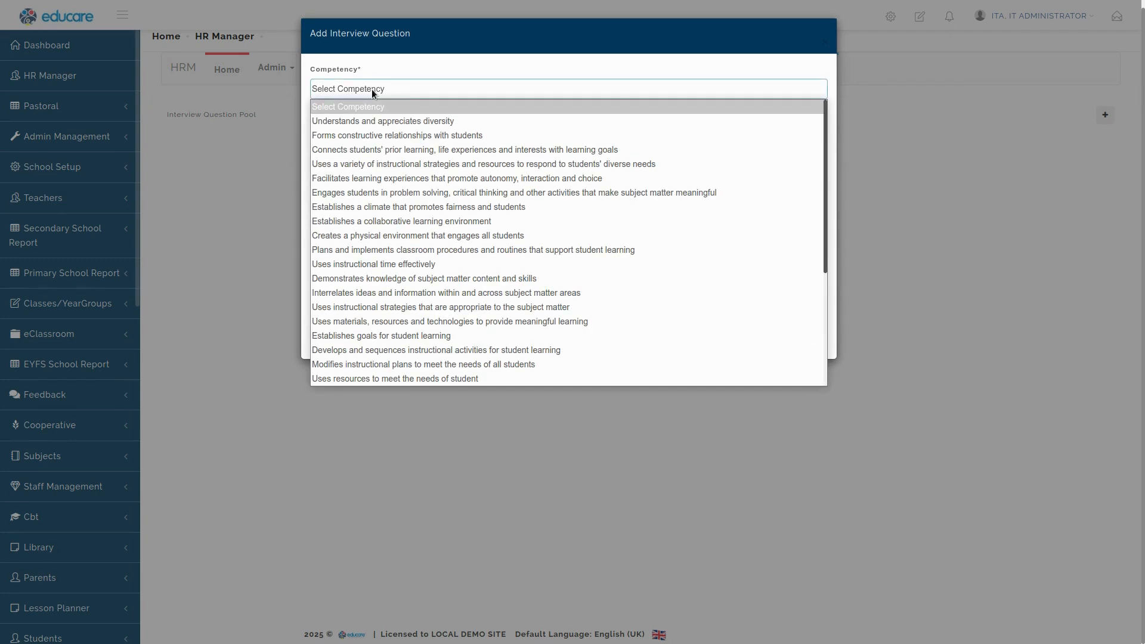
scroll(346, 238, down, 5)
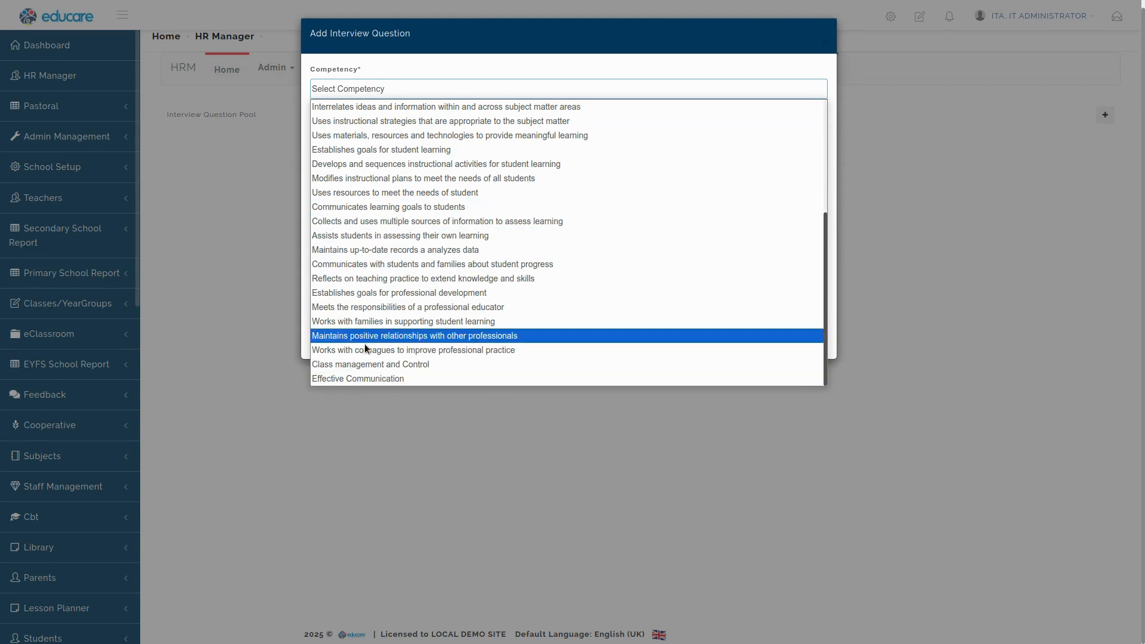
click(377, 108)
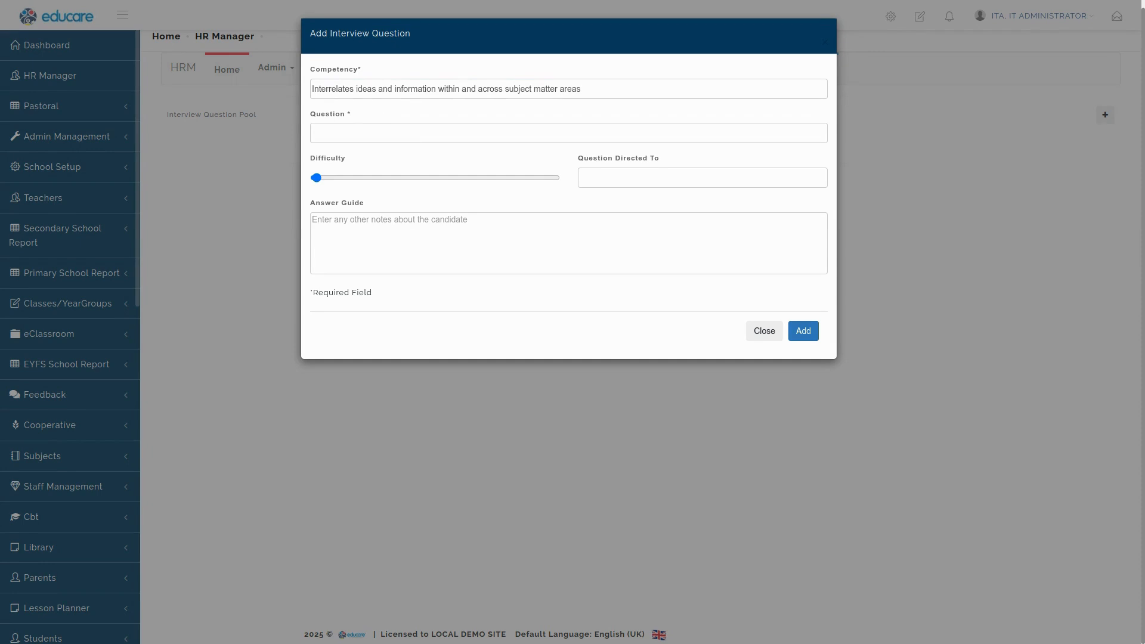
click(394, 91)
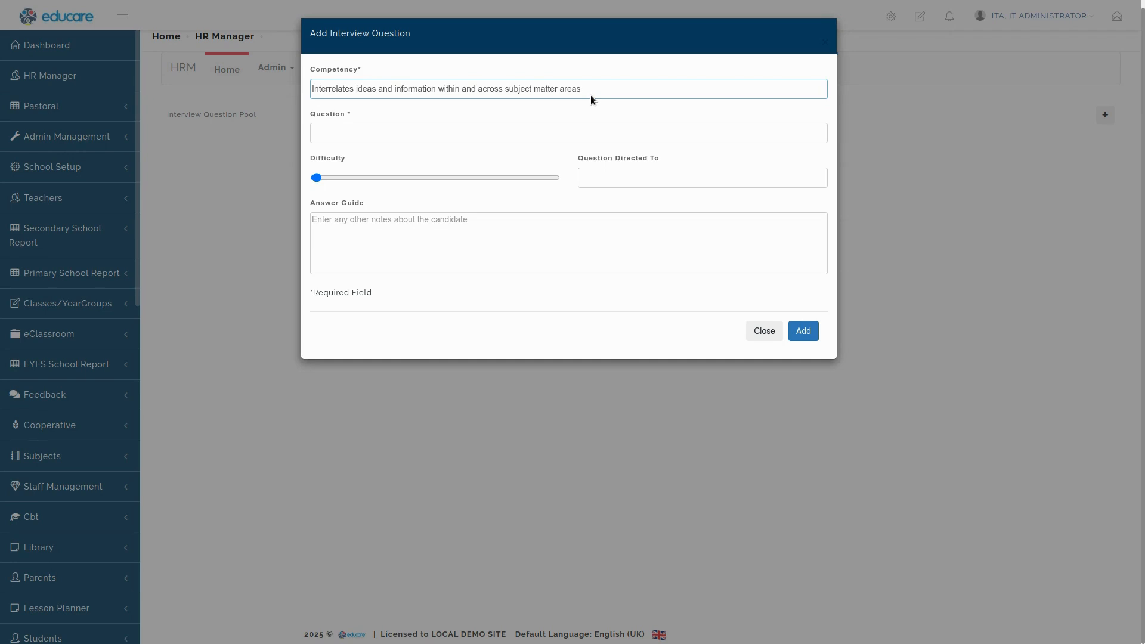
Enter the question "Why do you want to teach?" with difficulty 3 and direct it to Candidate.
click(331, 133)
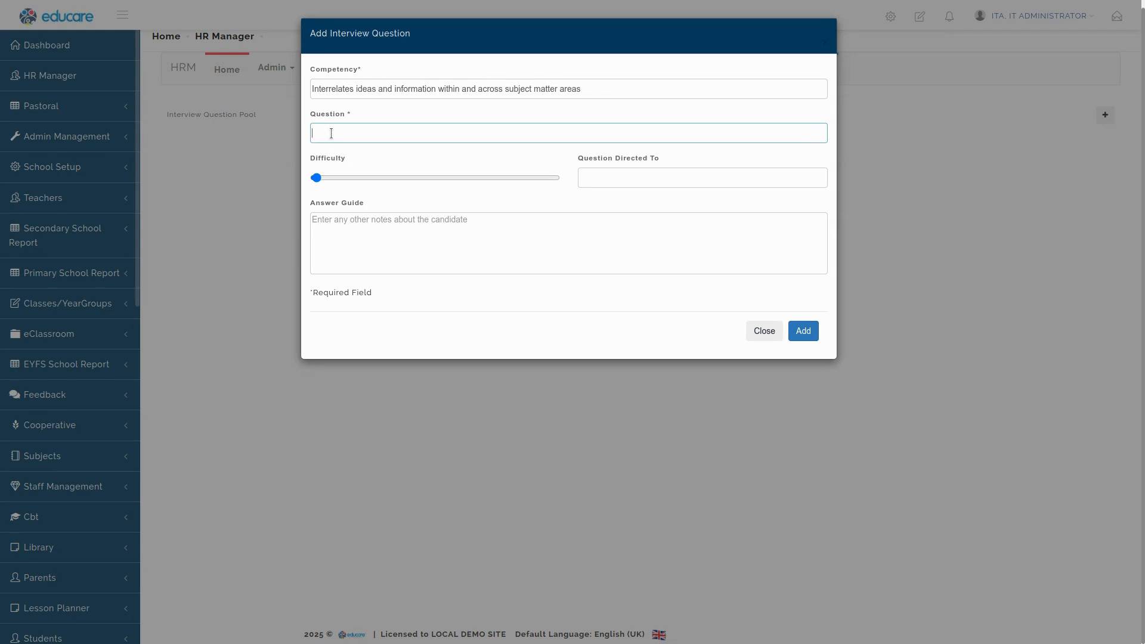
text(Why do you want to teach?)
drag(370, 177, 427, 177)
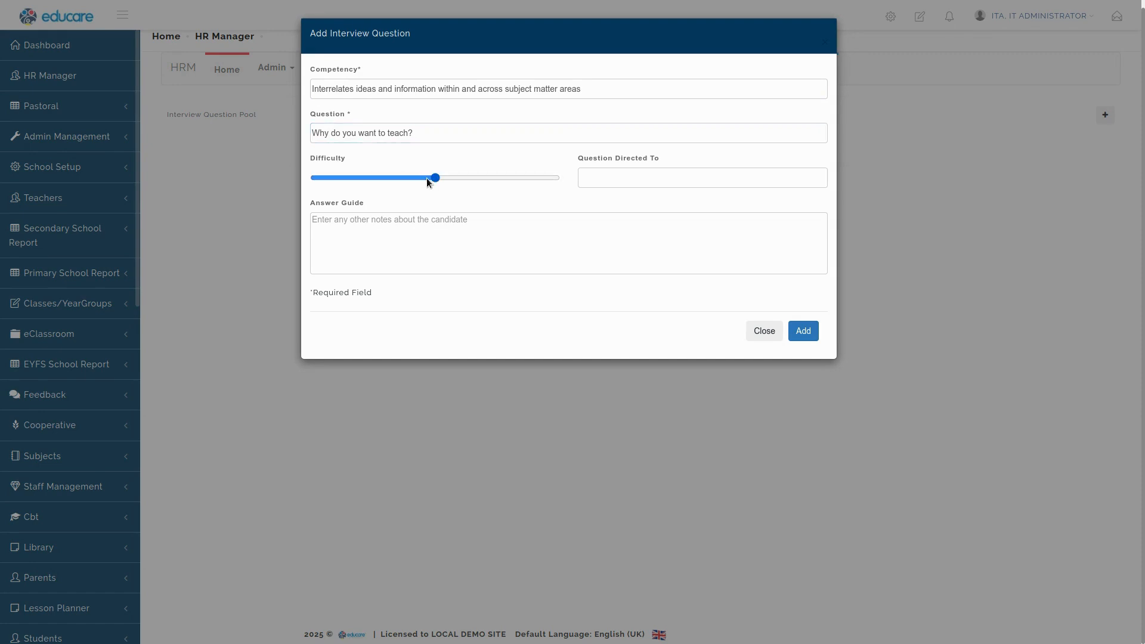
click(617, 172)
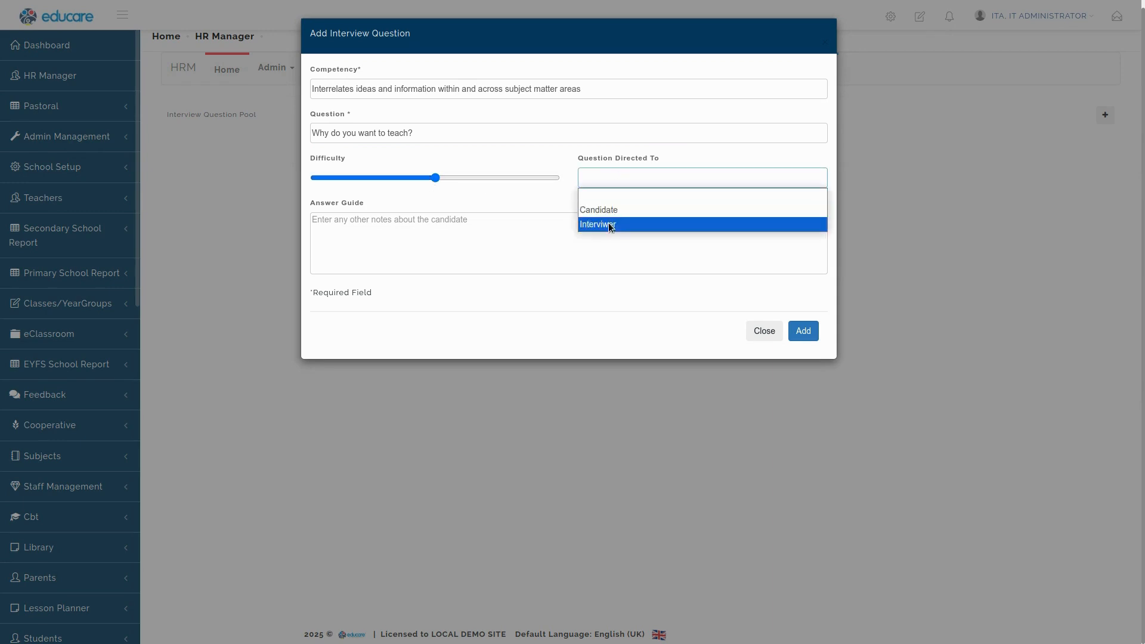
click(611, 225)
click(620, 180)
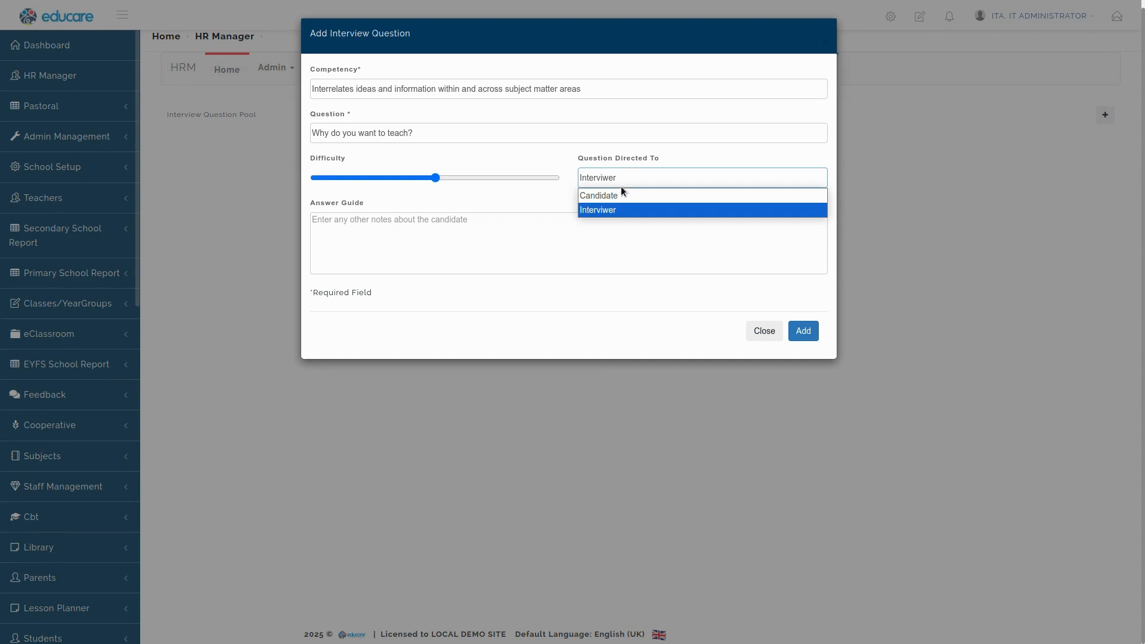
click(621, 194)
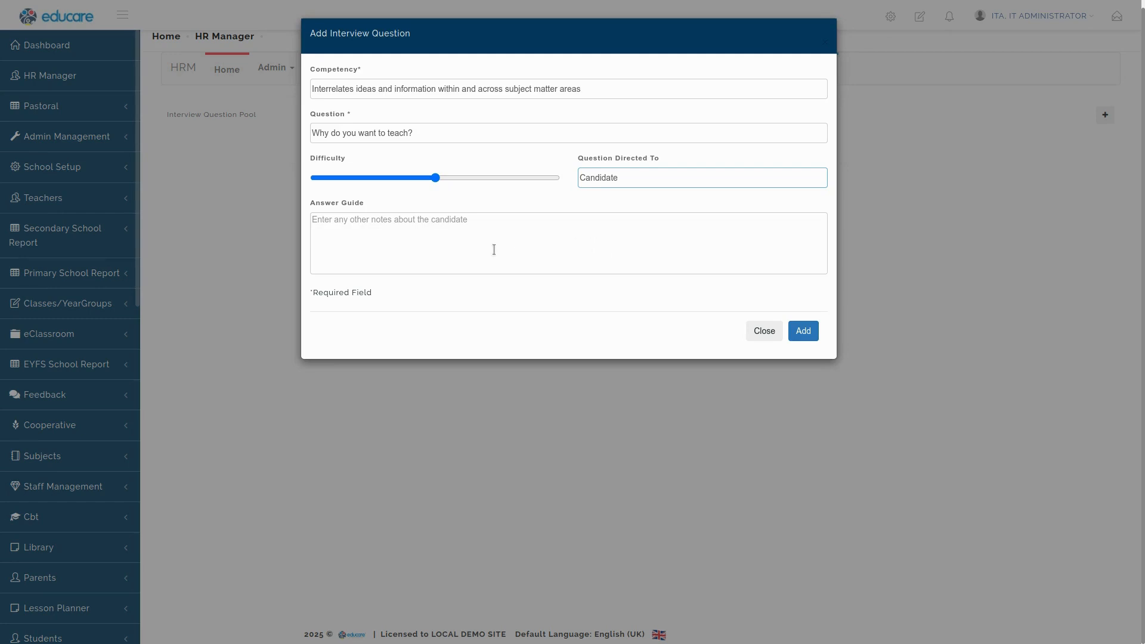
Enter the answer guide "If candidate answers positively towards subject in question, give more mark." and add the question to the pool.
click(403, 232)
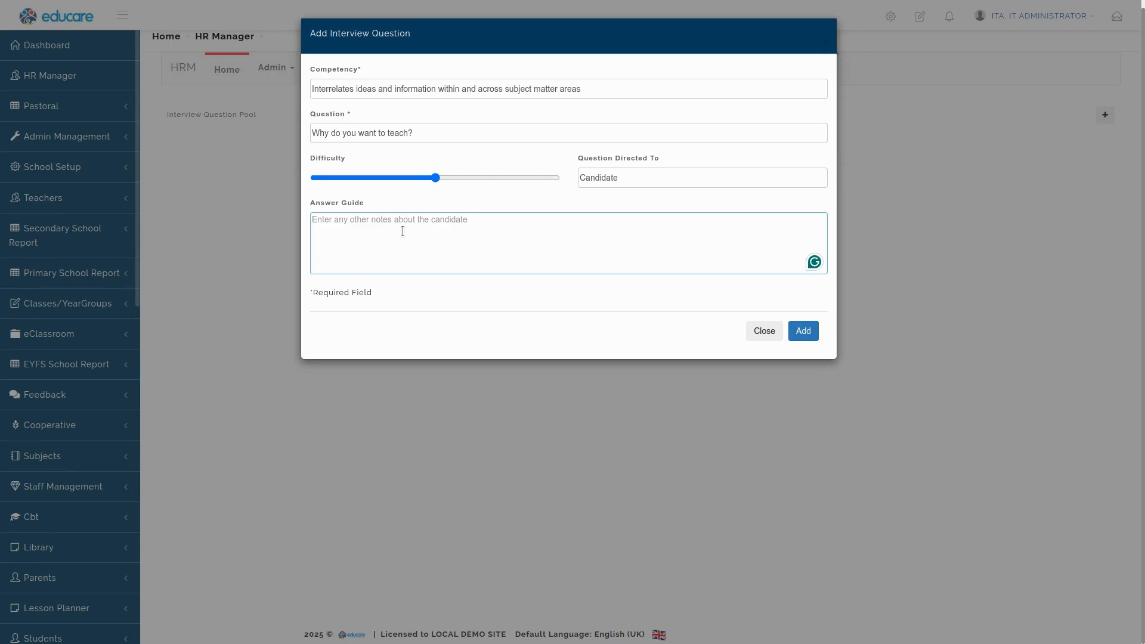
text(If candida)
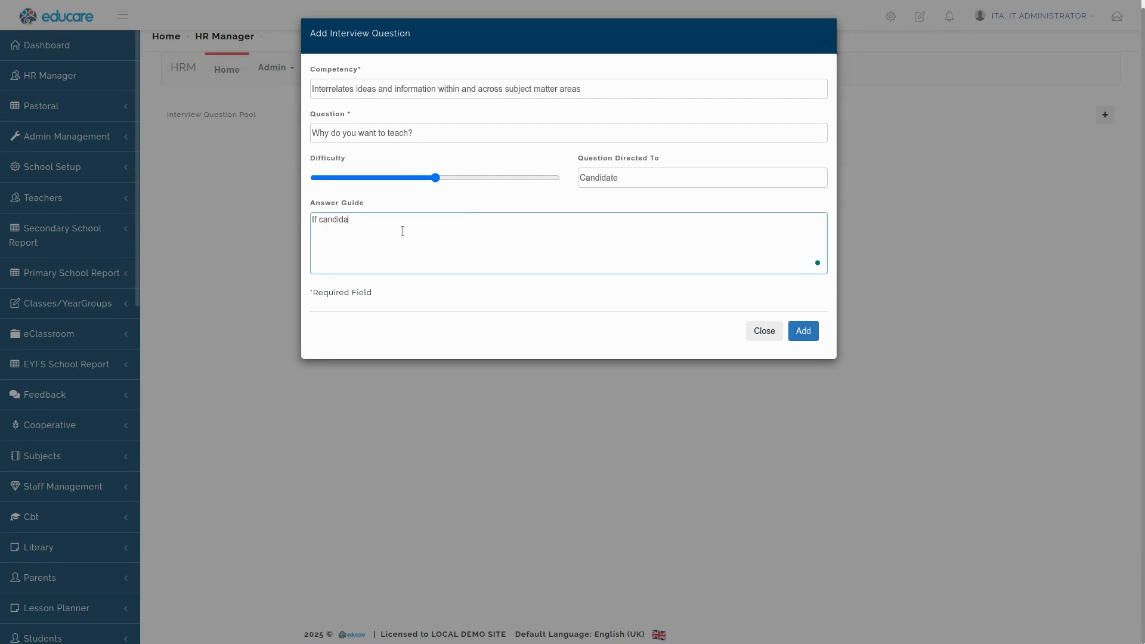
text(te answers positively towards subject in question.)
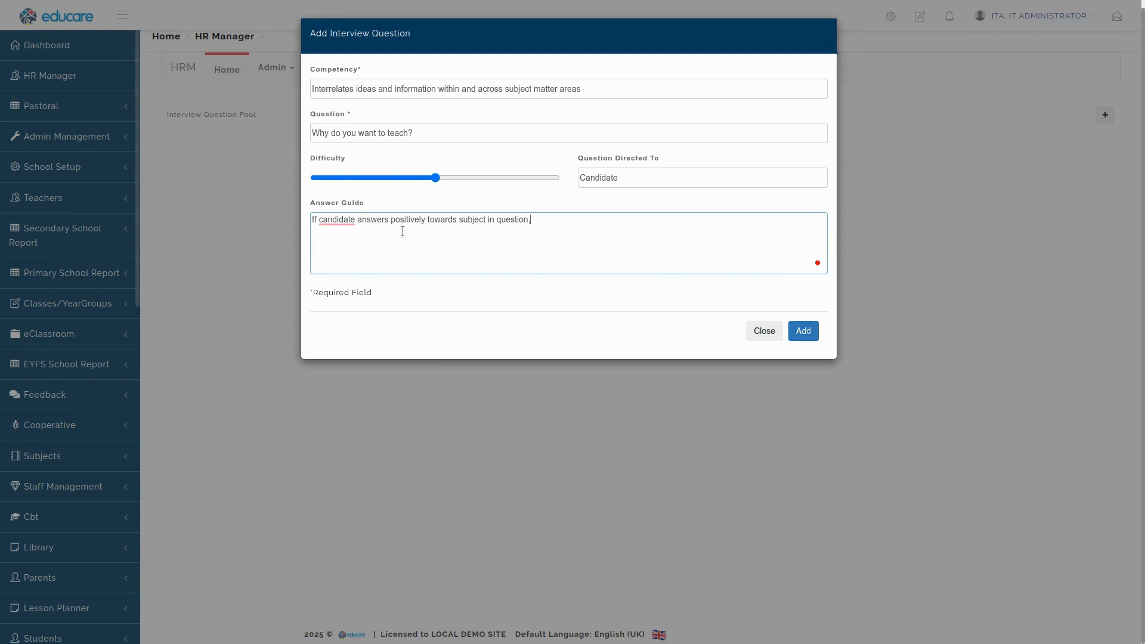
text( give more mark.)
click(808, 335)
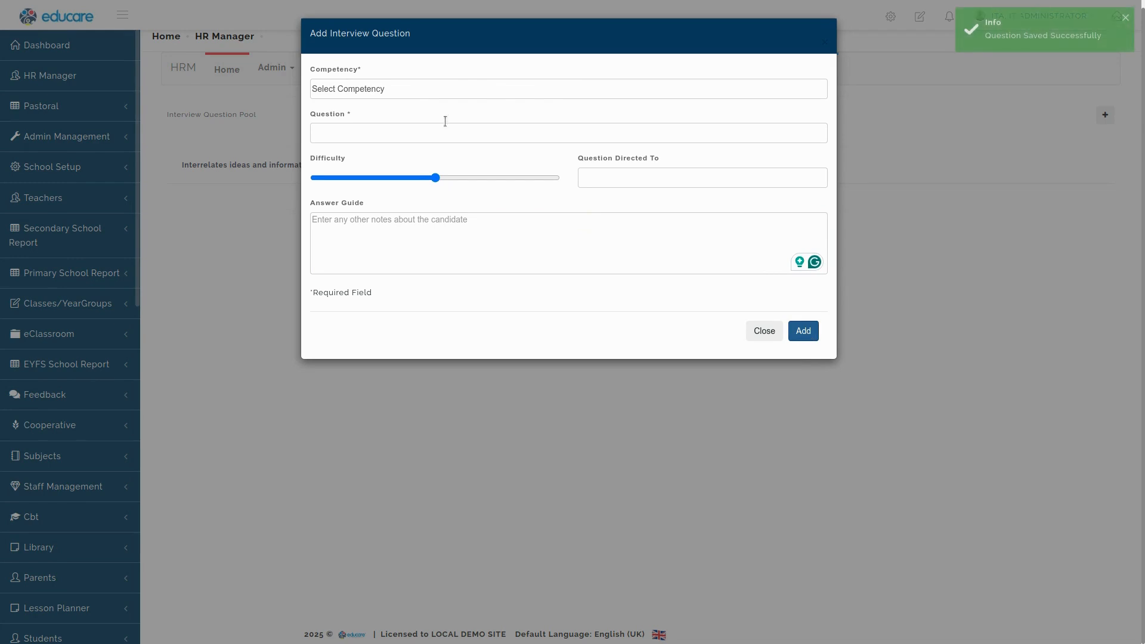
Enter "Describe a time when a student challenged your authority in the classroom. What did the student do, and how did you respond?" under "Understands and appreciates diversity".
click(407, 89)
click(395, 123)
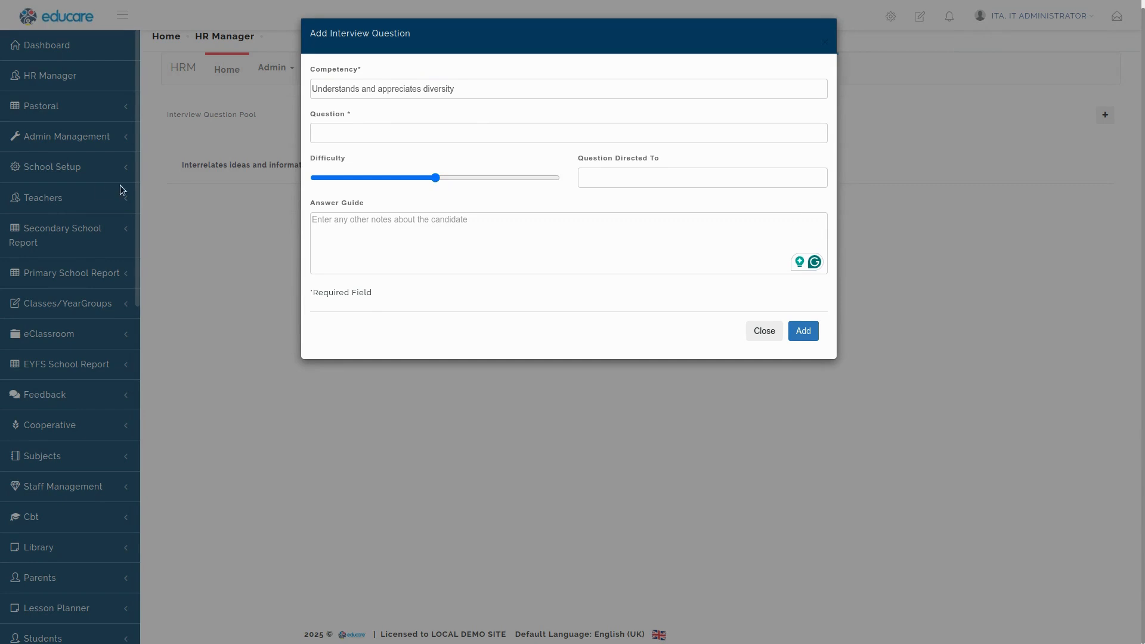
click(363, 131)
text(Describe a time when a student challenged your authority in the classroom. What did the student do, and how did you respond?)
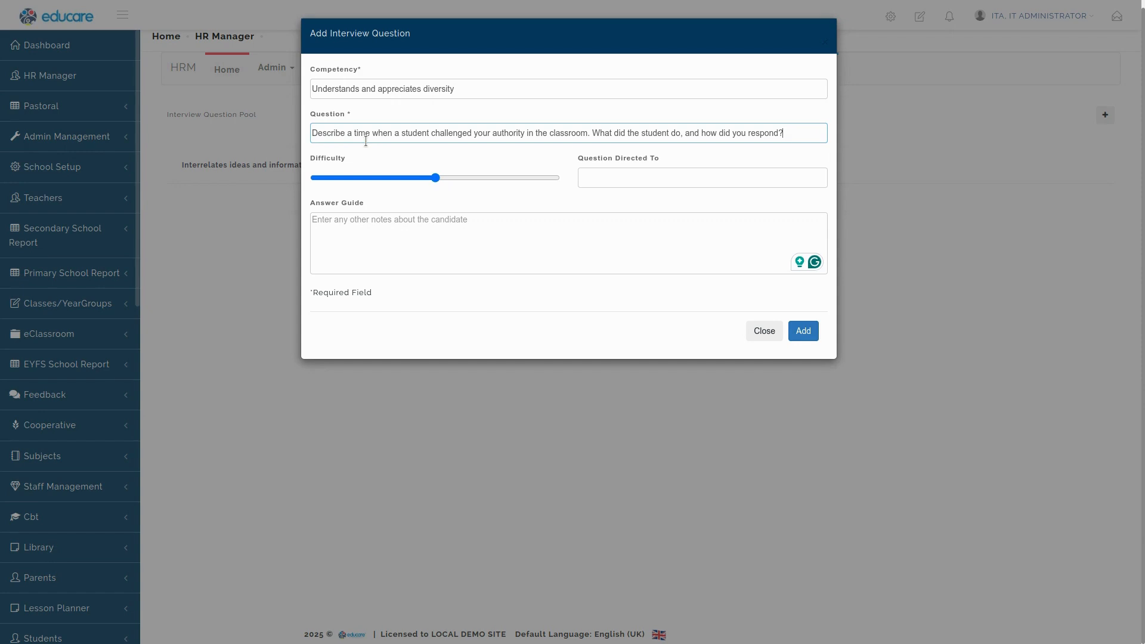
Fill in the question's details with competency "Forms constructive relationships with students", difficulty 4 and Candidate as its target, and begin its answer guide.
click(413, 89)
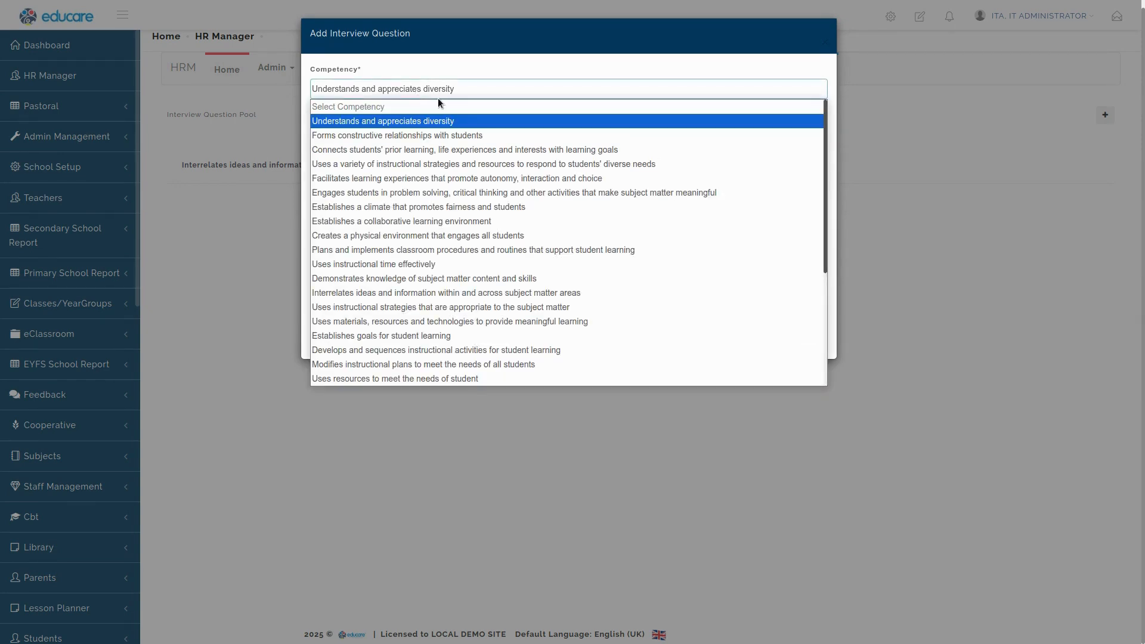
click(344, 136)
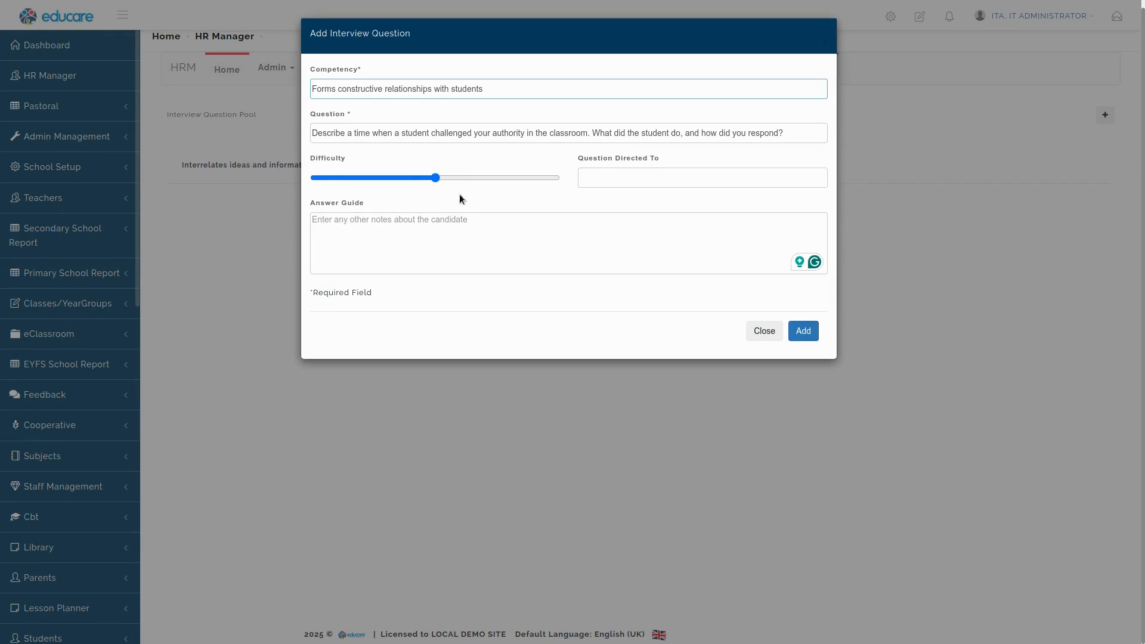
drag(472, 177, 492, 170)
click(587, 181)
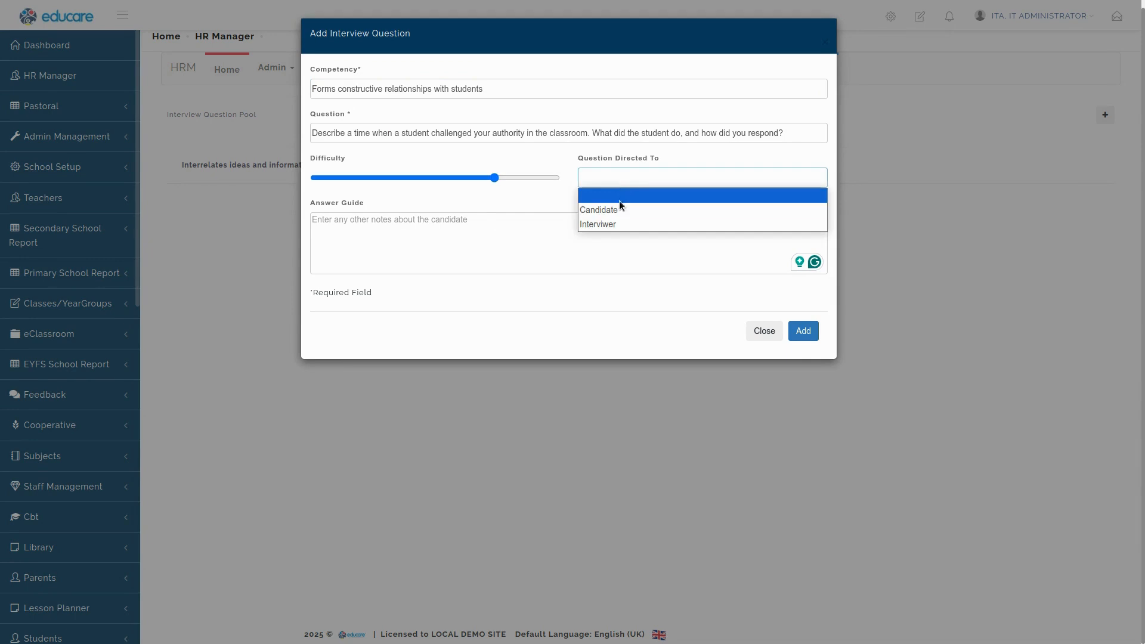
click(618, 203)
click(372, 232)
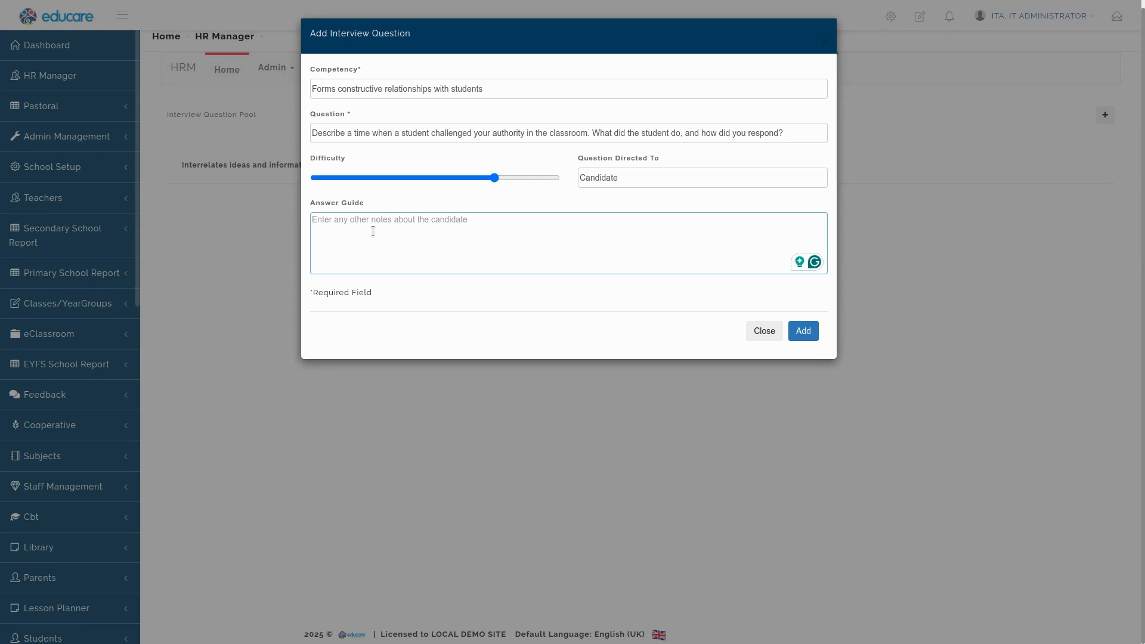
text(Lo)
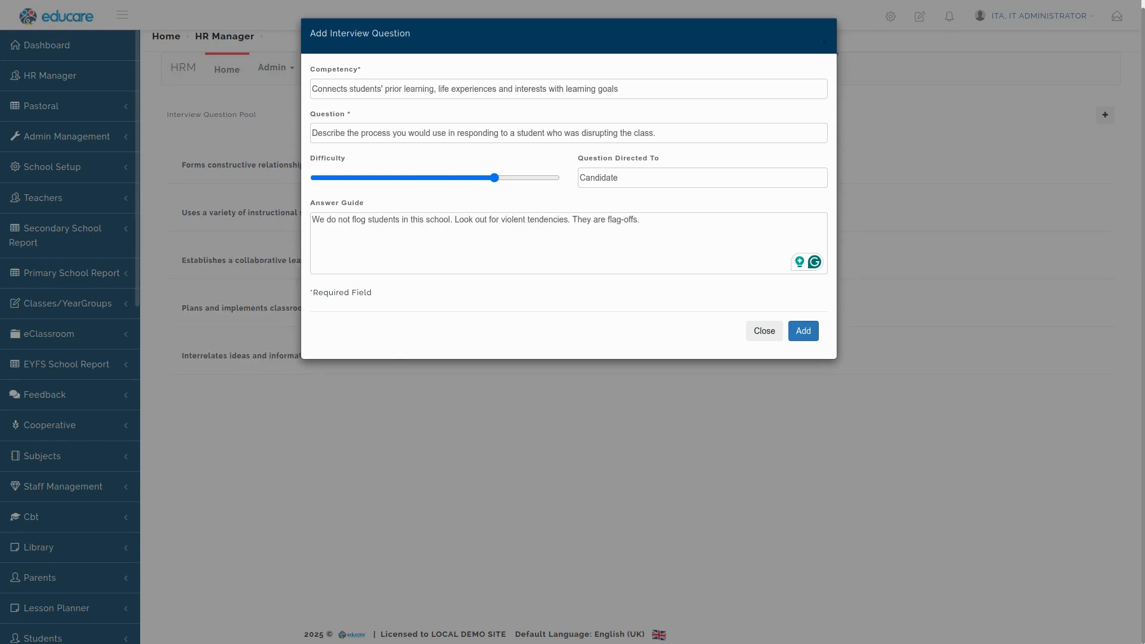
Add the completed question about responding to a student disrupting the class and close the question form.
click(449, 257)
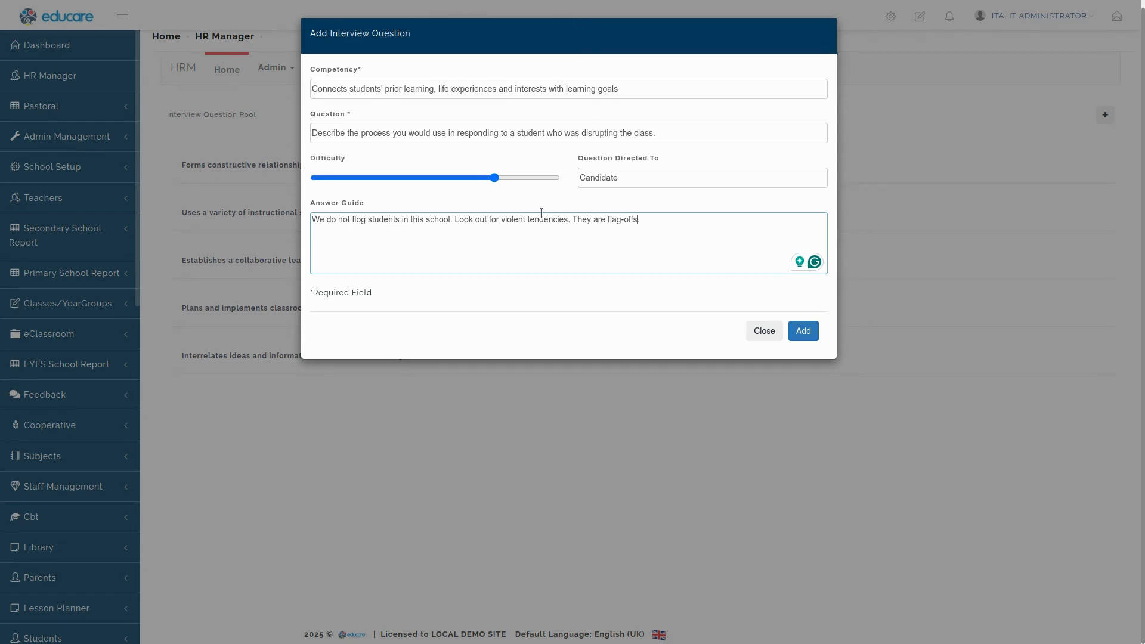
click(803, 338)
click(773, 332)
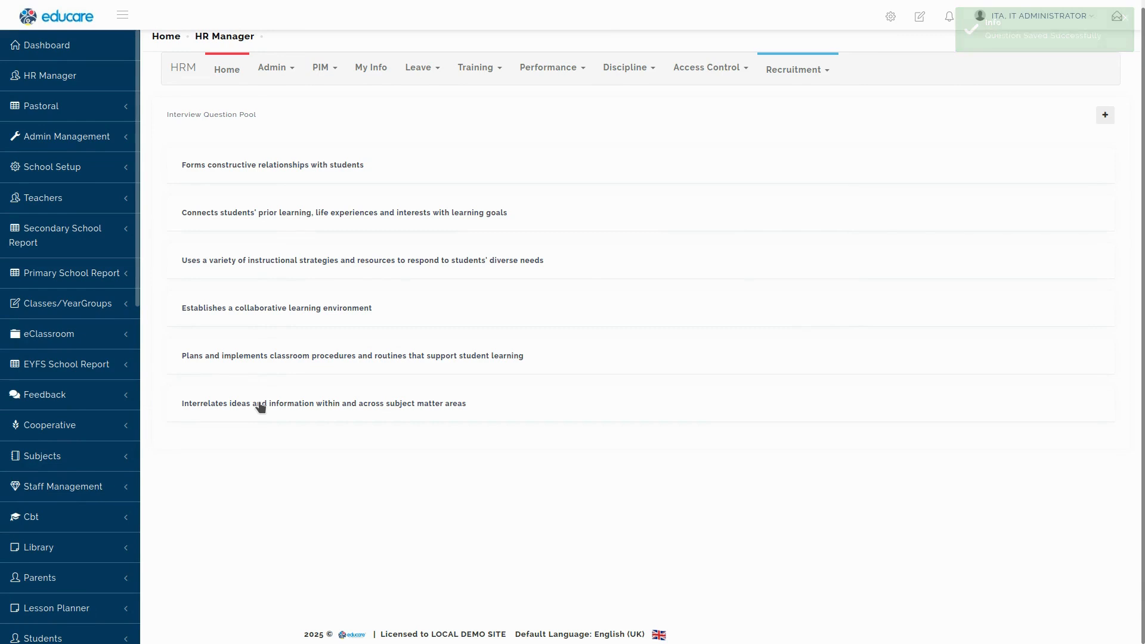
Expand each competency in the interview question pool and review the questions listed under it.
click(285, 168)
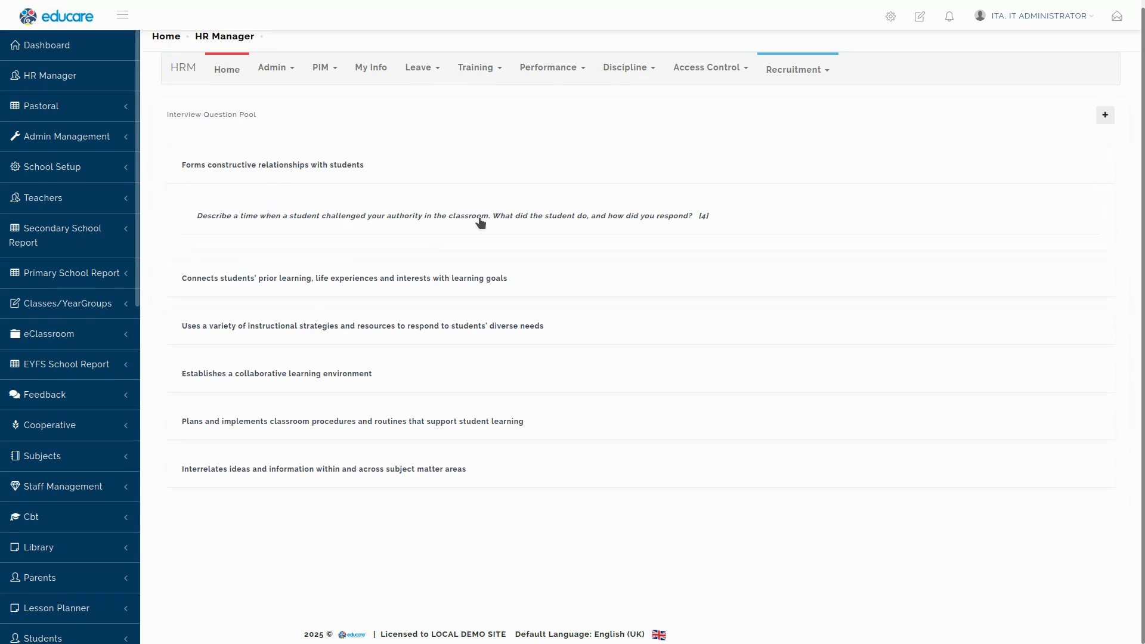
click(310, 279)
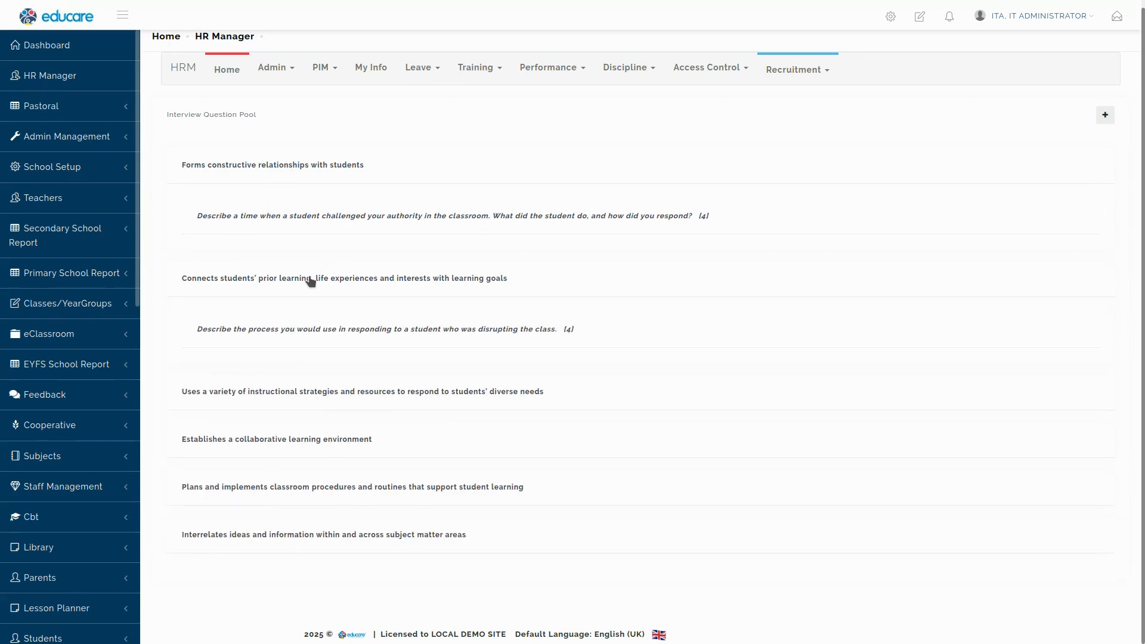
click(301, 392)
scroll(322, 370, down, 1)
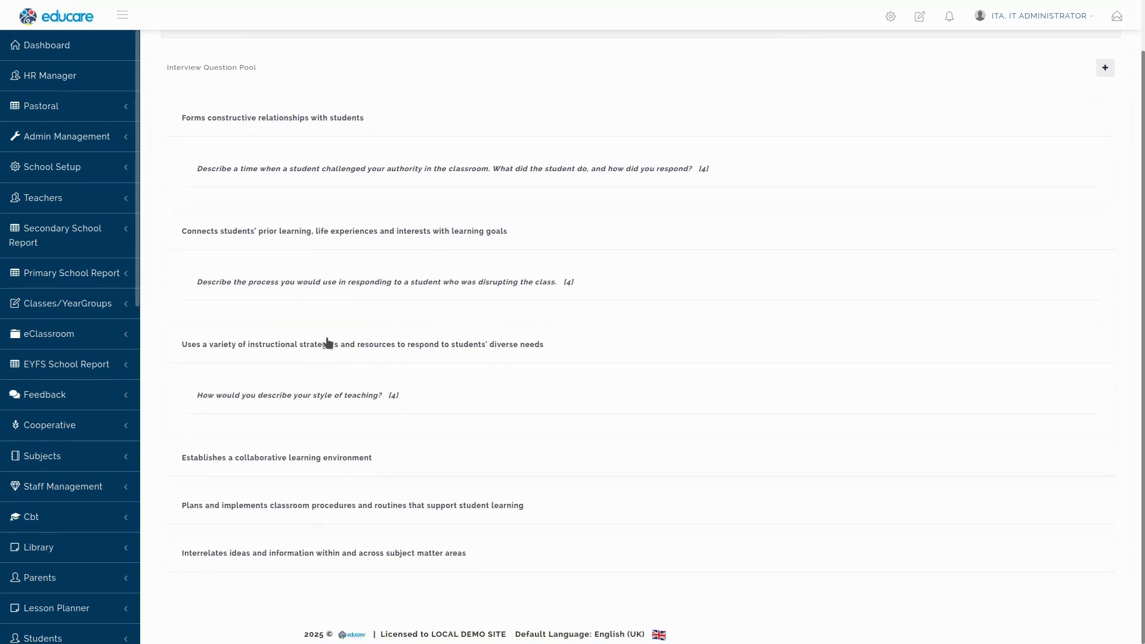
click(313, 459)
scroll(327, 448, down, 1)
click(340, 507)
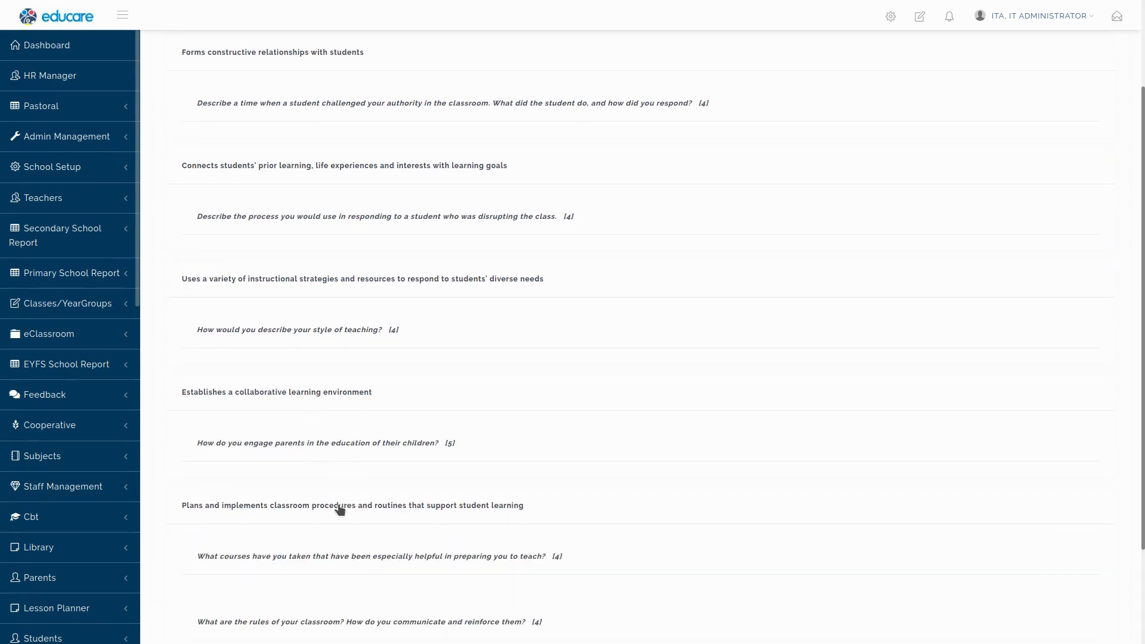
scroll(352, 477, down, 2)
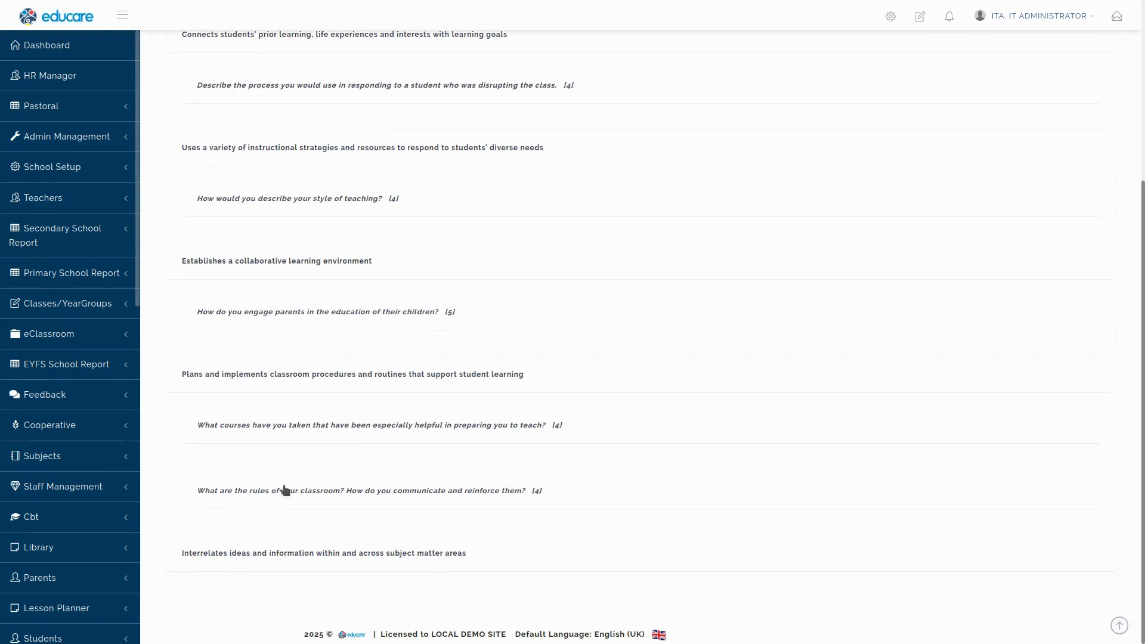
click(306, 549)
scroll(334, 525, down, 1)
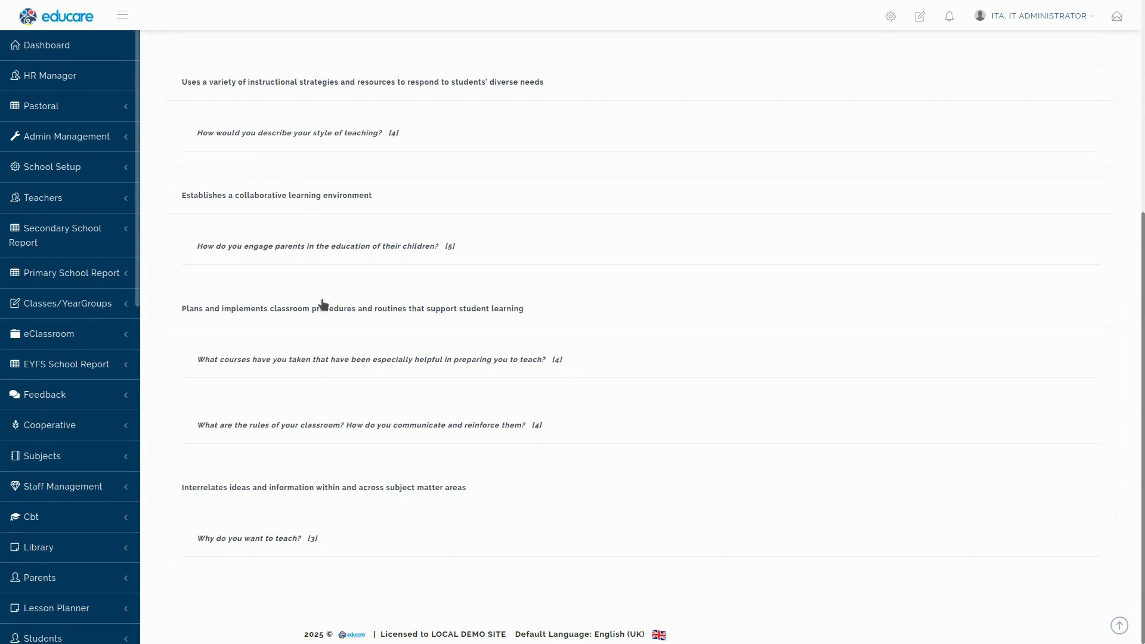
scroll(315, 338, up, 3)
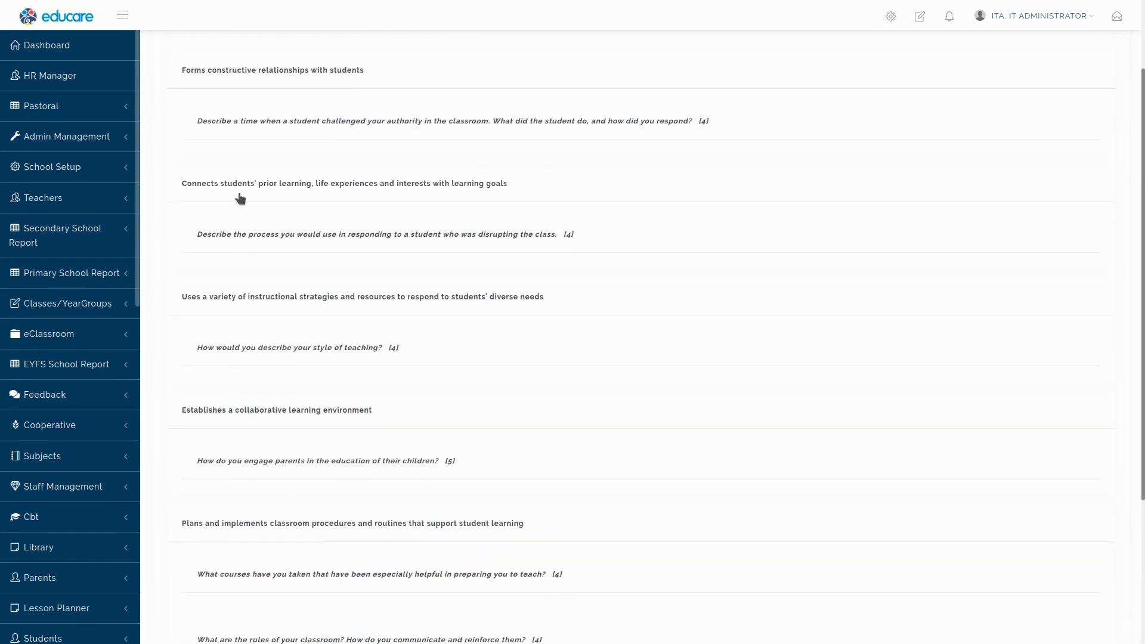
scroll(256, 95, up, 2)
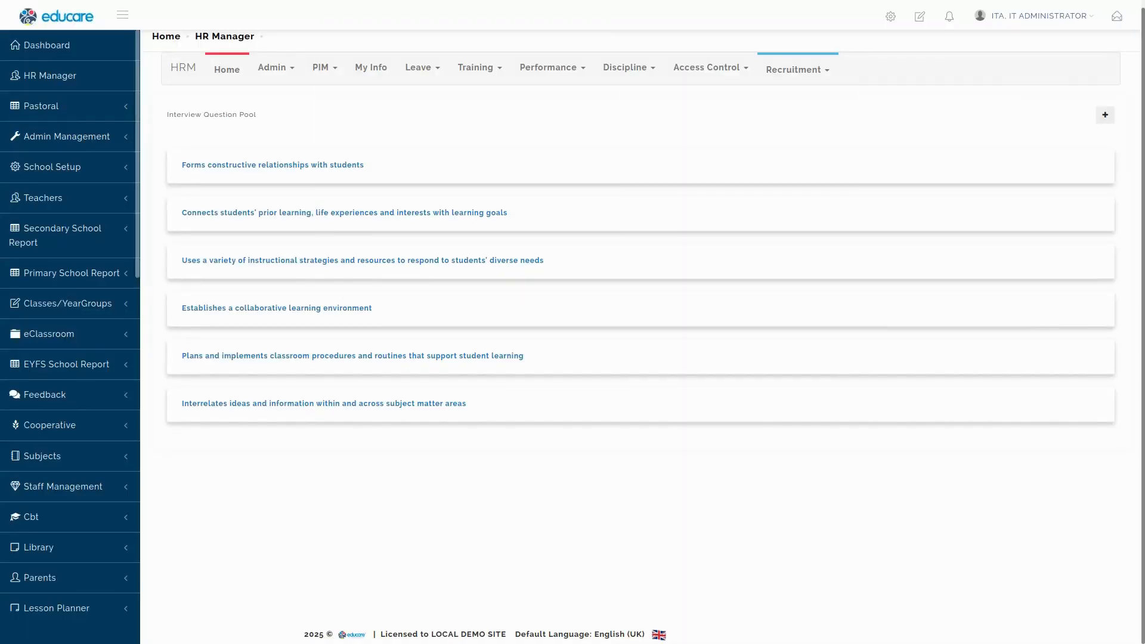
Start a new interview template in the recruitment configuration and name it "Teacher Interview Template".
click(782, 82)
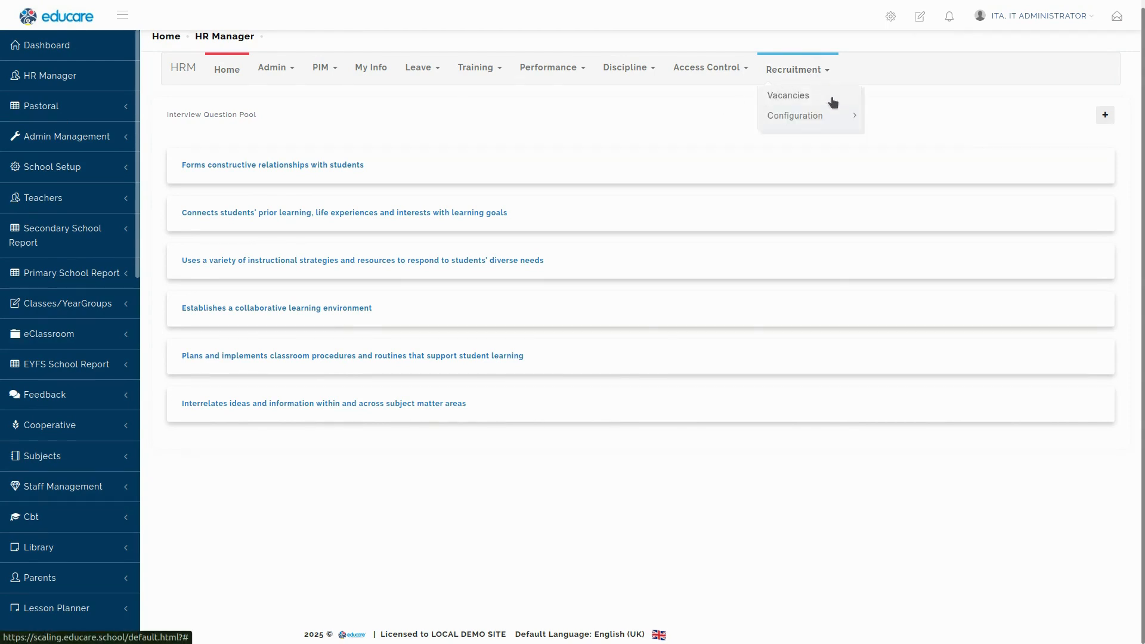
mouse_move(826, 115)
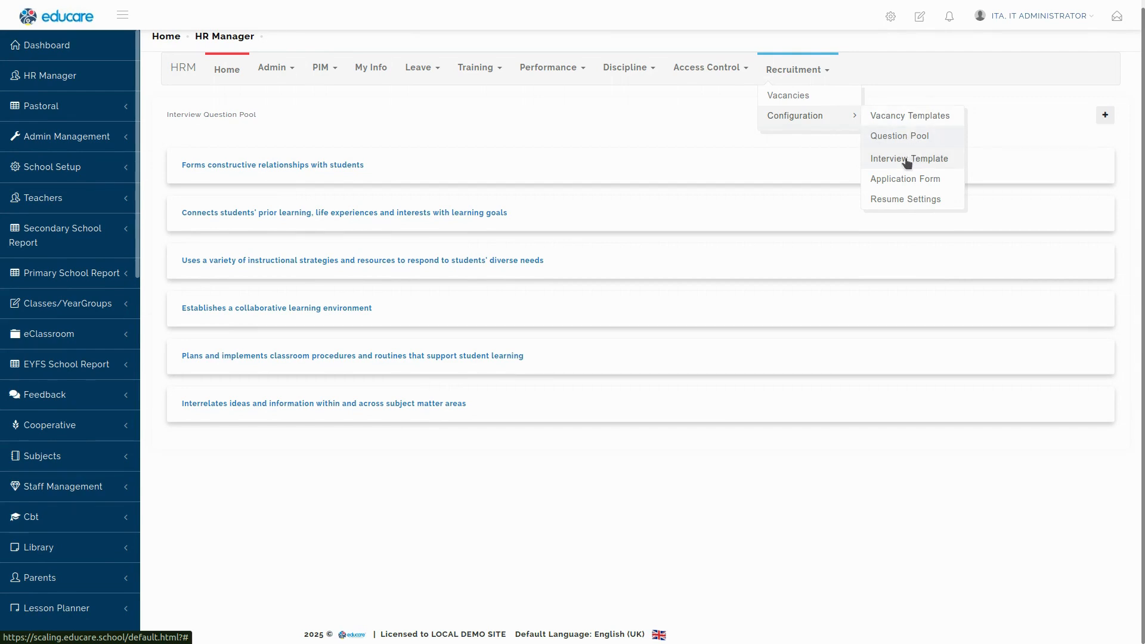
click(890, 160)
click(798, 69)
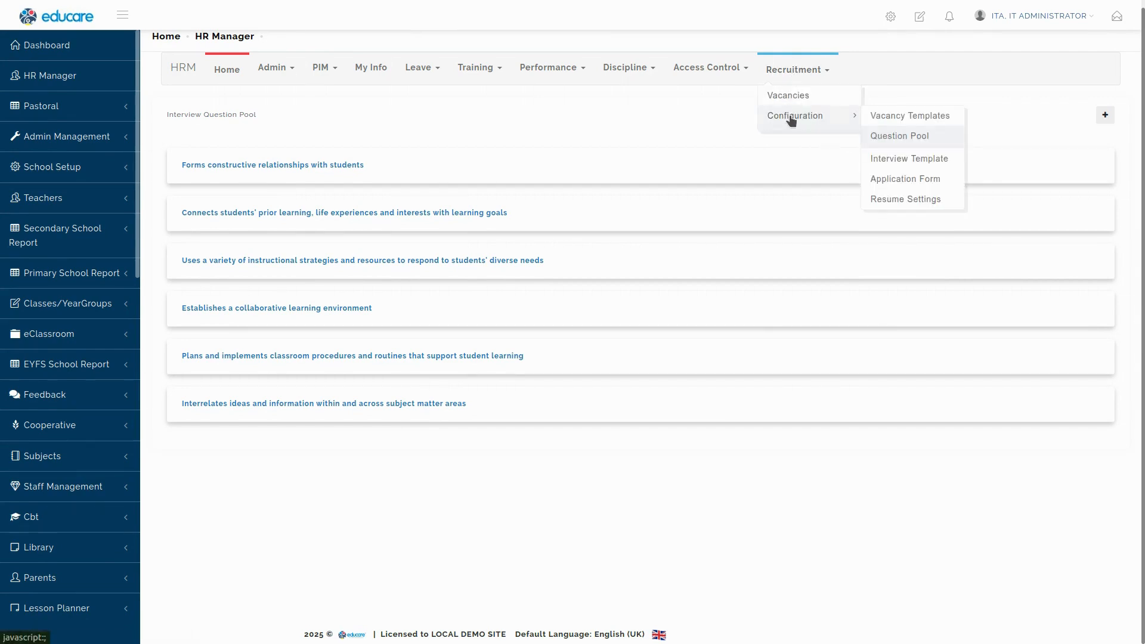
click(907, 160)
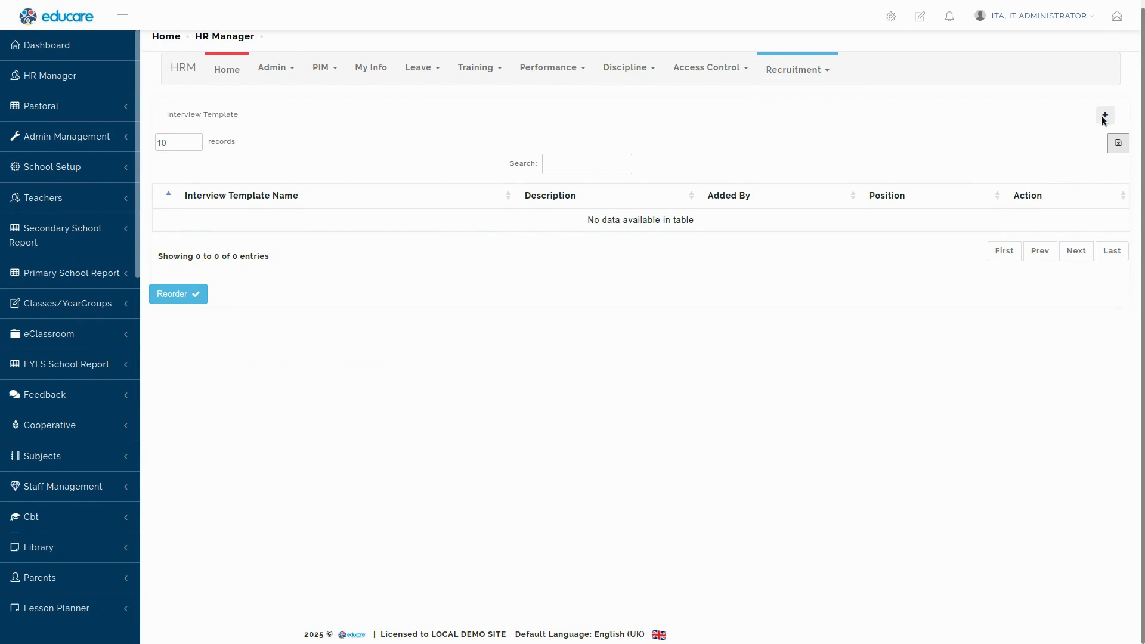
click(1105, 116)
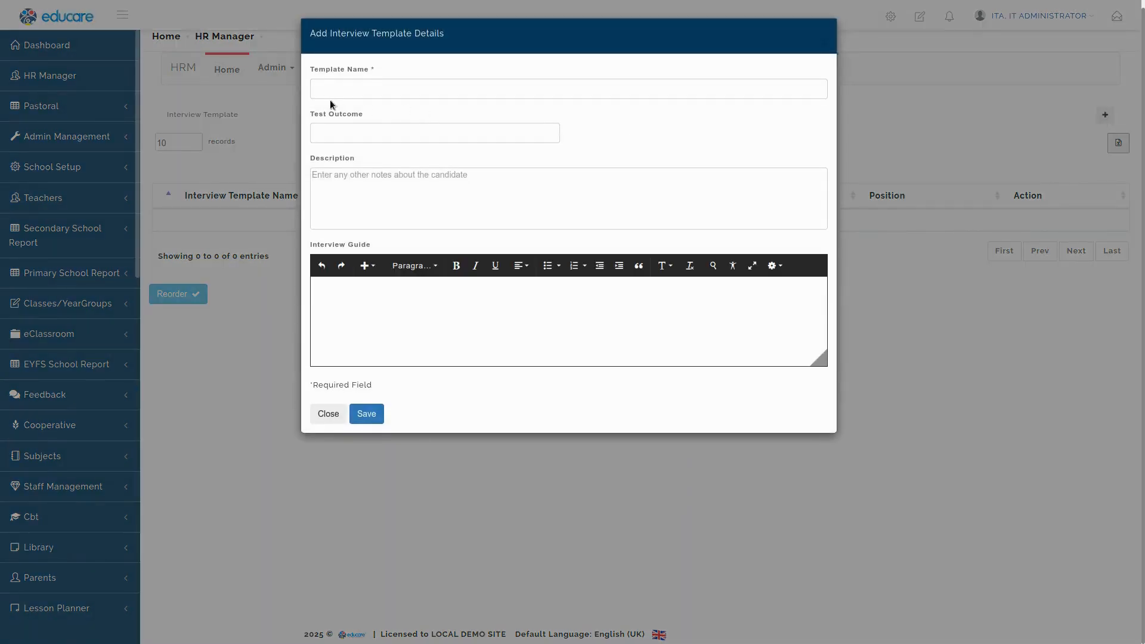
click(327, 87)
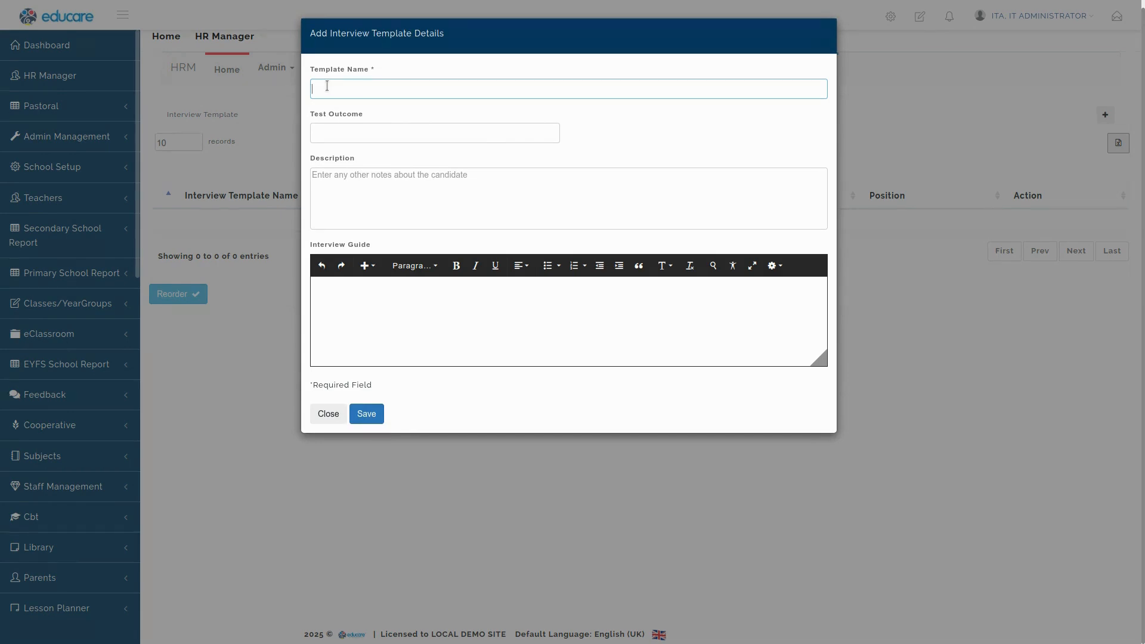
text(Teacher Interview Template)
Set the template's test outcome to Numeric Score with a maximum score of 100.
click(349, 134)
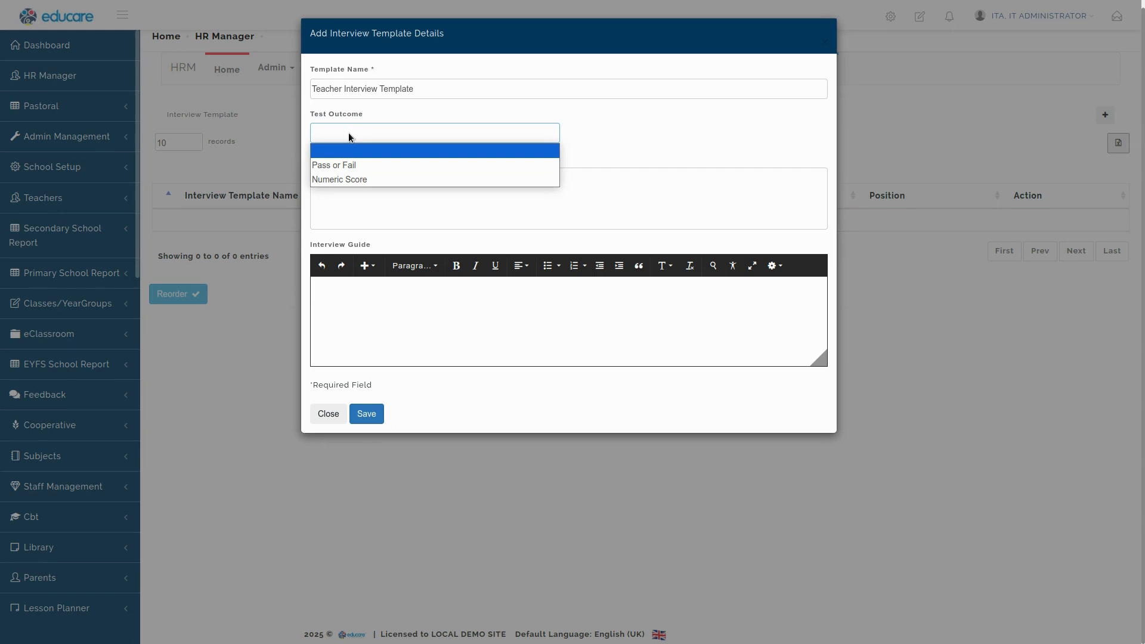
click(351, 166)
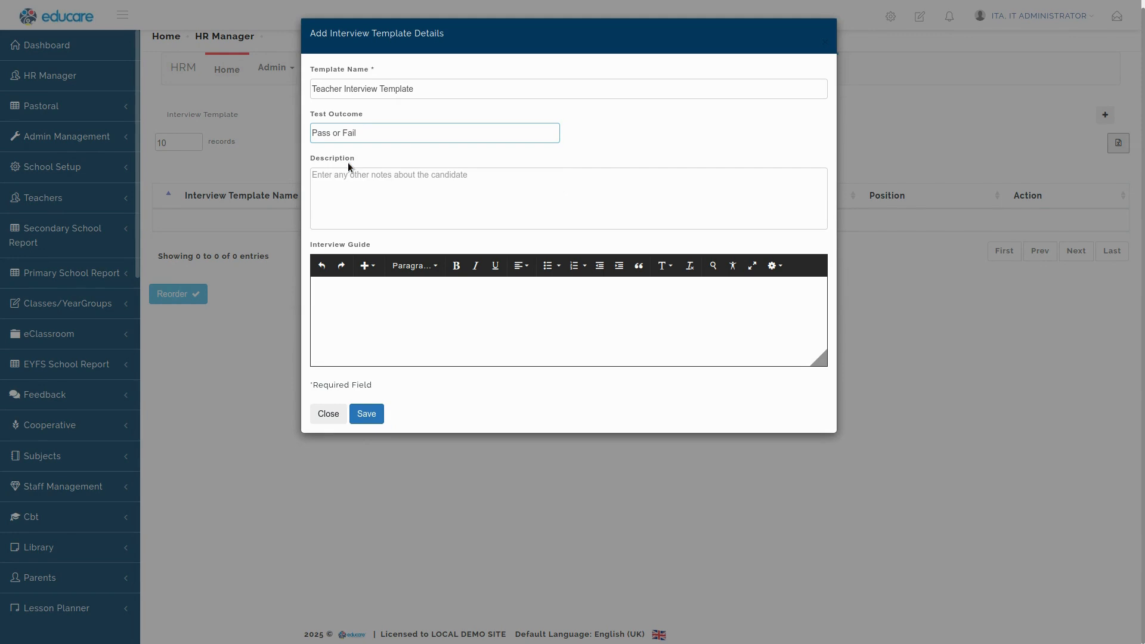
click(361, 136)
click(356, 165)
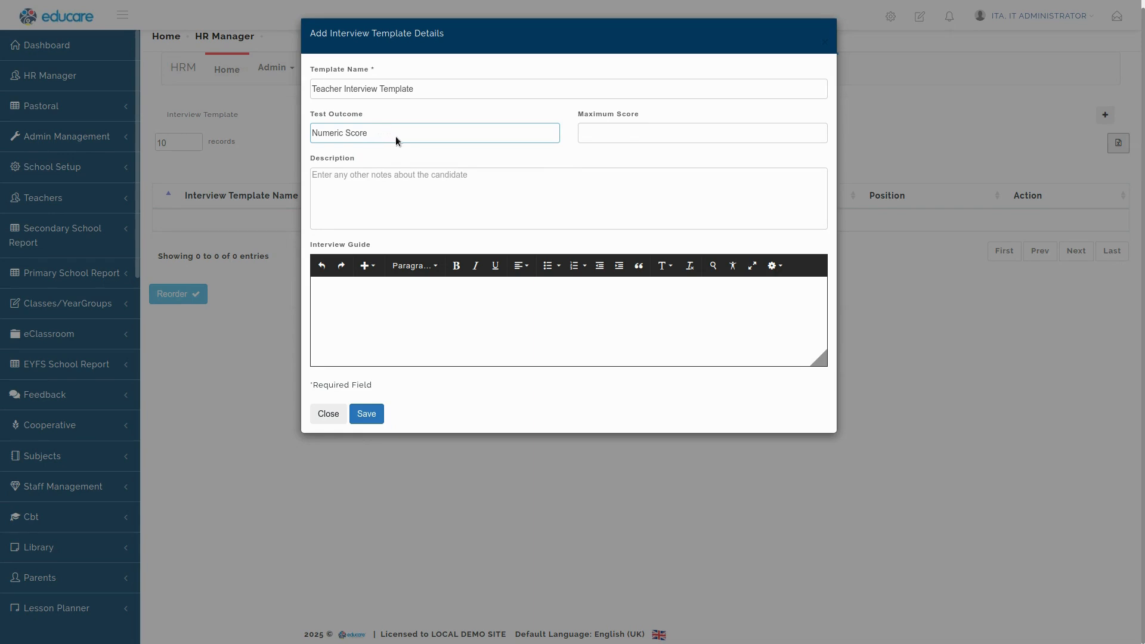
click(645, 133)
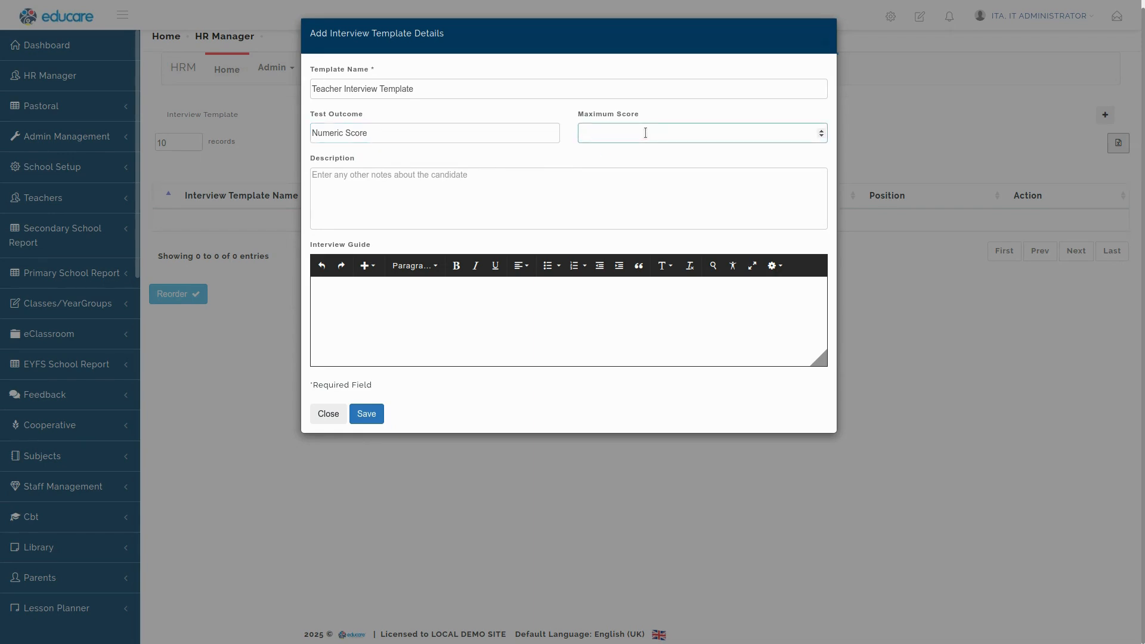
text(100)
Set the description to "A teaching interview is your opportunity to demonstrate that you've got the knowledge, skills and experience to become a teacher.".
click(365, 189)
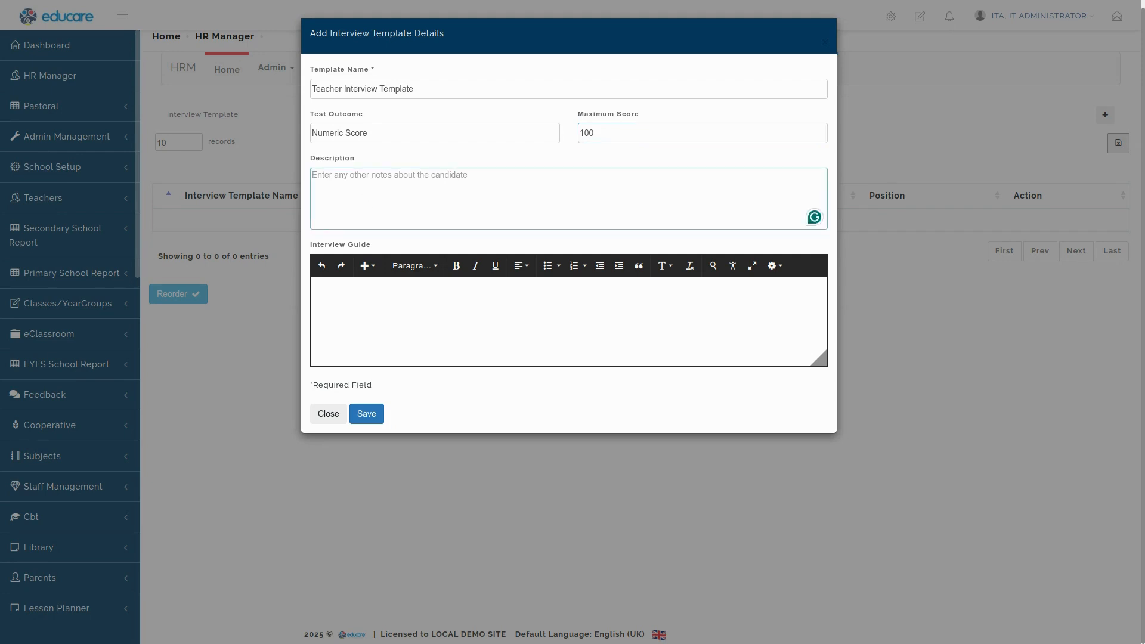
click(366, 303)
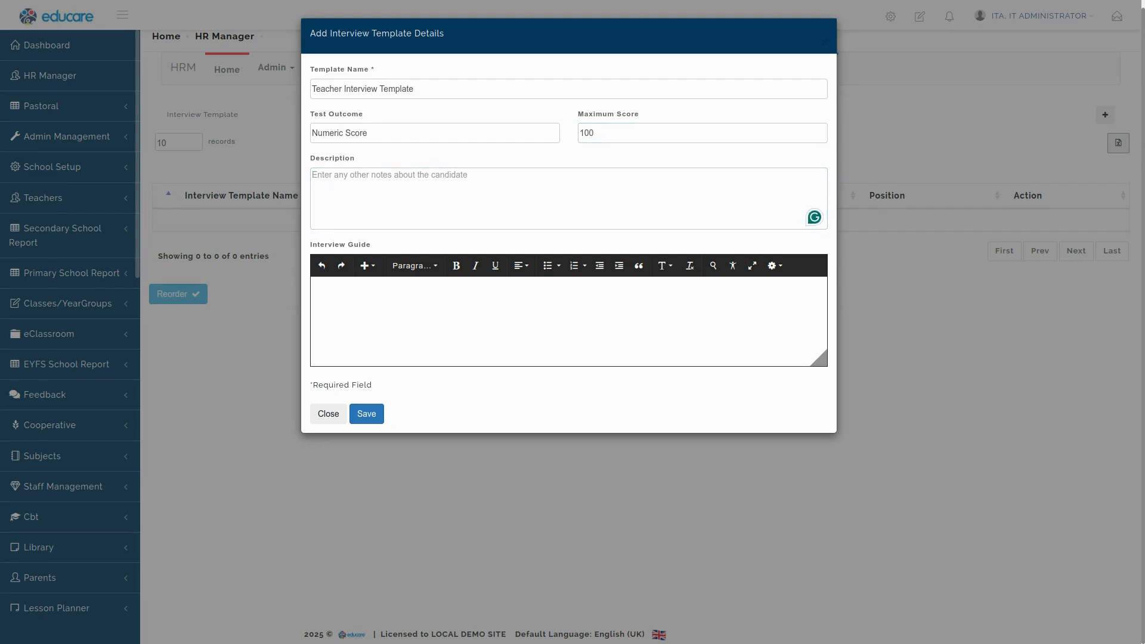
click(423, 189)
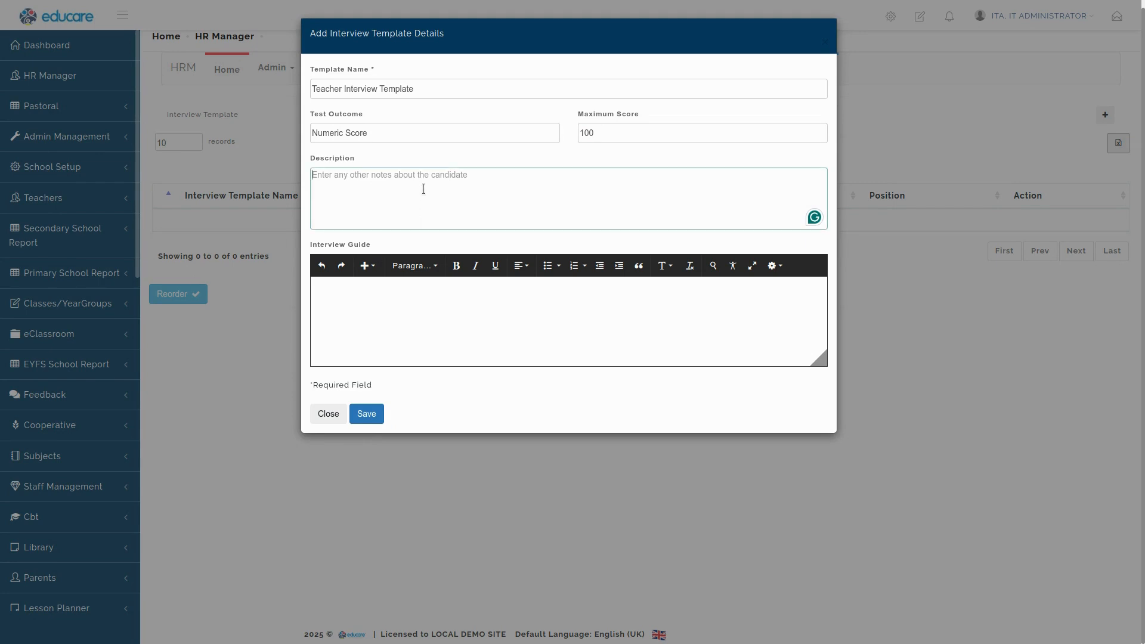
text(A teaching interview is your opportunity to demonstrate that you've got the knowledge, skills and experience to become a teacher.)
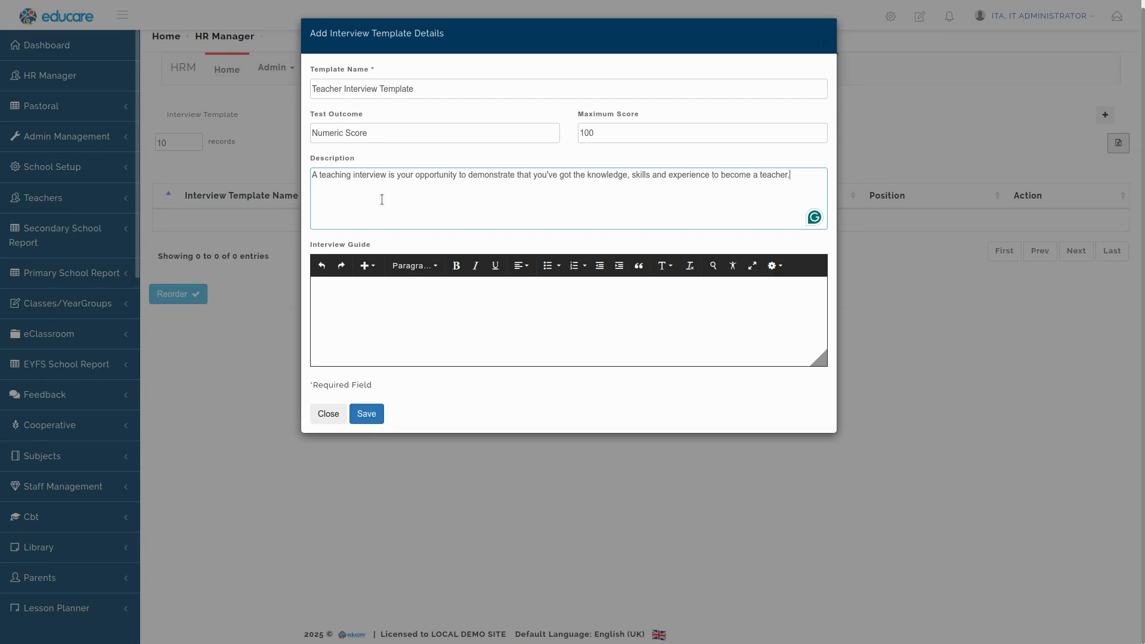
Enter the interview guide, beginning "The questions in this interview have been vetted", with instructions for the interviewer and a closing "Thanks.".
click(422, 311)
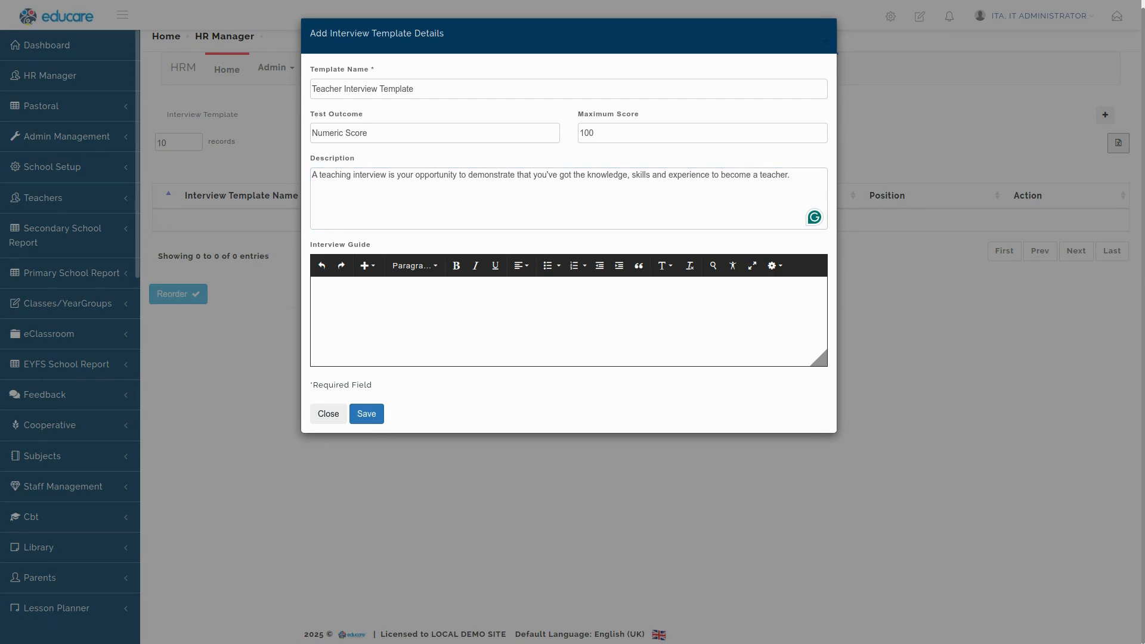
click(355, 295)
text(The questions in this interview have been vetted and were specifically selected for this candidate, to get to know the candidate. Review the candidate's resume Ask a mix of consistent and varied questions, as provided here.  Give the candidate a chance to ask questions.  Use your discretion to rate each answer provided by candidate. You can add further remarks, if need be, in the boxes provided below each question. Before final submission, kindly fill the summary comment box, with your recommendation.  Thanks.)
scroll(370, 316, up, 5)
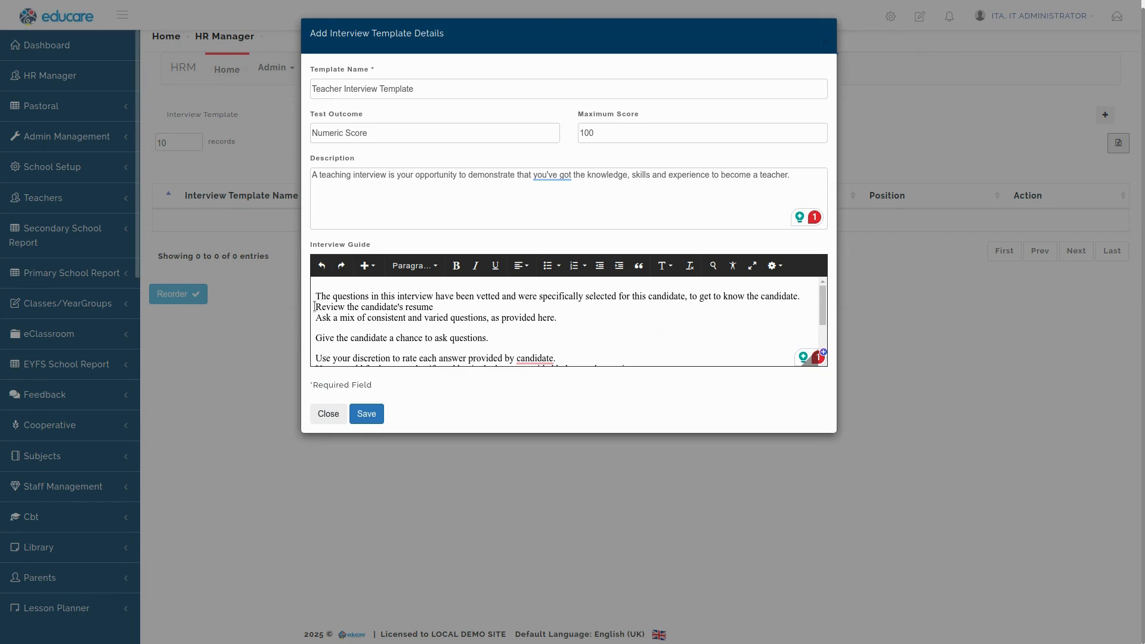
Put each instruction from "Review the candidate's resume." to the final submission line on its own line and format them as a bulleted list.
click(436, 305)
key(Delete)
key(Return)
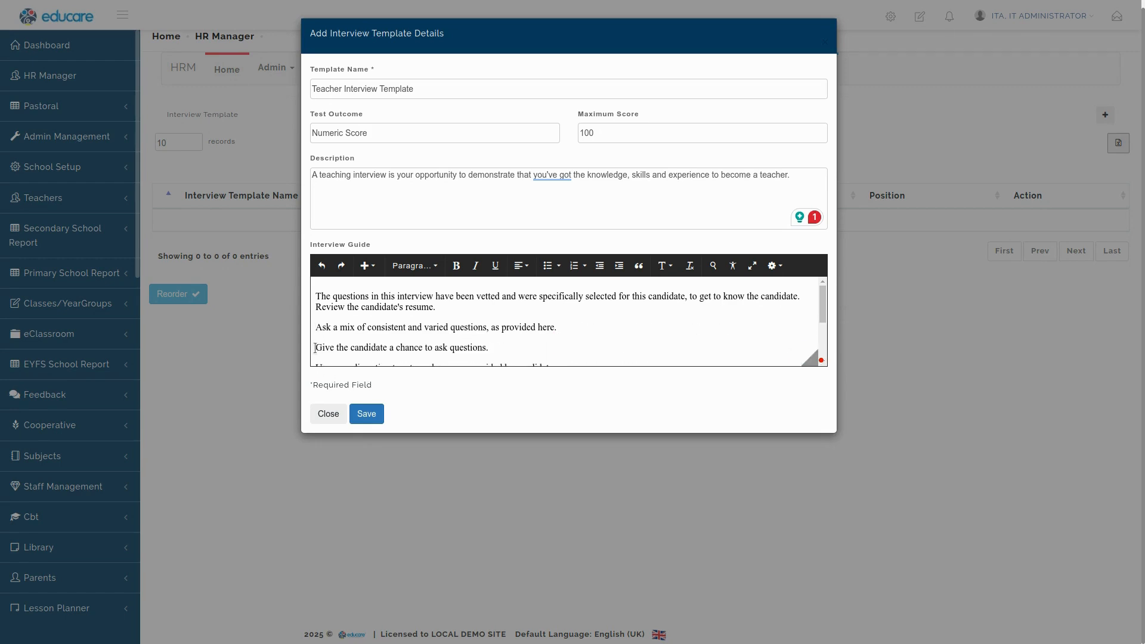
scroll(315, 348, down, 3)
scroll(317, 349, up, 2)
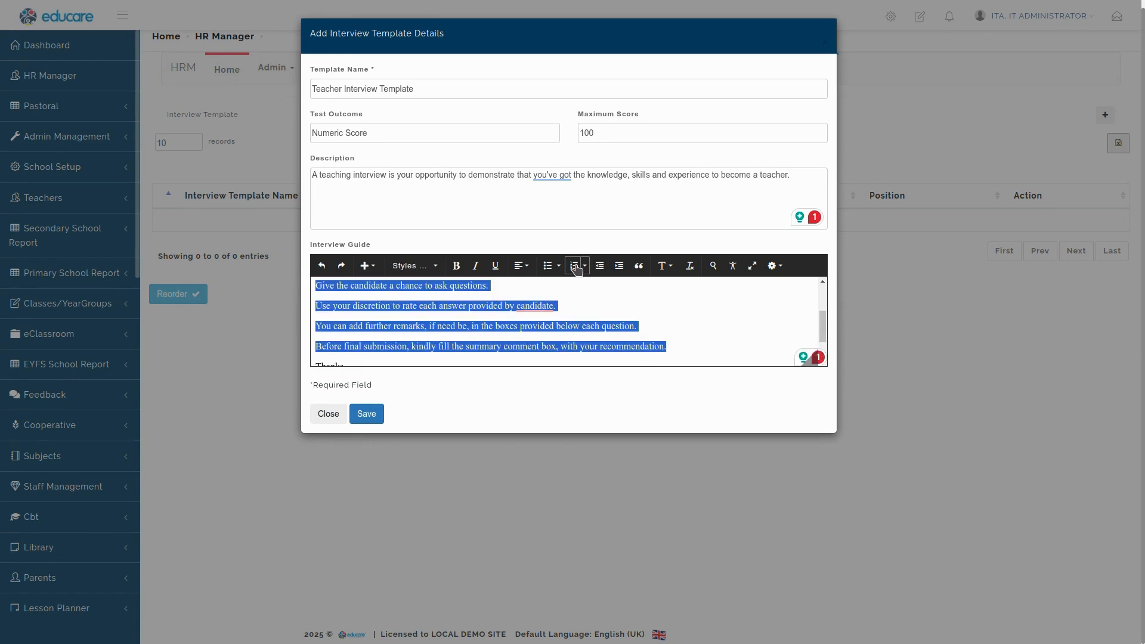
click(576, 269)
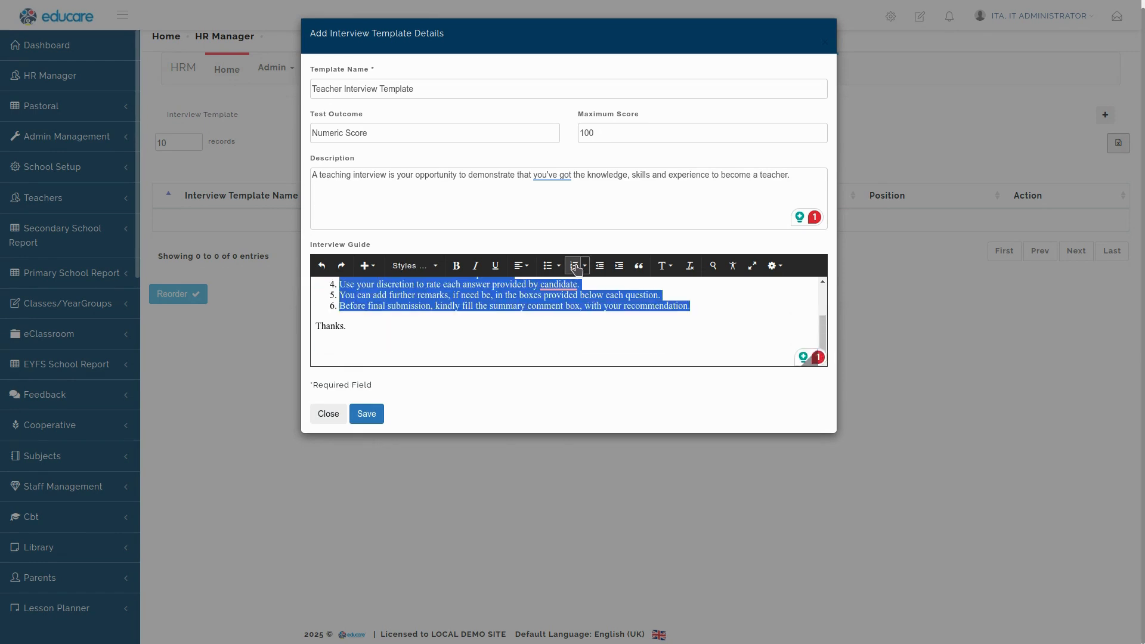
scroll(447, 346, up, 3)
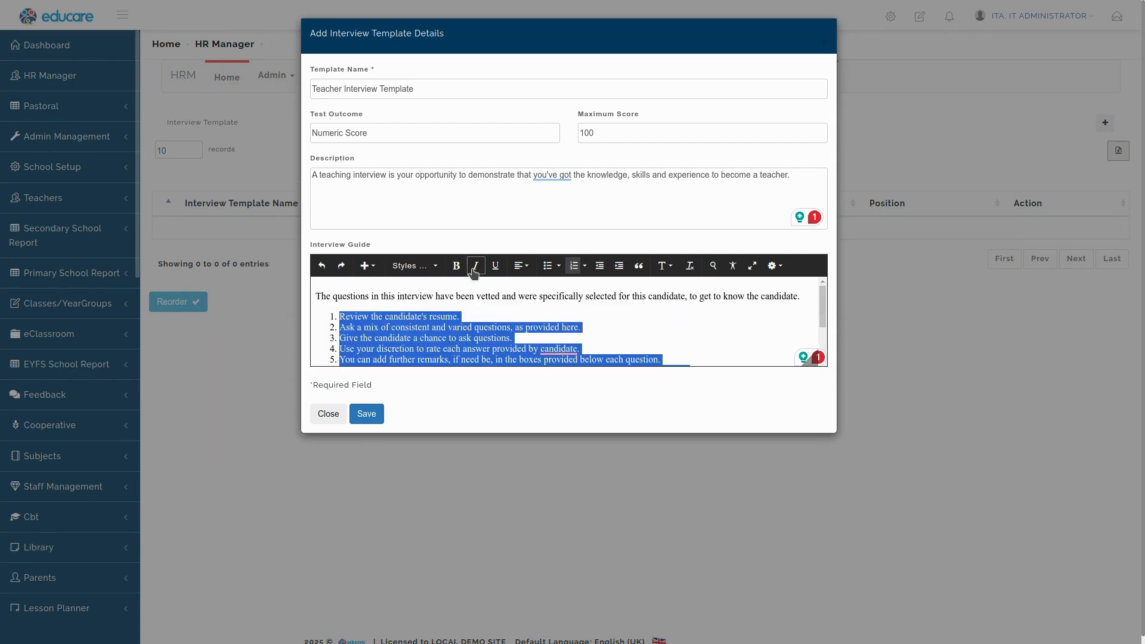
click(548, 266)
click(477, 326)
scroll(481, 332, down, 2)
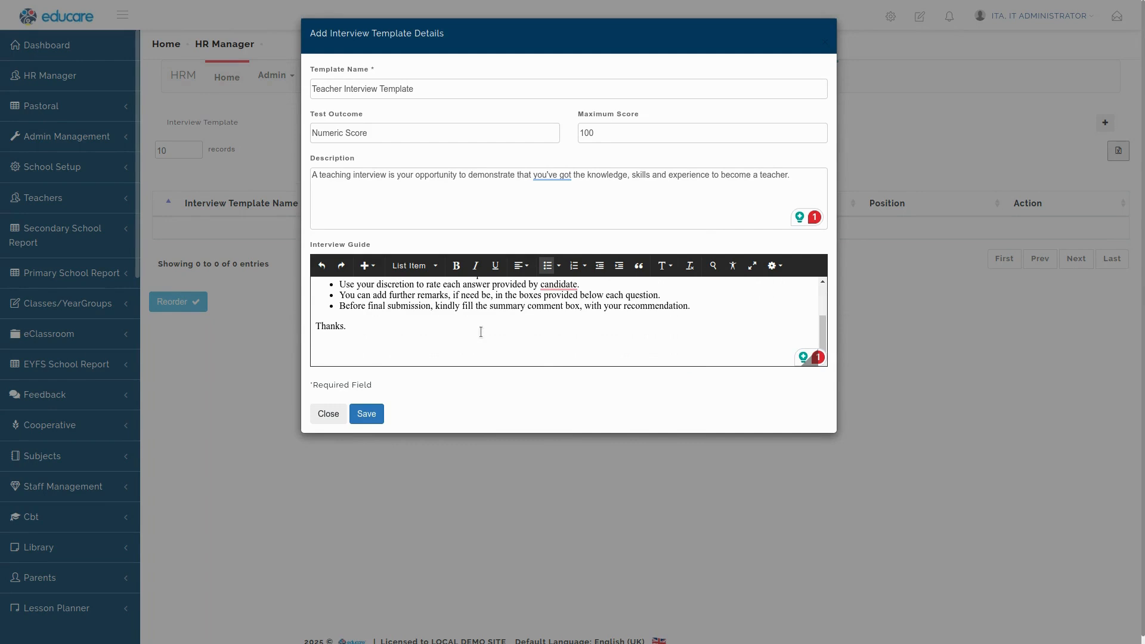
Save the interview template, close its form, and open the Teacher Interview Template's question selection.
click(377, 416)
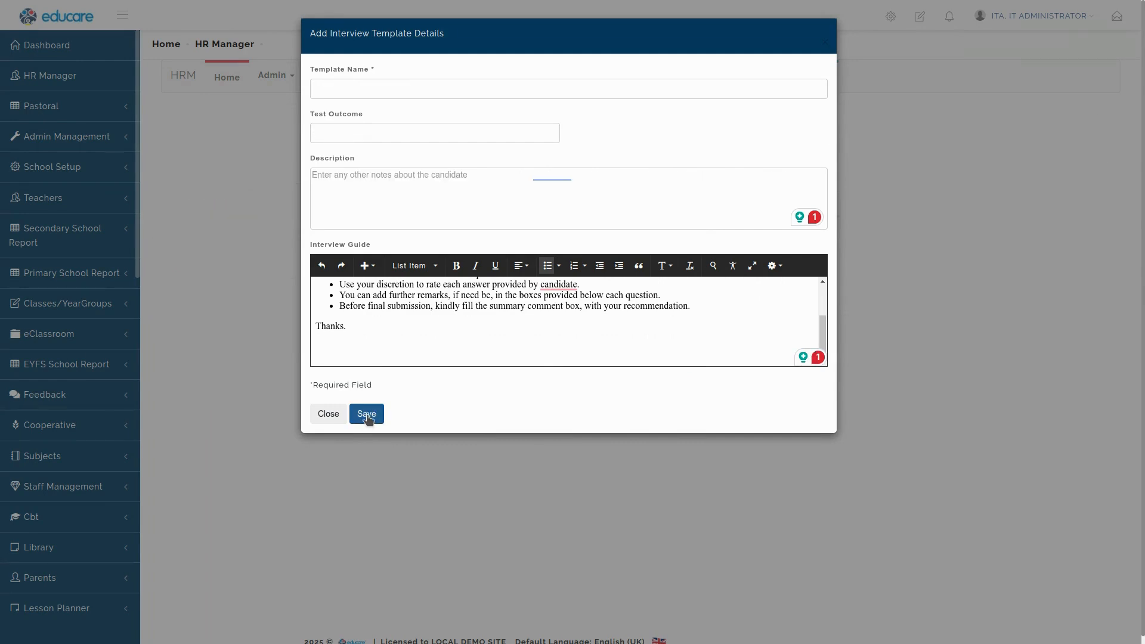
click(323, 420)
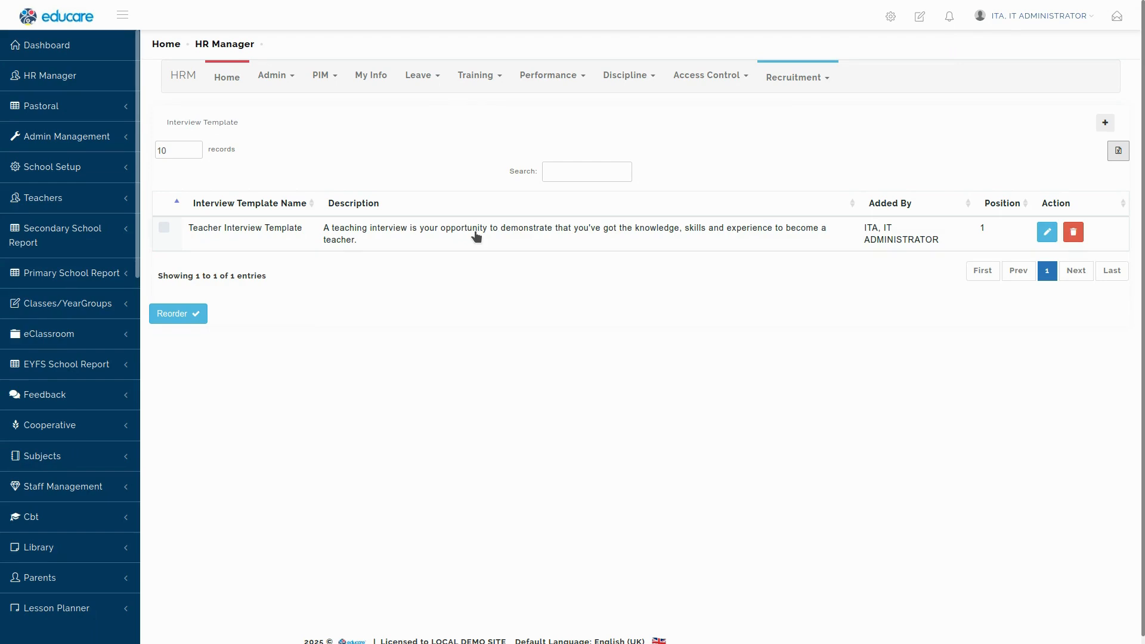
click(338, 238)
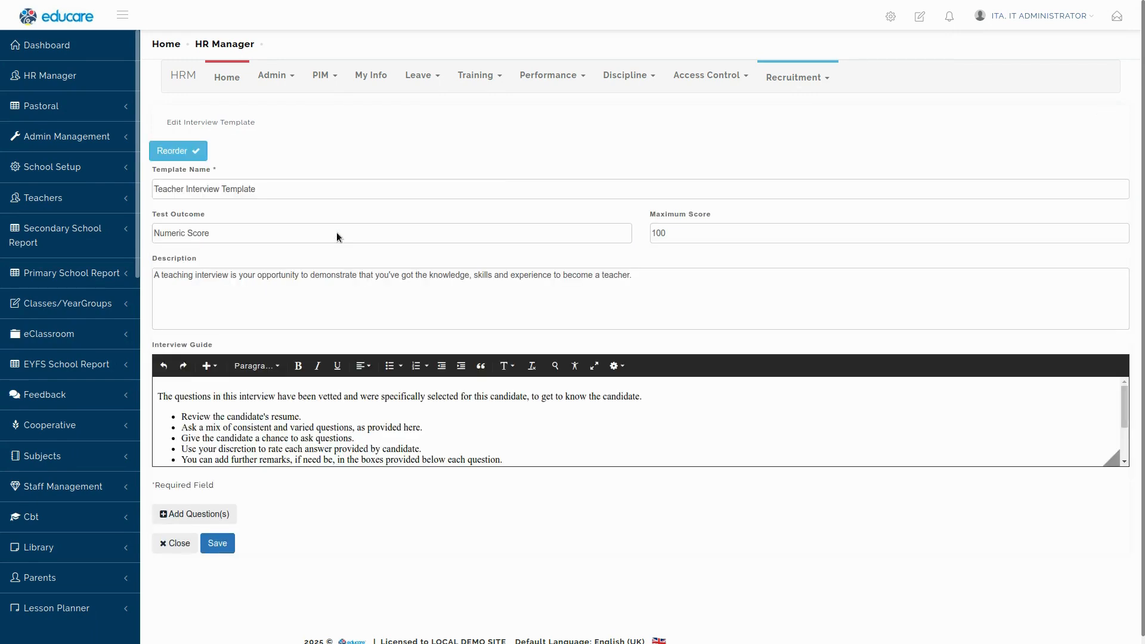
scroll(227, 412, down, 1)
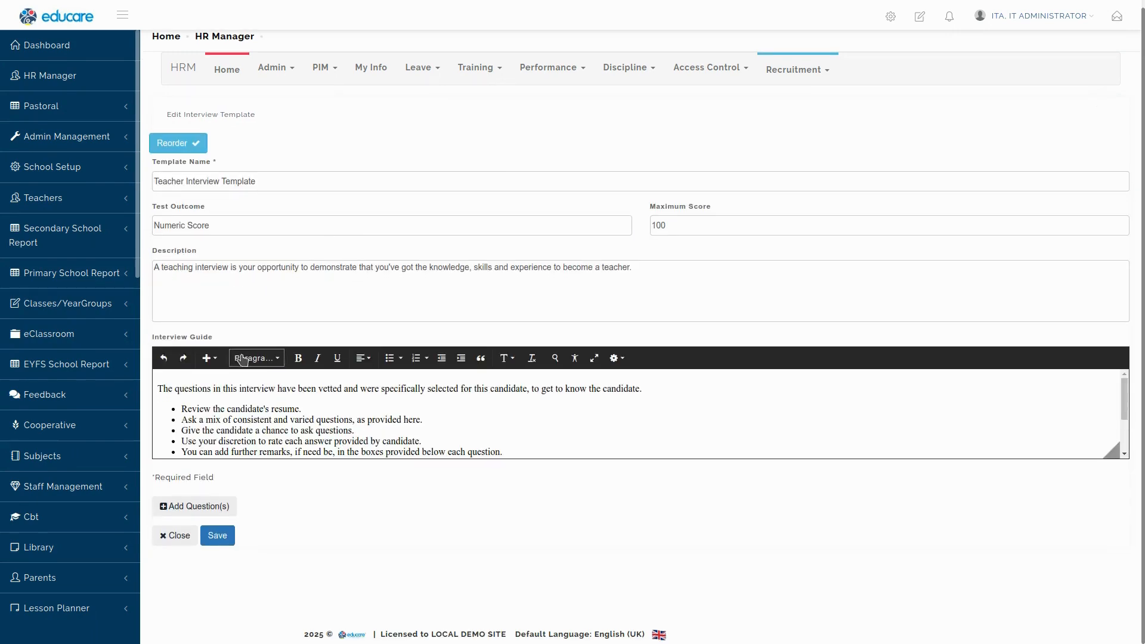
click(180, 506)
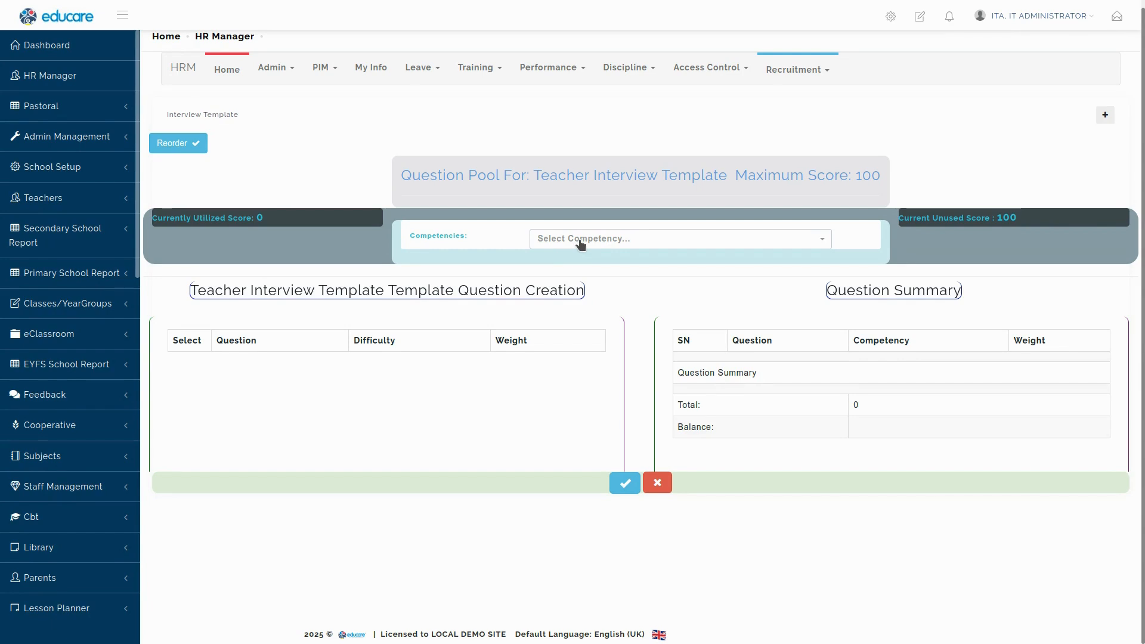
click(793, 70)
mouse_move(800, 117)
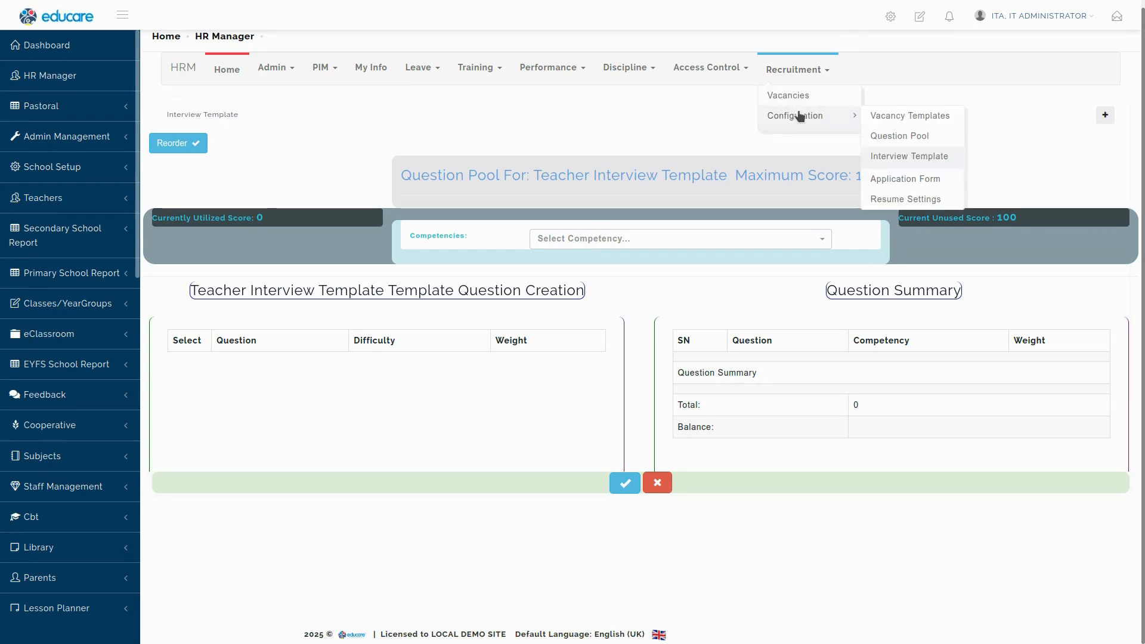
click(906, 137)
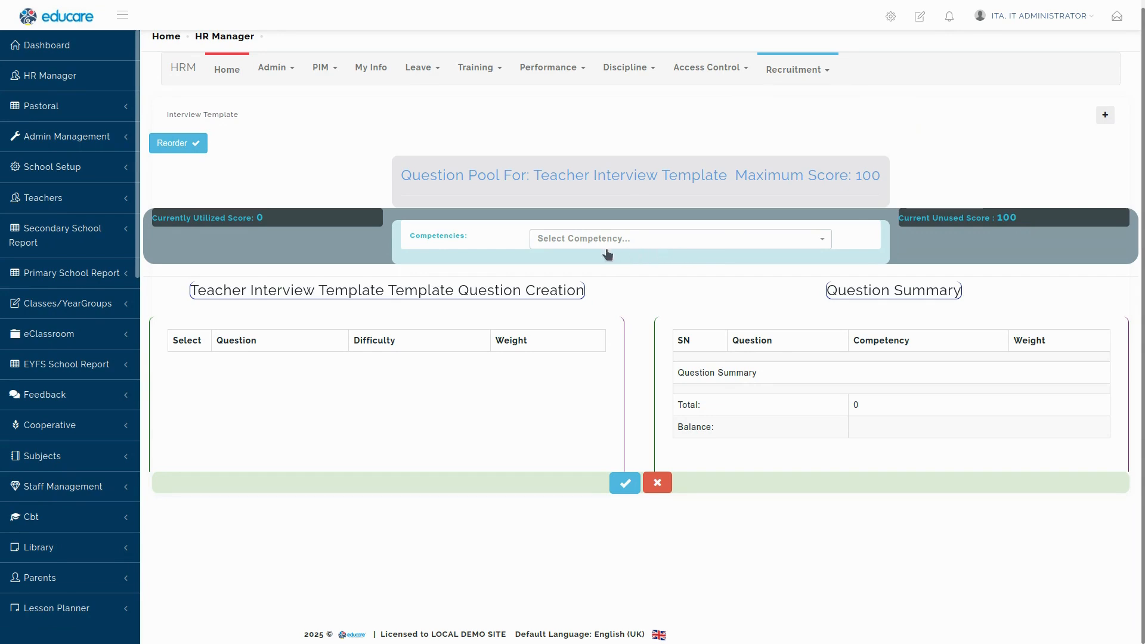
Add the question about a student challenging authority from "Forms Constructive Relationships With Students" to the template with a weight of 20.
click(573, 242)
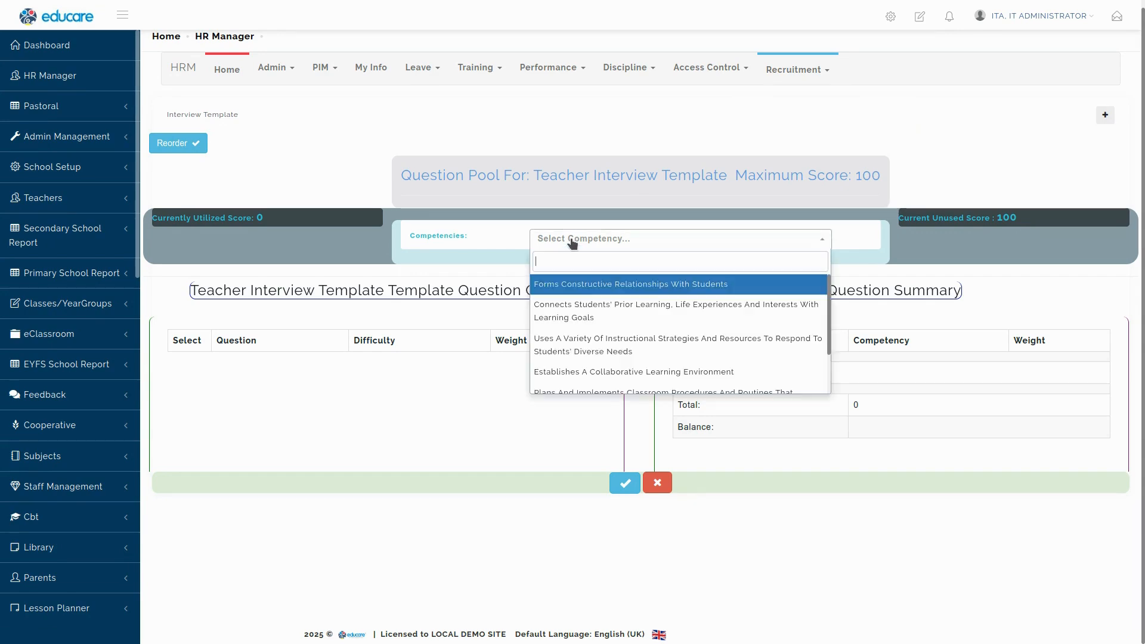
click(573, 283)
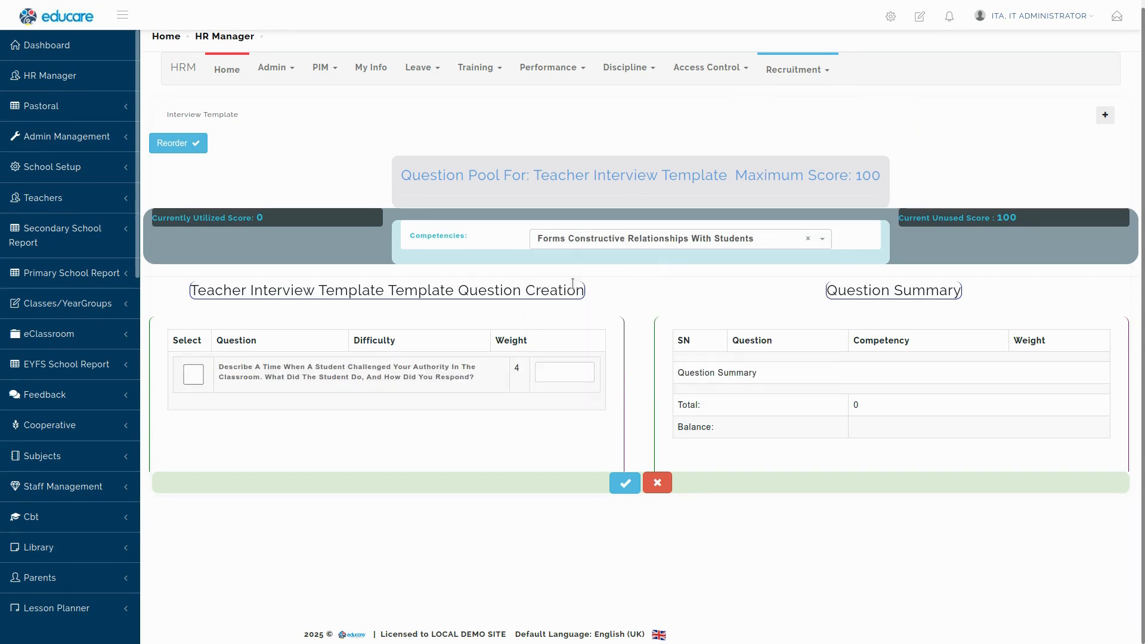
click(192, 378)
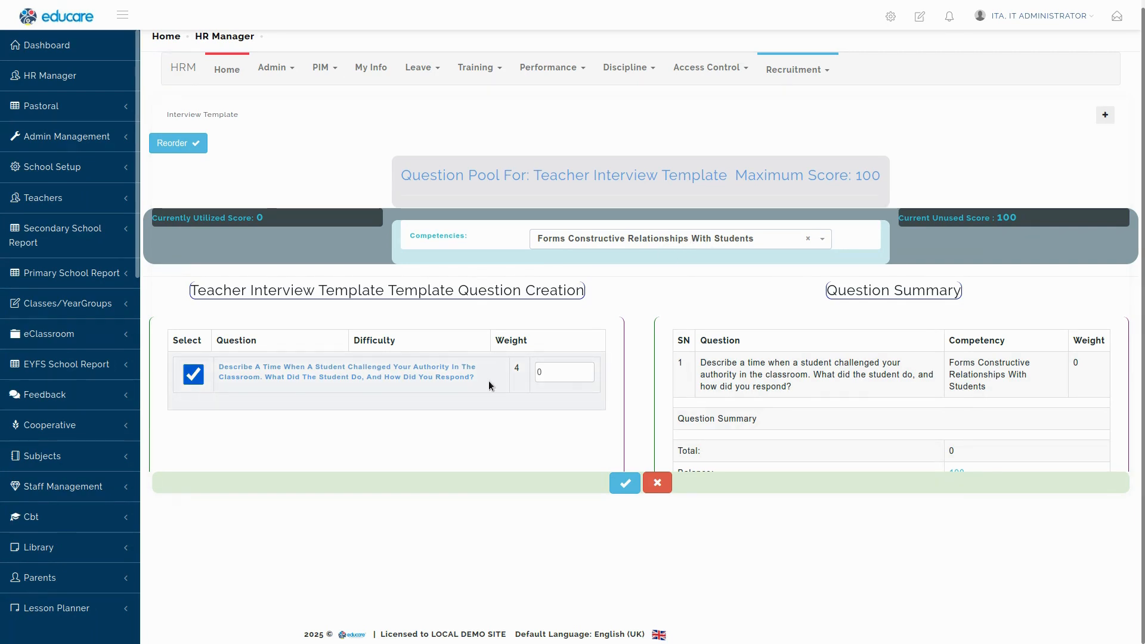
click(560, 367)
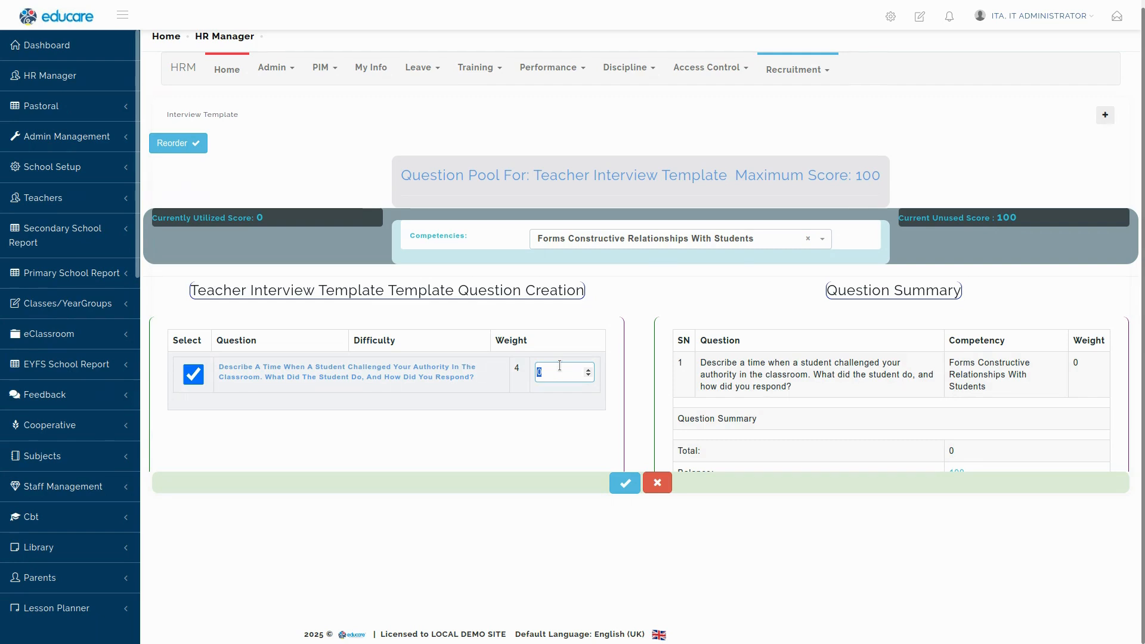
text(20)
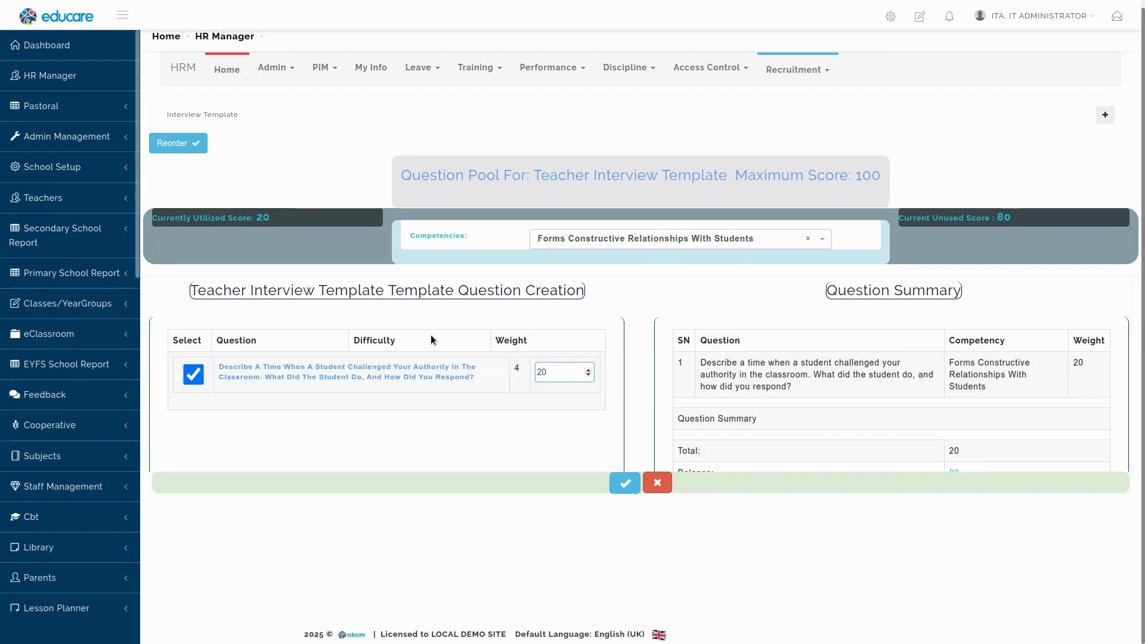
click(276, 221)
drag(276, 220, 165, 221)
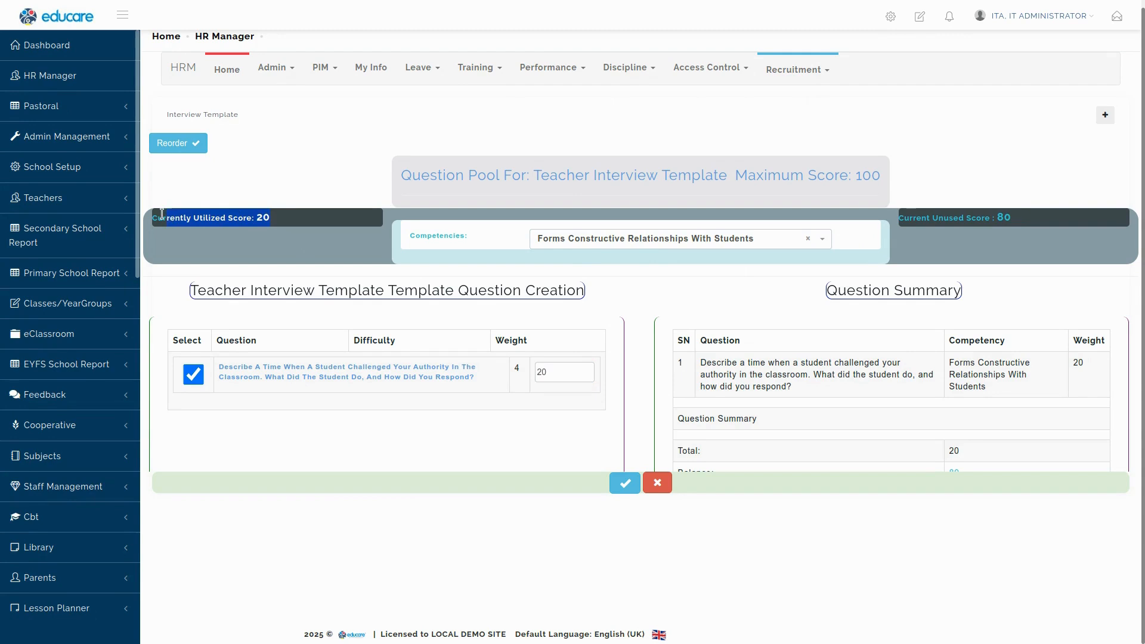
click(231, 220)
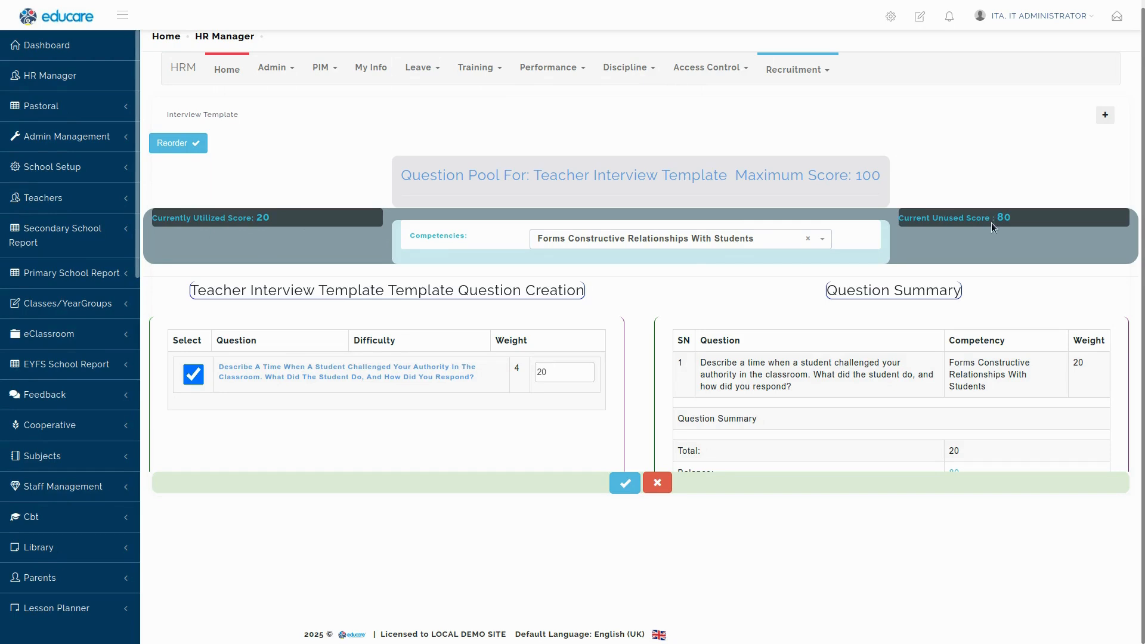
triple_click(954, 220)
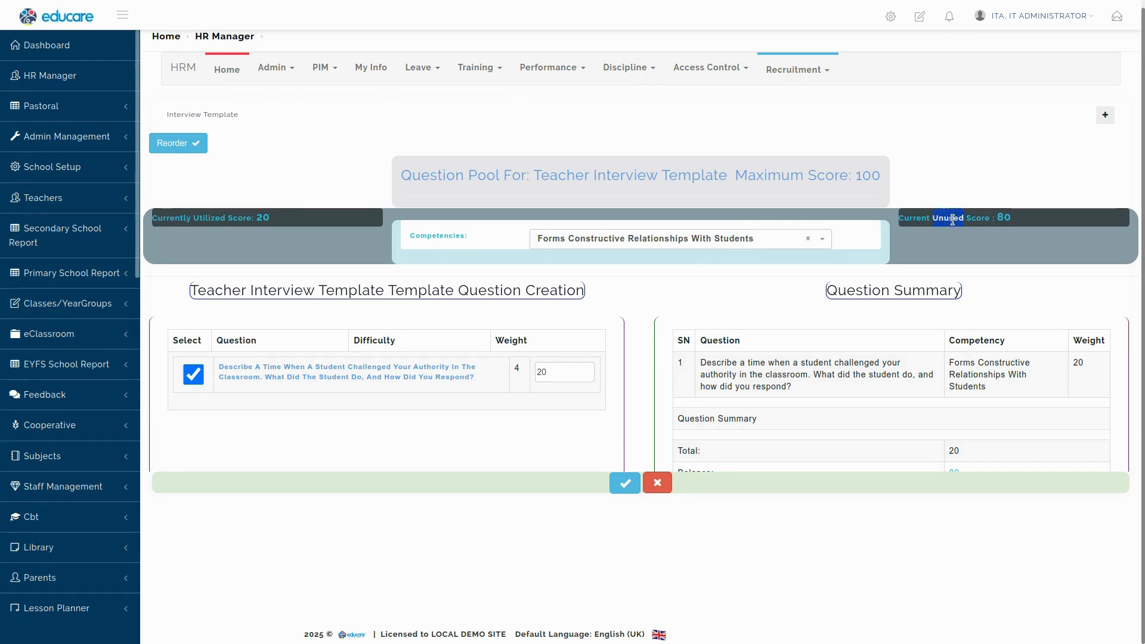
click(1018, 220)
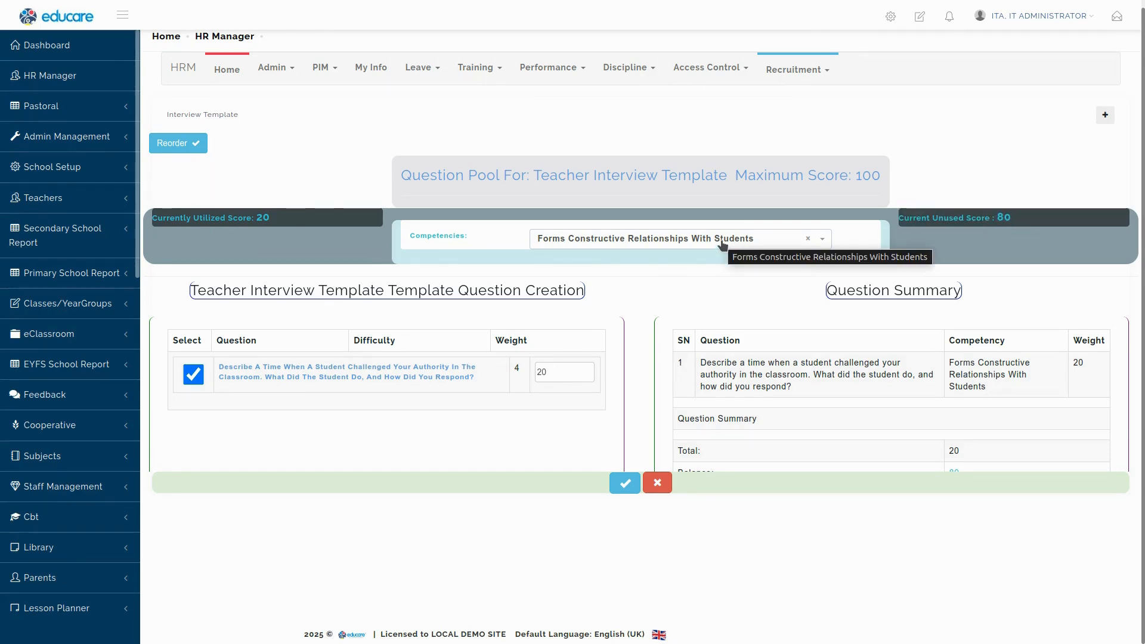
double_click(863, 177)
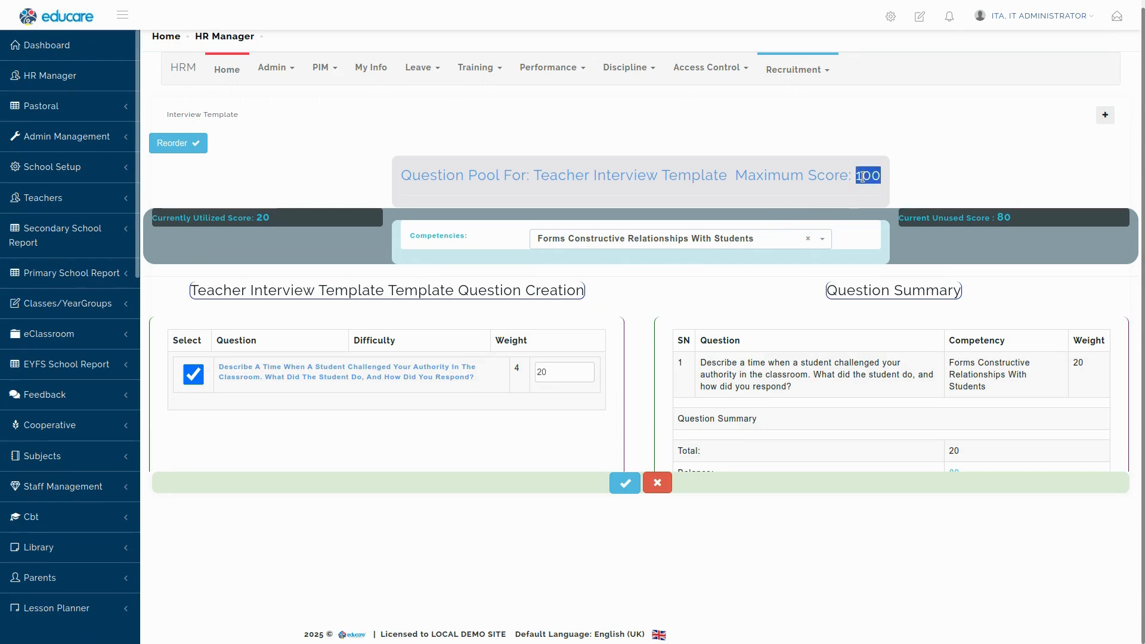
Add the disruptive-student question from "Connects Students' Prior Learning, Life Experiences And Interests With Learning Goals" to the template with a weight of 10.
click(624, 239)
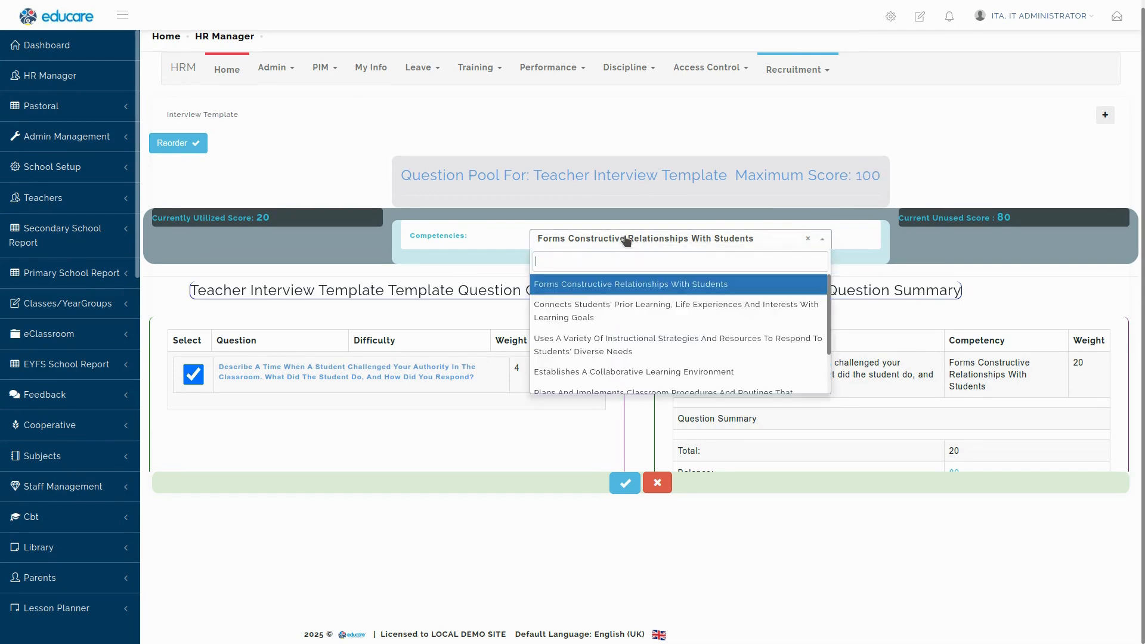
click(616, 311)
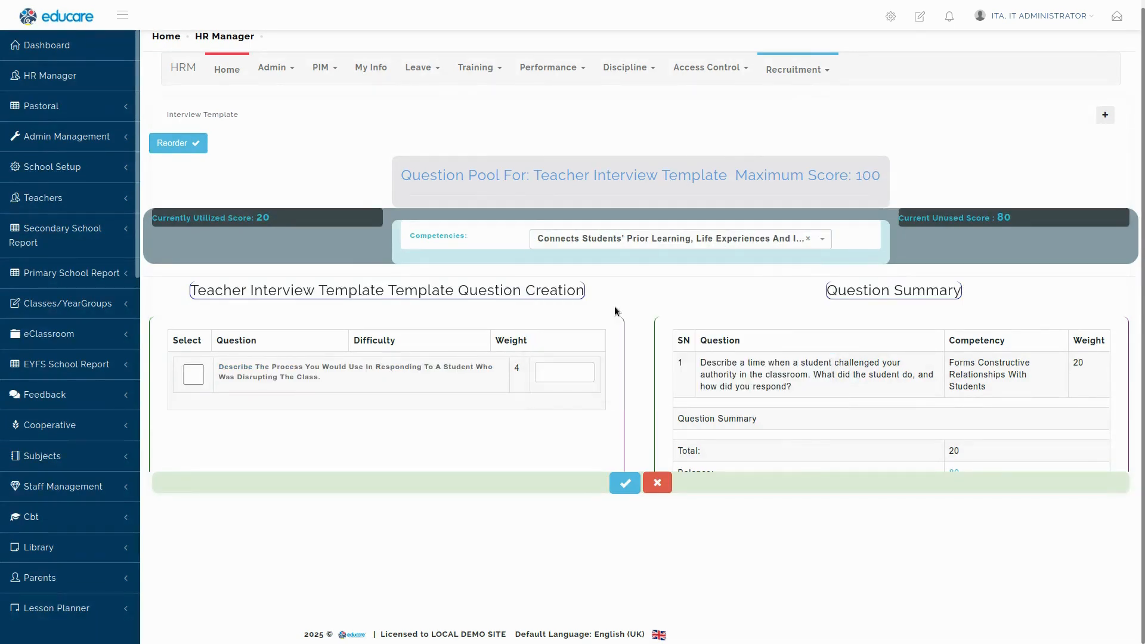
click(193, 376)
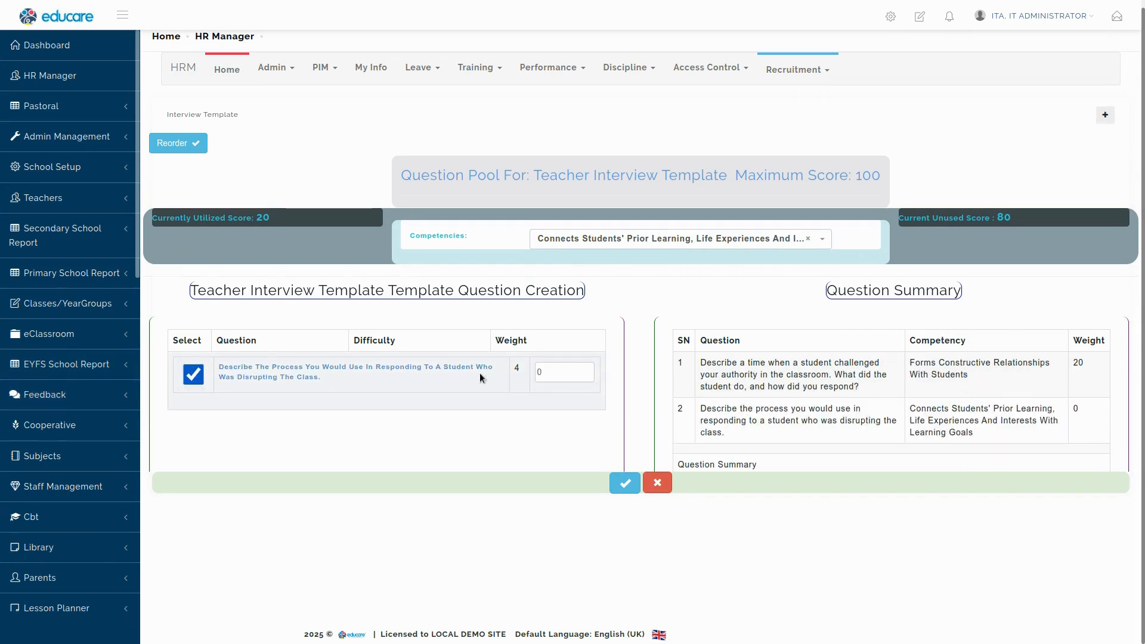
double_click(545, 371)
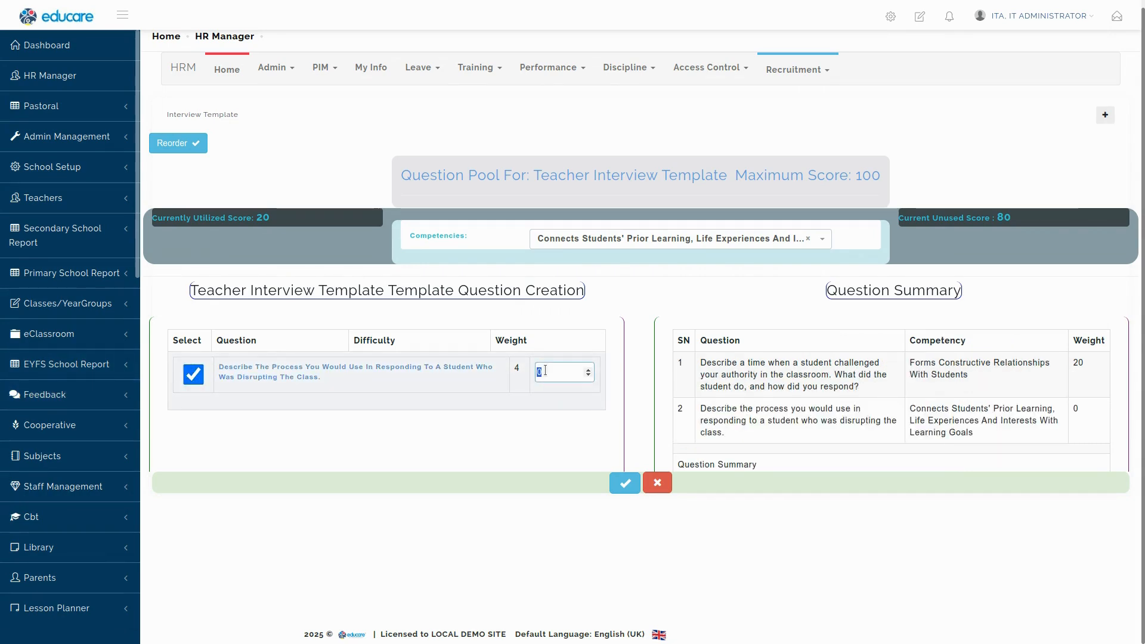
text(10)
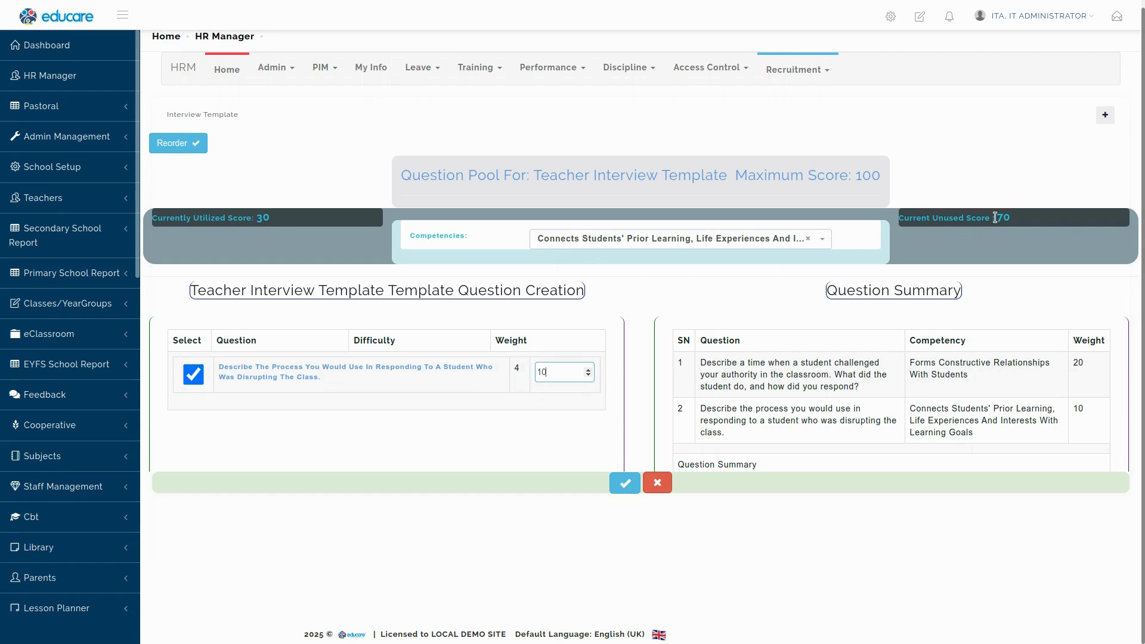
Add the teaching style question from "Uses A Variety Of Instructional Strategies And Resources To Respond To Students' Diverse Needs" with a weight of 20.
click(637, 240)
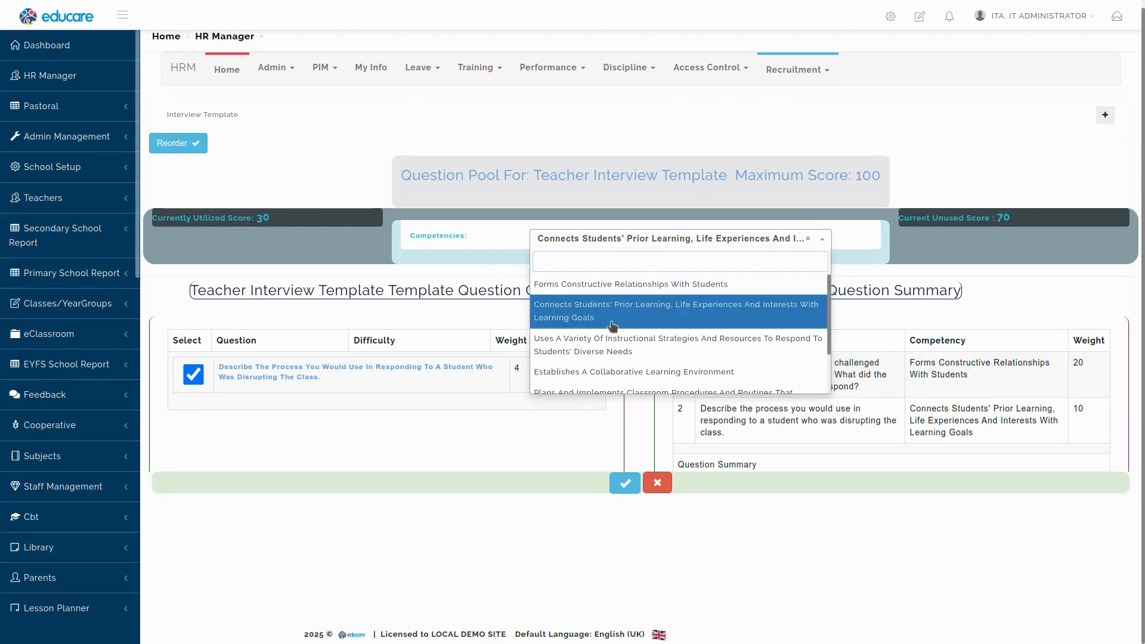
click(610, 344)
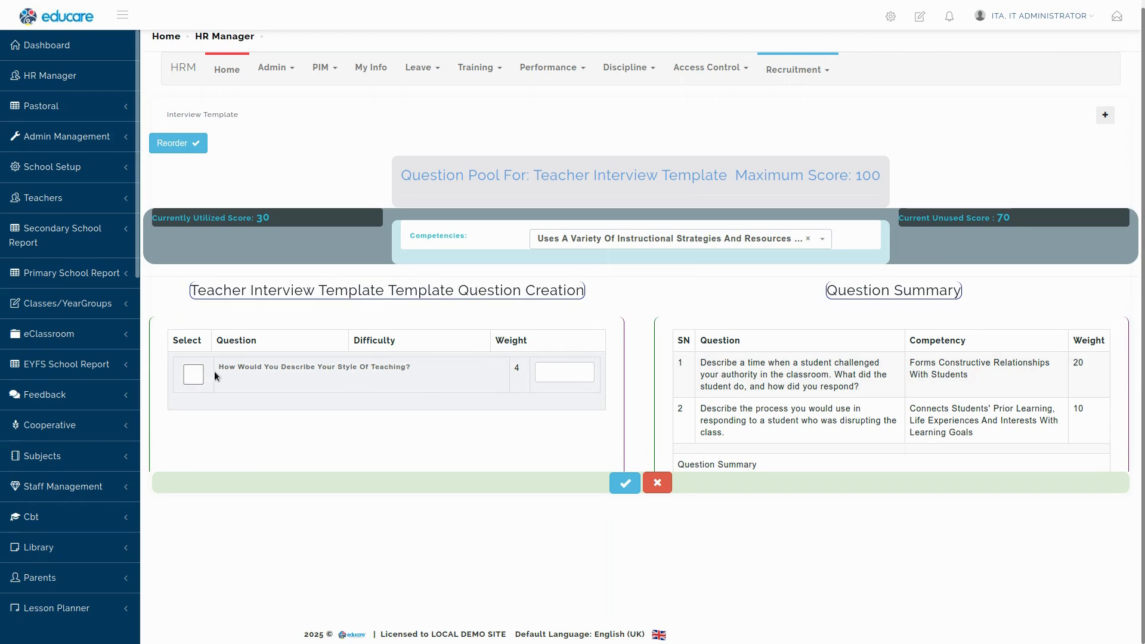
click(194, 376)
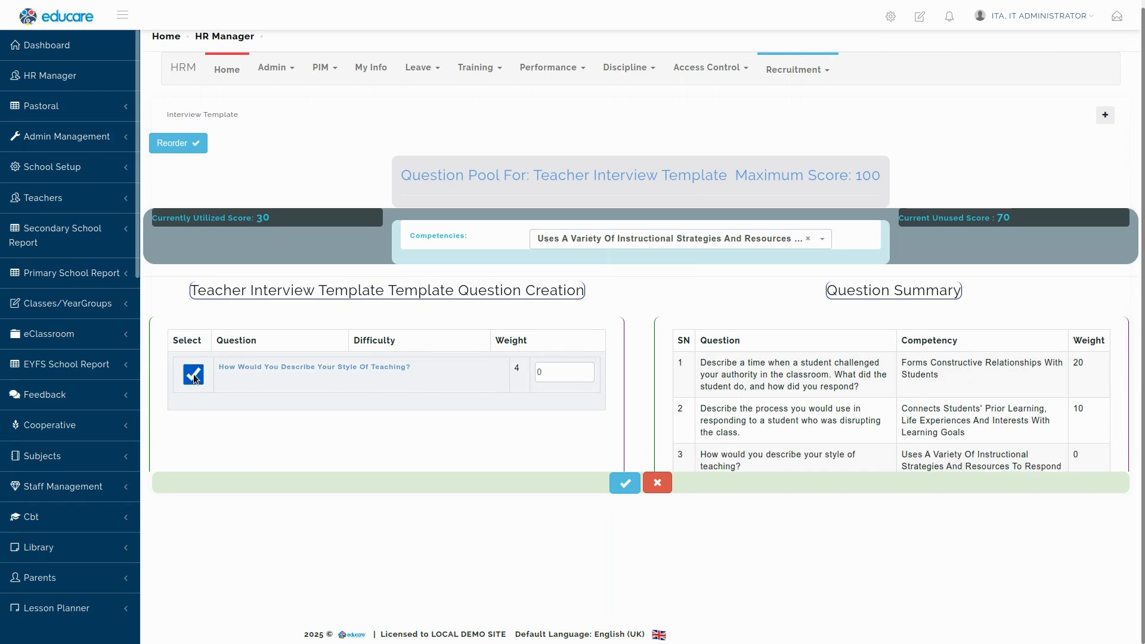
double_click(551, 374)
text(20)
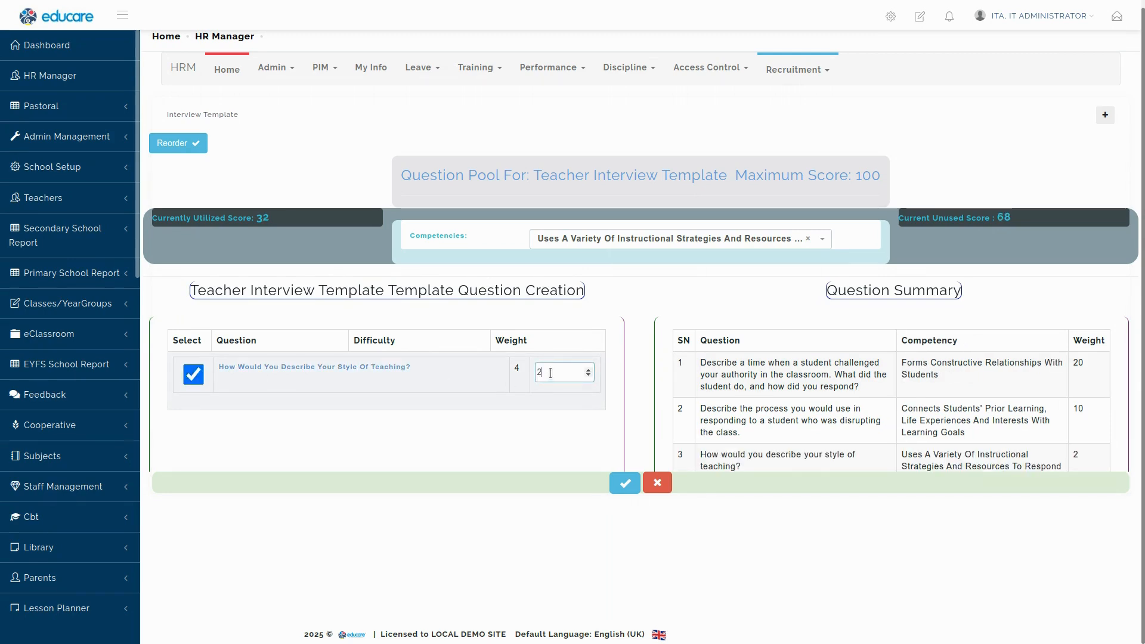
Add the question about engaging parents from "Establishes A Collaborative Learning Environment" with a weight of 20.
click(649, 240)
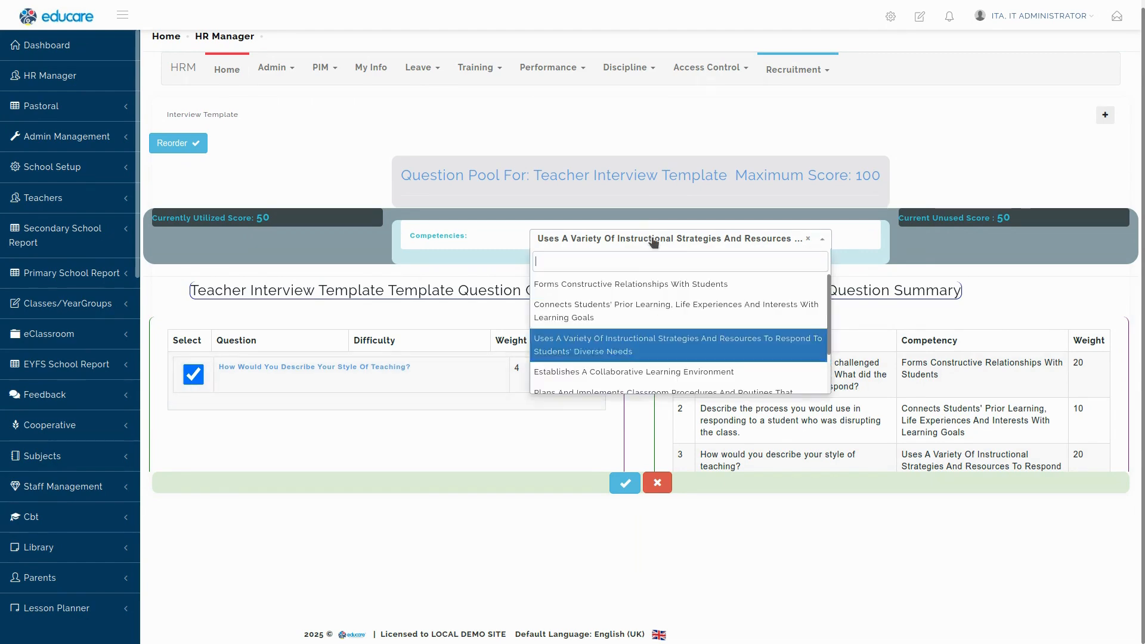
click(616, 372)
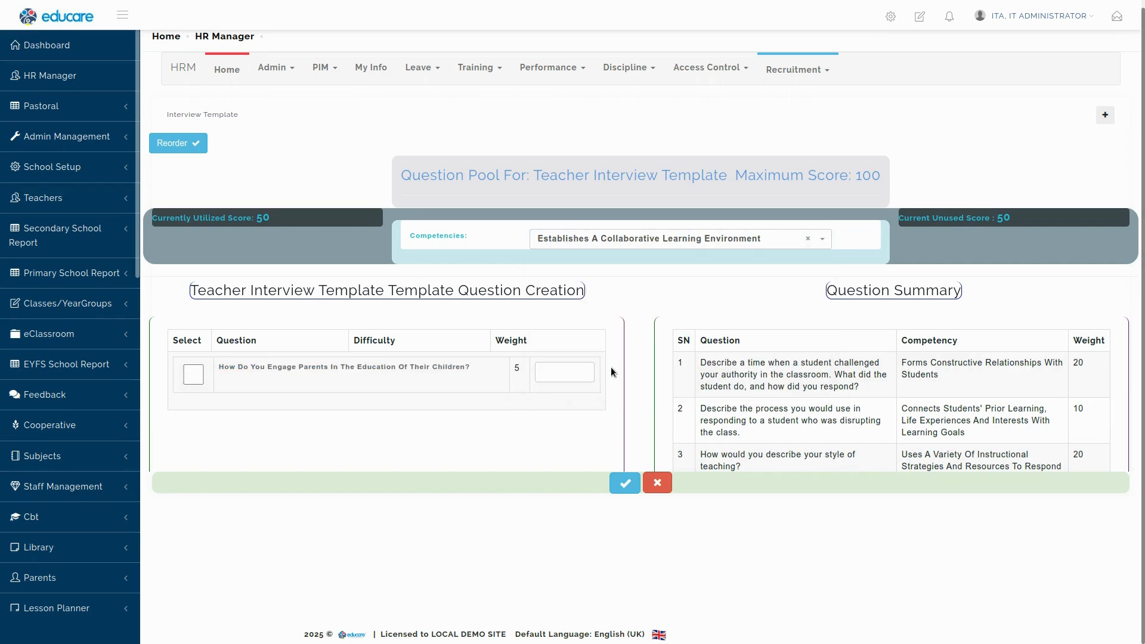
click(192, 374)
double_click(552, 372)
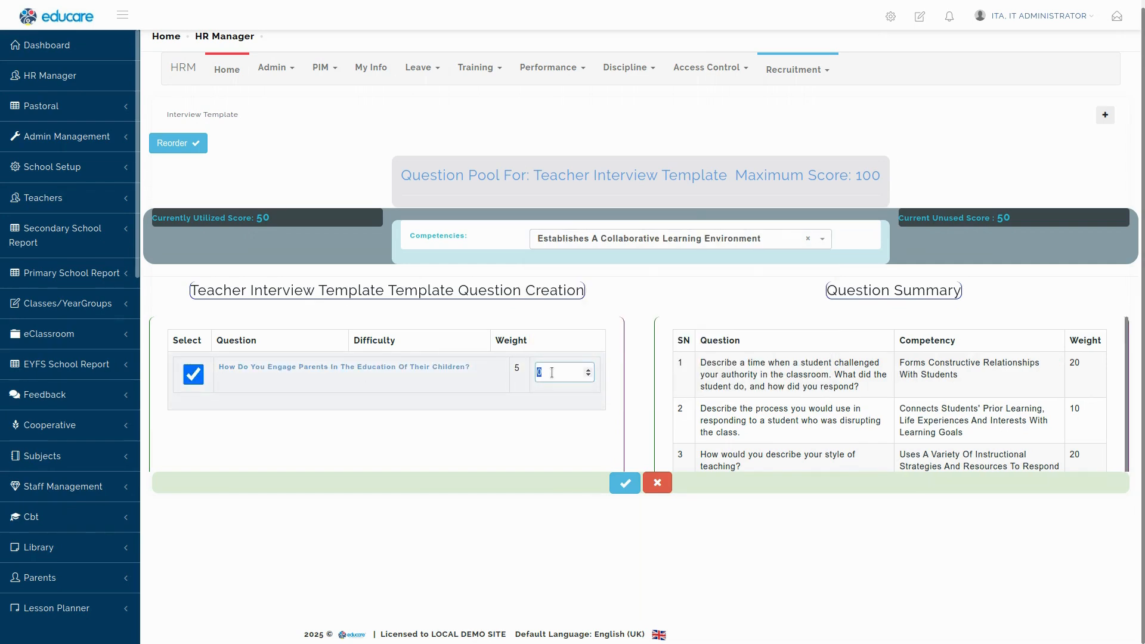
text(3)
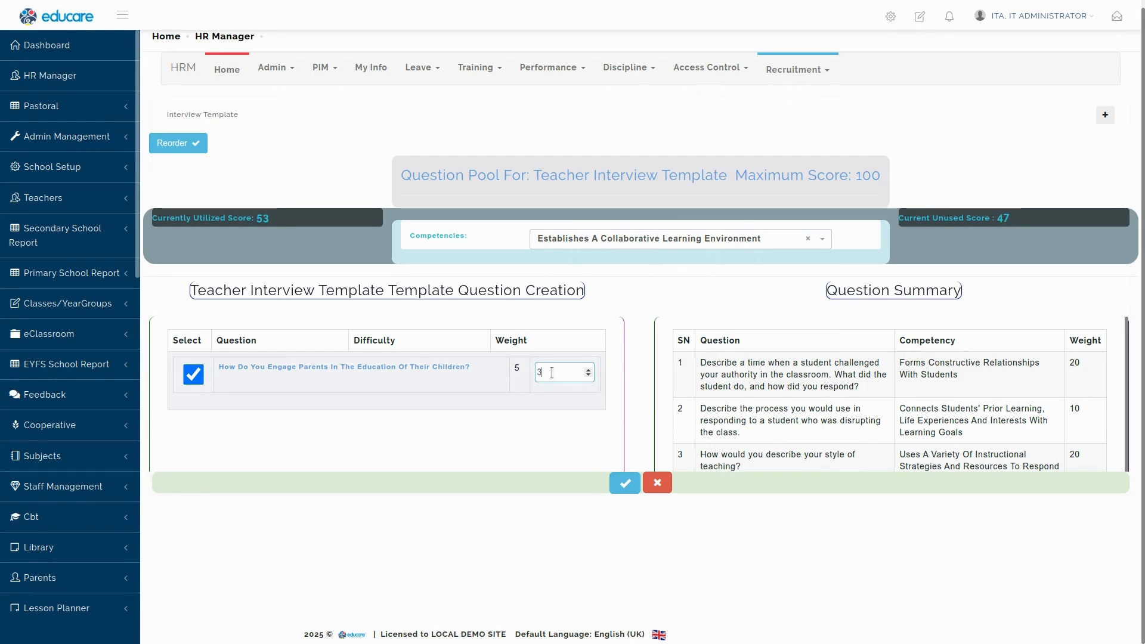
key(BackSpace)
text(2)
Add the helpful courses and classroom rules questions from "Plans And Implements Classroom Procedures And Routines That Support Student Learning", each with a weight of 10.
click(668, 239)
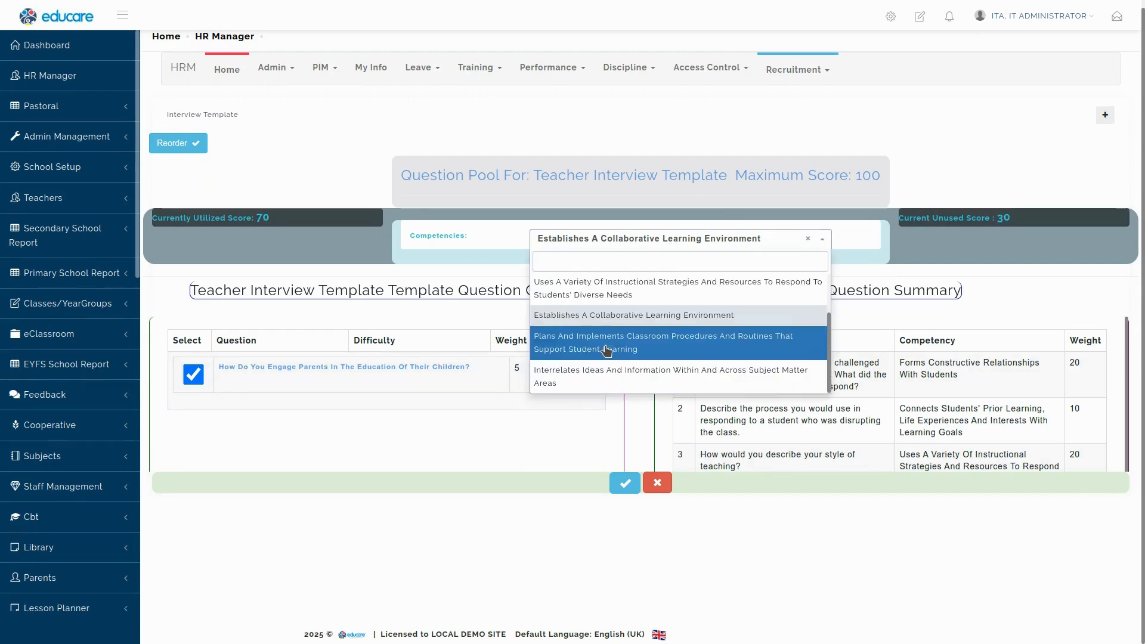
click(626, 343)
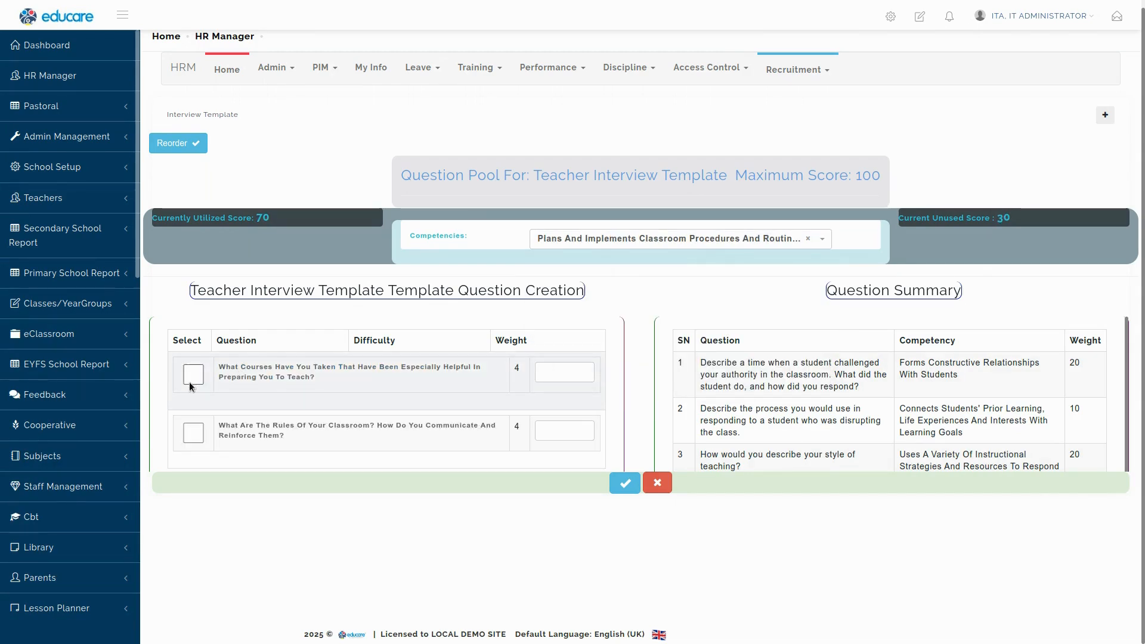
click(550, 372)
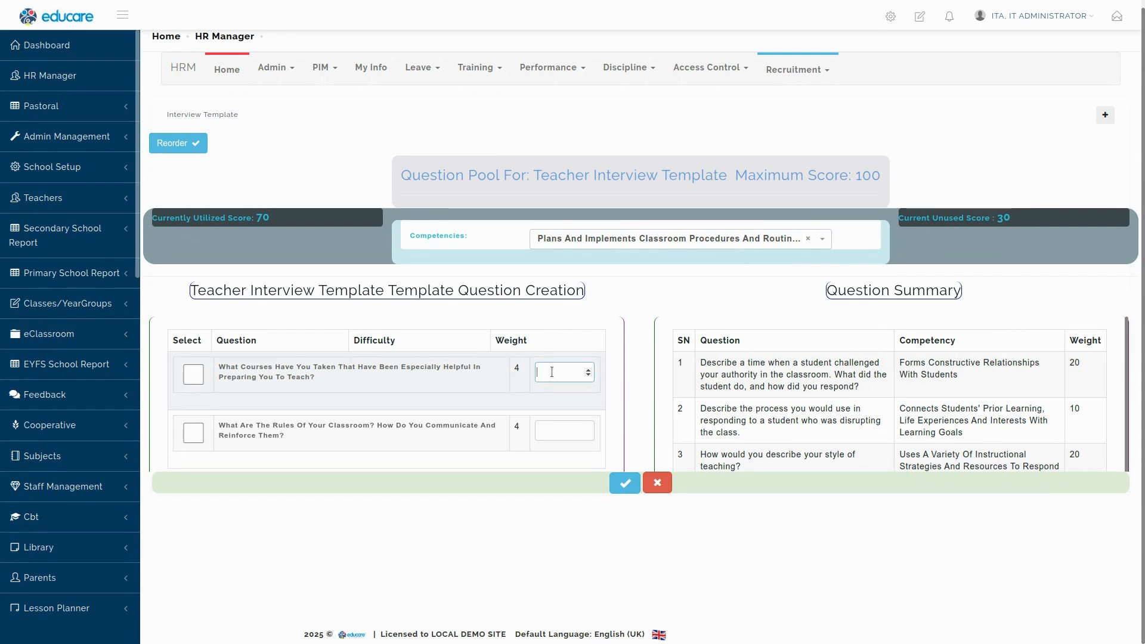
text(10)
click(193, 374)
click(193, 433)
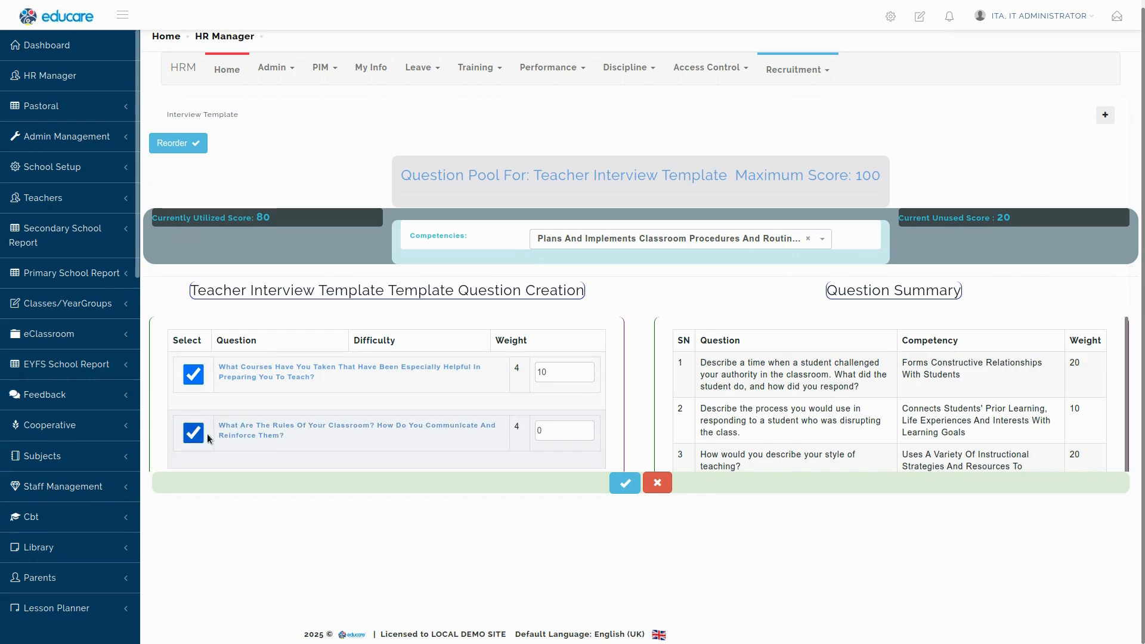
double_click(567, 435)
text(10)
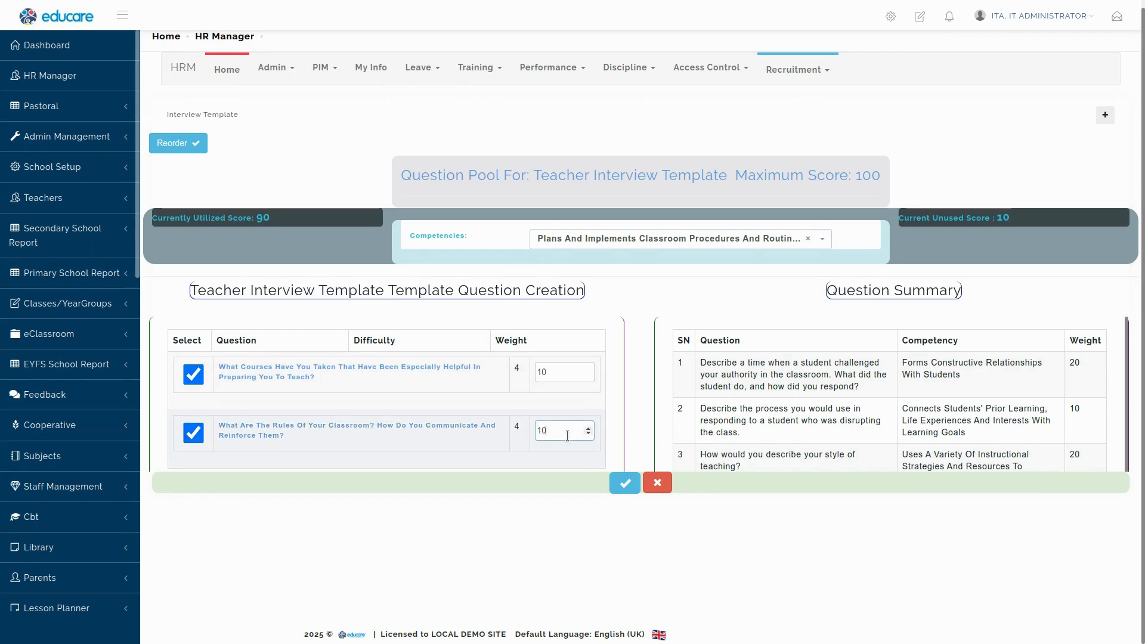
Add "Why do you want to teach?" from "Interrelates Ideas And Information Within And Across Subject Matter Areas" with a weight of 10.
click(666, 239)
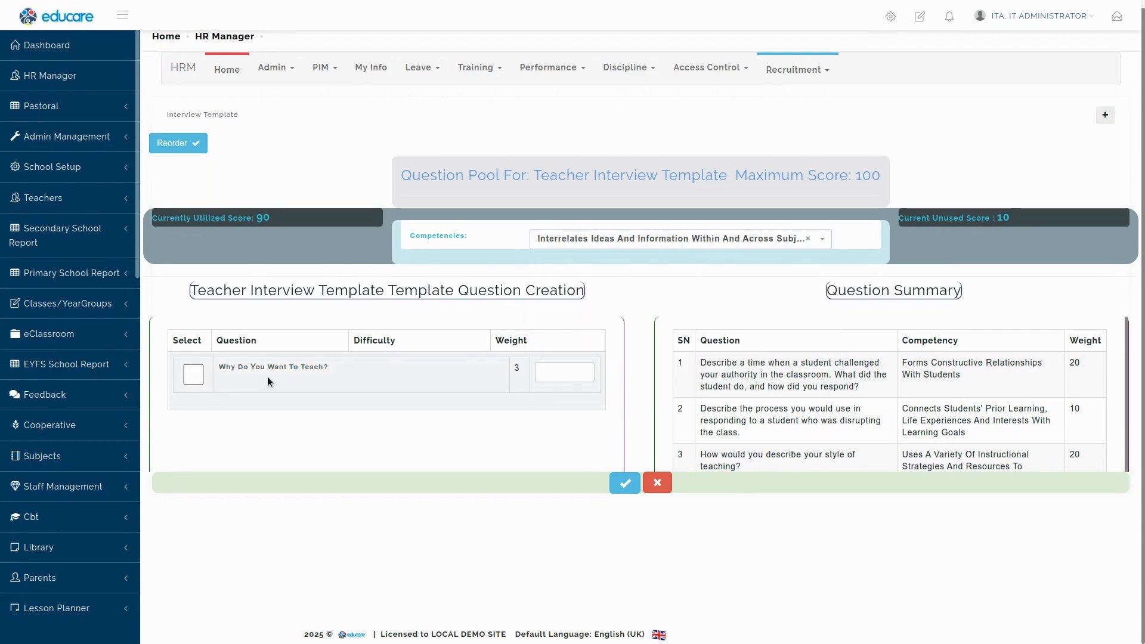
click(197, 376)
double_click(550, 373)
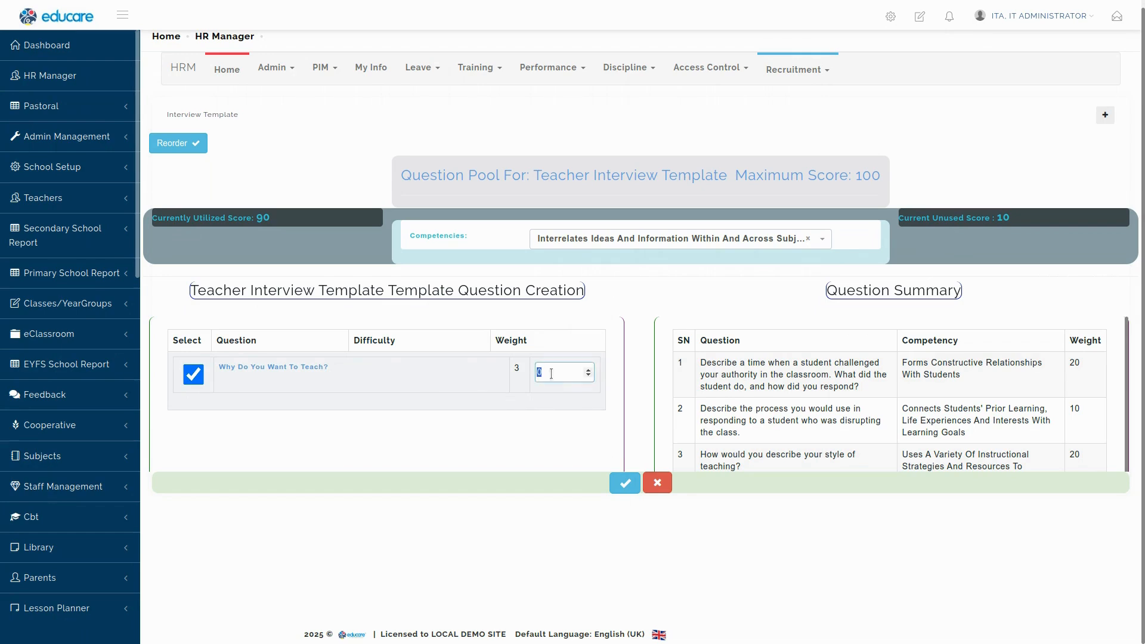
text(10)
Review the question summary, checking the selected questions, their competencies and weights, and the total and balance.
scroll(789, 400, down, 3)
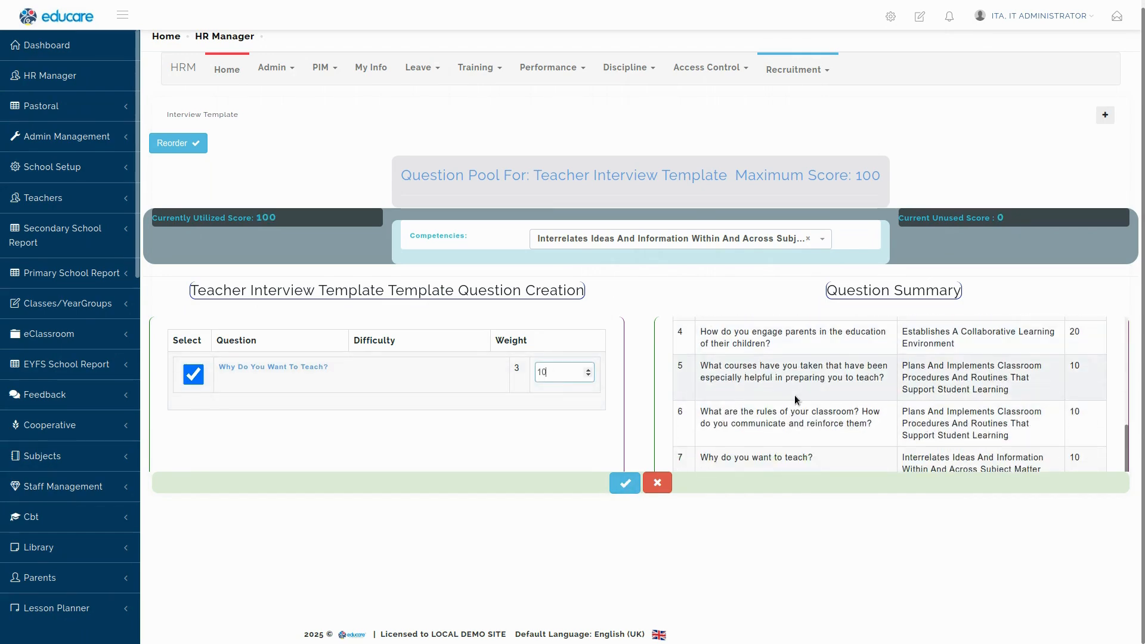
scroll(795, 399, up, 3)
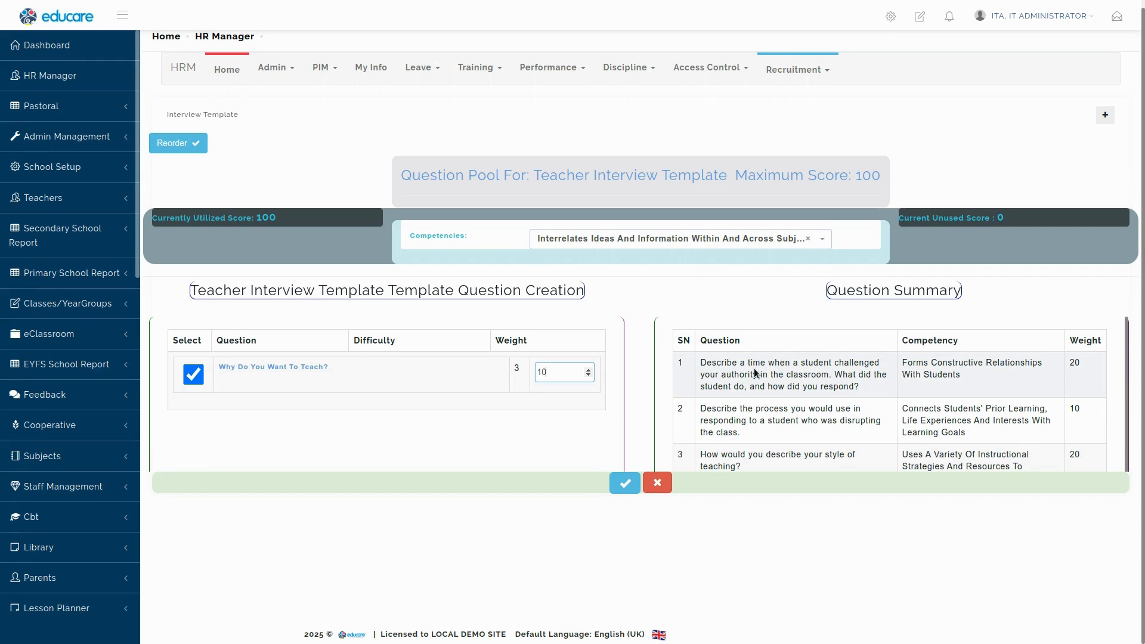
scroll(736, 376, down, 3)
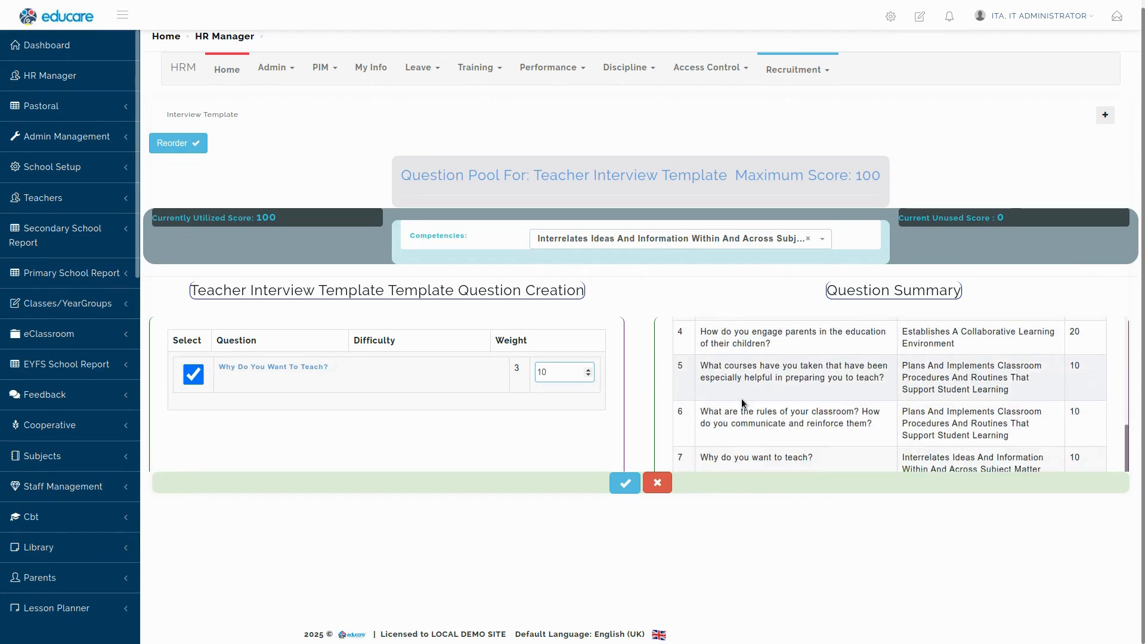
scroll(742, 403, down, 3)
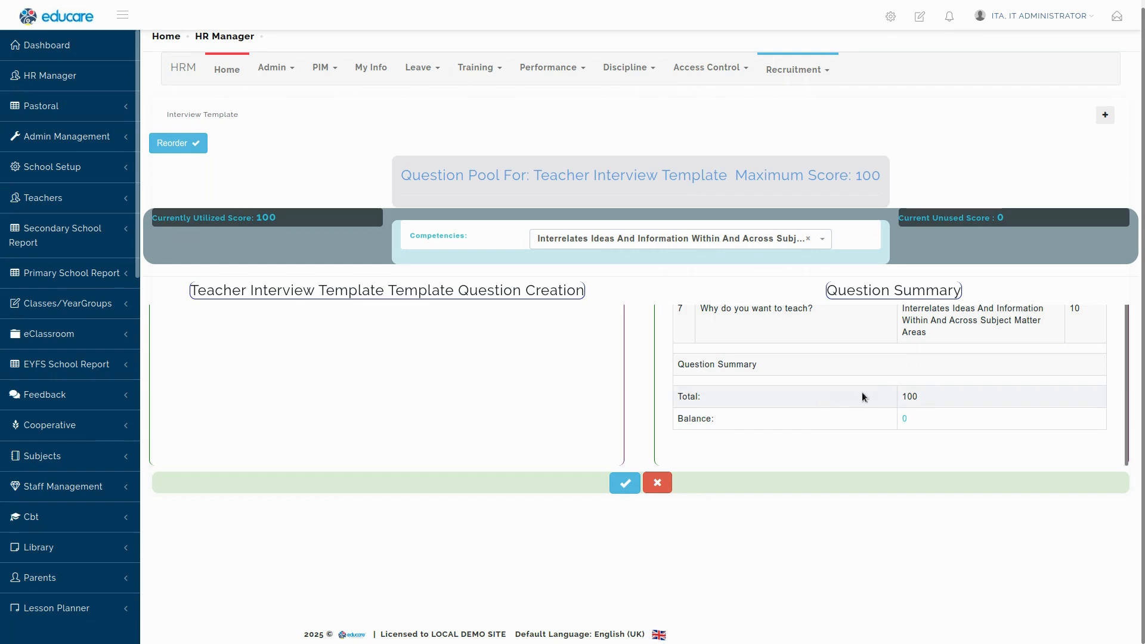
double_click(918, 399)
click(918, 398)
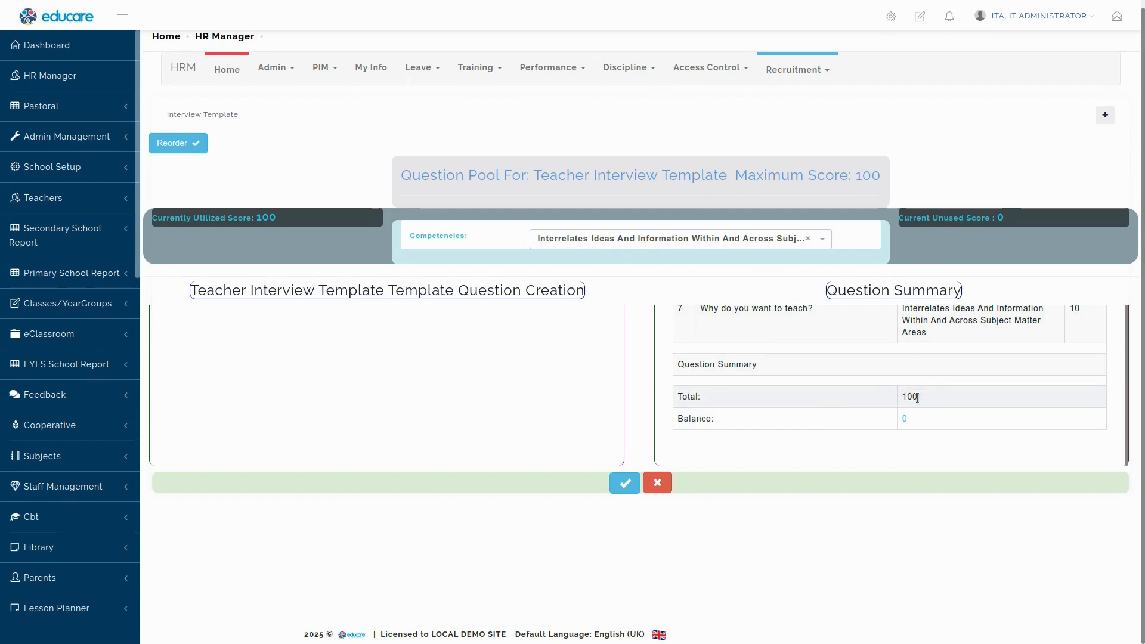
scroll(918, 401, up, 1)
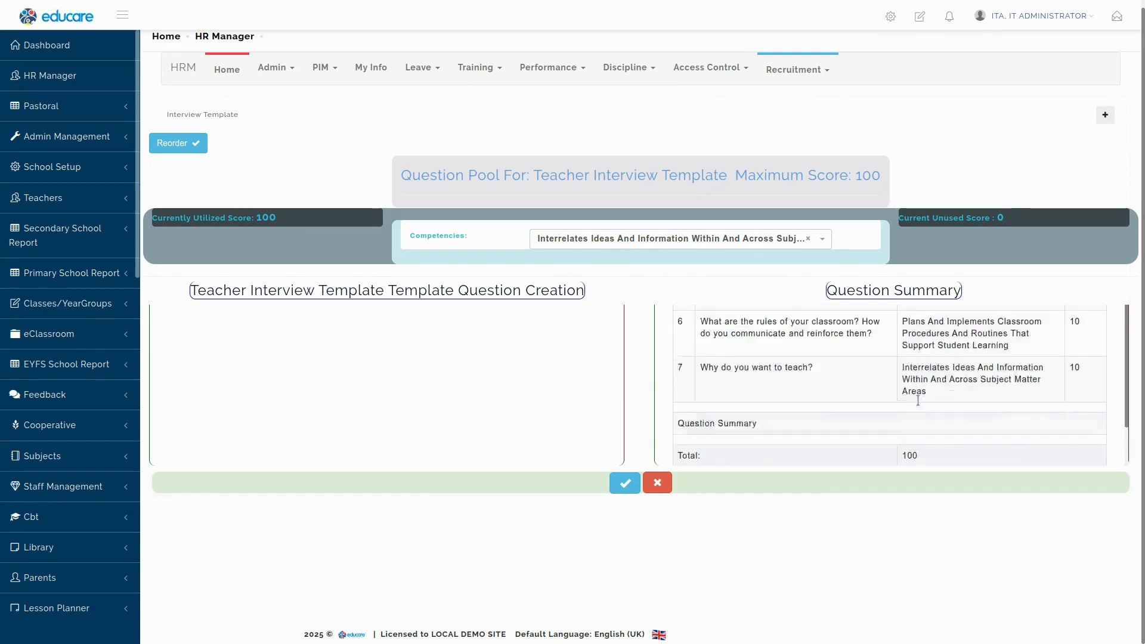
scroll(918, 400, up, 2)
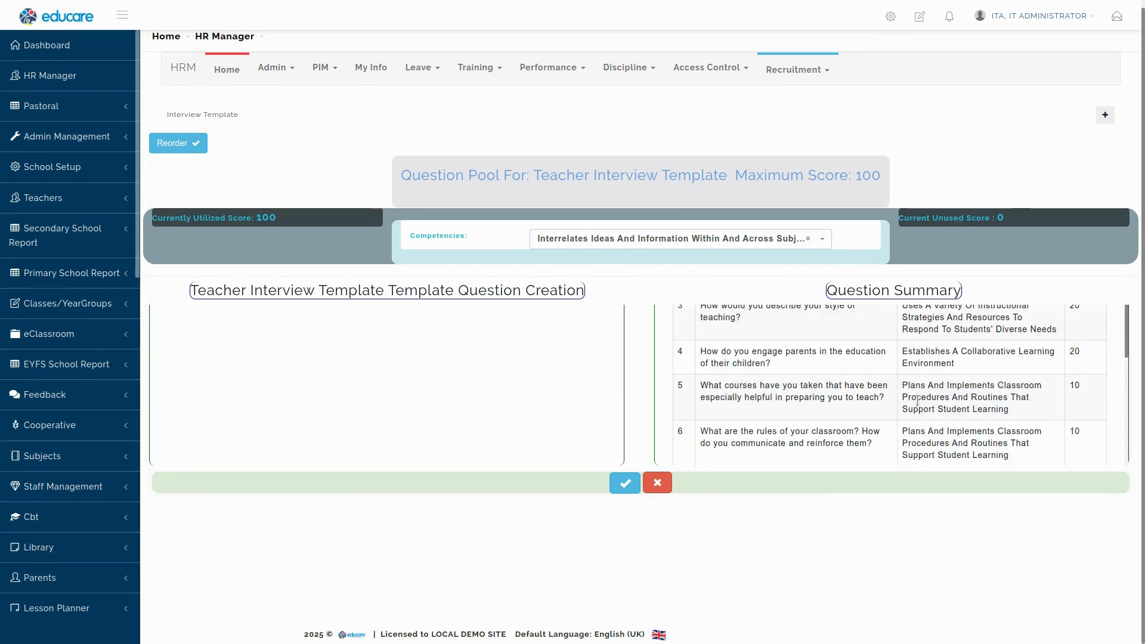
Save the template's question selection and open the recruitment configuration's Application Form settings.
click(625, 484)
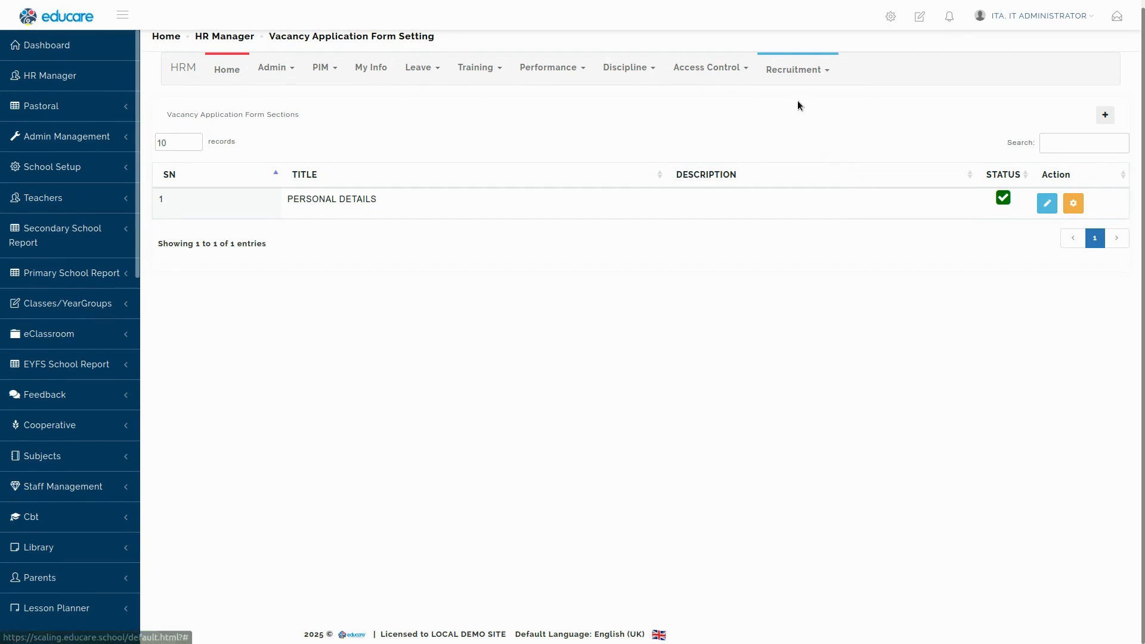
mouse_move(788, 117)
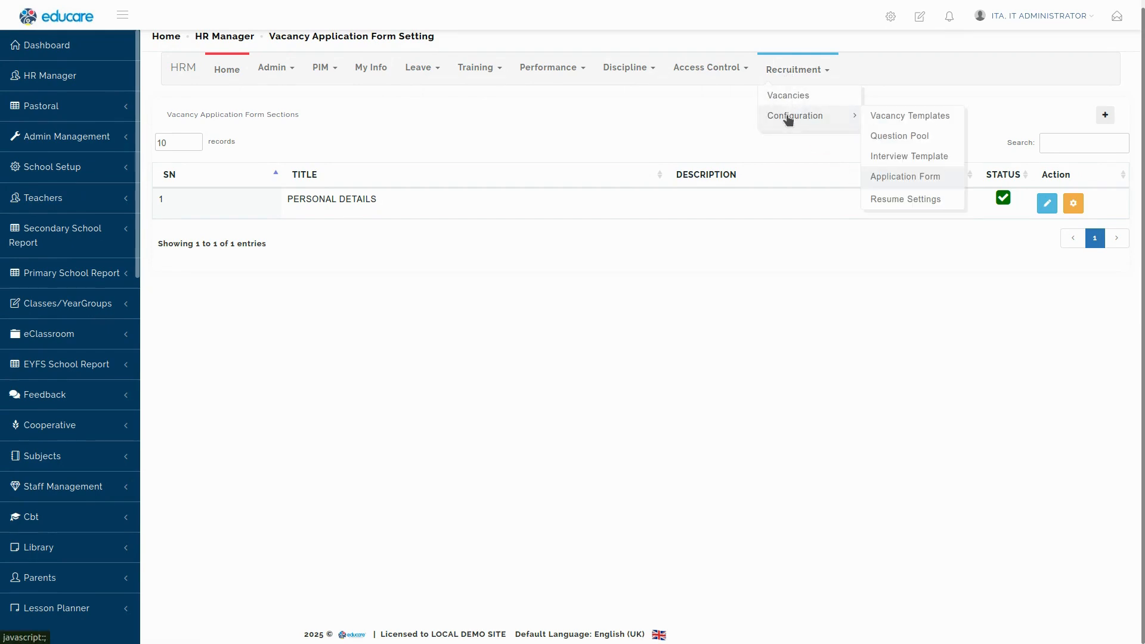
click(888, 176)
mouse_move(790, 91)
mouse_move(799, 118)
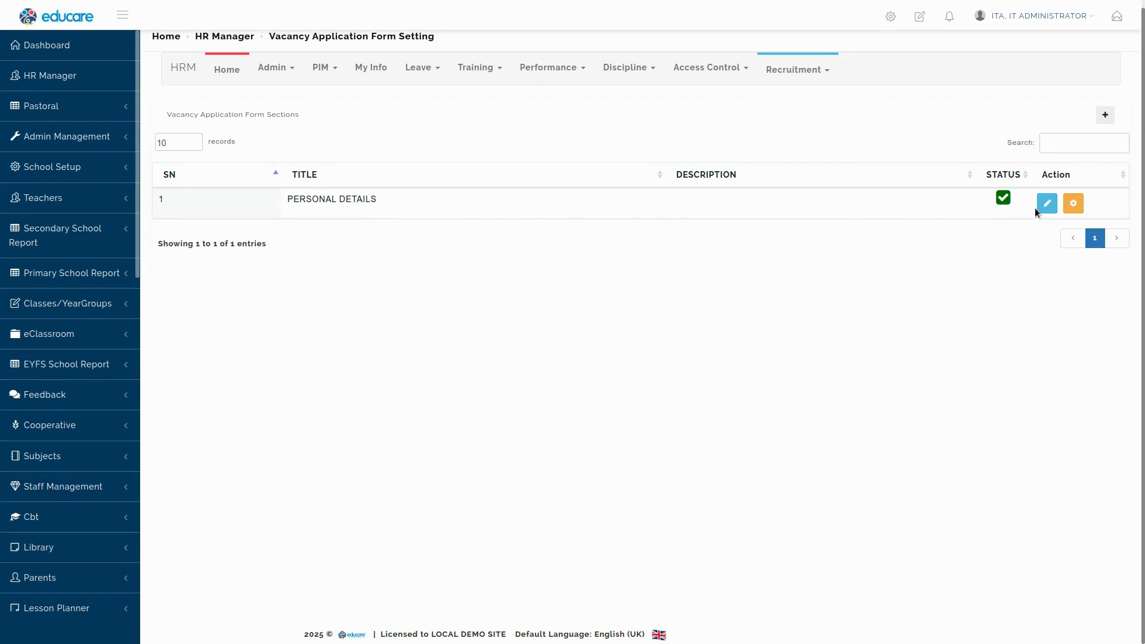
Open the Personal Details section's input fields and list up to 100 records to review them all.
click(1075, 203)
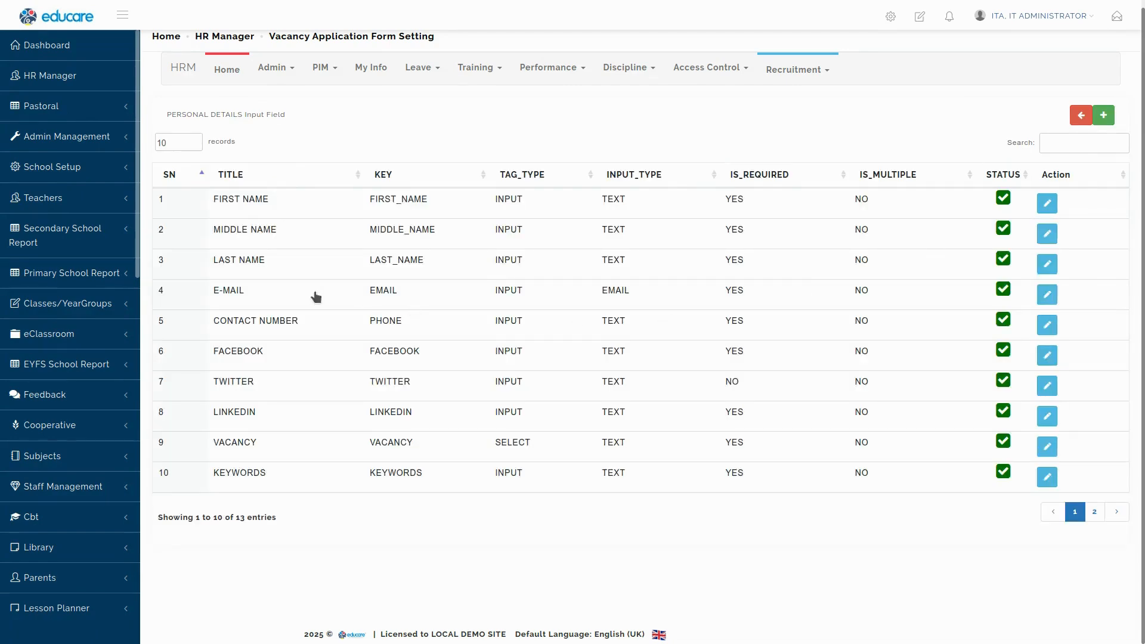
click(193, 145)
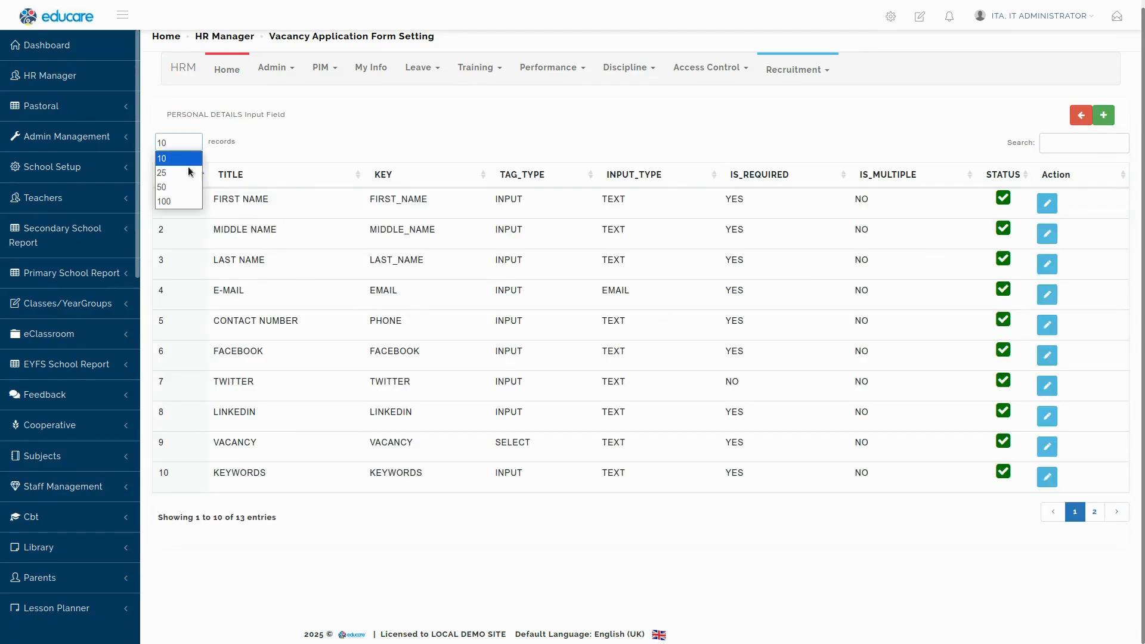
click(167, 201)
scroll(294, 212, down, 1)
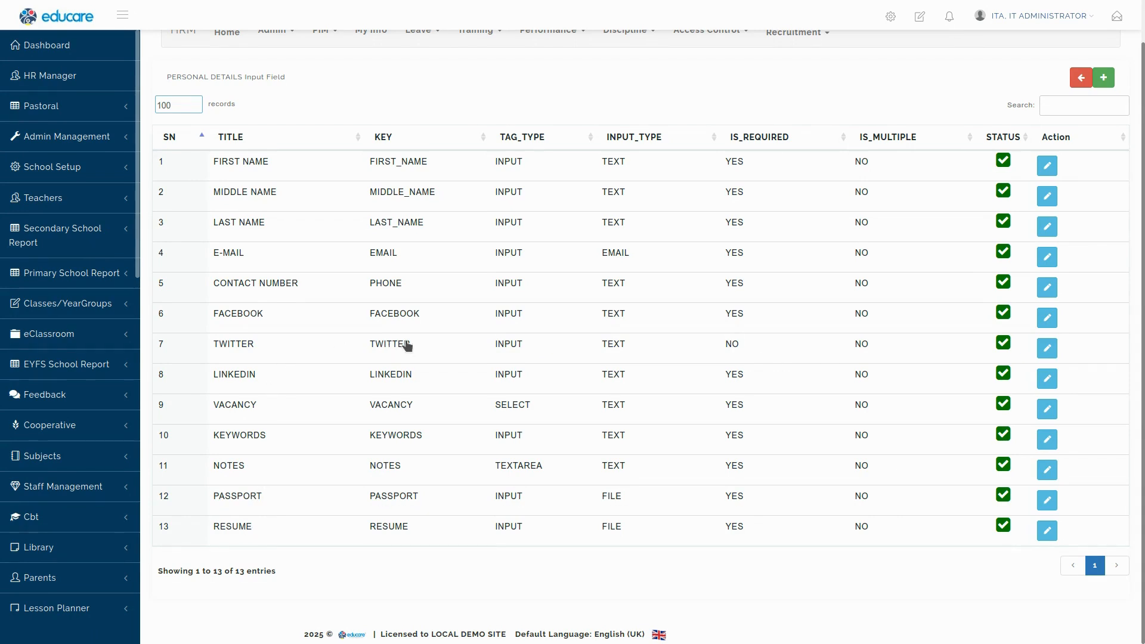
Disable the Twitter, Keywords and Notes fields of the Personal Details section and return to the form sections.
click(1004, 345)
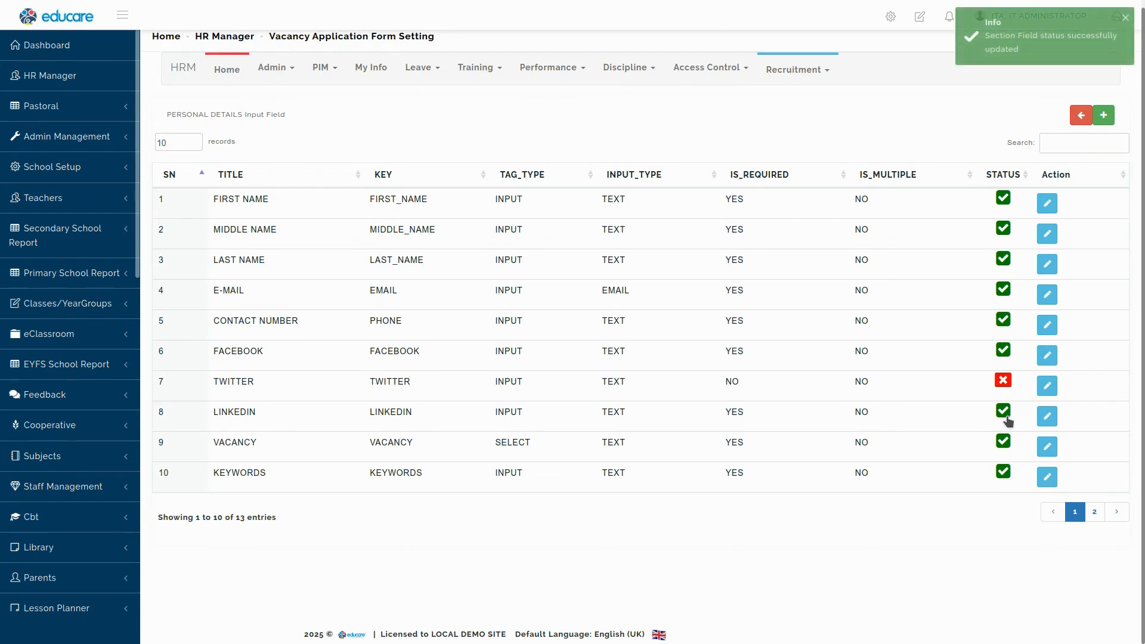
click(1003, 473)
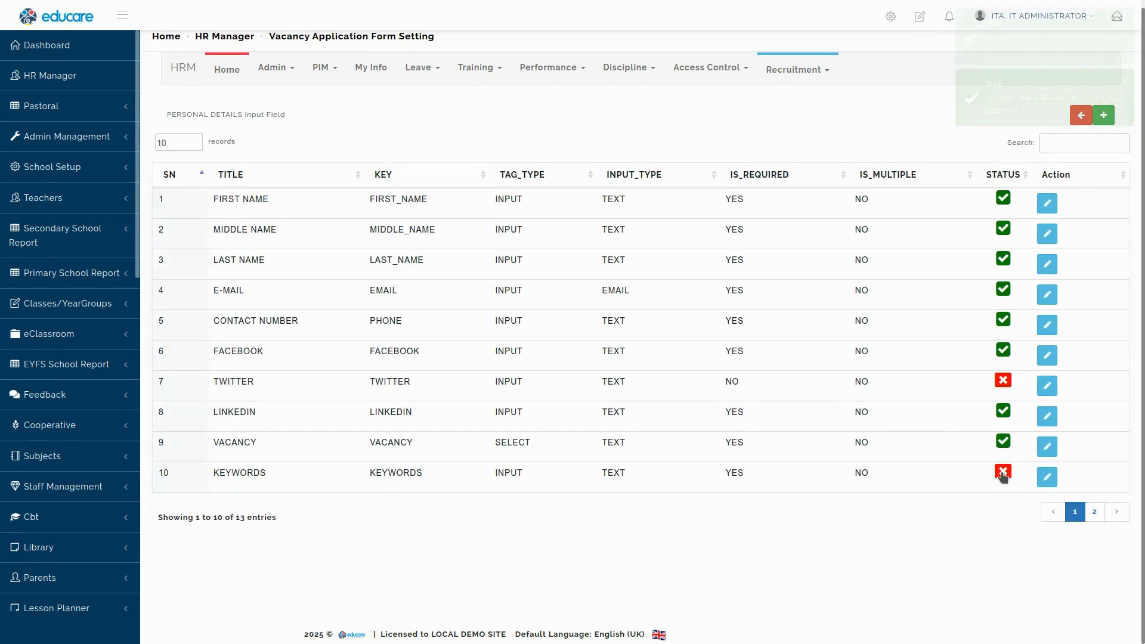
click(1119, 512)
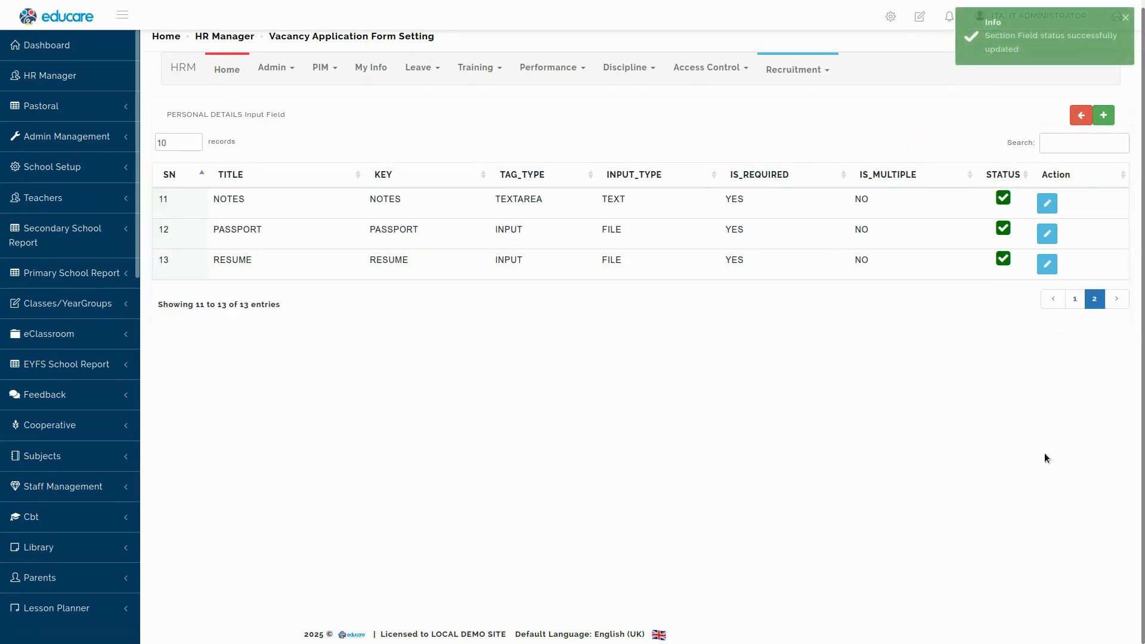
click(1003, 200)
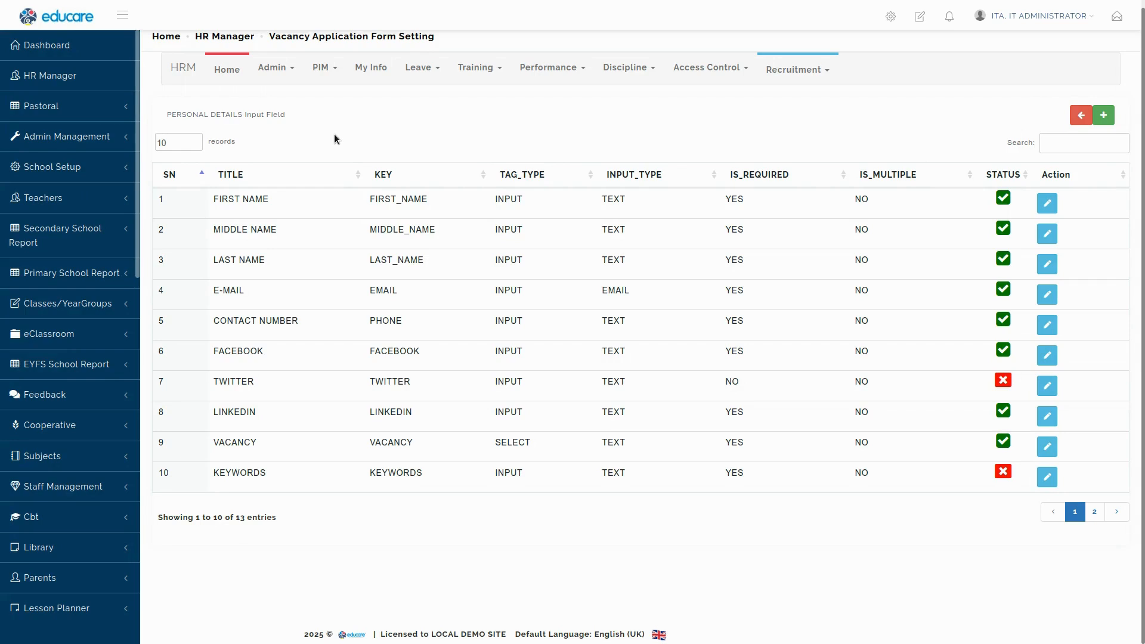
click(1081, 115)
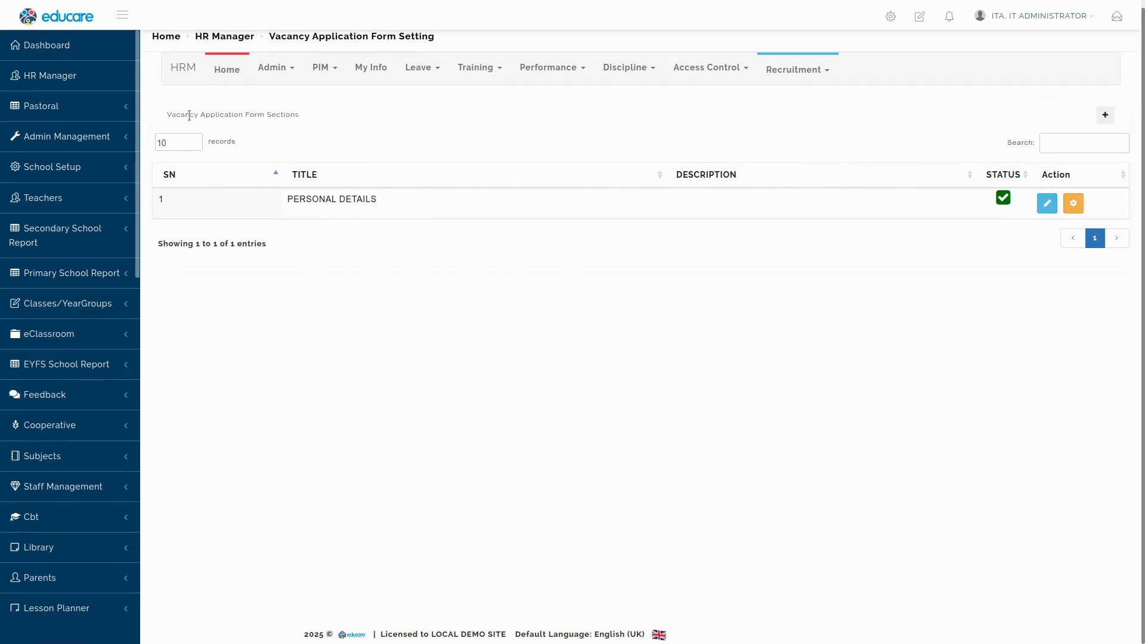
Start a new form section titled "AGREEMENT SECTION" with the description "You need to agree to out terms".
click(1104, 119)
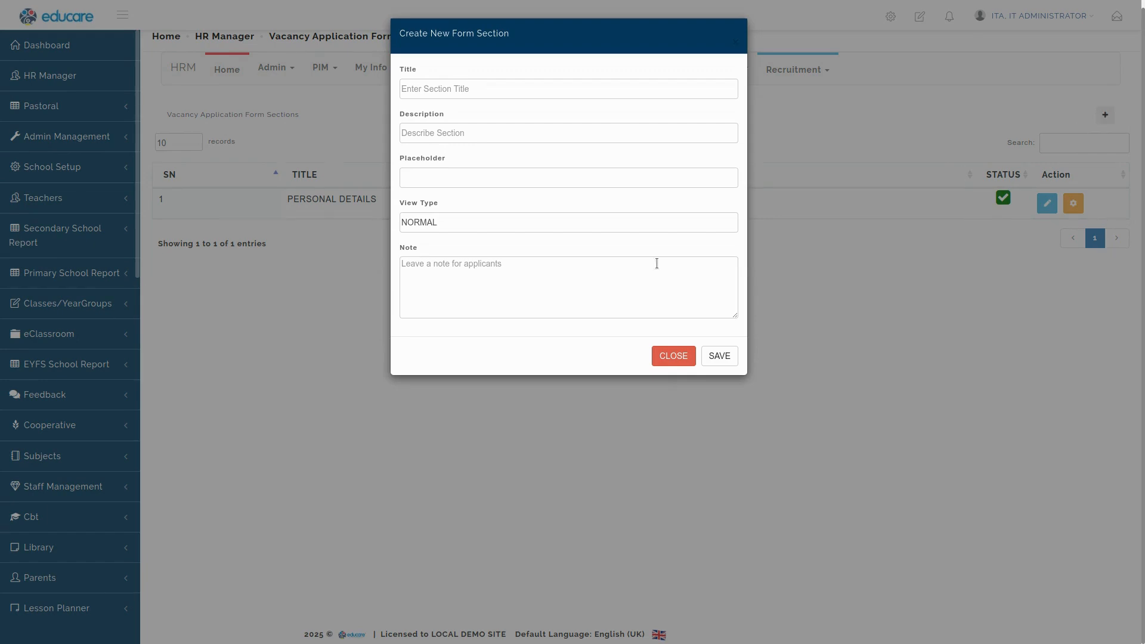
click(443, 90)
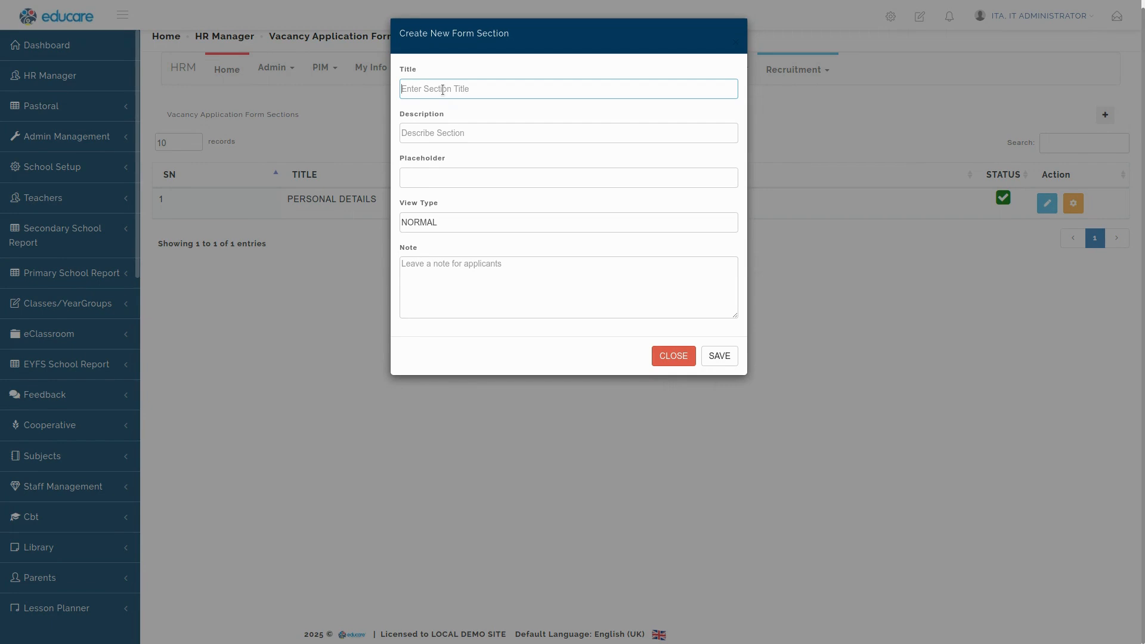
text(AGREEMENT SECTION)
click(430, 127)
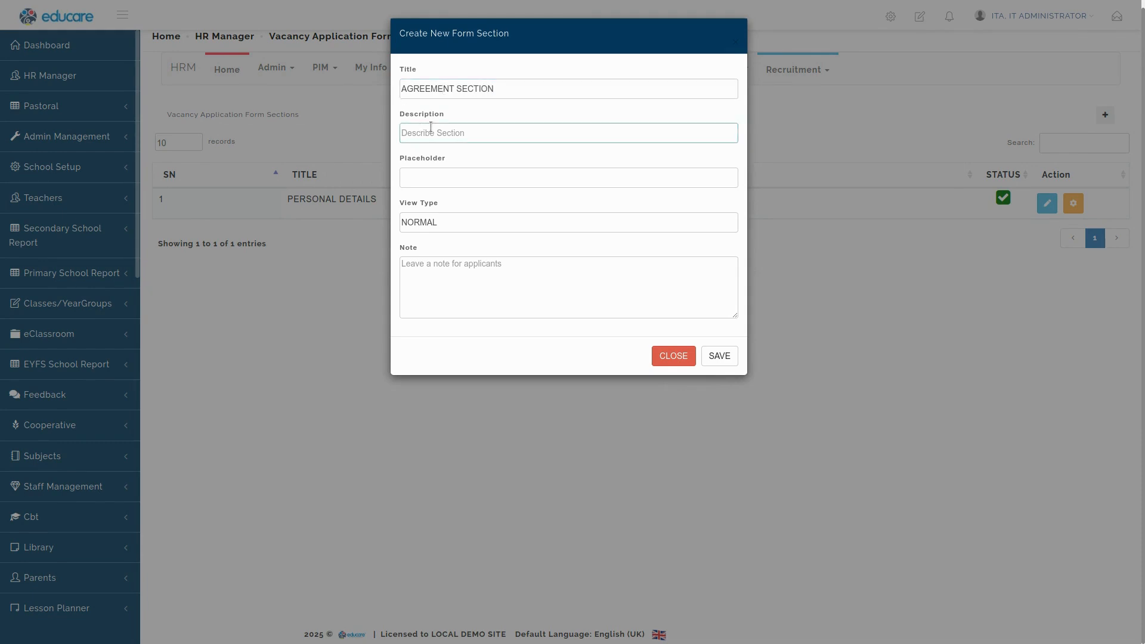
text(YOu)
key(BackSpace)
text(ou need to ac)
text(ree to out terms)
Copy "agree to out terms" from the description into the new section's placeholder.
double_click(454, 133)
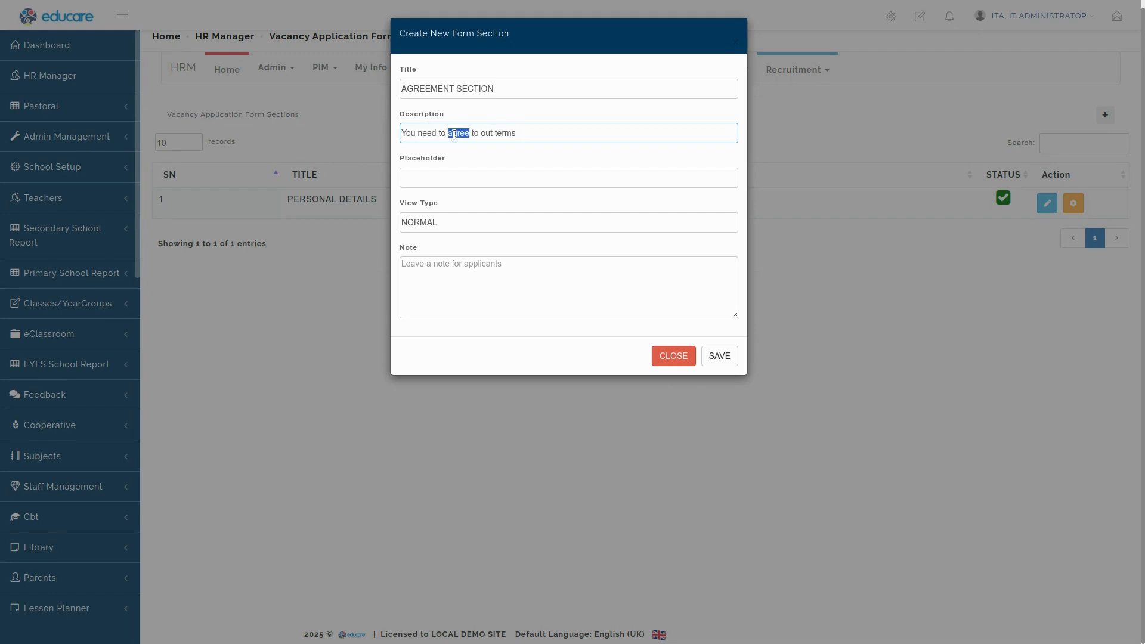
click(454, 134)
drag(454, 135, 508, 134)
key(ctrl+c)
click(447, 178)
key(ctrl+v)
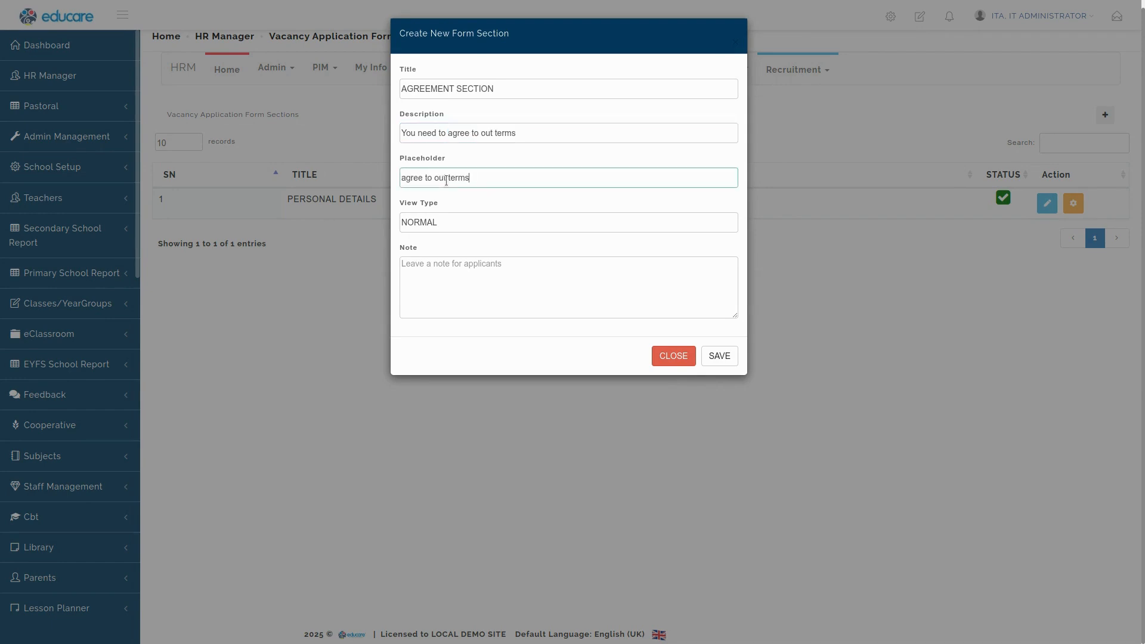
Try the GROUPED and TABLE view types for the new agreement section.
click(470, 223)
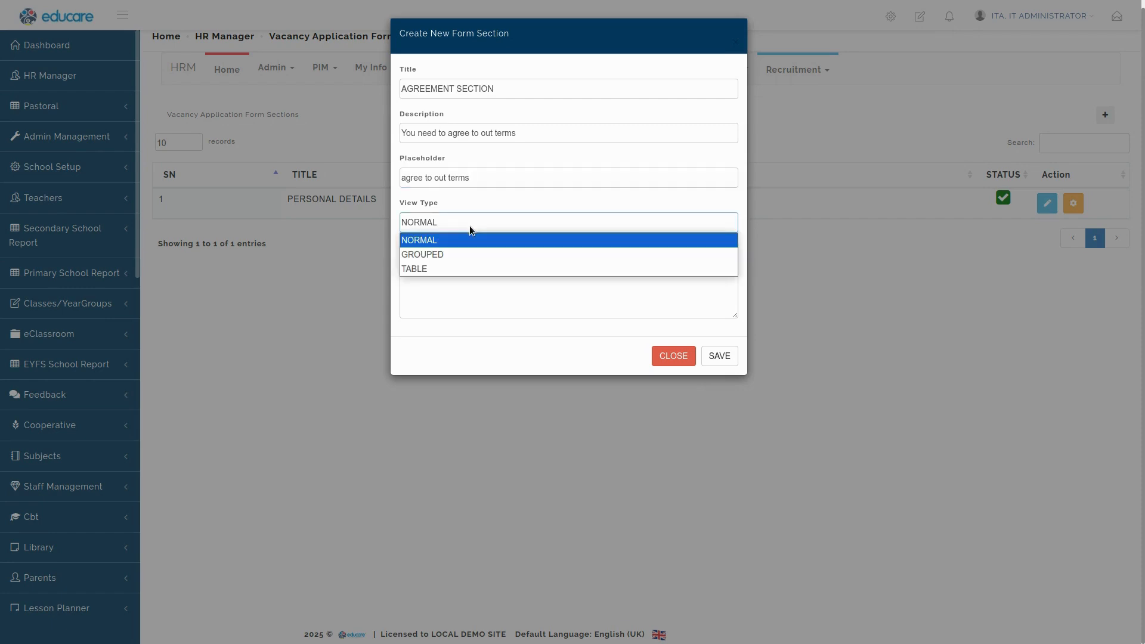
click(470, 227)
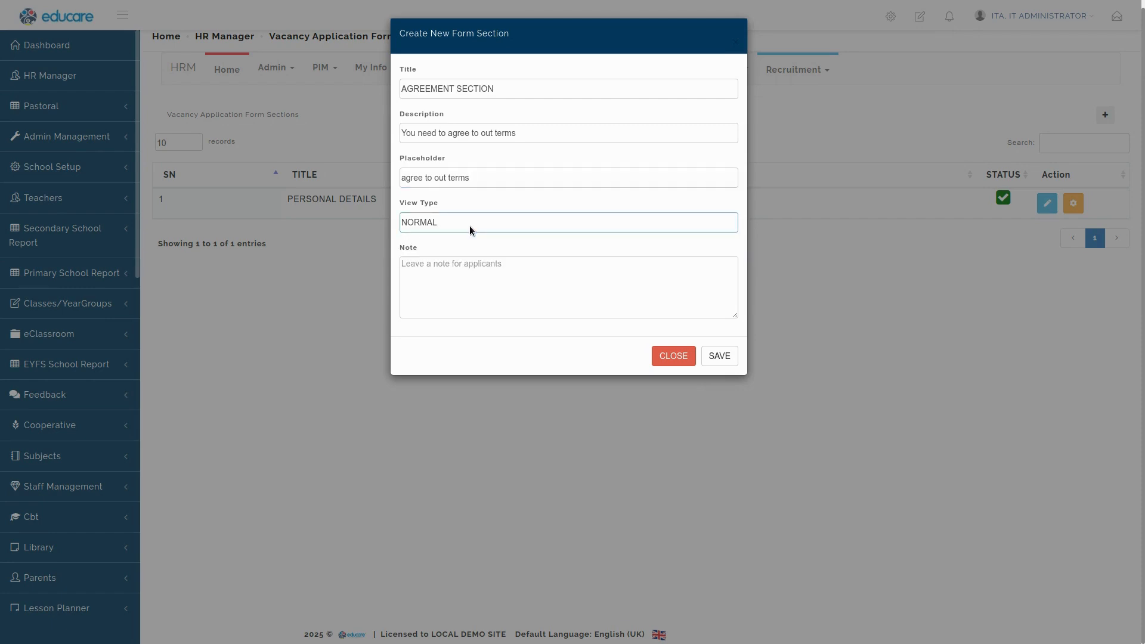
click(471, 223)
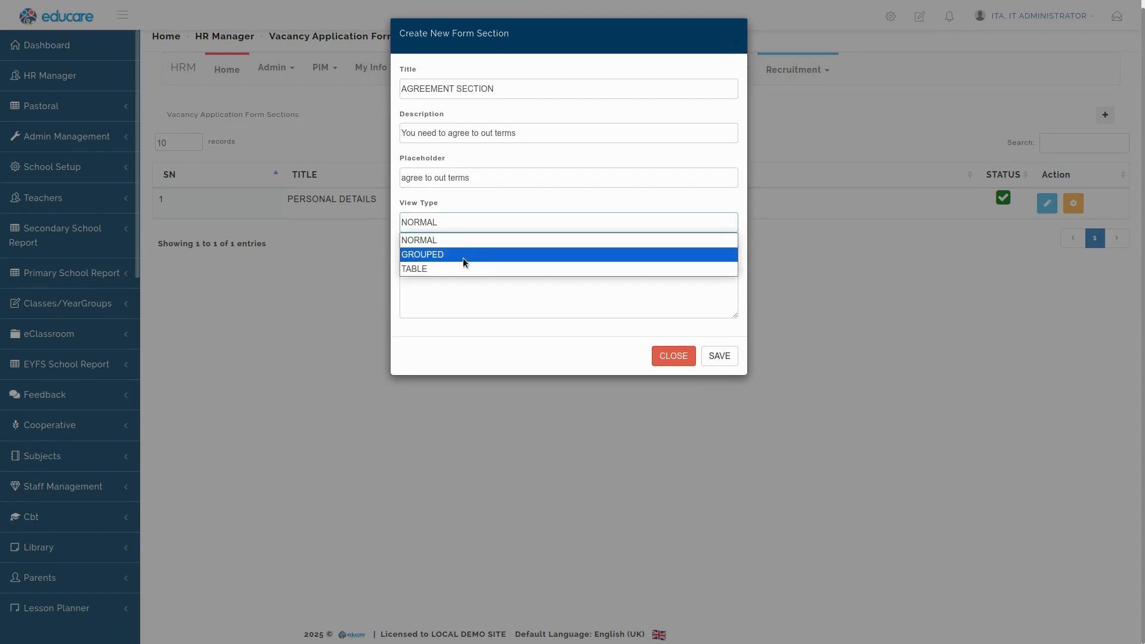
click(463, 255)
click(460, 220)
click(439, 268)
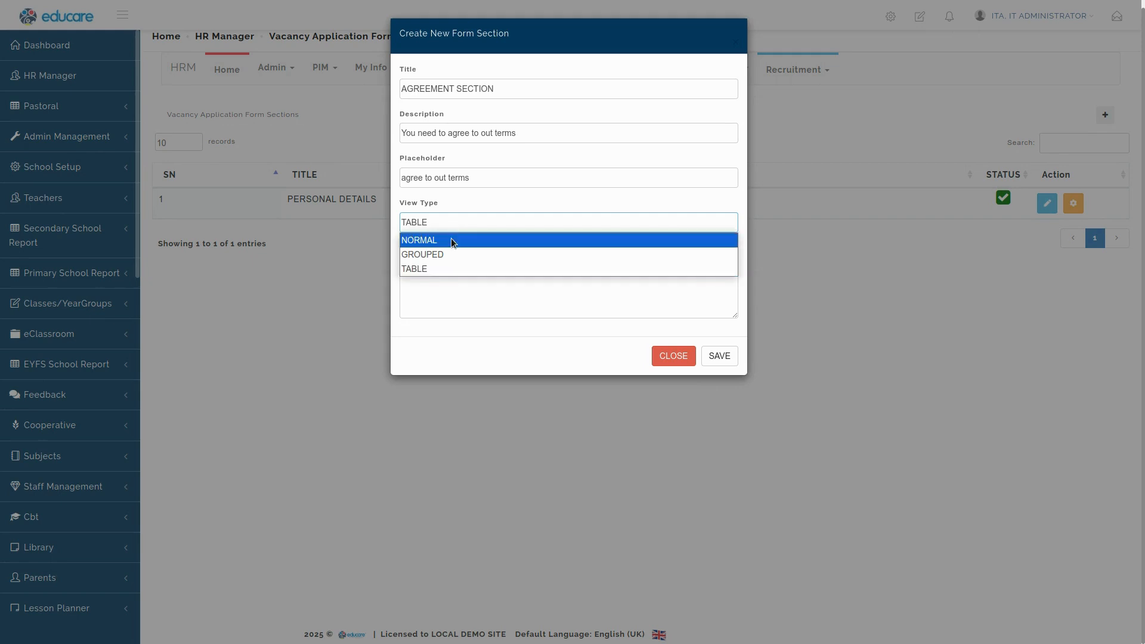
click(451, 240)
click(459, 222)
click(439, 249)
click(448, 216)
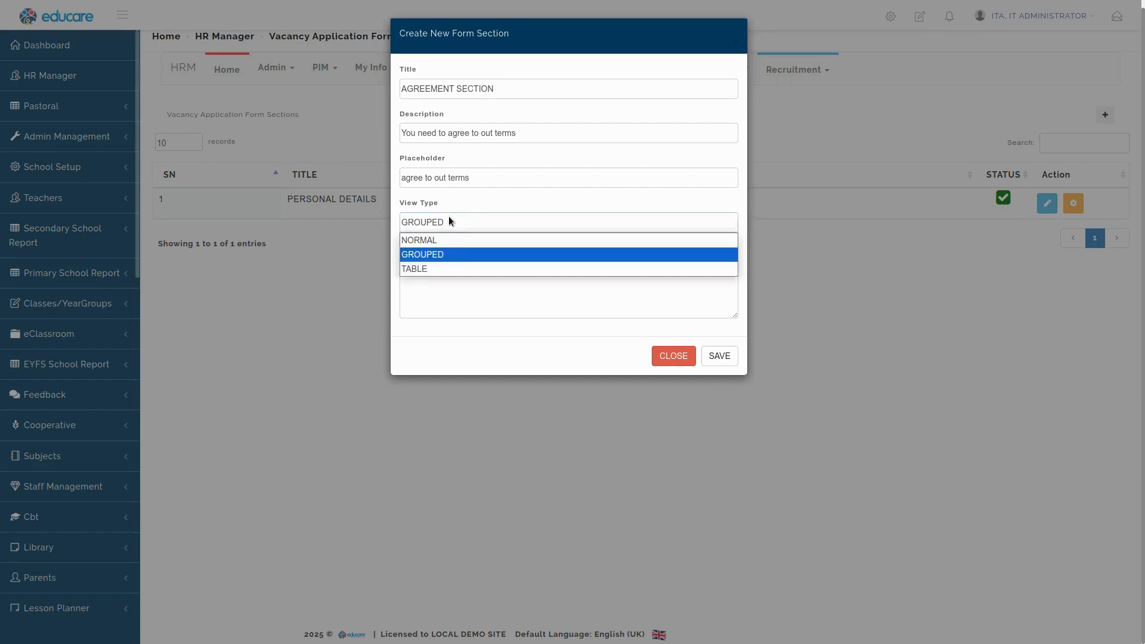
click(435, 267)
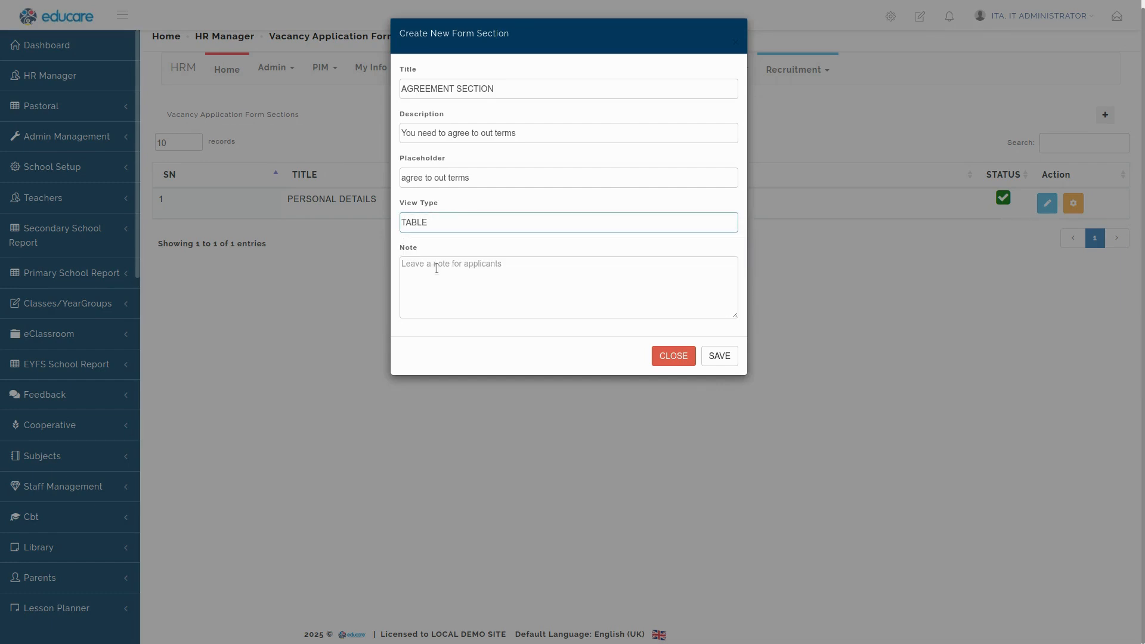
Set the agreement section's view type to NORMAL and save the section.
click(441, 231)
click(430, 237)
click(718, 355)
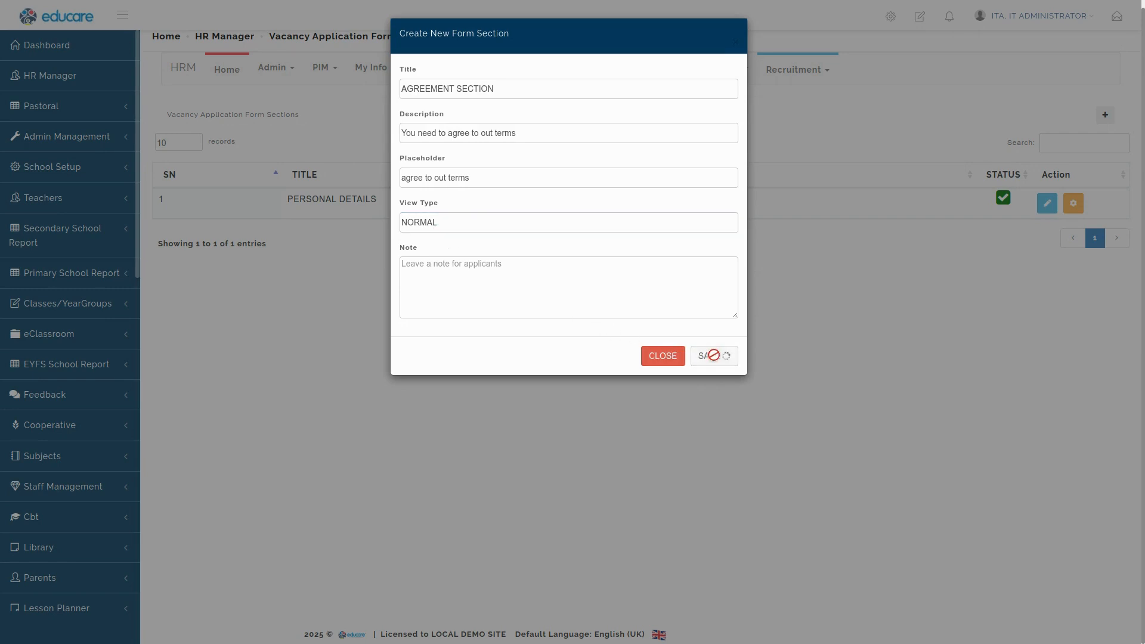
click(662, 356)
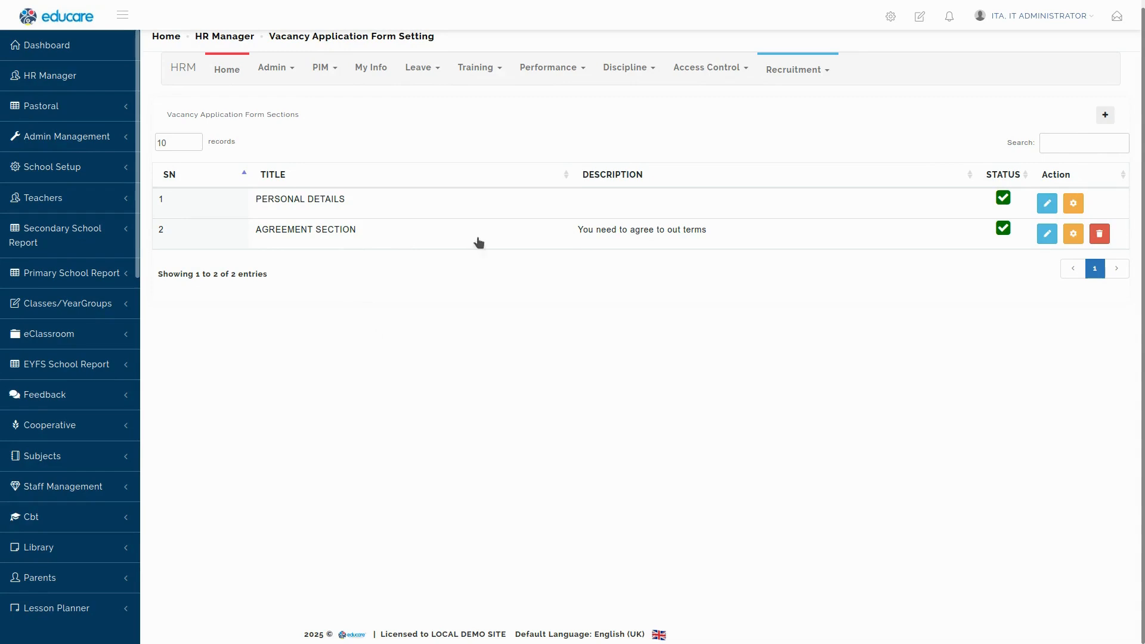
Create a required field in the agreement section titled "Fill your full name as a signature" with the key "signature".
click(1073, 234)
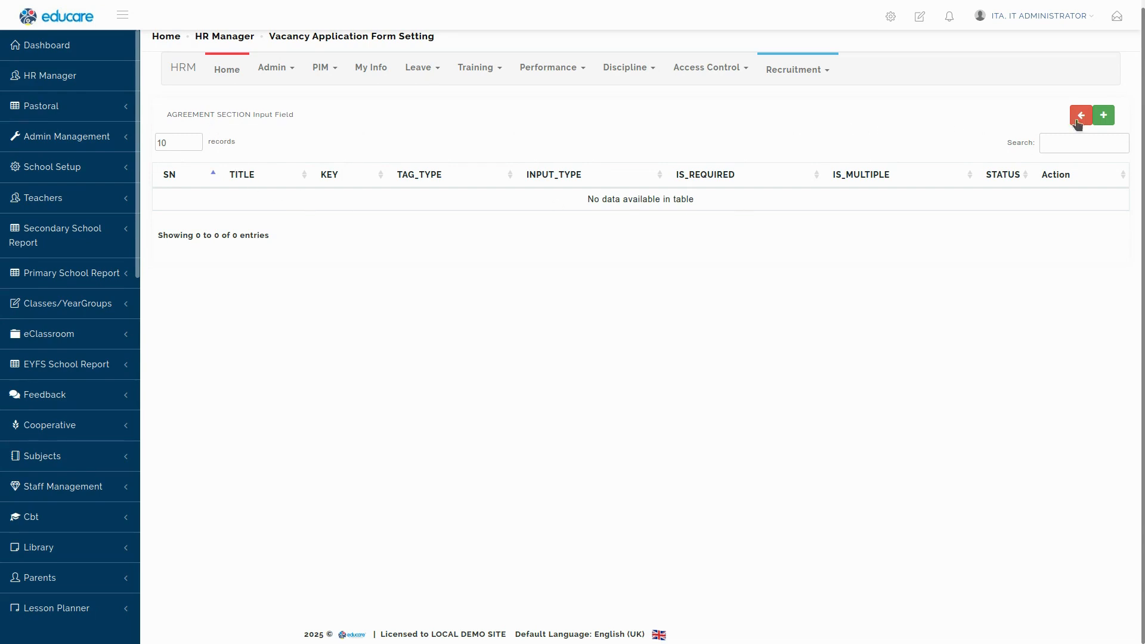
click(1104, 119)
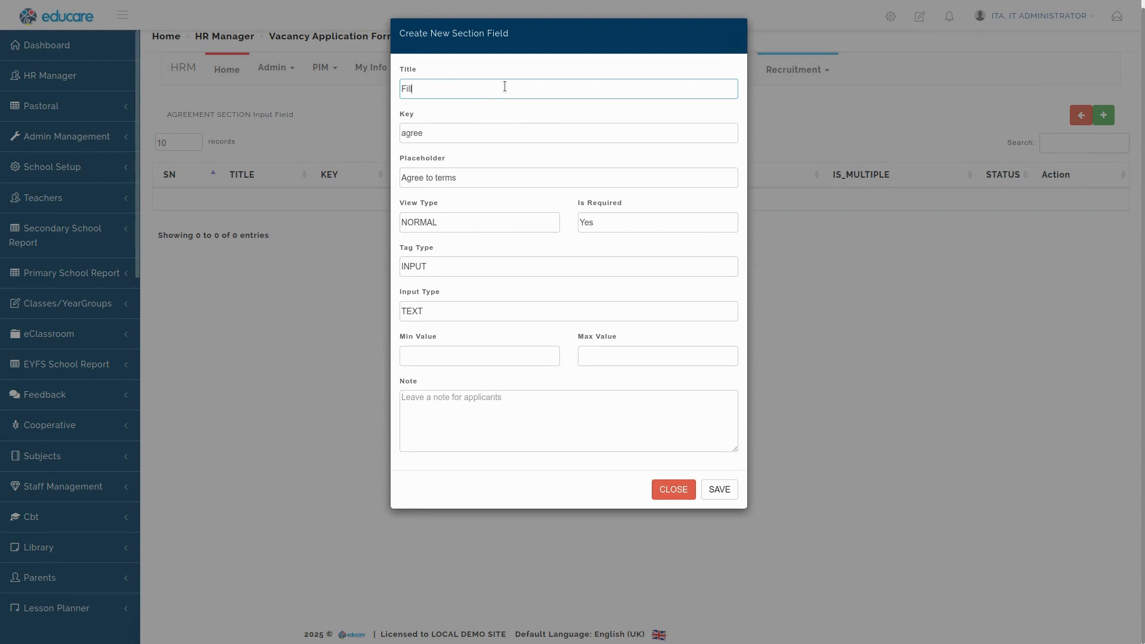
text(your full name as a signature)
double_click(420, 134)
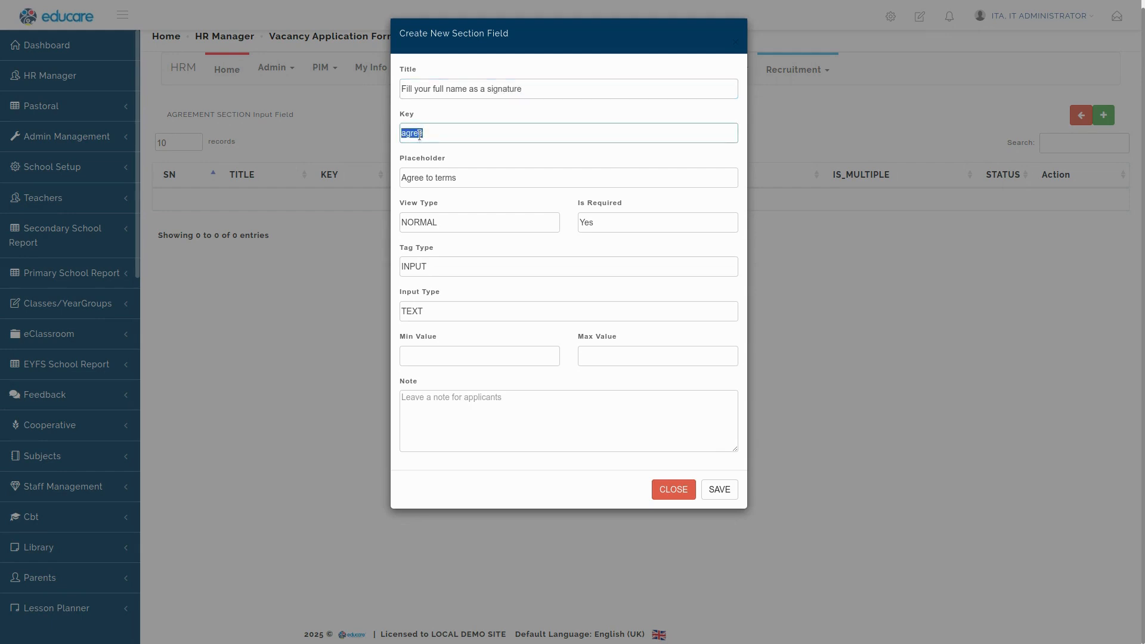
text(signature)
Set the signature field's placeholder to "Agree to terms with full name", keep TEXT as input type, and save the field.
click(473, 176)
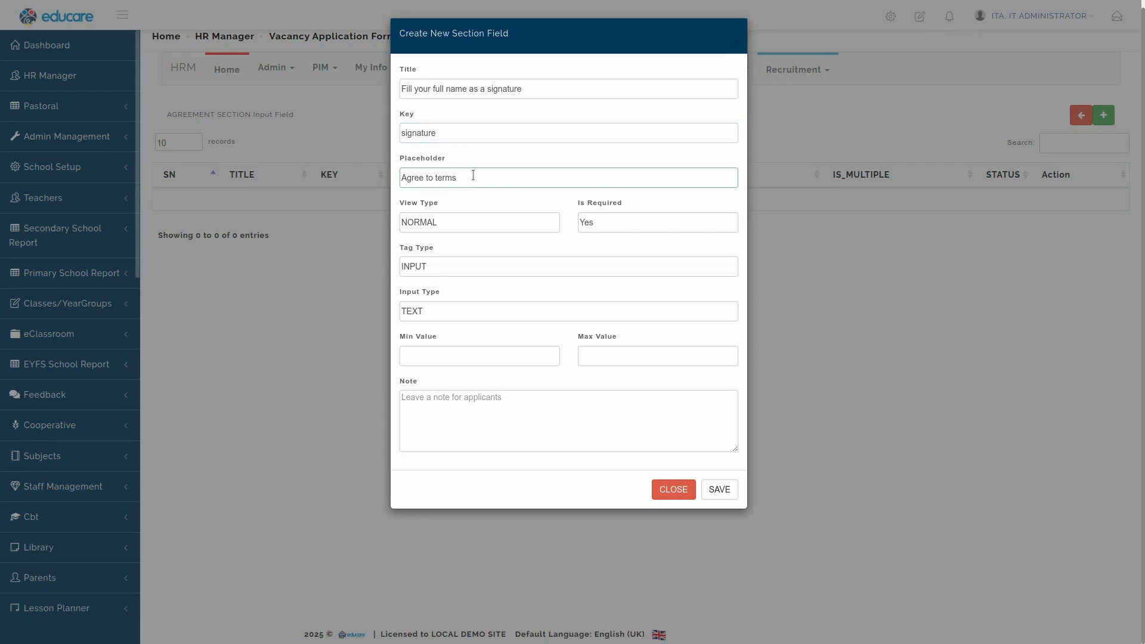
text(with full name)
click(410, 314)
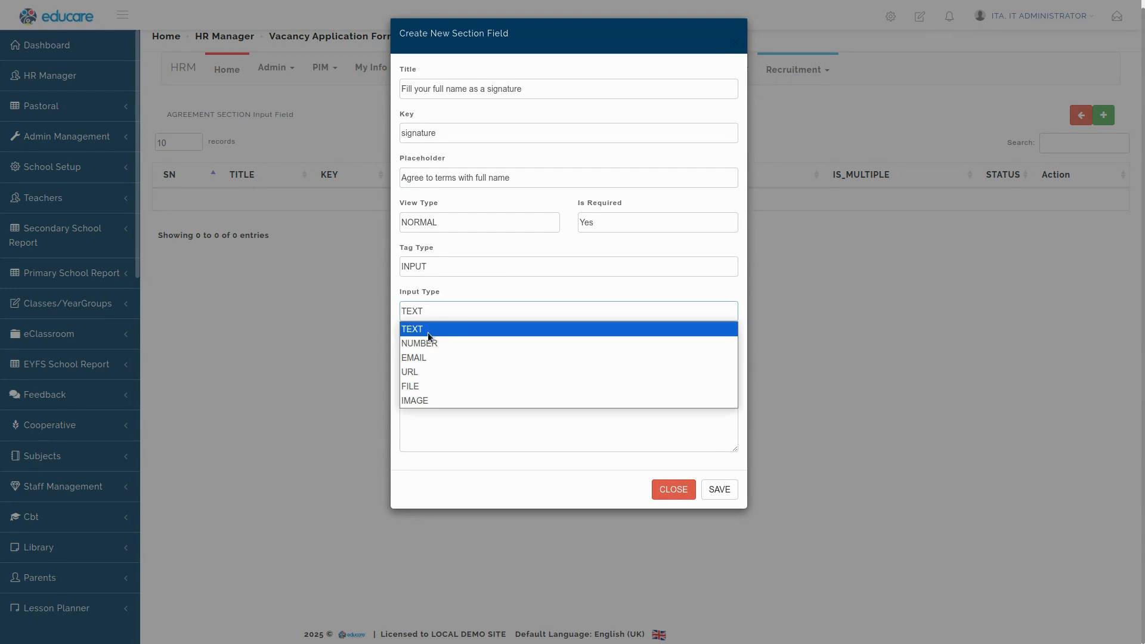
click(426, 331)
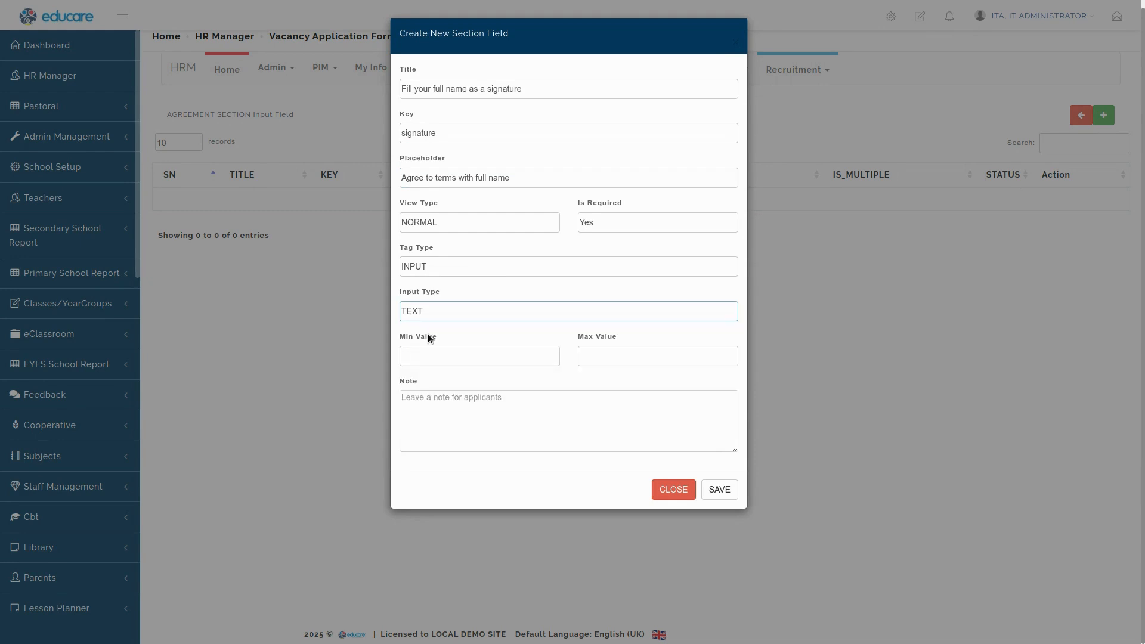
click(507, 356)
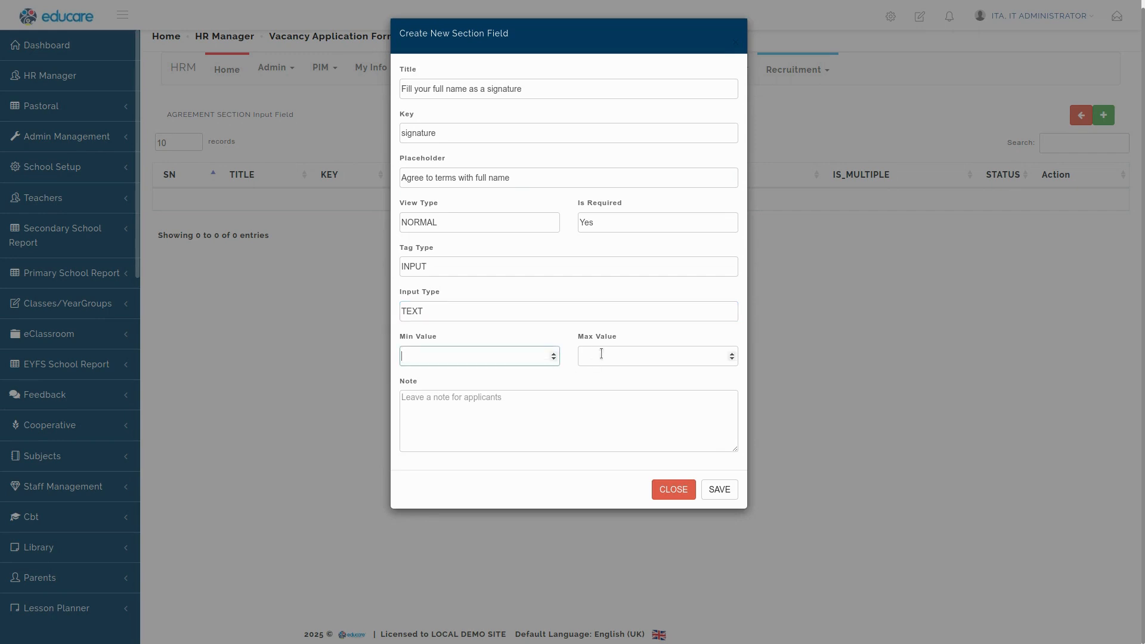
click(616, 355)
click(448, 358)
click(614, 355)
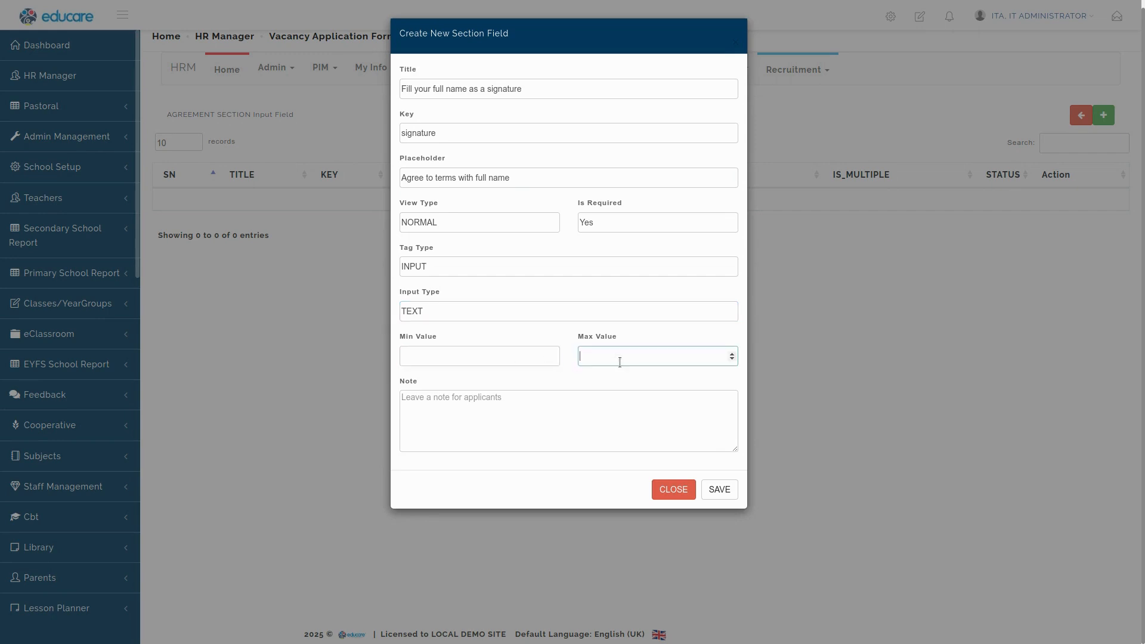
click(704, 492)
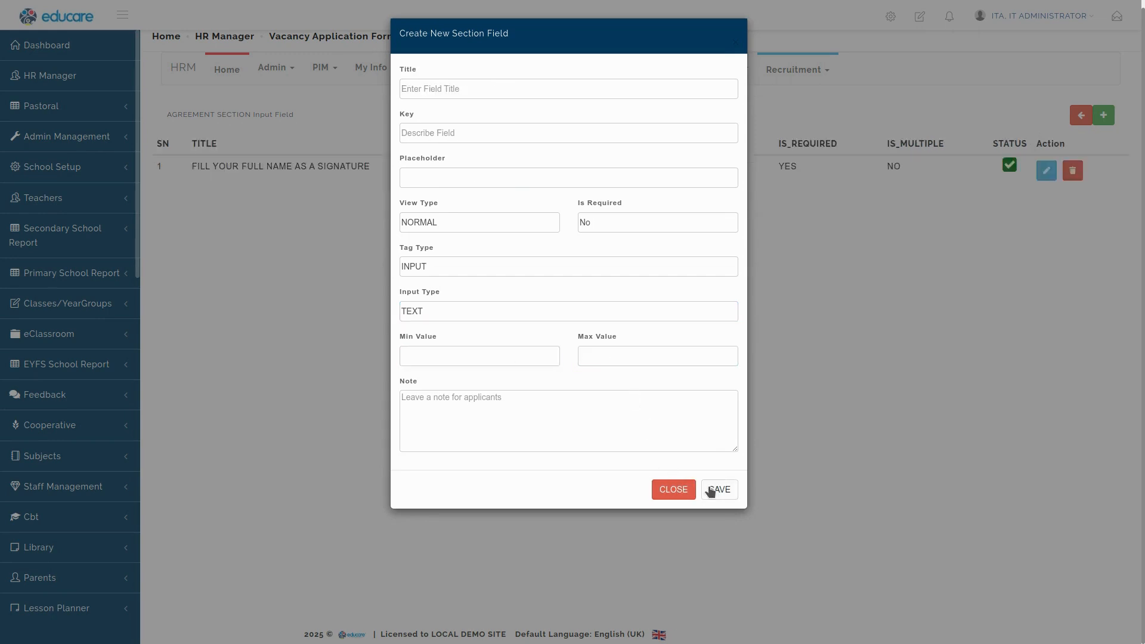
click(662, 490)
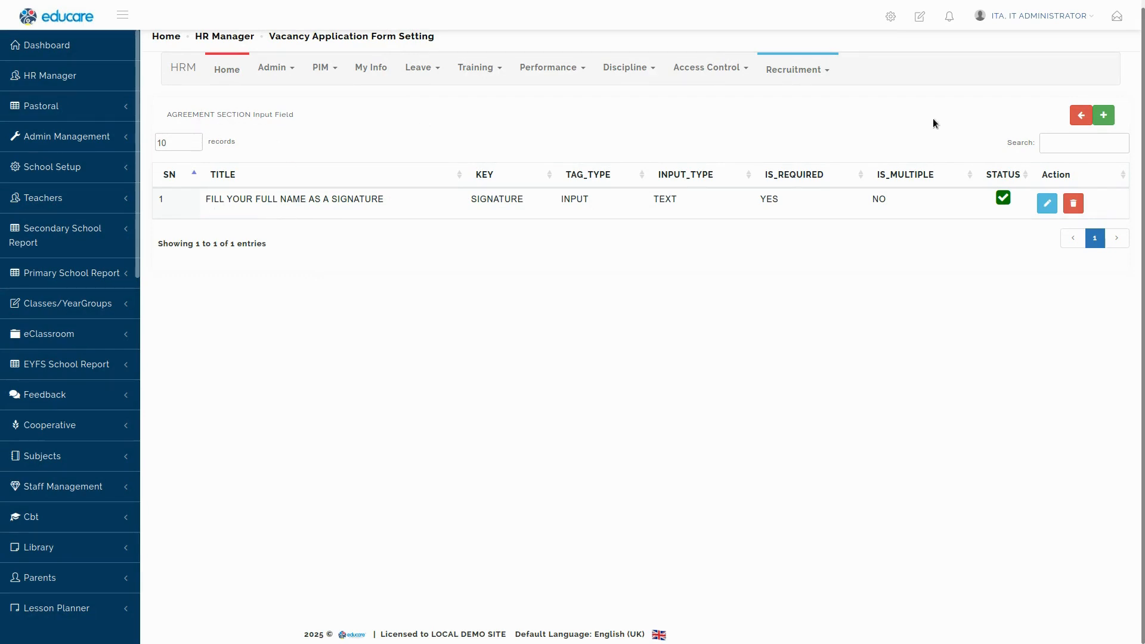
Go back to the form sections, review the Personal Details fields and their statuses, and leave the field list.
click(1081, 116)
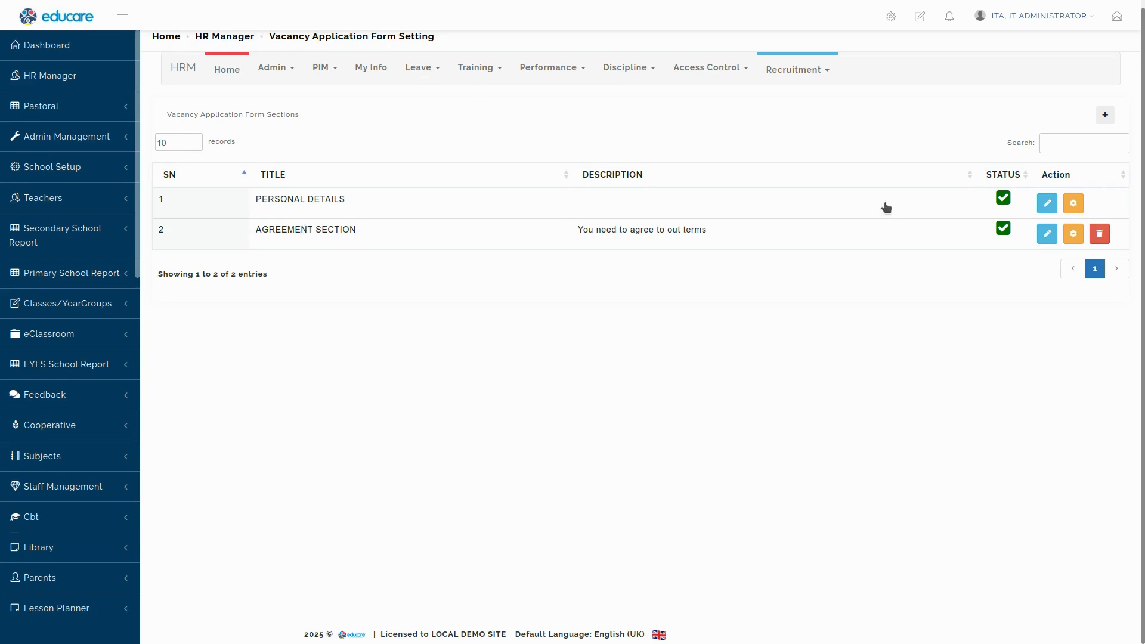
click(1072, 205)
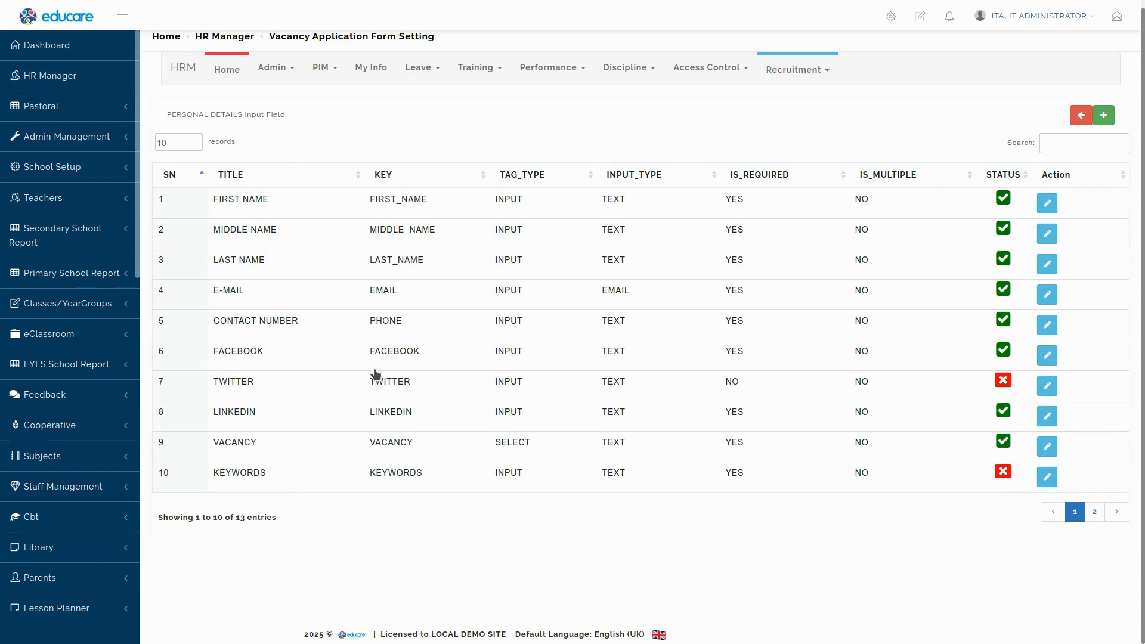
click(1081, 116)
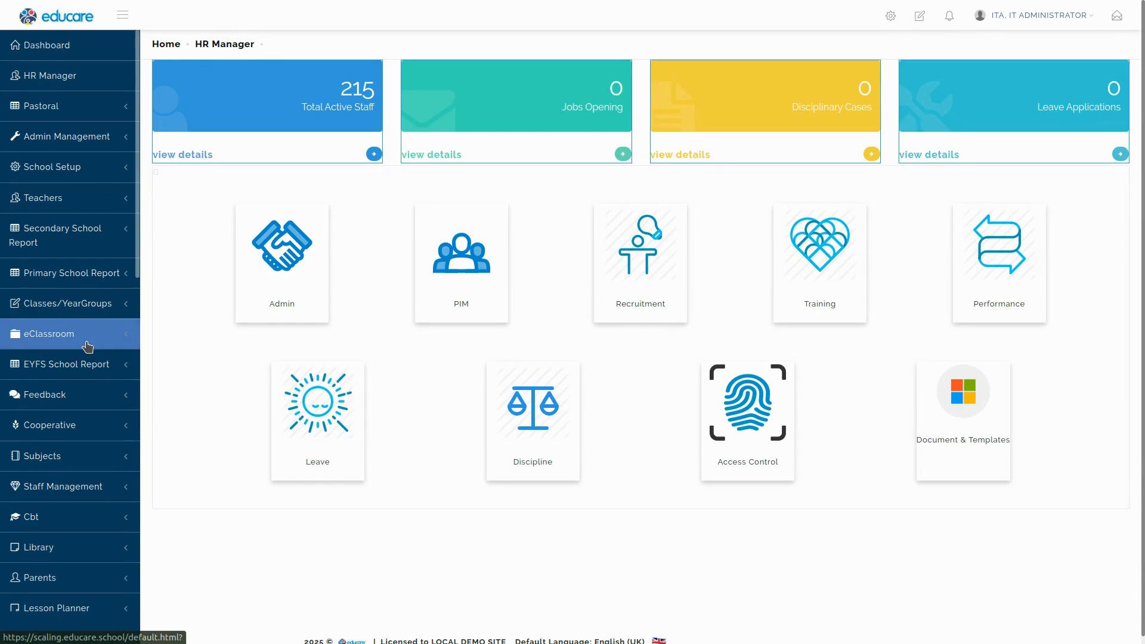
scroll(83, 344, down, 4)
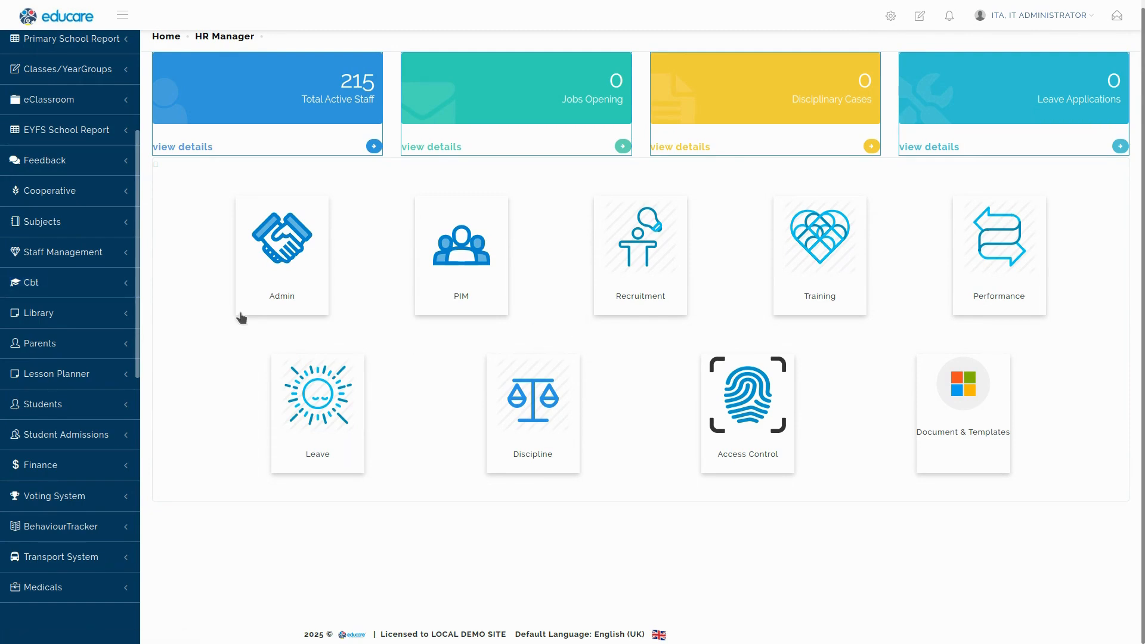
In the CBT setup's other settings, switch General Cbt off and back on, and save the settings.
click(80, 284)
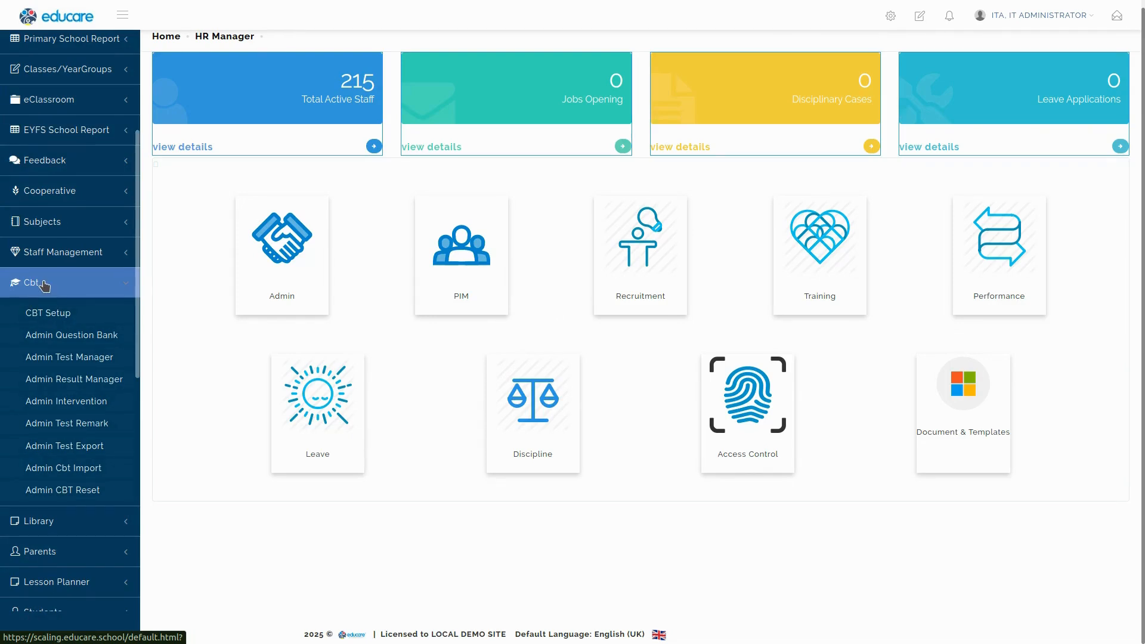
click(53, 311)
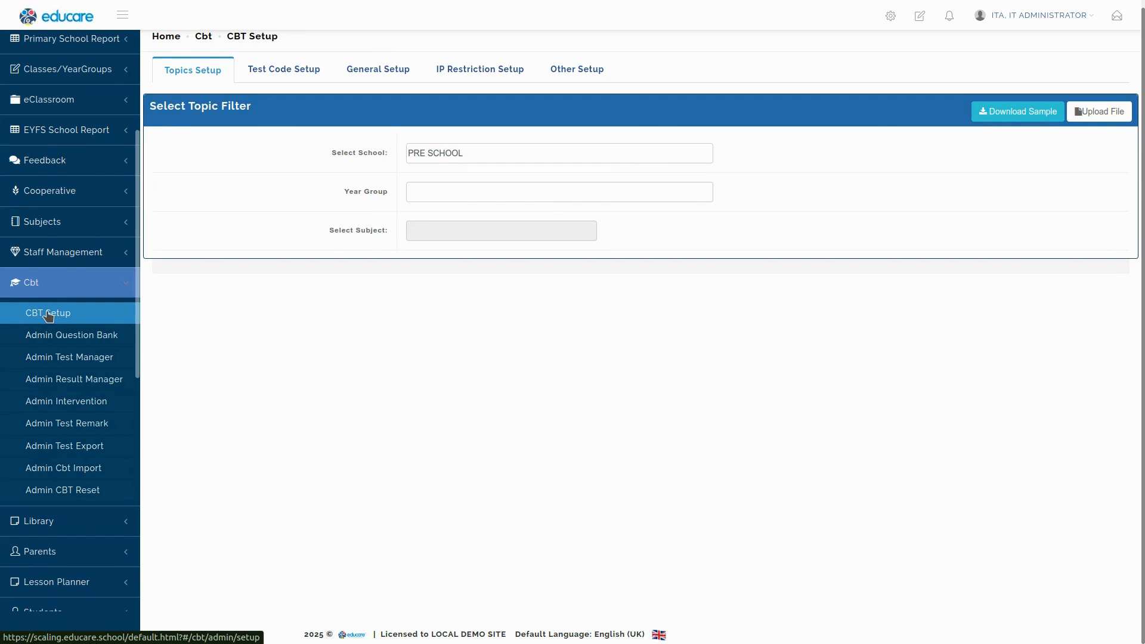
click(578, 70)
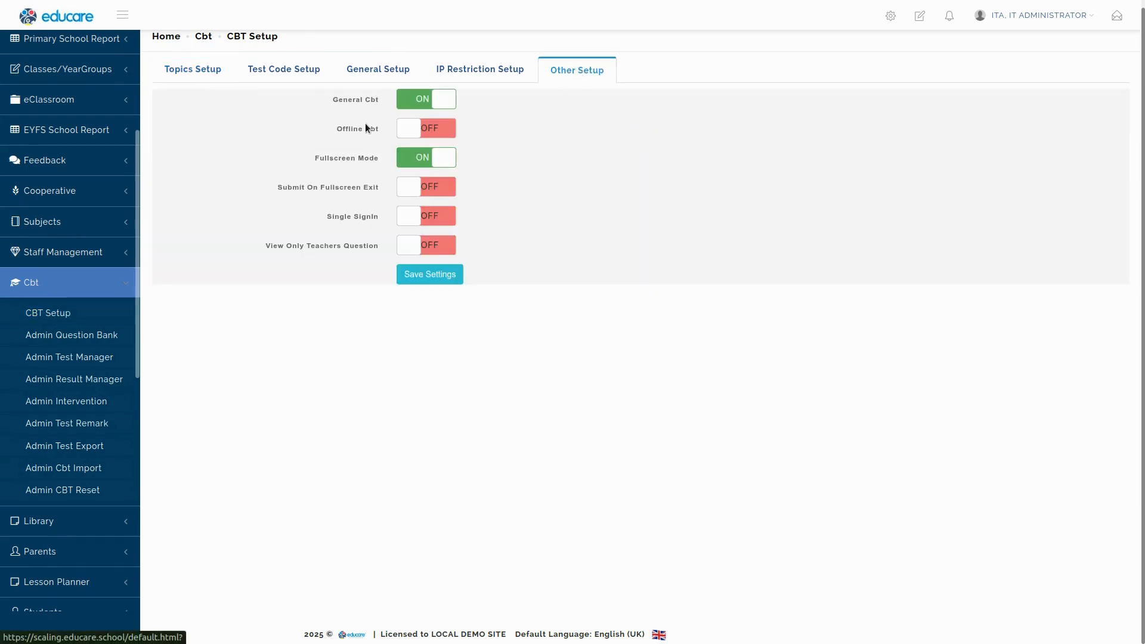
triple_click(356, 100)
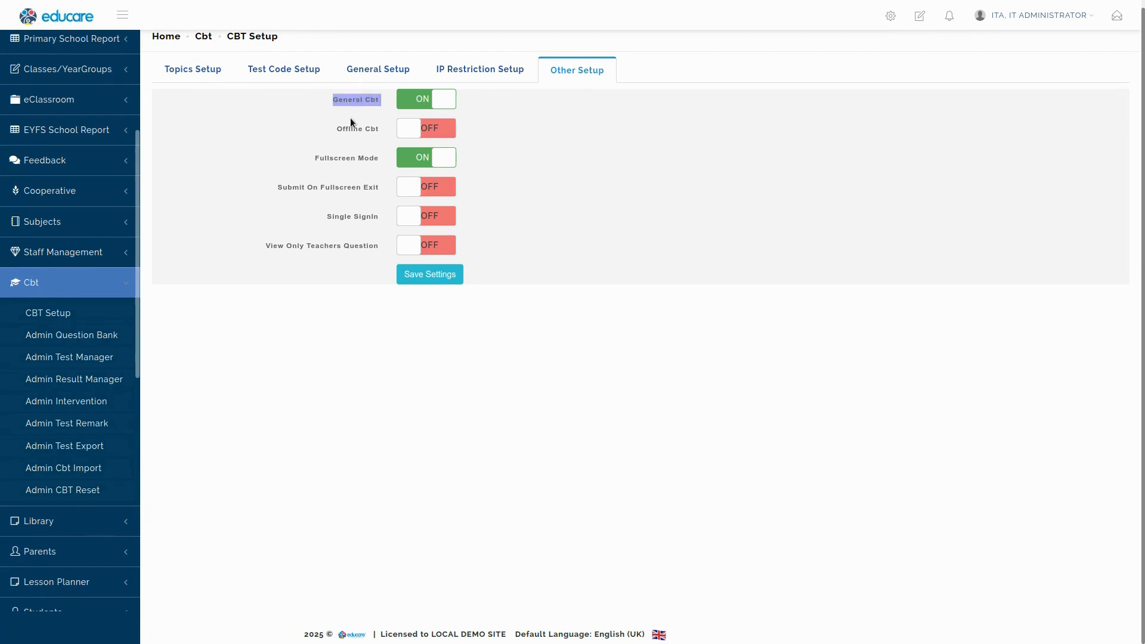
click(435, 105)
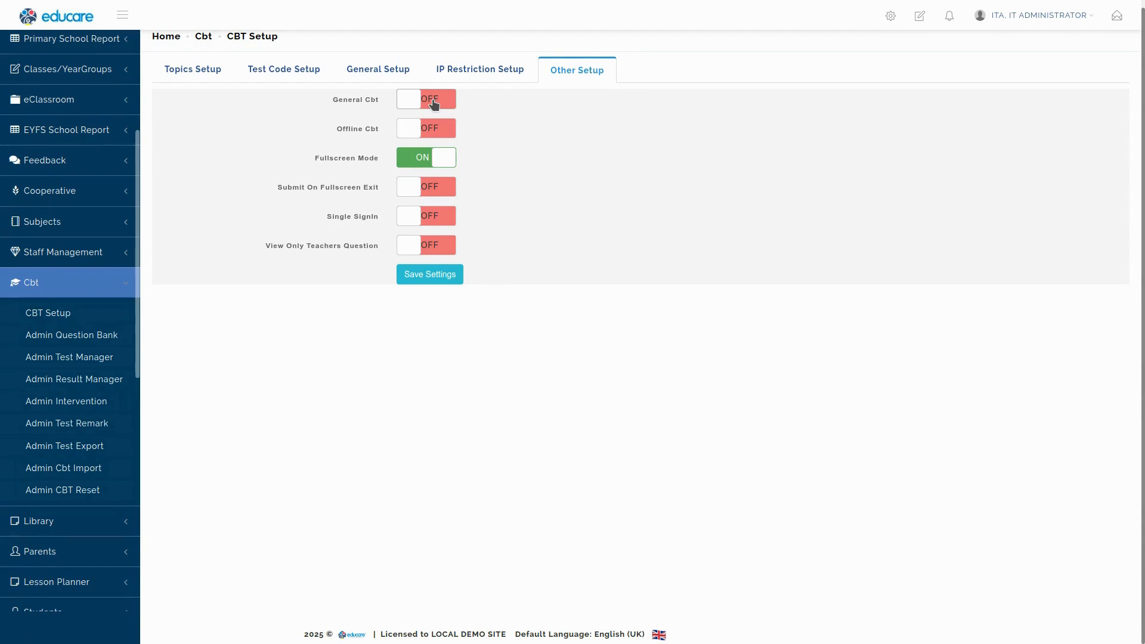
click(434, 104)
click(436, 276)
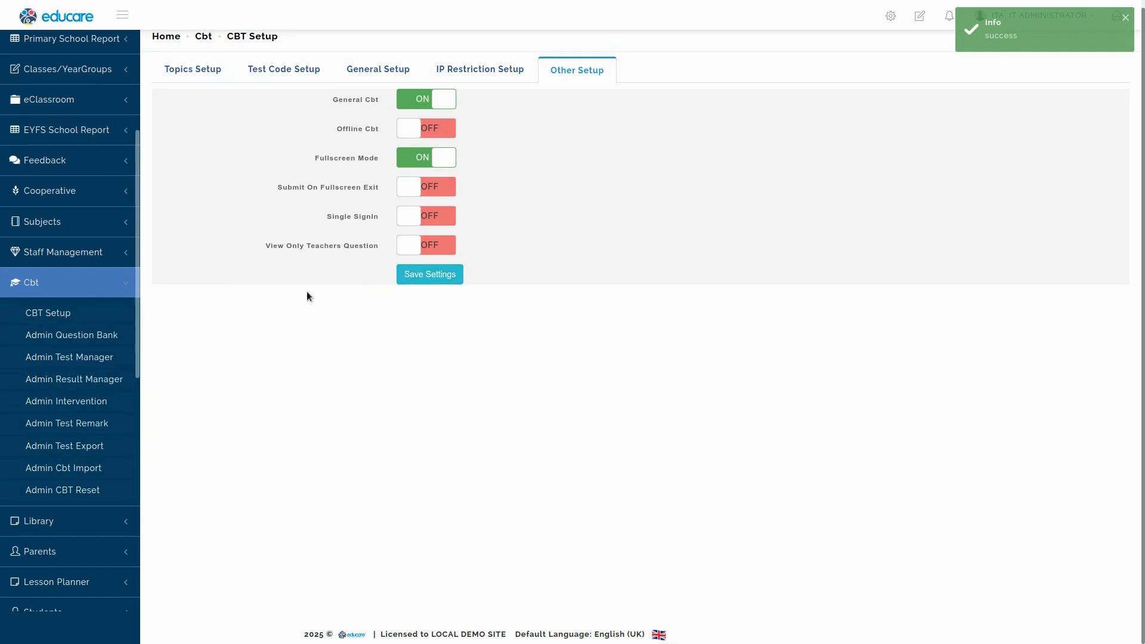
Set the admin question bank's CBT type to General and review the listed questions.
click(70, 338)
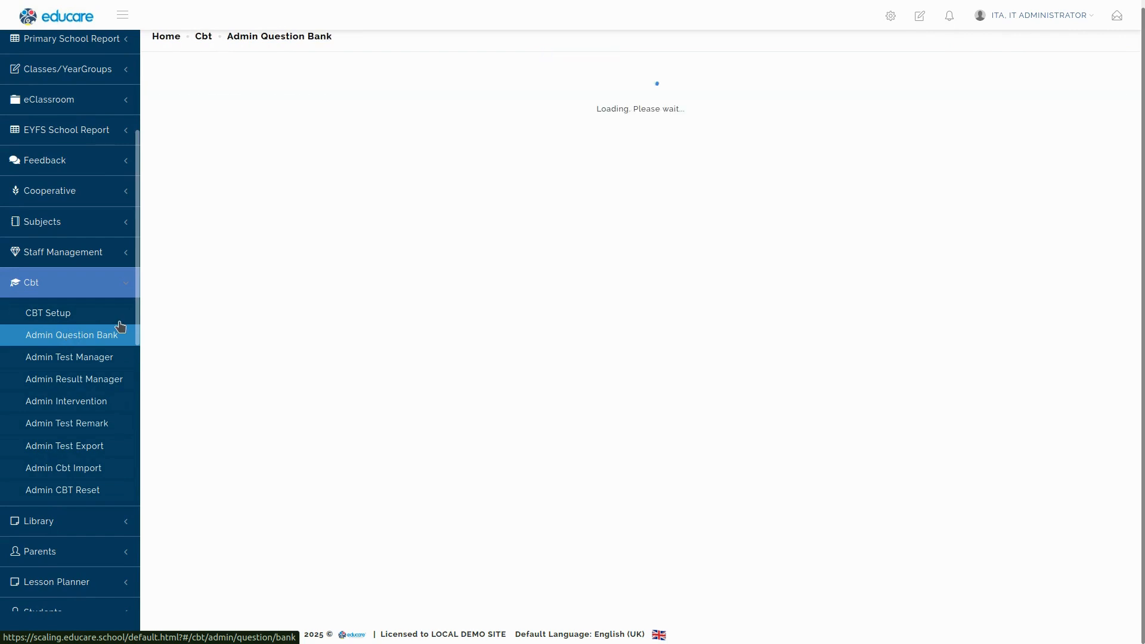
click(485, 104)
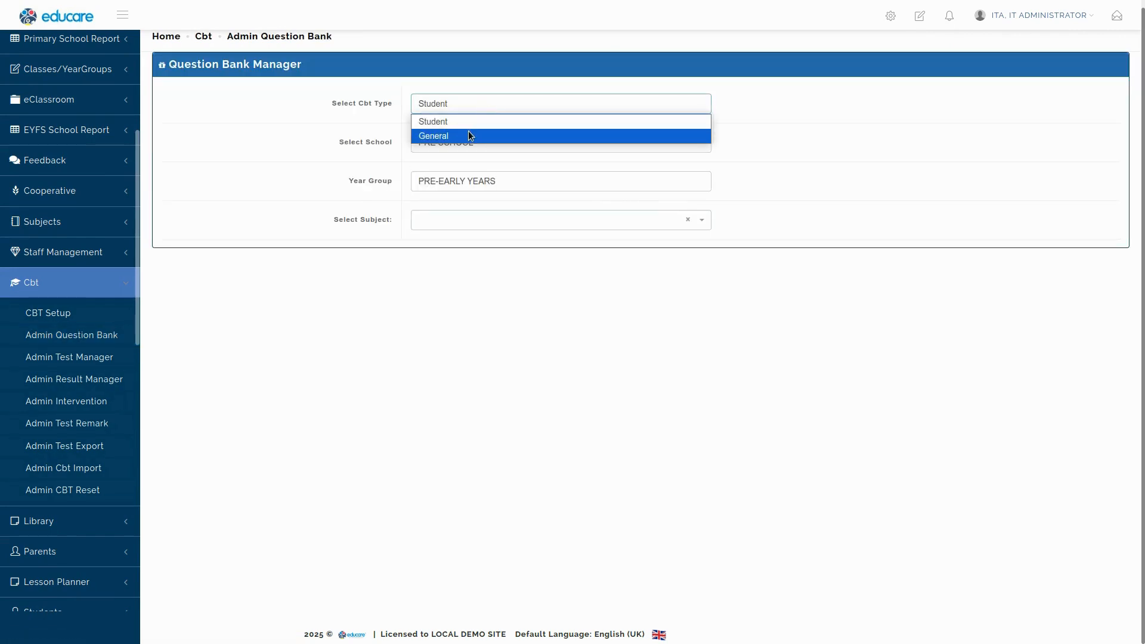
click(471, 136)
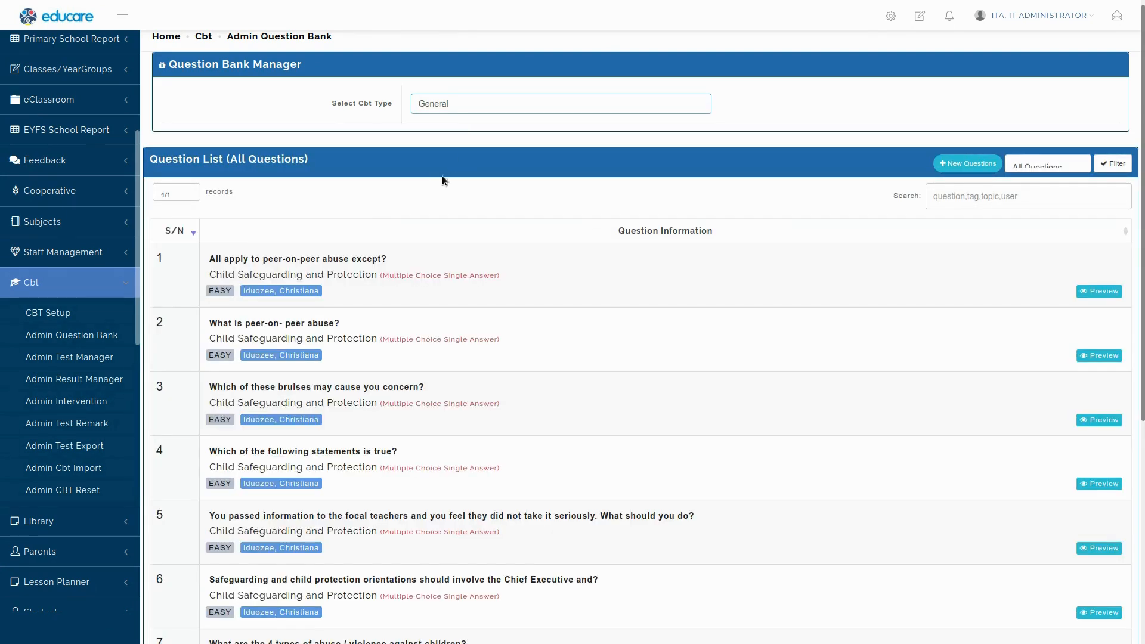
scroll(396, 219, down, 5)
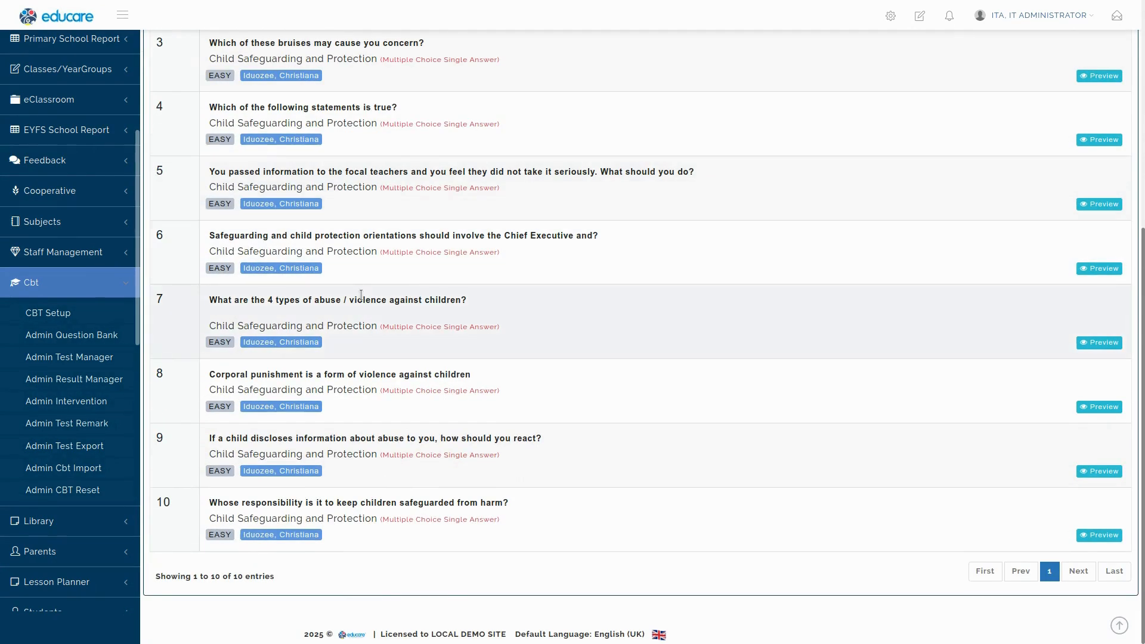
scroll(360, 295, up, 6)
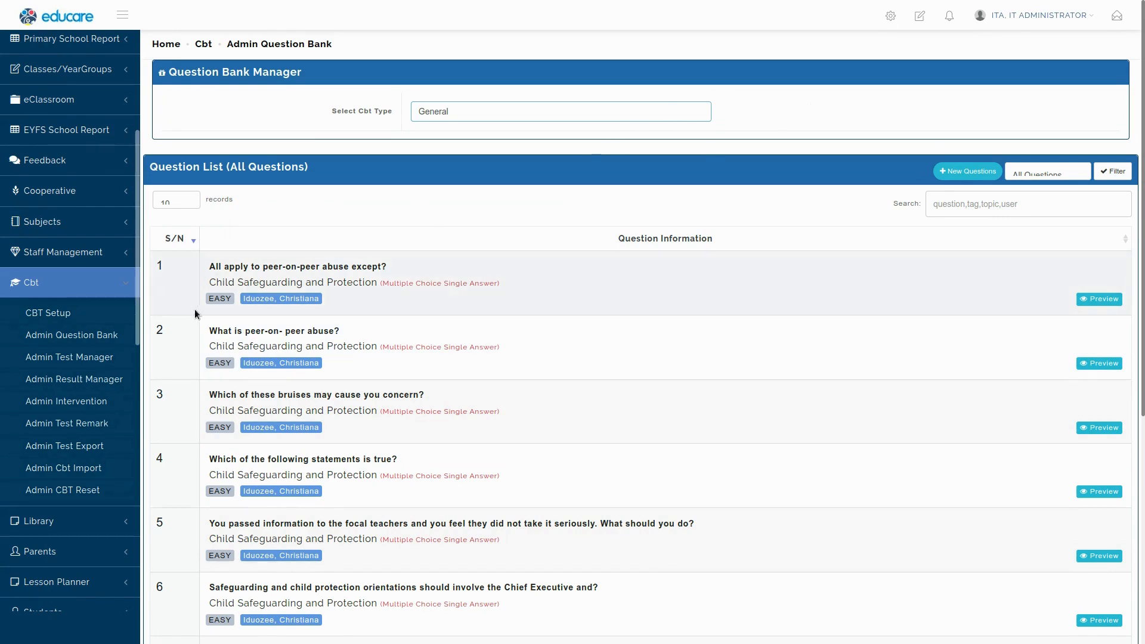
scroll(337, 520, down, 6)
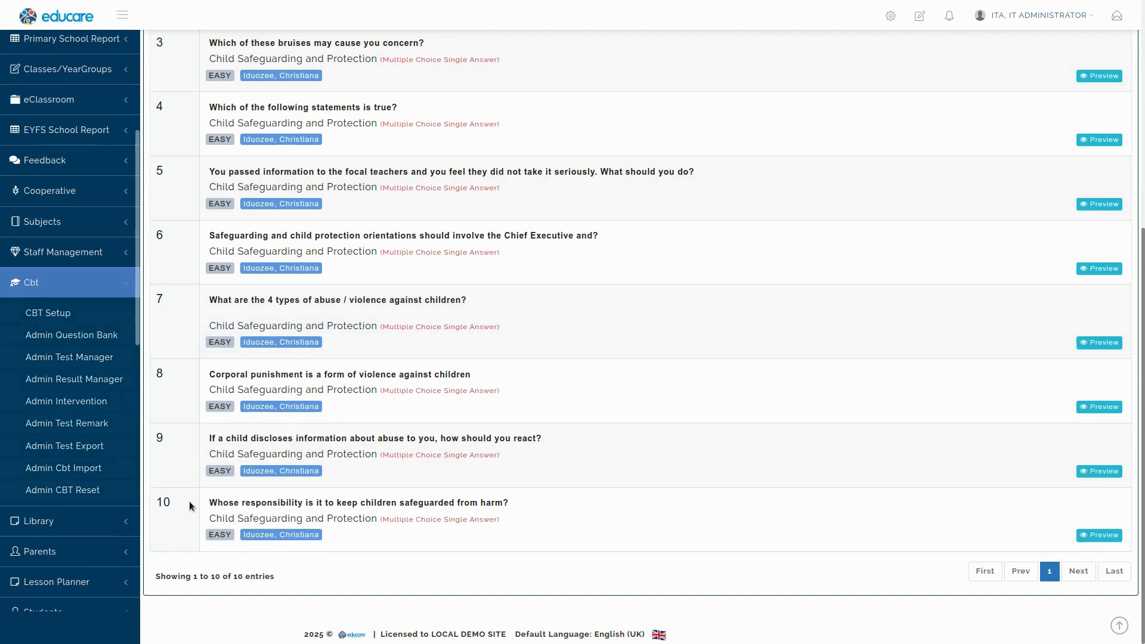
scroll(328, 248, up, 2)
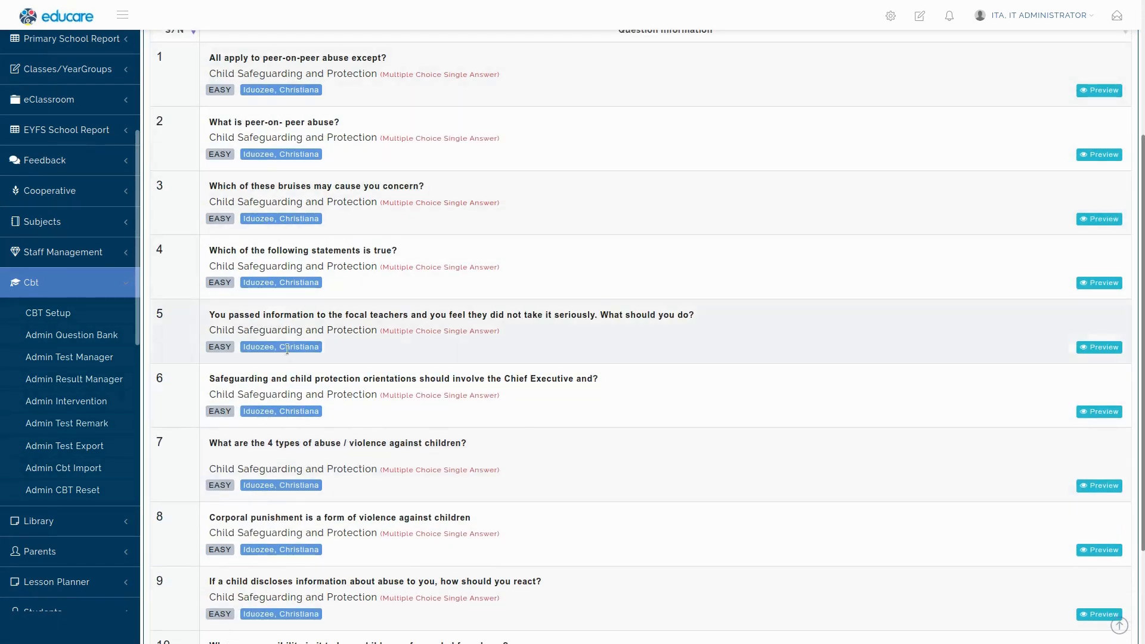
scroll(281, 257, down, 2)
scroll(288, 424, up, 5)
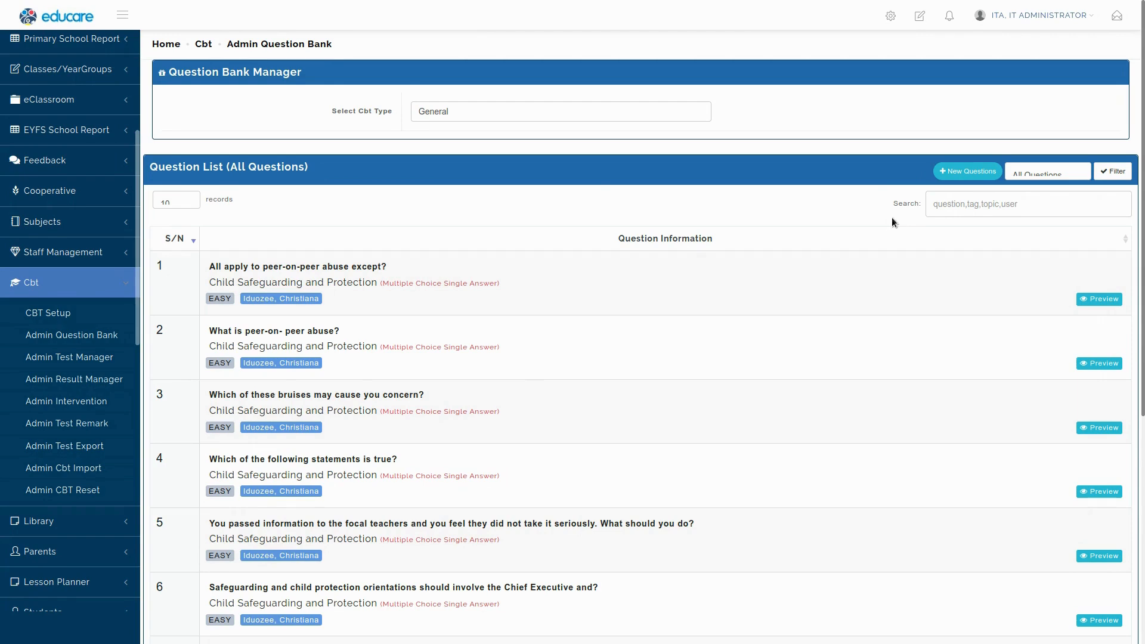
Start a new general question and read the notes on answer options, question types and topics.
click(964, 172)
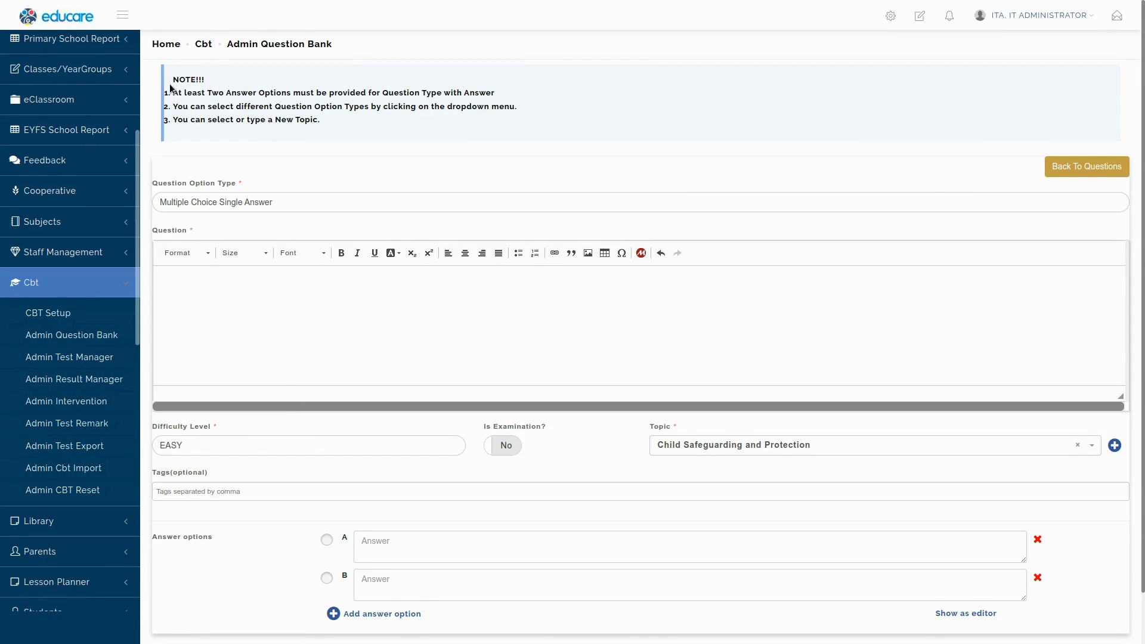
drag(172, 82, 343, 122)
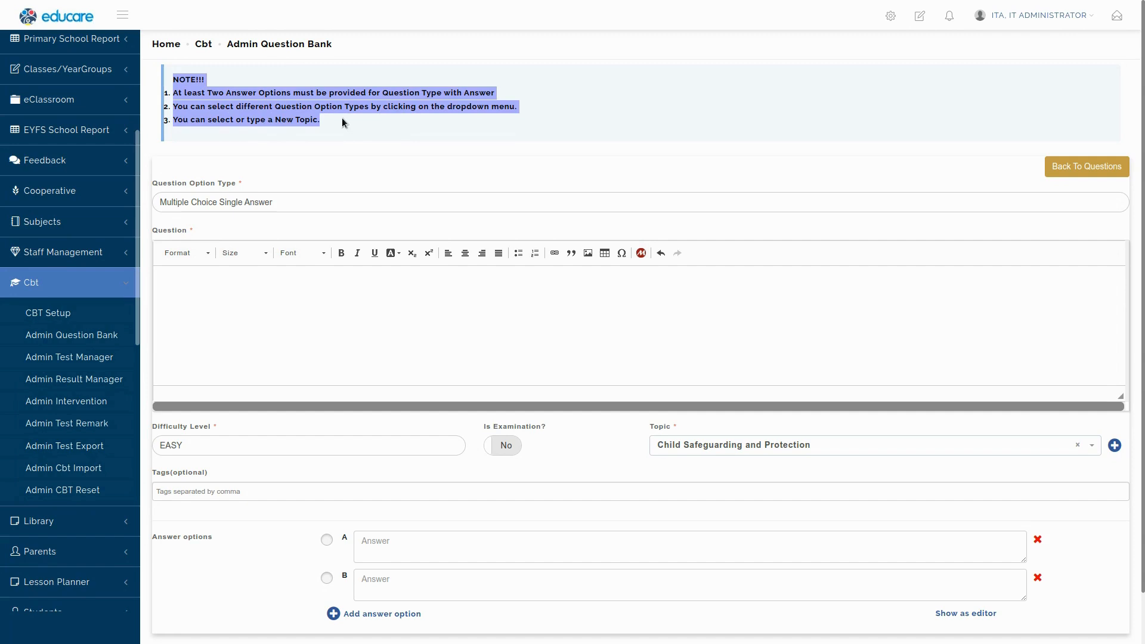
click(350, 154)
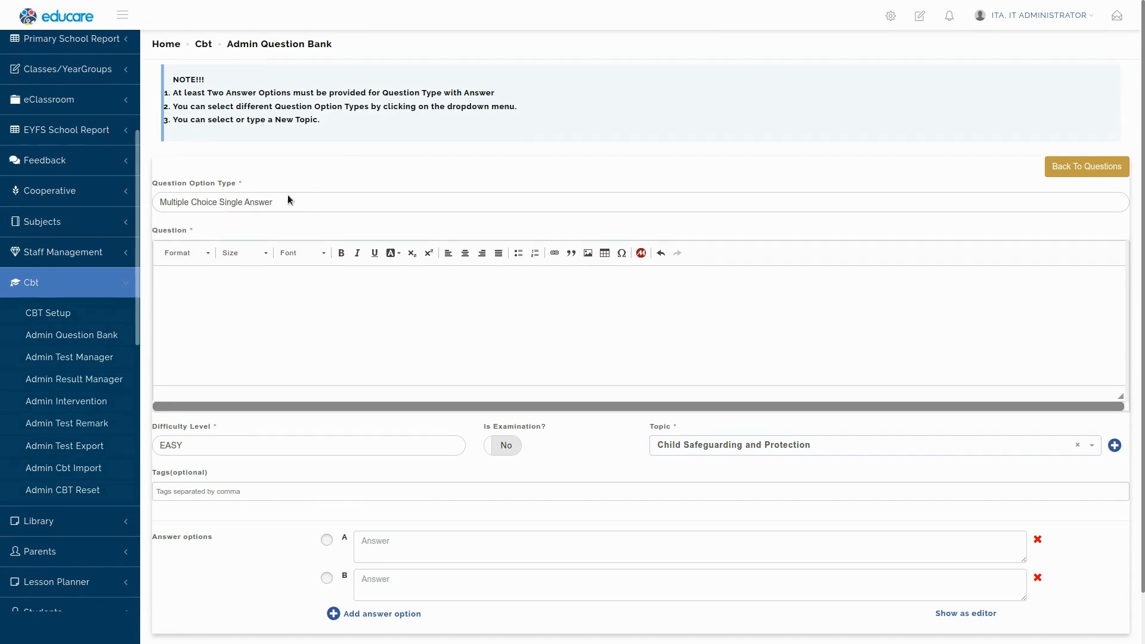
Try the Multiple Selection, Subjective Question and Comprehension Question option types, and return to Multiple Choice Single Answer.
click(186, 205)
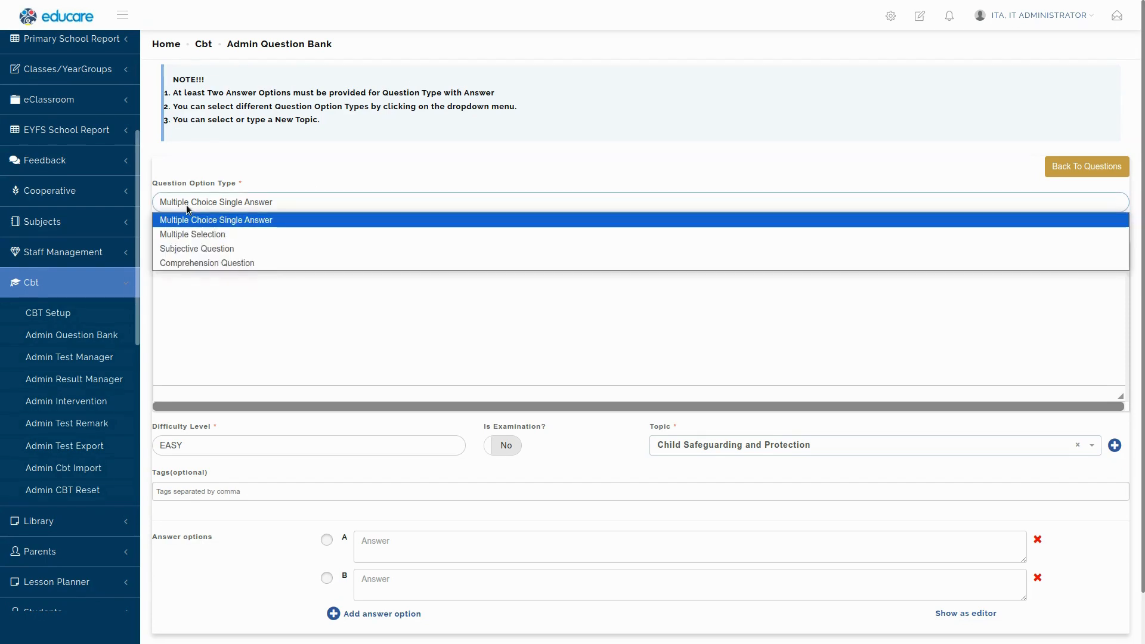
click(190, 239)
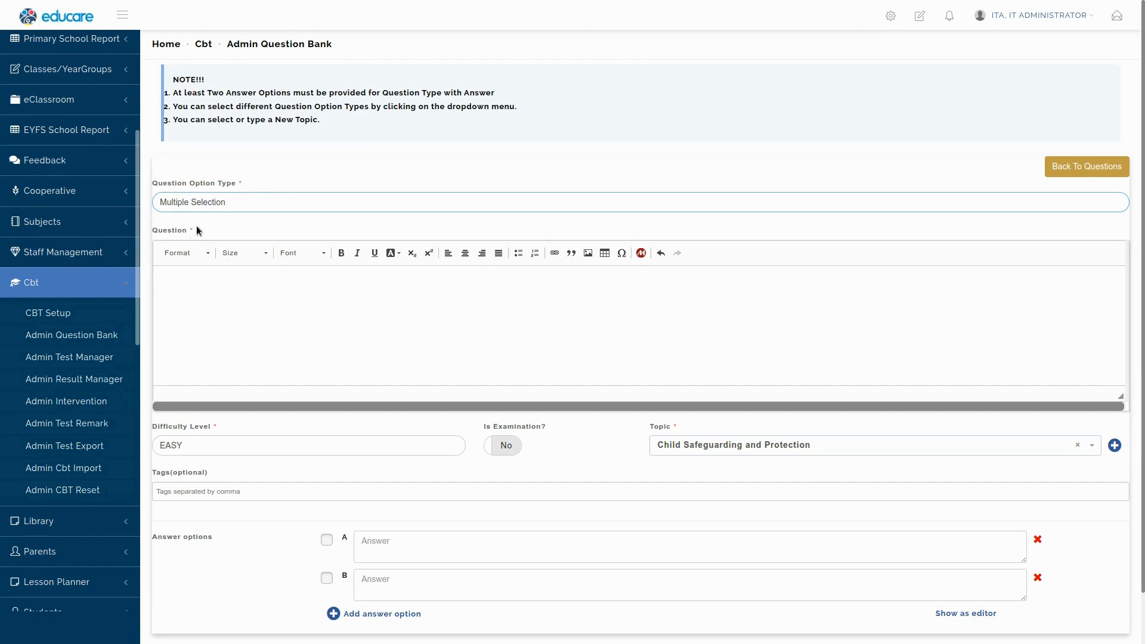
click(210, 206)
click(195, 249)
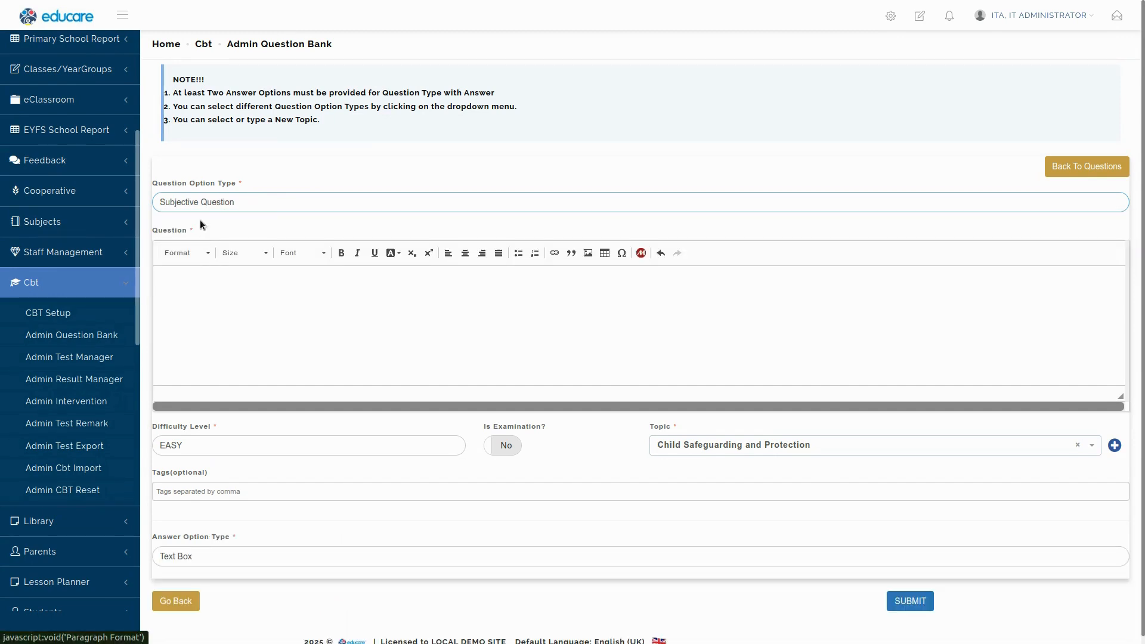
click(206, 205)
click(193, 262)
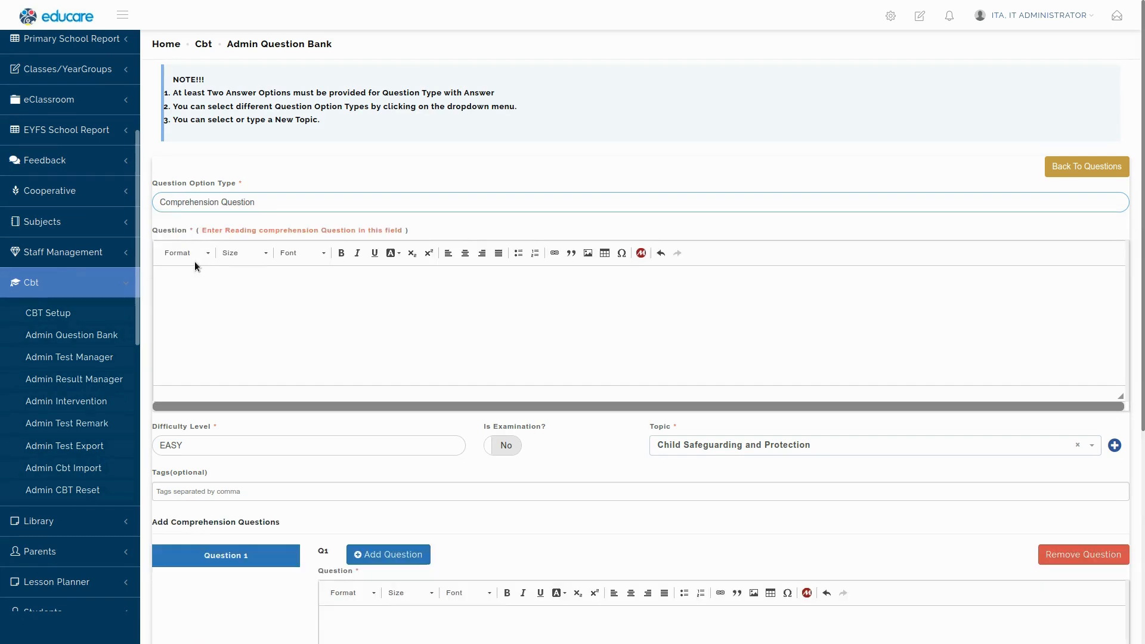
scroll(306, 289, down, 3)
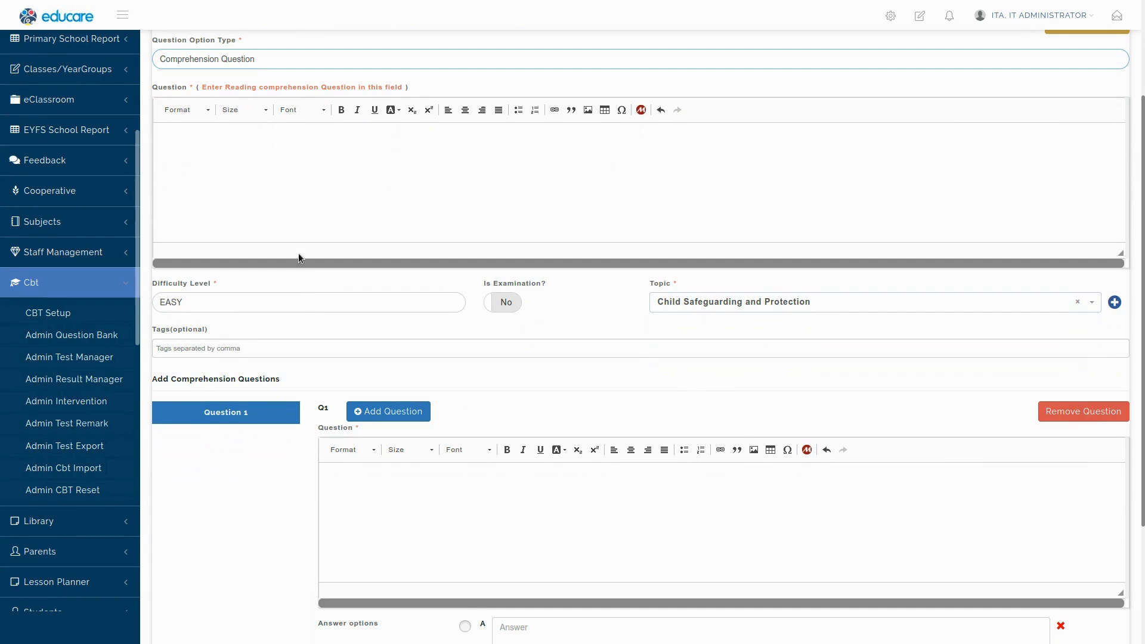
scroll(299, 225, up, 1)
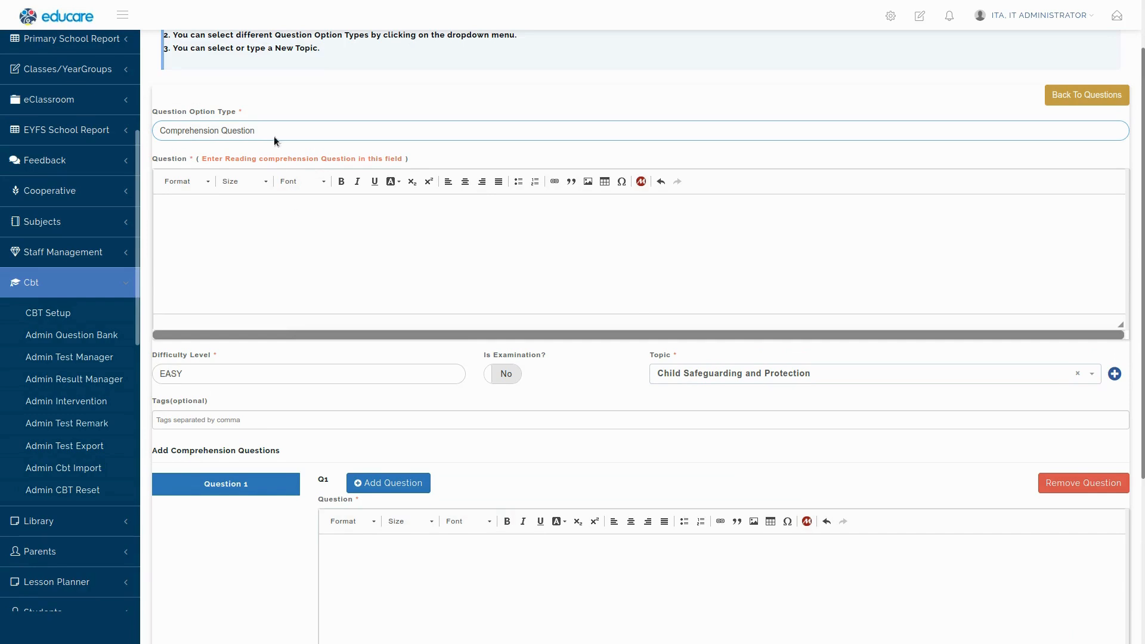
click(260, 127)
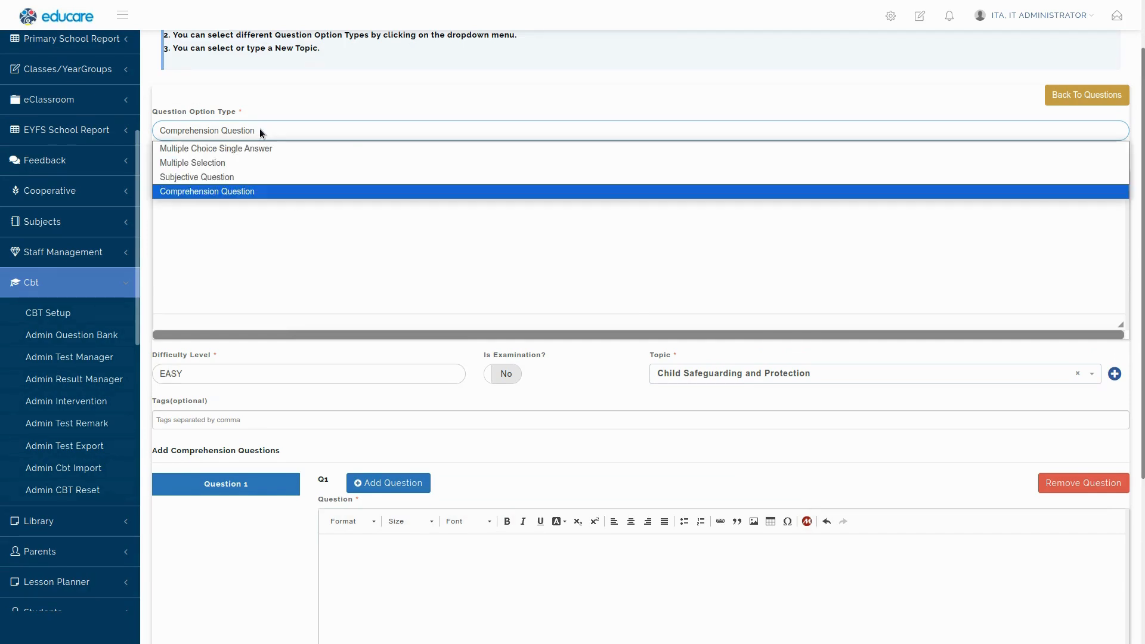
click(216, 149)
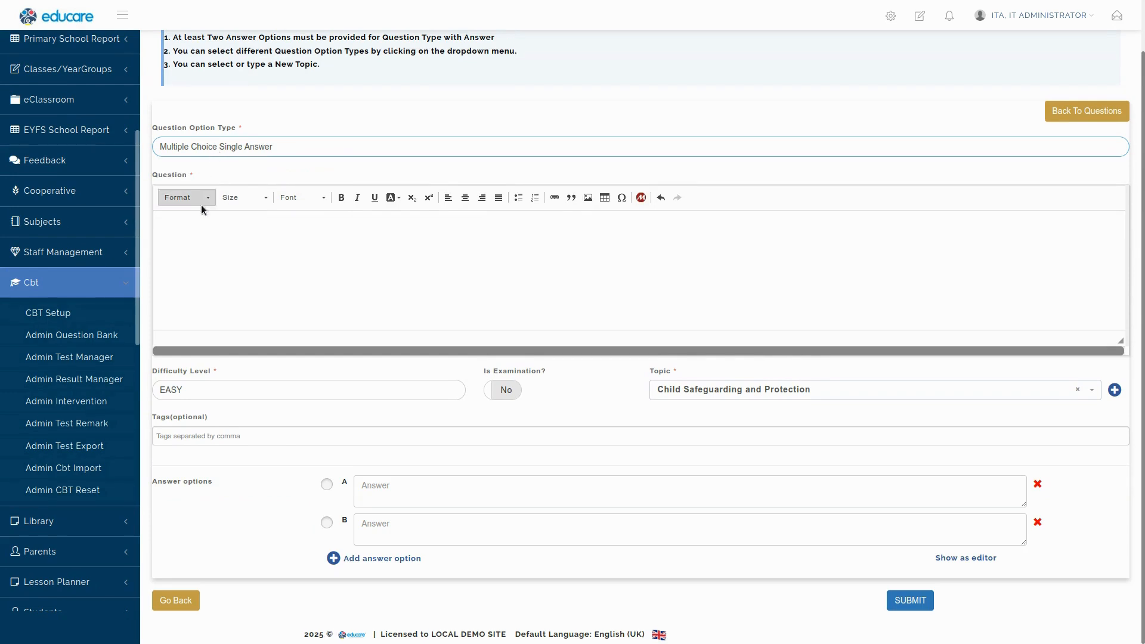
Enter "This is a test question." as the question text and set the difficulty level to INTERMEDIATE.
click(196, 230)
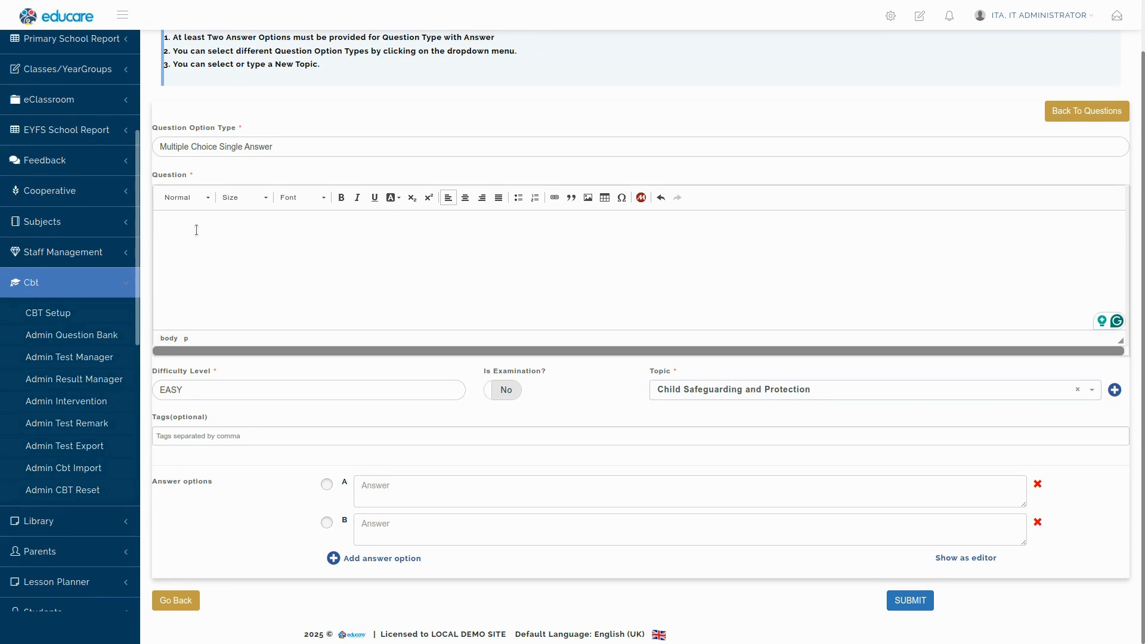
click(197, 230)
text(This is a test question.)
click(270, 390)
click(187, 423)
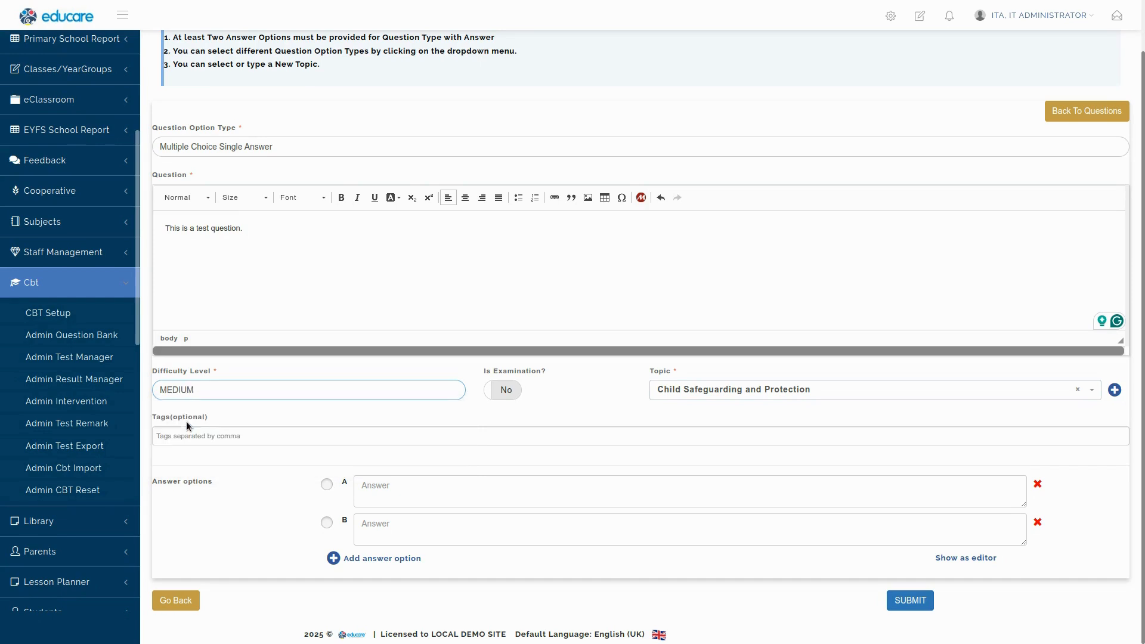
click(204, 390)
click(191, 435)
Remove the preselected topic, search the existing topics for "Job Interview", and clear the search text.
click(760, 395)
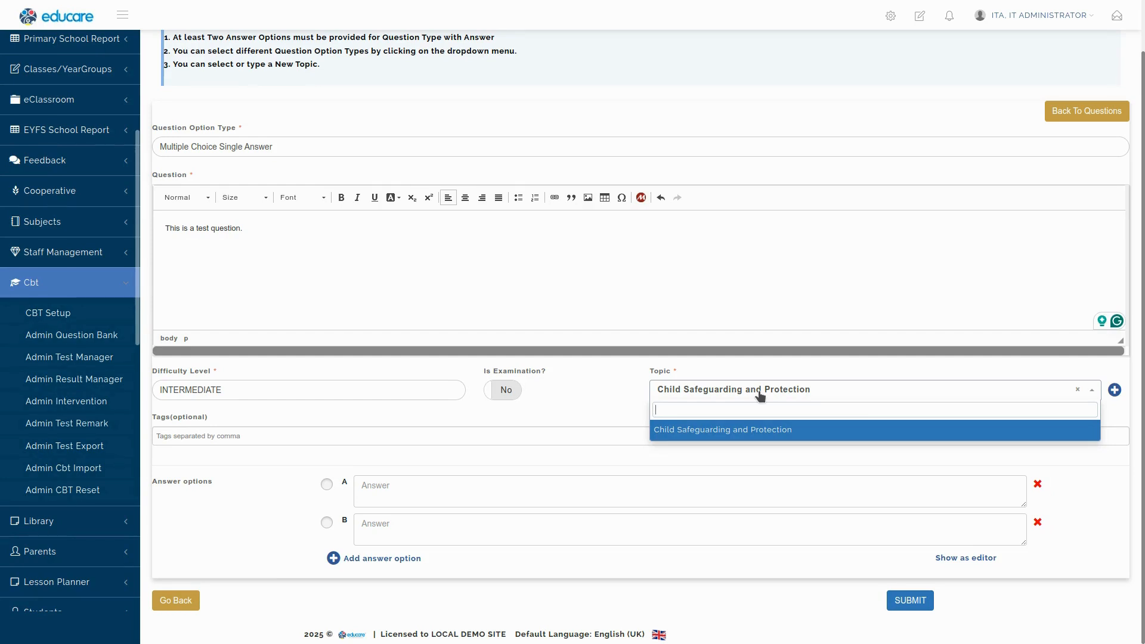
click(1083, 392)
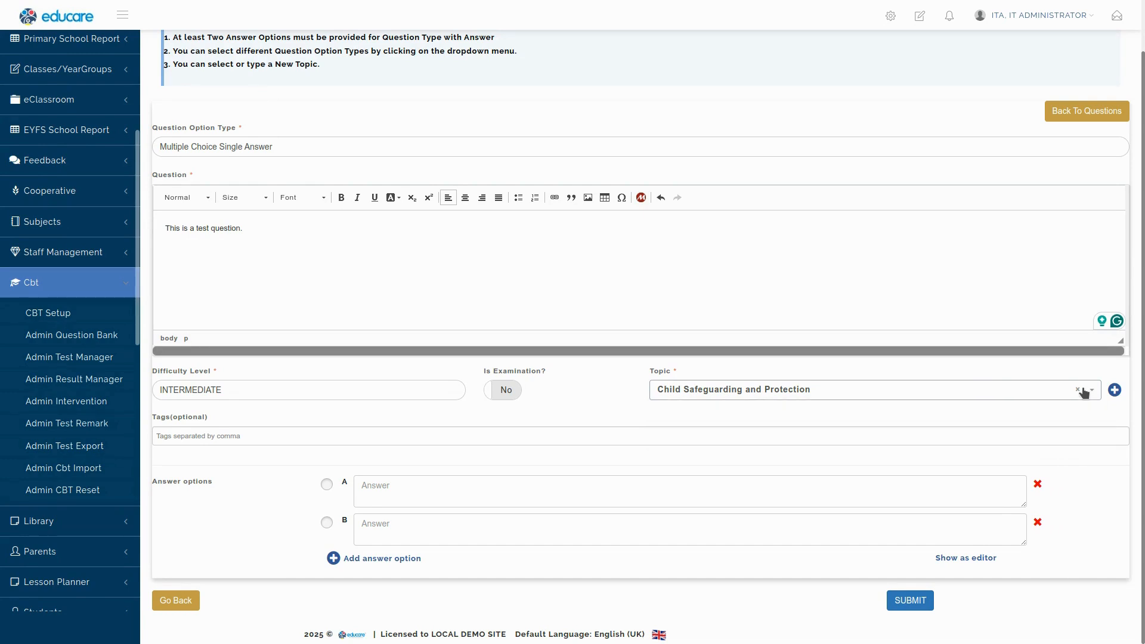
click(1083, 392)
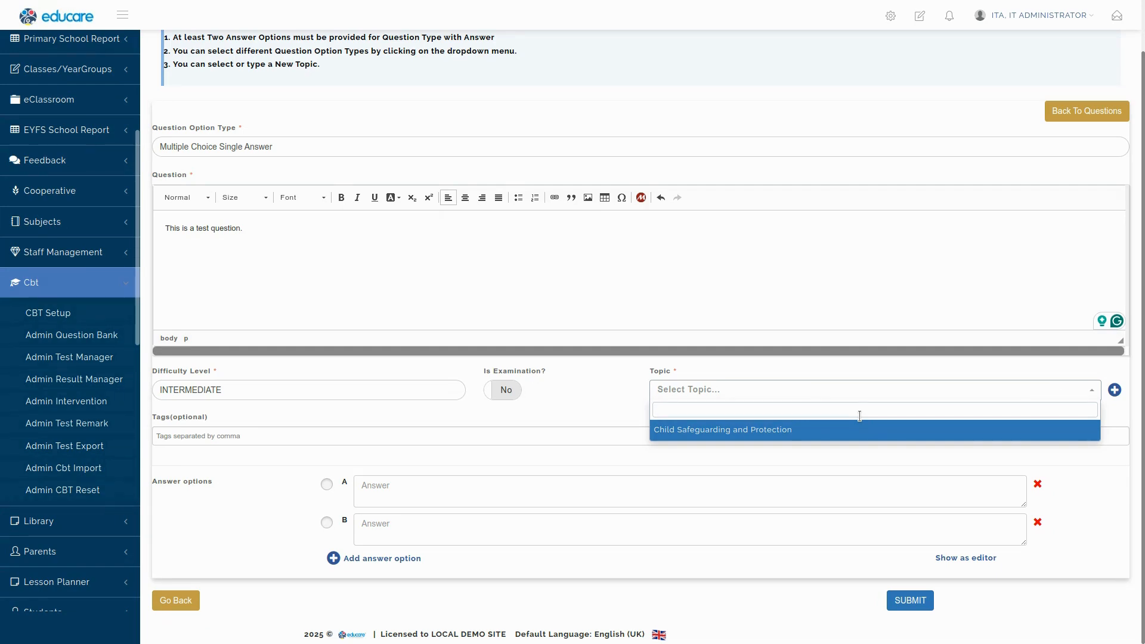
text(Job Int)
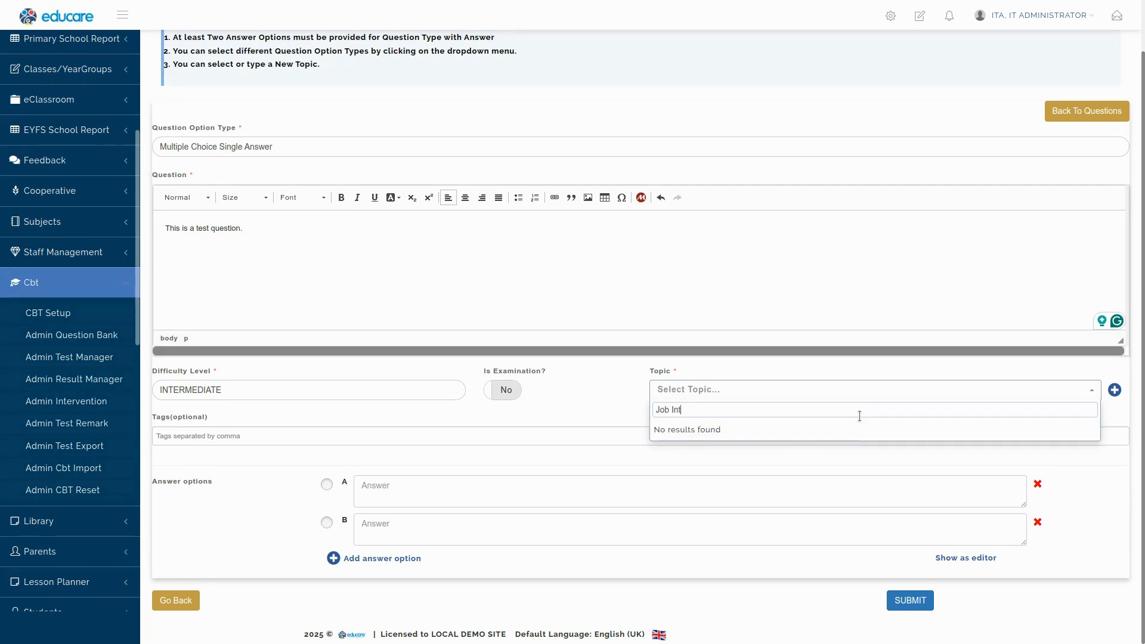
text(erview)
triple_click(736, 412)
key(BackSpace)
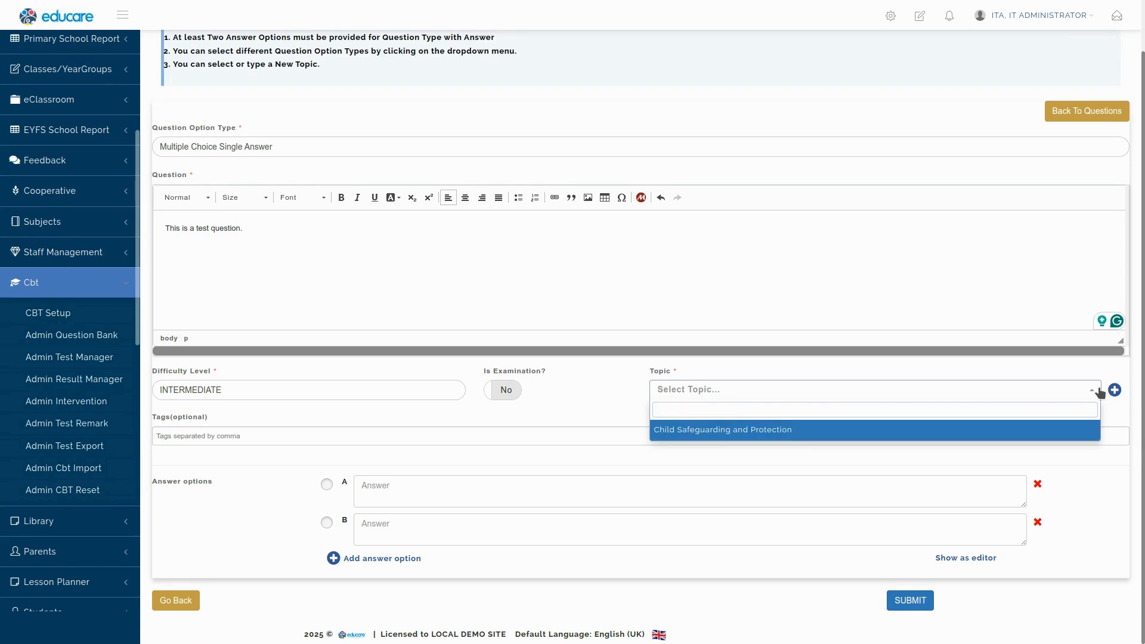
Add a new topic named "Job Interview" to the question and move on to the tags field.
click(1114, 390)
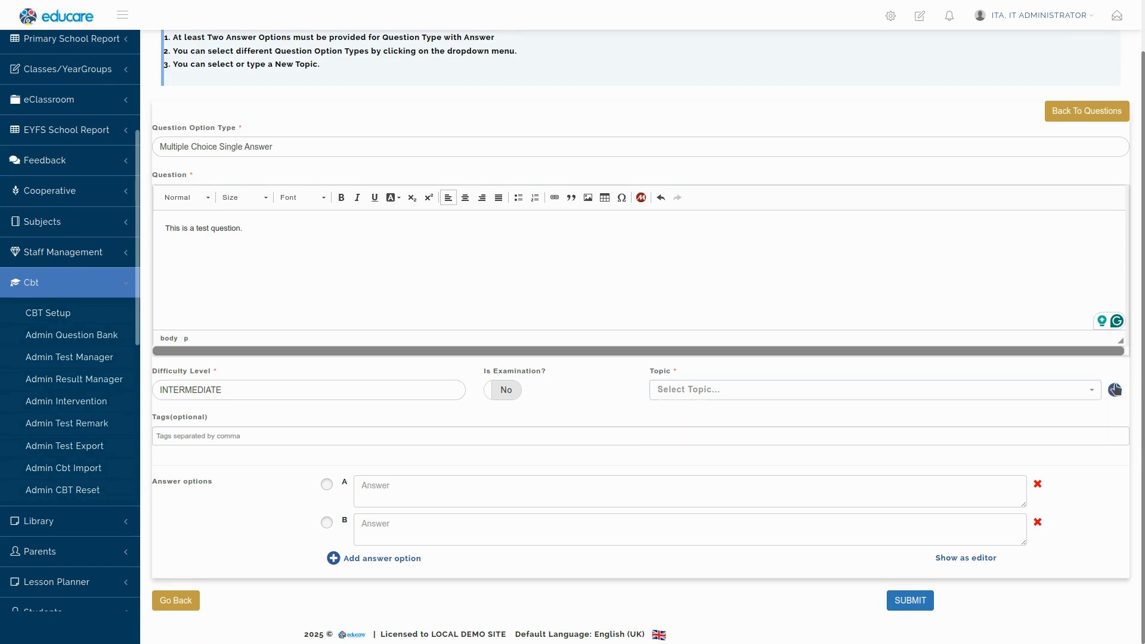
click(749, 389)
text(Job Interview)
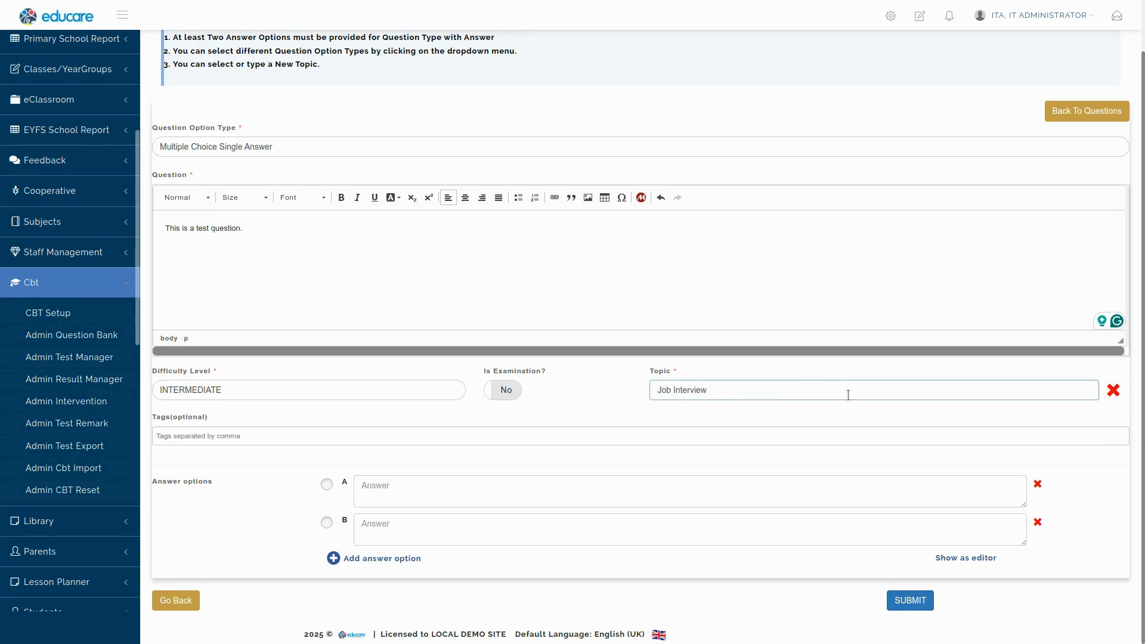
click(179, 442)
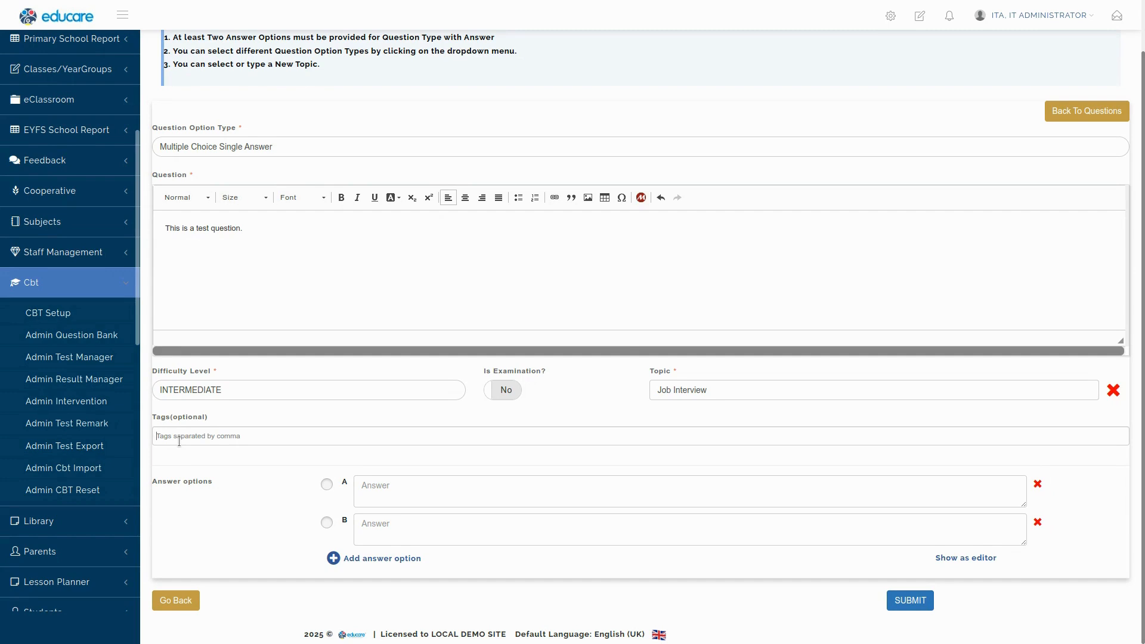
Add the tag "Competency" to the test question.
text(Con)
text(petency)
key(Return)
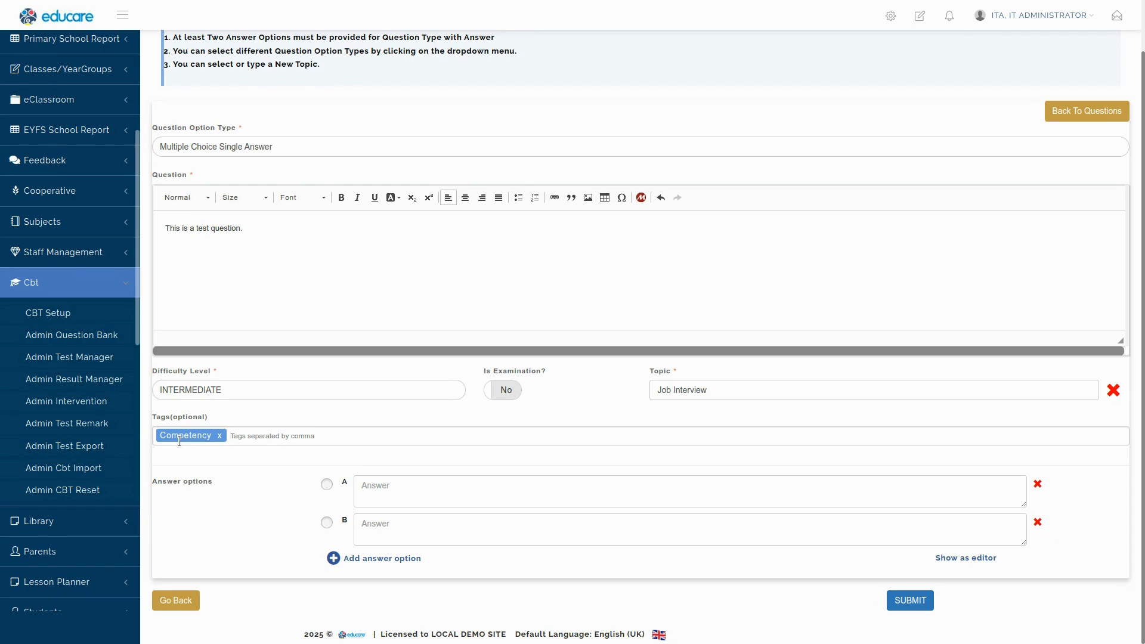
Enter "Answer 1" and "Answer 2" as options A and B, and add a third option C reading "Answer 3".
click(368, 478)
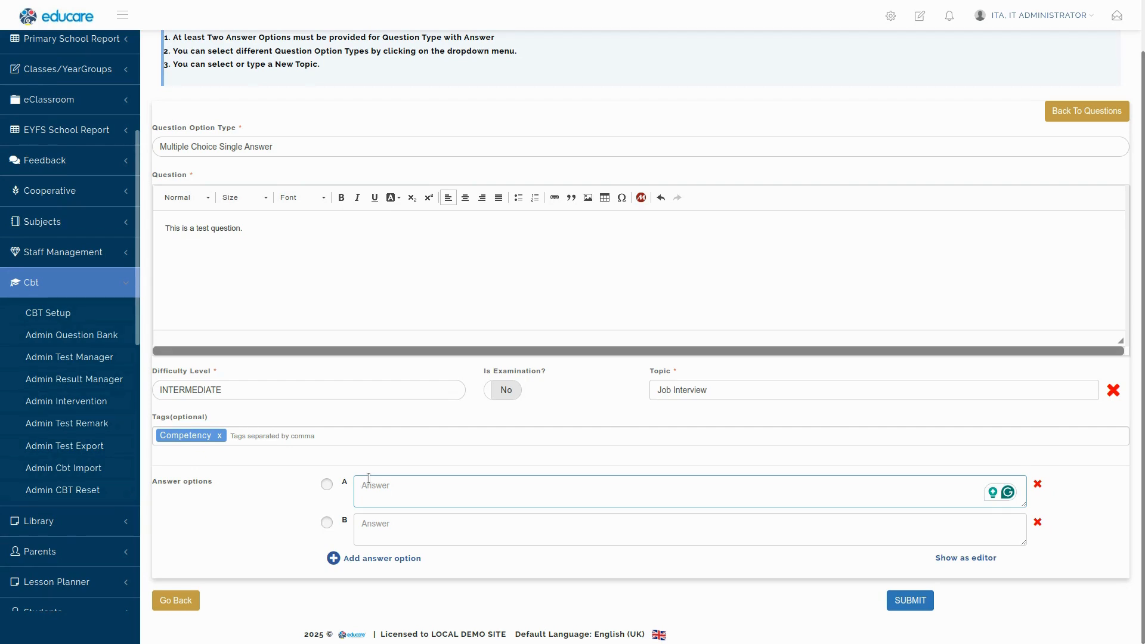
text(A)
text(nw)
text(er)
key(BackSpace)
text(wer 1)
click(379, 526)
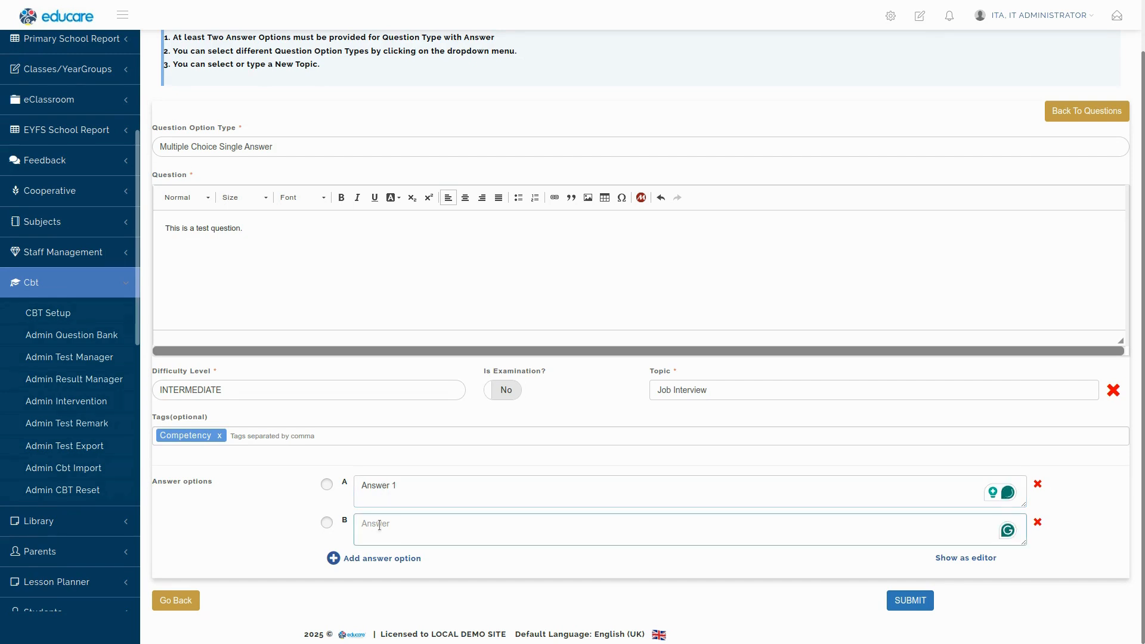
text(Answer 2)
click(357, 561)
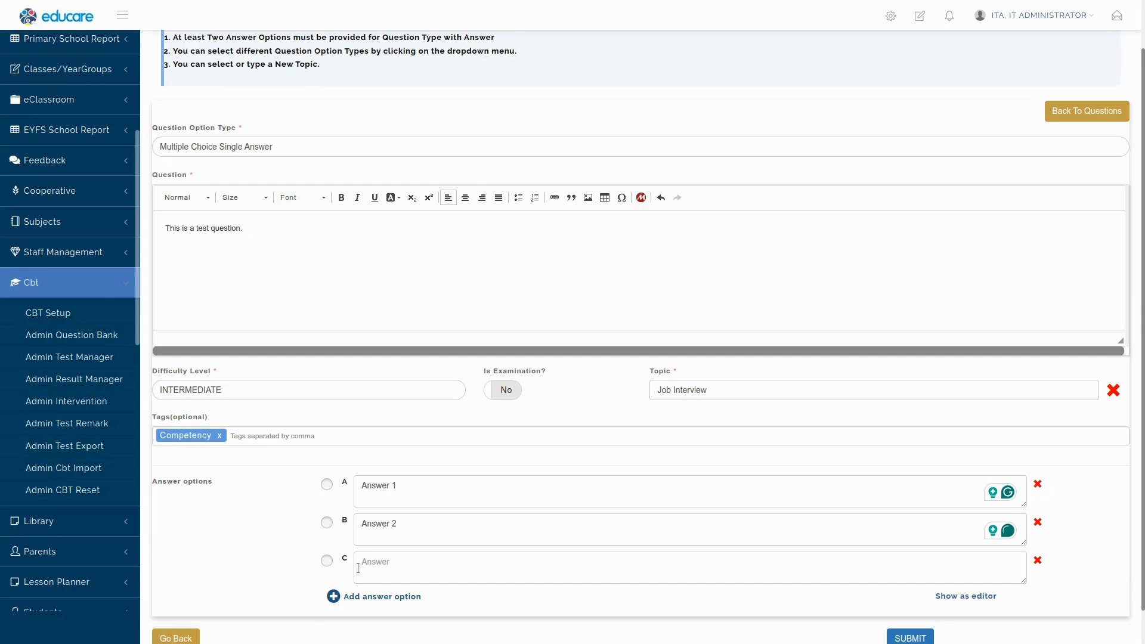
click(371, 569)
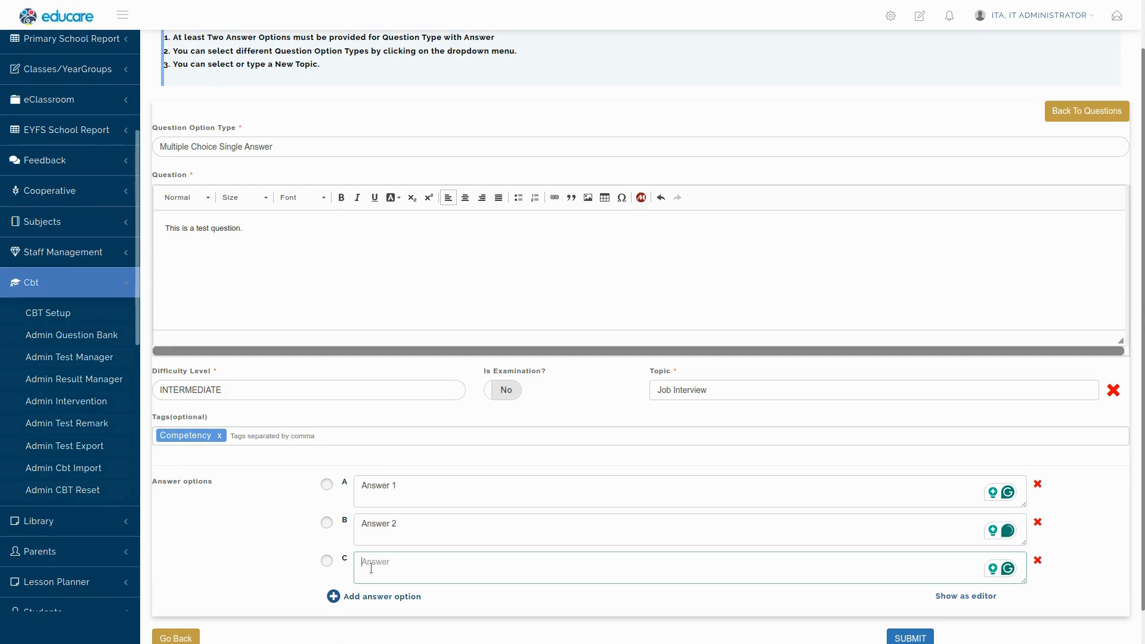
text(Answer 3)
Mark Answer 2 as the correct answer, submit the question, and return to the question list.
click(327, 524)
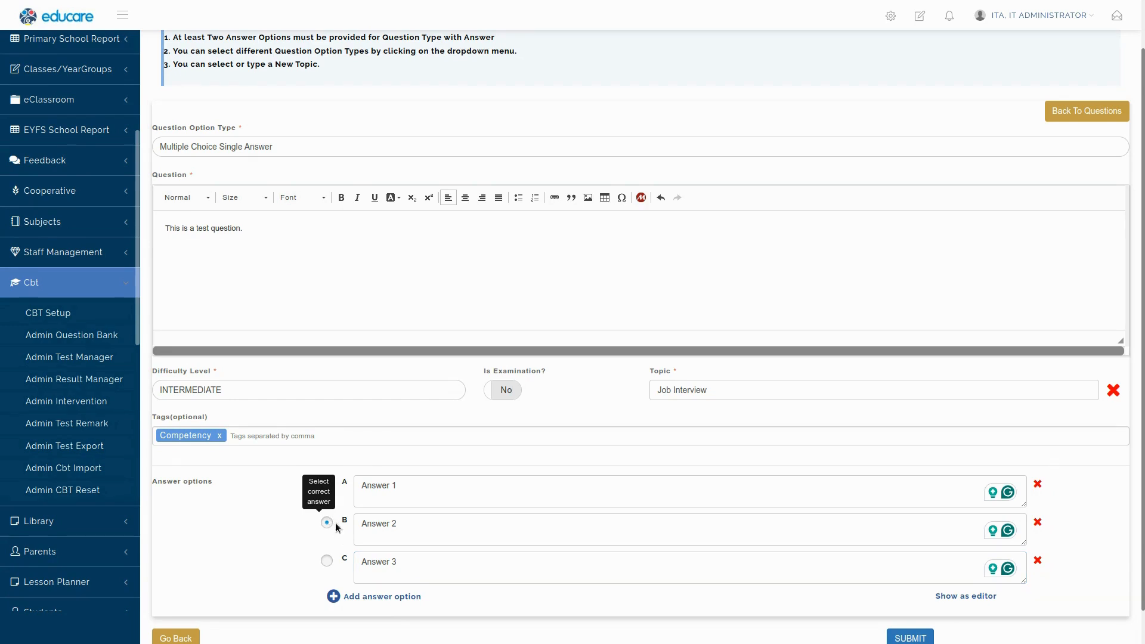
scroll(335, 535, down, 1)
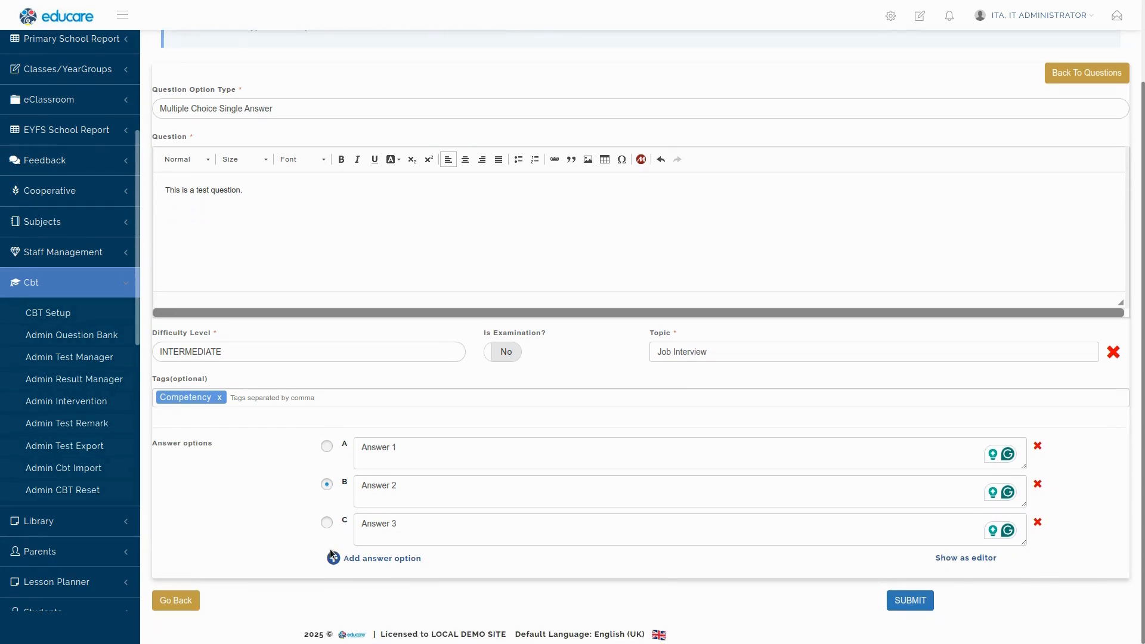
click(911, 601)
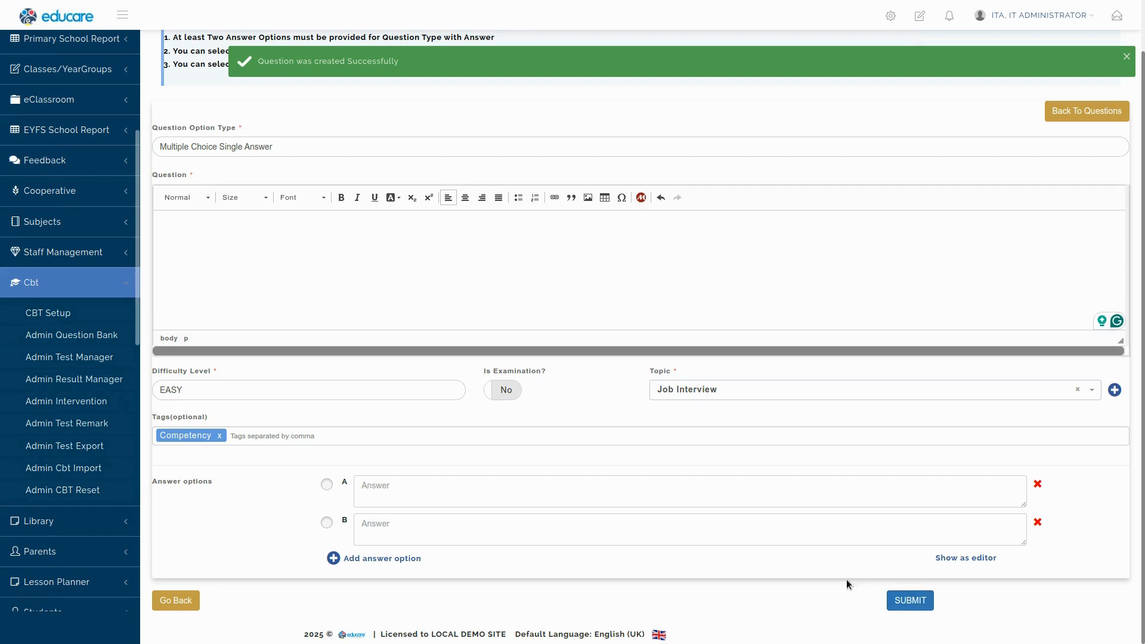
click(183, 603)
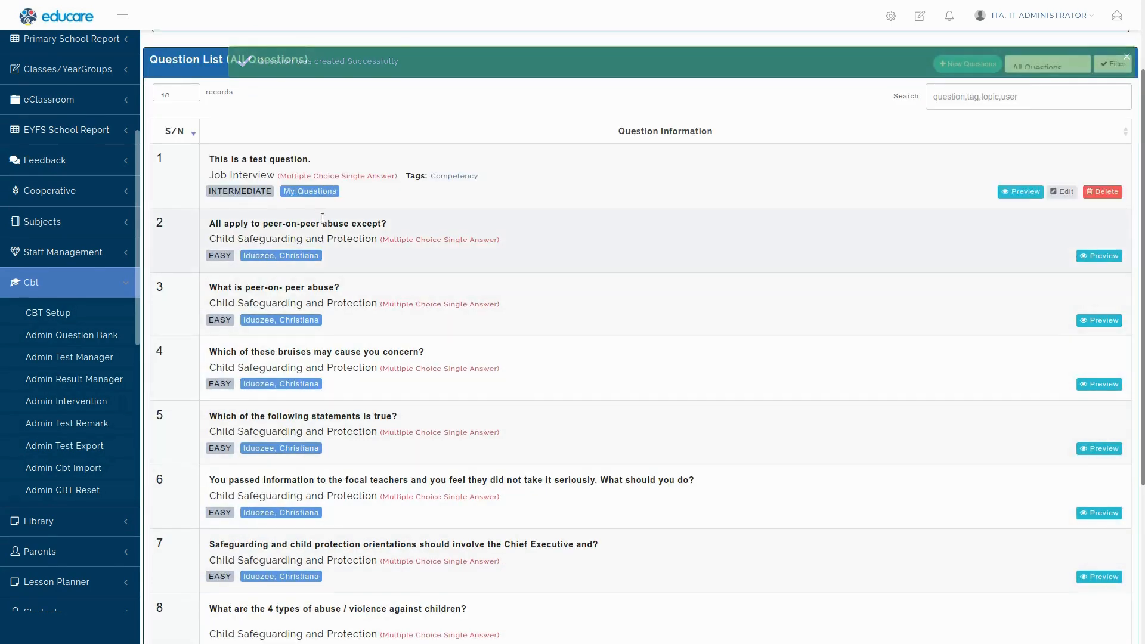
Update the test question so Answer 1 is the correct answer, and delete that question from the list.
scroll(292, 375, down, 4)
scroll(292, 371, up, 6)
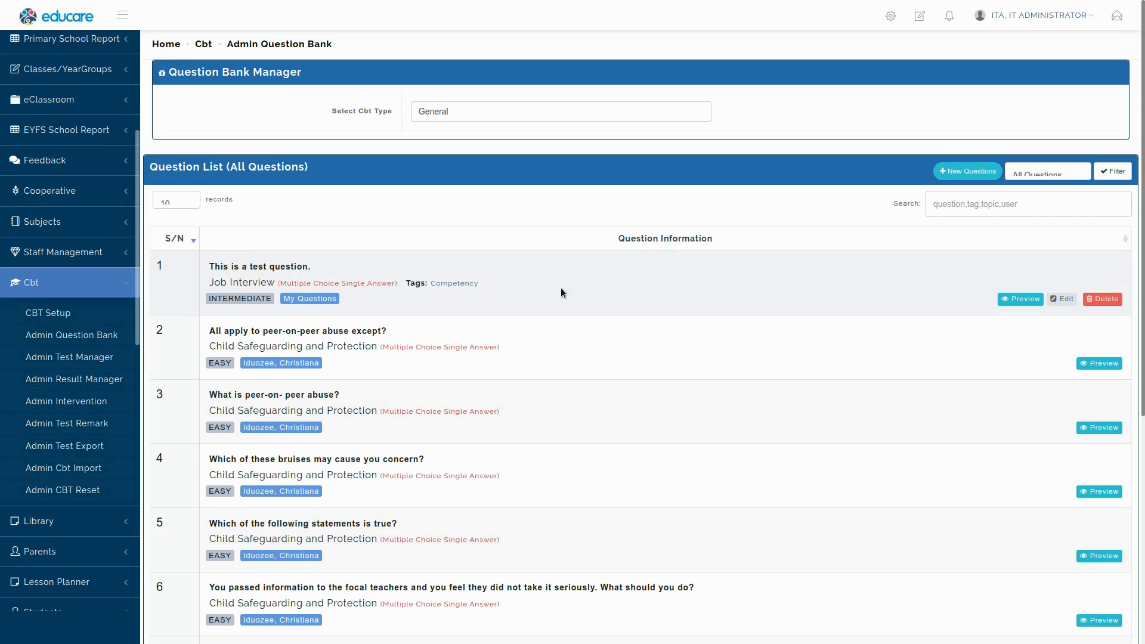
click(1064, 299)
scroll(252, 297, down, 2)
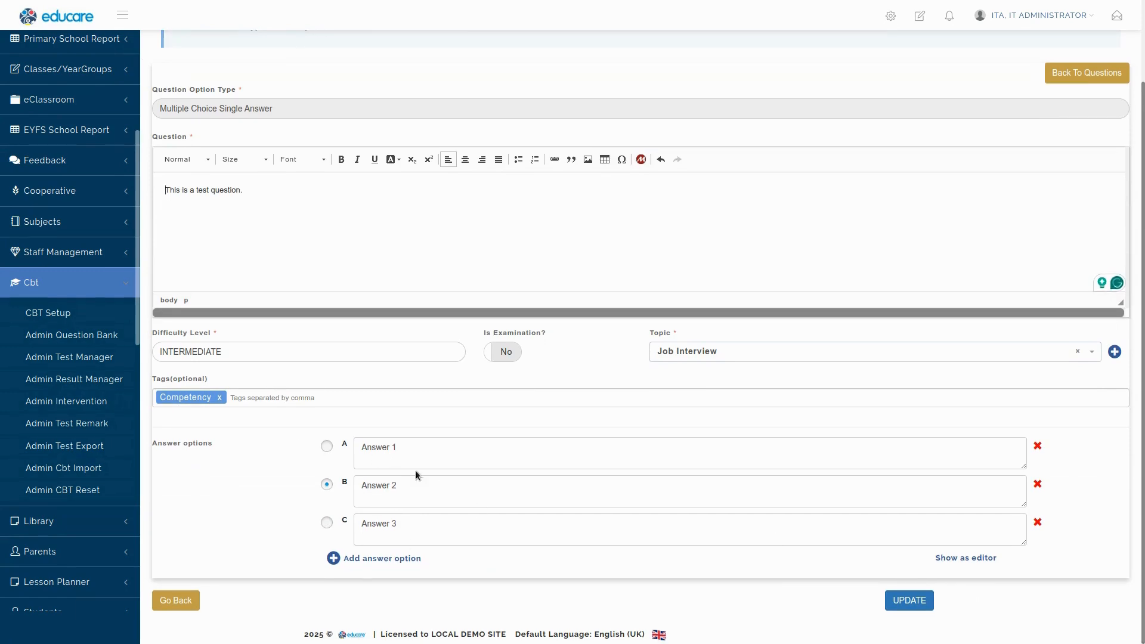
click(327, 447)
click(909, 600)
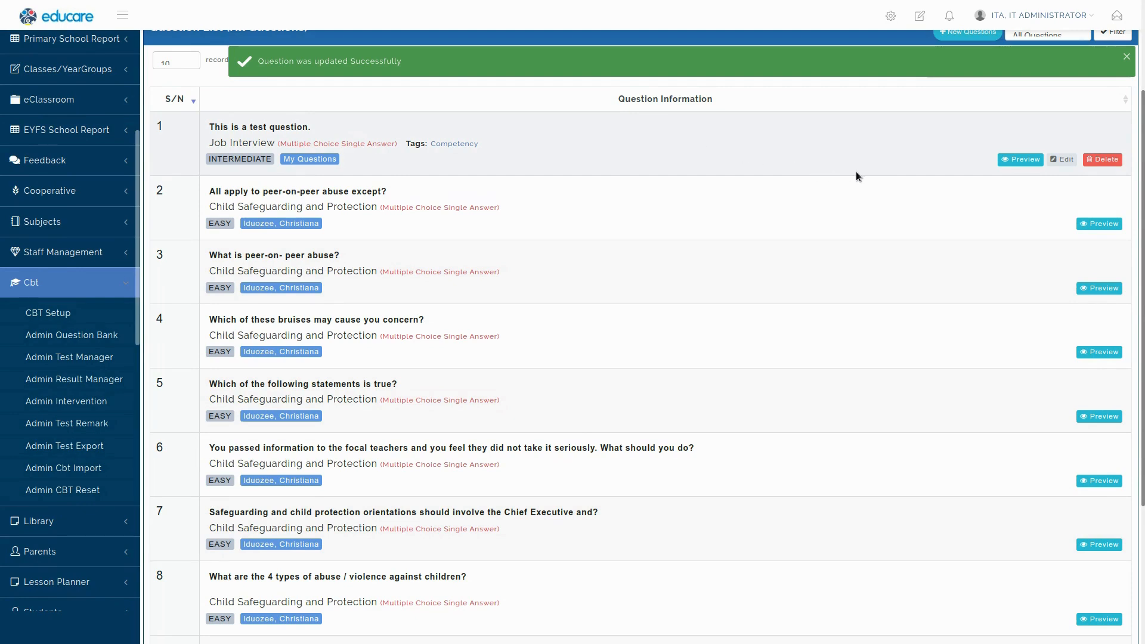
click(1105, 160)
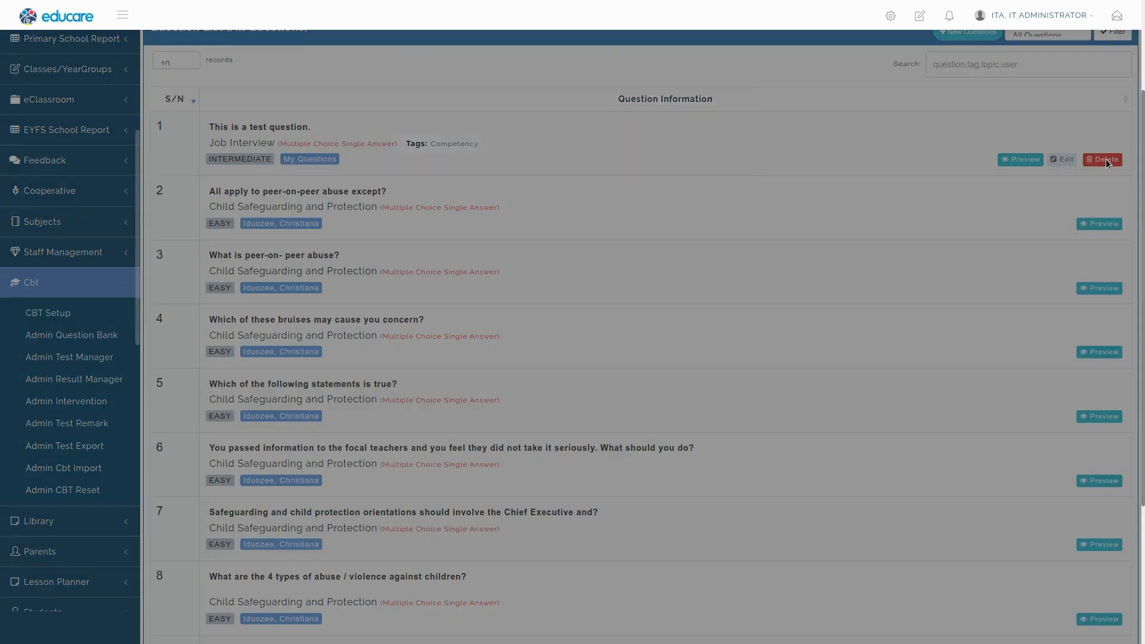
click(676, 170)
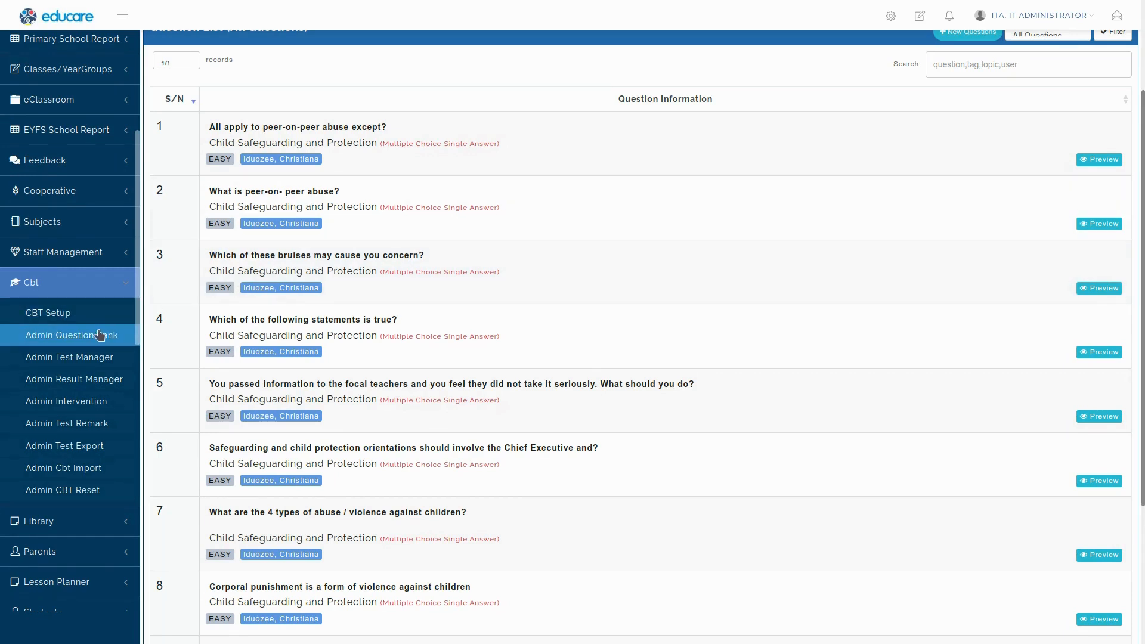
Start a new test for the General CBT type in the Admin Test Manager.
click(74, 358)
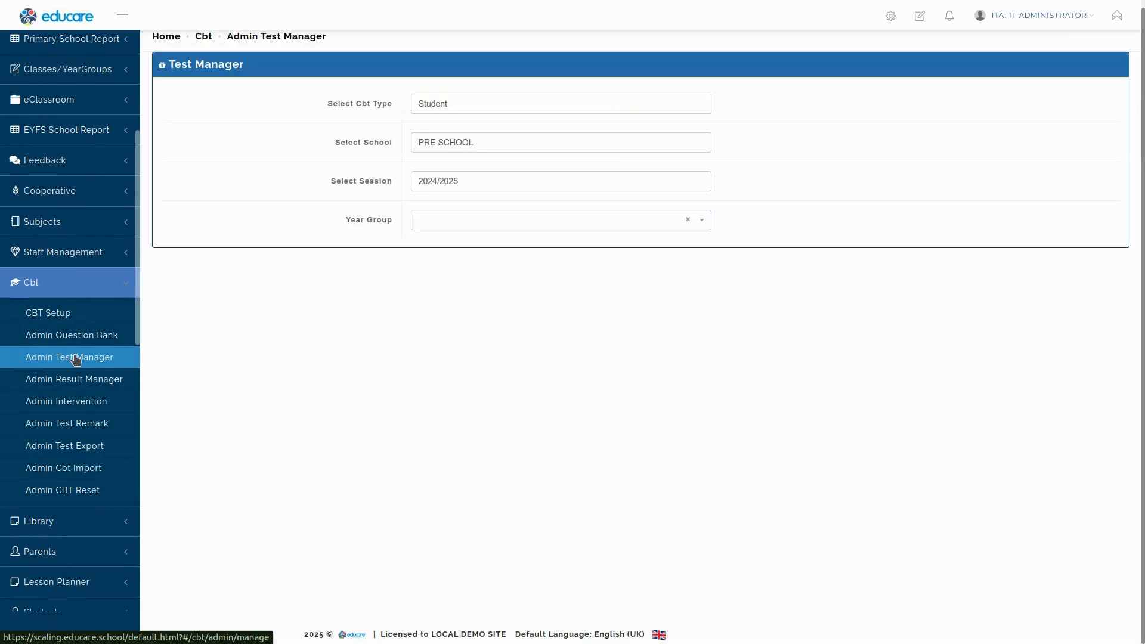
click(471, 102)
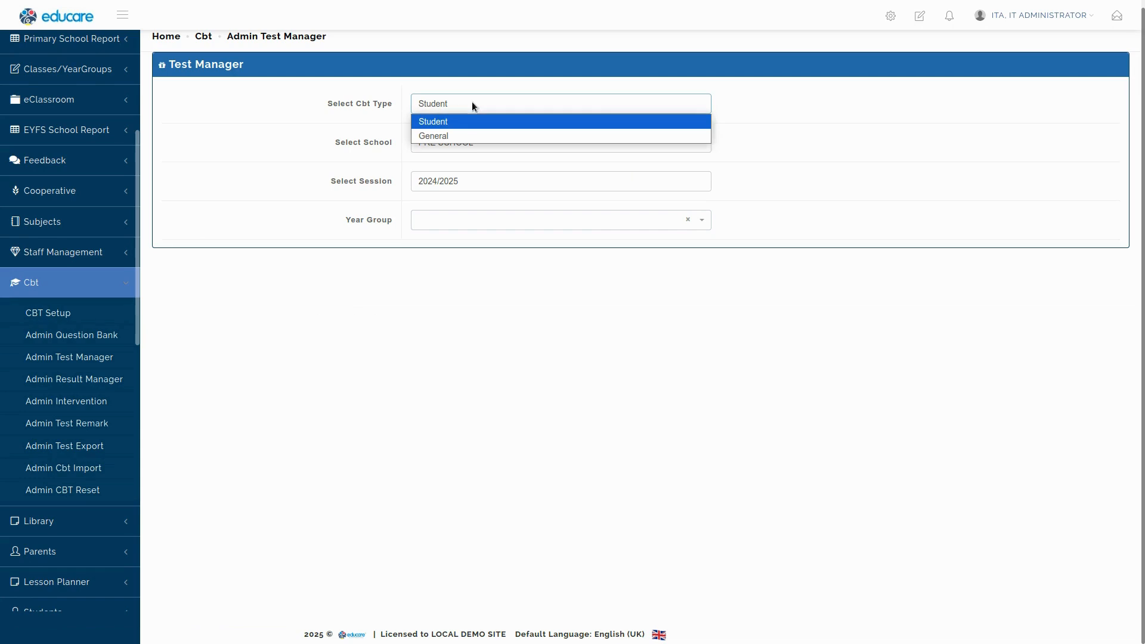
click(443, 135)
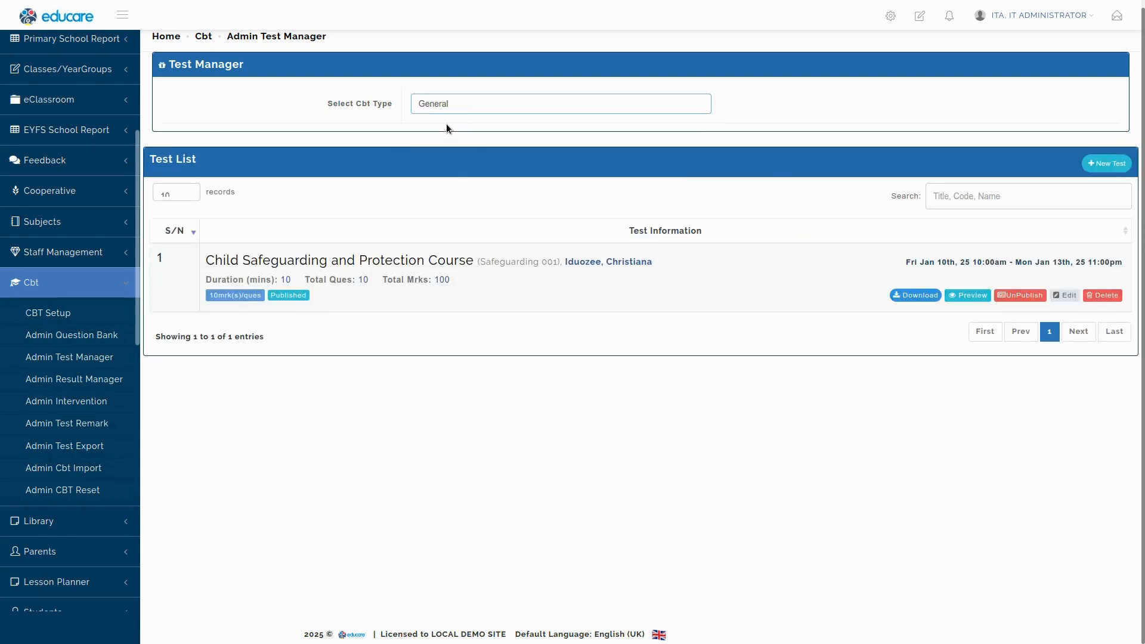
click(1105, 165)
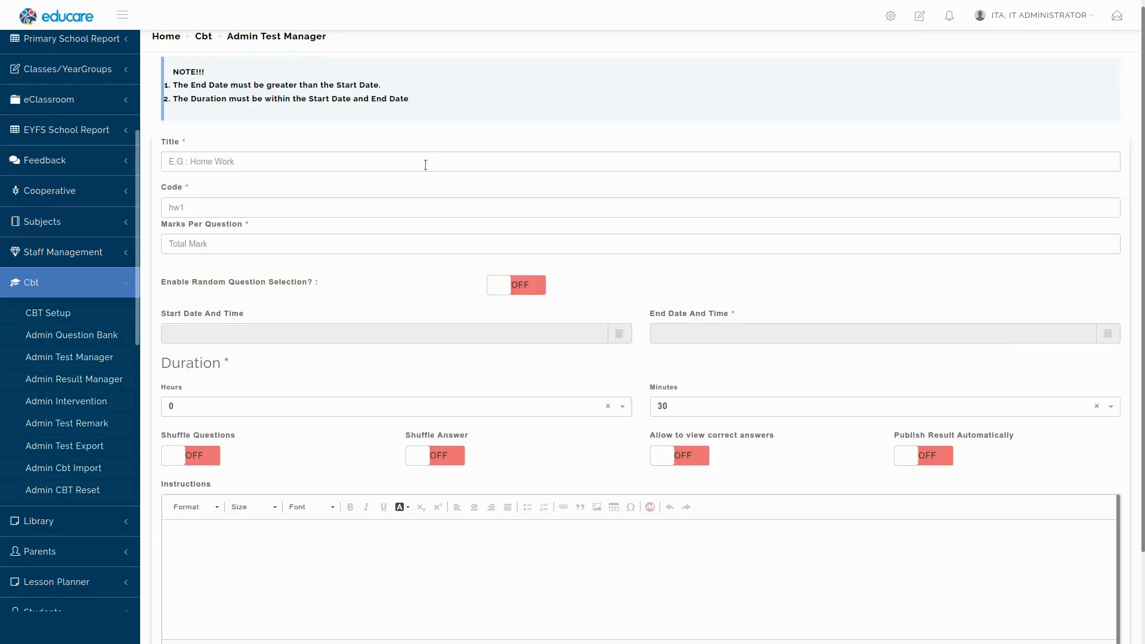
Enter "Geography Teacher CBT" as the test title and "GEOTEST" as its code.
click(231, 174)
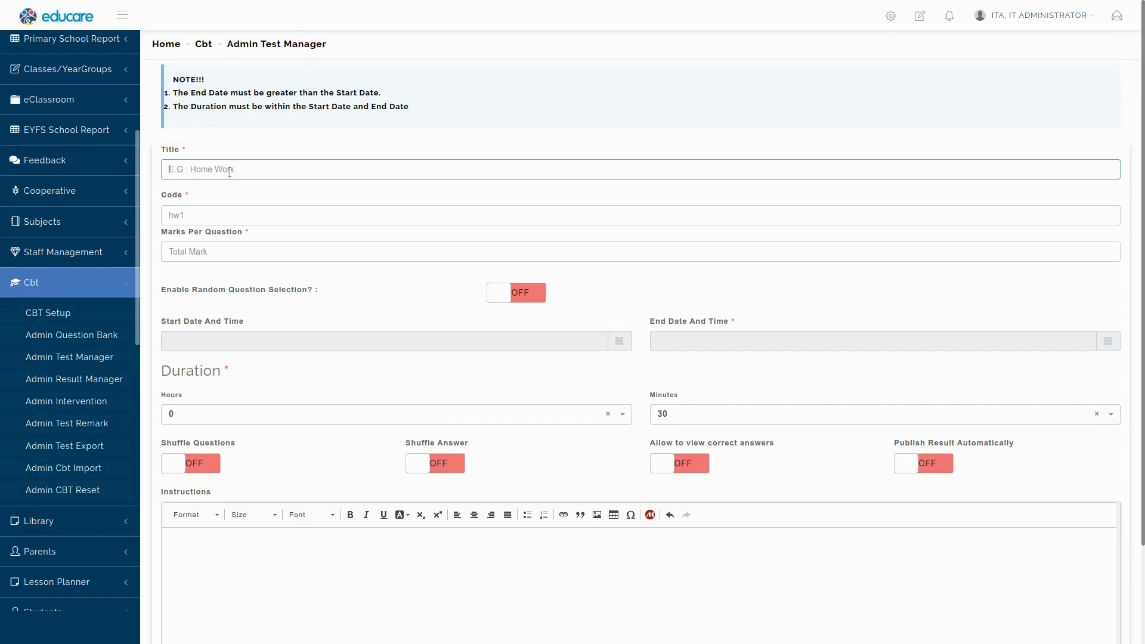
text(Geography Teacher CBT)
double_click(282, 170)
key(BackSpace)
click(251, 207)
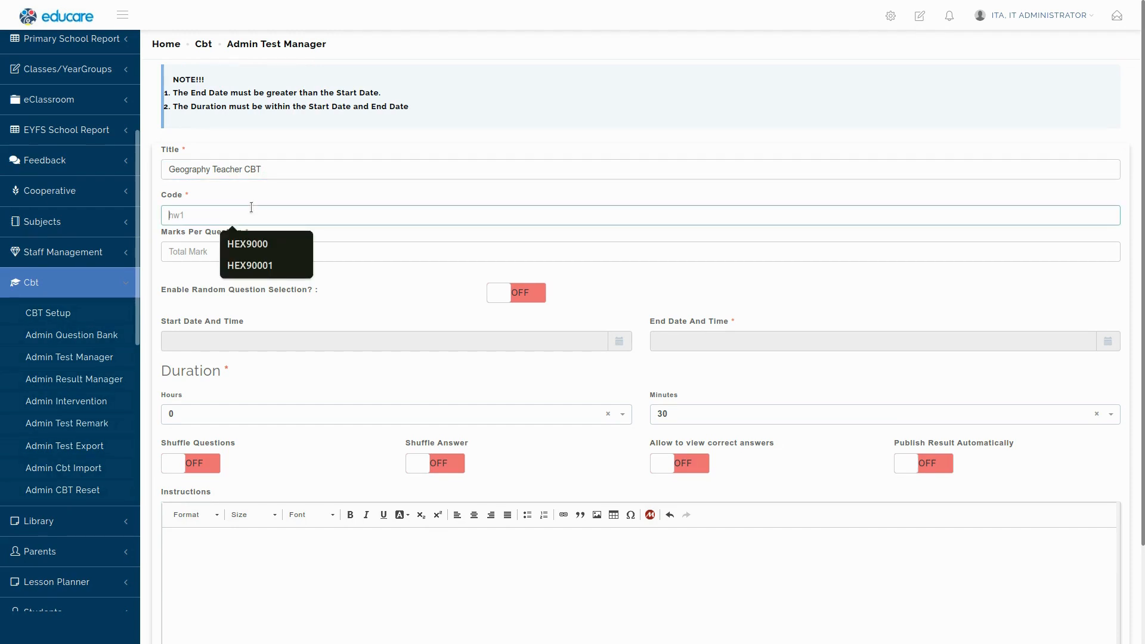
text(GEOTEST)
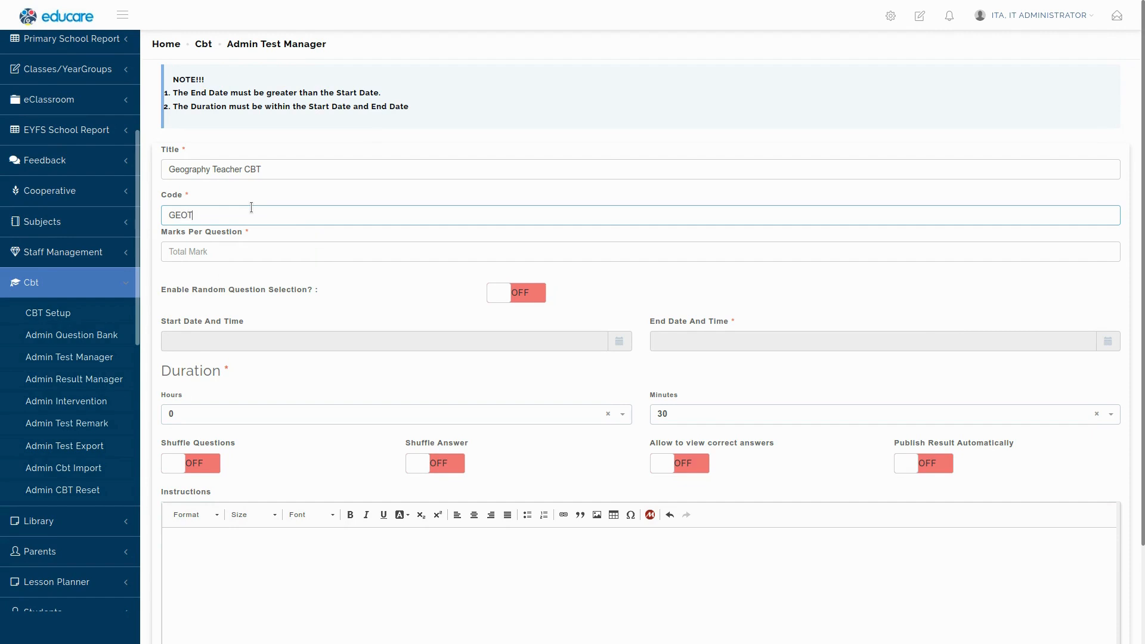
Set the marks per question to 10.
click(238, 250)
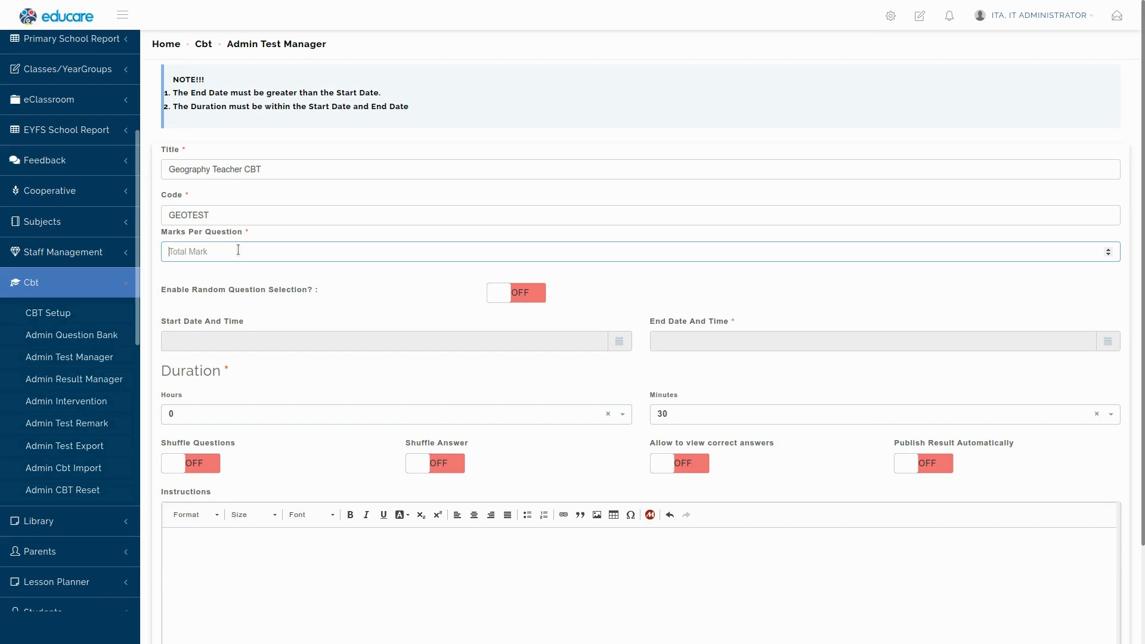
text(1000)
key(BackSpace)
key(BackSpace)
key(BackSpace)
key(BackSpace)
text(10)
Try enabling random question selection with a maximum of 10 questions, and turn it back off.
click(500, 300)
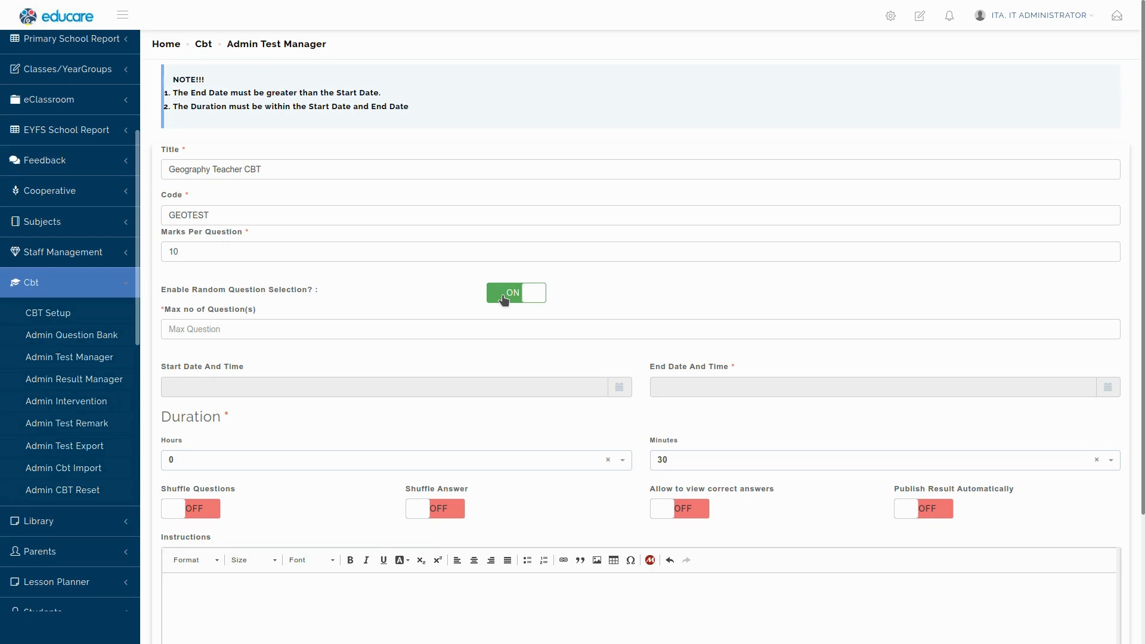
click(208, 328)
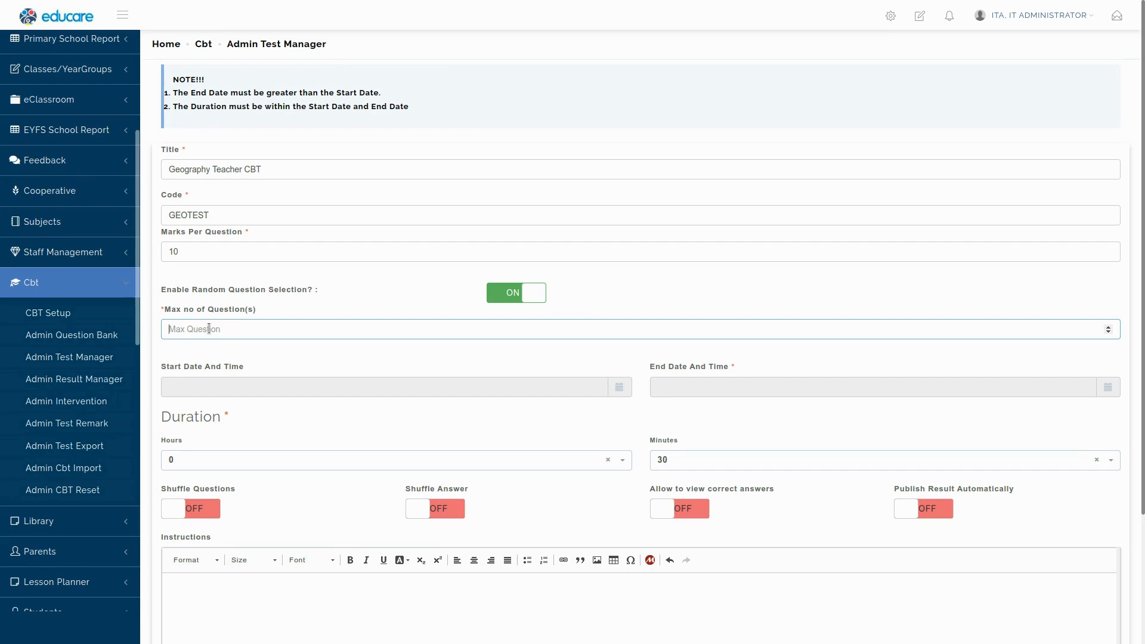
text(10)
click(511, 296)
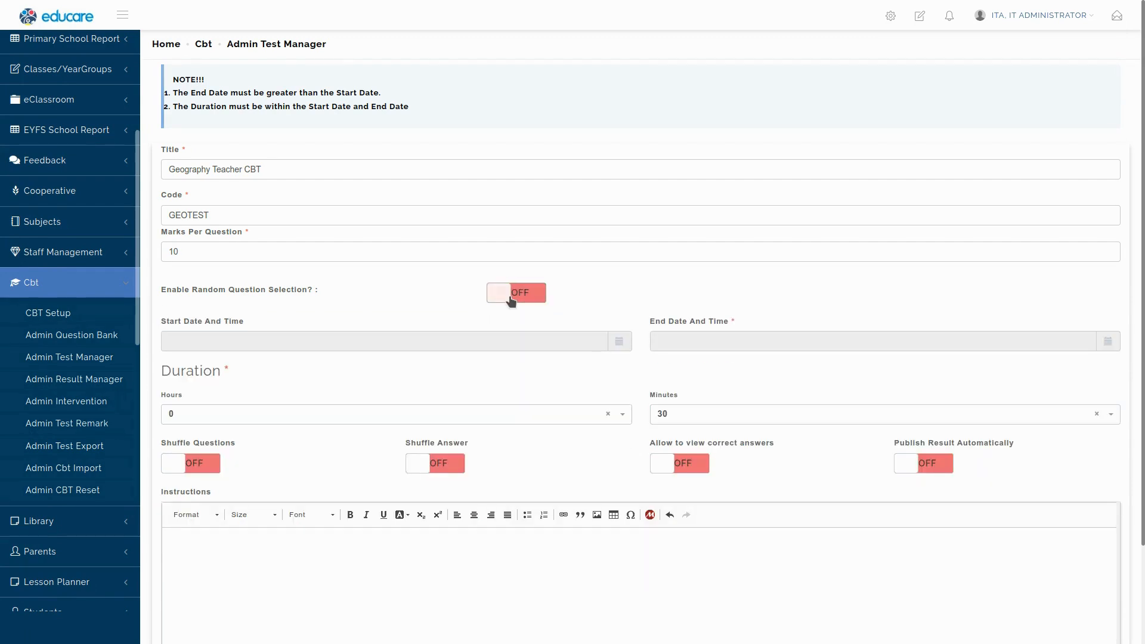
Set the test's start date and time to January 15, 2025 at 1:25 AM.
scroll(511, 299, down, 2)
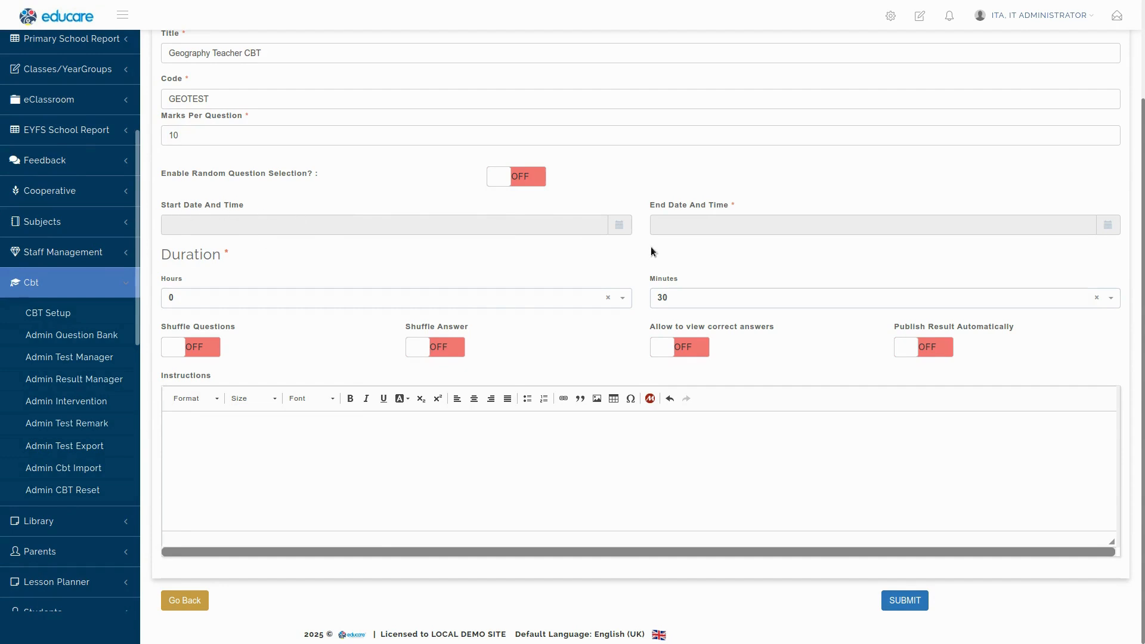
click(619, 227)
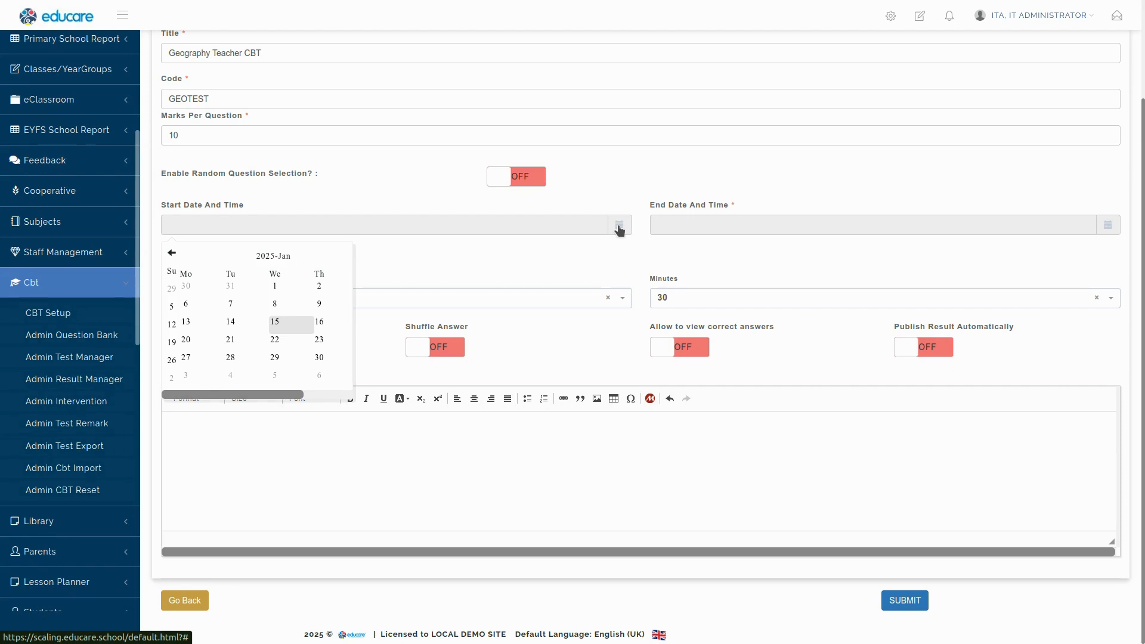
click(292, 328)
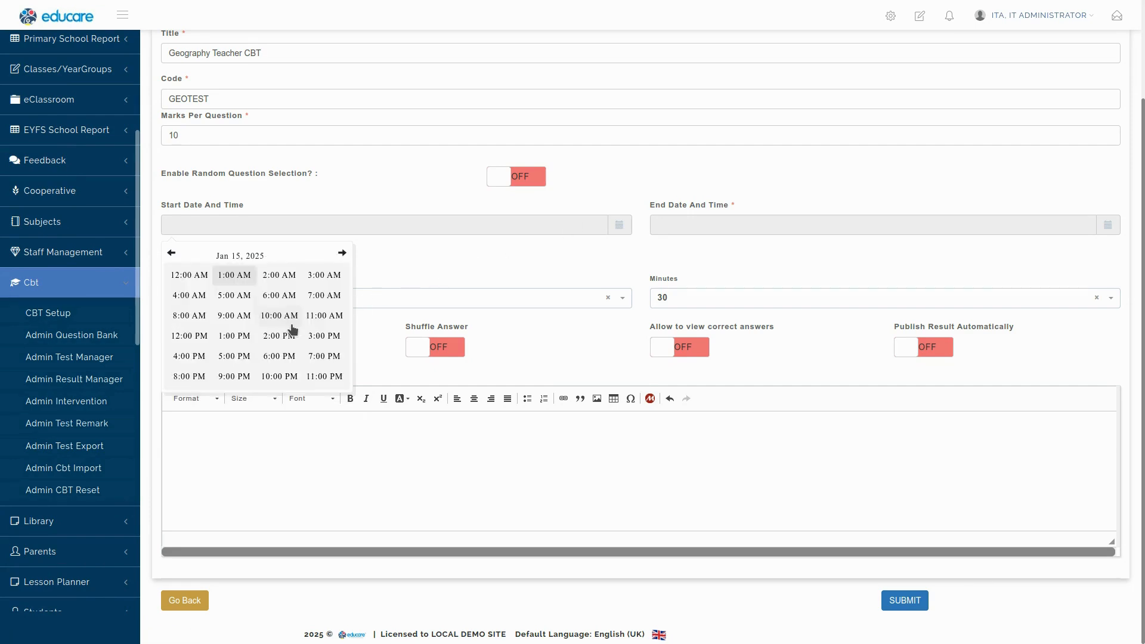
click(240, 278)
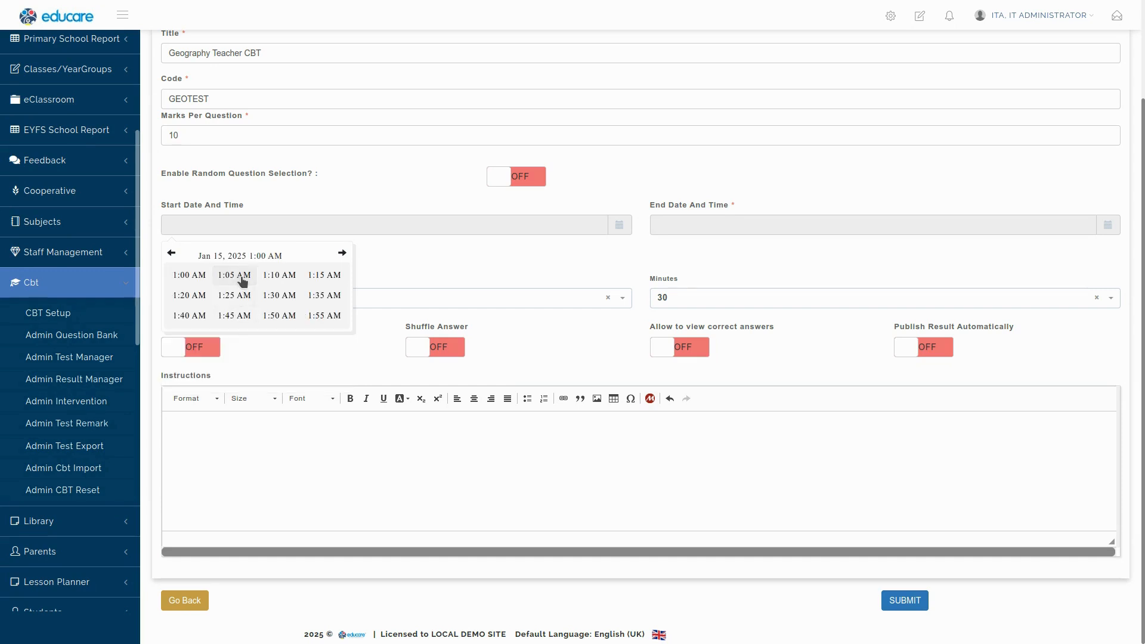
click(235, 296)
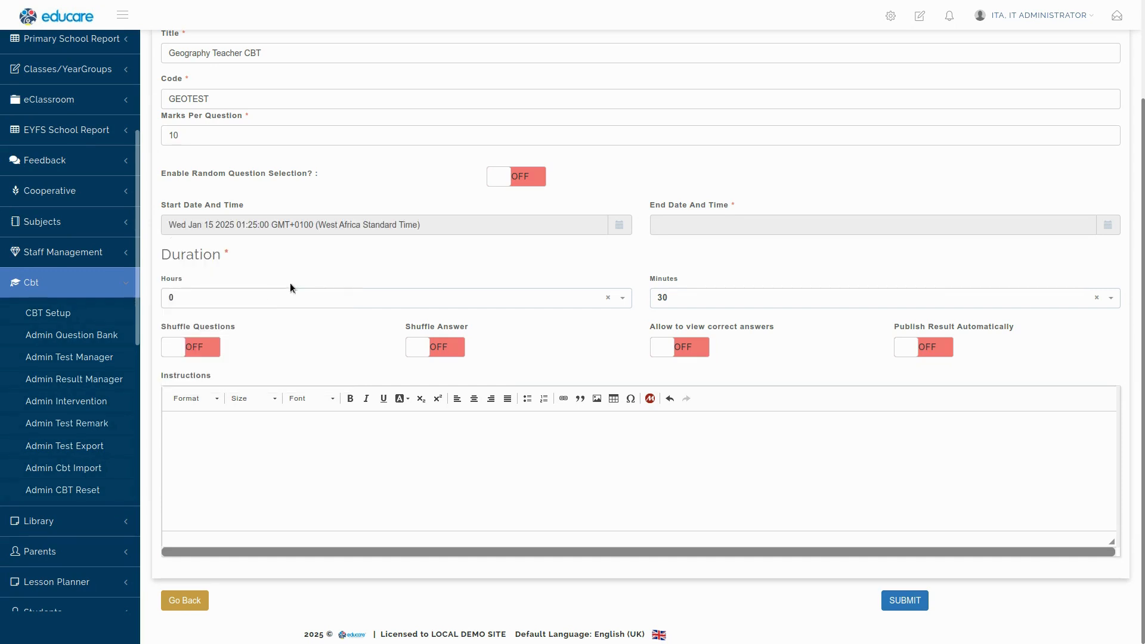
Set the test's end to January 16, 2025 at 5:25 AM and its duration hours to 1.
click(743, 217)
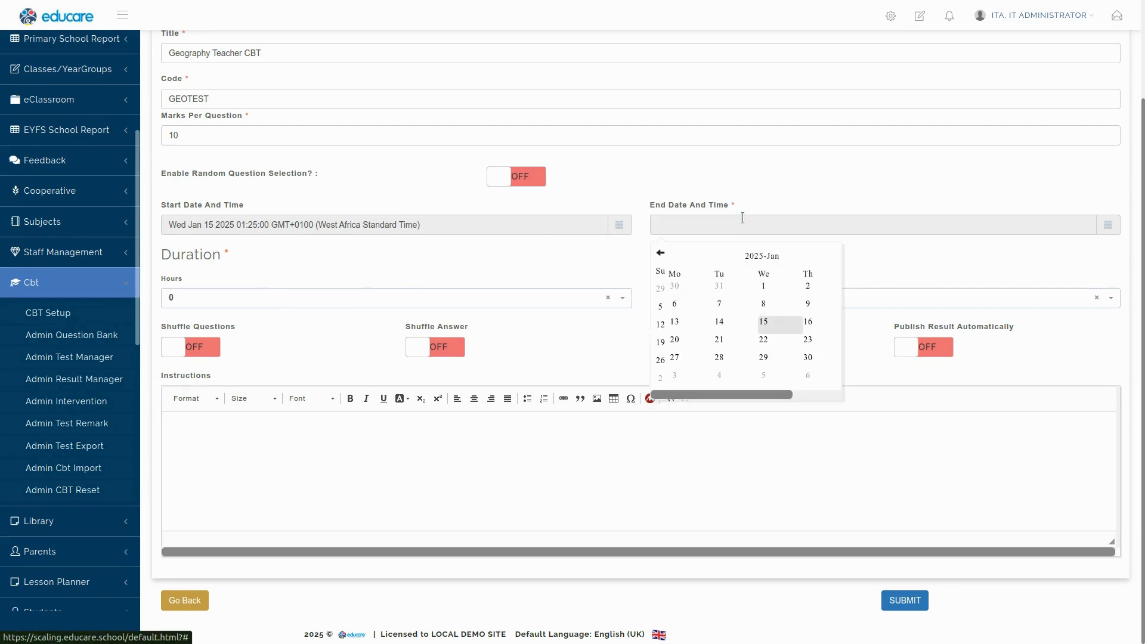
click(808, 322)
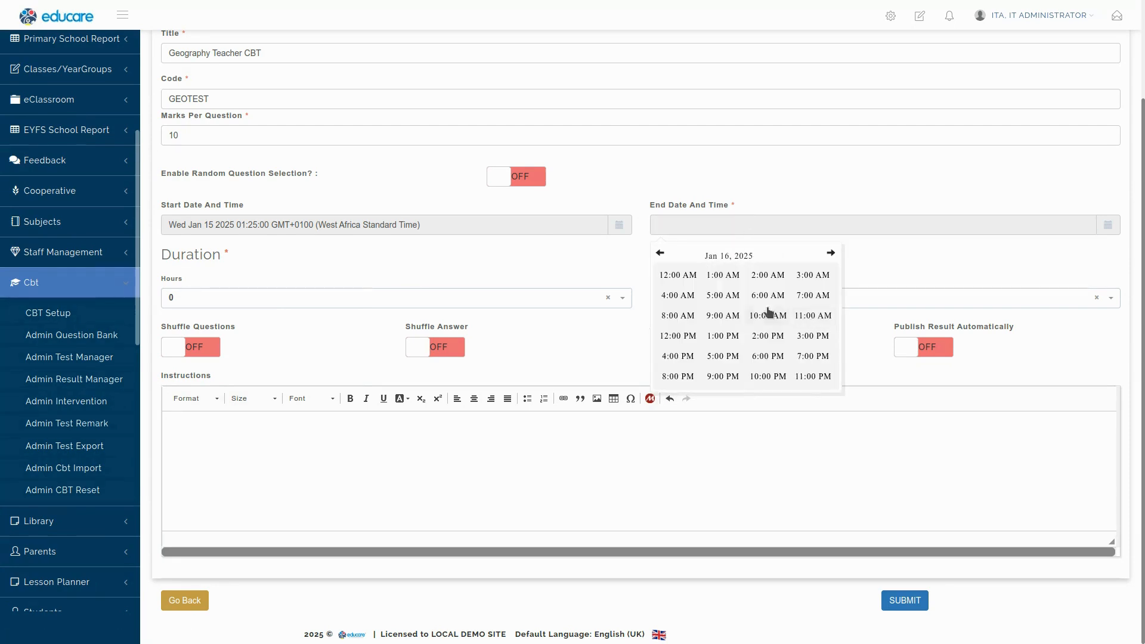
click(721, 296)
click(722, 297)
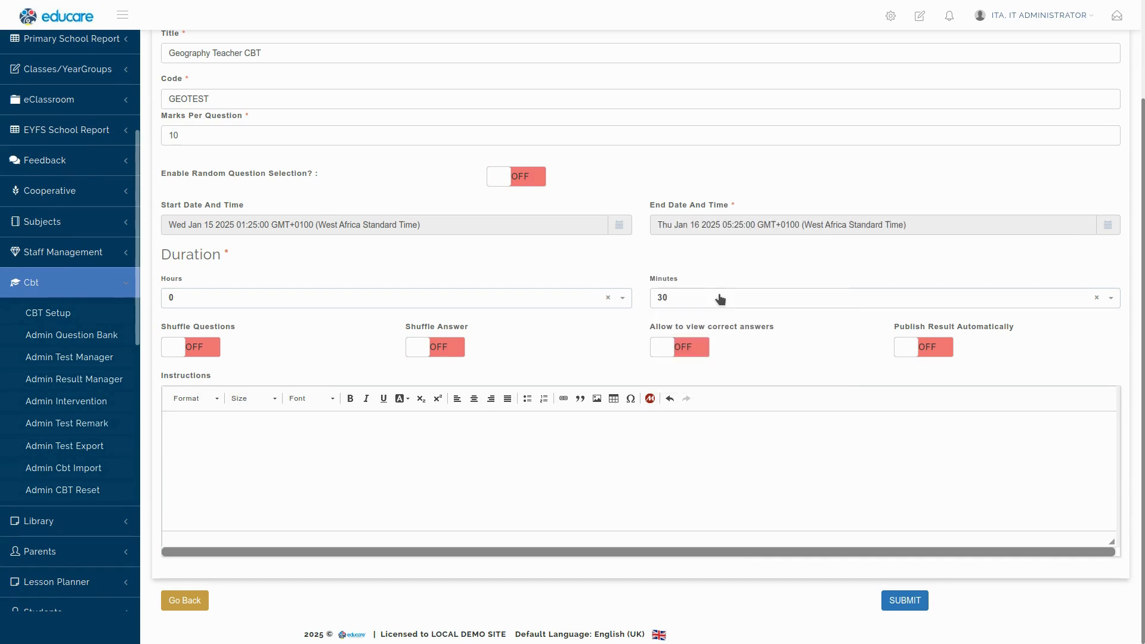
click(320, 304)
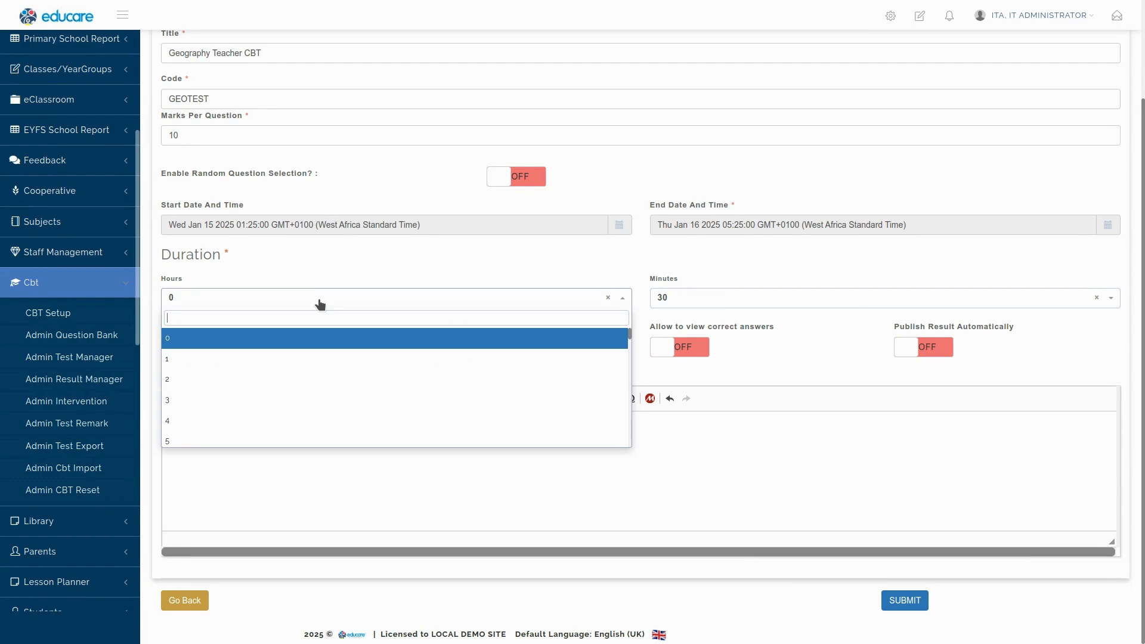
click(311, 361)
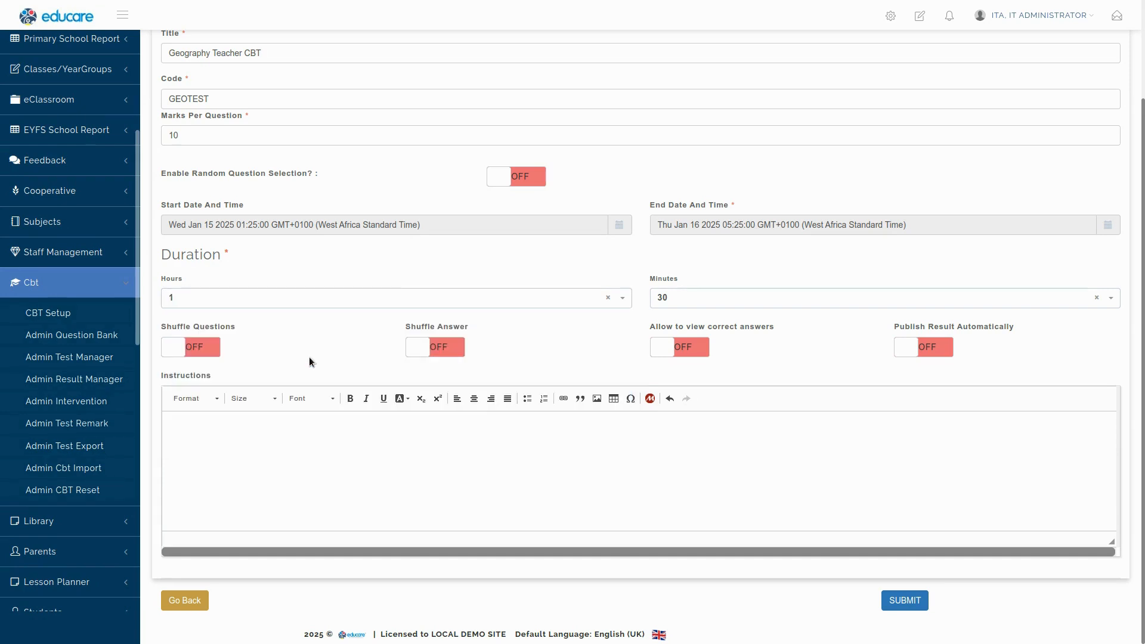
Set the test duration's minutes to 30 and turn on Shuffle Questions.
click(706, 309)
click(686, 385)
click(175, 351)
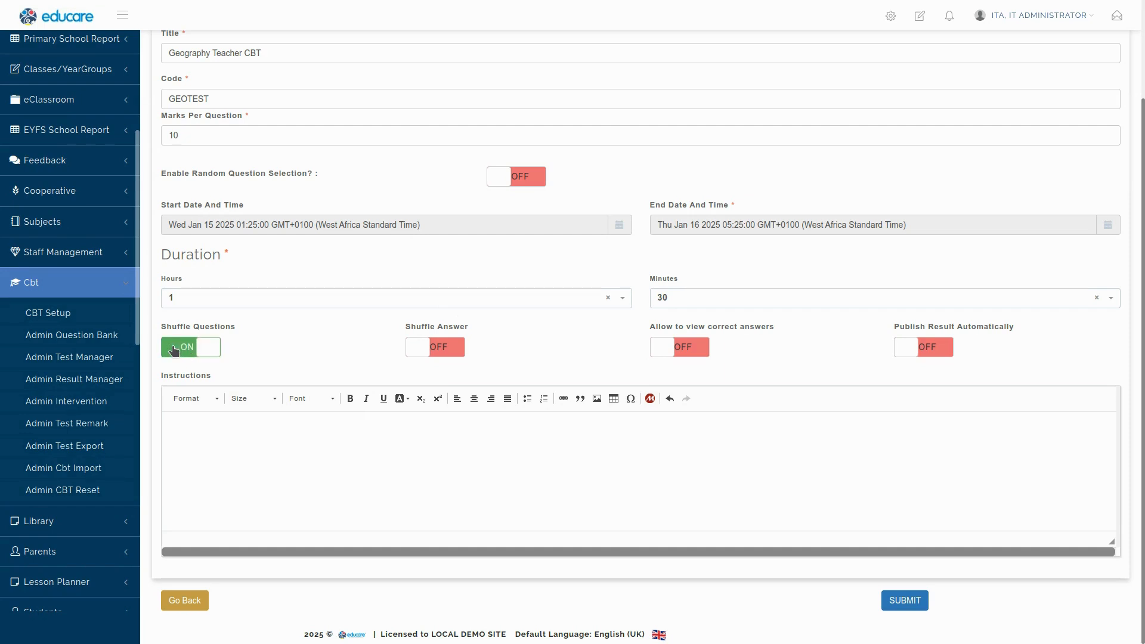
click(174, 350)
click(174, 350)
Try enabling Shuffle Answer for the test, and turn it back off.
click(427, 349)
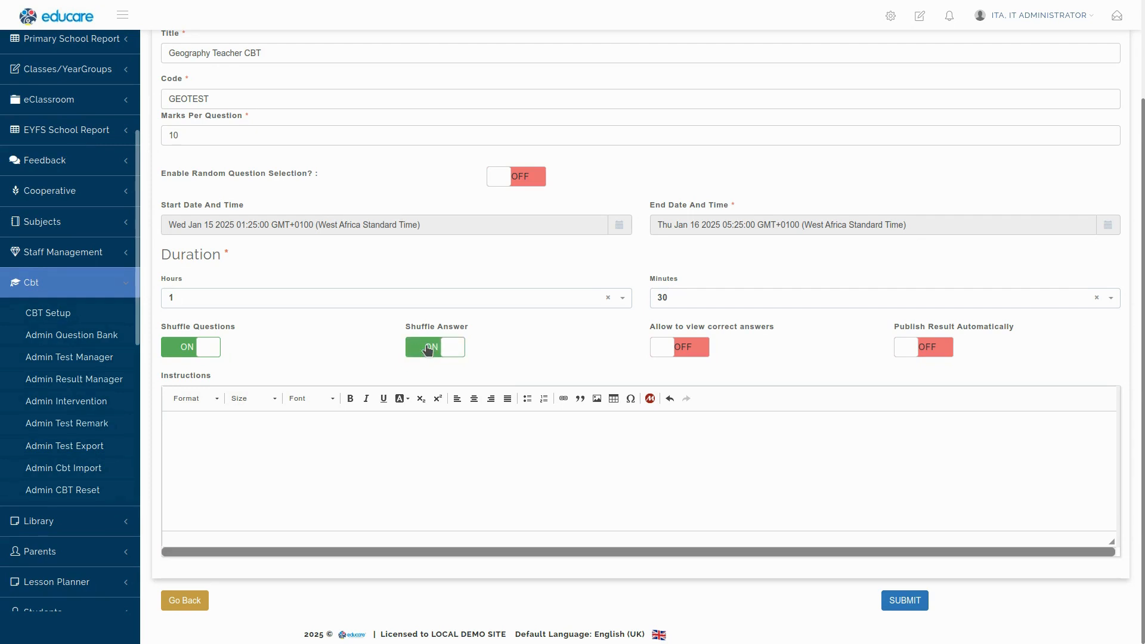
click(427, 349)
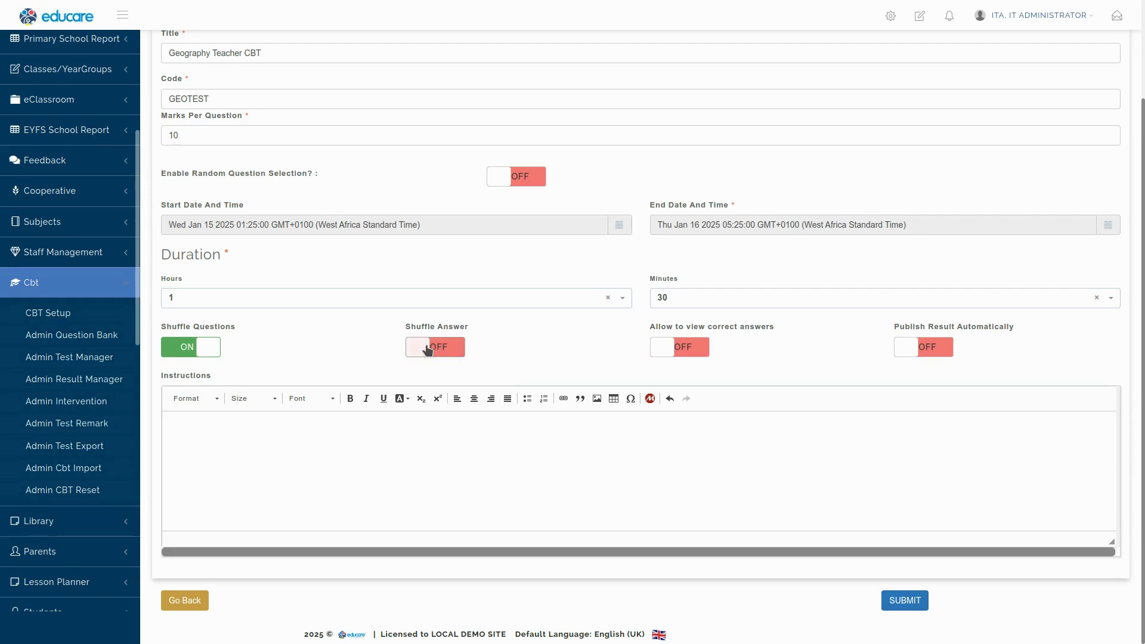
click(427, 349)
click(427, 349)
Try enabling the viewing of correct answers and automatic result publishing, and turn both back off.
click(692, 348)
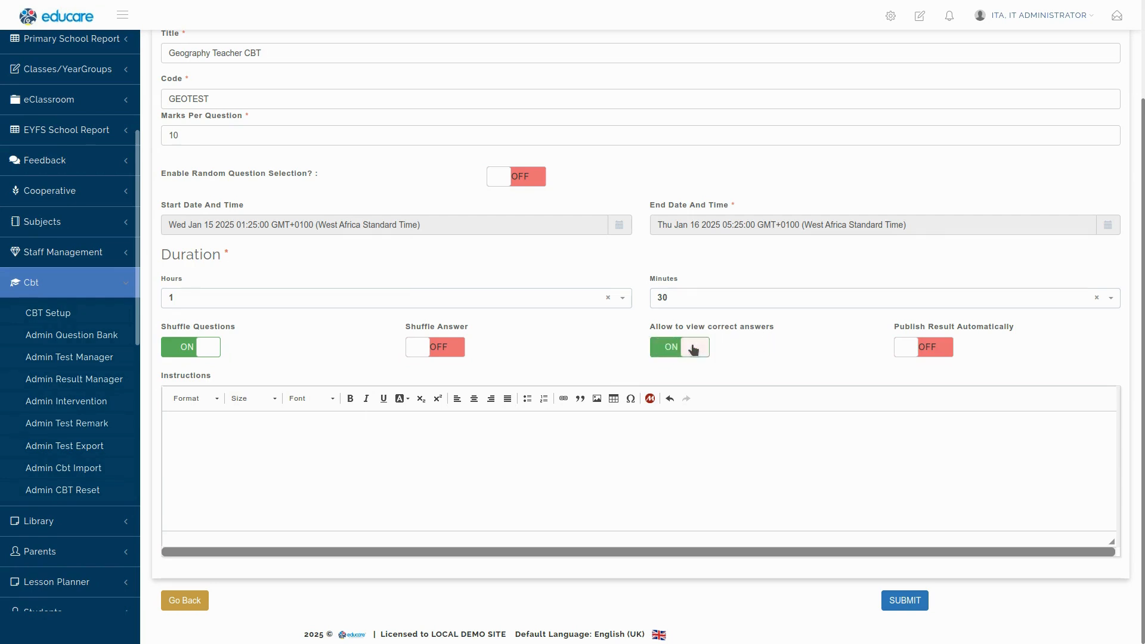
click(694, 348)
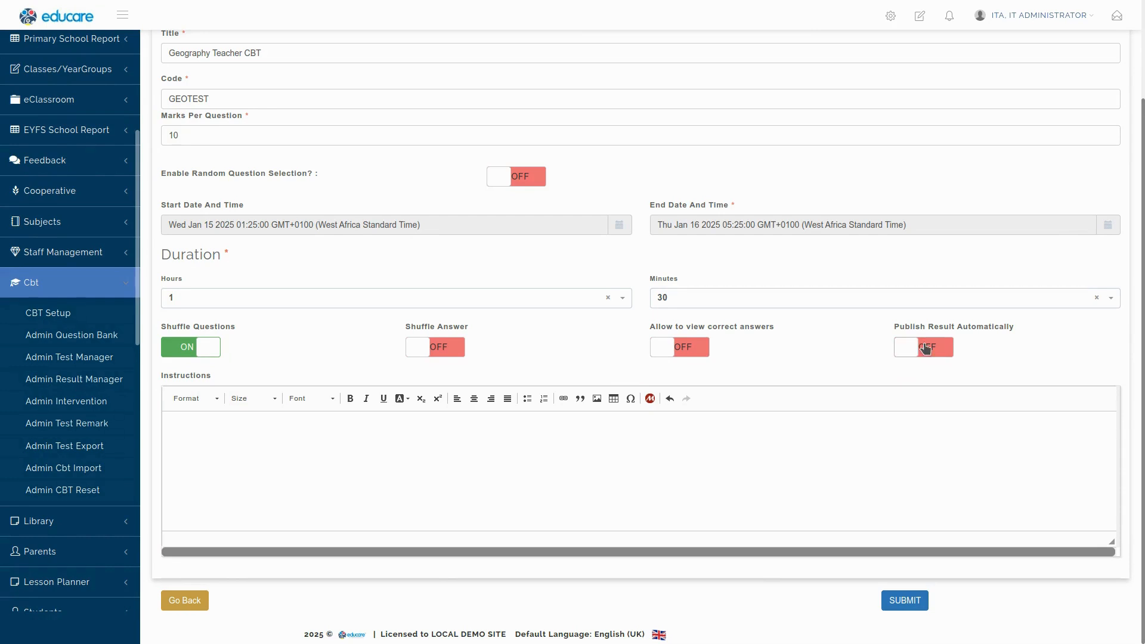
click(926, 348)
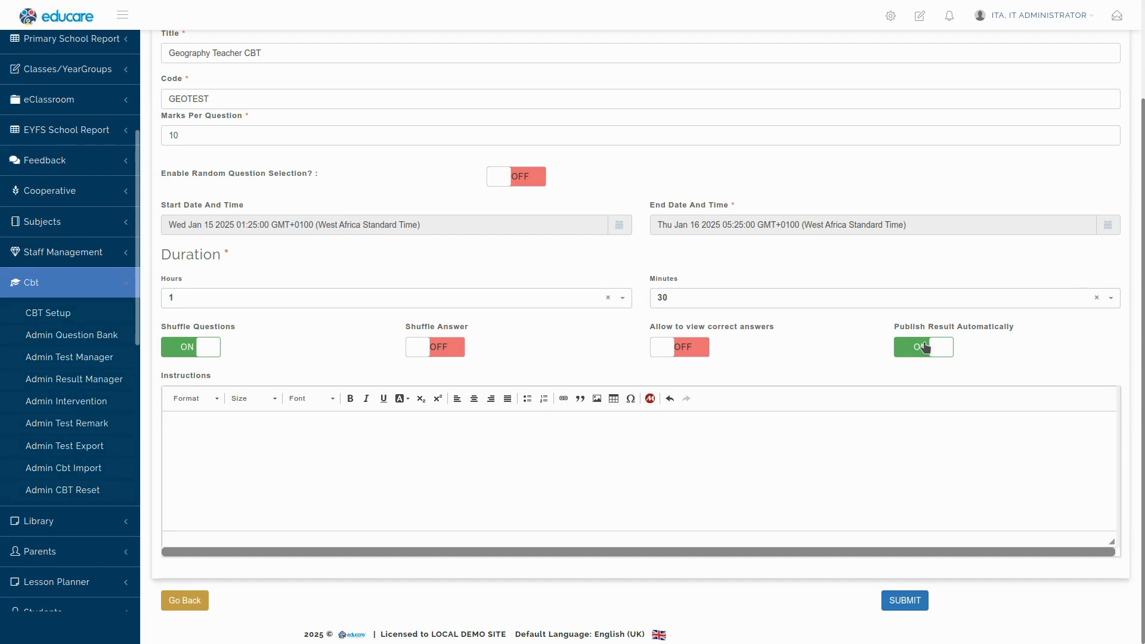
click(925, 347)
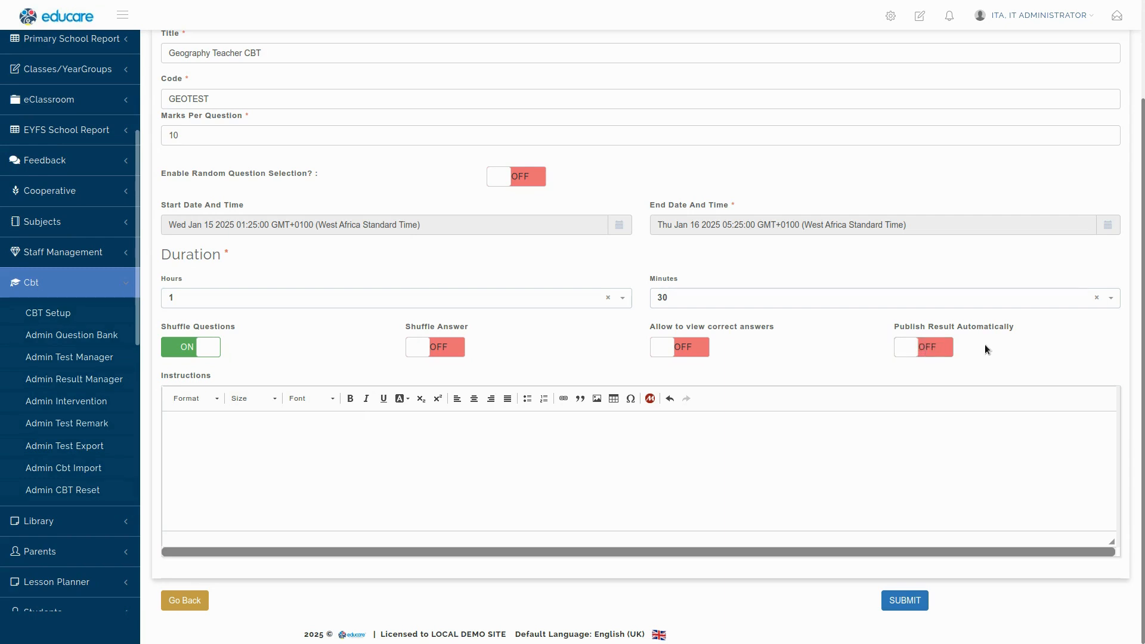
Enter the instructions "Answer all questions.", "Online test carries 40% of your evaluation." and "Best of luck!" as separate lines, and submit the test.
click(213, 424)
text(Answer all questions.)
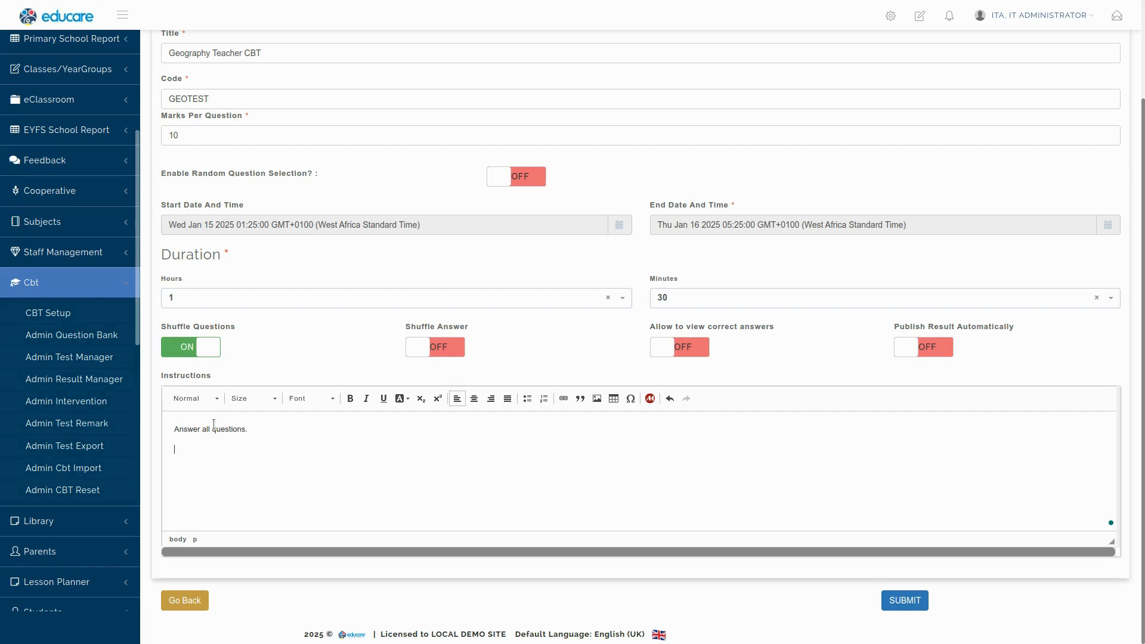
text(Online test carries 40% of your evaluation. Best of luck)
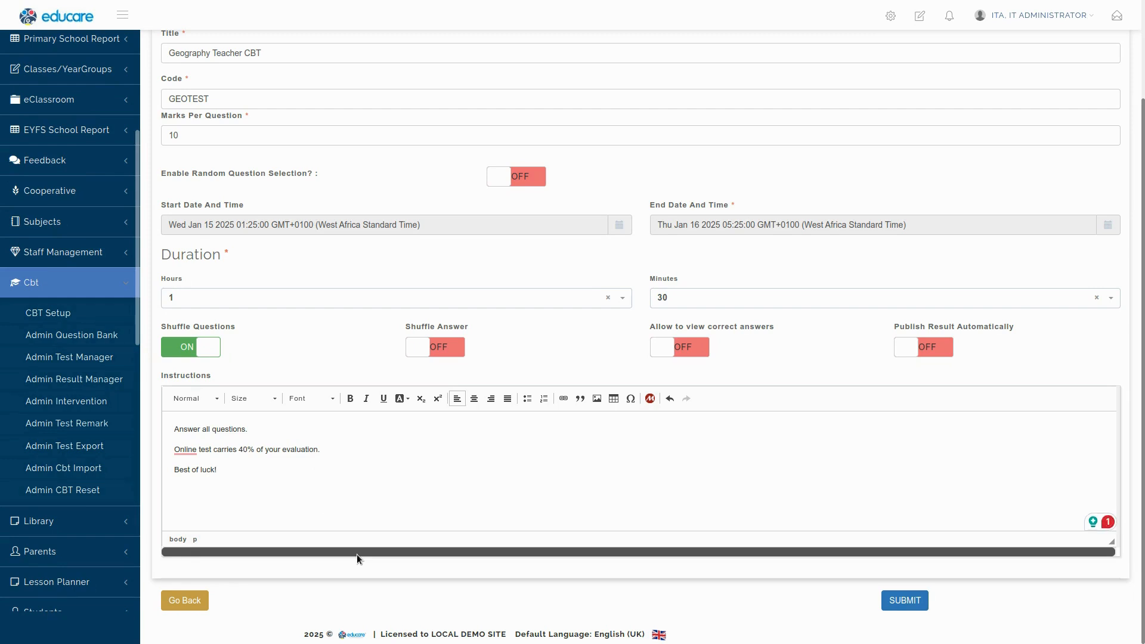
click(903, 599)
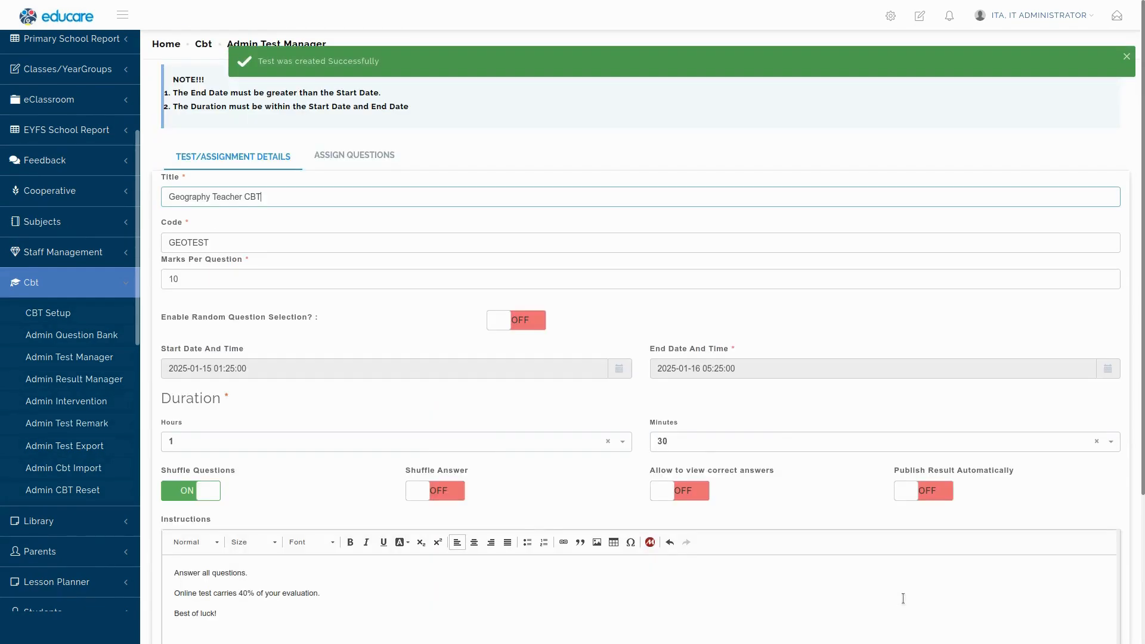
Open question assignment for the Geography Teacher CBT test and add the first four Child Safeguarding and Protection questions individually.
scroll(516, 456, down, 3)
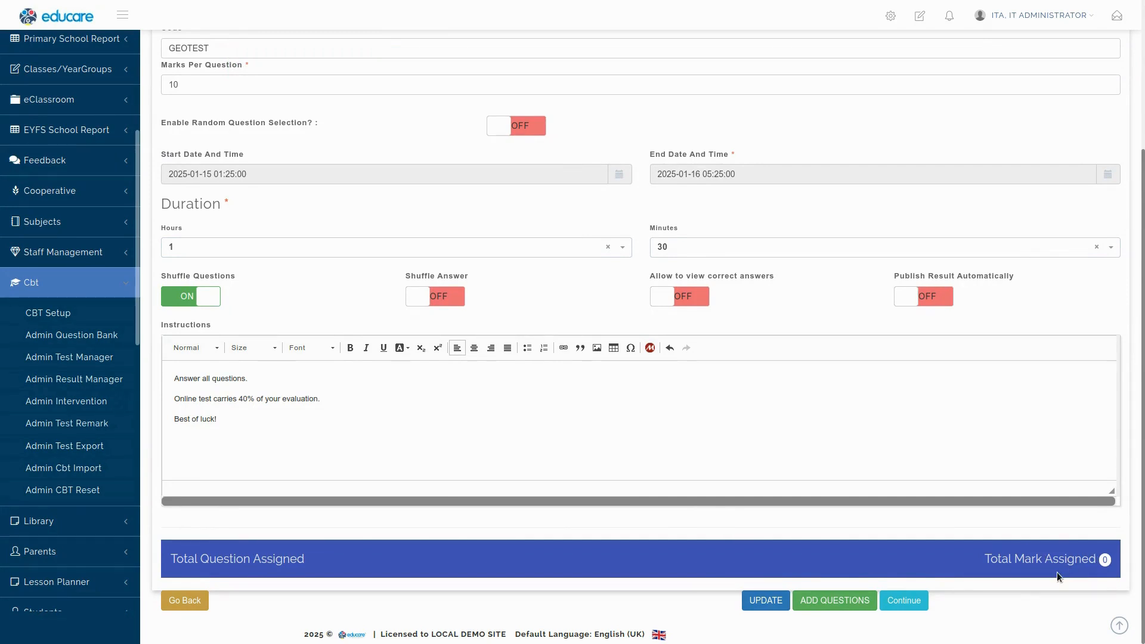
click(820, 602)
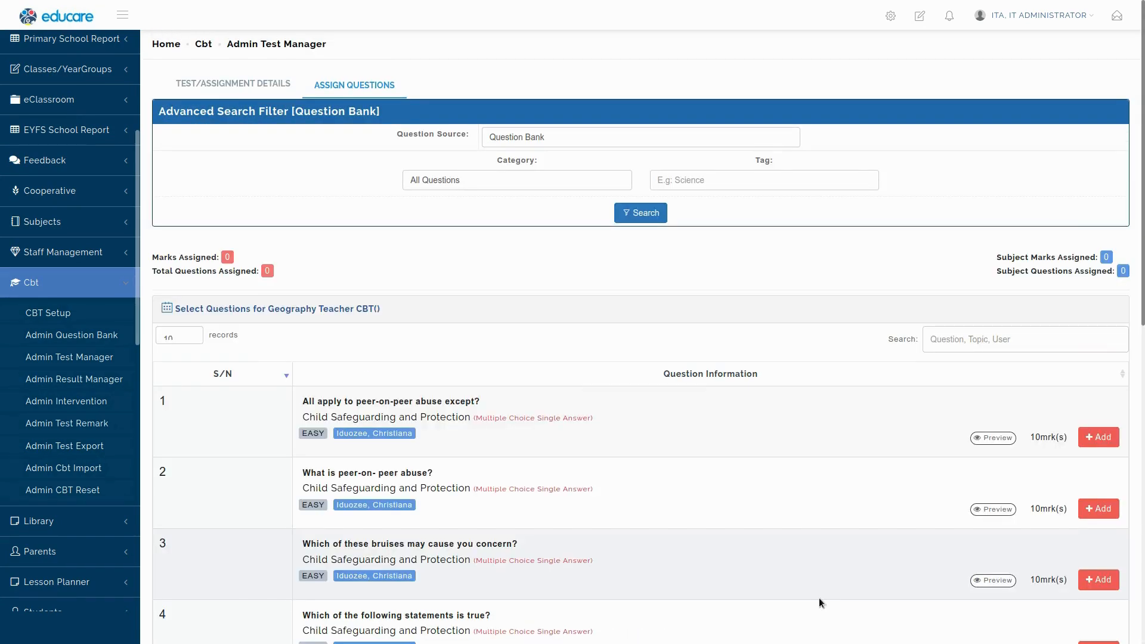
scroll(808, 582, down, 6)
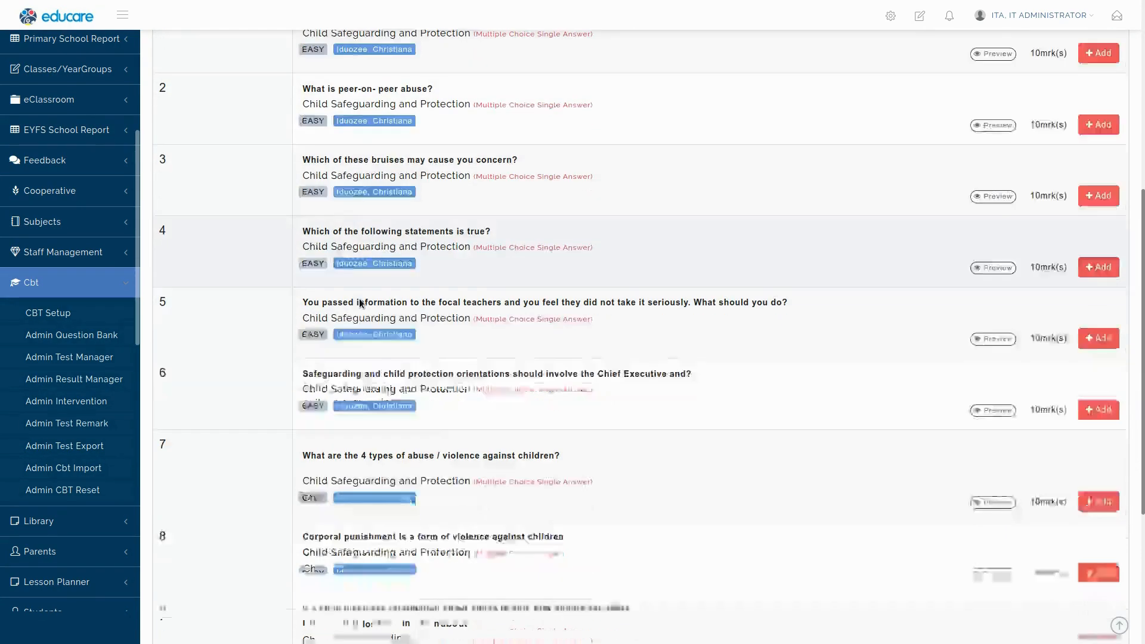
scroll(358, 435, down, 4)
scroll(792, 407, up, 6)
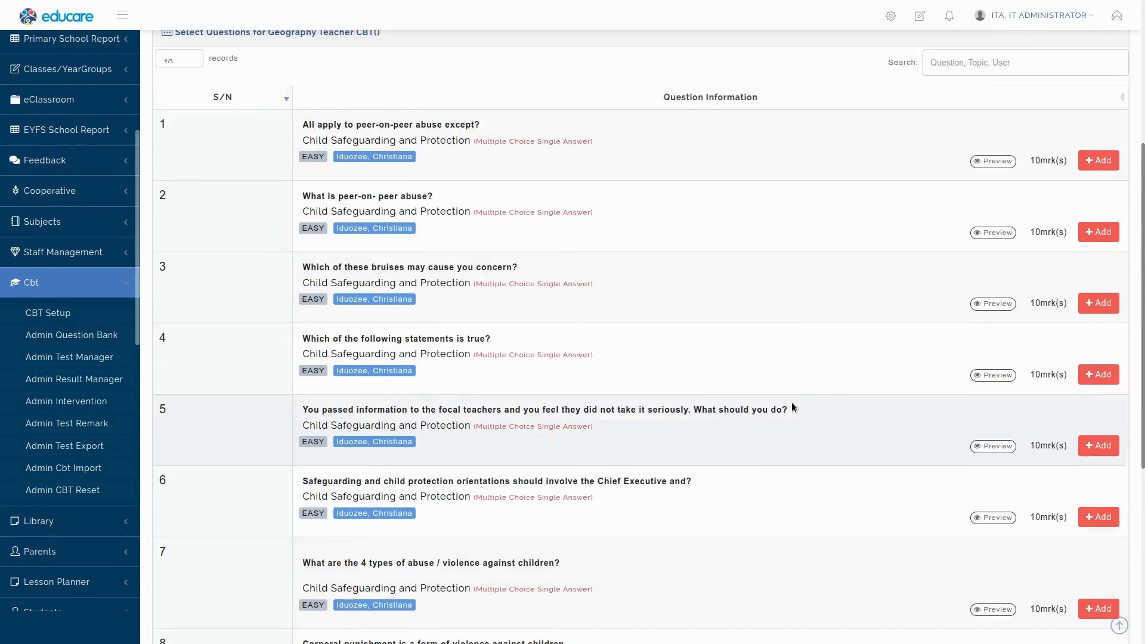
scroll(792, 402, up, 1)
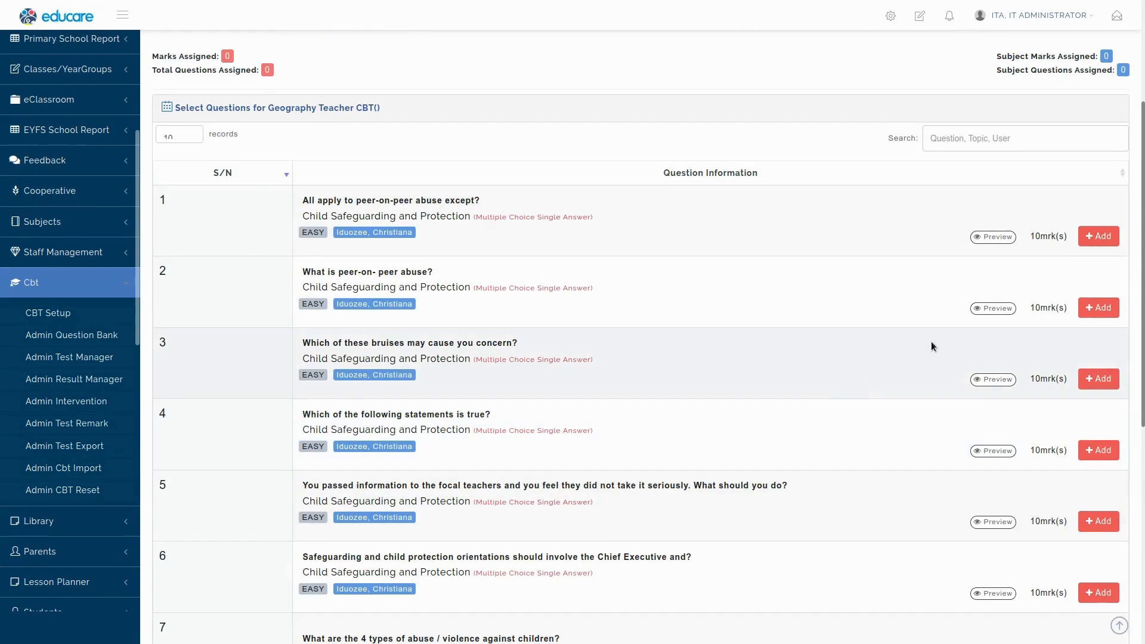
click(1095, 239)
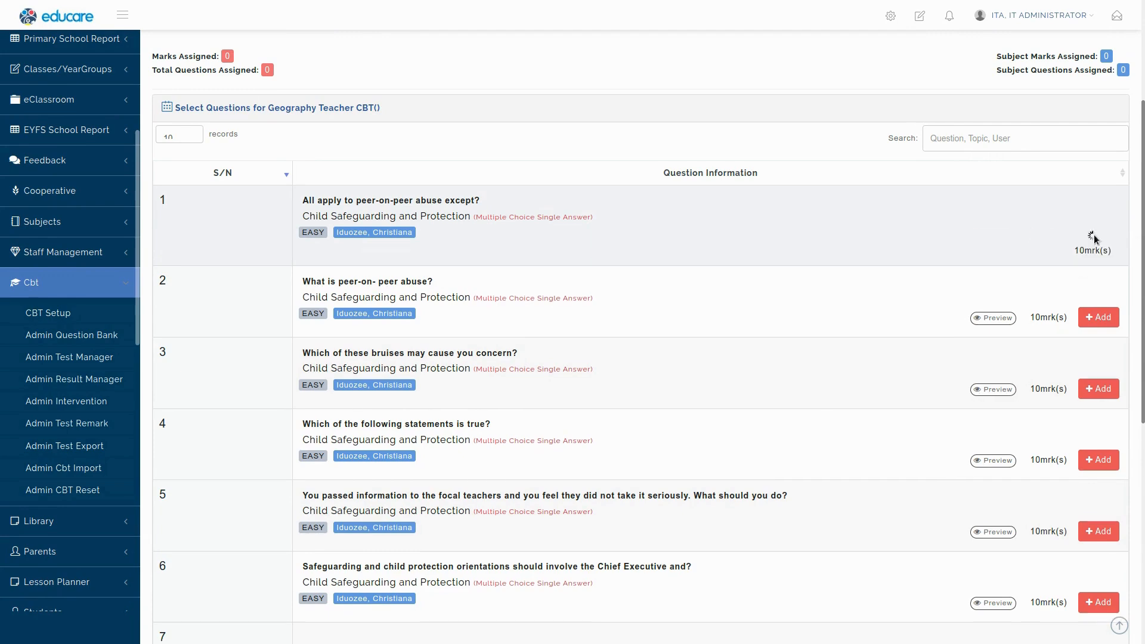
click(1098, 308)
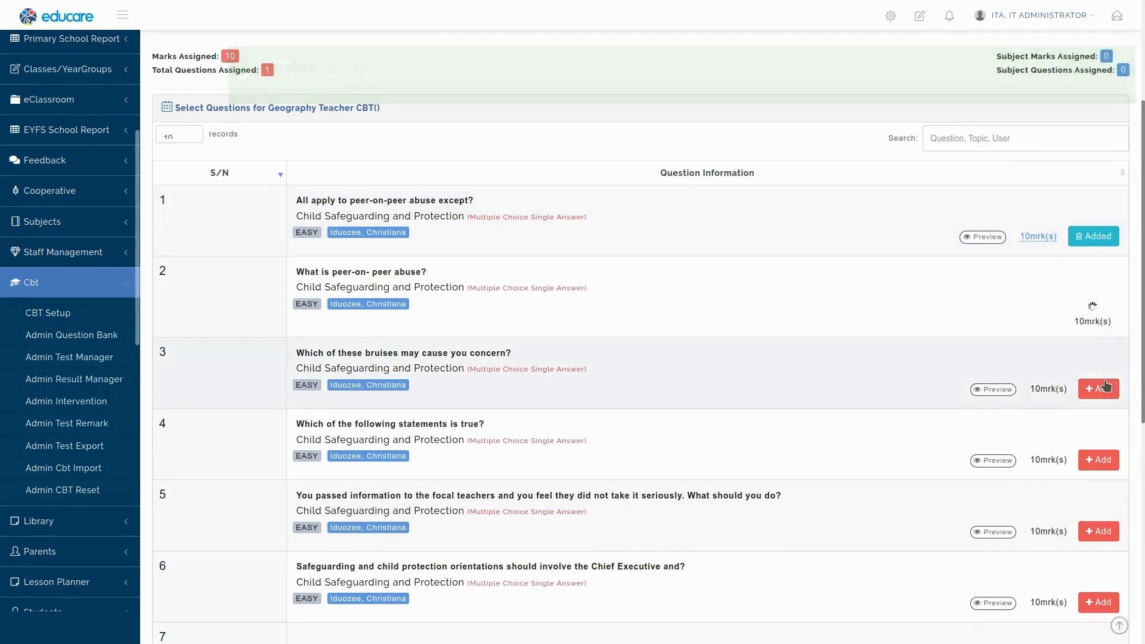
click(1099, 379)
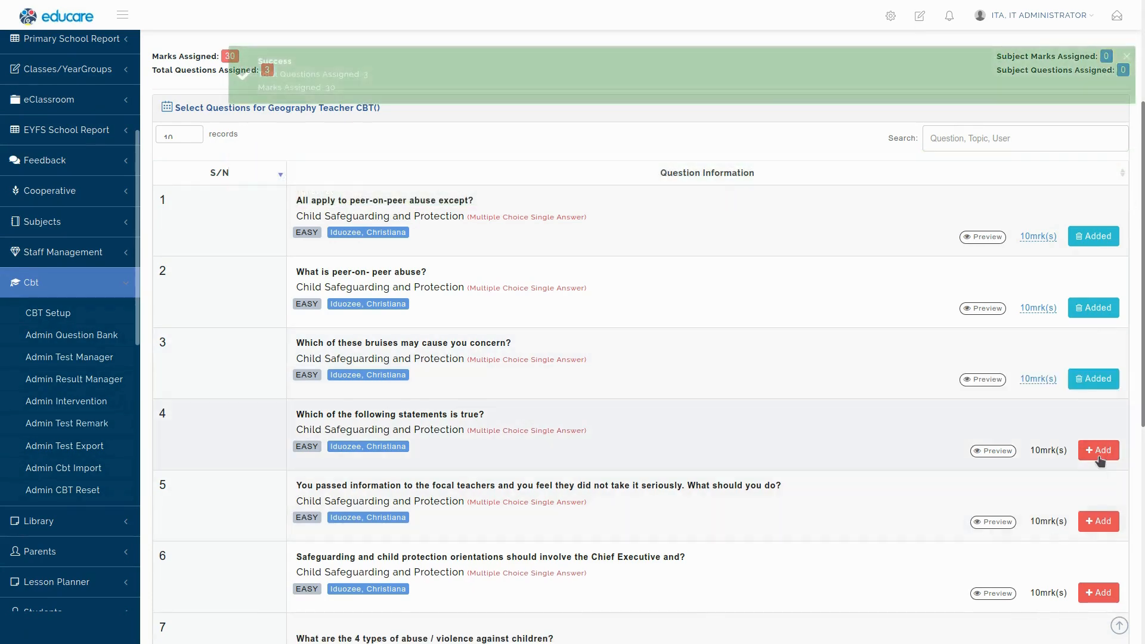
click(1098, 451)
Add all questions in the current filter to the test at once and confirm the addition.
scroll(907, 442, down, 3)
scroll(900, 440, down, 5)
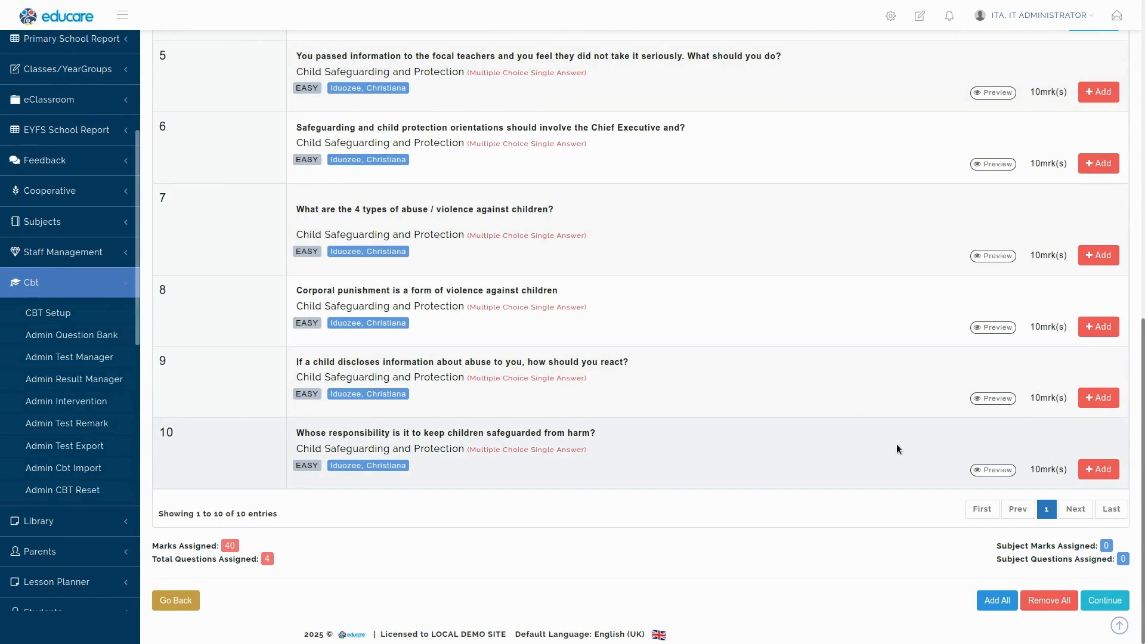
click(997, 601)
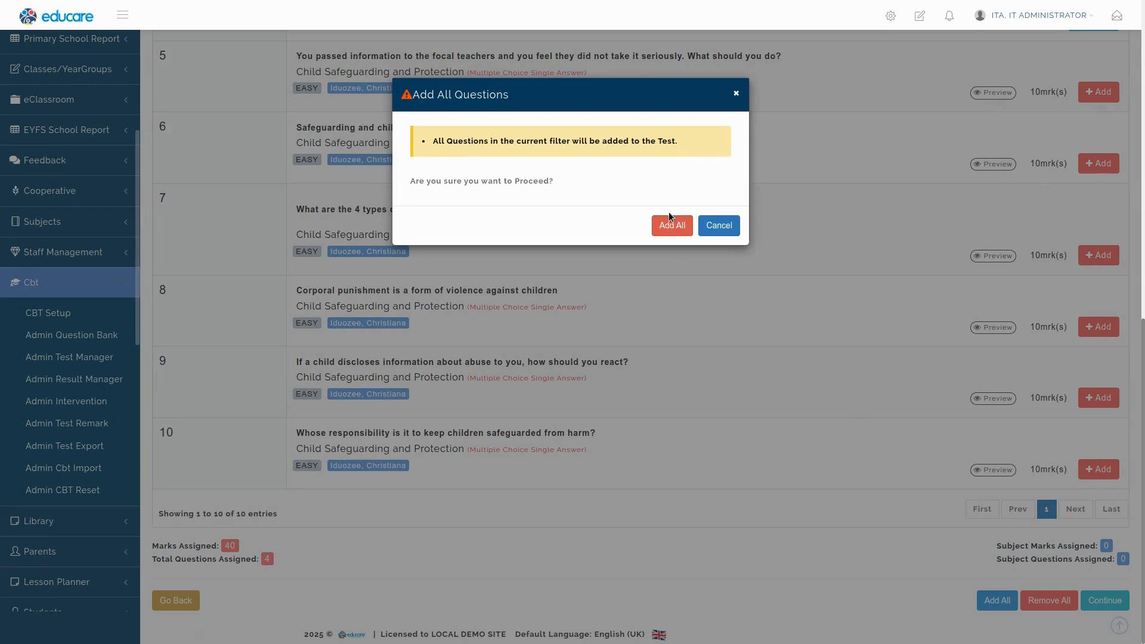
click(670, 219)
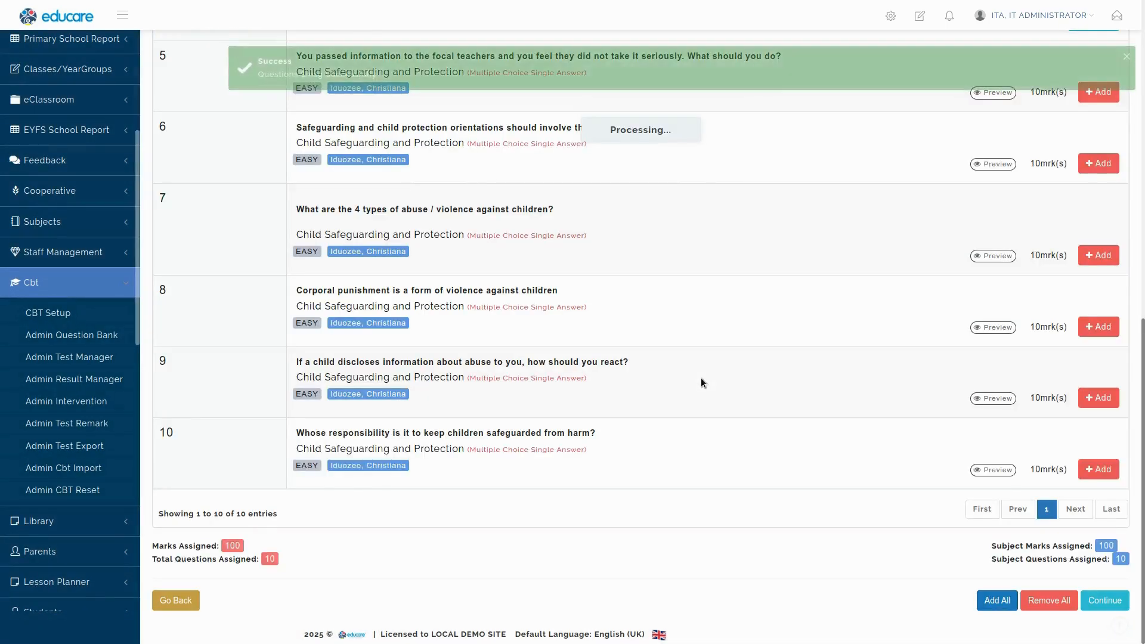
Check the added questions and the assigned question and mark totals, and continue back to the test details.
scroll(574, 280, up, 1)
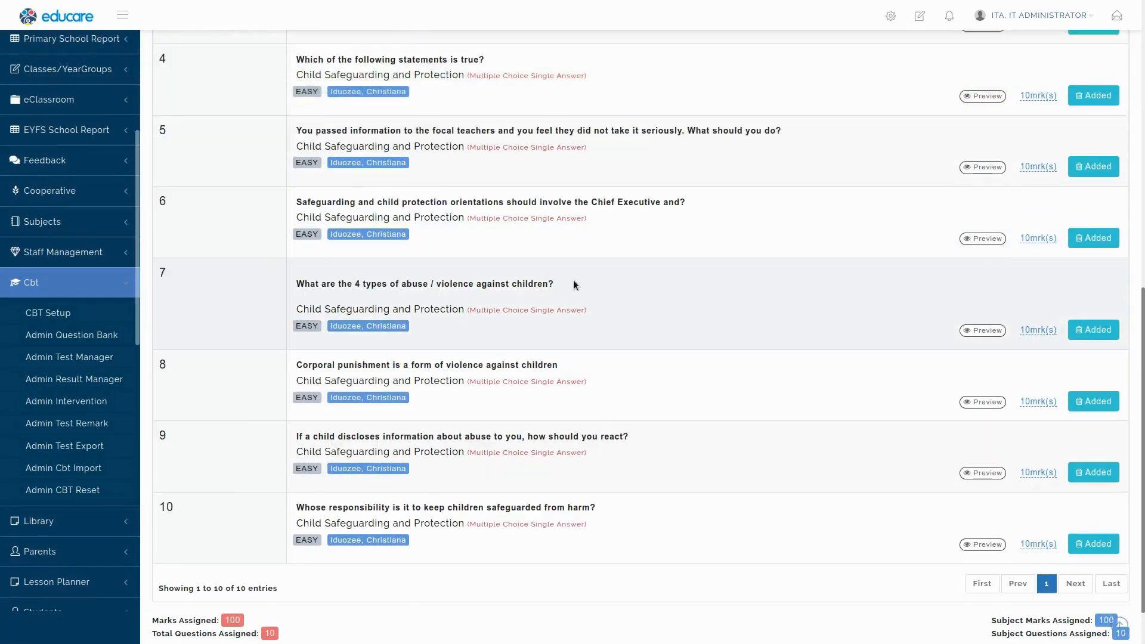
scroll(574, 282, up, 3)
scroll(573, 284, down, 4)
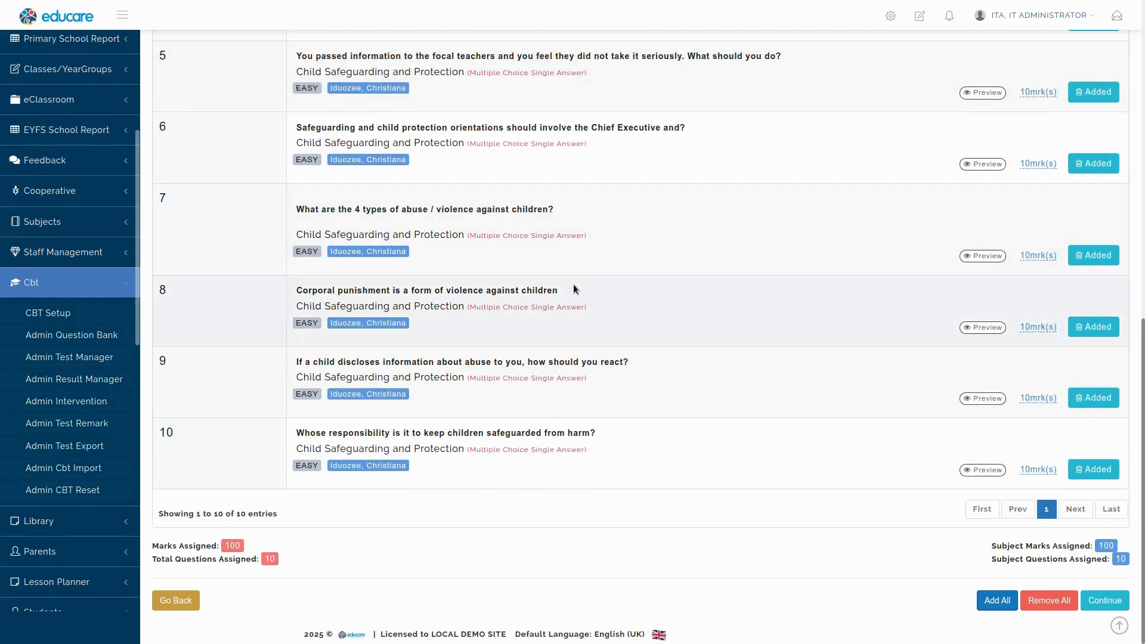
double_click(263, 560)
triple_click(231, 546)
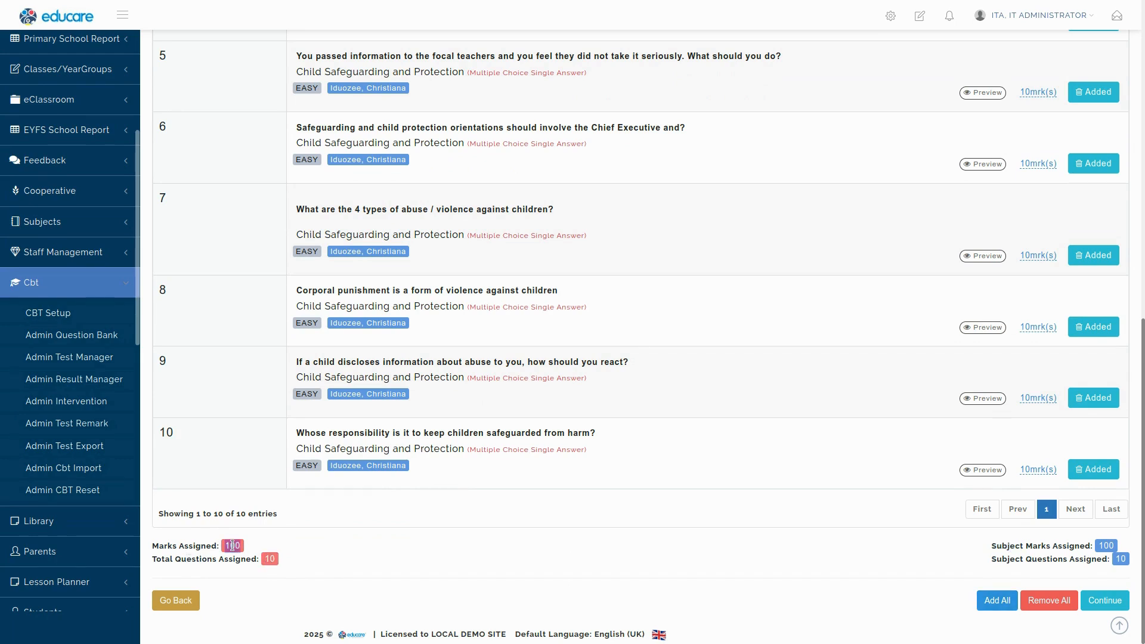
click(319, 542)
click(1107, 600)
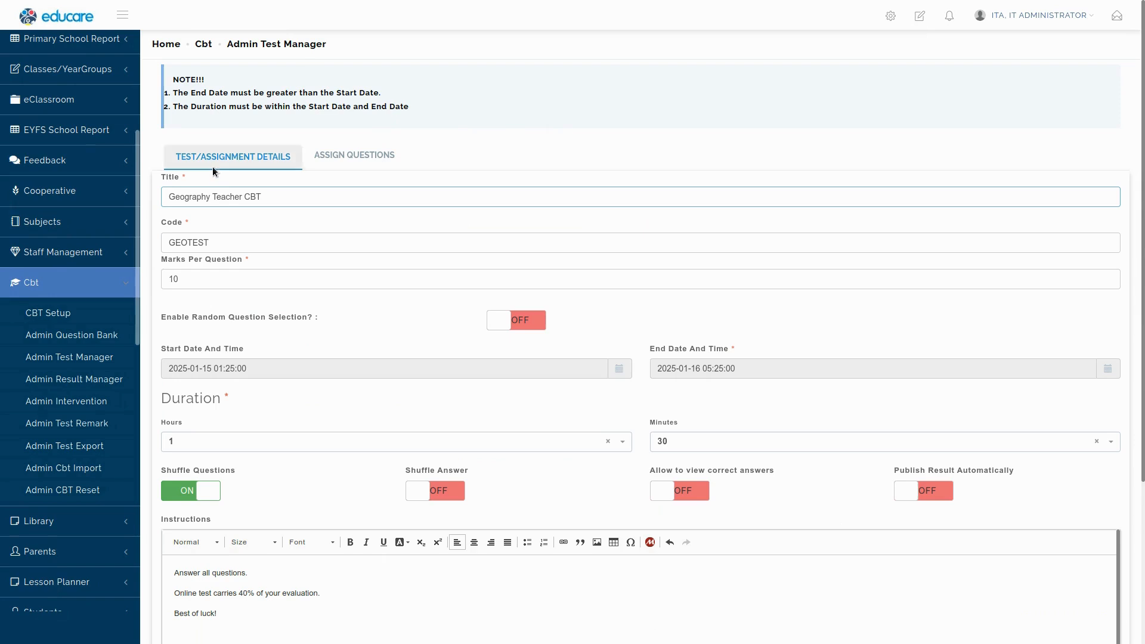
scroll(232, 217, down, 4)
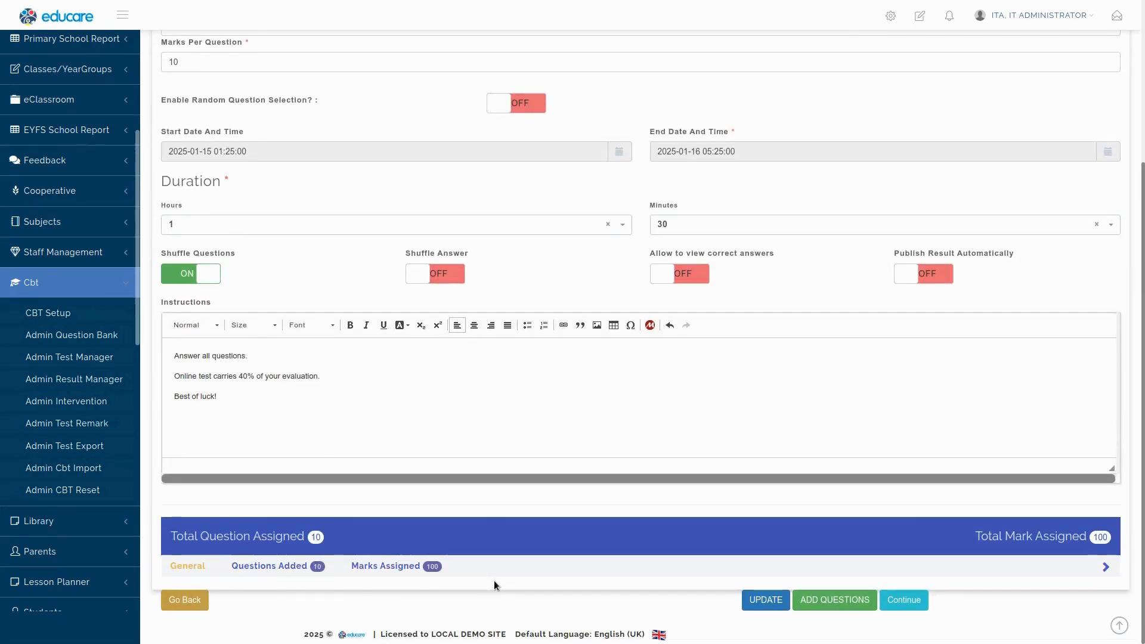
List the General tests in Admin Test Manager and start a preview of the Geography Teacher CBT test.
click(69, 357)
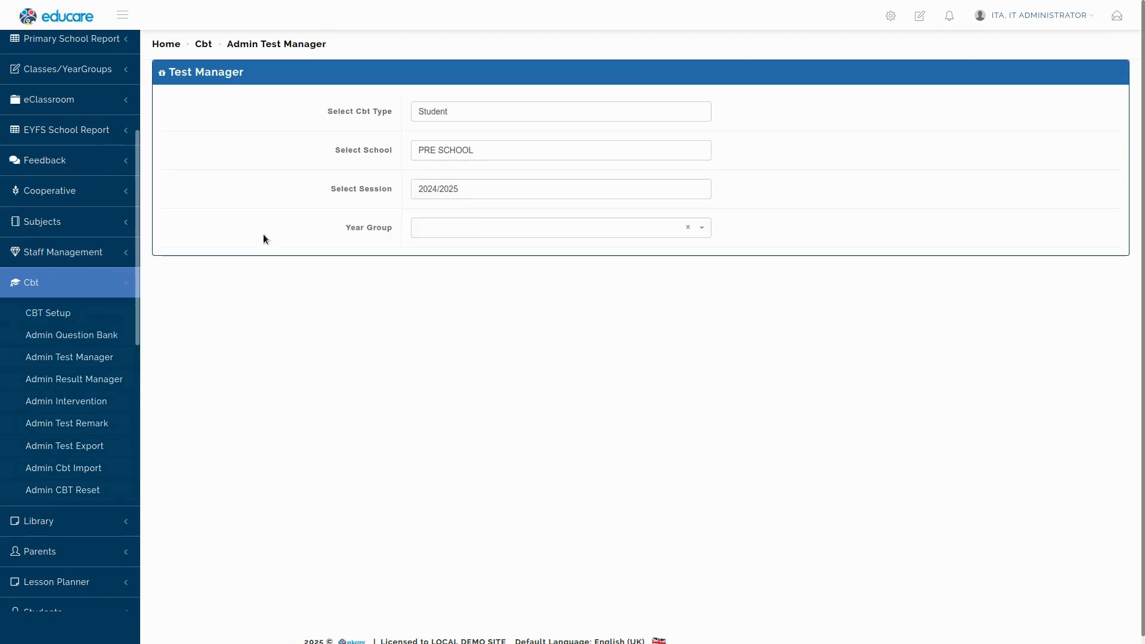
click(460, 116)
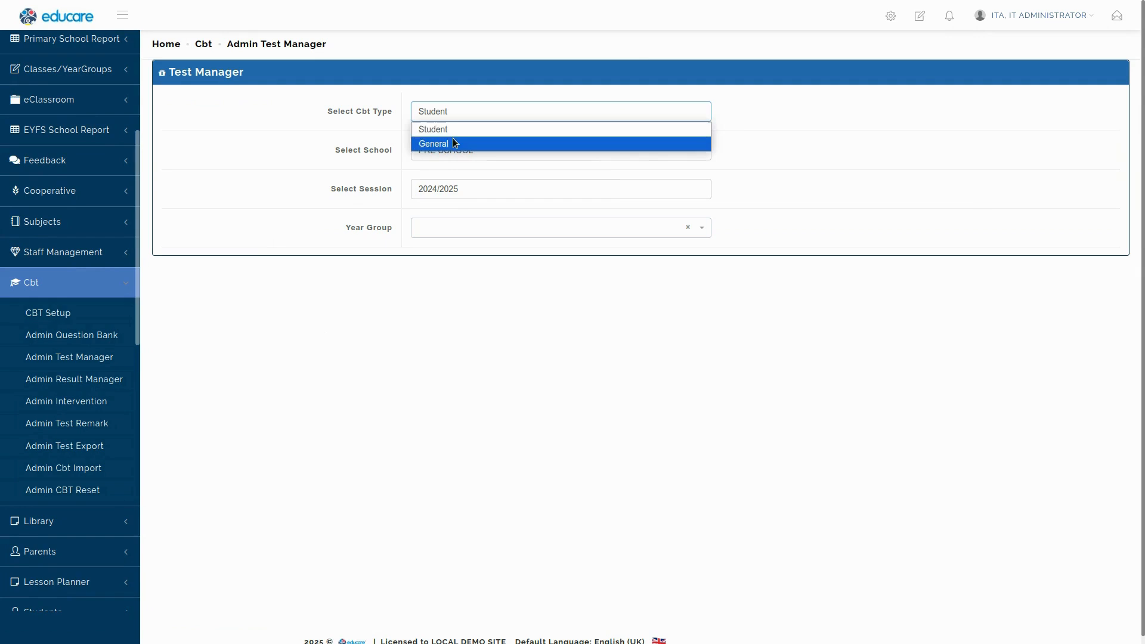
click(460, 143)
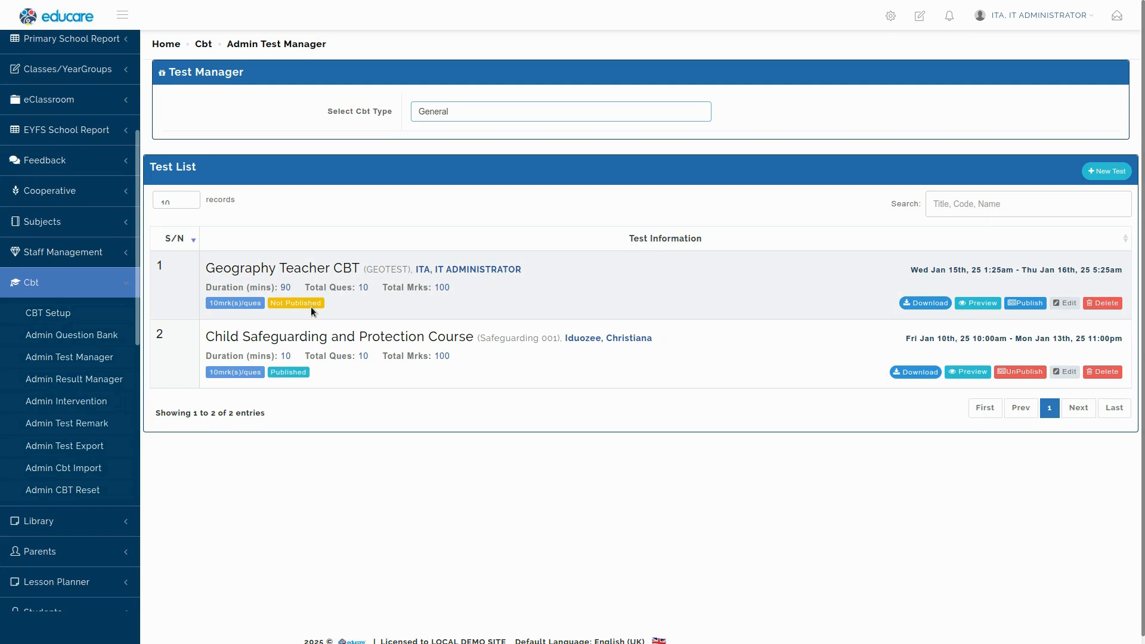
click(984, 304)
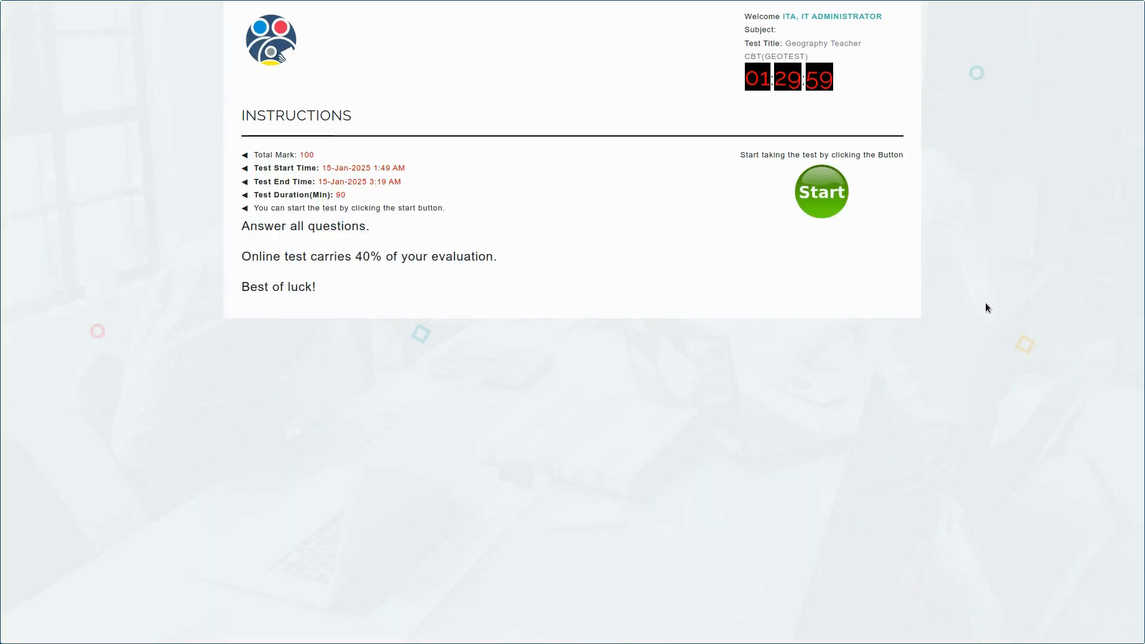
click(828, 197)
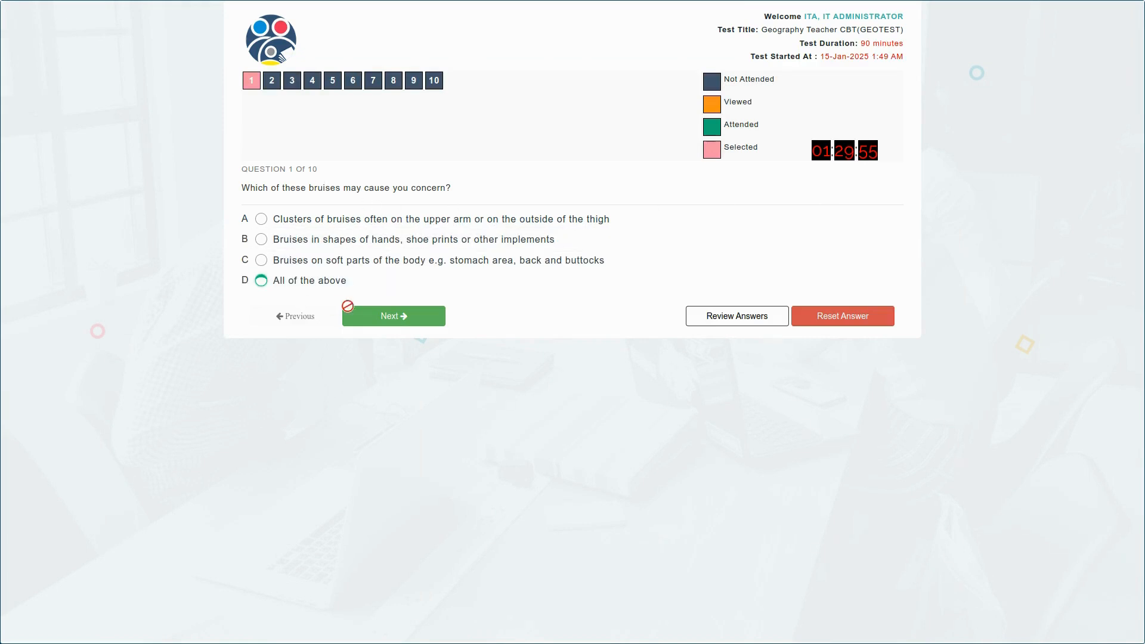
Answer preview question 1 with "All of the above" and question 2 with "Everyone", and go on past question 3 after answering it.
click(322, 285)
click(388, 319)
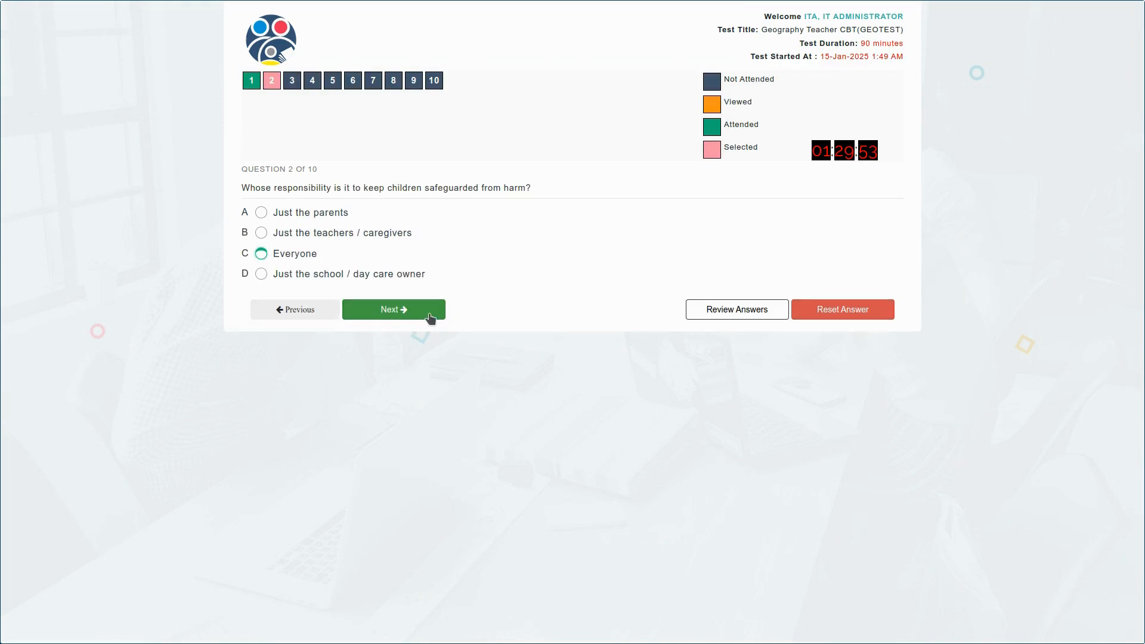
click(332, 263)
click(393, 310)
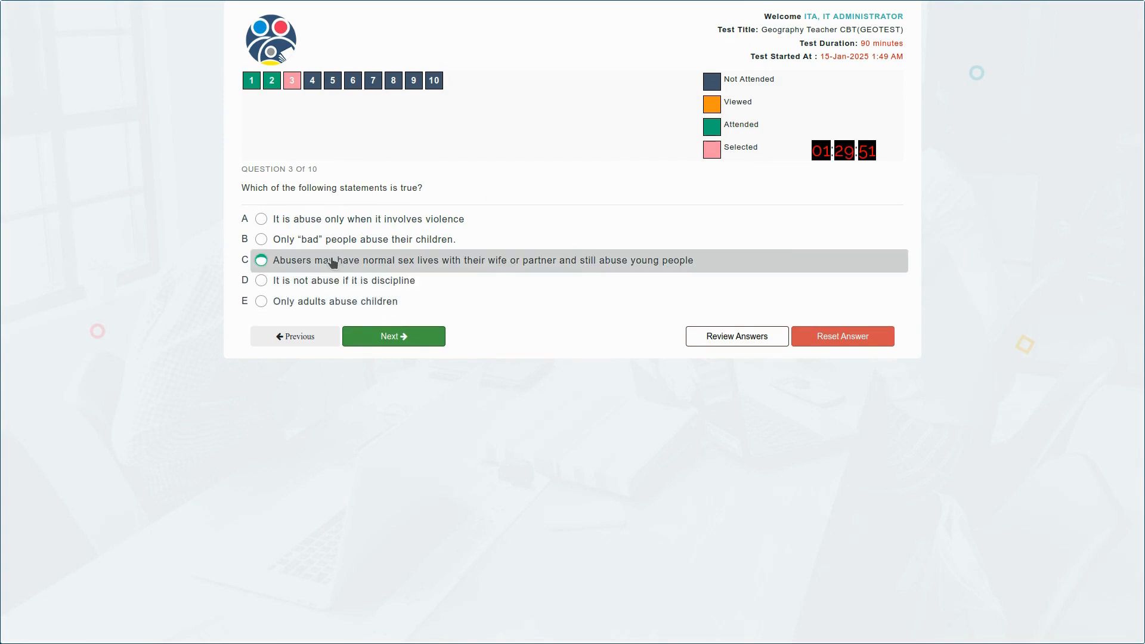
click(409, 334)
Answer preview question 4 with "Child neglect" and question 5 with "Harmful experience that subjects someone to abuse".
click(339, 297)
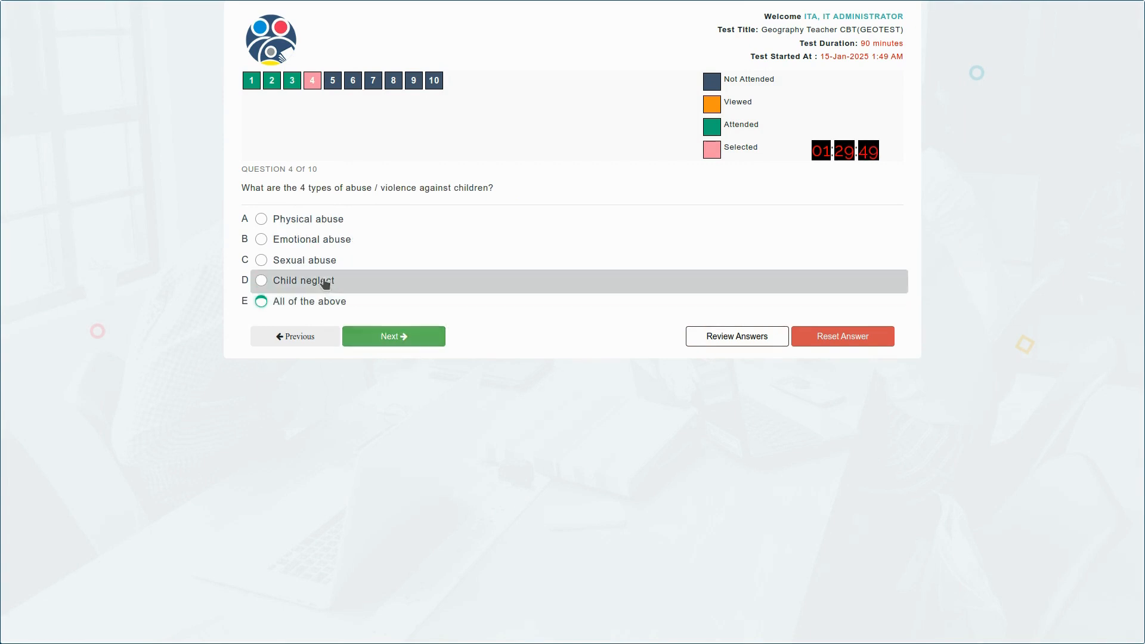
click(325, 283)
click(418, 338)
click(260, 239)
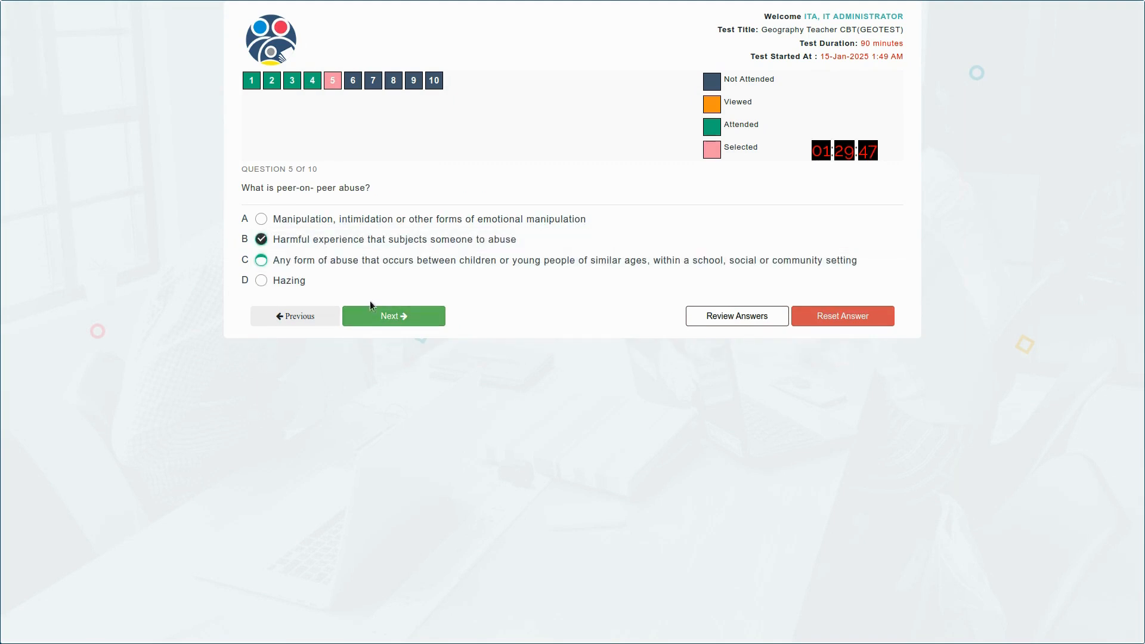
Answer preview question 6 with "Report to School Management directly for advice", then answer question 7 and continue to question 8.
click(375, 313)
click(261, 240)
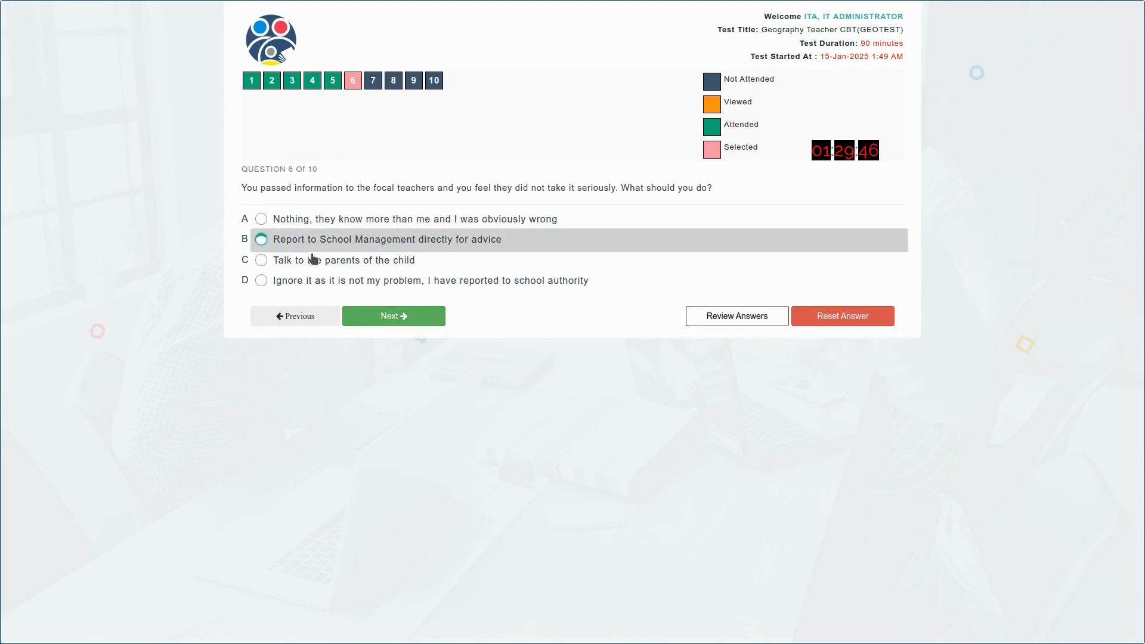
click(392, 323)
click(324, 282)
click(390, 306)
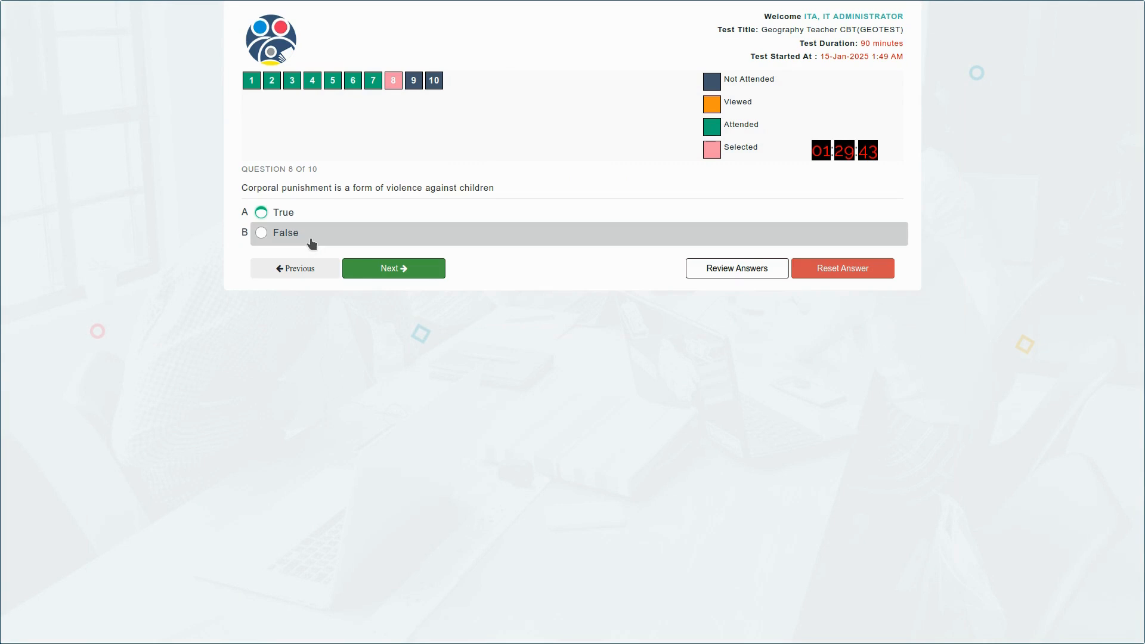
Answer preview question 8 with "False", question 9 with "Bullying and cyberbullying" and question 10 with "Stay calm, listen and reassure the child that they were right to tell you".
click(316, 241)
click(379, 269)
click(327, 239)
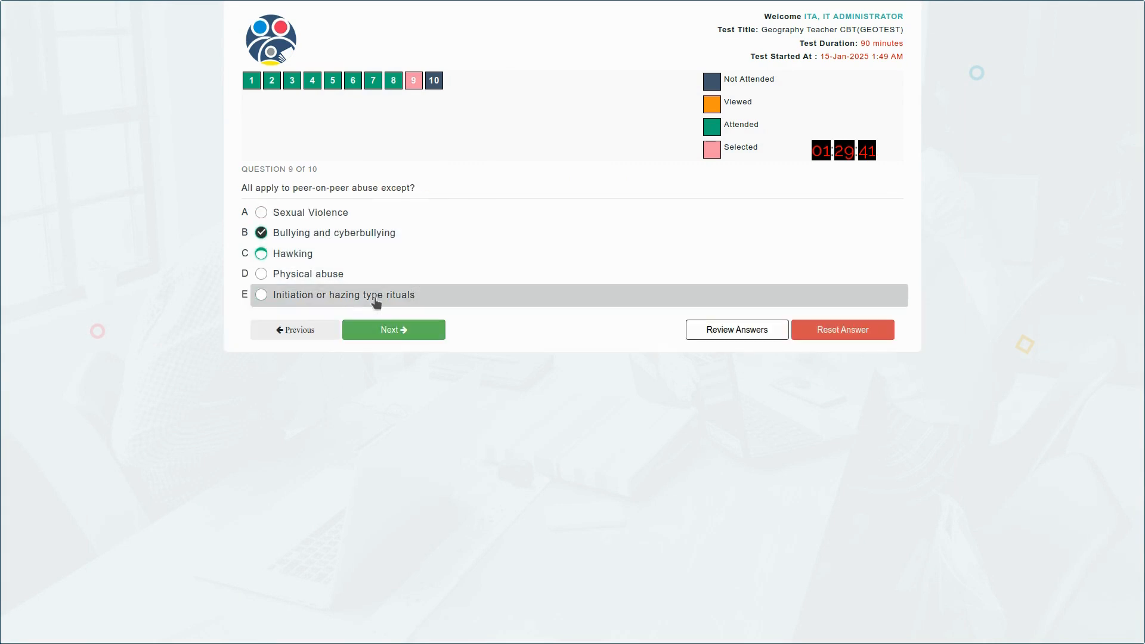
click(392, 327)
click(324, 259)
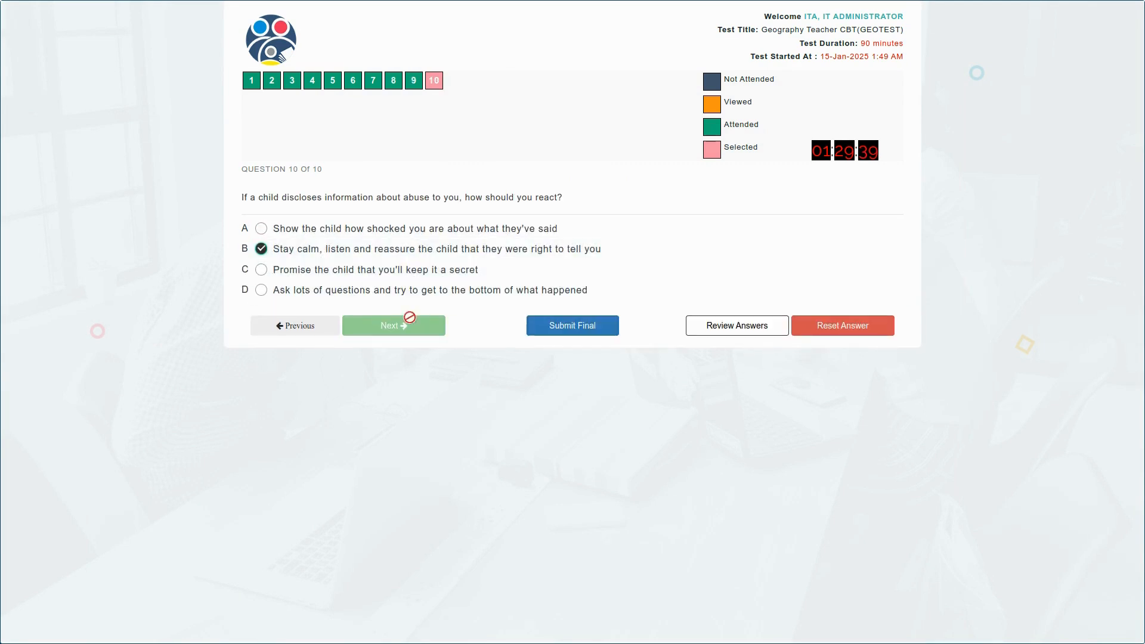
Submit the completed preview test, confirm ending it, and return from the result summary to the test list.
click(582, 324)
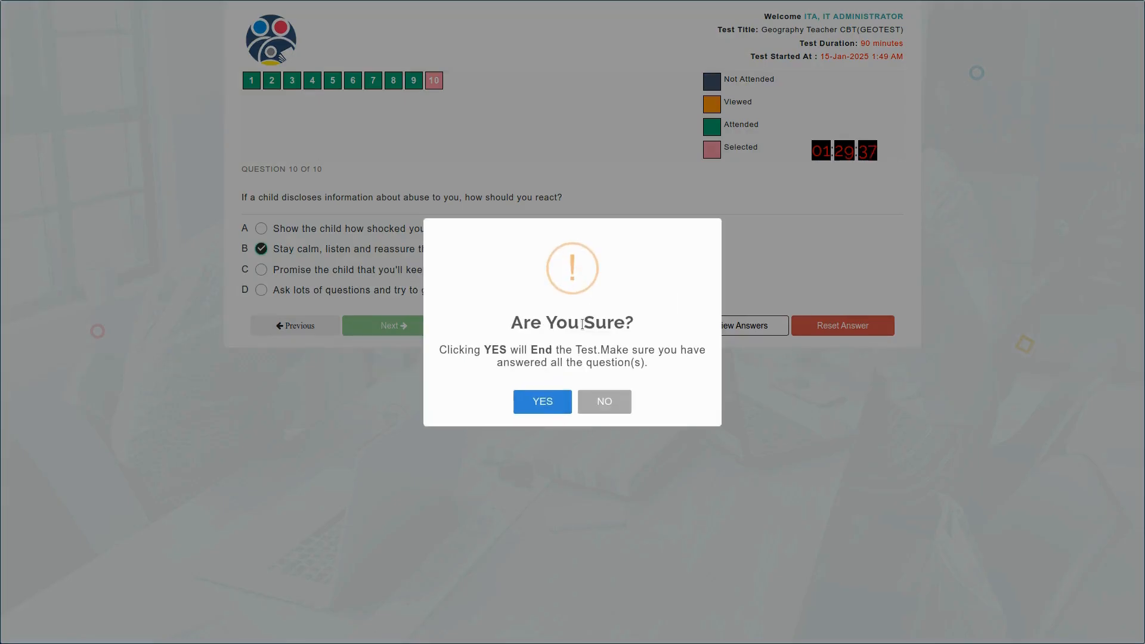
click(541, 405)
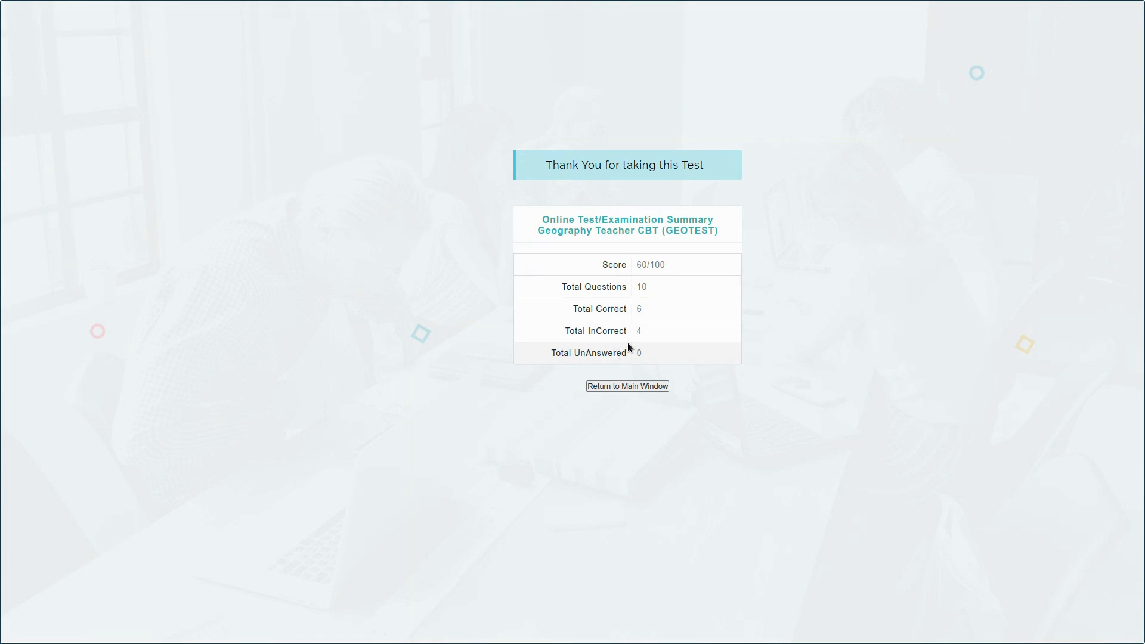
click(632, 386)
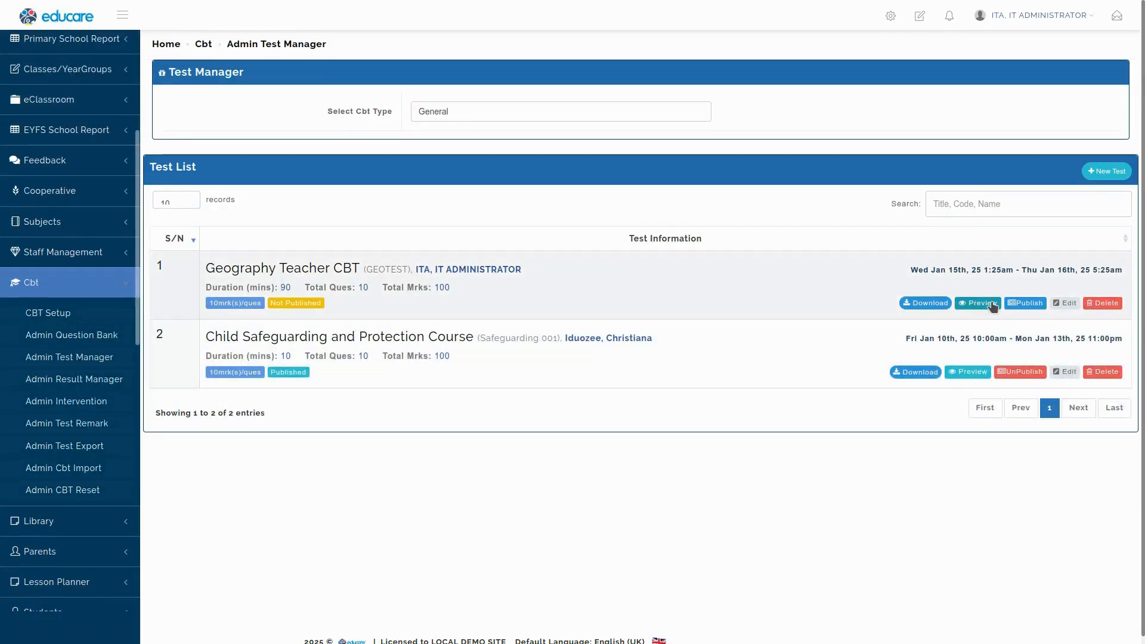
Publish the Geography Teacher CBT test after reading the notes on editing and unpublishing.
click(1033, 305)
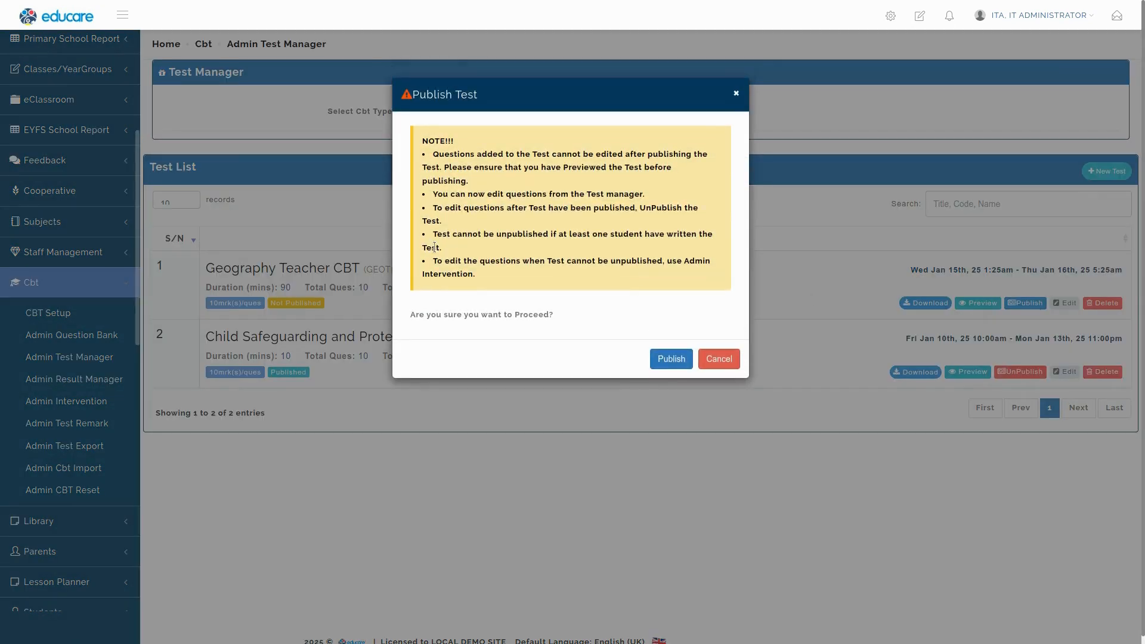
mouse_move(422, 142)
mouse_down()
mouse_move(440, 262)
mouse_move(451, 263)
mouse_move(421, 155)
mouse_up()
click(476, 181)
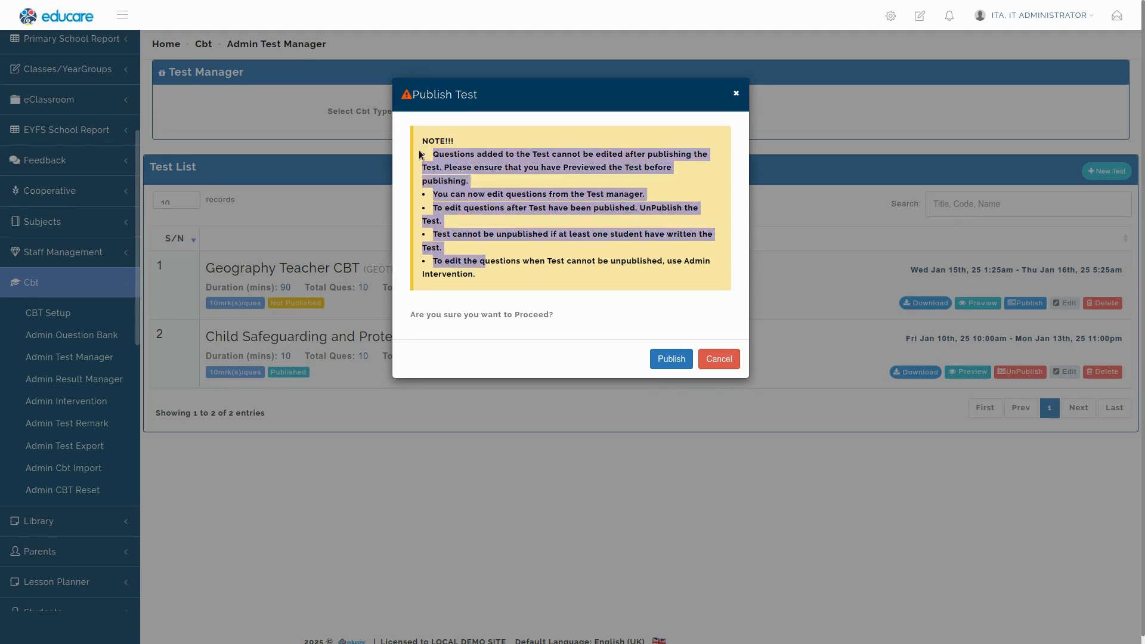
click(493, 206)
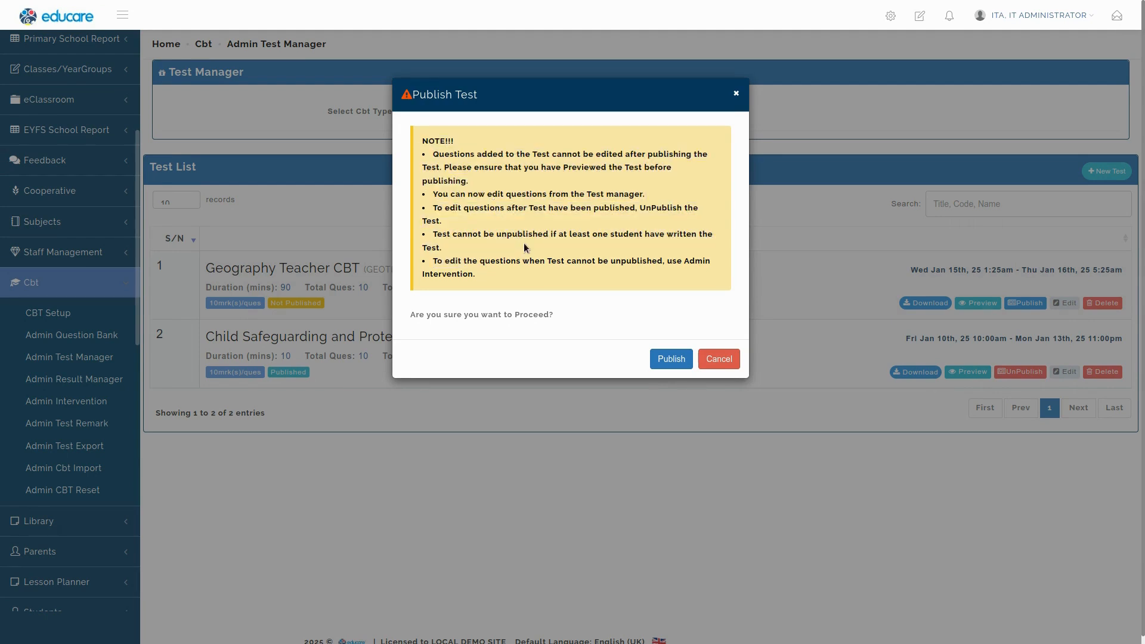
click(678, 358)
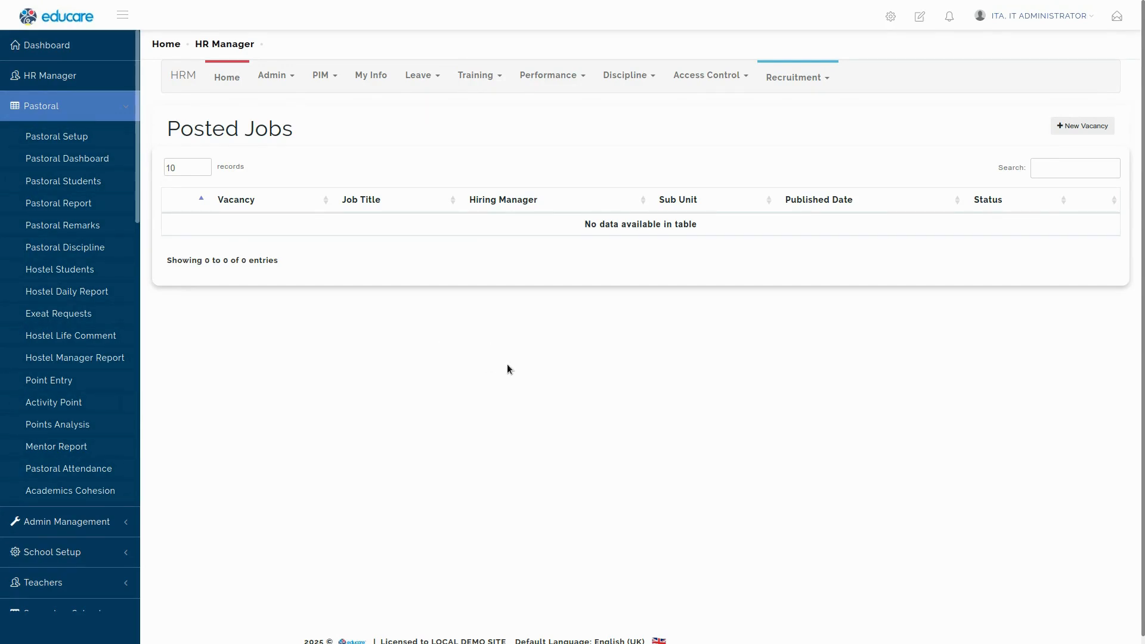
Start a new job vacancy in HR recruitment named "Geography Teacher" with job title Teacher and sub unit Academic Staff.
click(793, 77)
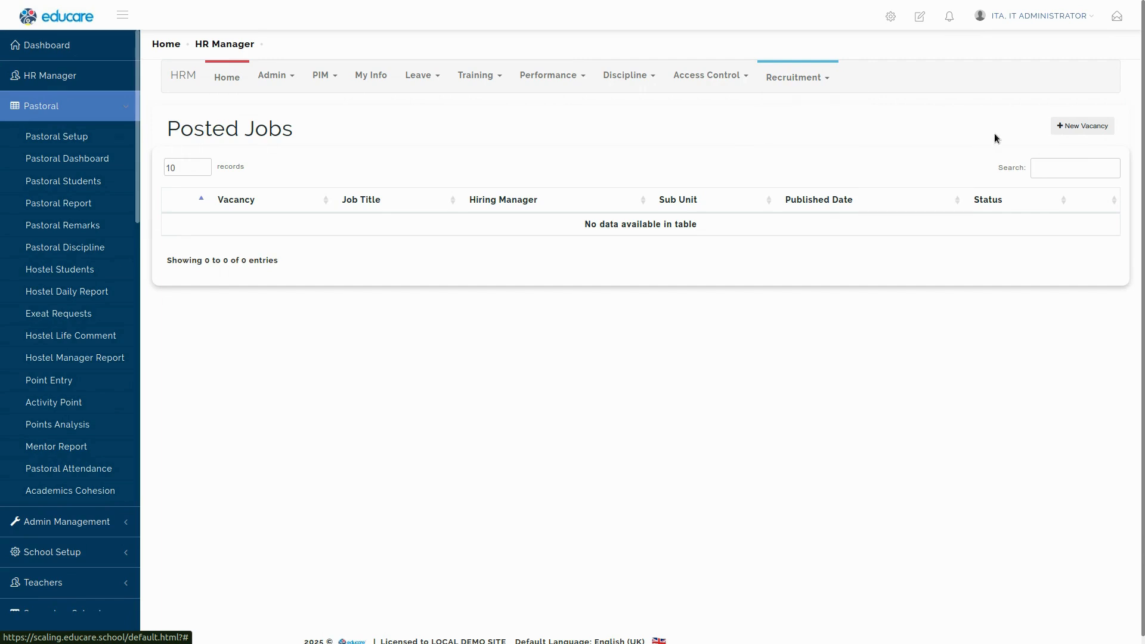
click(1091, 126)
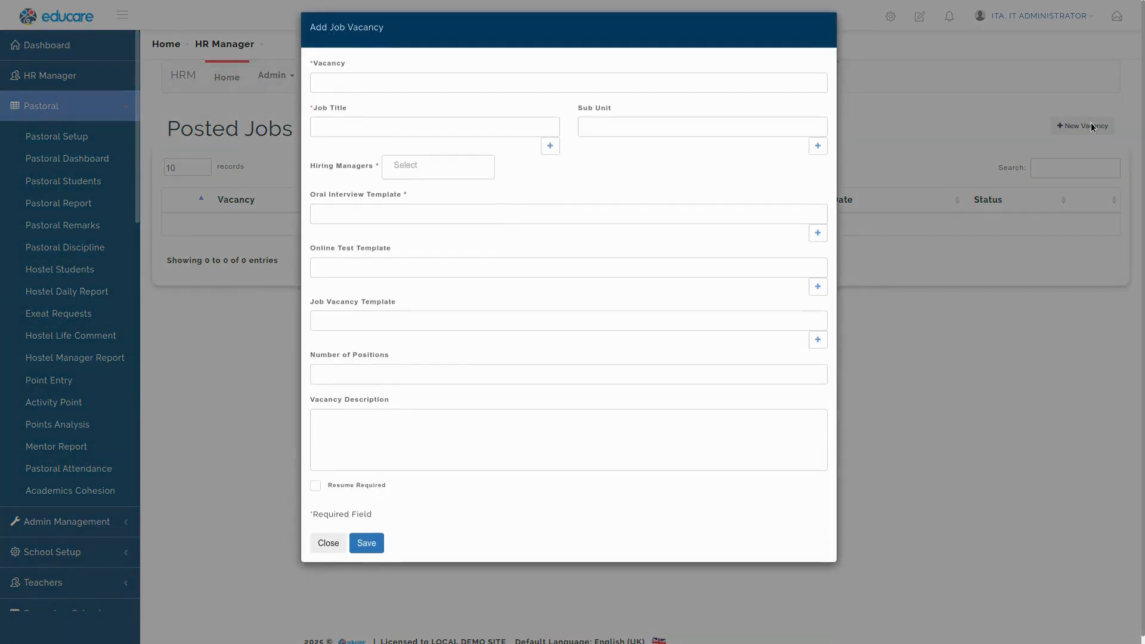
click(429, 89)
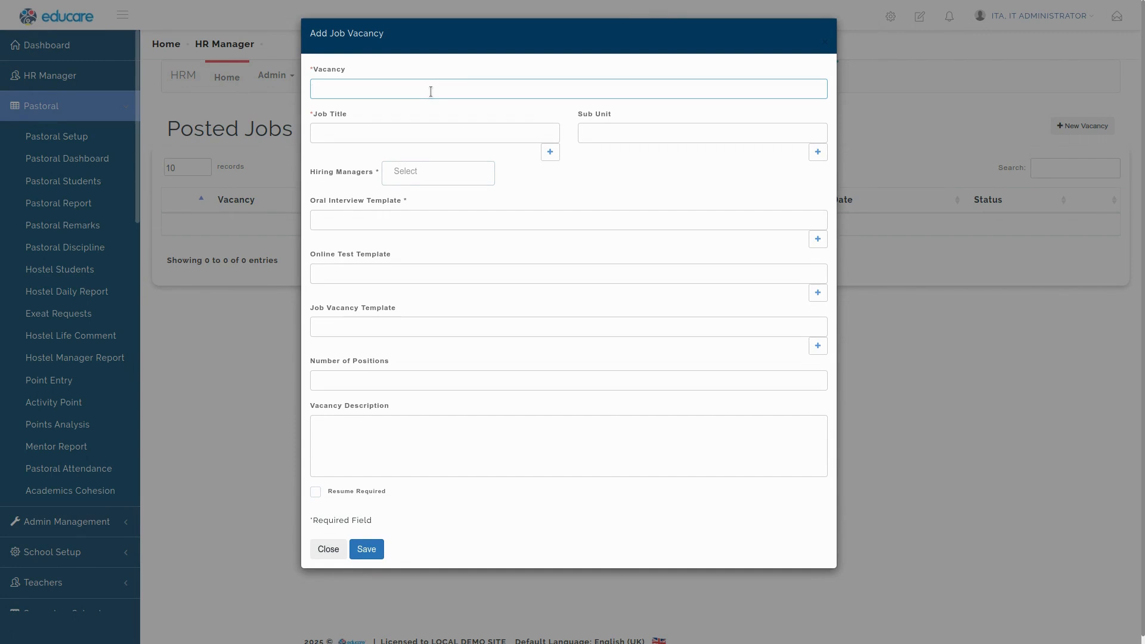
text(Geography Teacher)
click(376, 137)
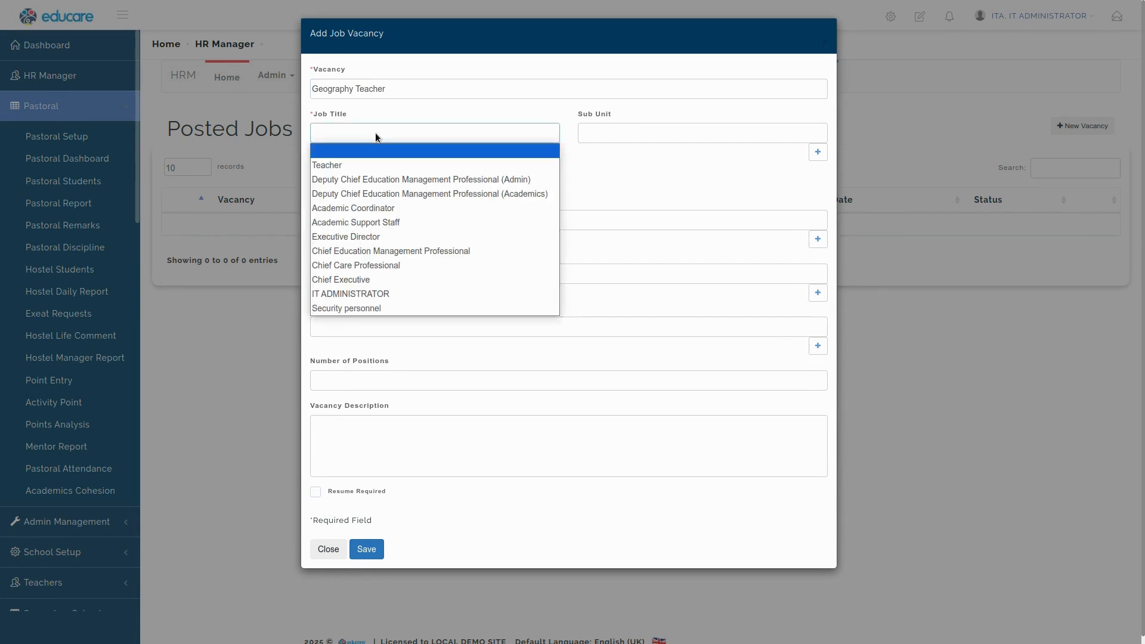
click(367, 158)
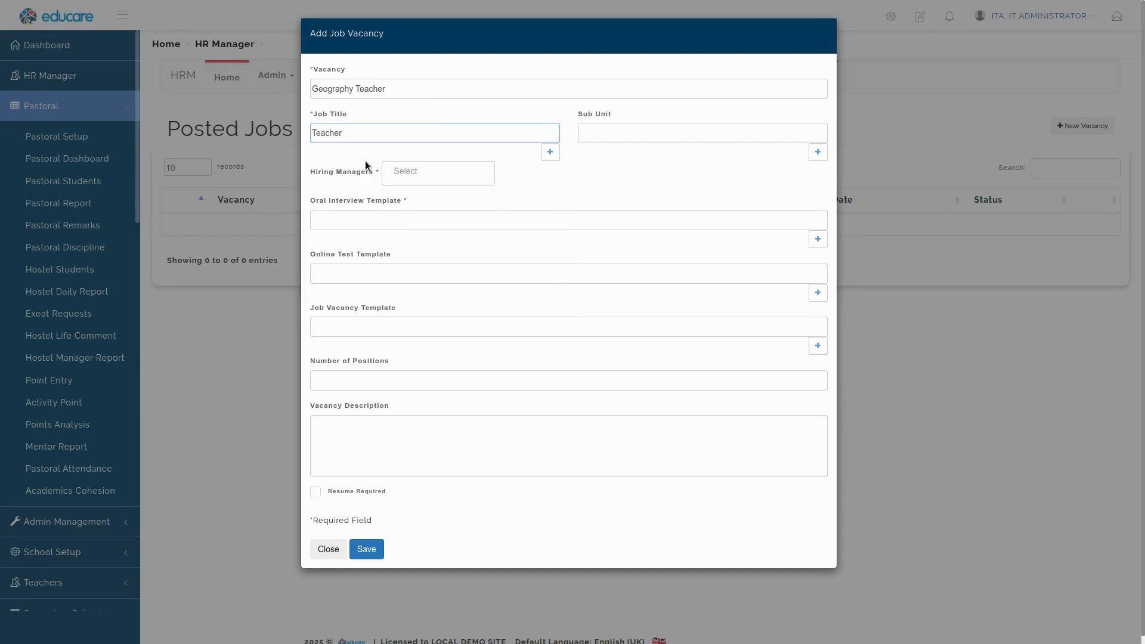
click(597, 135)
click(600, 167)
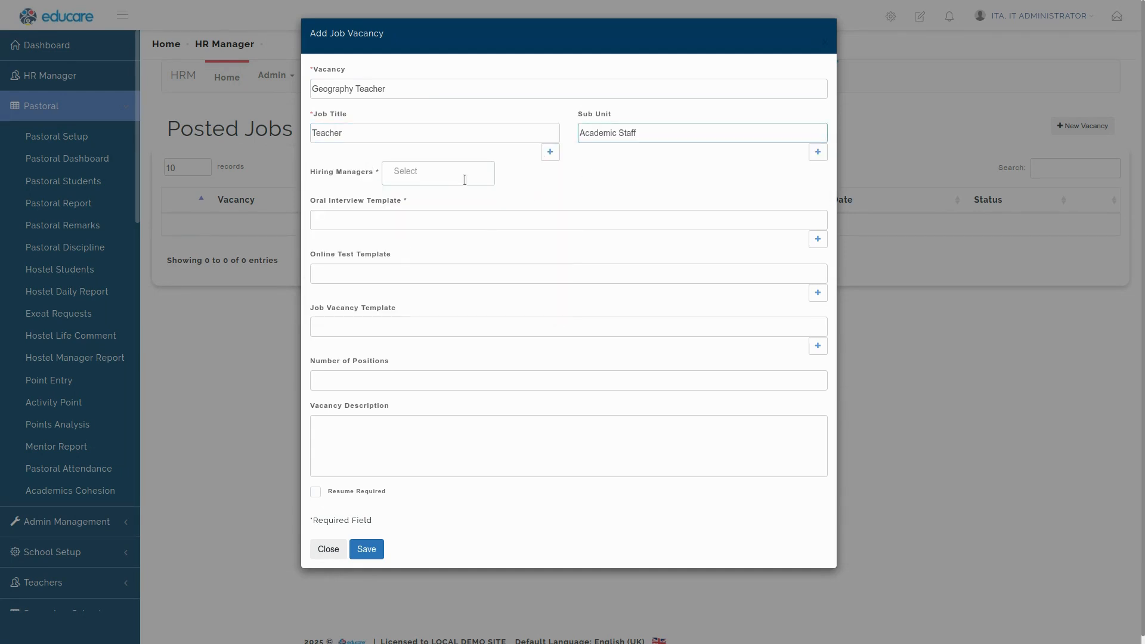
Assign the IT Administrator account as hiring manager and choose Teacher Interview Template as the vacancy's oral interview template.
click(430, 175)
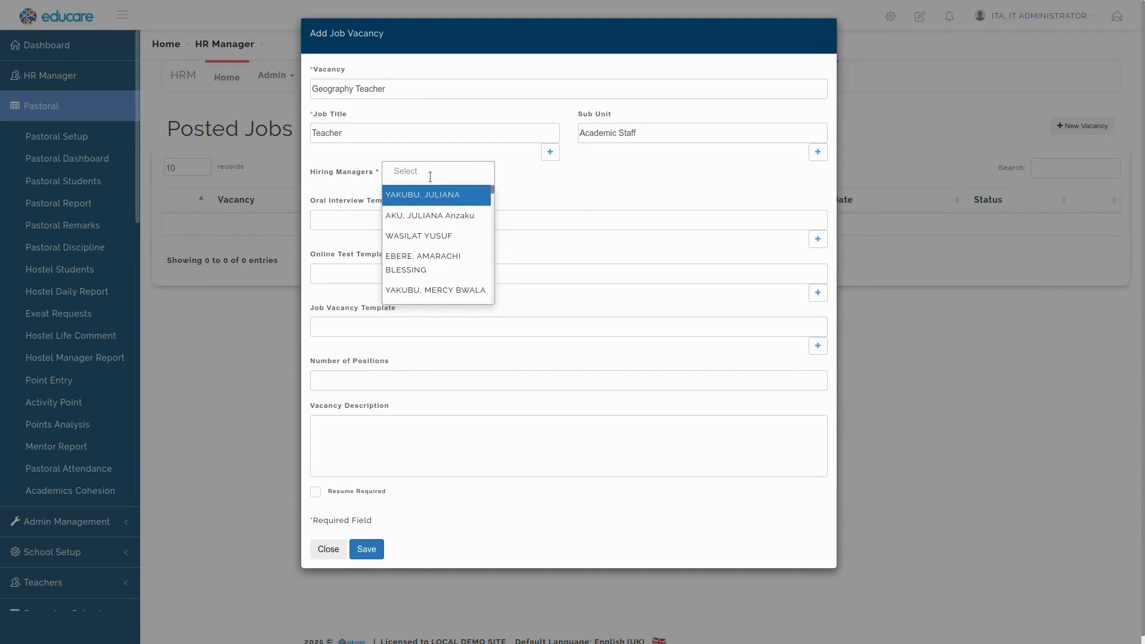
text(ita)
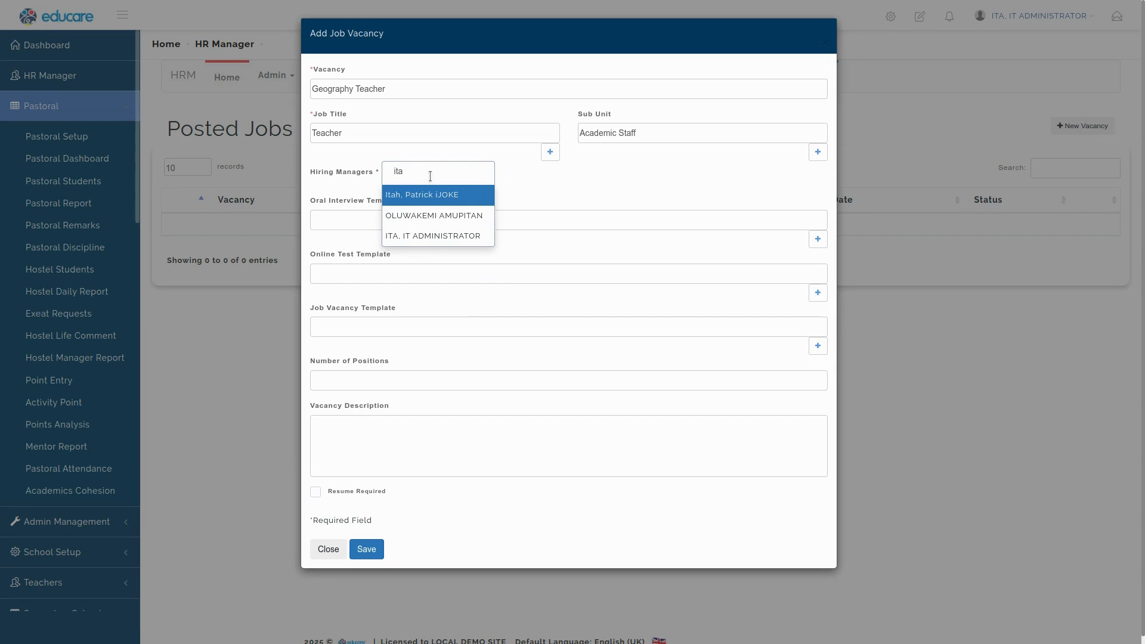
click(425, 236)
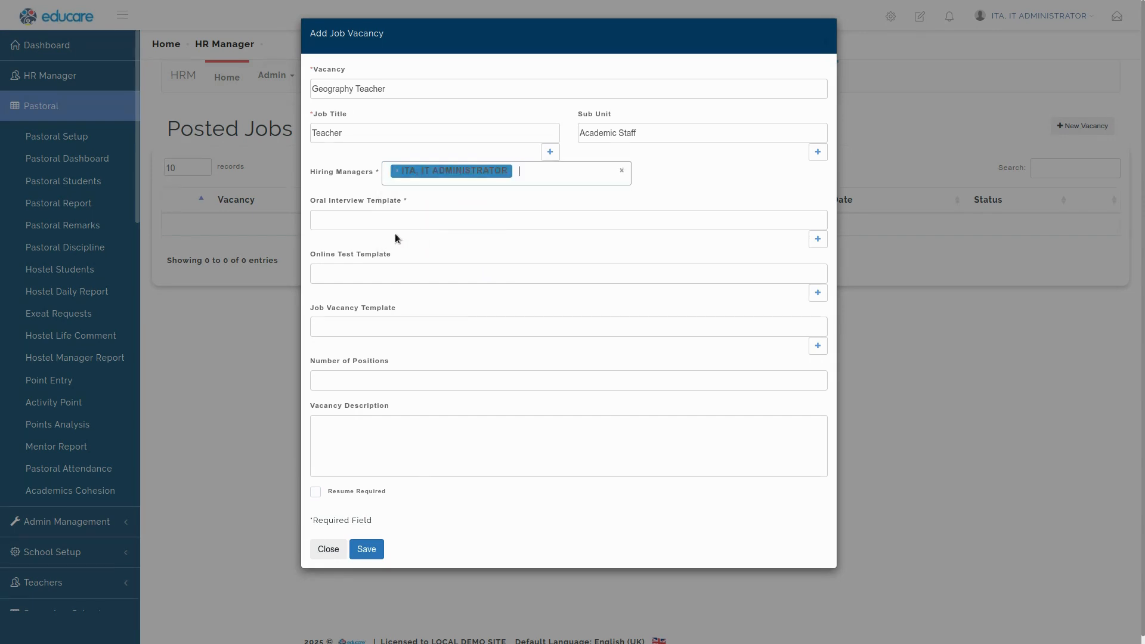
click(365, 219)
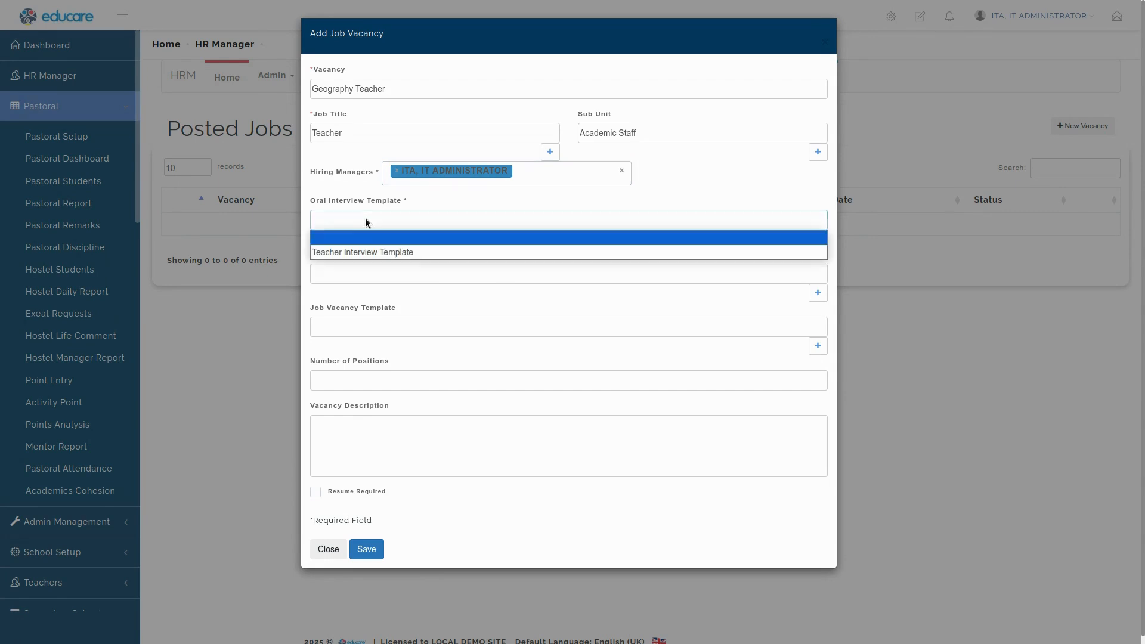
click(369, 253)
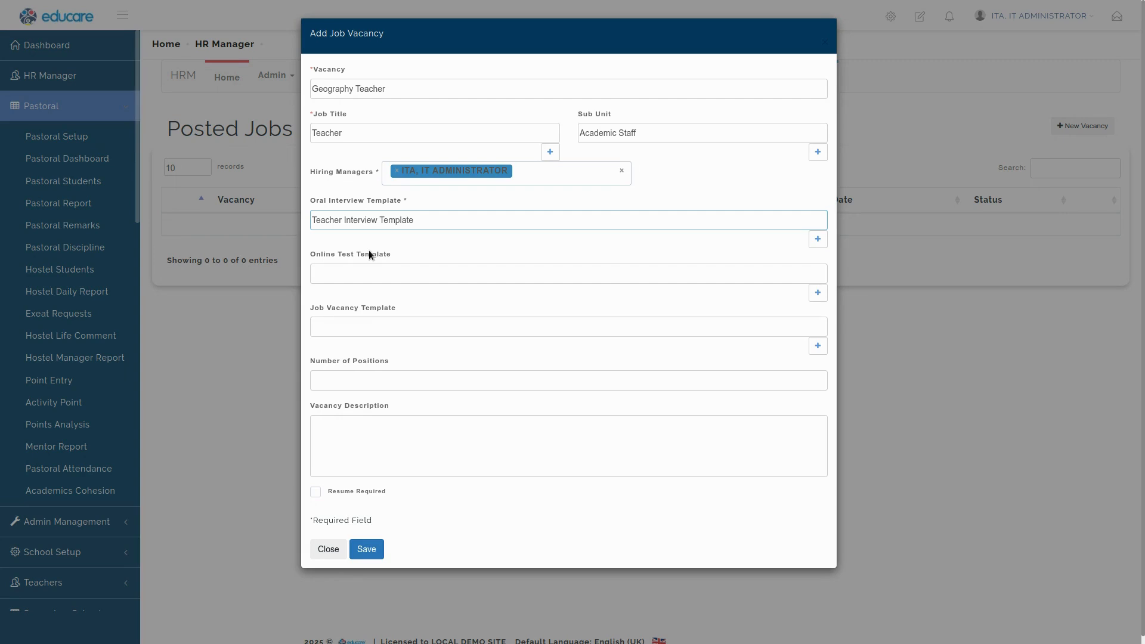
triple_click(357, 90)
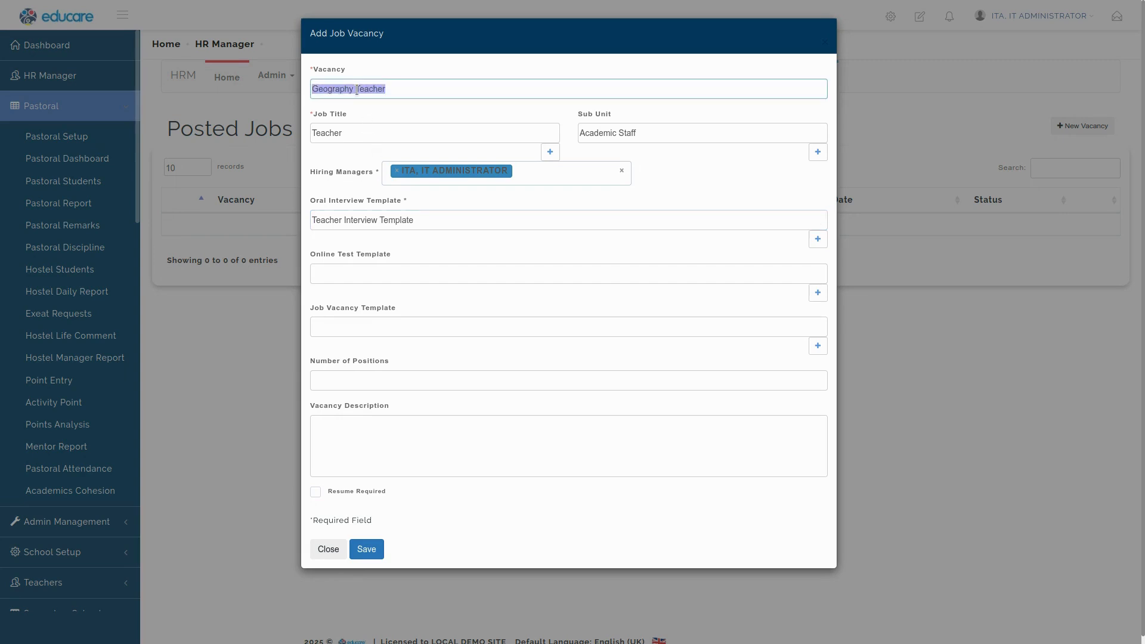
click(390, 88)
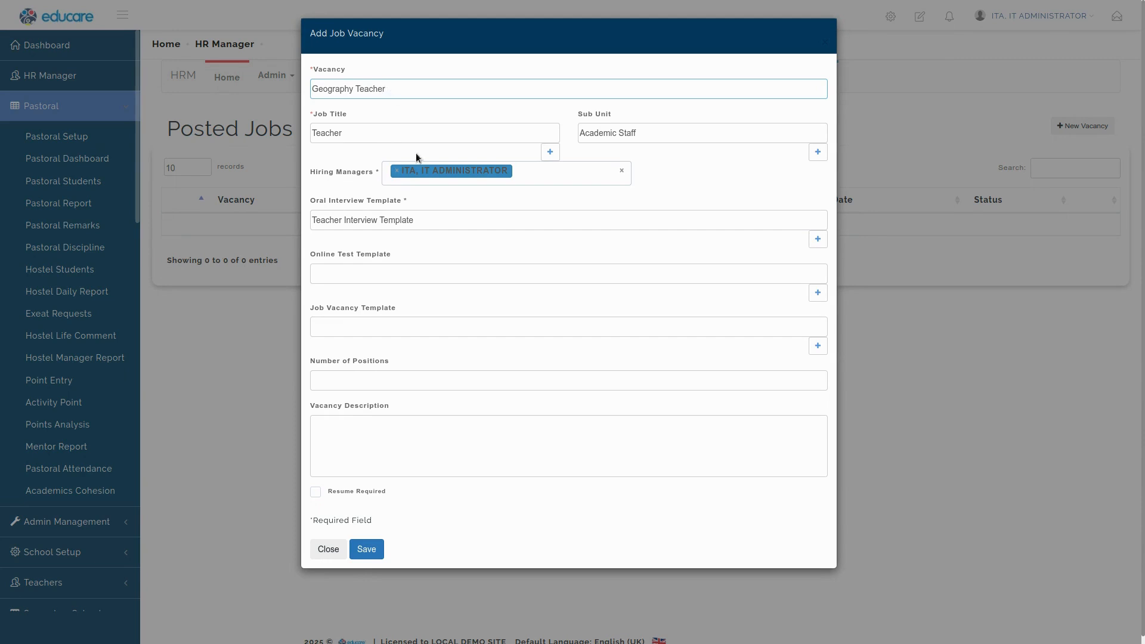
click(455, 223)
click(455, 223)
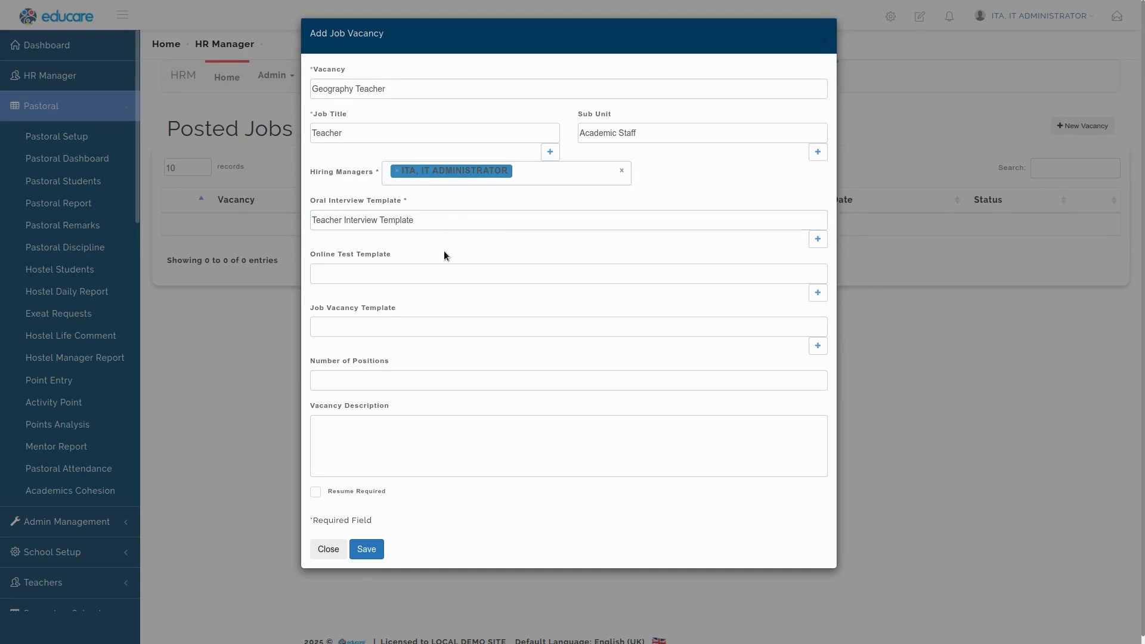
Set the online test template to Geography Teacher CBT (GEOTEST) and the job vacancy template to Teachers Recruitment Template.
click(371, 269)
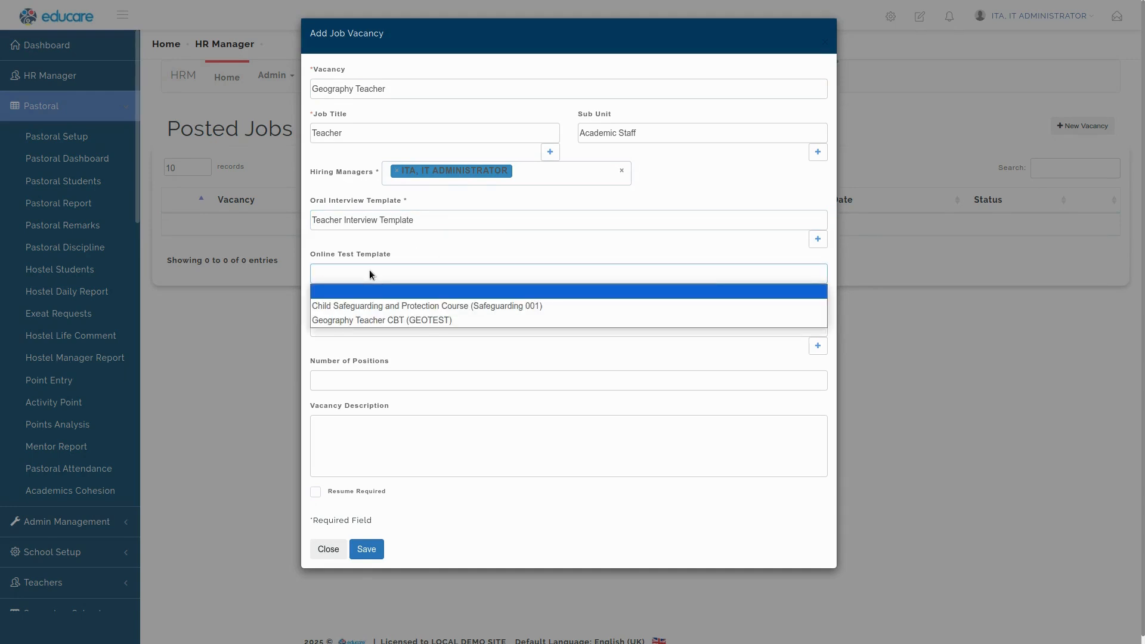
click(350, 321)
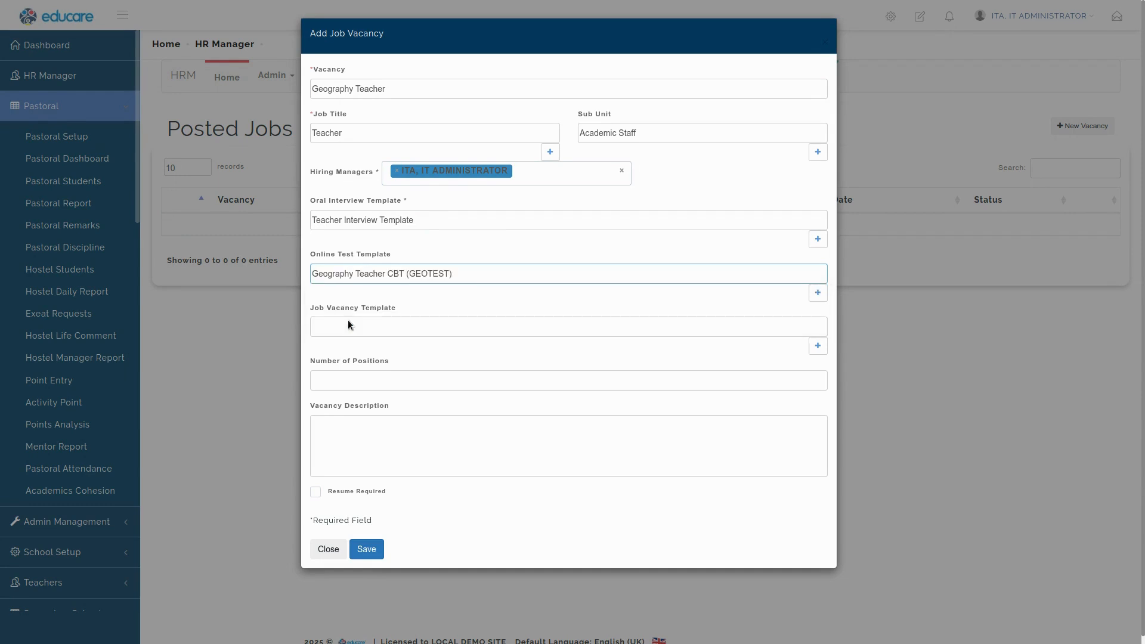
click(346, 327)
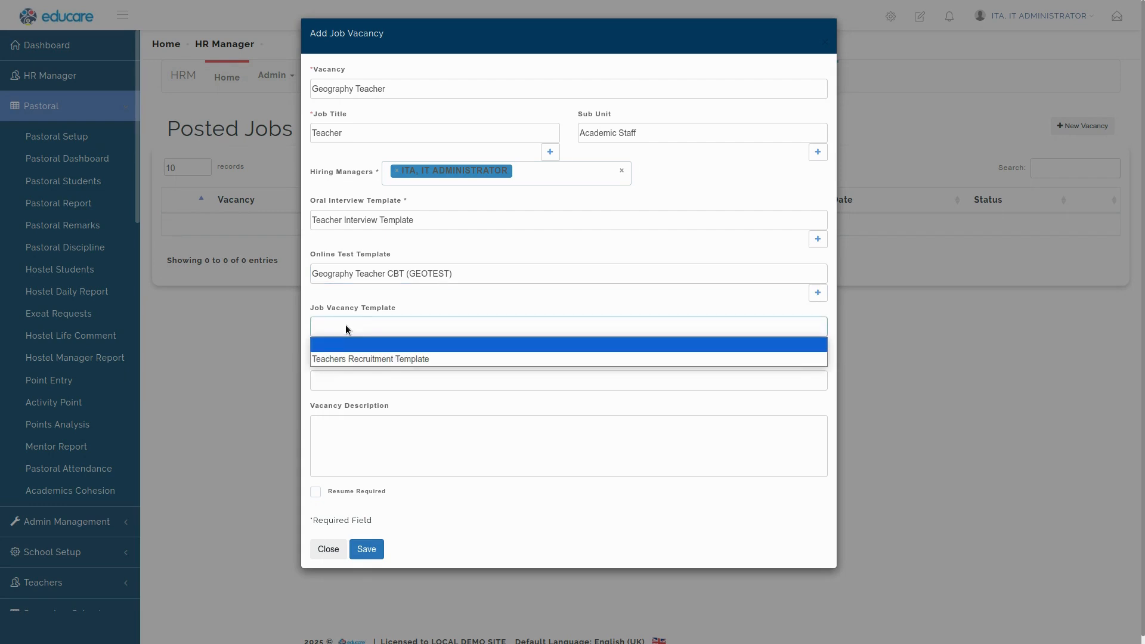
click(344, 360)
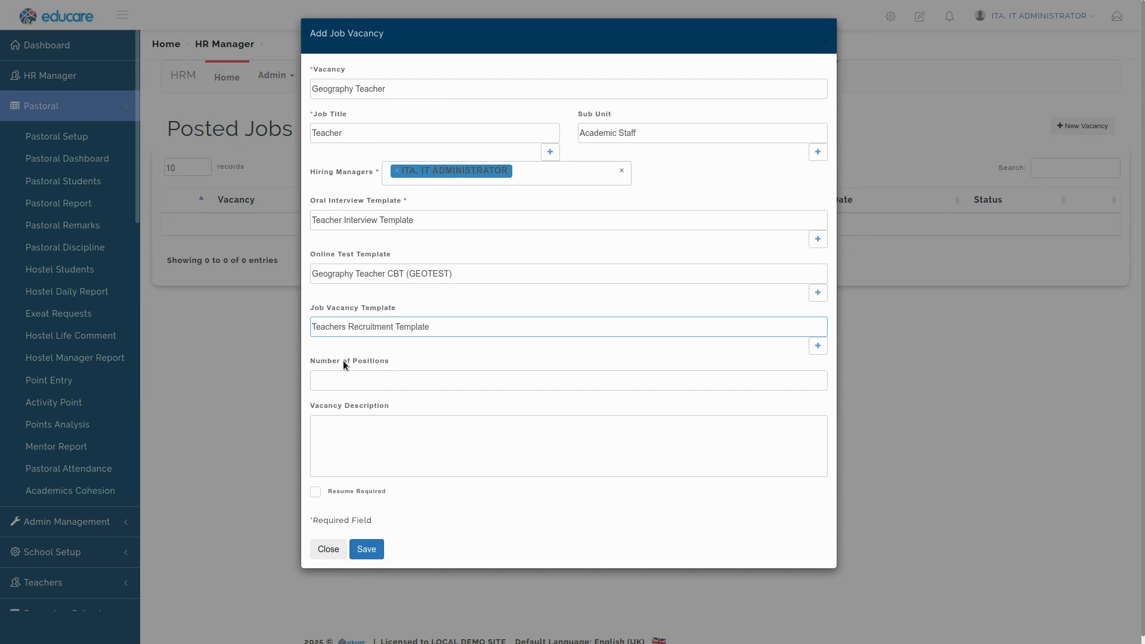
Set the number of positions to 1, describe the Geography Teacher's role and responsibilities, require a resume, and save the vacancy.
click(337, 381)
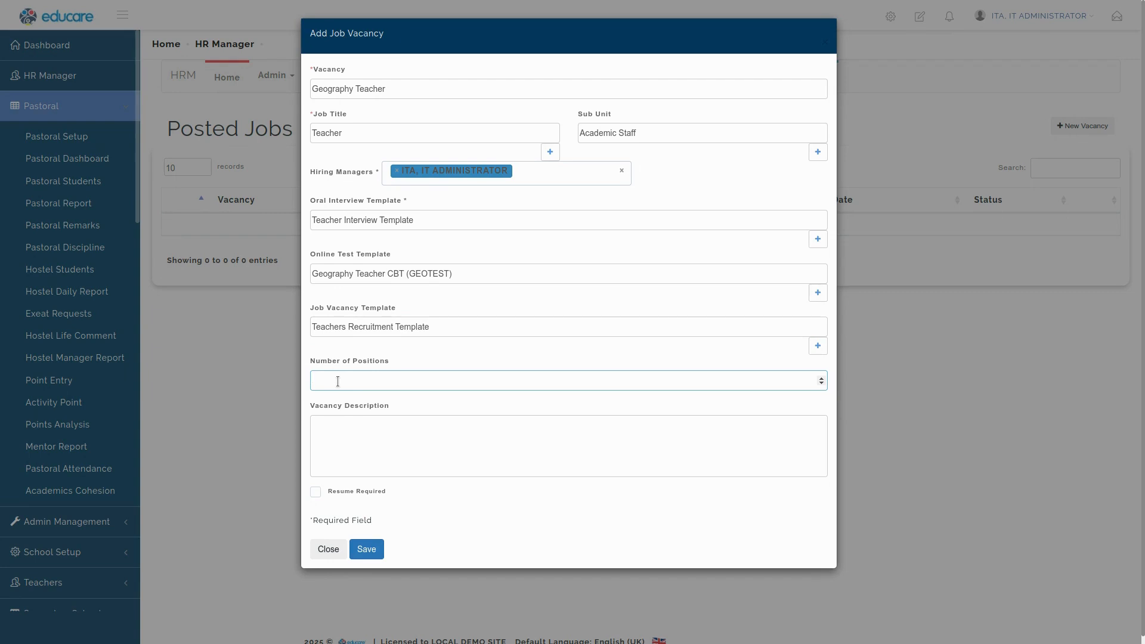
text(1)
click(384, 427)
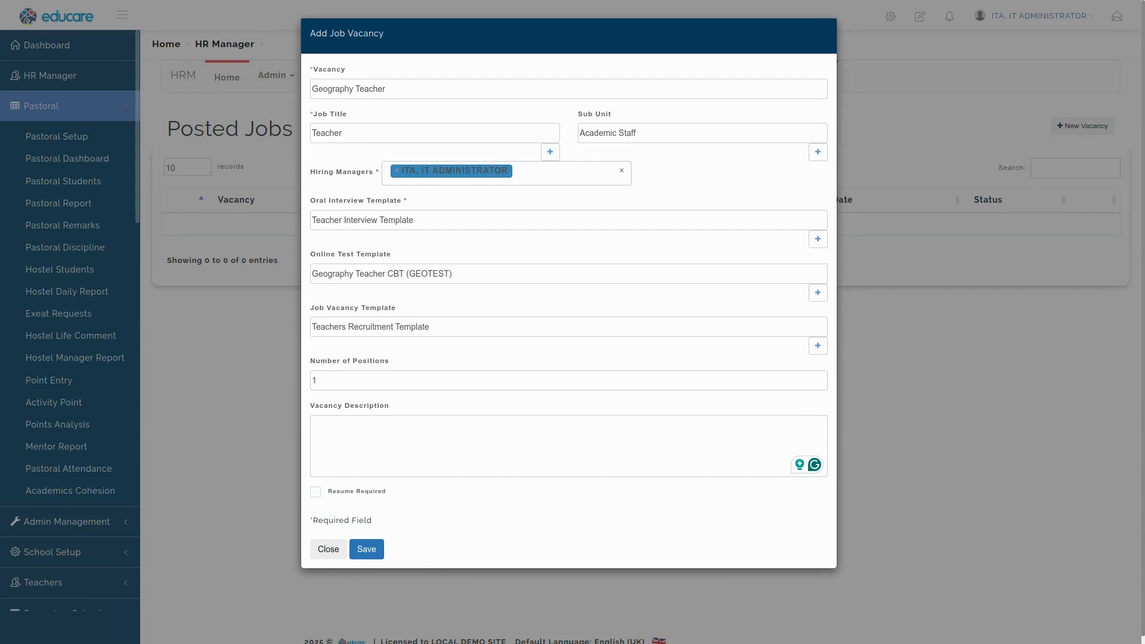
click(571, 427)
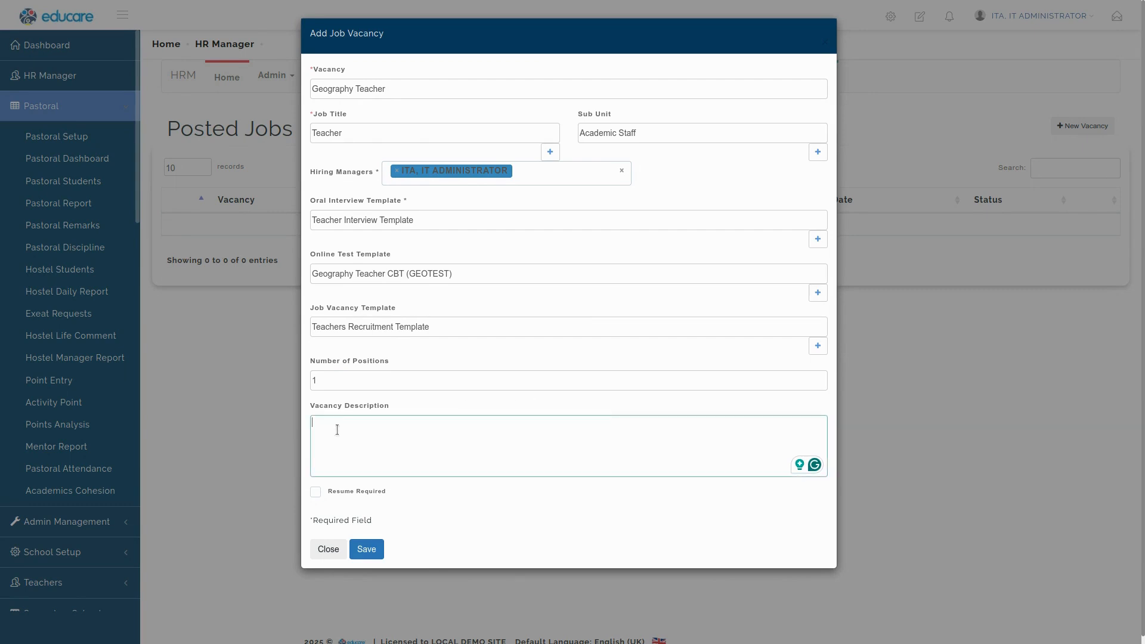
text(A Geography Teacher imparts knowledge about the world's physical and human complexities, fostering students' understanding of diverse cultures, environments, and global issues. Responsibilities include lesson planning, student assessment, and curriculum development.)
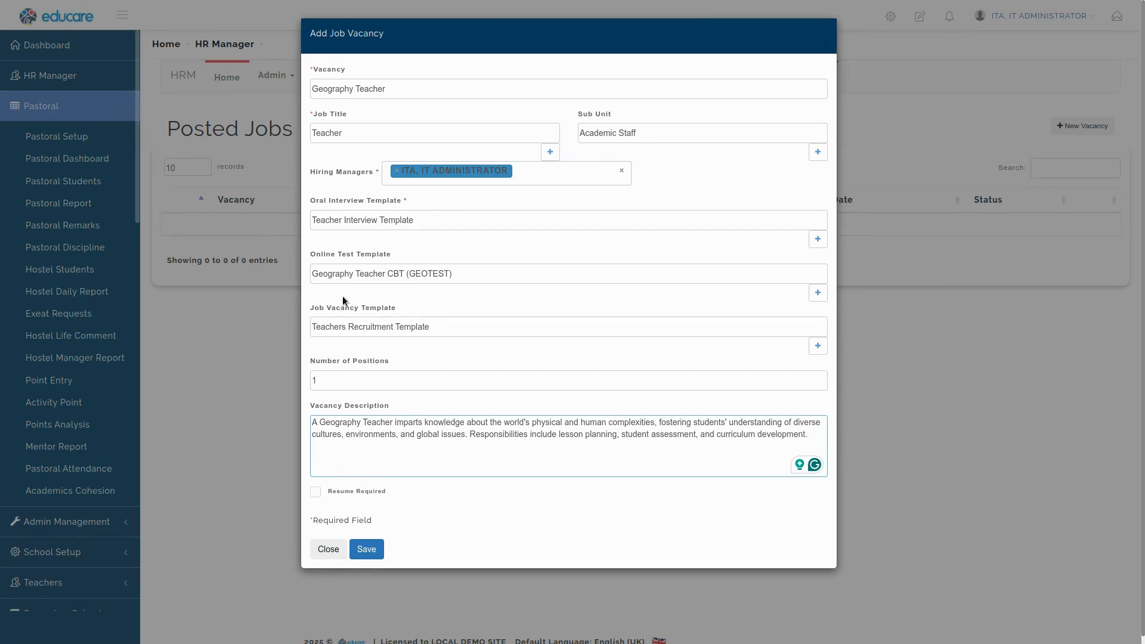
click(513, 197)
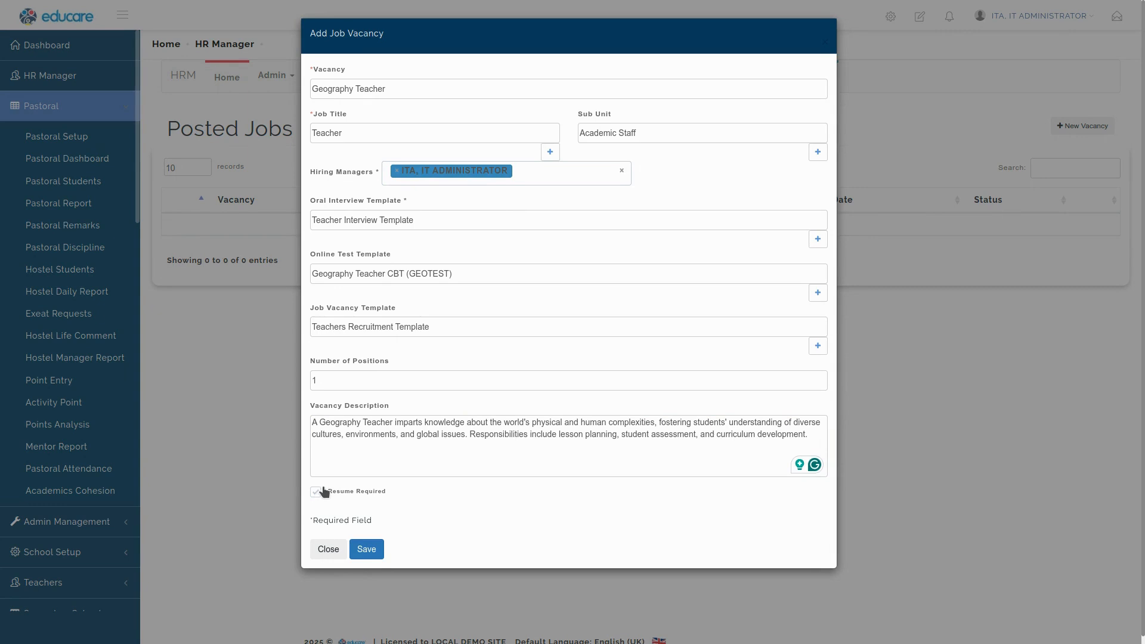
click(368, 549)
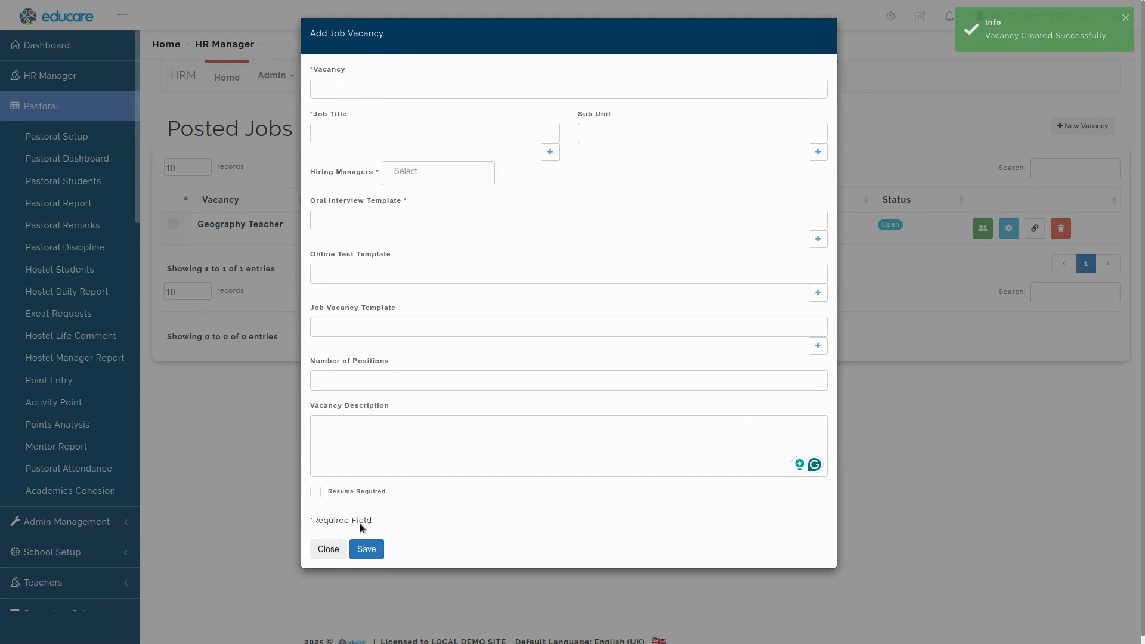
Close the new vacancy form and add another staff member as a hiring manager for the Geography Teacher vacancy.
click(329, 548)
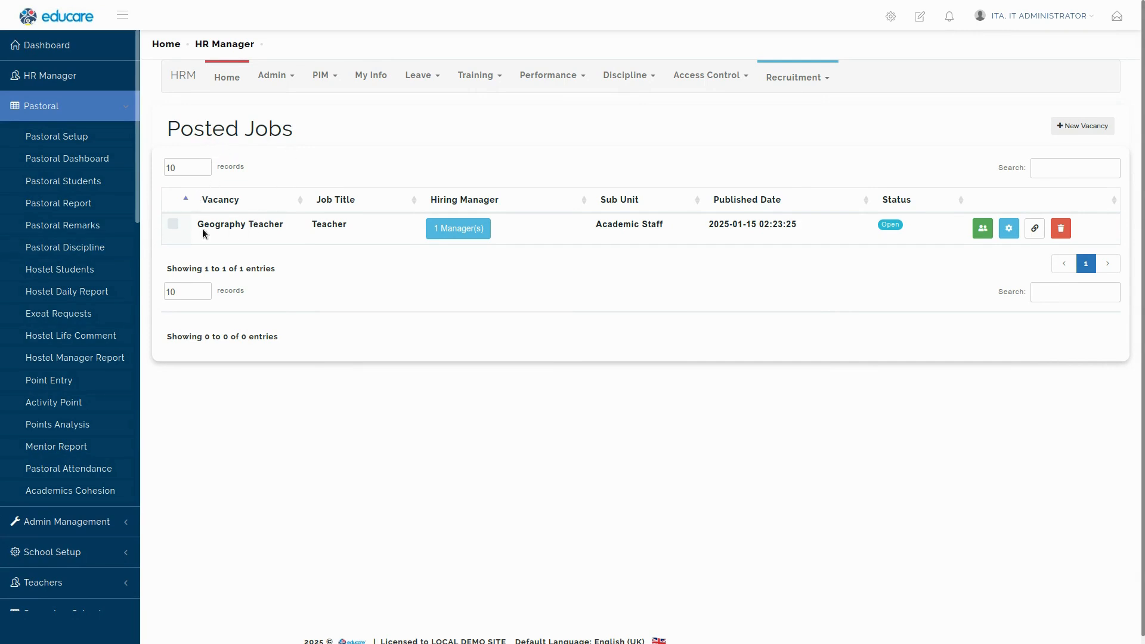
triple_click(226, 224)
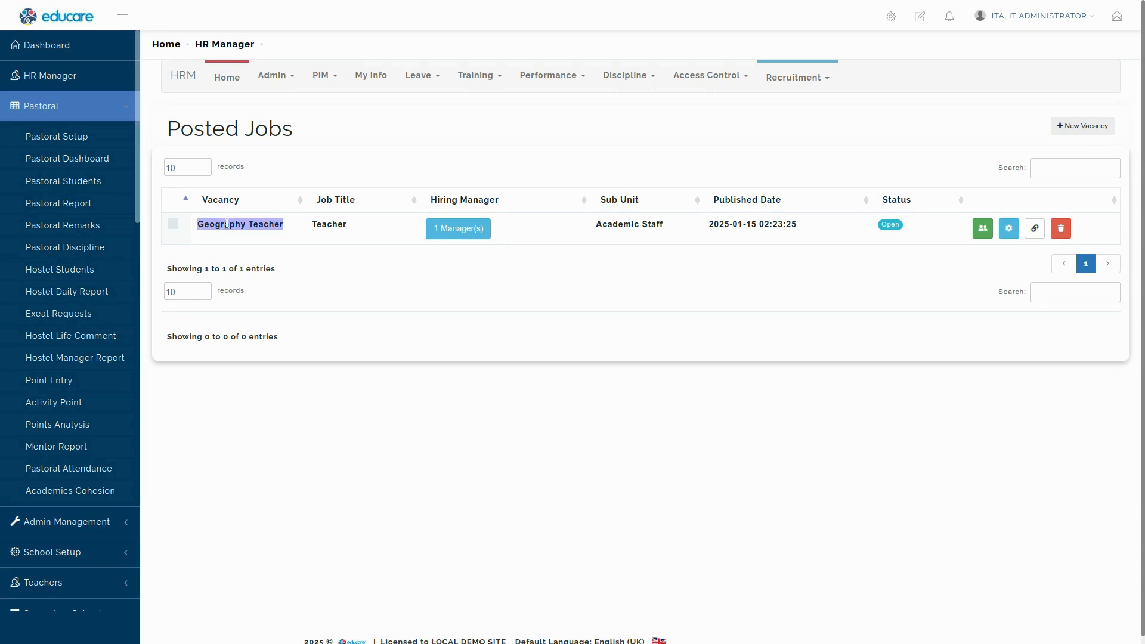
click(379, 277)
click(462, 233)
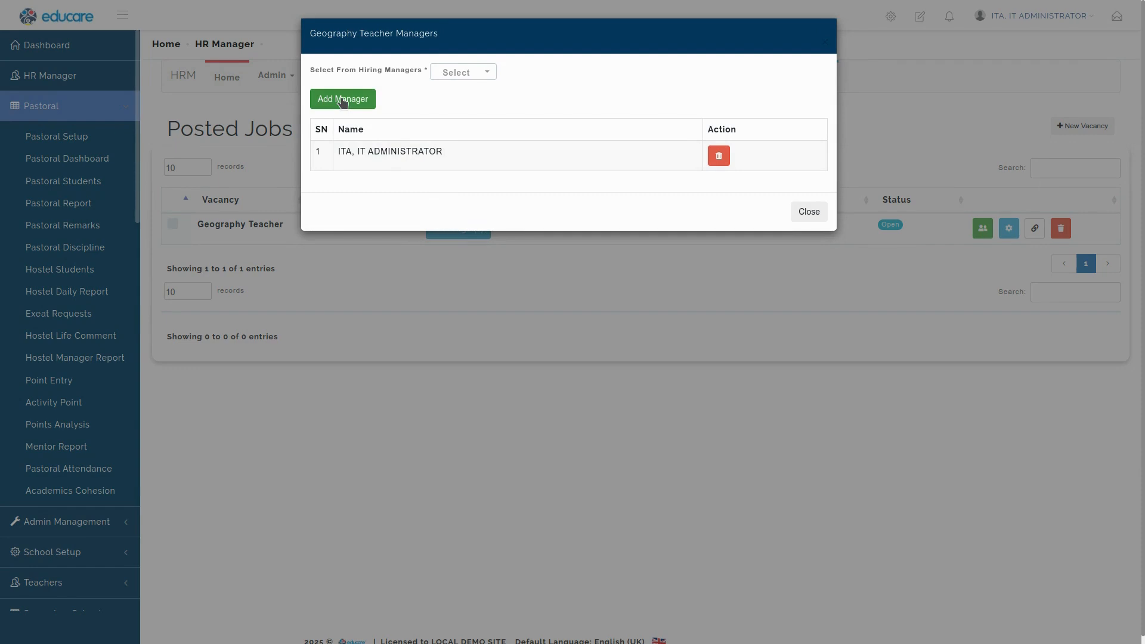
click(469, 76)
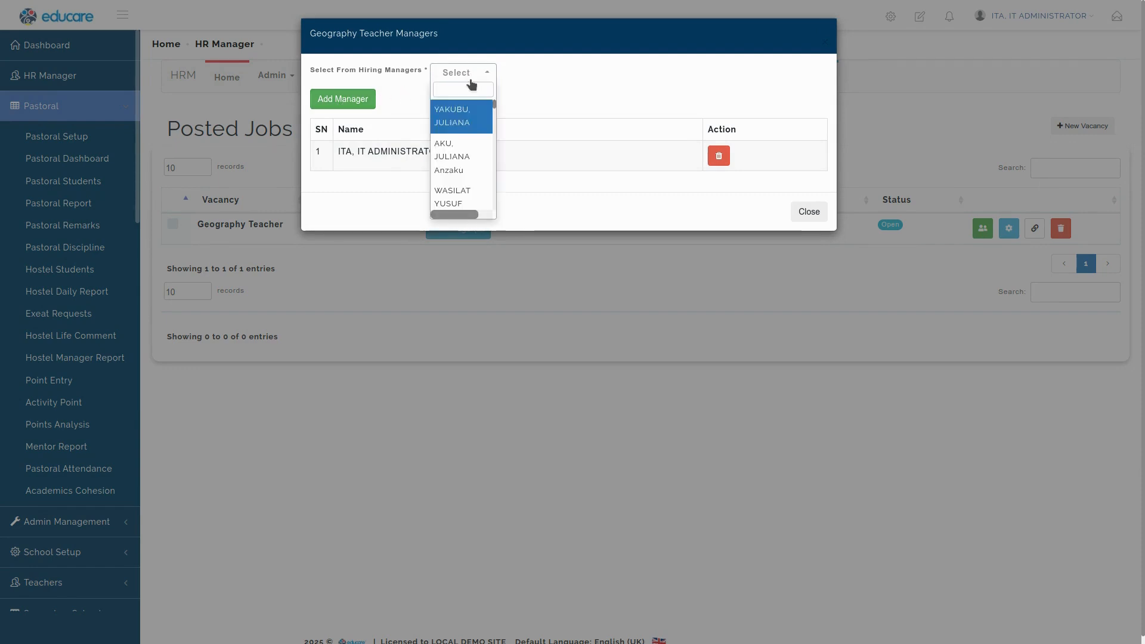
click(458, 158)
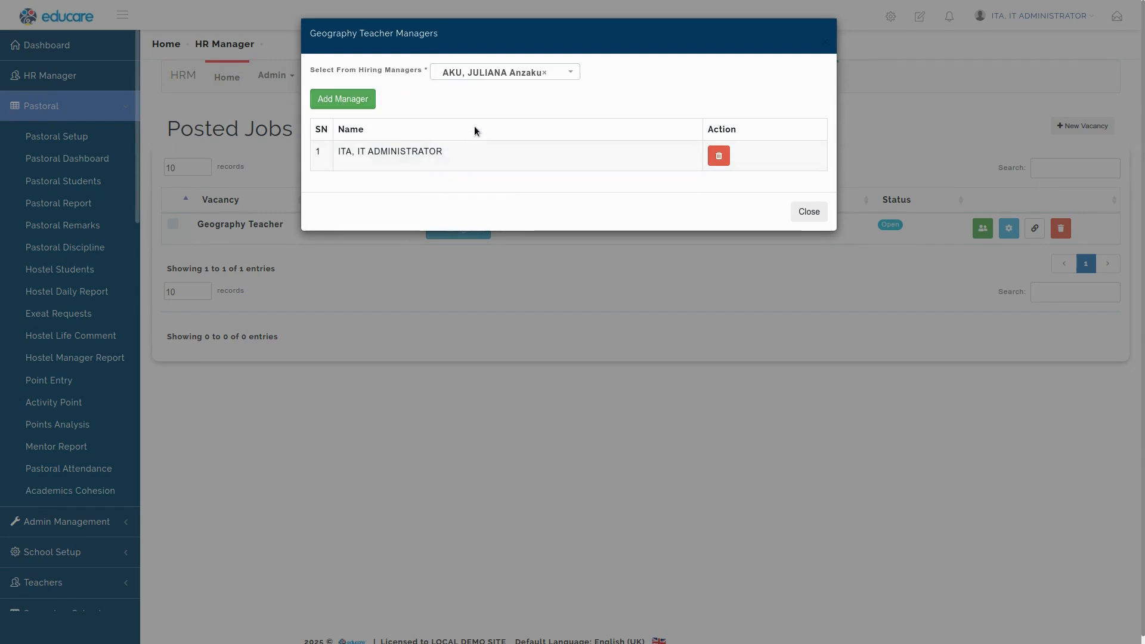
click(339, 100)
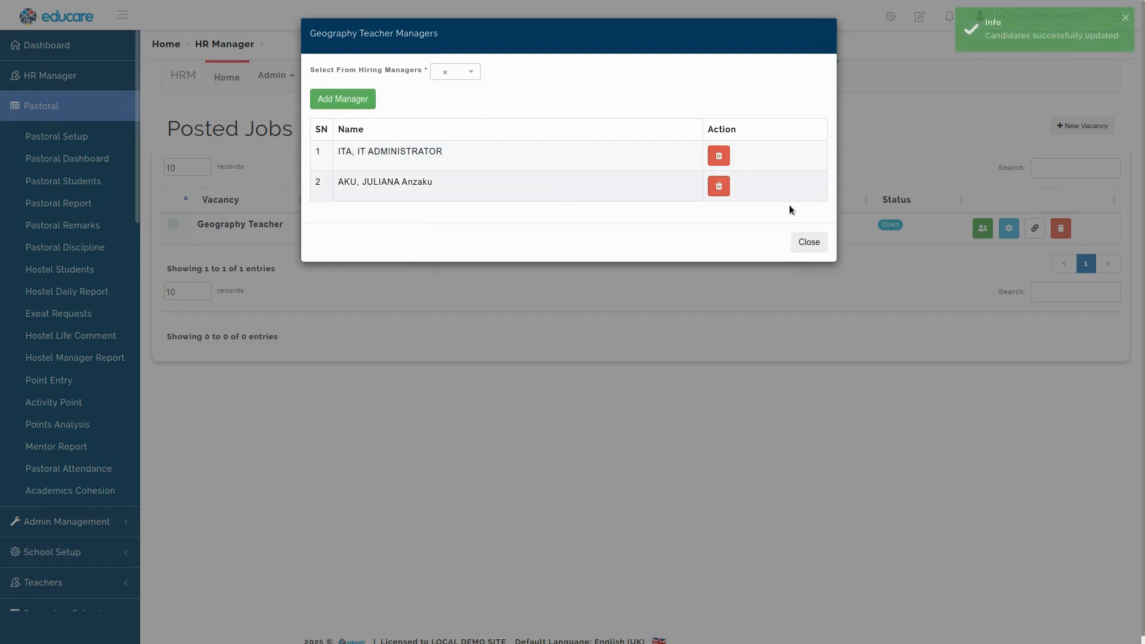
click(535, 291)
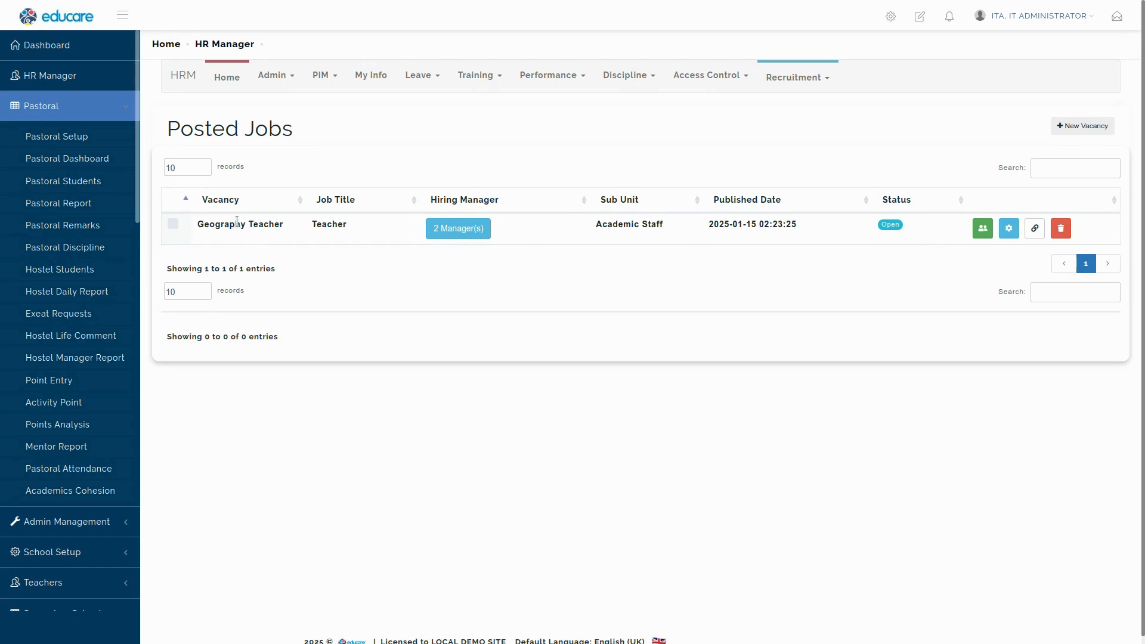
Switch the Geography Teacher vacancy's status to Closed and back to Open.
click(891, 225)
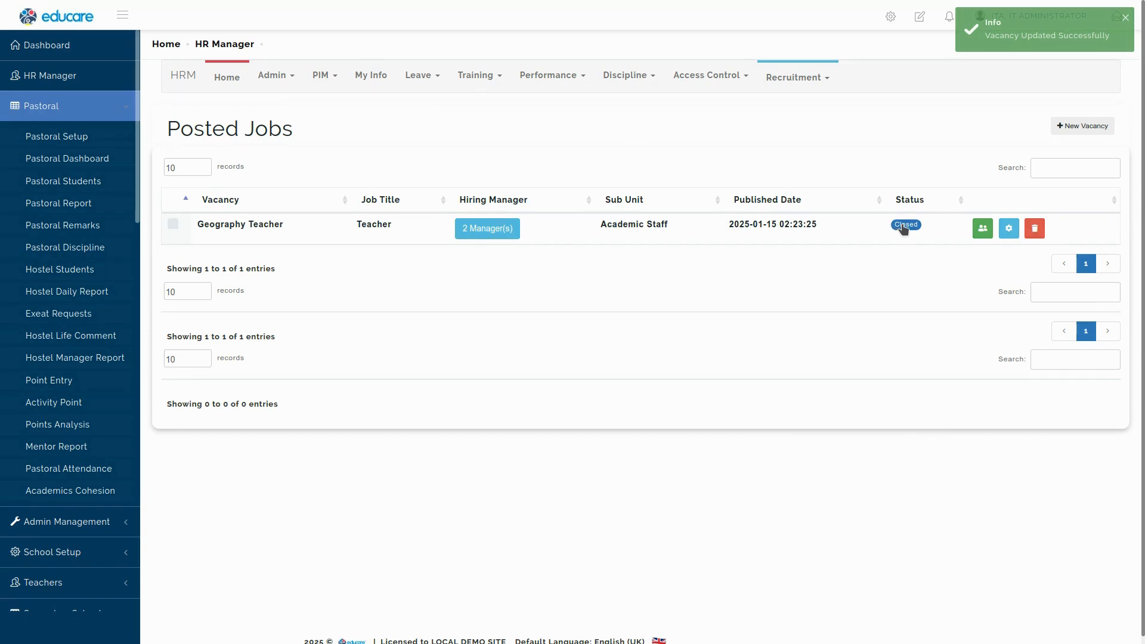
click(904, 229)
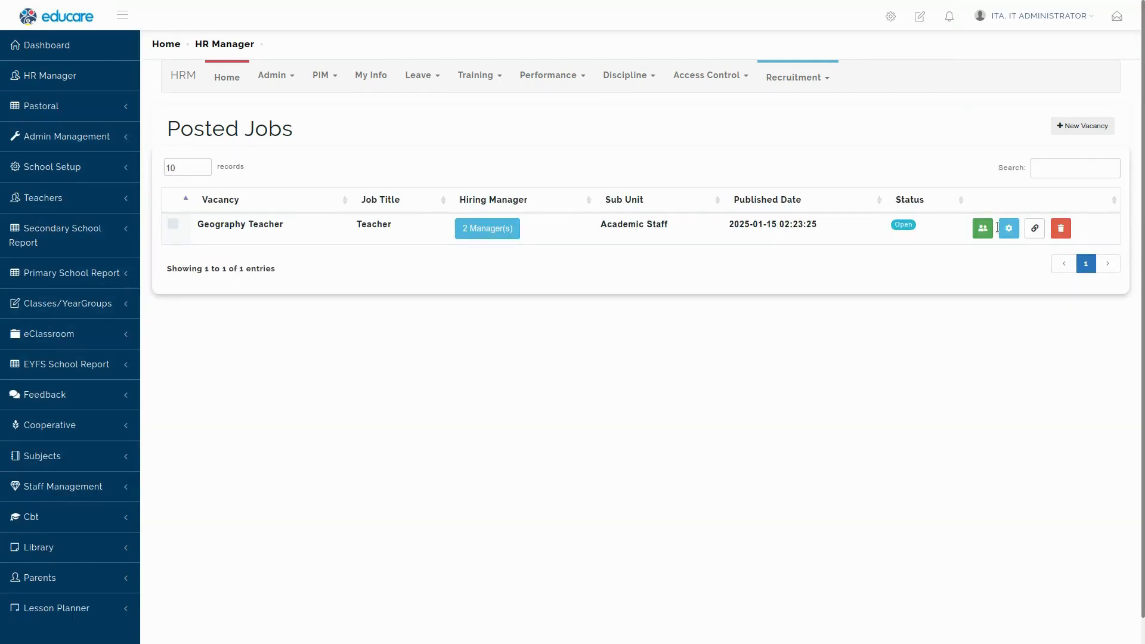
triple_click(226, 225)
click(320, 250)
Open the Geography Teacher vacancy for editing, review its fields and hiring manager choices, and update it.
click(1015, 231)
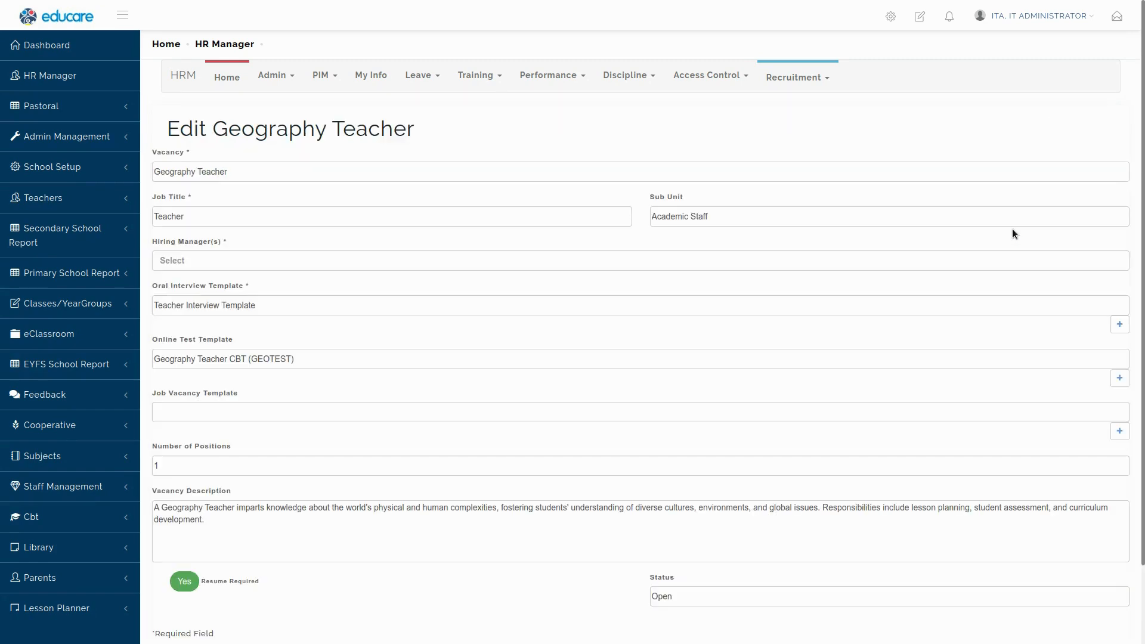
click(335, 260)
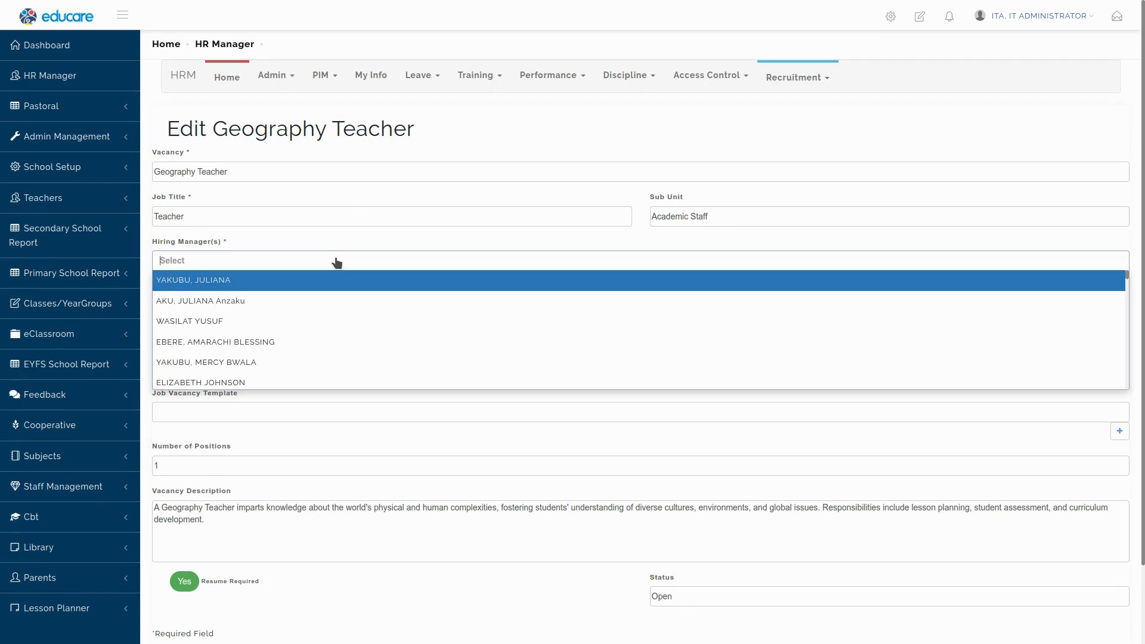
click(335, 261)
scroll(339, 460, down, 2)
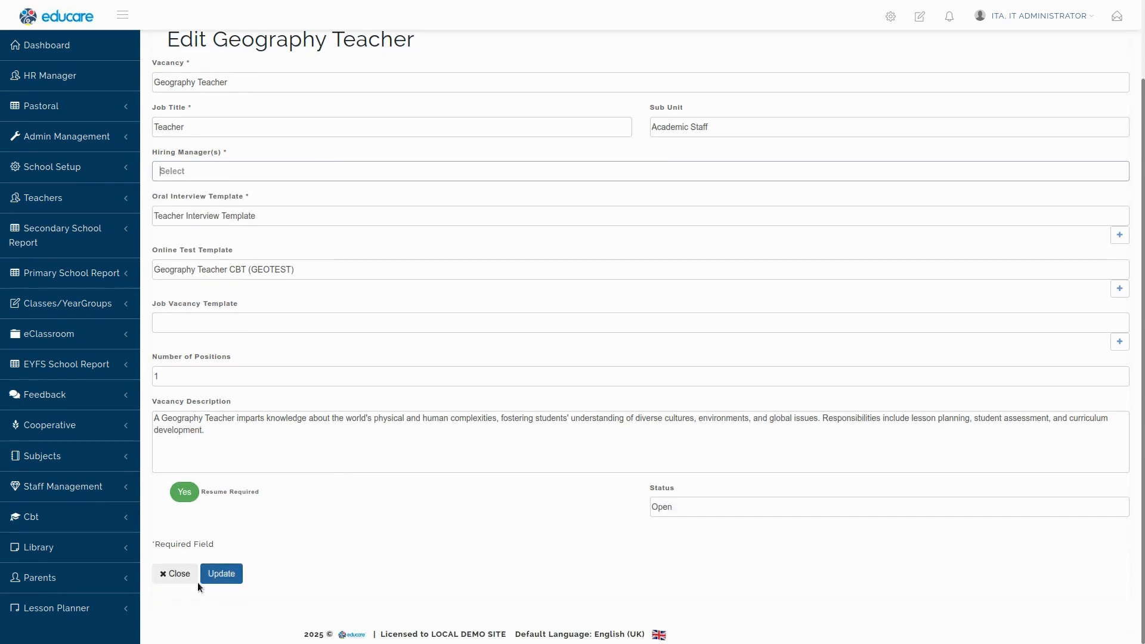
click(232, 576)
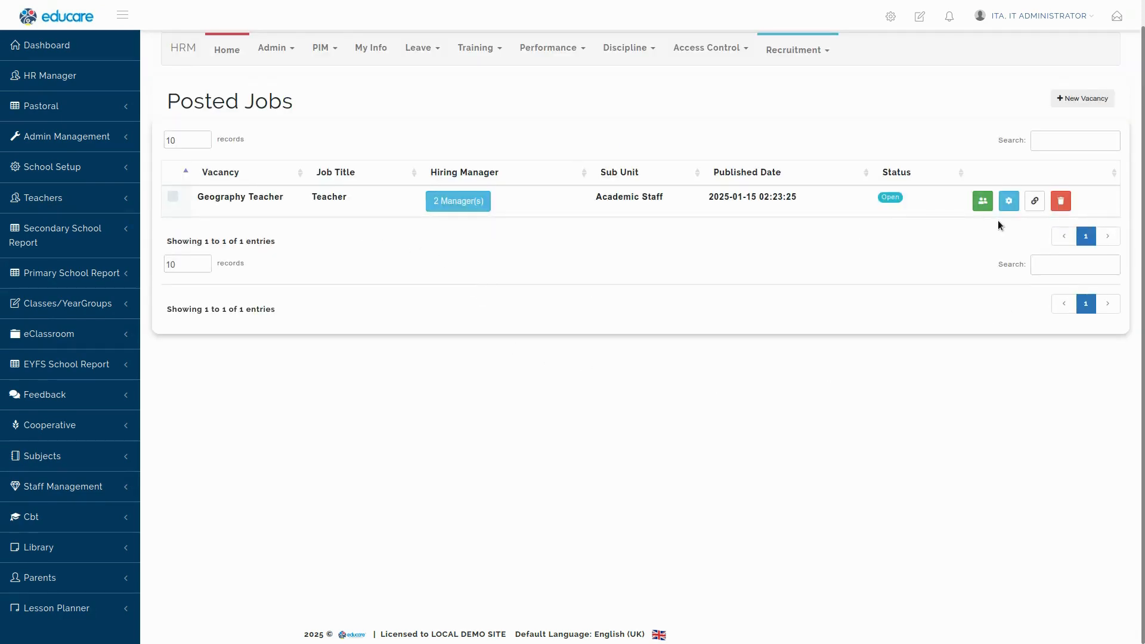
Open the Geography Teacher vacancy's public link and examine the web address of the job application page.
click(1036, 202)
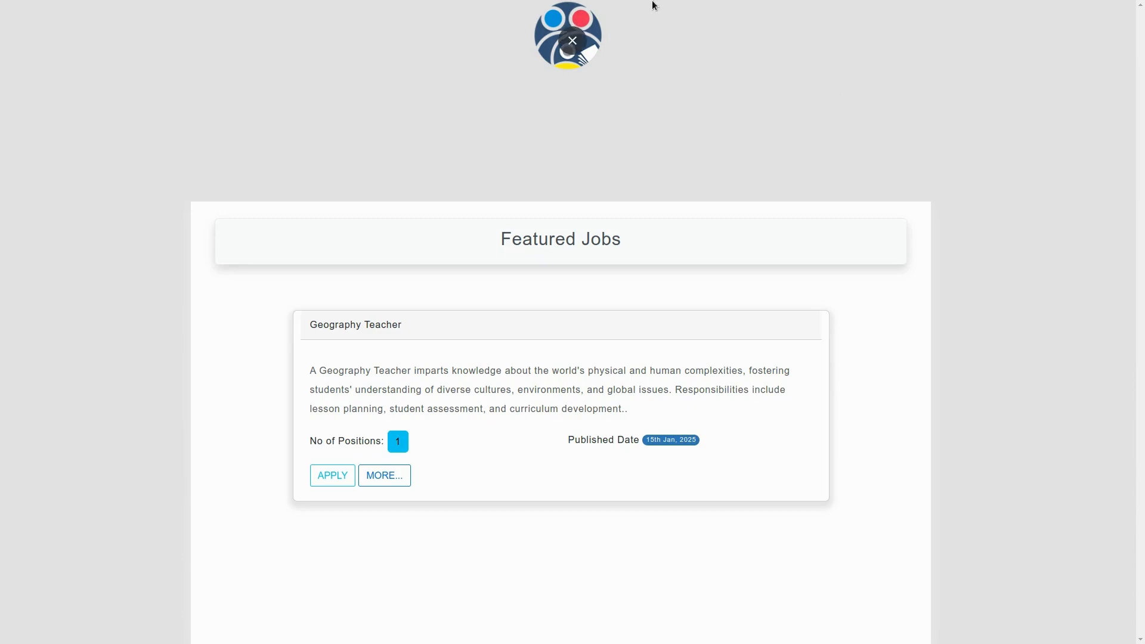
click(575, 40)
drag(289, 60, 264, 60)
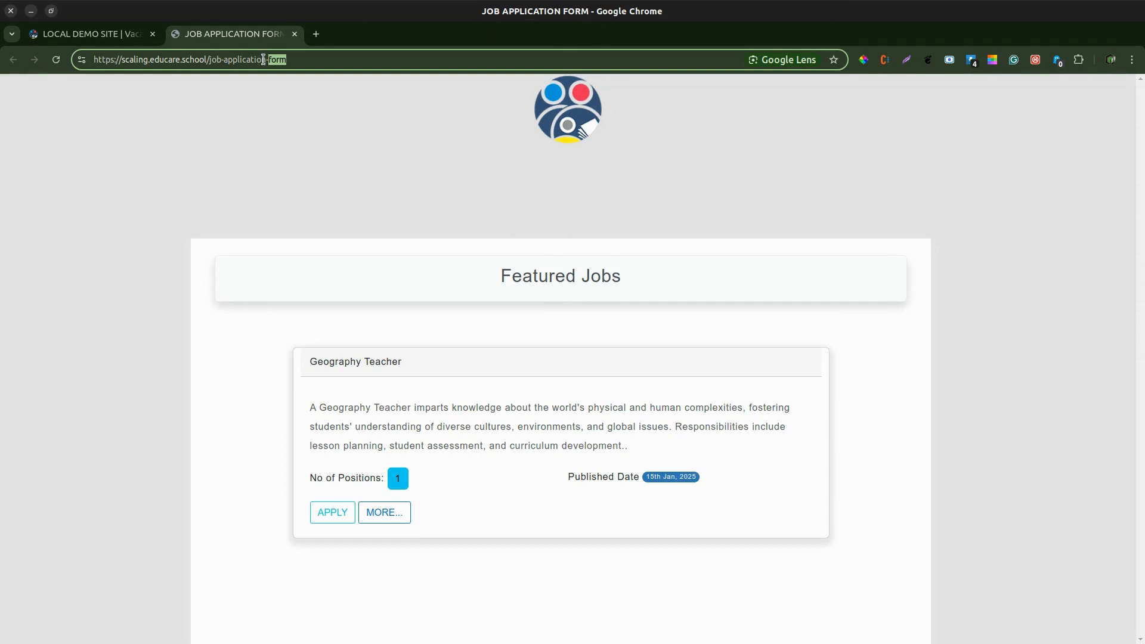
triple_click(306, 60)
click(212, 60)
drag(212, 60, 234, 59)
triple_click(312, 61)
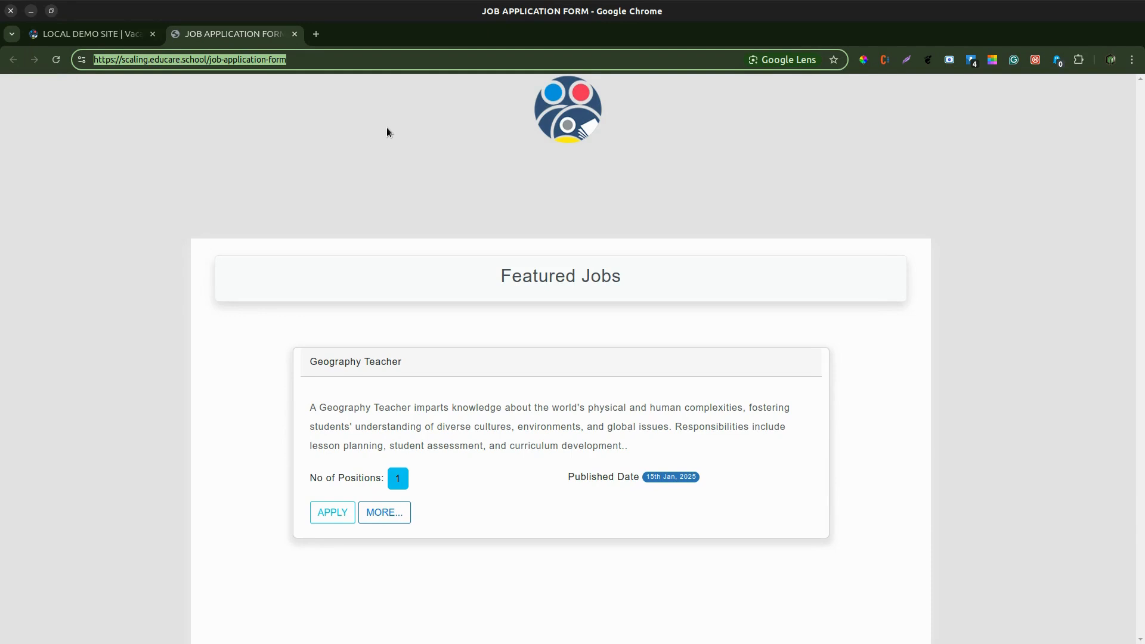
click(524, 172)
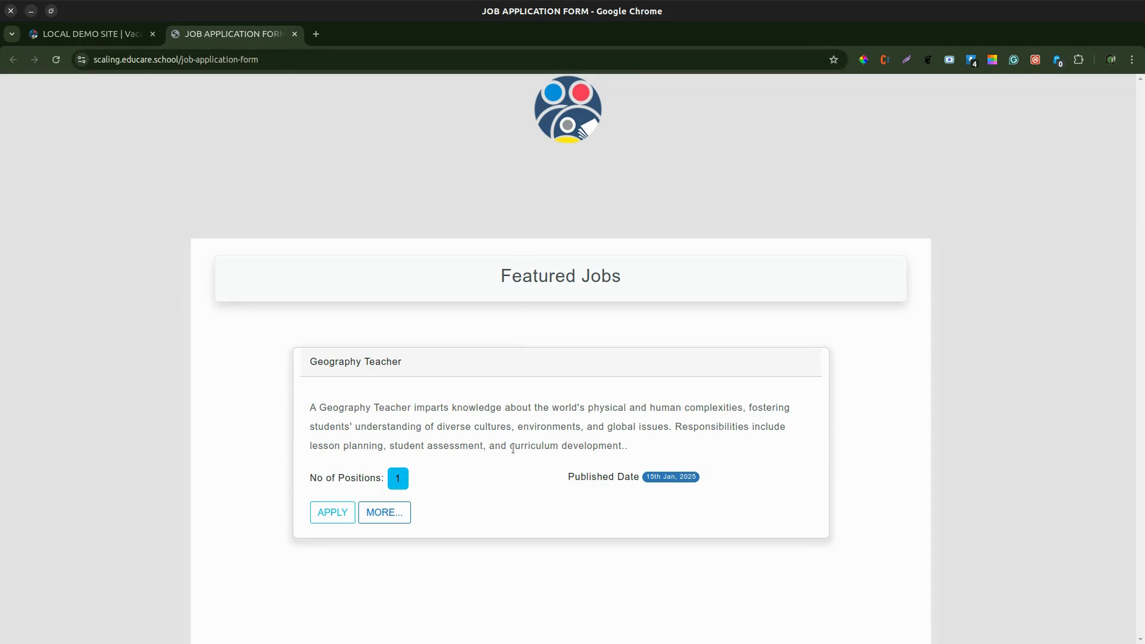
Expand the Geography Teacher listing, read its job summary, duties and requirements, and collapse the details.
click(381, 512)
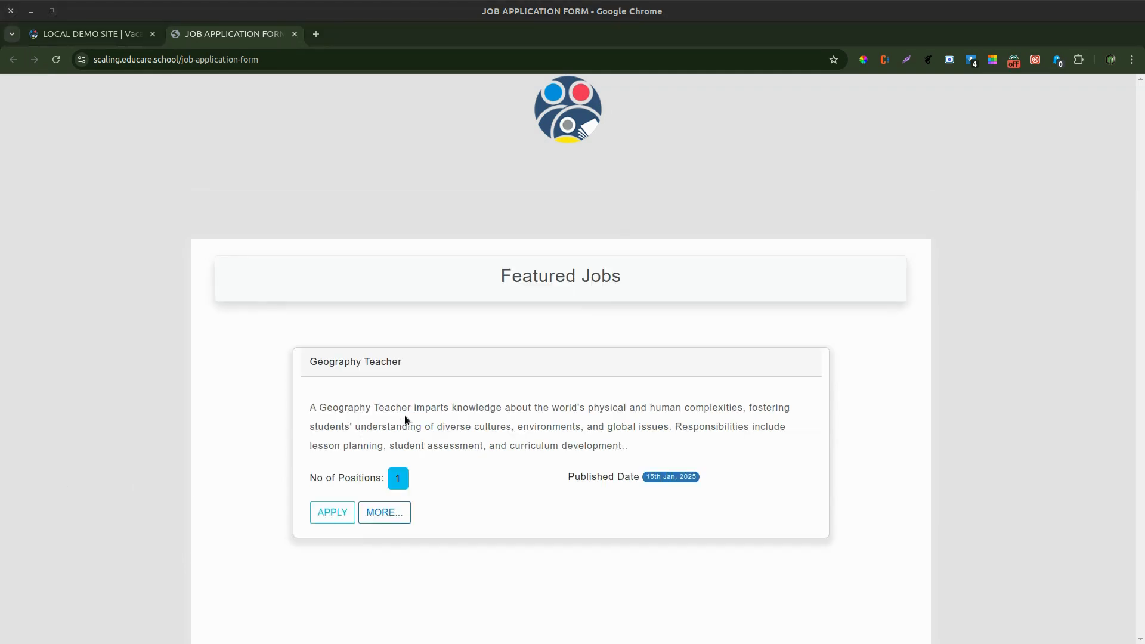
click(404, 415)
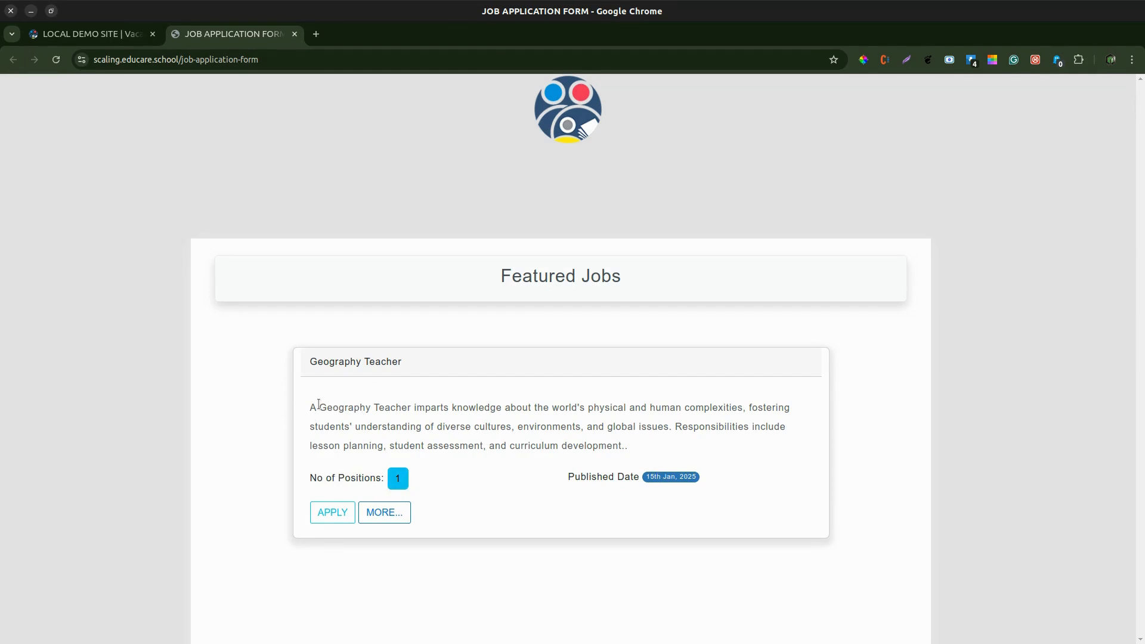
drag(309, 406, 646, 451)
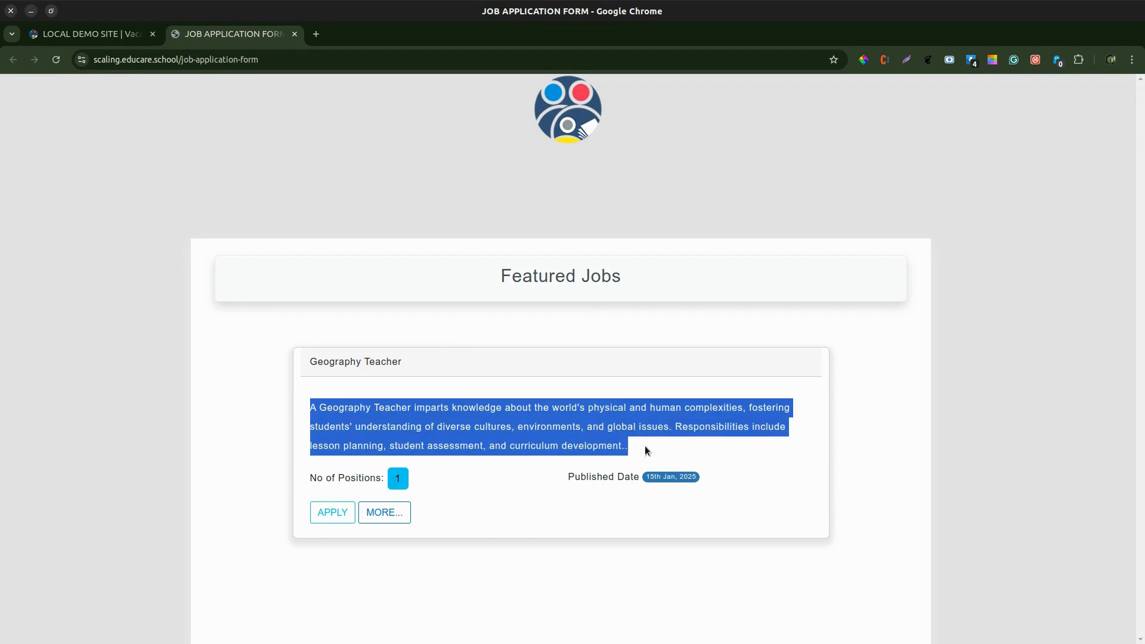
click(532, 422)
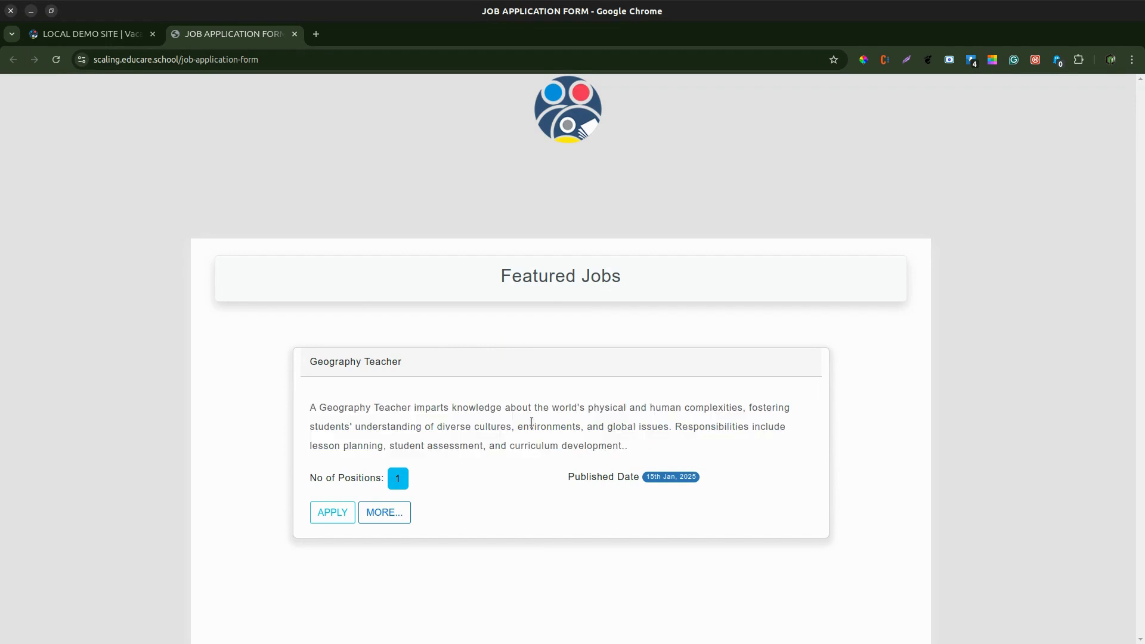
click(386, 513)
scroll(410, 410, down, 6)
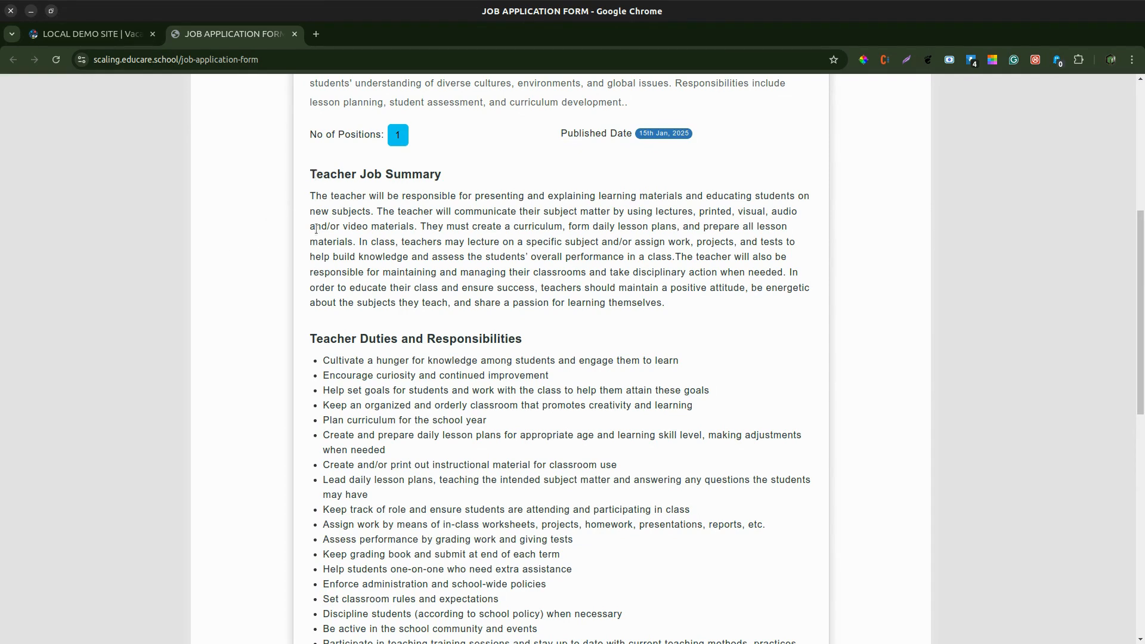
scroll(316, 228, down, 10)
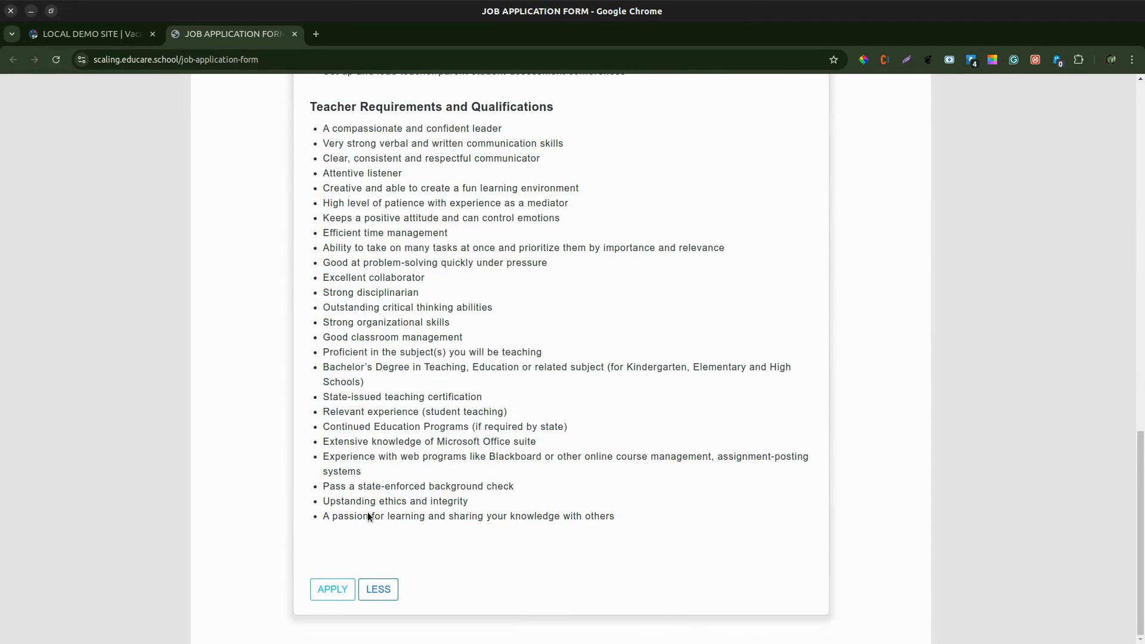
click(376, 588)
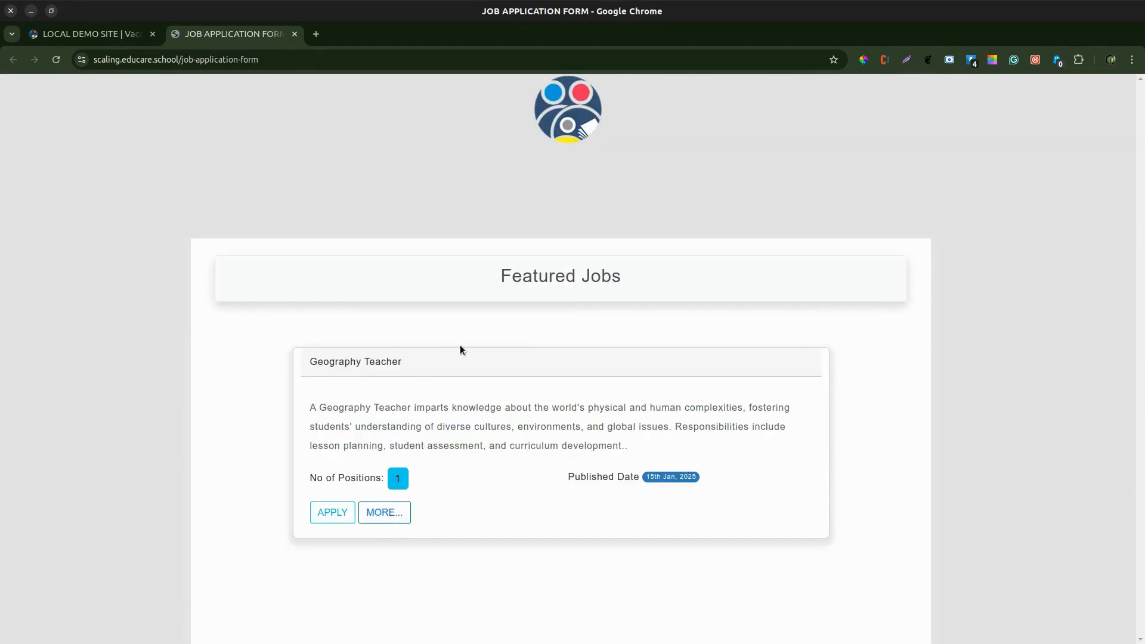
View the application form for the Geography Teacher post, and return to the featured jobs page and reload it.
click(332, 513)
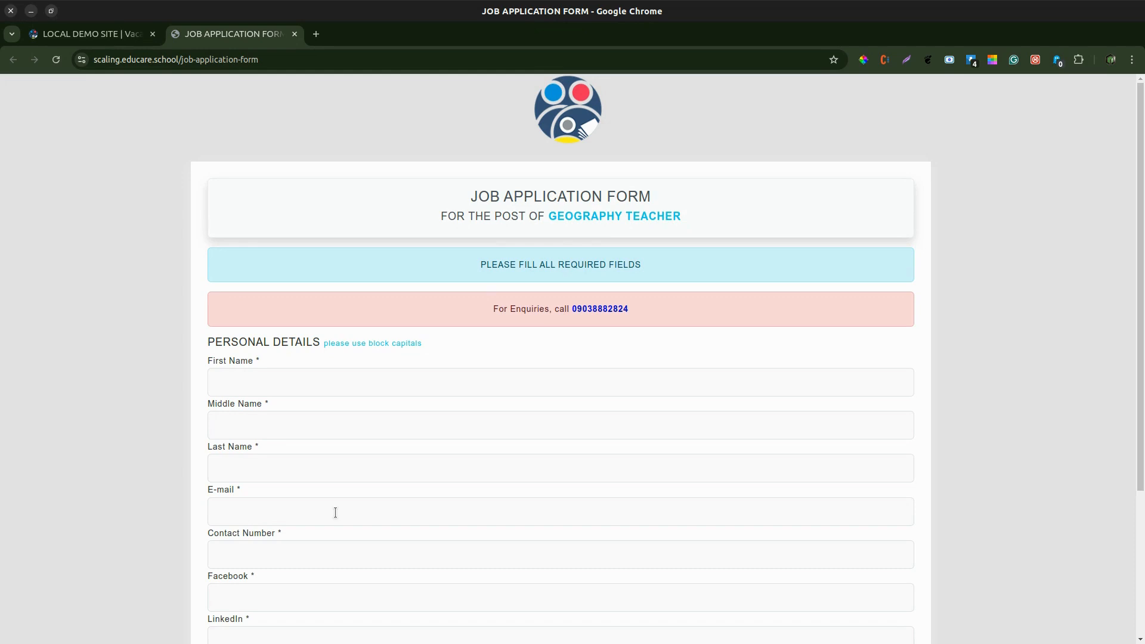
click(552, 125)
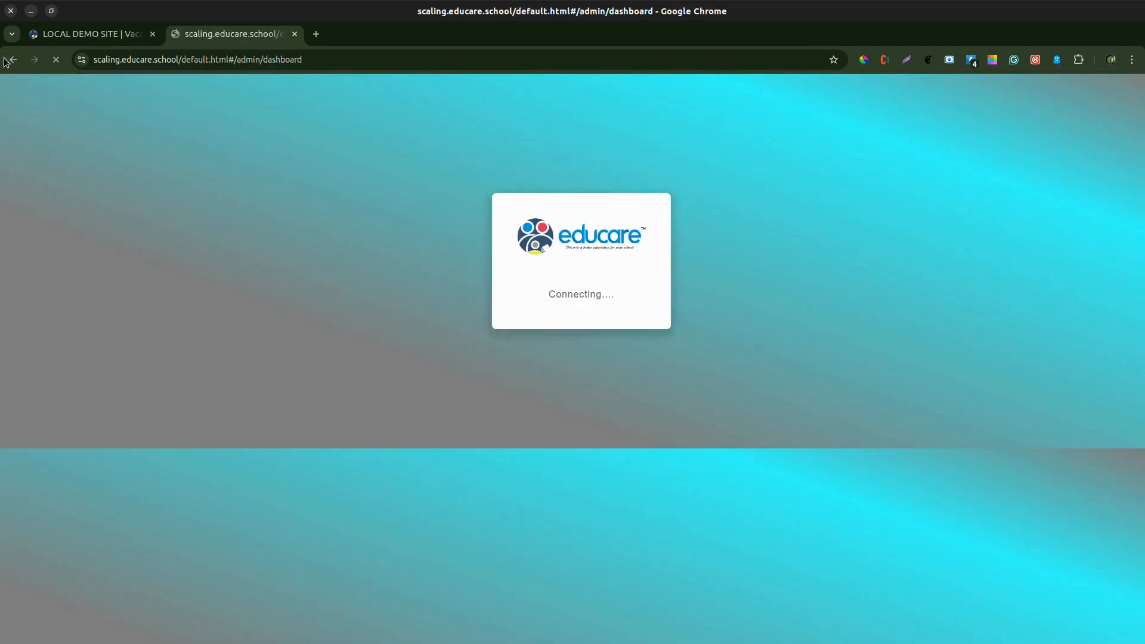
click(6, 59)
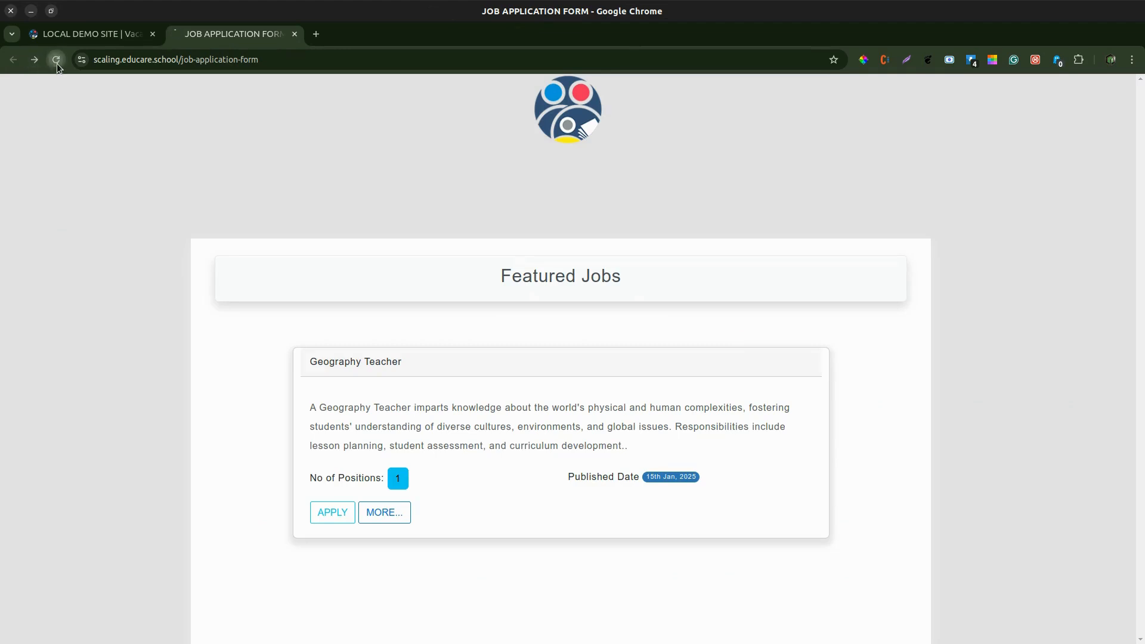
click(56, 61)
Set the Geography Teacher vacancy's status to Closed in Posted Jobs and reload the public job application page to check the listing.
click(121, 36)
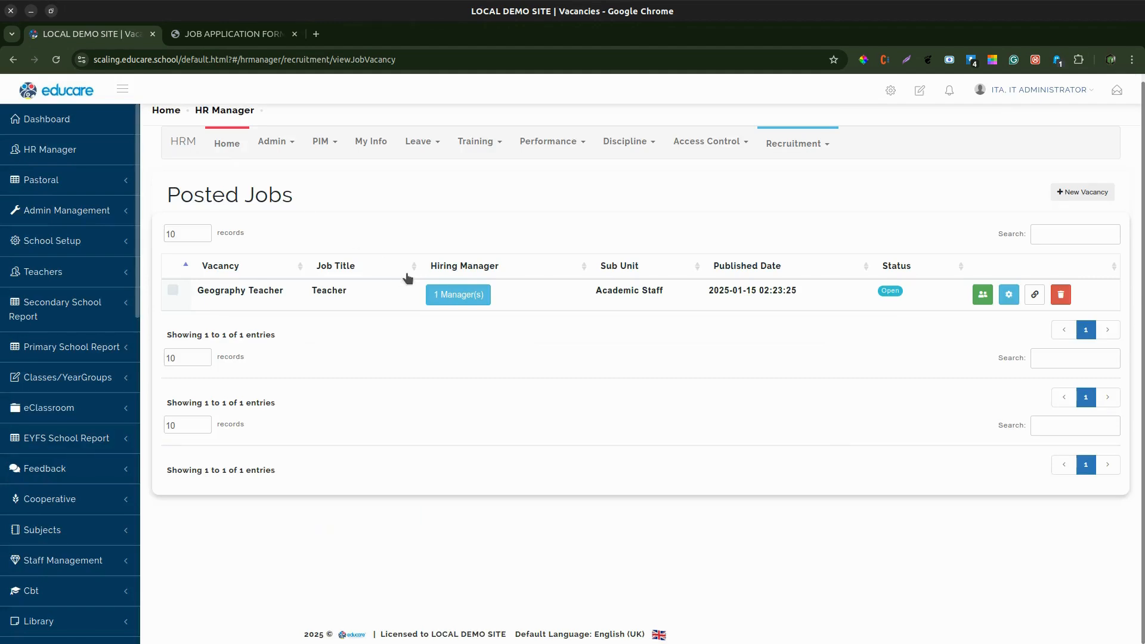
click(889, 290)
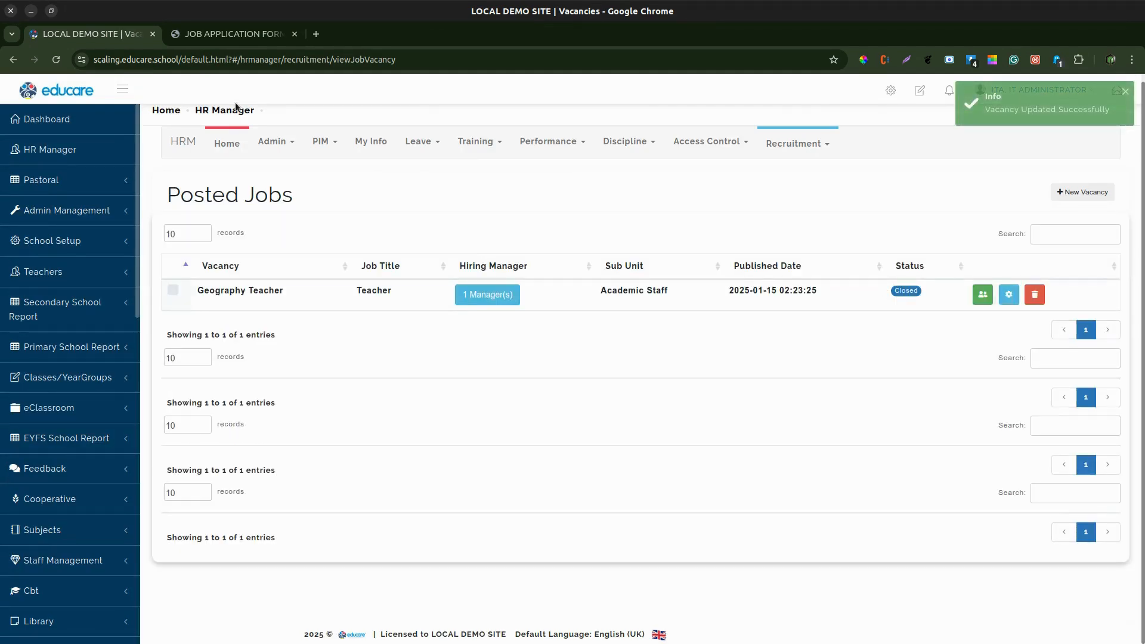
click(230, 37)
click(56, 59)
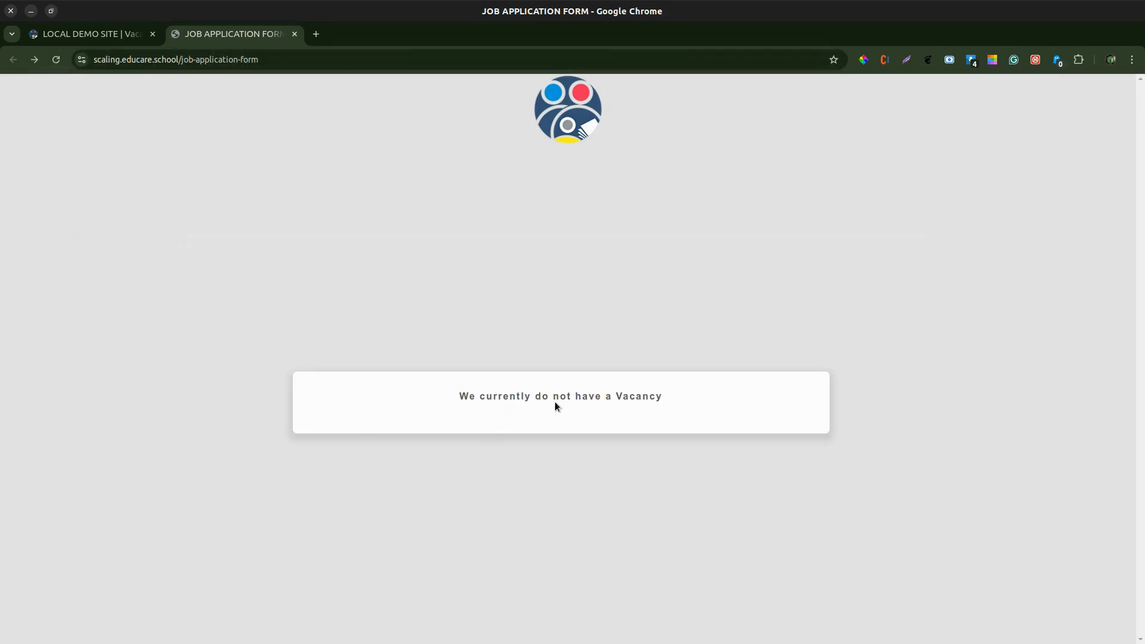
Set the Geography Teacher vacancy's status to Open and refresh the public job application page.
click(96, 27)
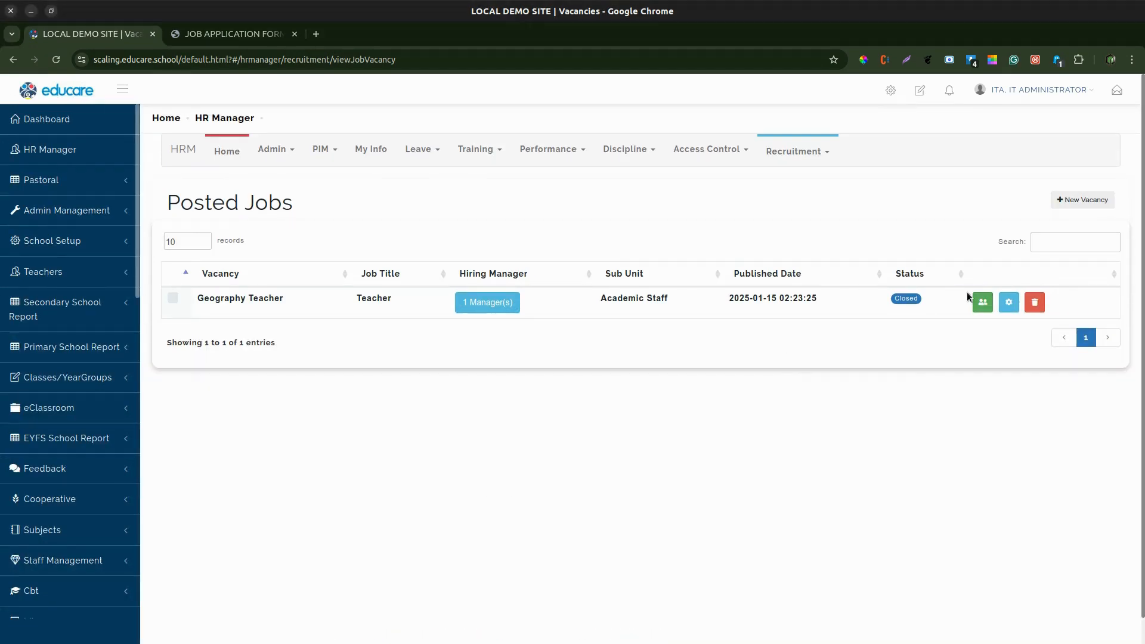
click(907, 299)
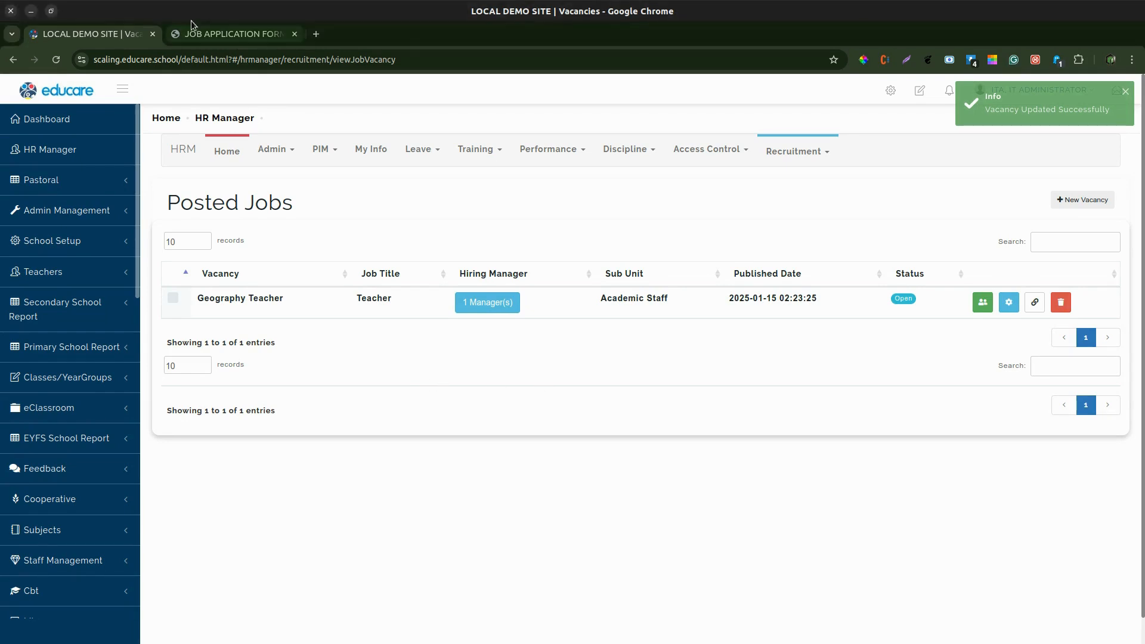
click(205, 29)
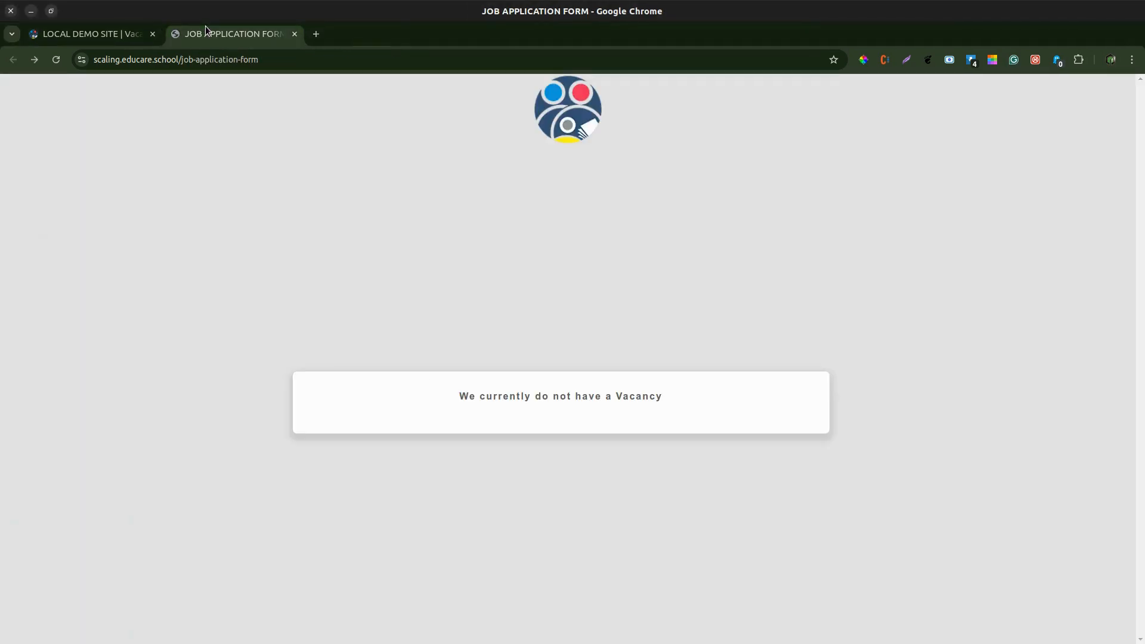
click(58, 60)
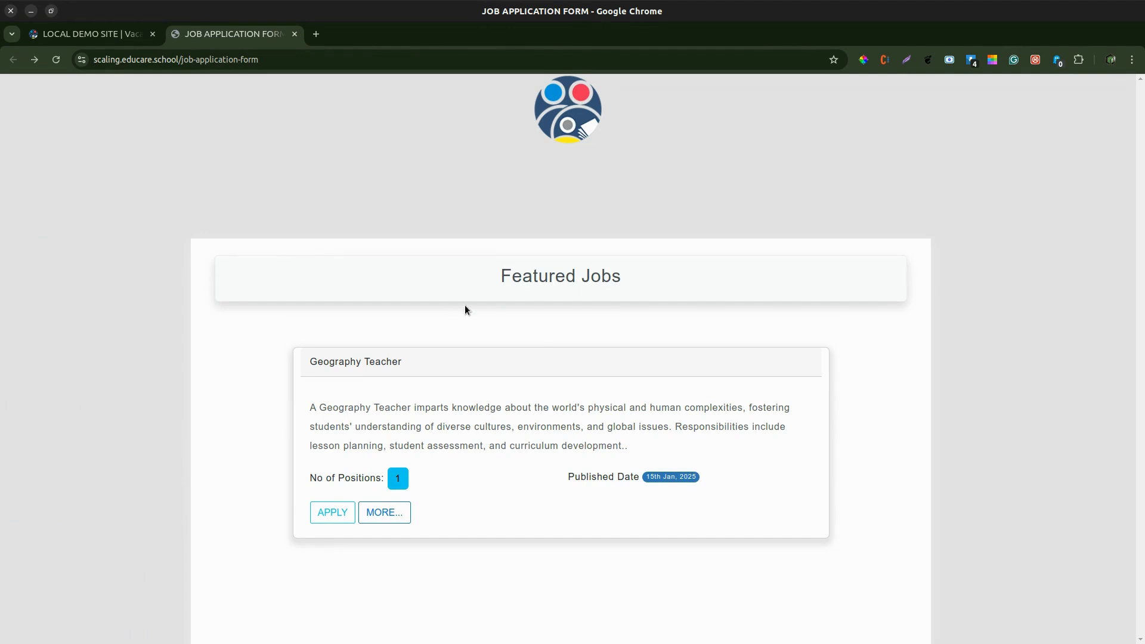
Start a Geography Teacher application and fill in the applicant's first name, last name, e-mail and contact number from the second saved address suggestion.
click(333, 473)
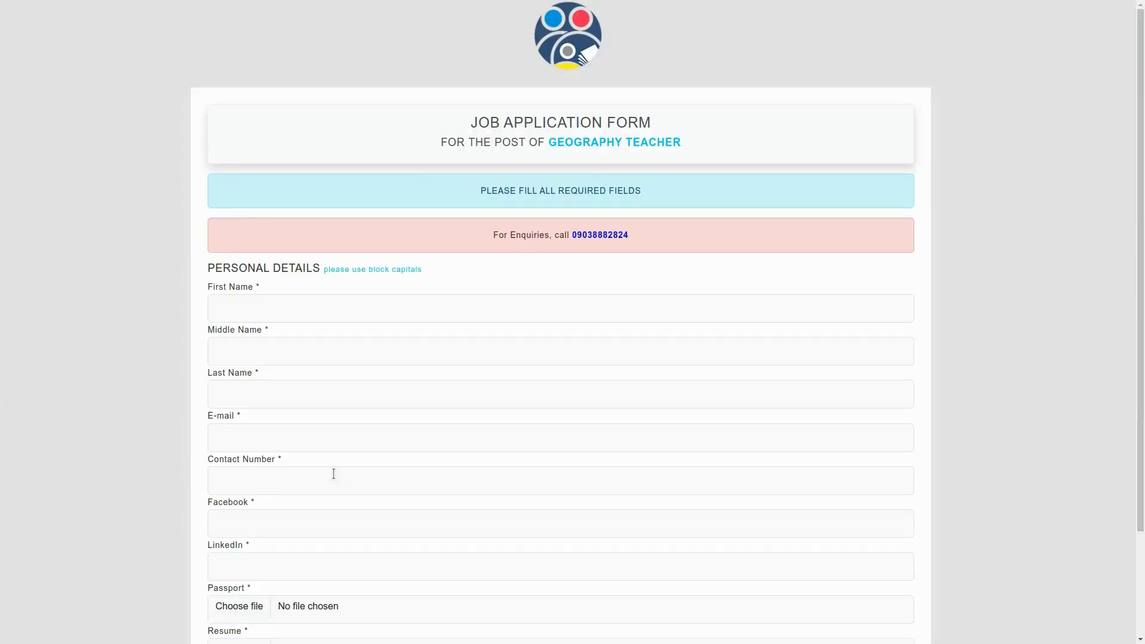
scroll(291, 299, down, 3)
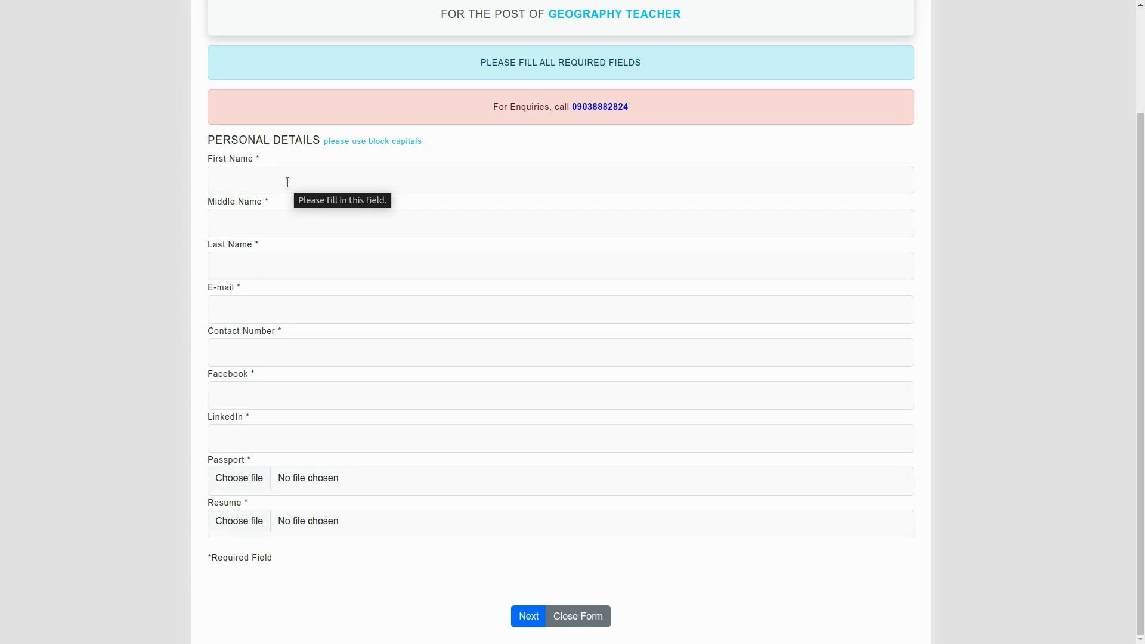
click(292, 182)
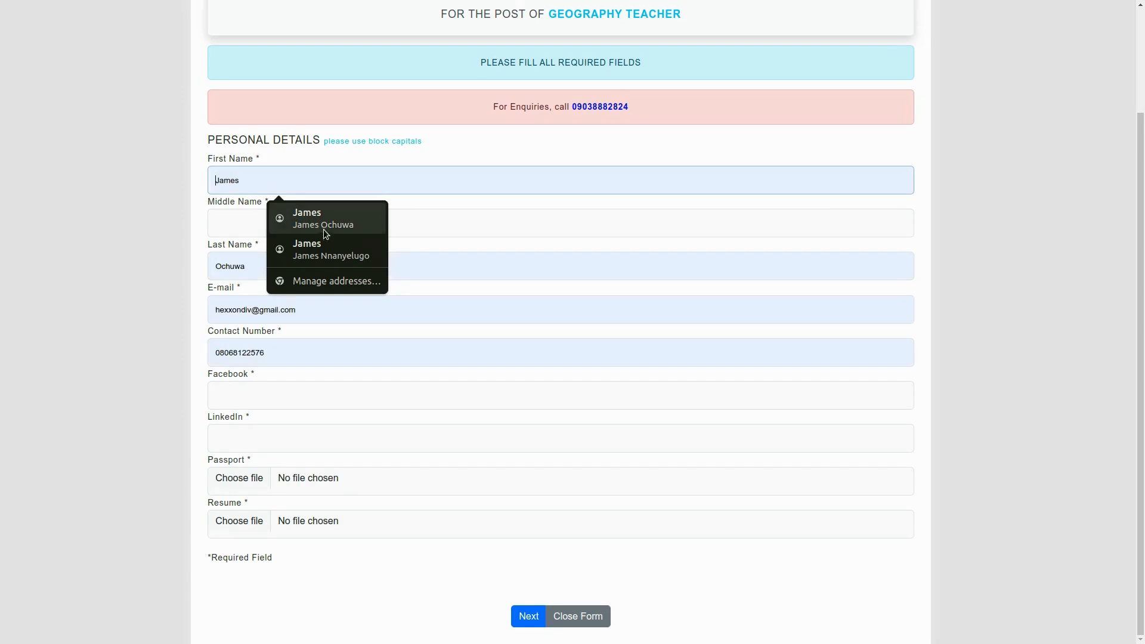
click(327, 251)
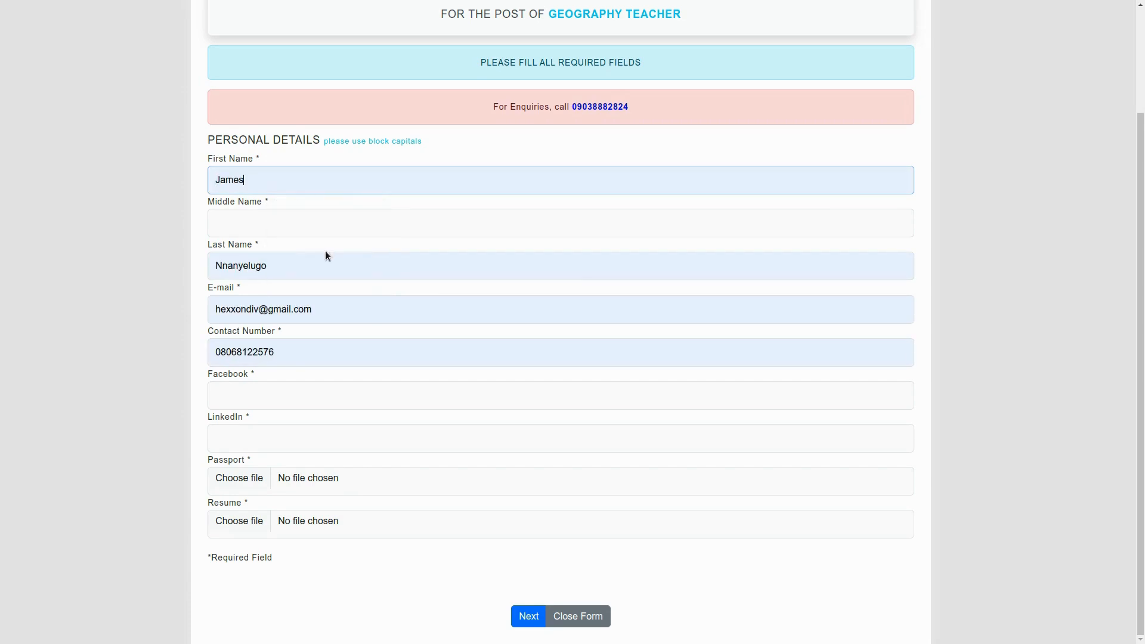
Enter the applicant's social media username in both the Facebook and LinkedIn fields.
click(267, 395)
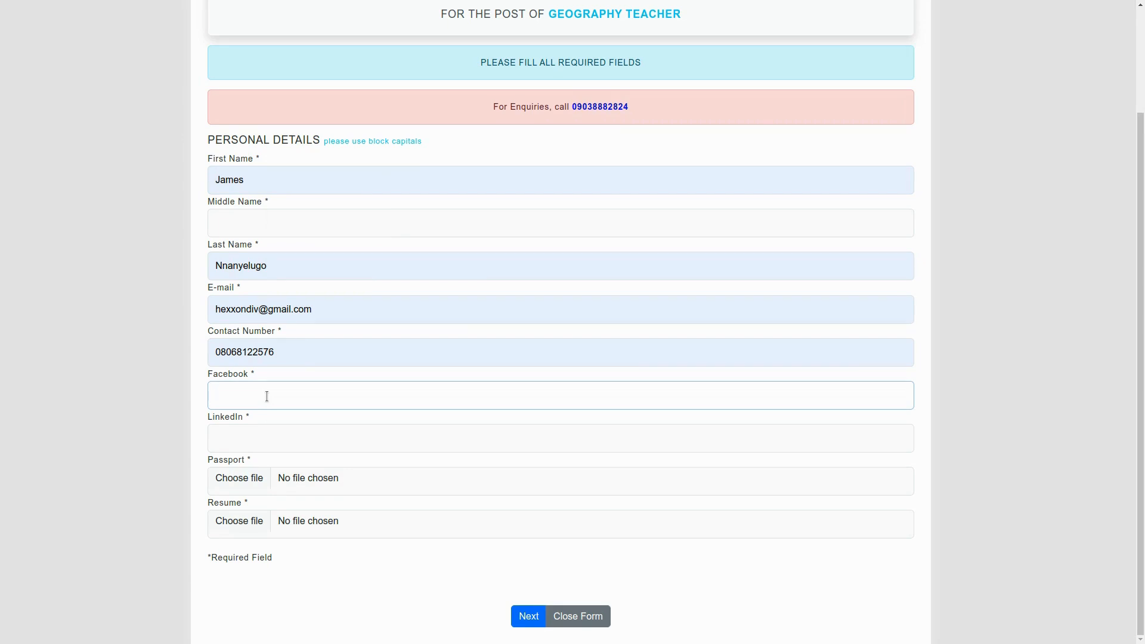
text(hexxondiv)
key(Tab)
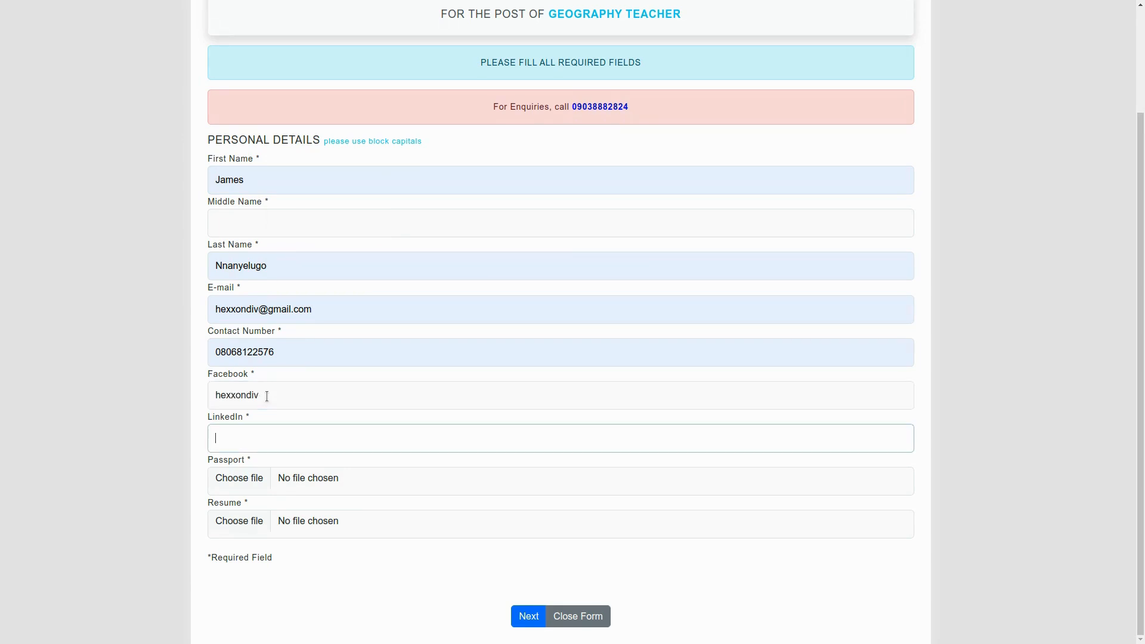
text(hexxondiv)
Attach image10.png from the Pictures folder as the applicant's passport photo.
click(239, 479)
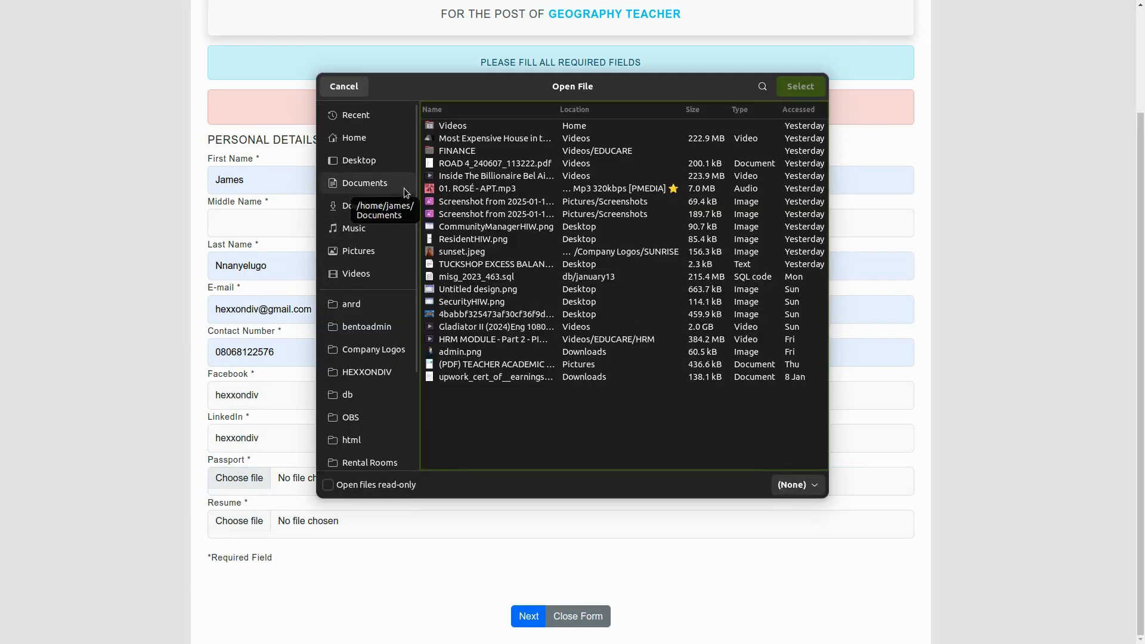
click(365, 251)
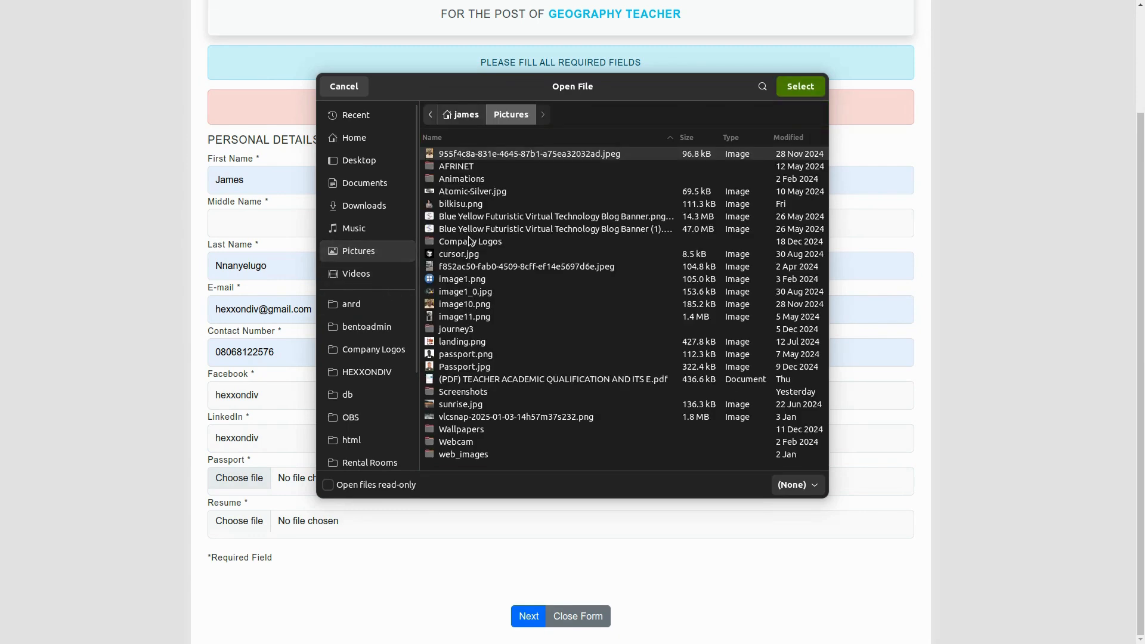
double_click(463, 304)
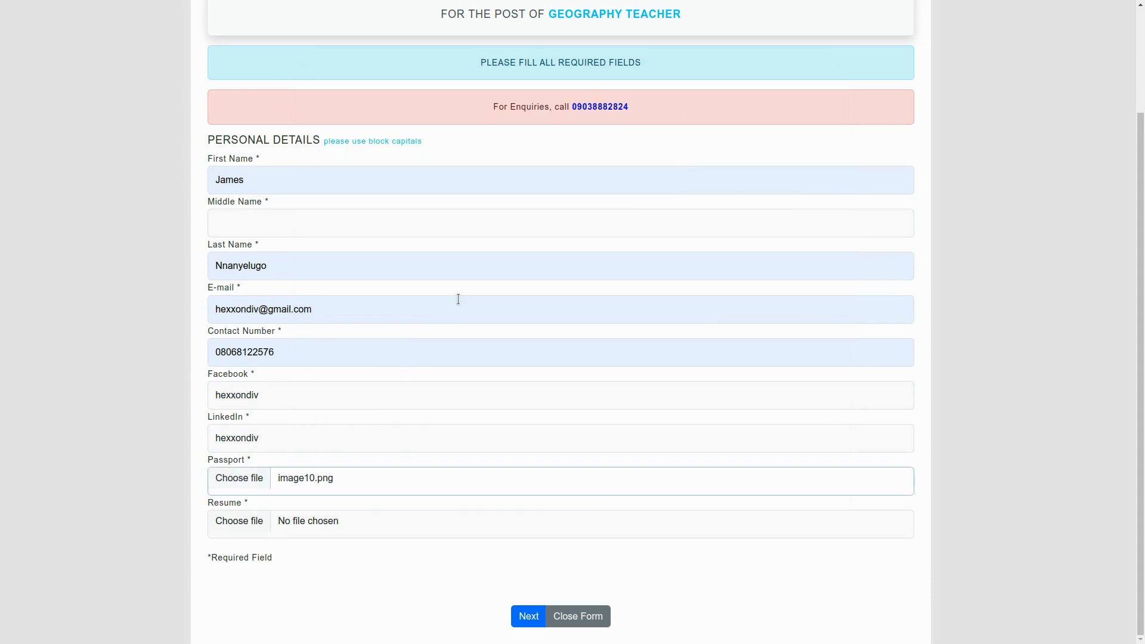
Attach Company Profile.pdf from within the Documents folder as the applicant's resume.
click(239, 522)
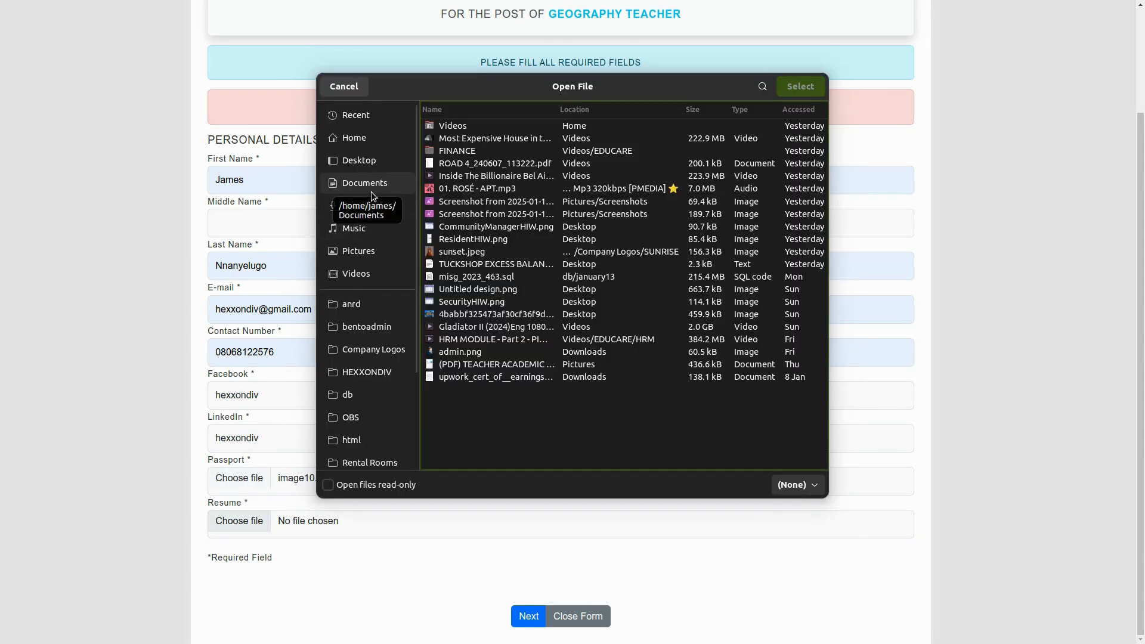
double_click(464, 368)
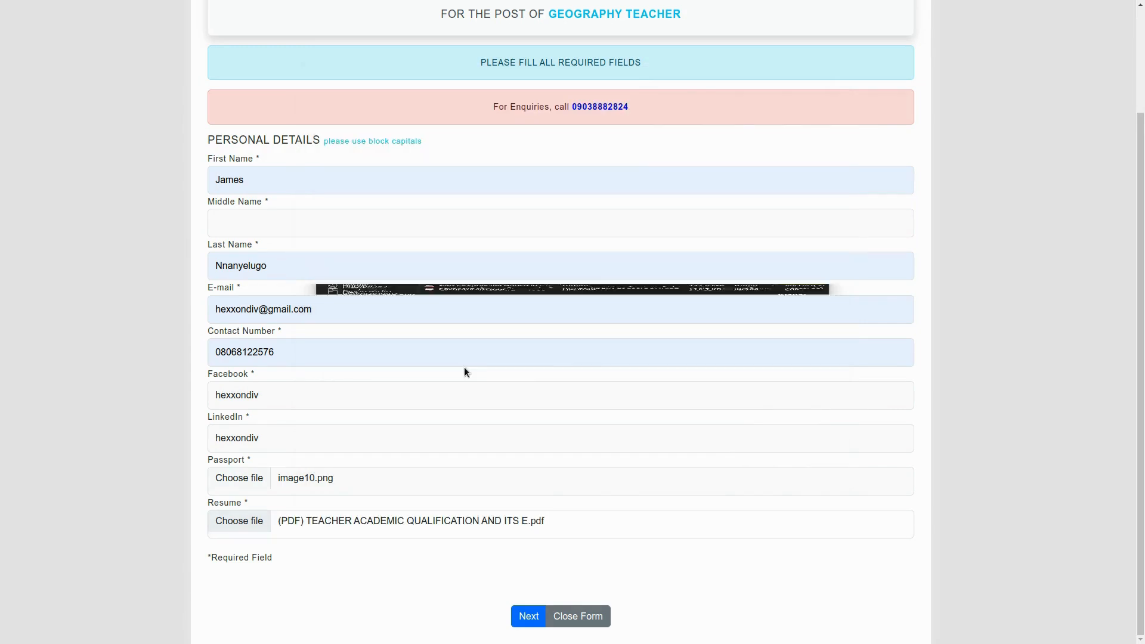
click(243, 524)
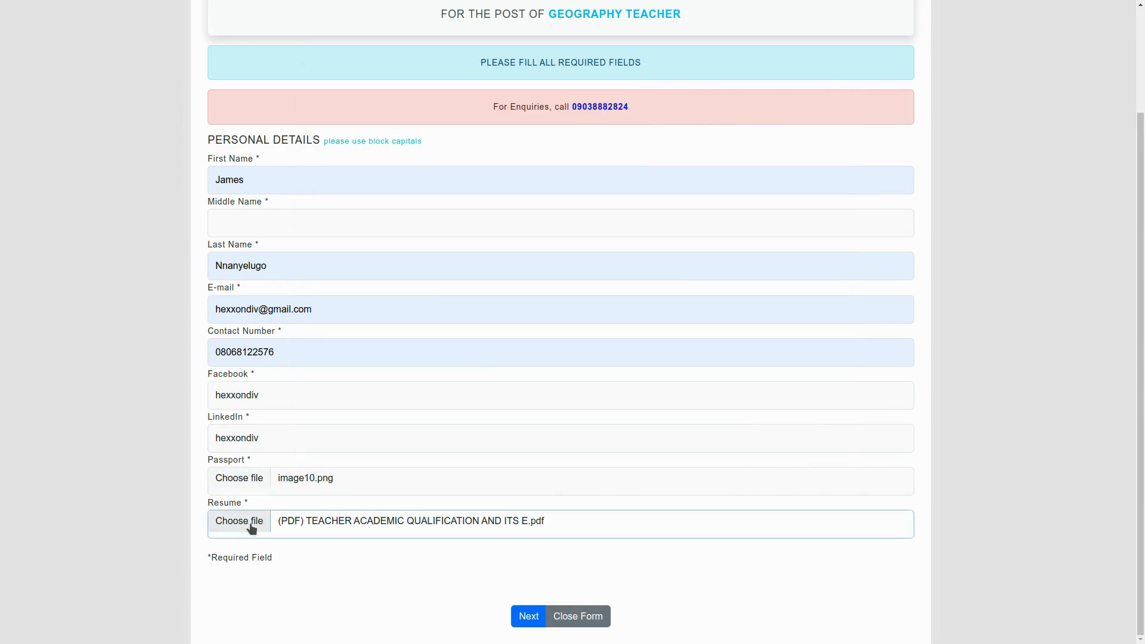
click(381, 189)
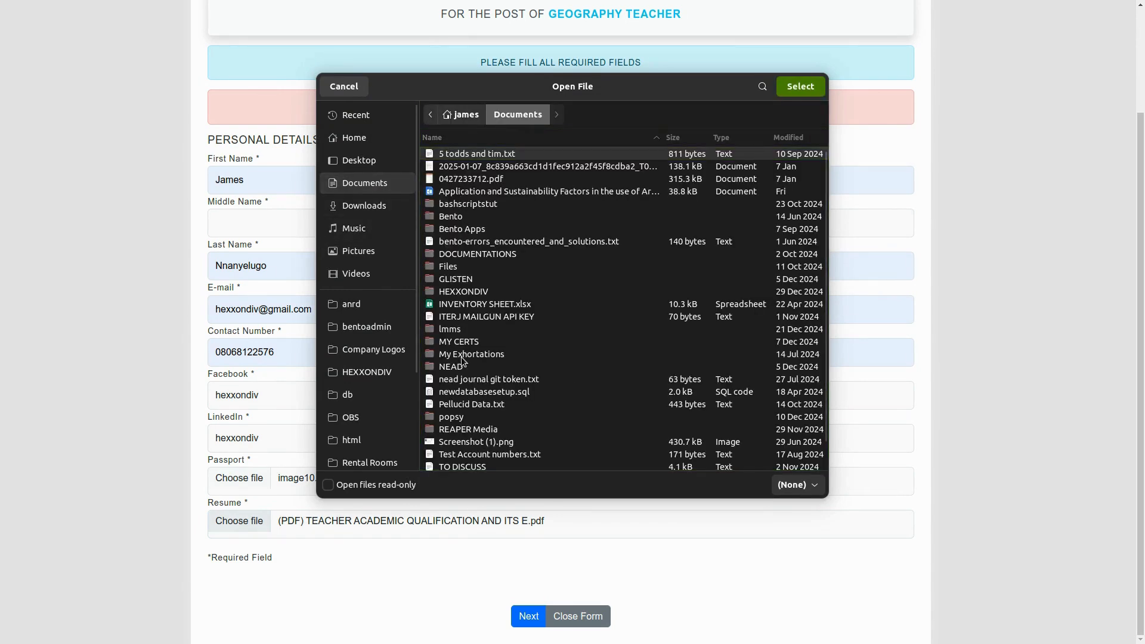
double_click(468, 266)
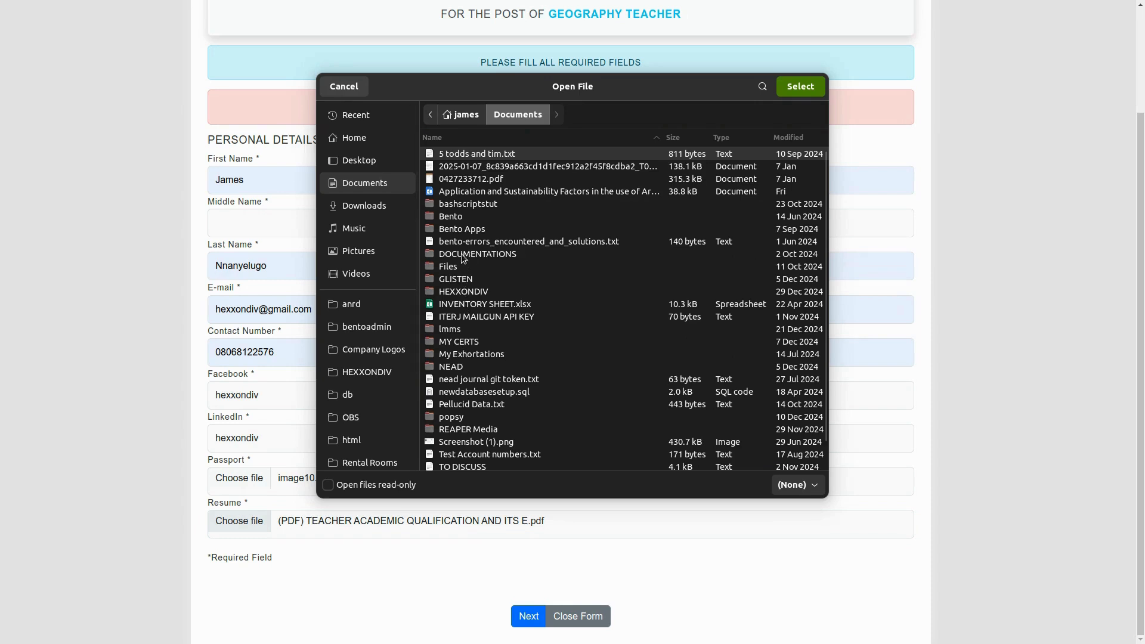
double_click(458, 178)
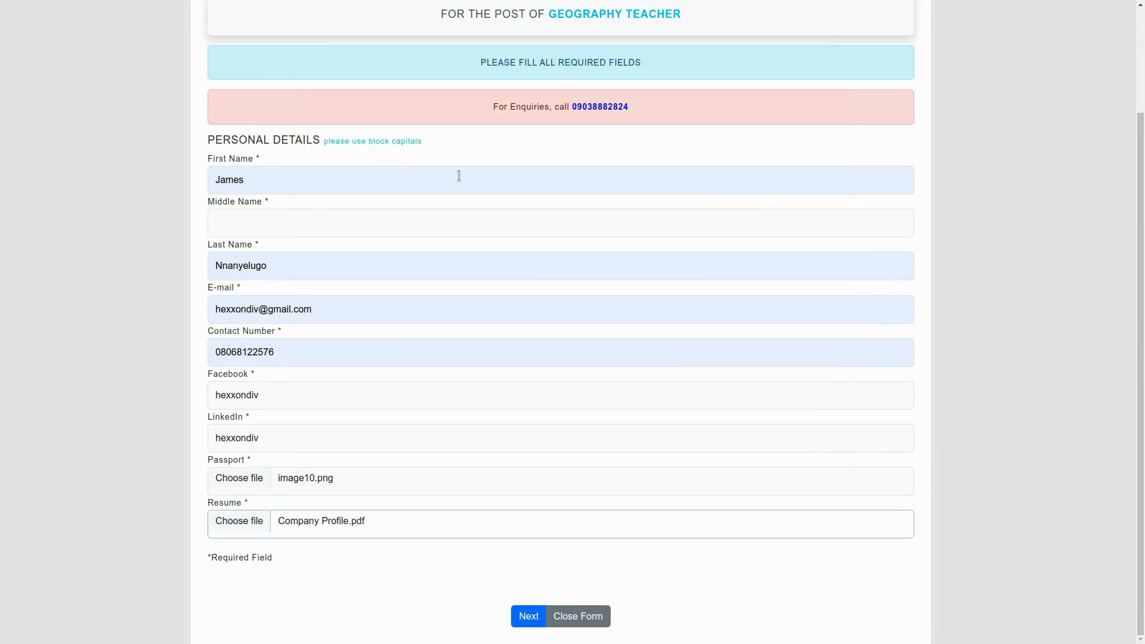
Fill in the applicant's required middle name and continue to the application's agreement section.
click(525, 617)
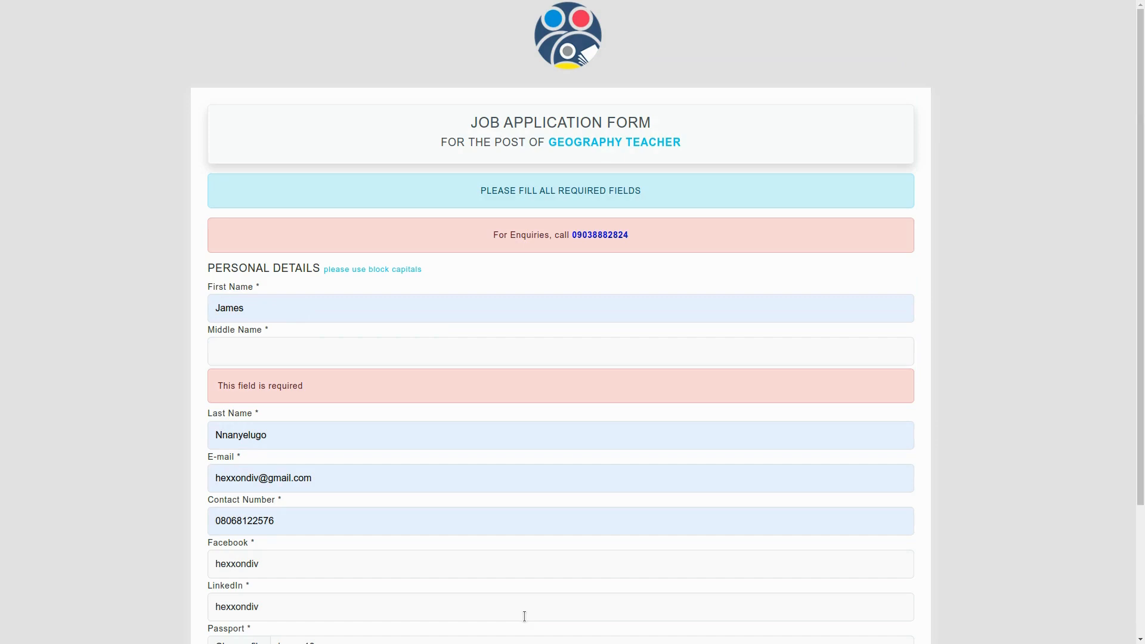
scroll(440, 340, down, 1)
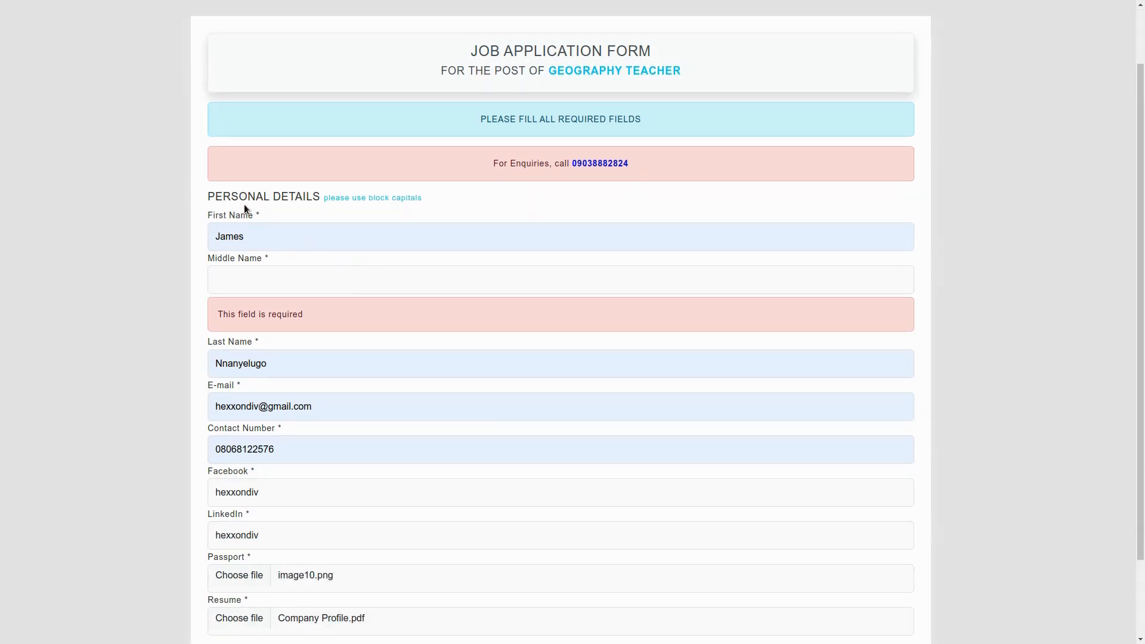
click(272, 282)
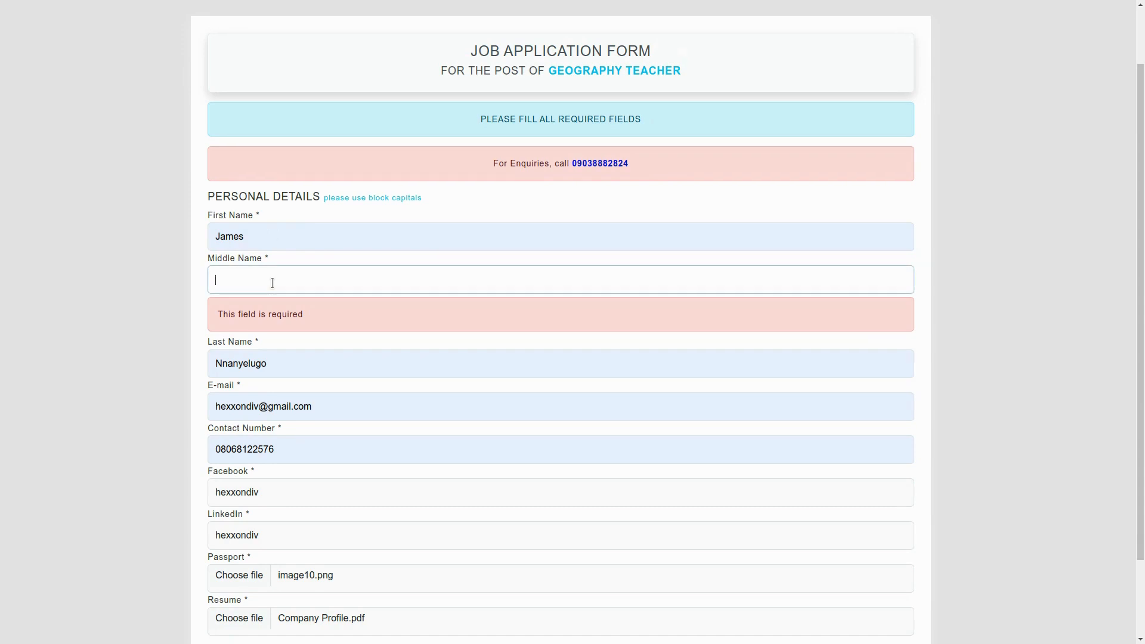
text(M.)
scroll(272, 283, down, 2)
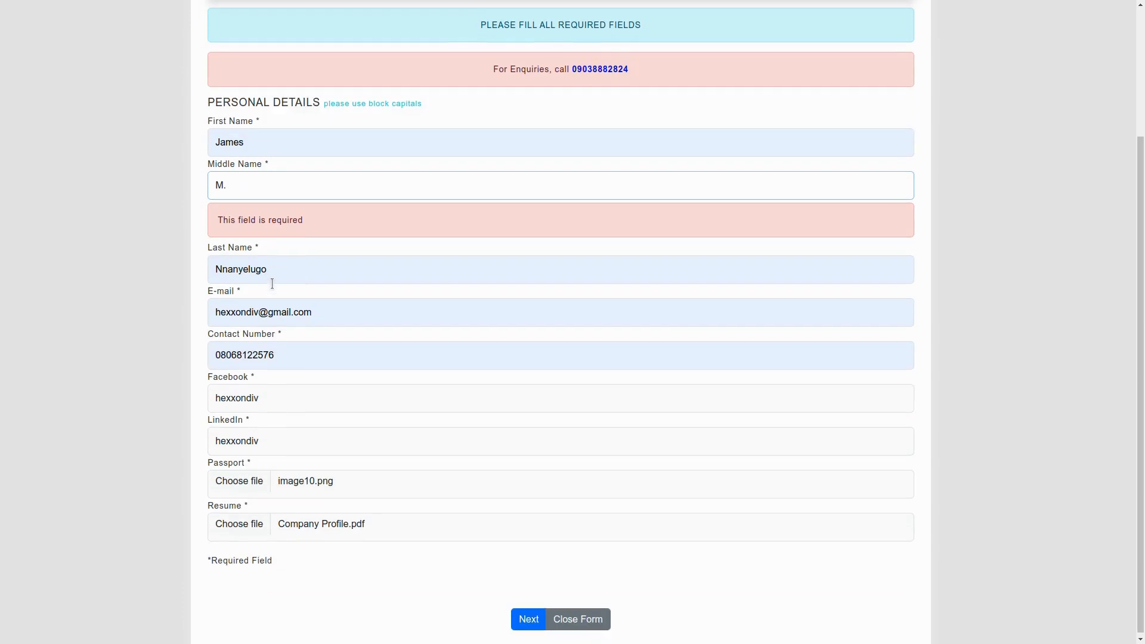
click(531, 618)
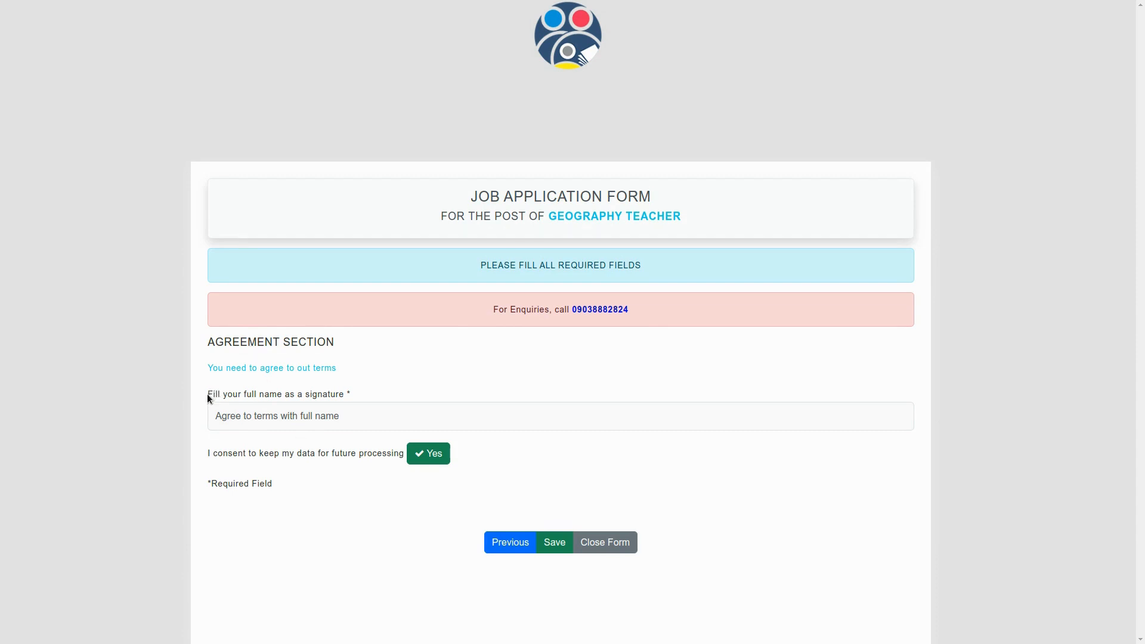
Sign the agreement with the applicant's full name, using the first saved name suggestion.
drag(214, 393, 359, 392)
click(379, 389)
click(328, 418)
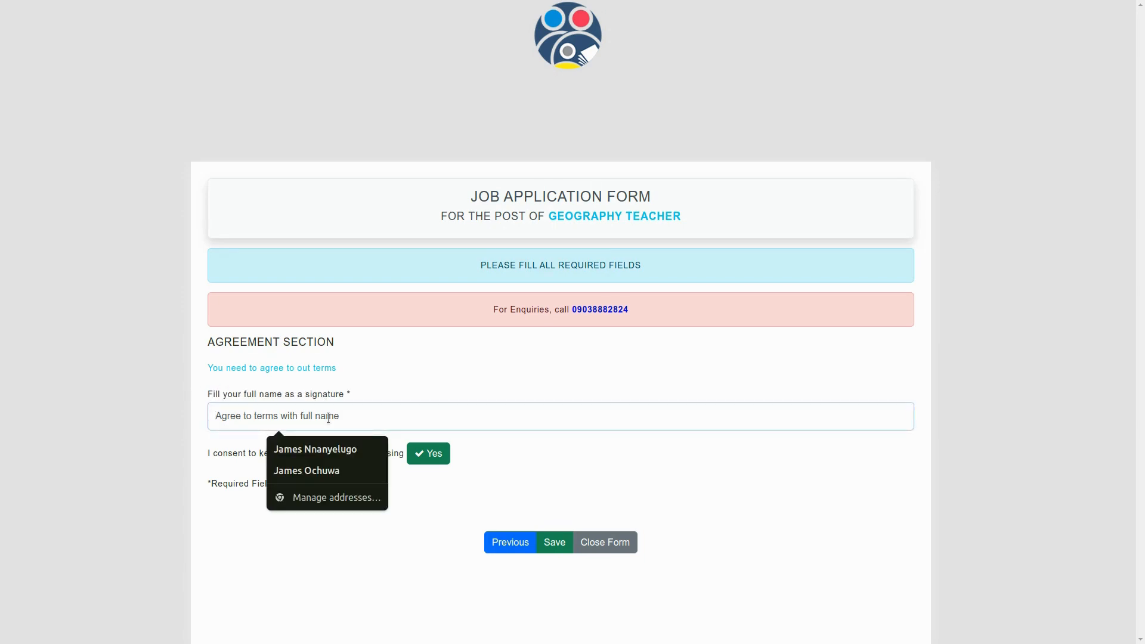
click(307, 449)
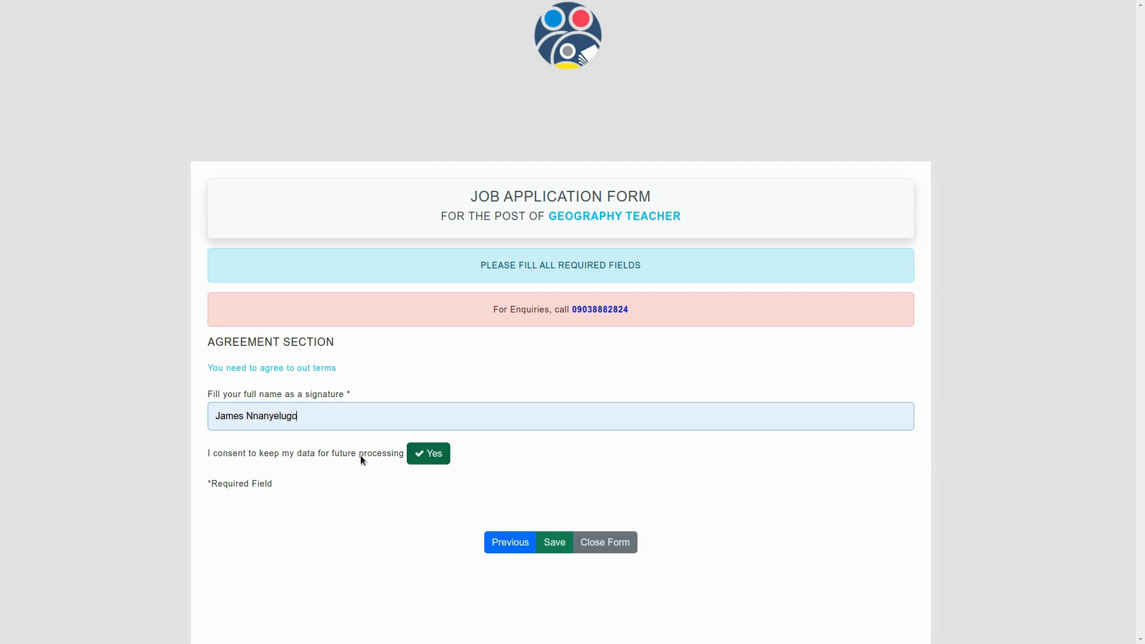
Try the data-processing consent toggle, leave it at Yes, and save the job application.
click(432, 460)
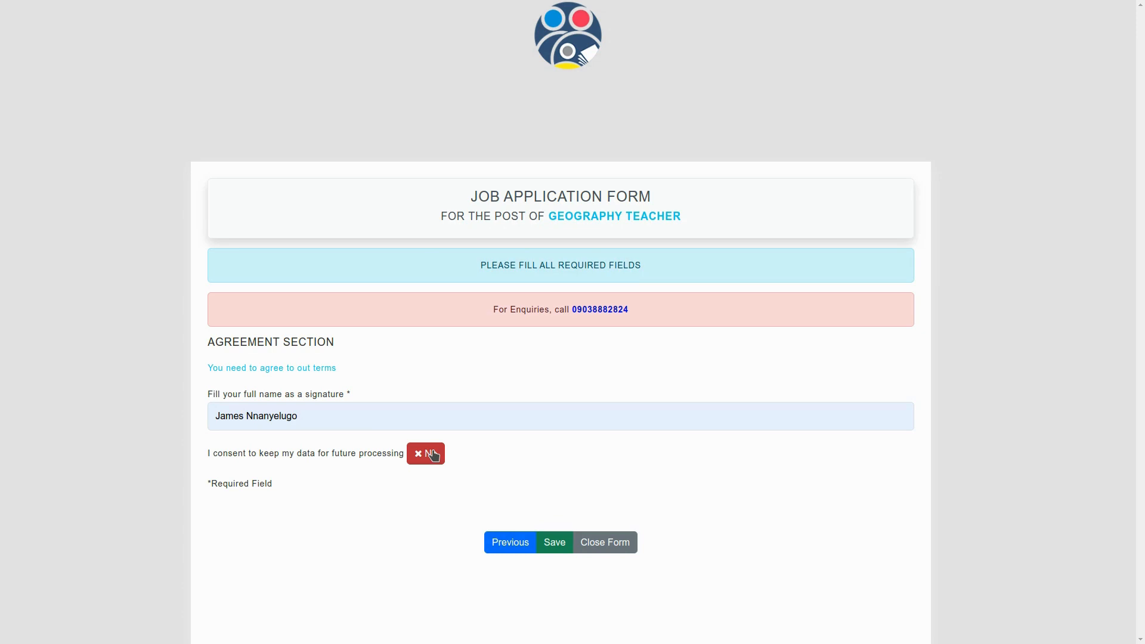
click(430, 457)
click(432, 458)
click(431, 457)
click(553, 542)
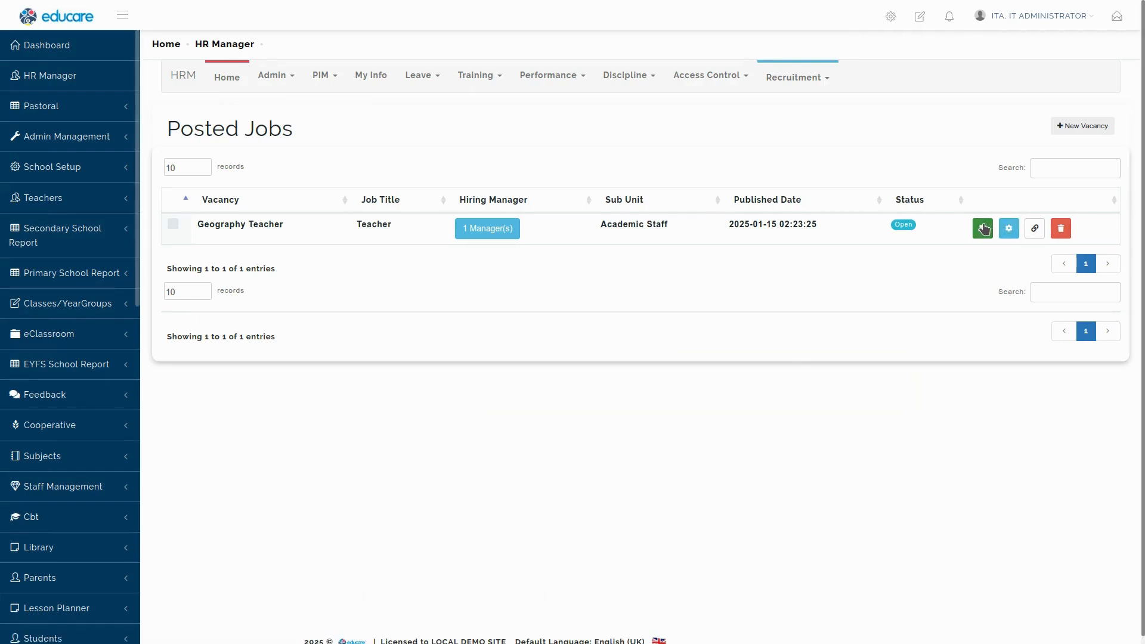
View the Geography Teacher vacancy's candidates and add the IT Administrator account as the applicant's interviewer.
click(983, 229)
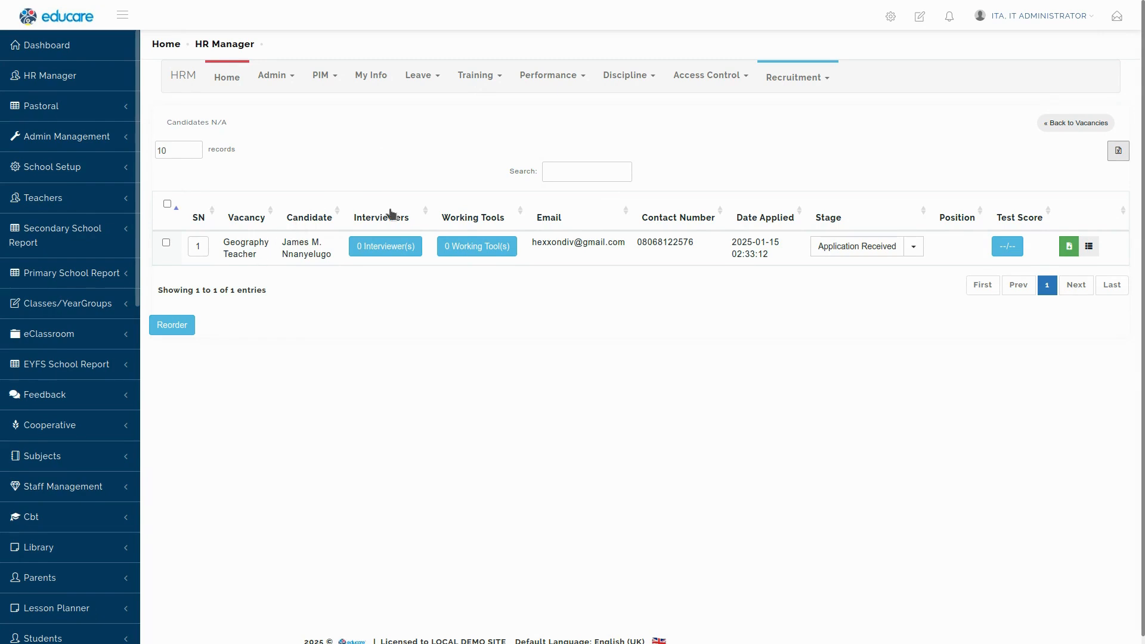
click(388, 246)
click(484, 145)
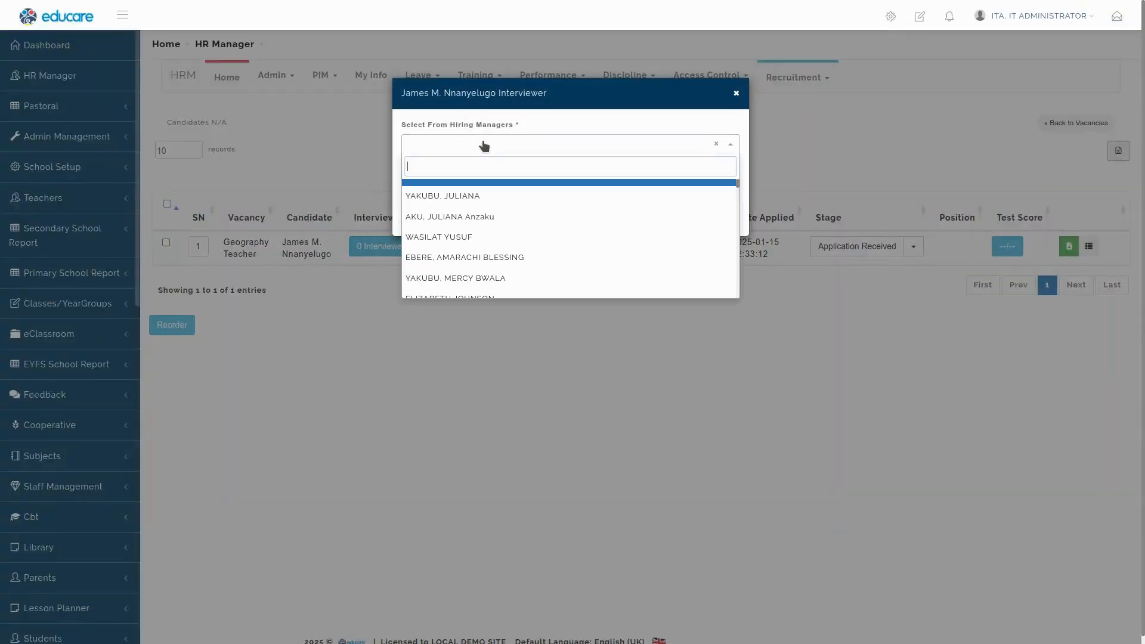
text(ita)
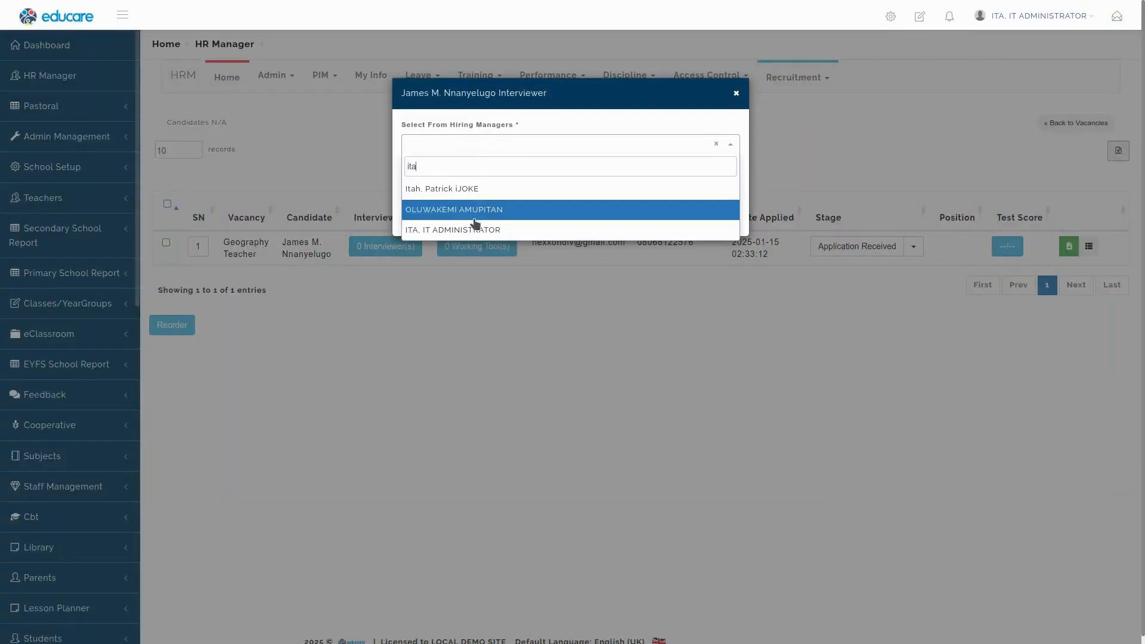
click(473, 229)
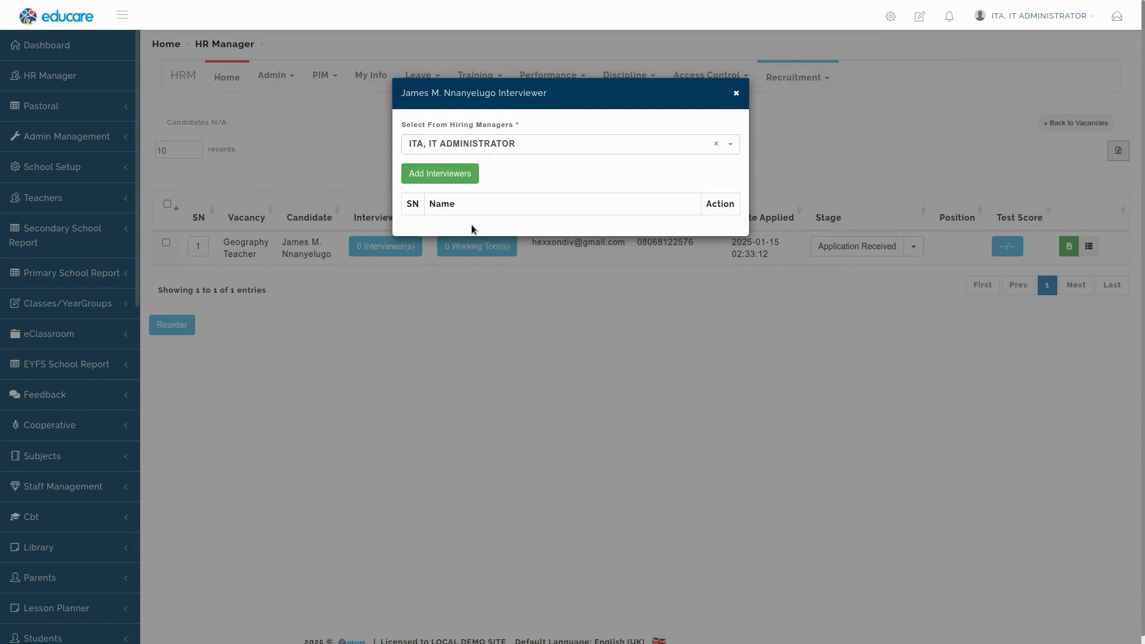
click(460, 178)
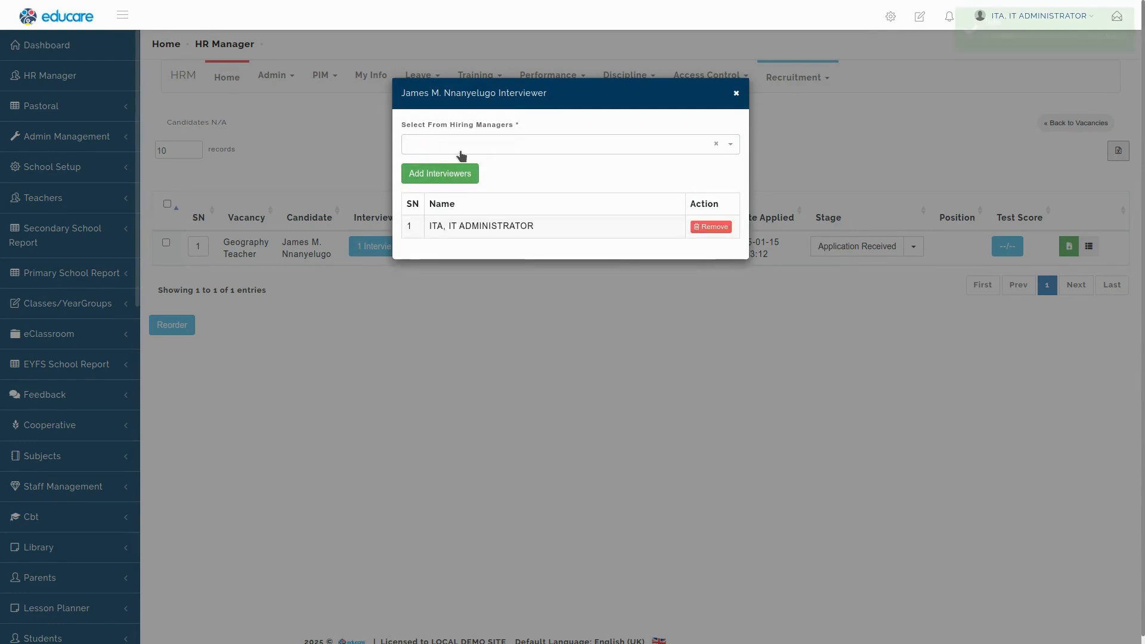
click(467, 148)
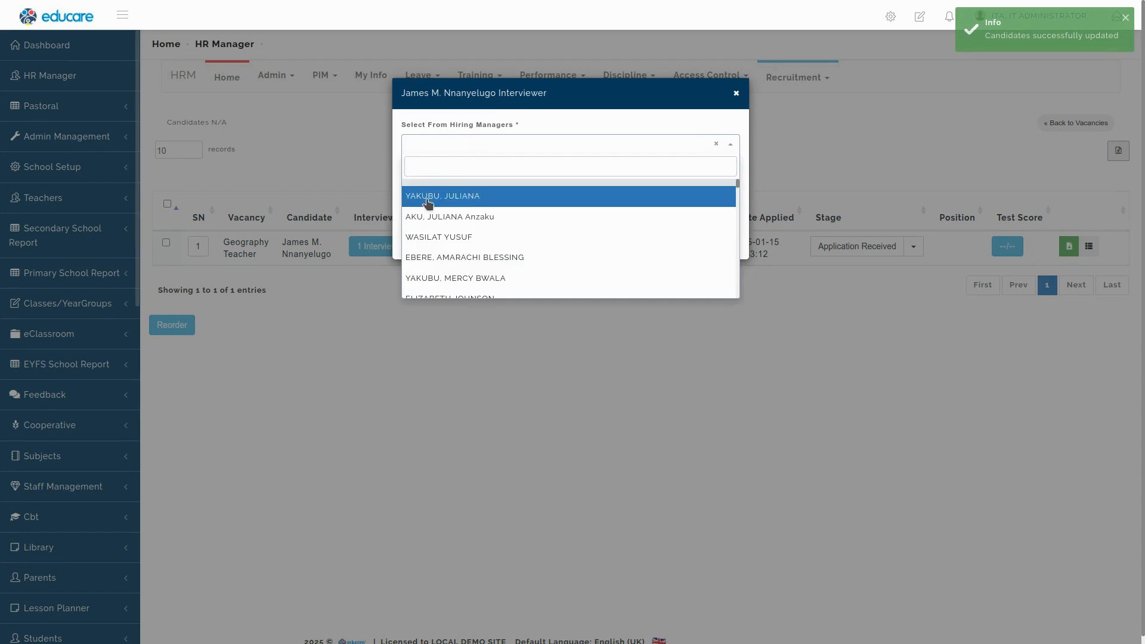
click(555, 98)
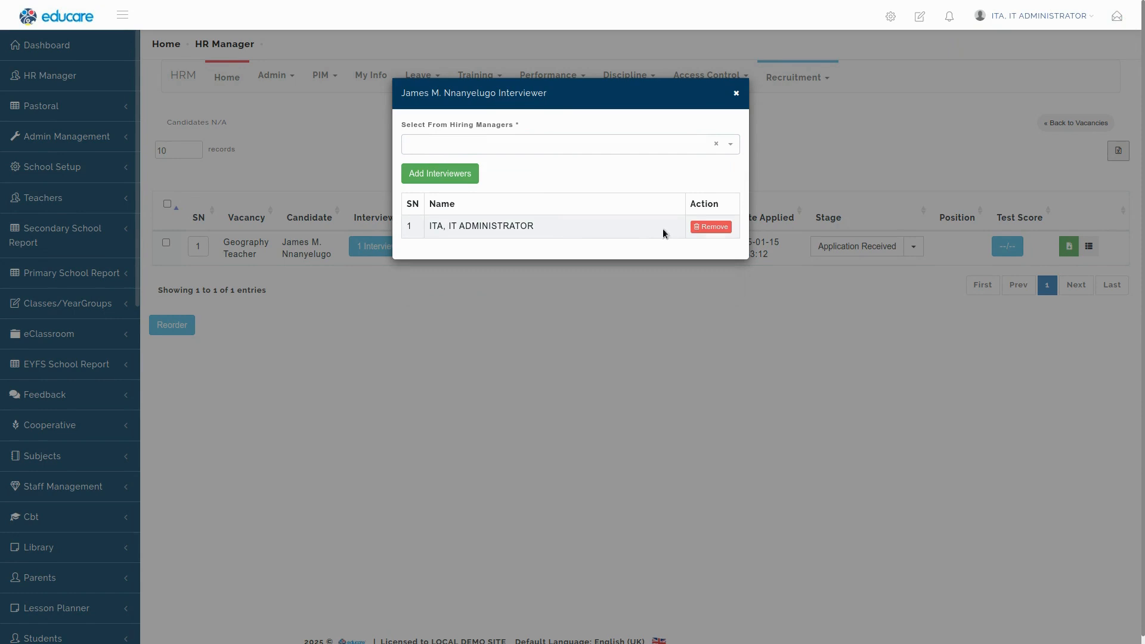
Close the interviewer dialog, view the candidate's application profile, and return to the candidate list.
click(737, 94)
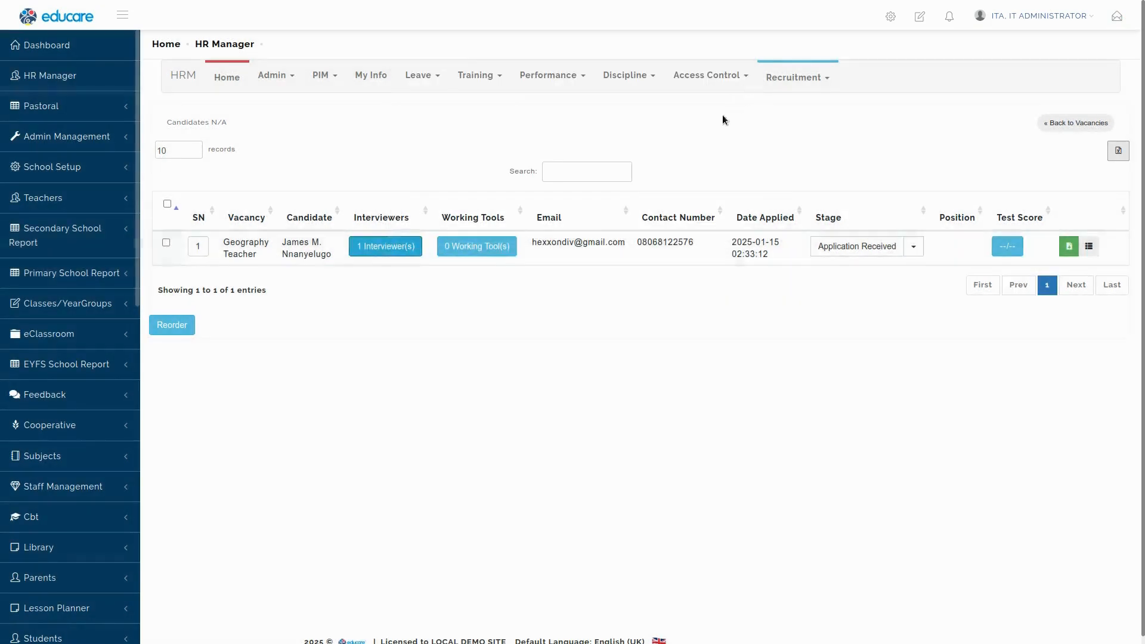
double_click(299, 242)
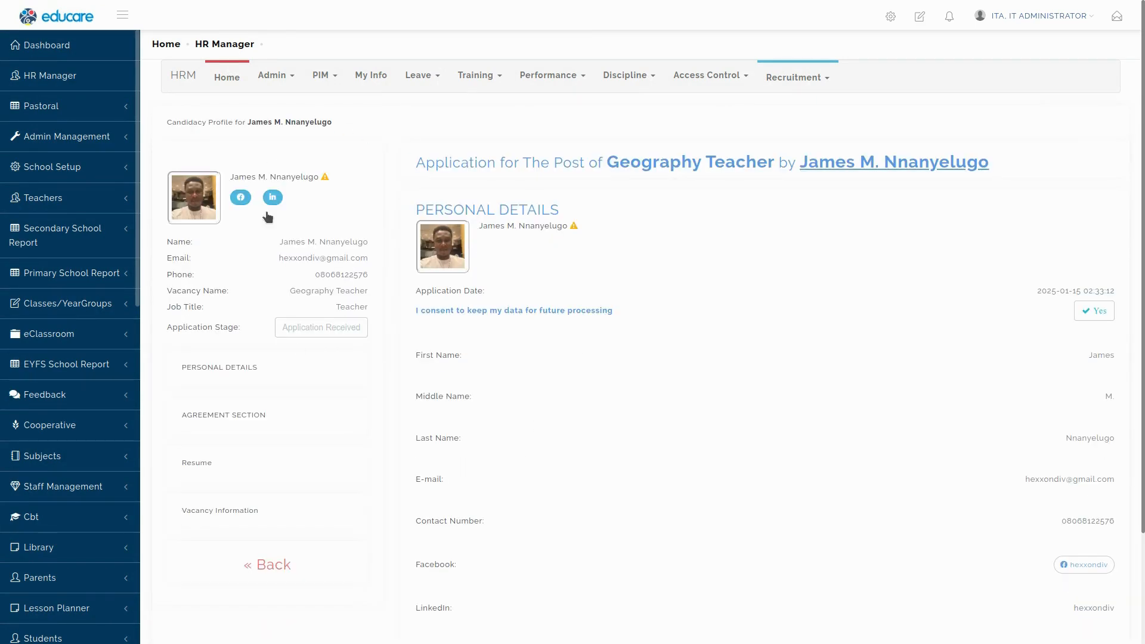
click(280, 527)
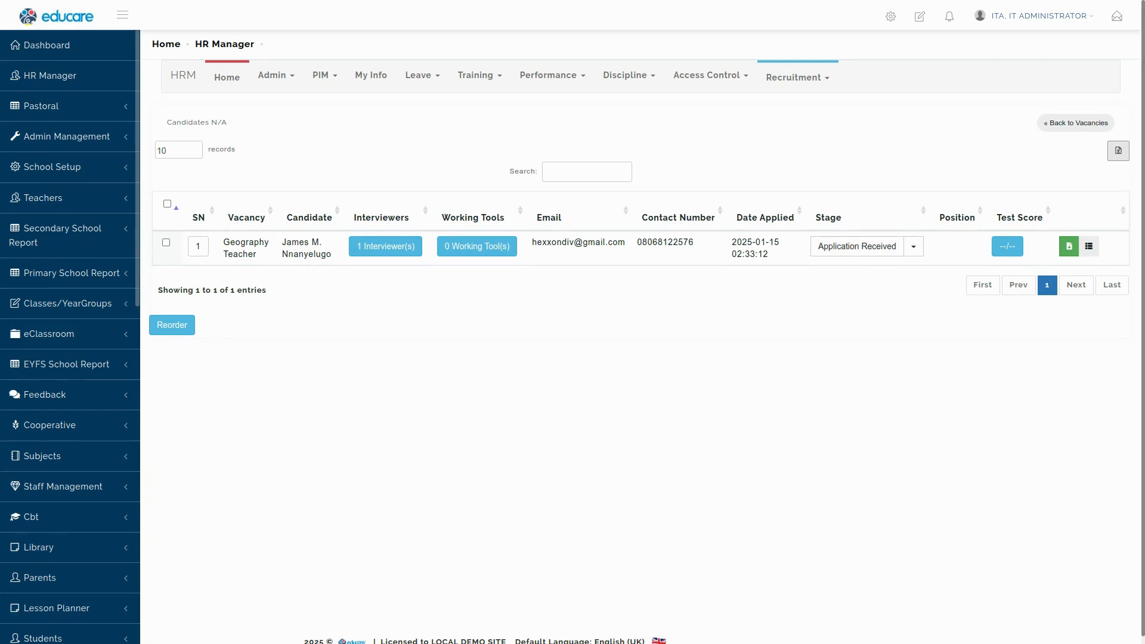
Switch to Gmail, read the "Your job application status" email sent to the applicant, and return to the HR Manager candidate list.
drag(250, 643, 364, 2)
scroll(540, 436, down, 1)
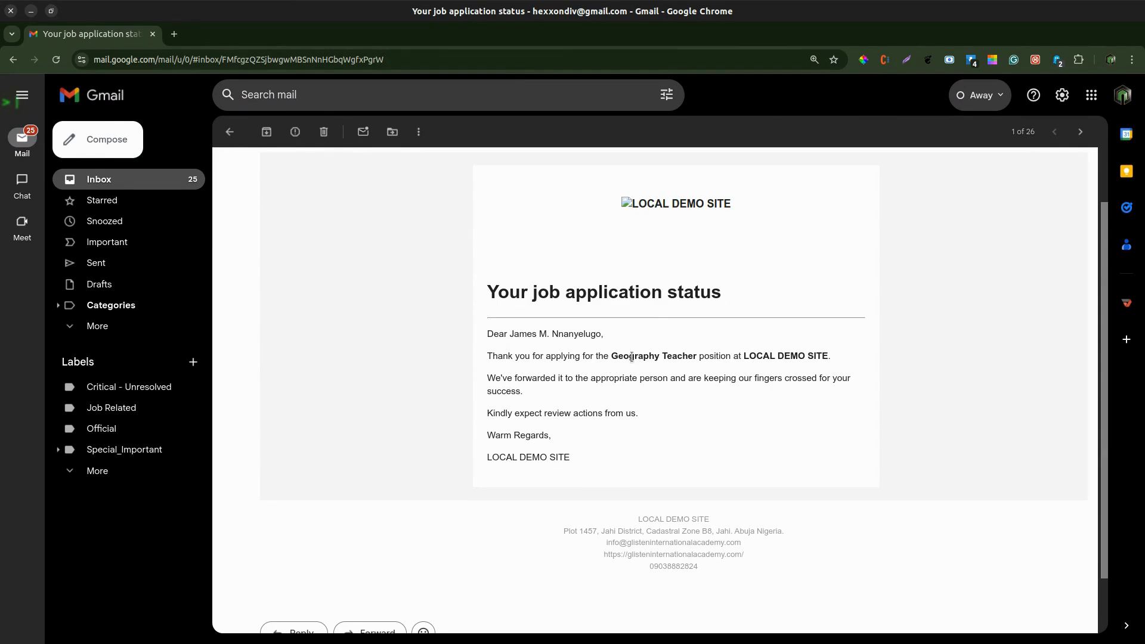
drag(631, 357, 661, 357)
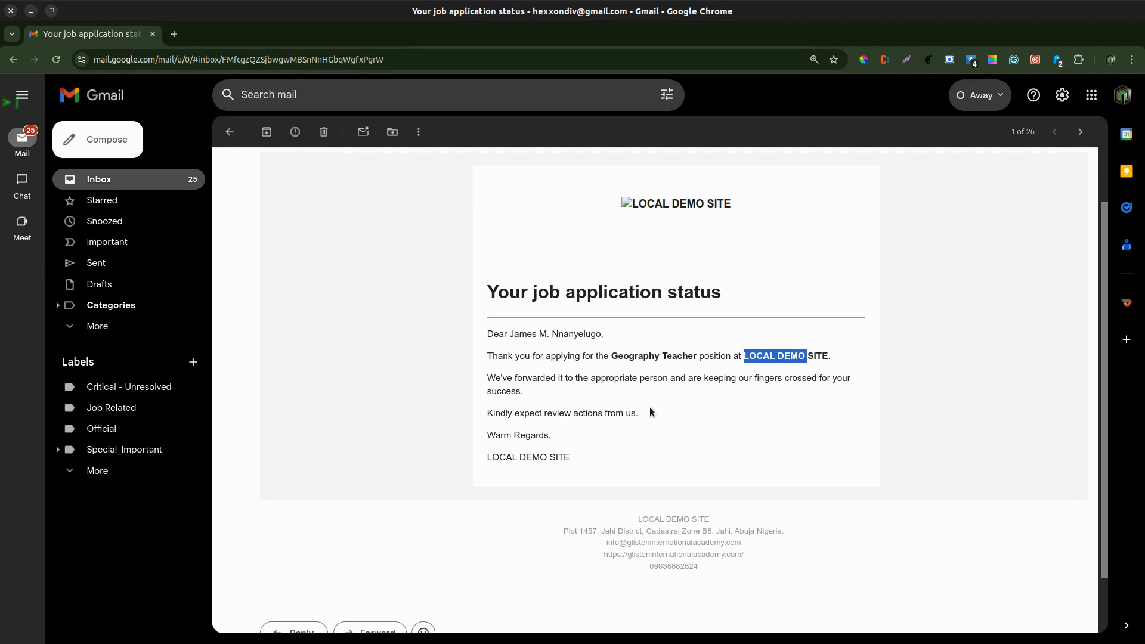
click(178, 191)
key(alt+Tab)
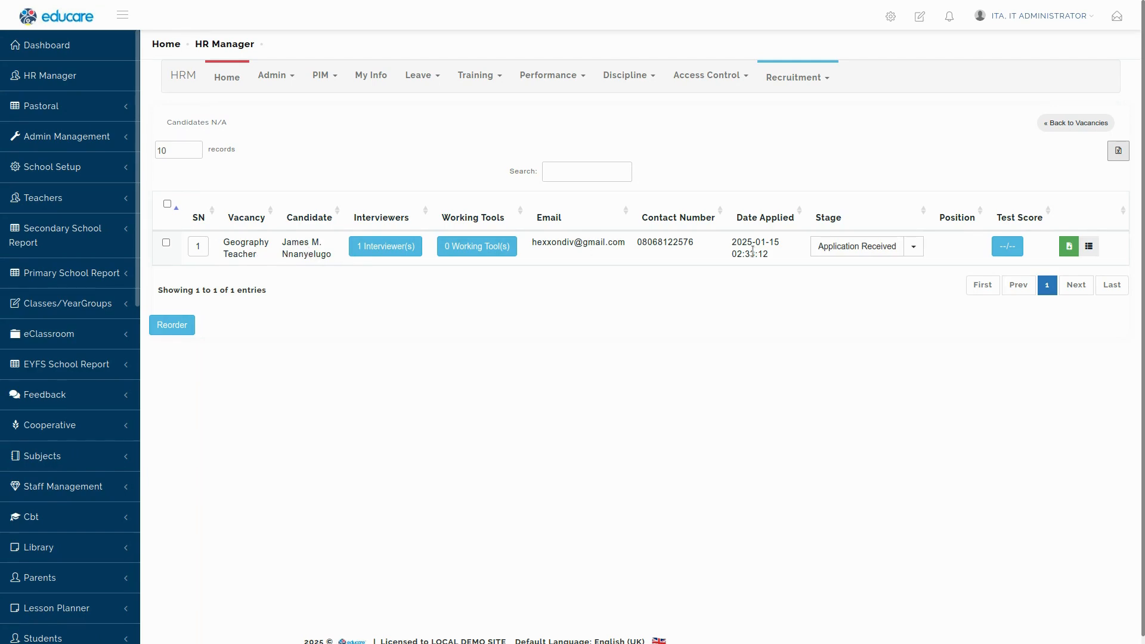
Review the first candidate's personal details down to the passport and resume entries, and return to the candidate list.
click(293, 249)
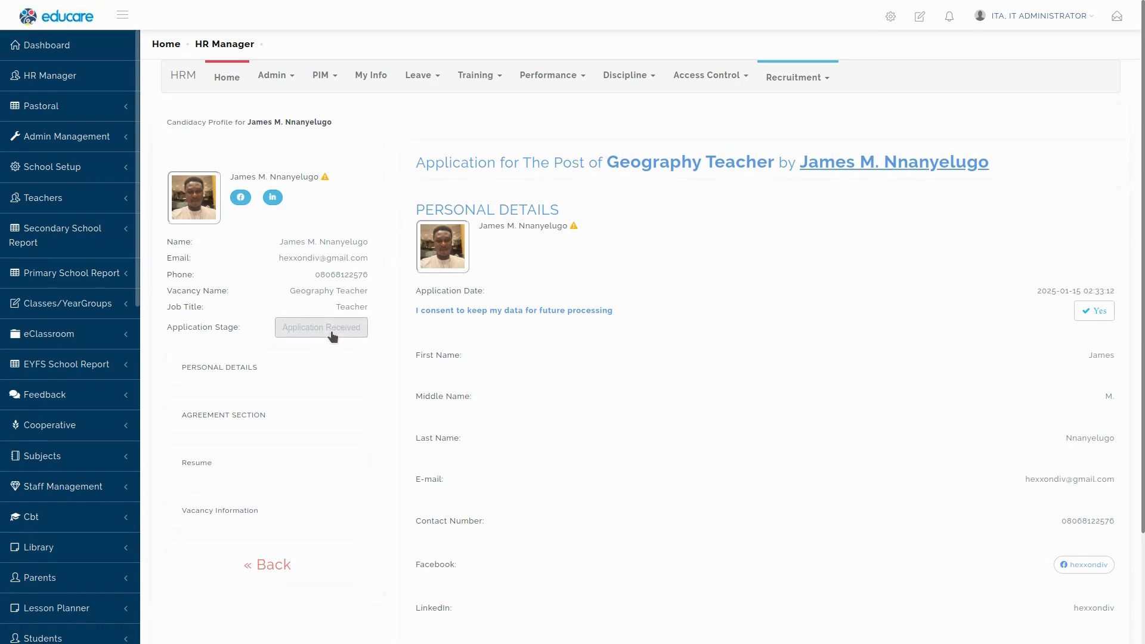
scroll(467, 316, down, 2)
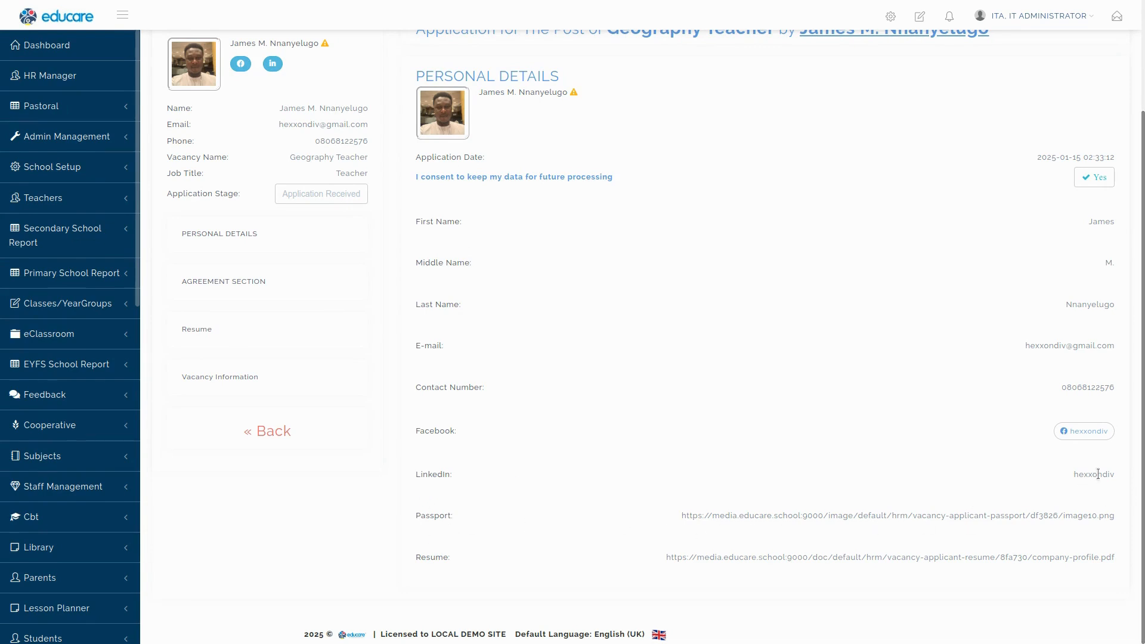
click(267, 430)
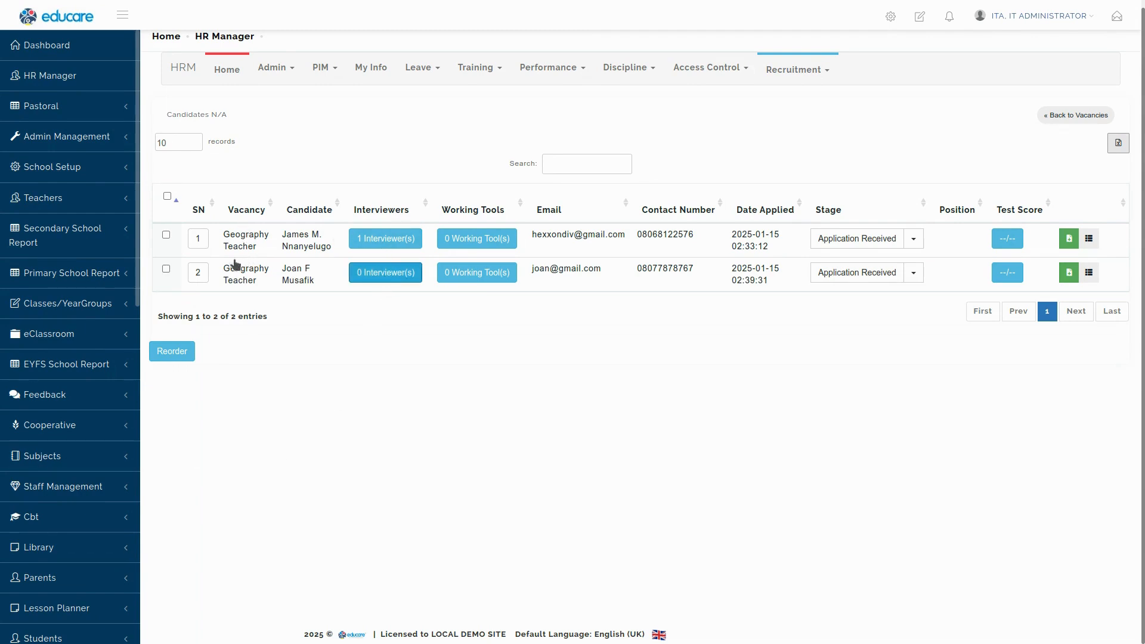
Add the IT Administrator account as the second candidate's interviewer, finding it with "ita", and close the dialog.
click(389, 272)
click(434, 152)
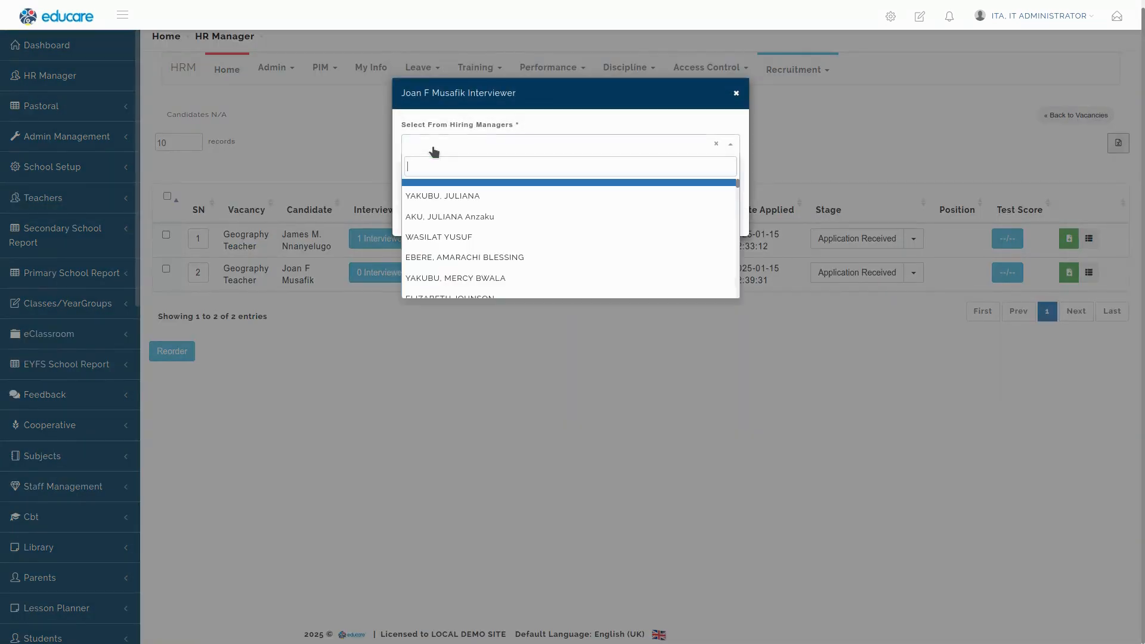
text(ita)
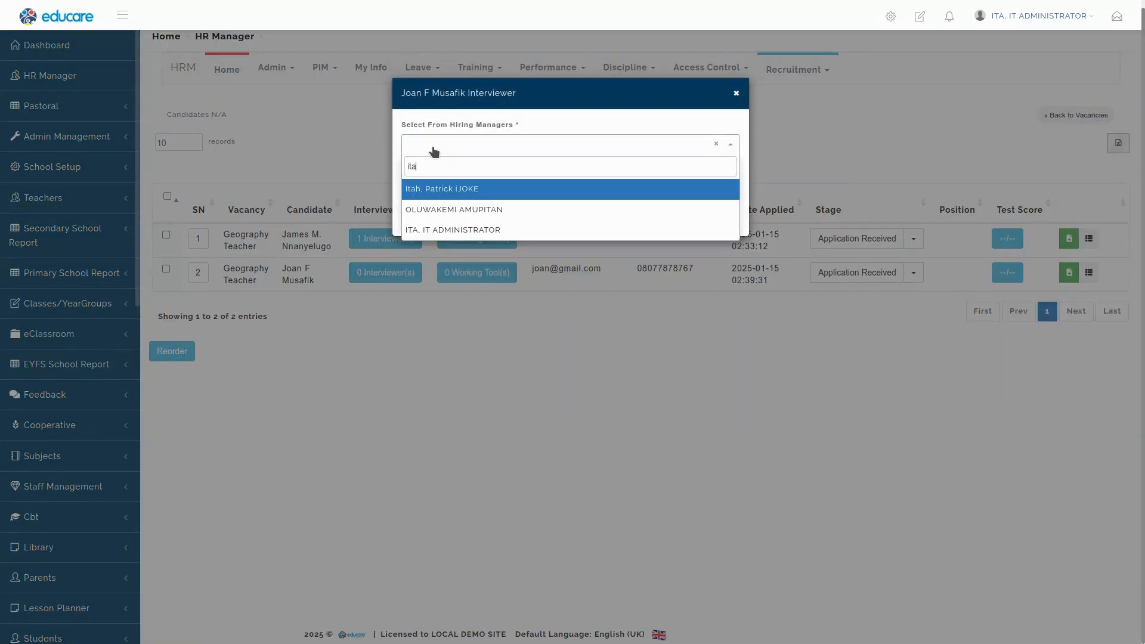
click(449, 230)
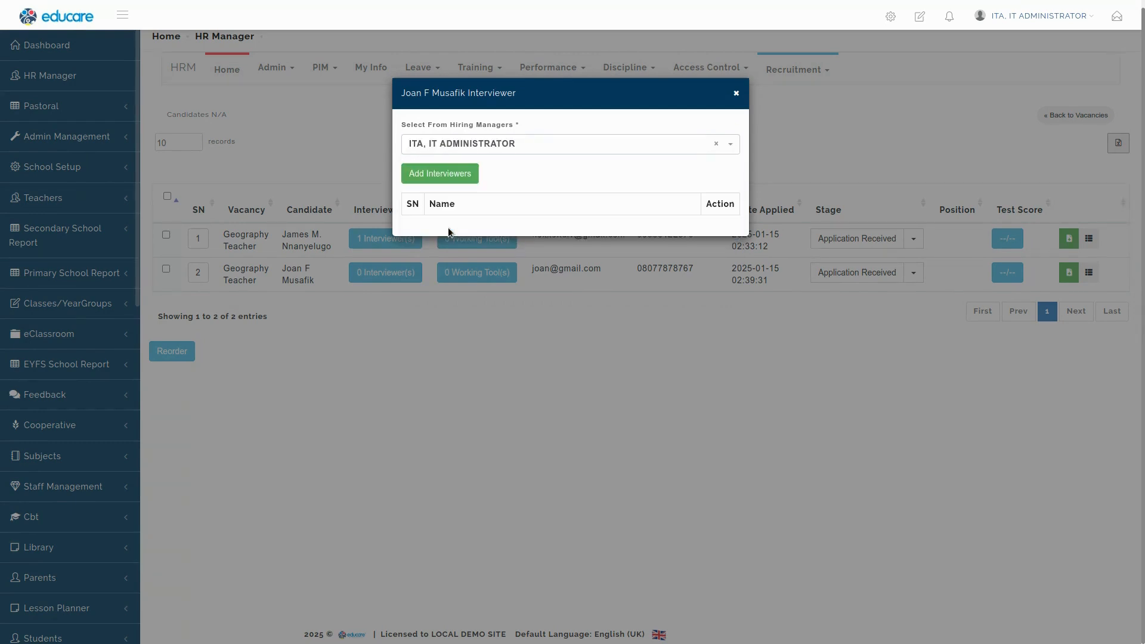
click(457, 174)
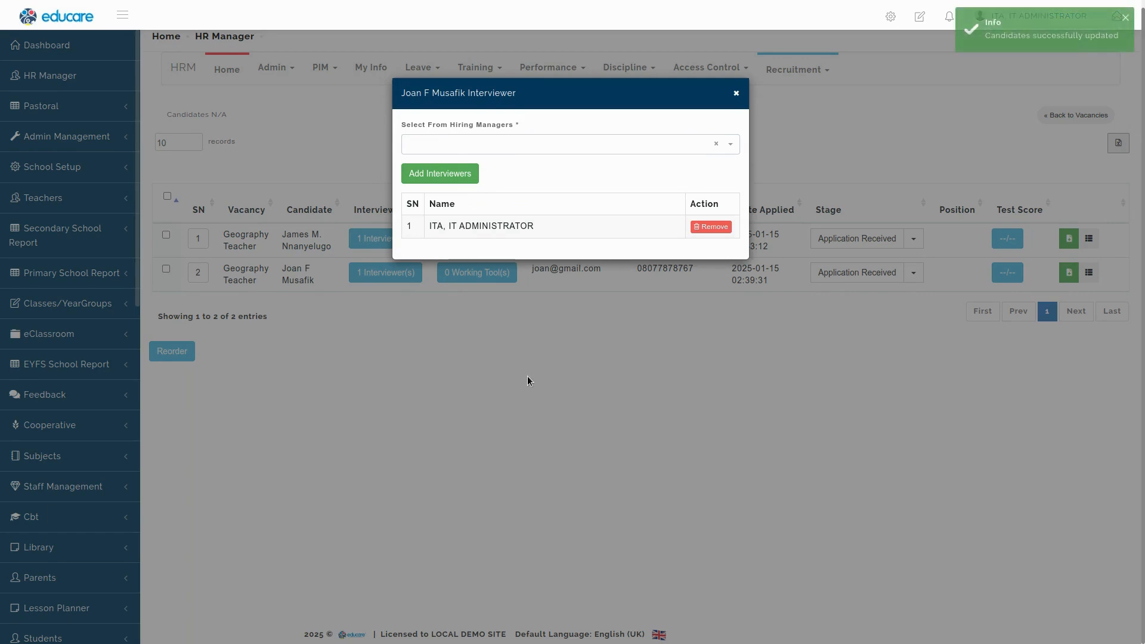
click(736, 93)
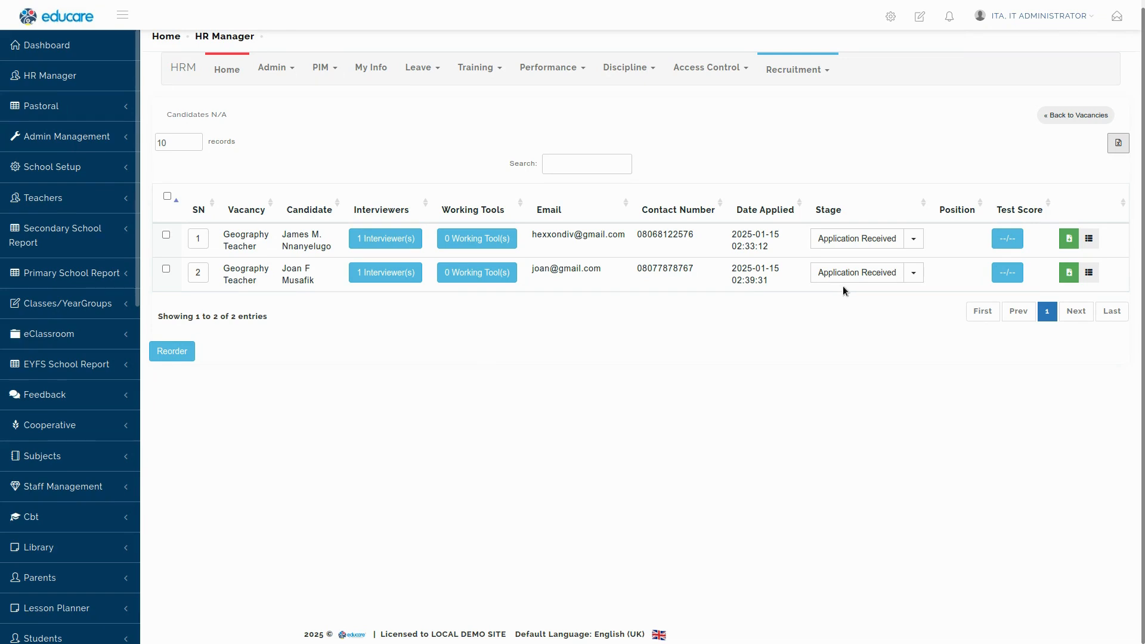
Examine the available application stages for both candidates without changing either one.
click(913, 241)
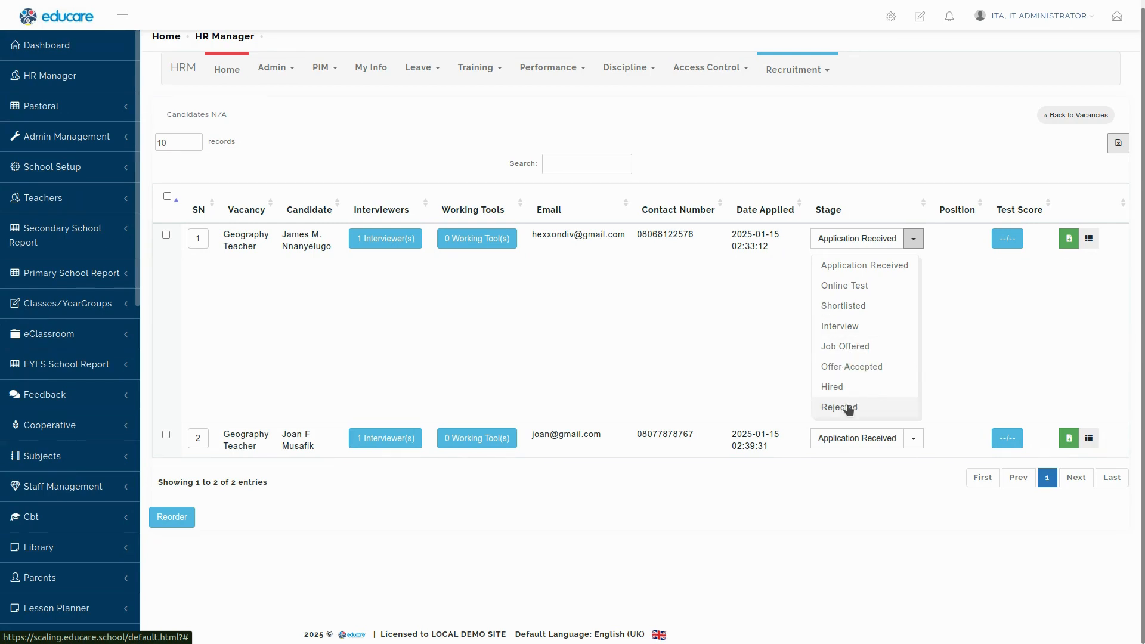
click(958, 307)
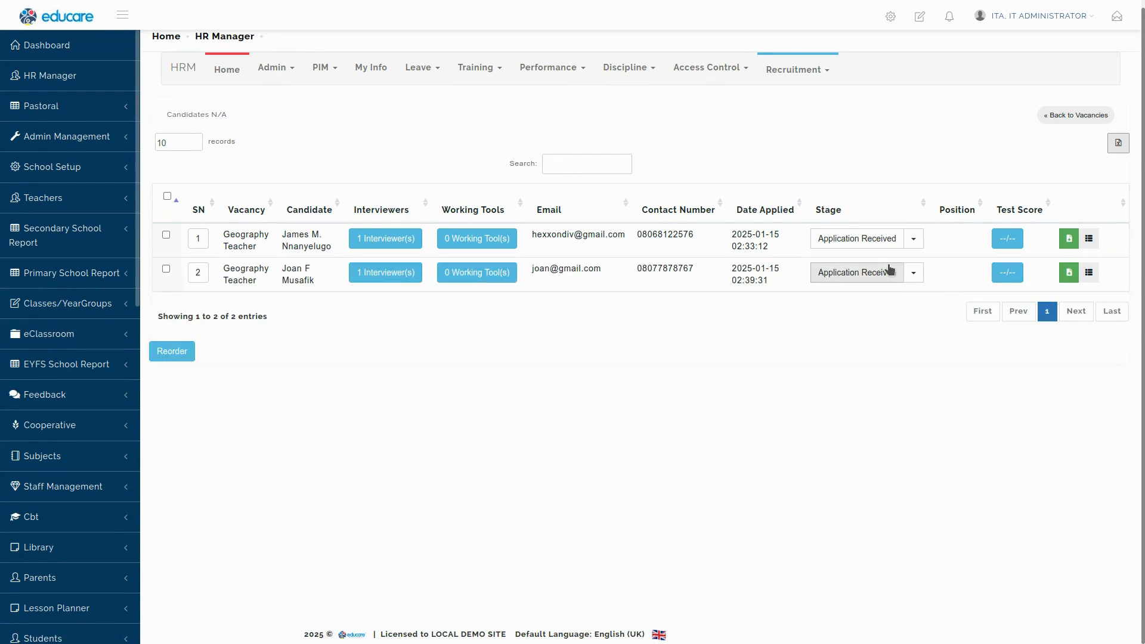
click(913, 273)
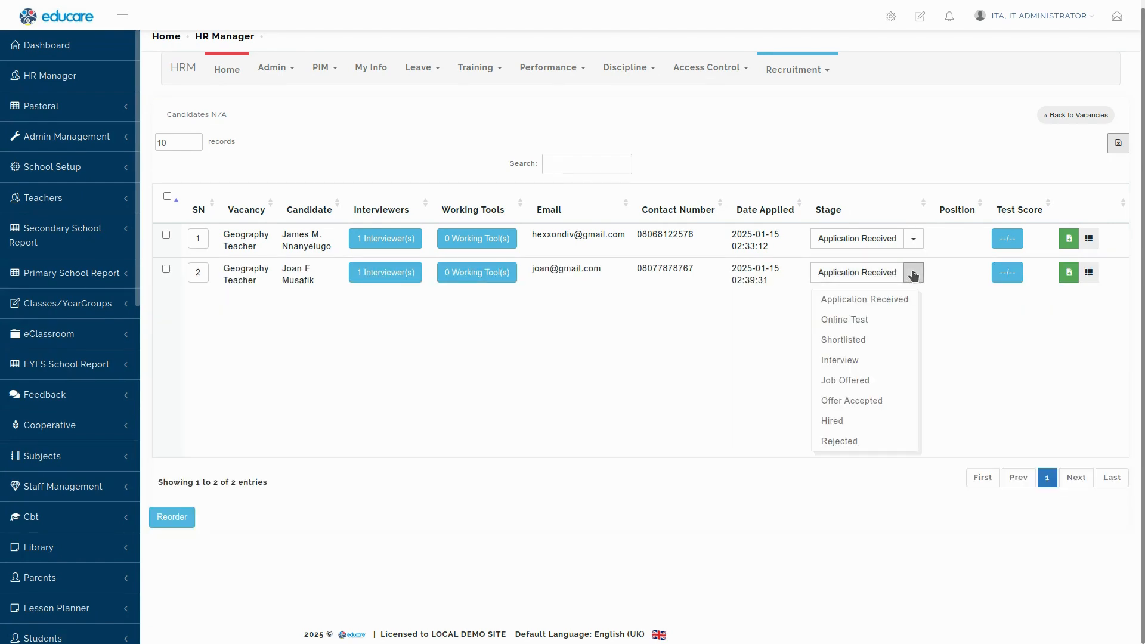
click(913, 273)
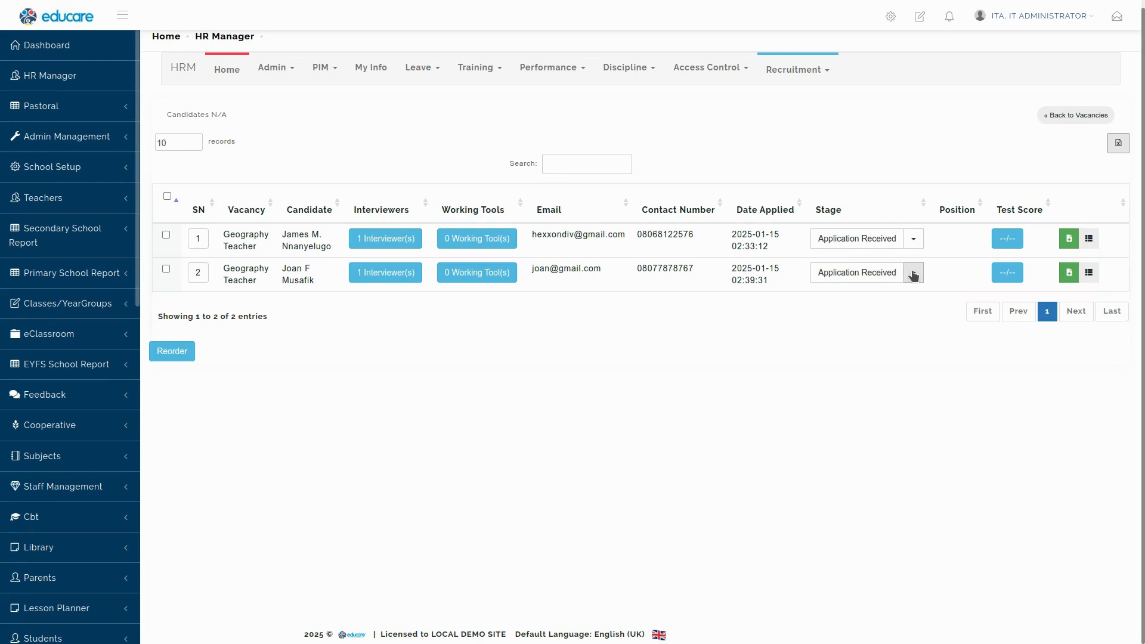
Review the second candidate's application profile through the resume entry and return to the candidate list.
click(305, 279)
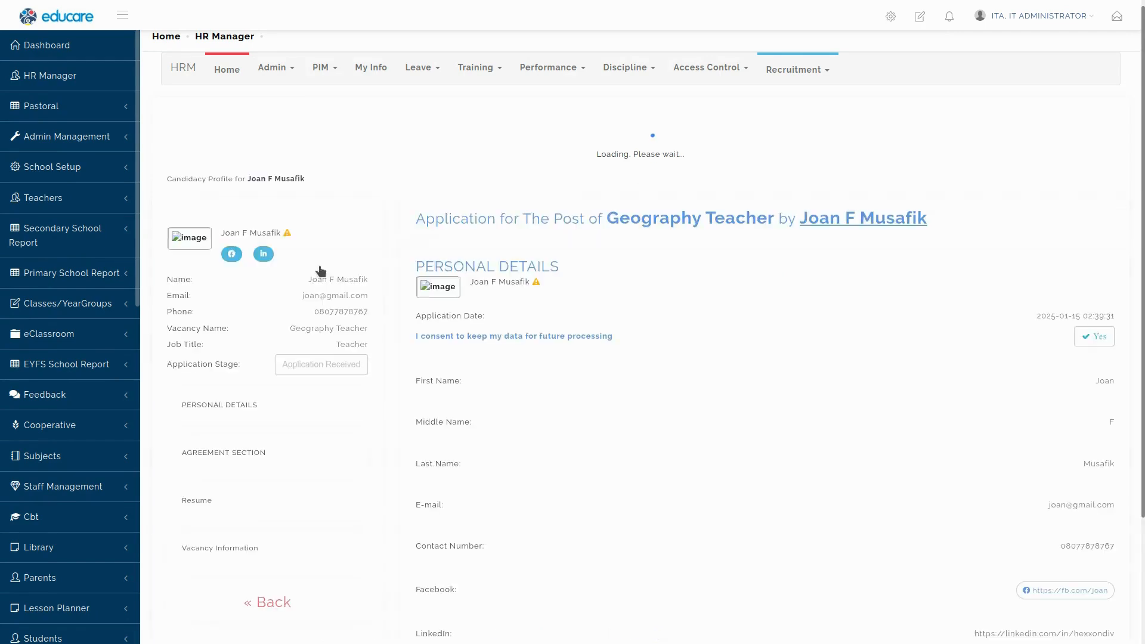
scroll(300, 488, down, 2)
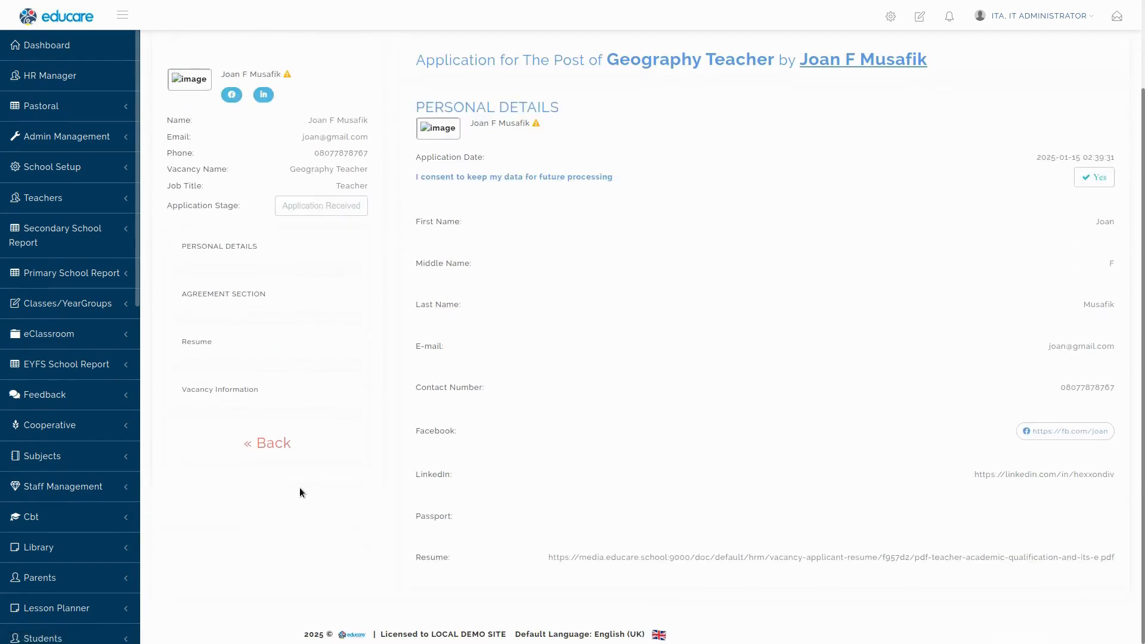
click(285, 442)
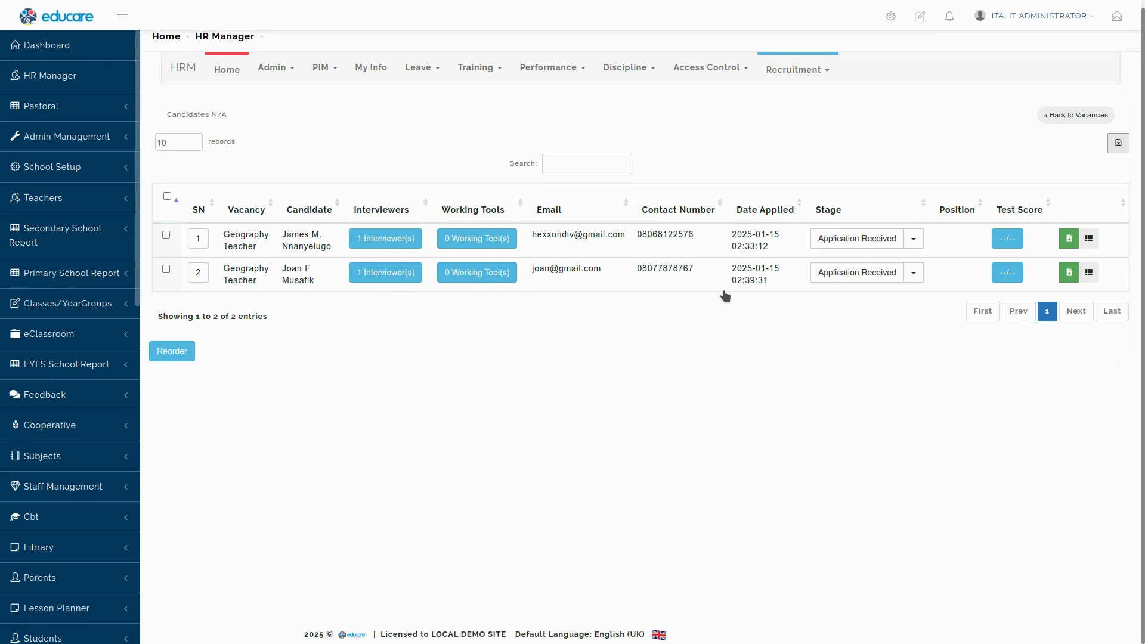
Choose the Online Test stage for the first candidate and preview the Employee Confirmation template in the mail message.
click(914, 242)
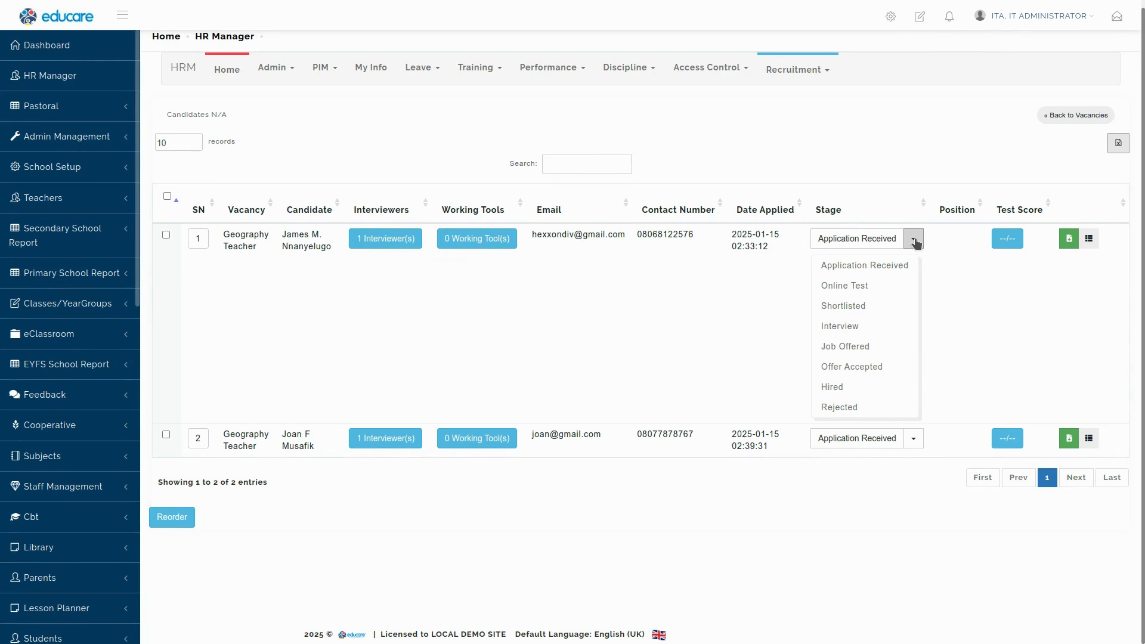
click(835, 287)
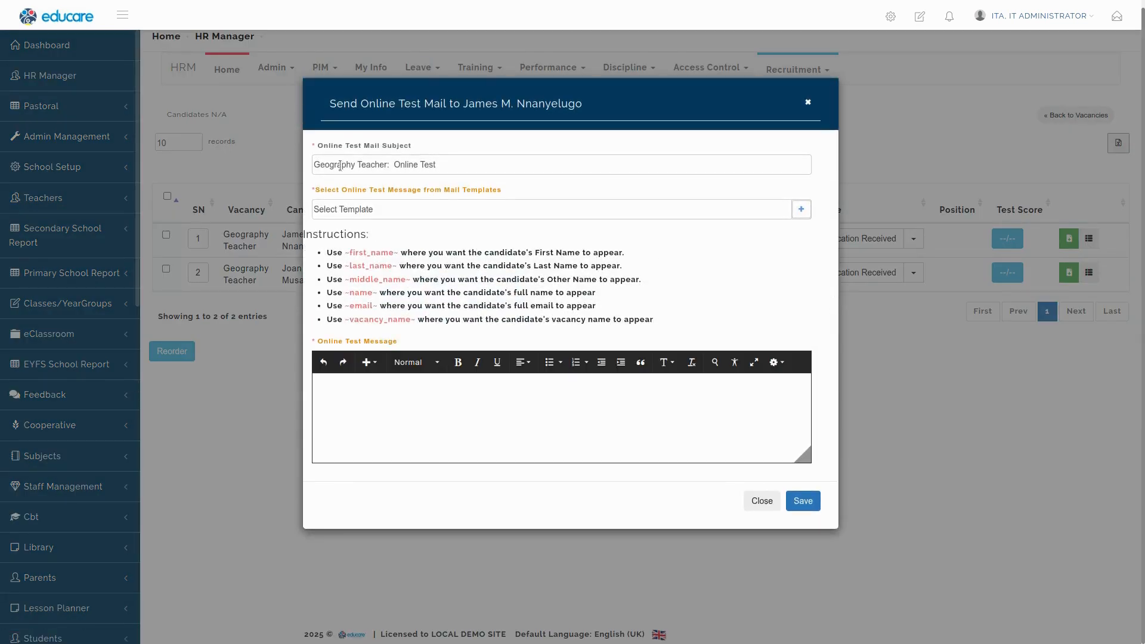
click(340, 395)
click(455, 406)
click(396, 210)
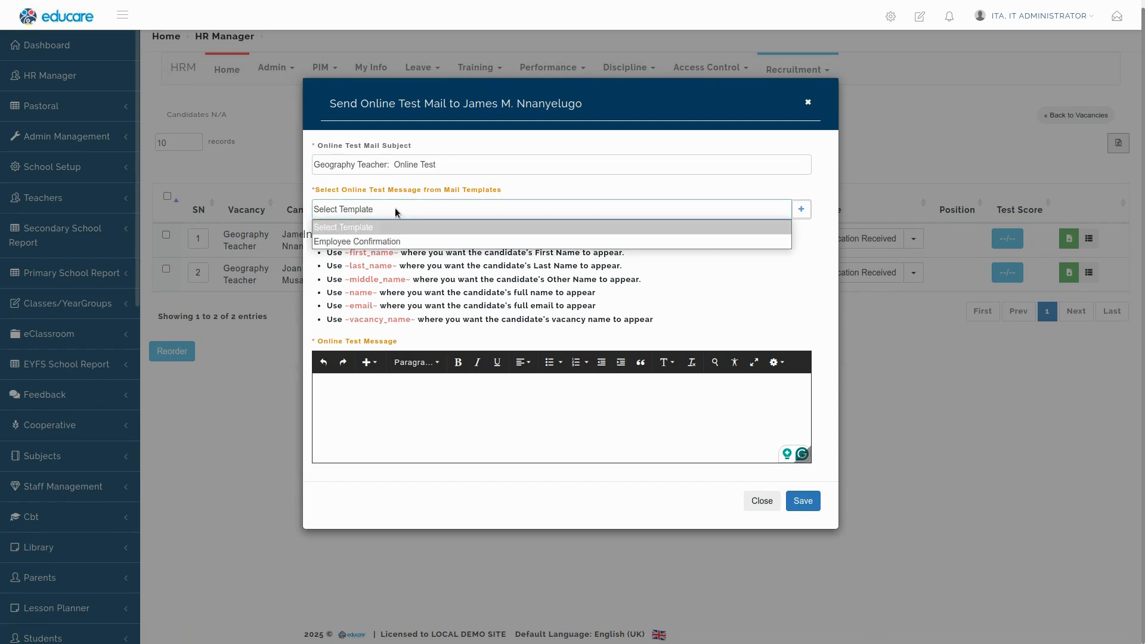
click(383, 241)
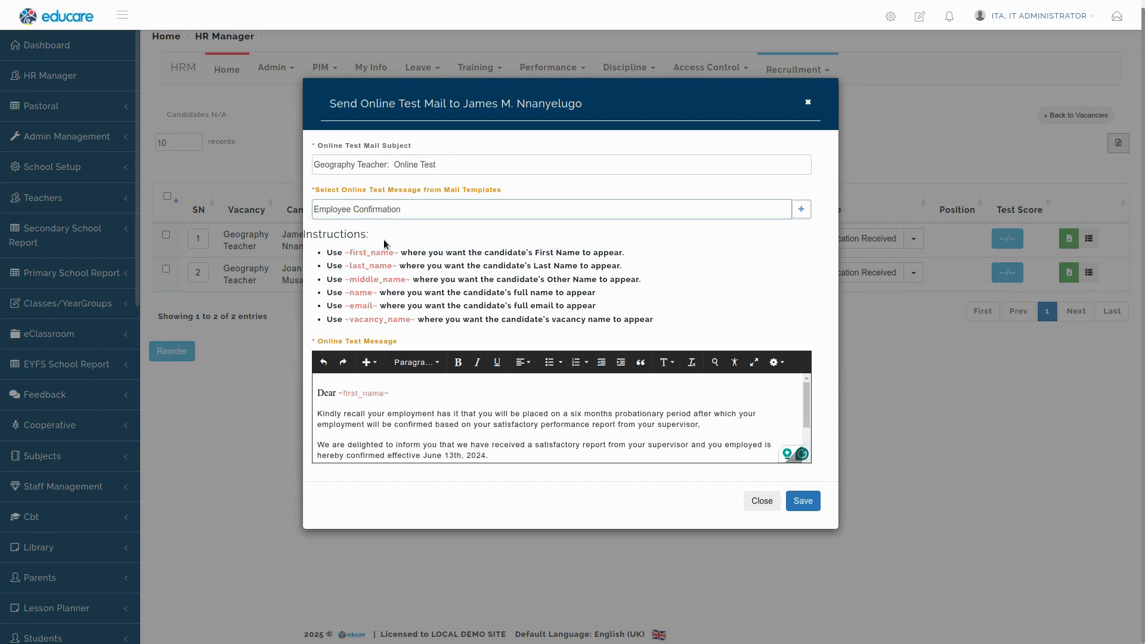
scroll(394, 429, down, 3)
scroll(394, 429, up, 3)
Start a new mail template with a body telling ~first_name~ that their ~vacancy_name~ application is shortlisted for Online Test (CBT), signed HR.
click(801, 210)
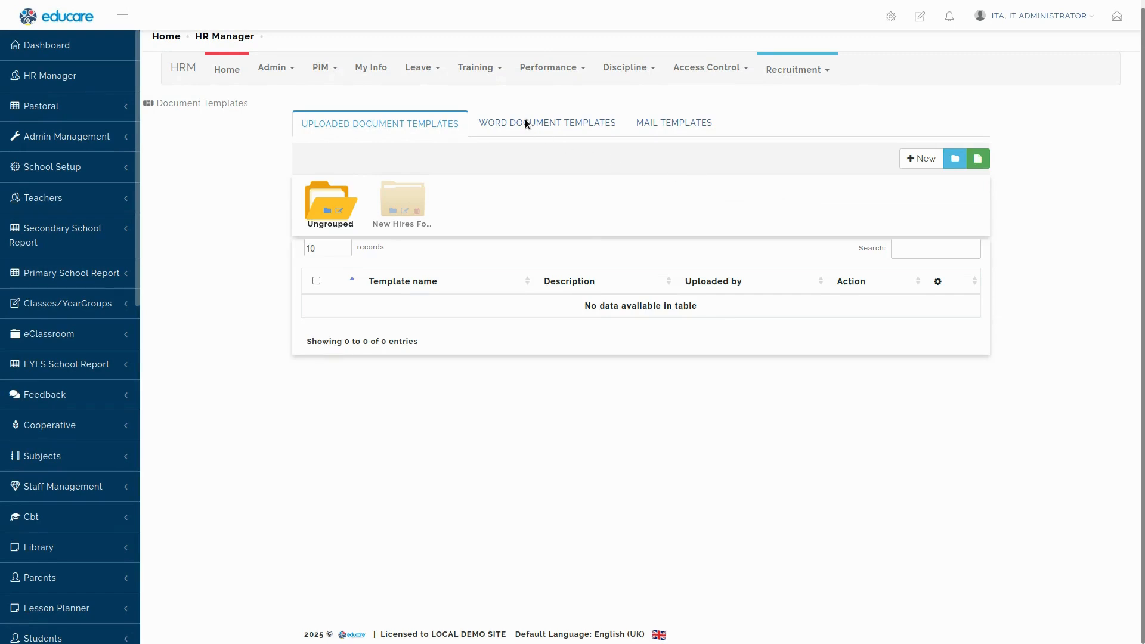
click(525, 121)
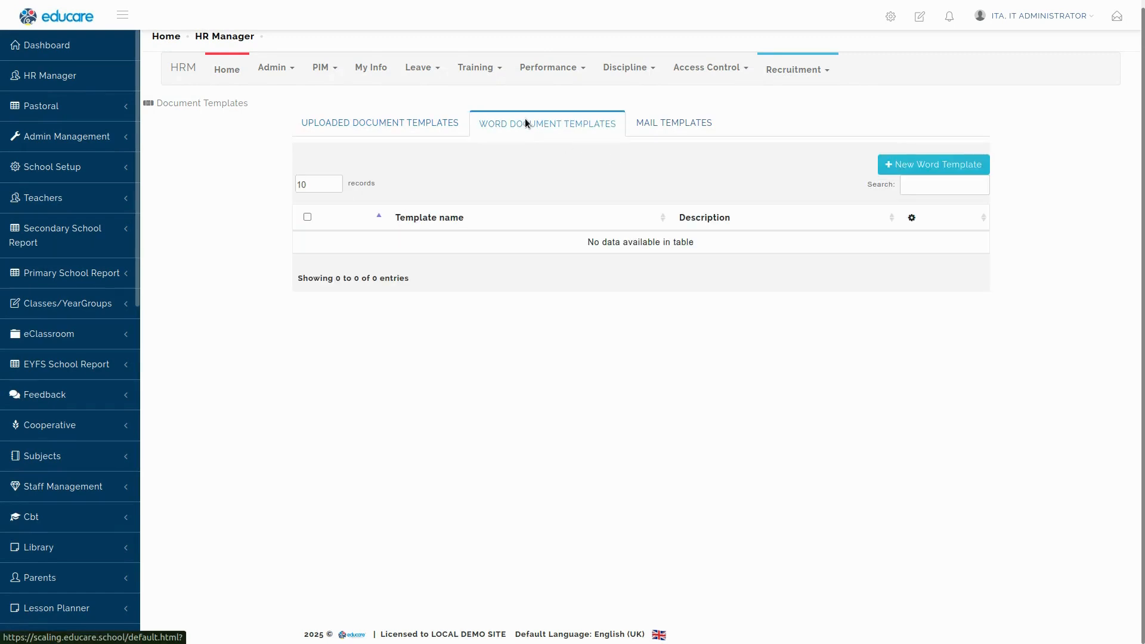
click(672, 126)
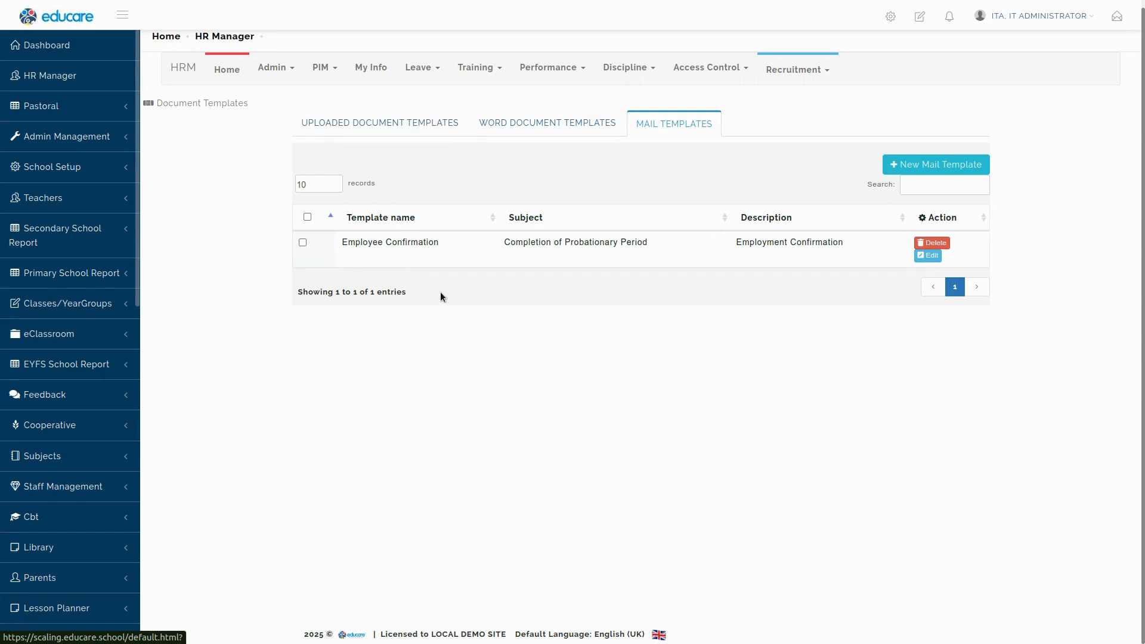
click(946, 164)
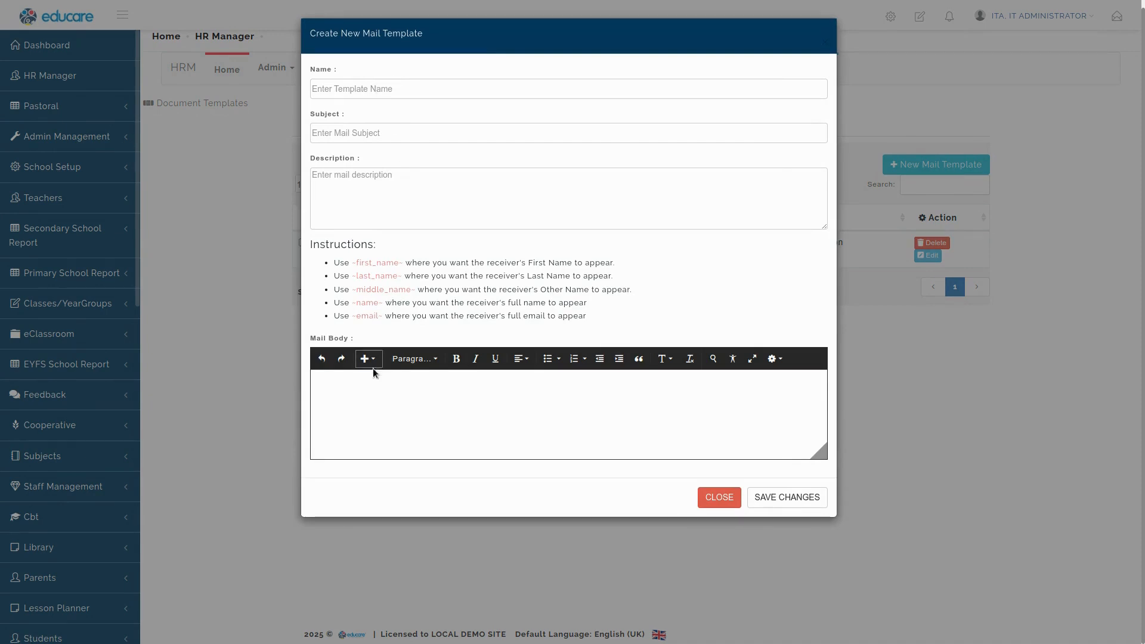
text(Dear ~first_name~, Following your application for ~vacancy_name~, we are pleased to inform you that you have been shortlisted for Online Test (CBT). Kindly expect more details to this effect. Regards, HR)
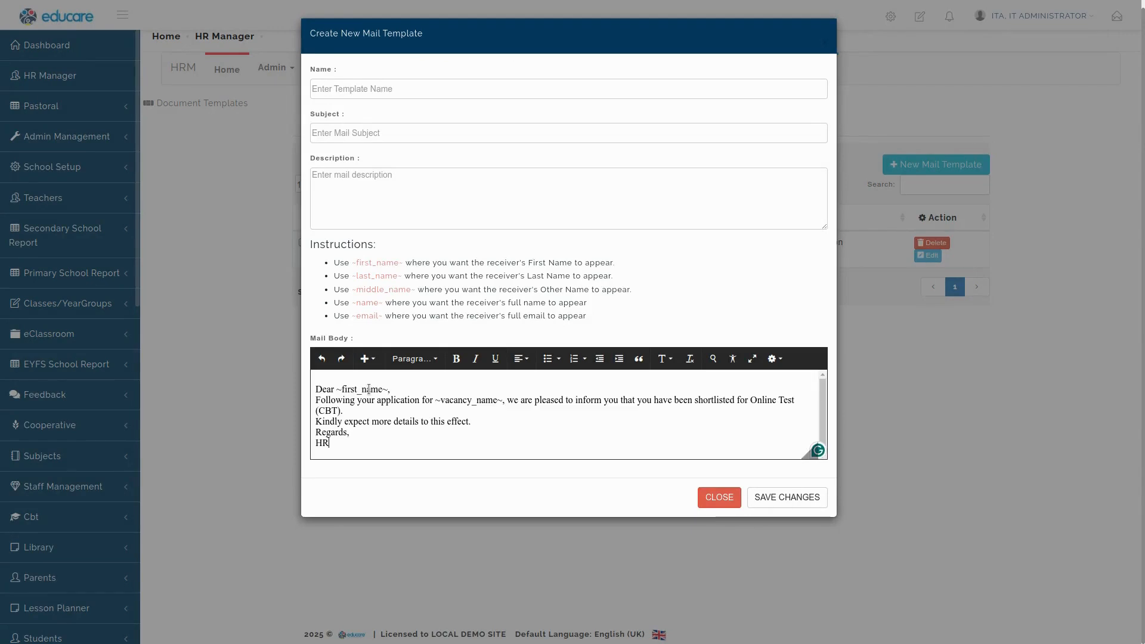
Name the mail template "Online Test invite Template" and reuse the name without "Template" as the subject.
click(390, 87)
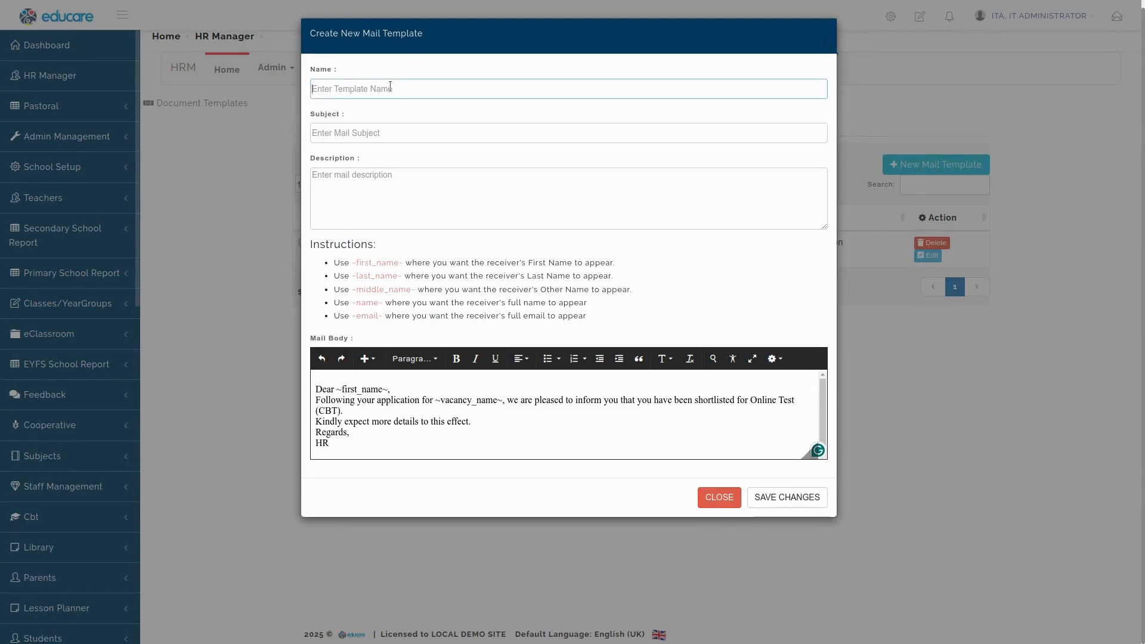
text(Online Test invite Template)
key(ctrl+a)
key(ctrl+c)
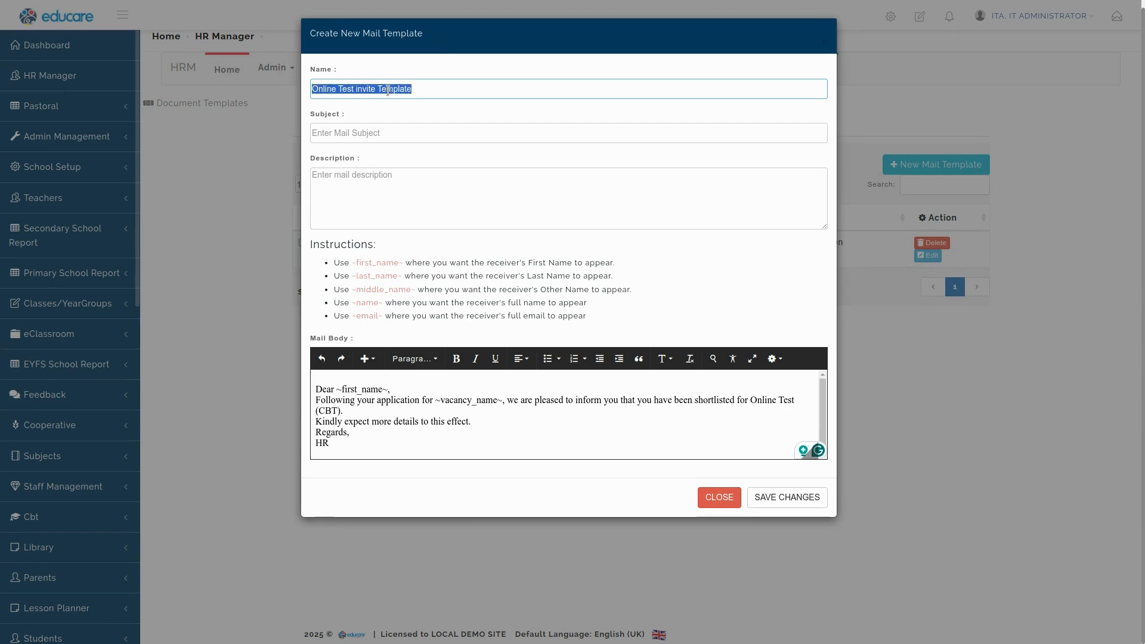
click(377, 137)
key(ctrl+v)
double_click(402, 133)
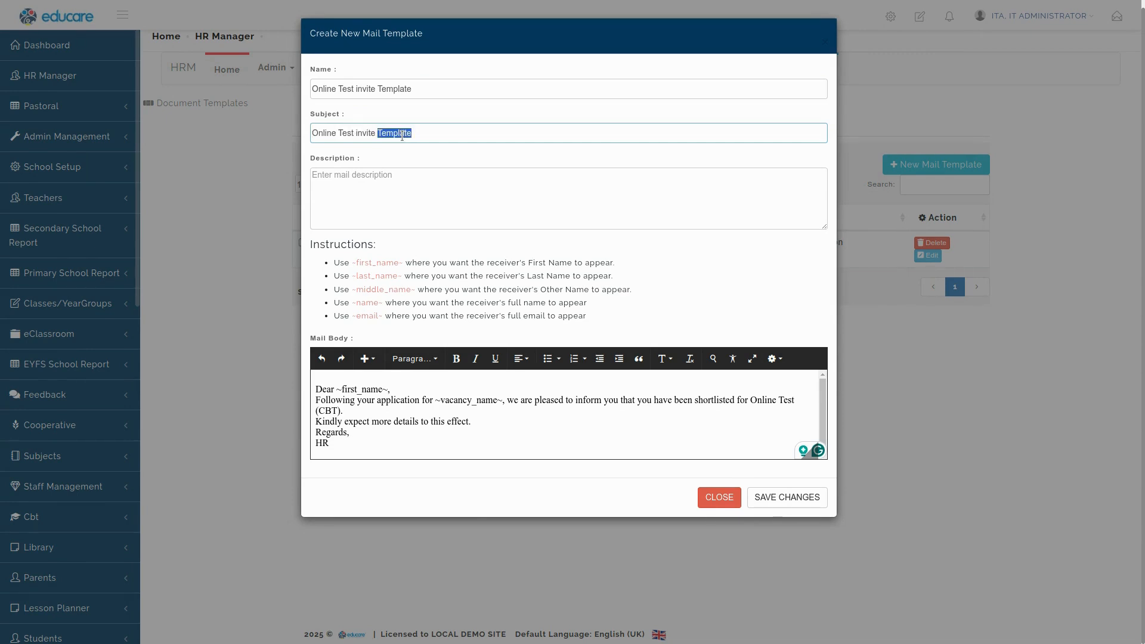
key(BackSpace)
Copy the subject "Online Test Invite" into the mail template's description.
click(370, 187)
triple_click(388, 134)
key(ctrl+c)
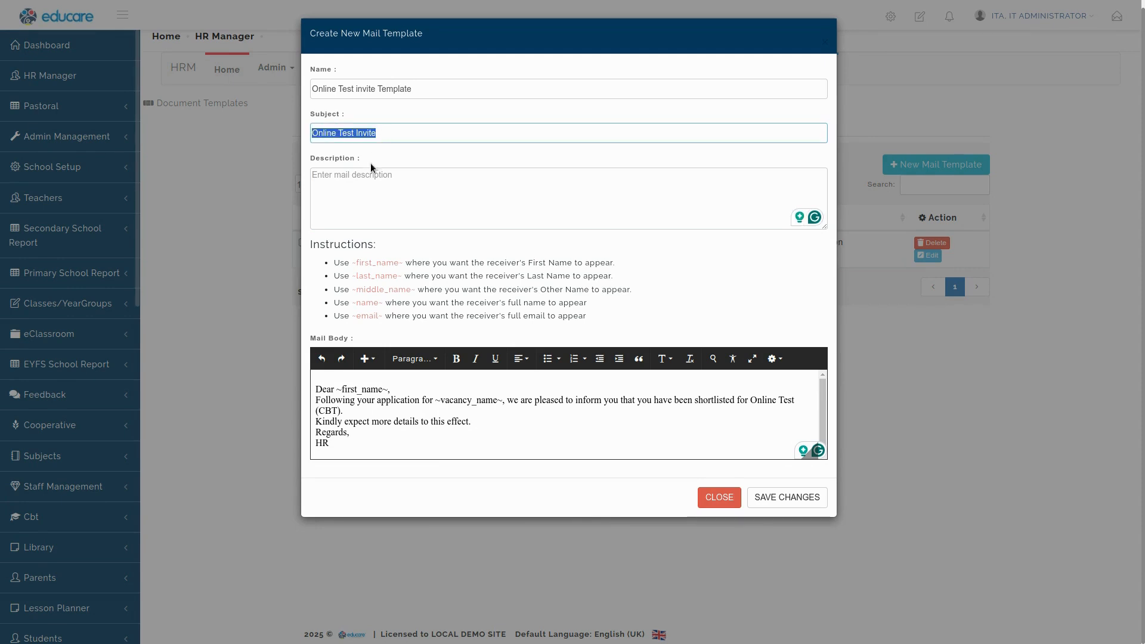
click(367, 185)
key(ctrl+v)
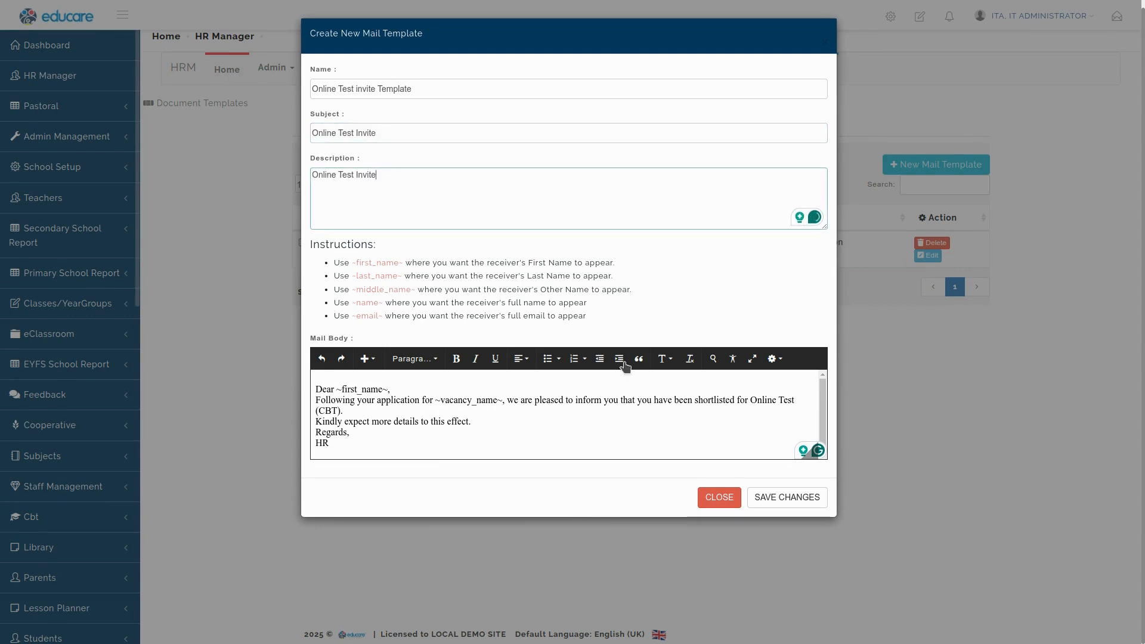
Save the Online Test invite mail template and return to the vacancy's candidate list.
click(767, 498)
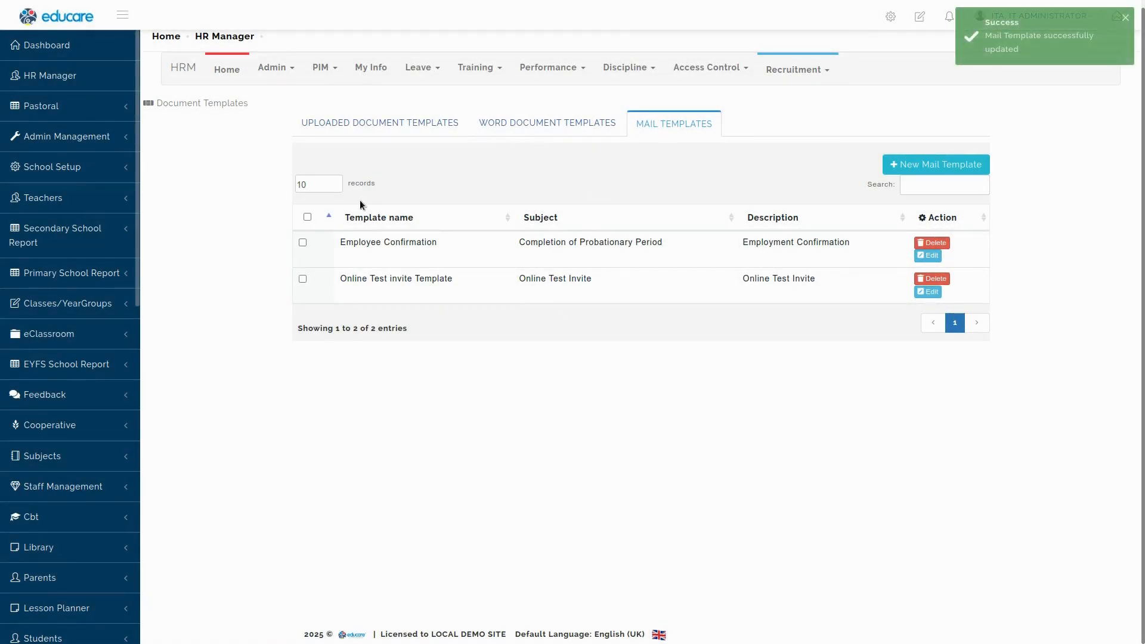
key(alt+Left)
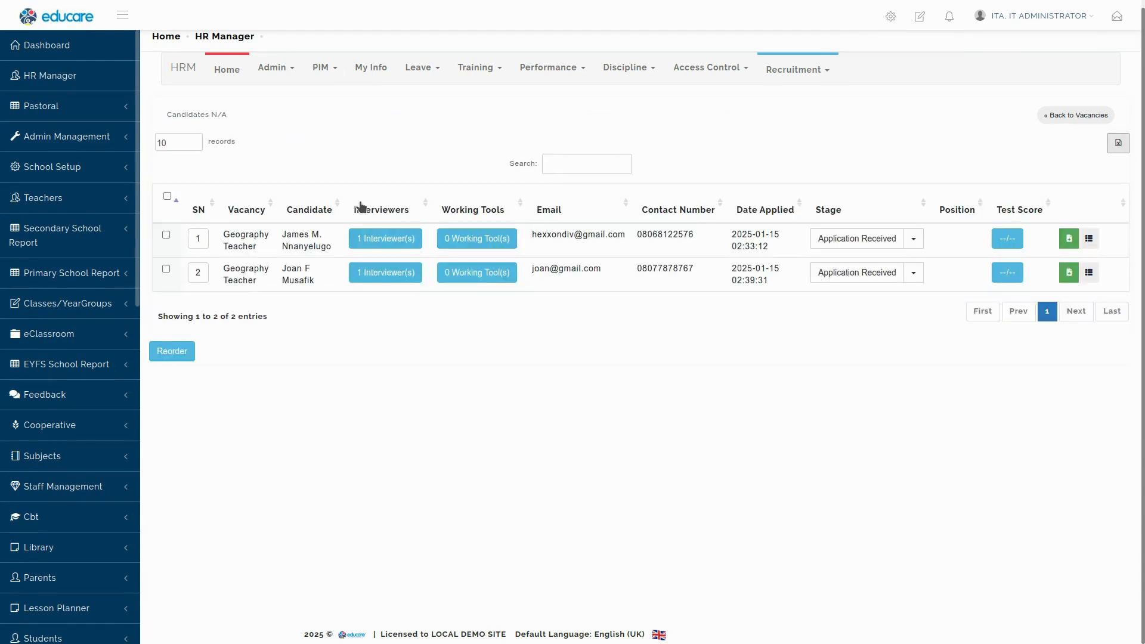
Move the first candidate to the Online Test stage, sending the mail with the "Online Test invite Template" message.
click(913, 239)
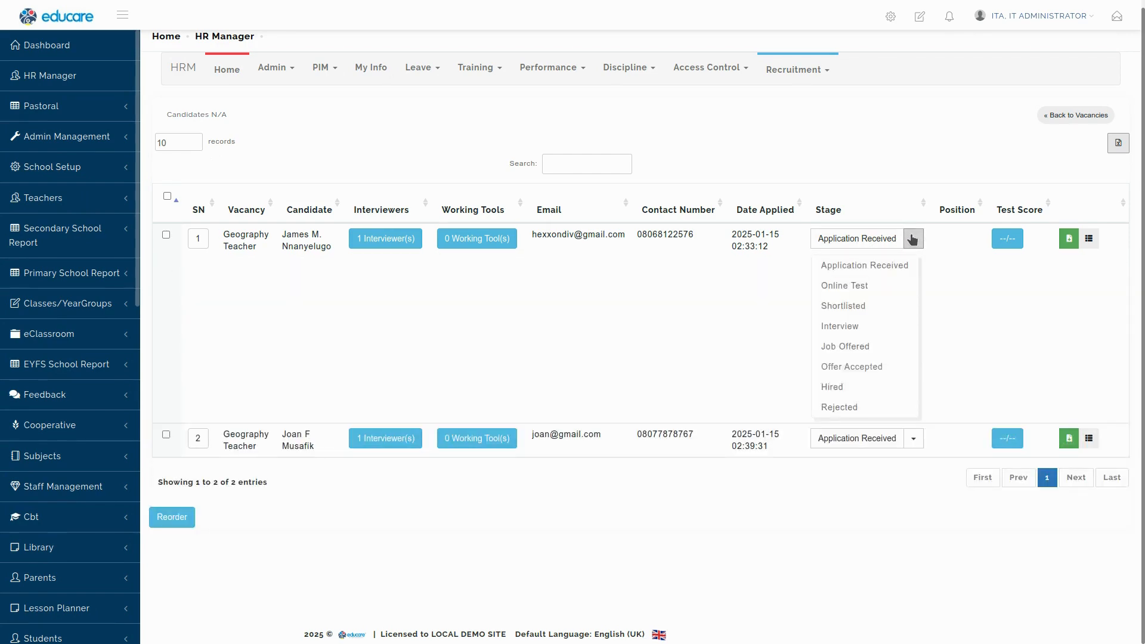
click(844, 285)
click(755, 210)
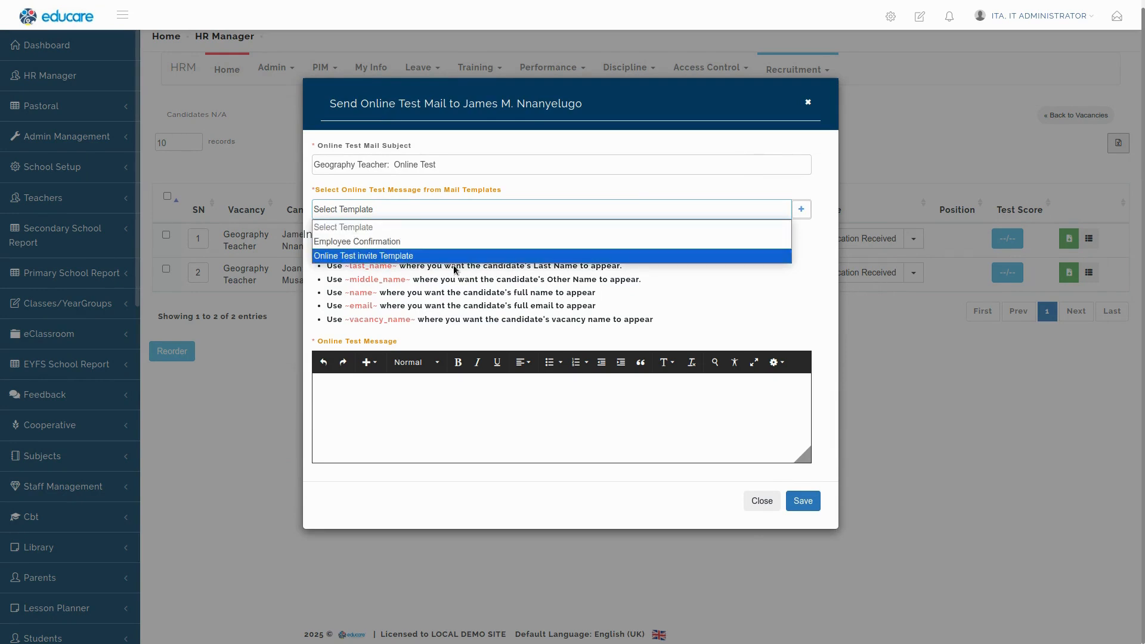
click(406, 261)
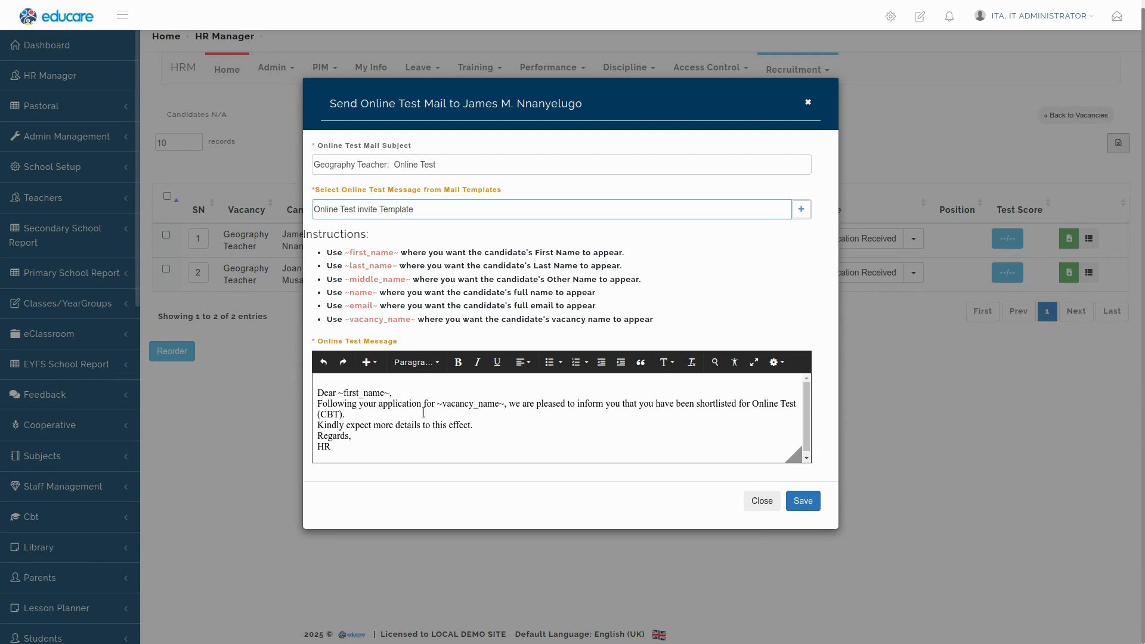
drag(340, 392, 390, 393)
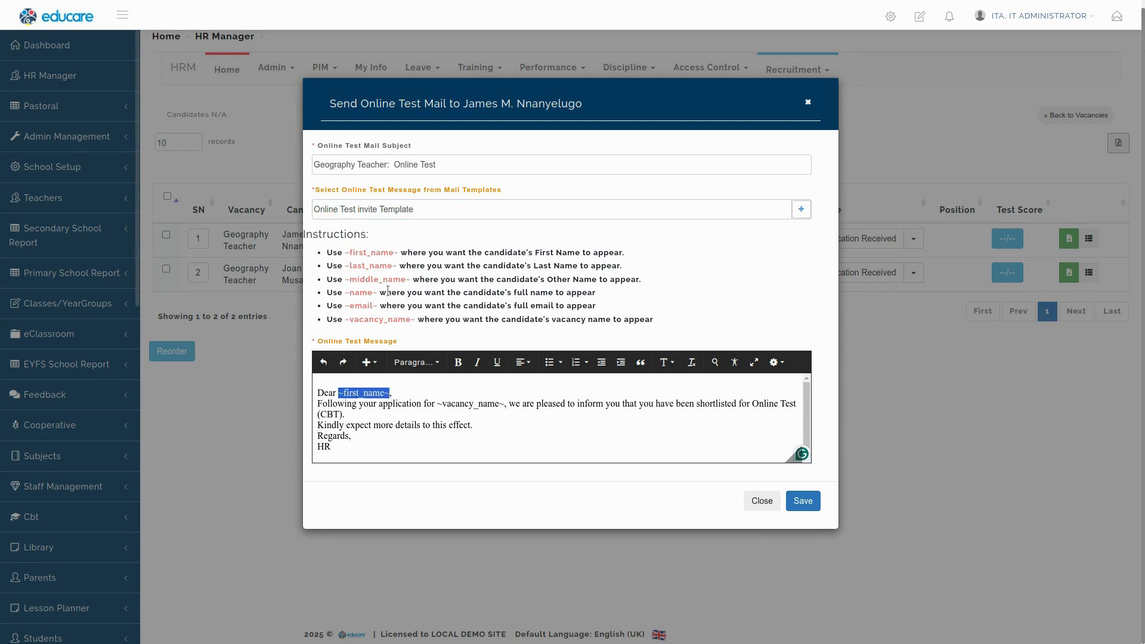
mouse_move(344, 266)
mouse_down()
mouse_move(388, 265)
mouse_move(401, 253)
mouse_move(352, 255)
mouse_up()
click(355, 275)
click(368, 452)
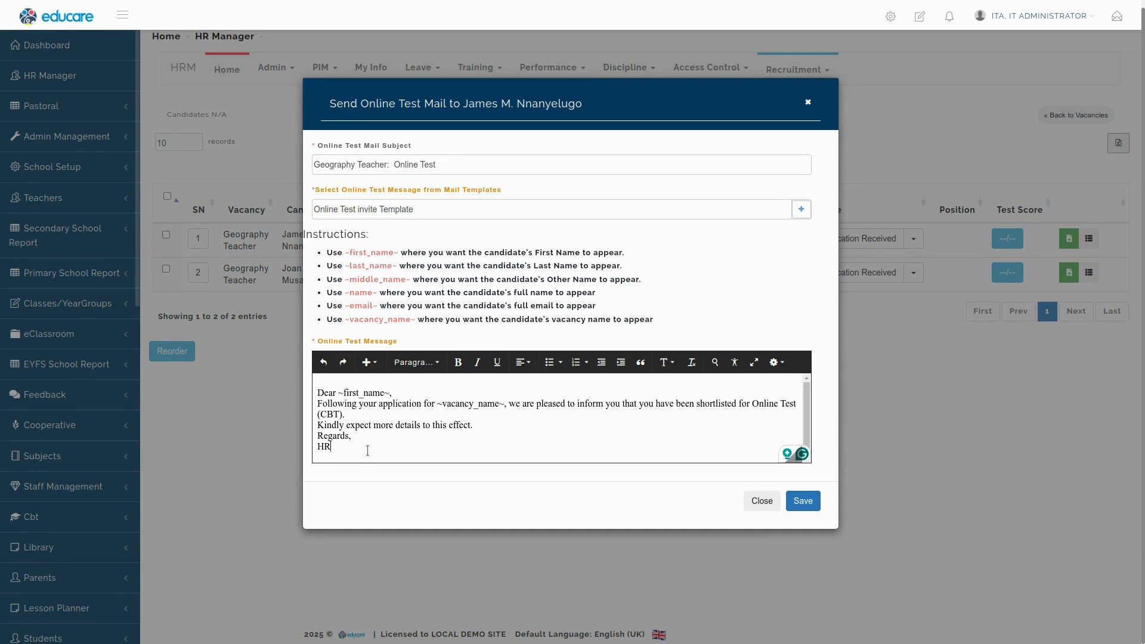
click(805, 504)
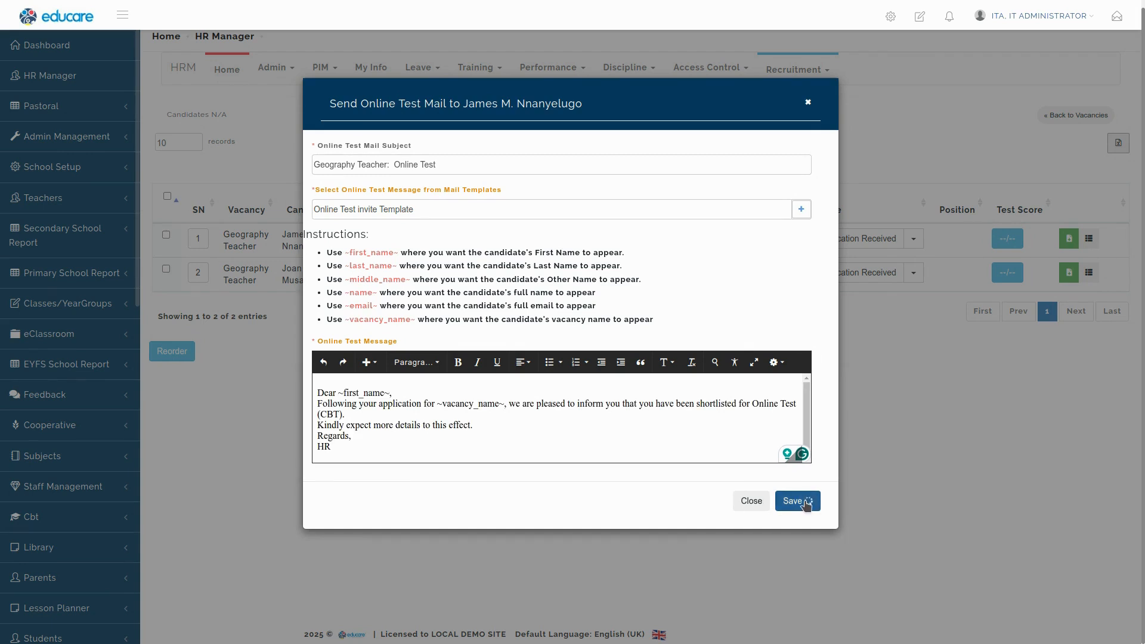
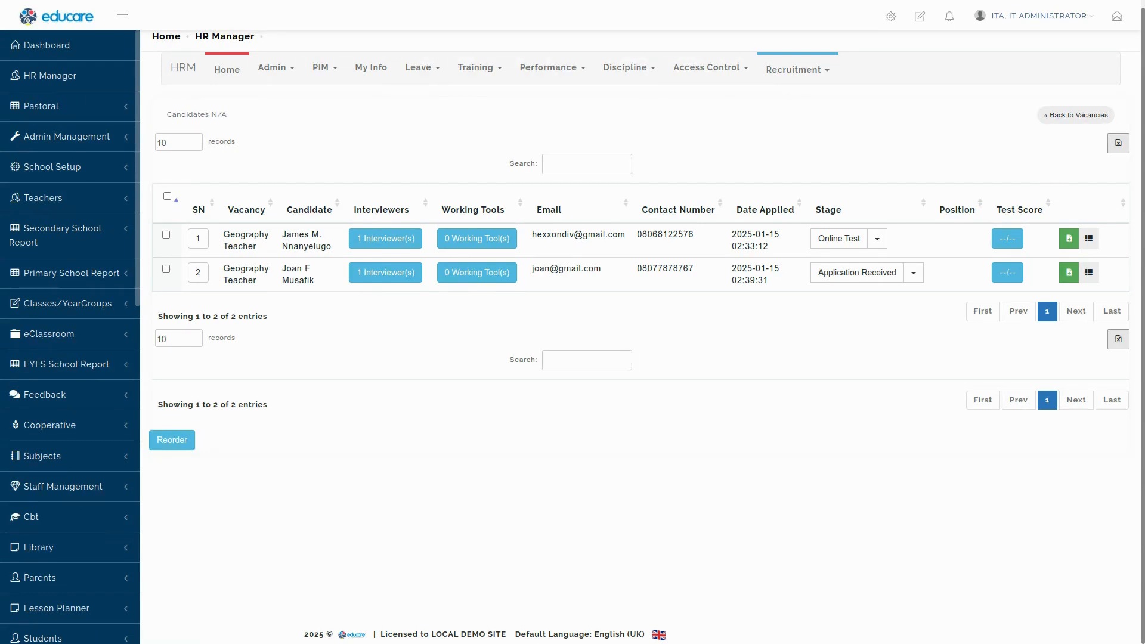
Switch to Gmail and open the "Geography Teacher: Online Test" mail to read its test schedule.
key(alt+Tab)
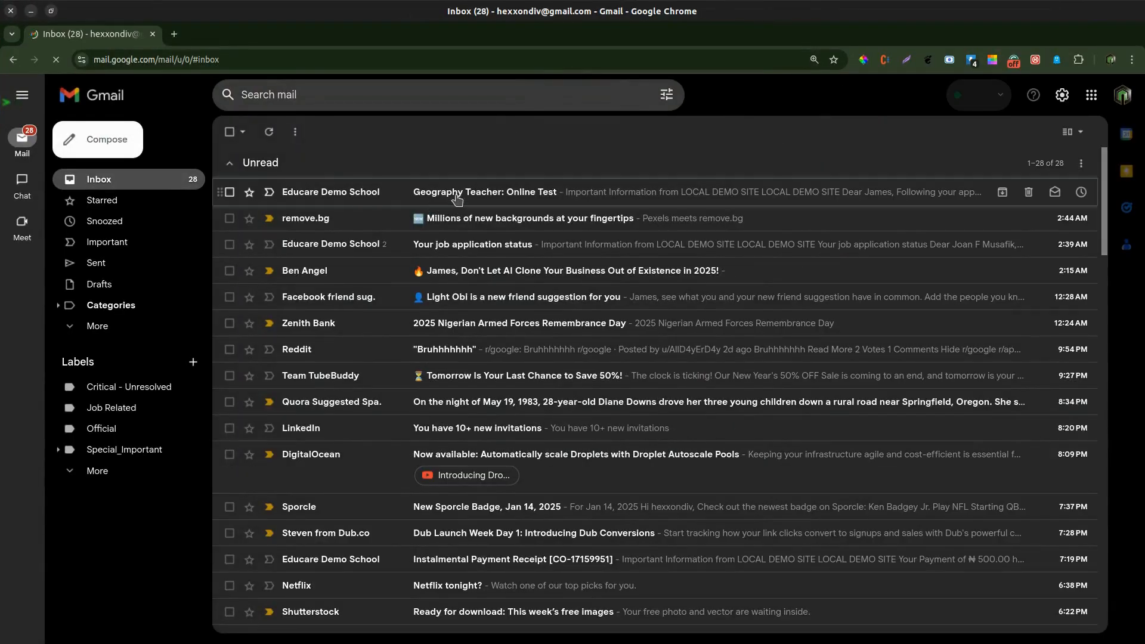
click(457, 197)
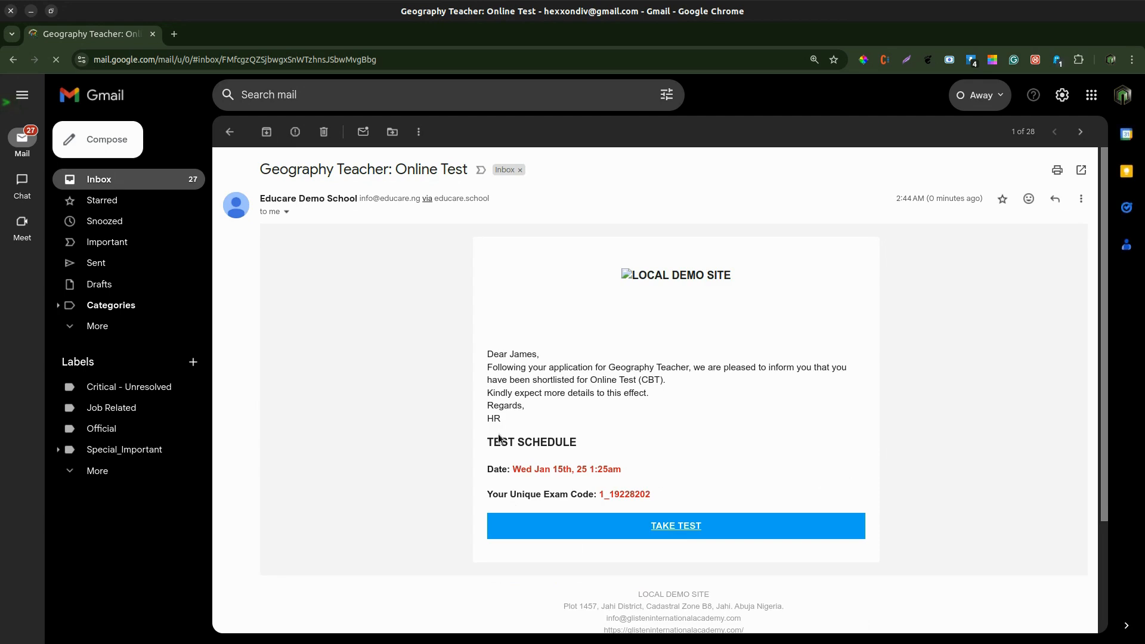
drag(488, 440, 654, 477)
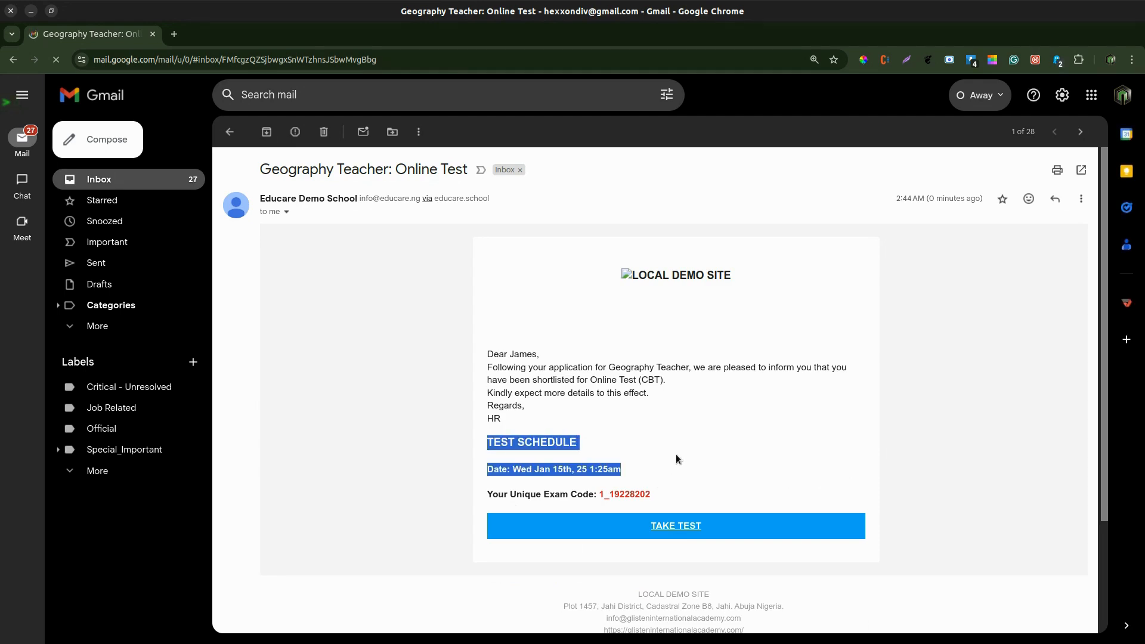
click(599, 425)
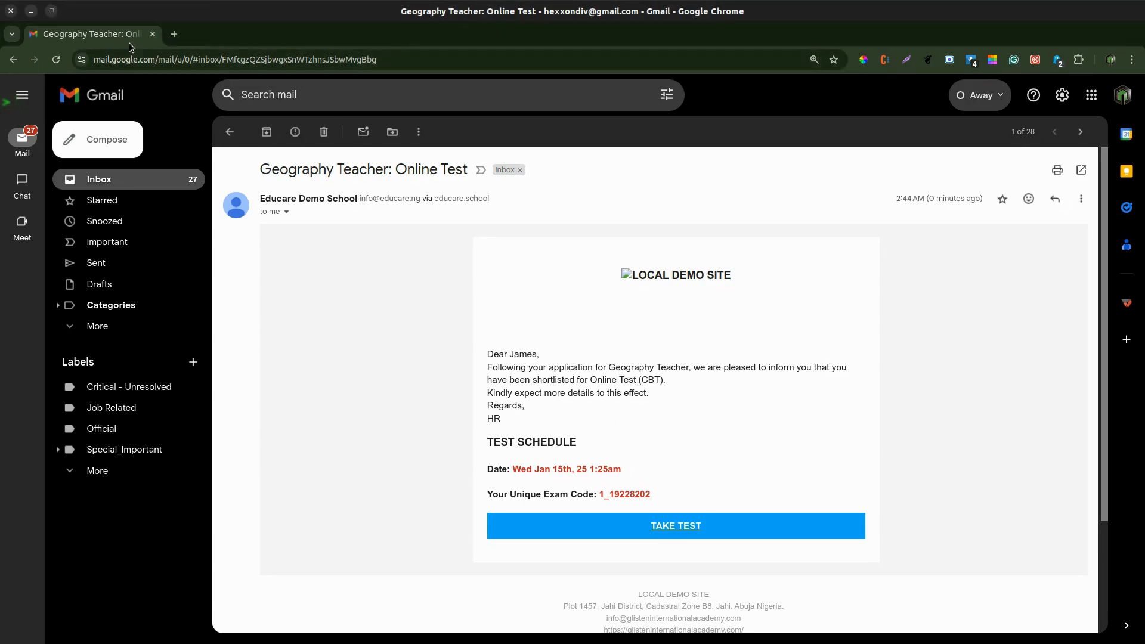
Switch back to Educare and list the General tests in the CBT Admin Test Manager to check the test's schedule.
drag(198, 3, 0, 203)
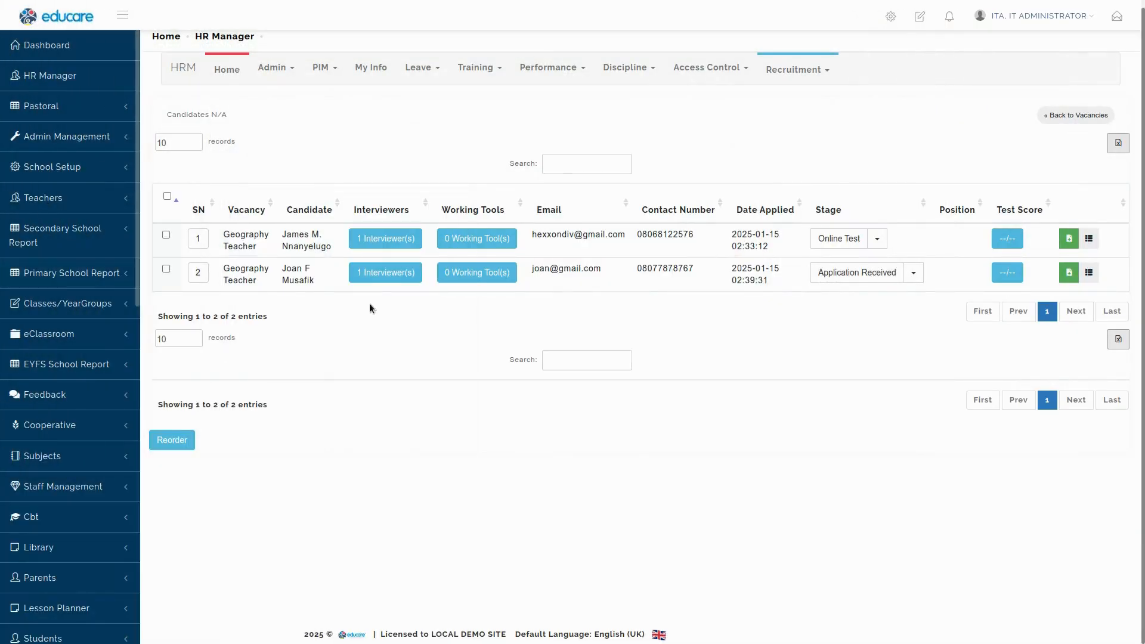
scroll(72, 245, down, 8)
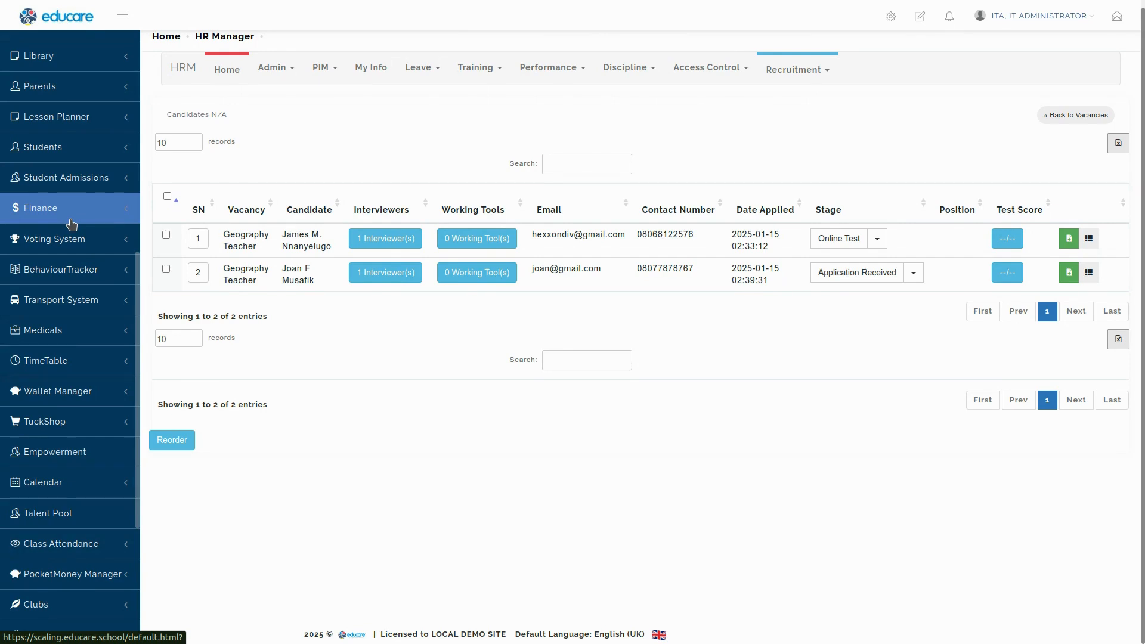
scroll(71, 224, down, 4)
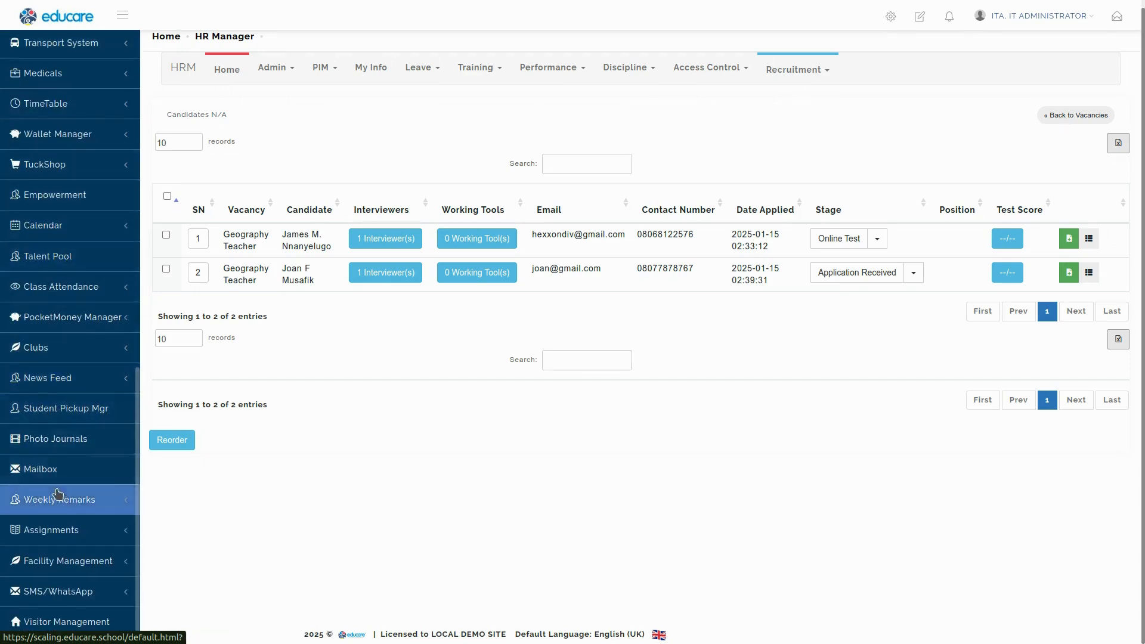
scroll(56, 393, up, 8)
click(42, 260)
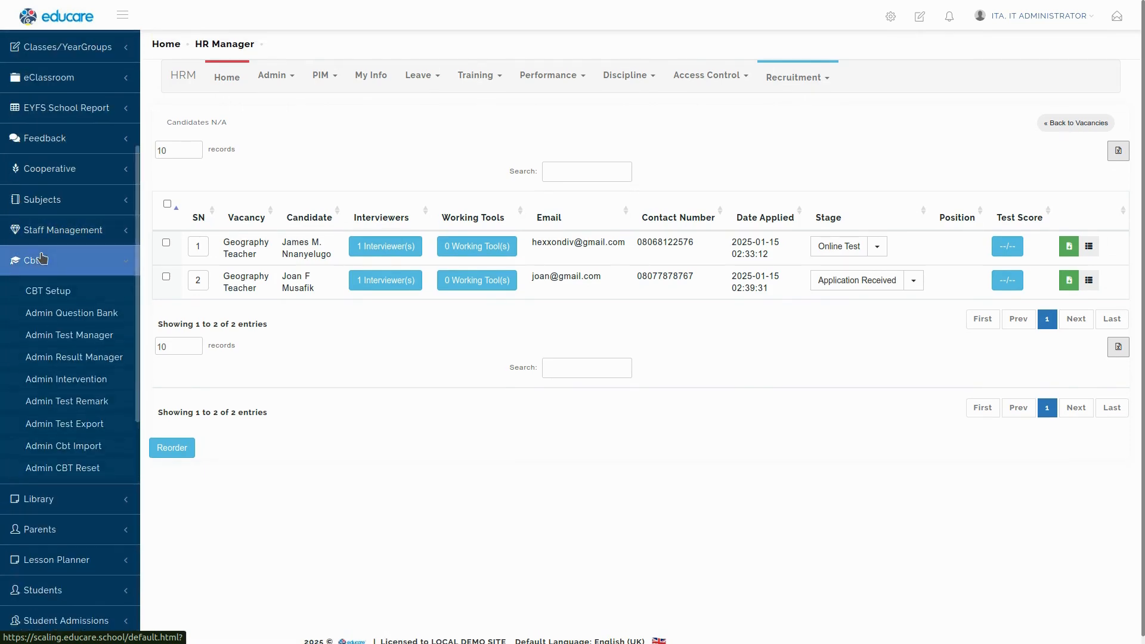
click(72, 336)
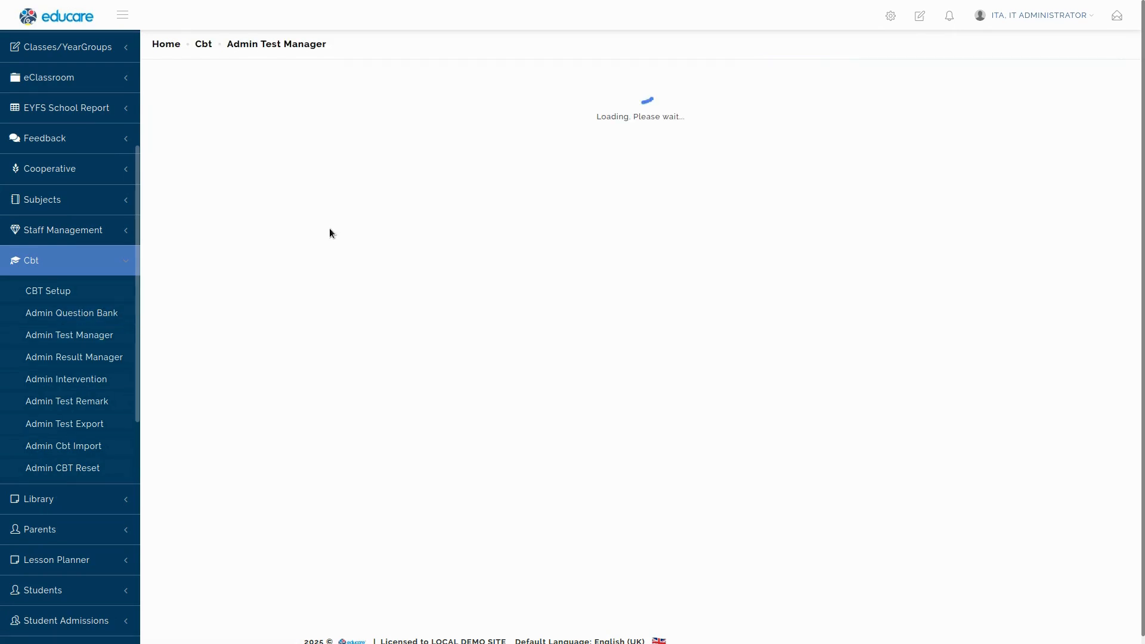
click(470, 114)
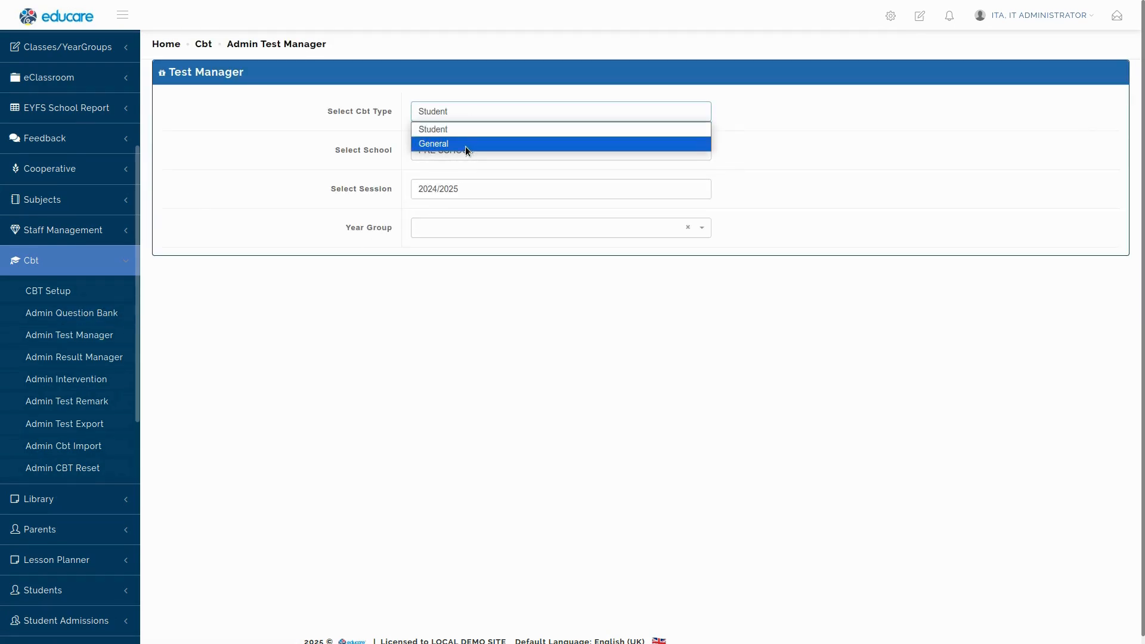
click(465, 146)
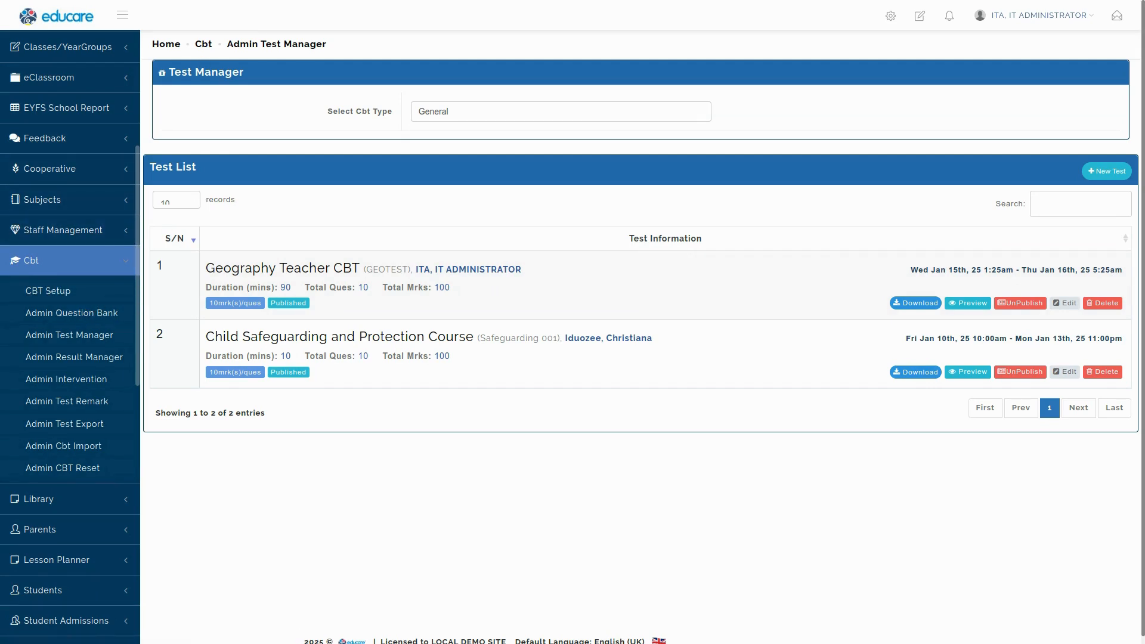
Return to the Online Test mail in Gmail and examine its message, test date and unique exam code.
drag(1, 256, 710, 2)
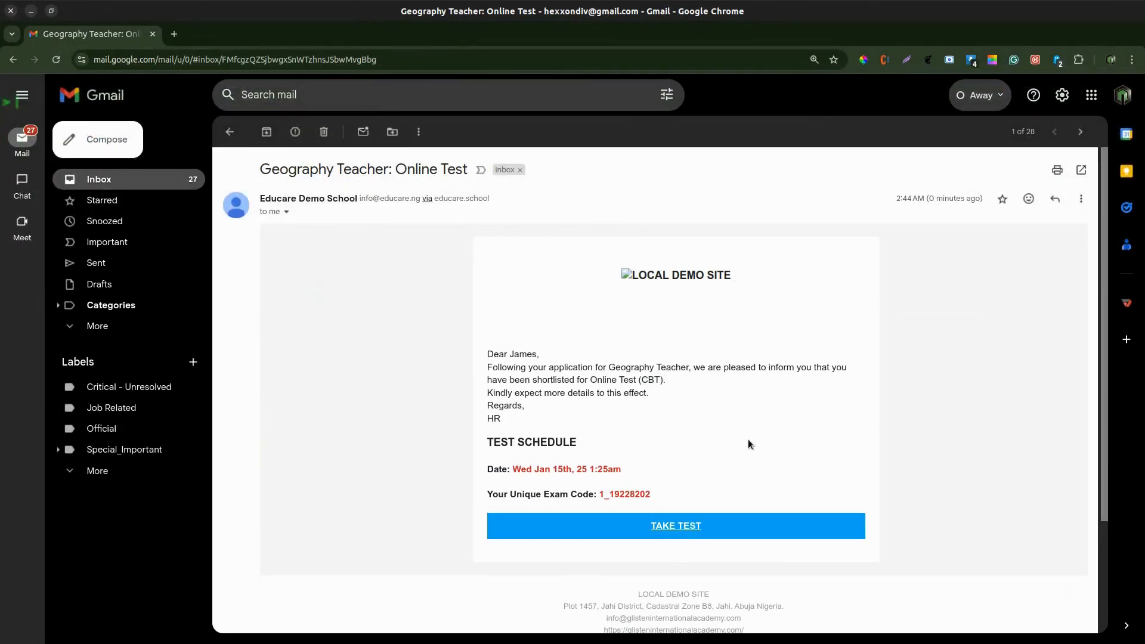
drag(486, 357, 715, 387)
click(566, 412)
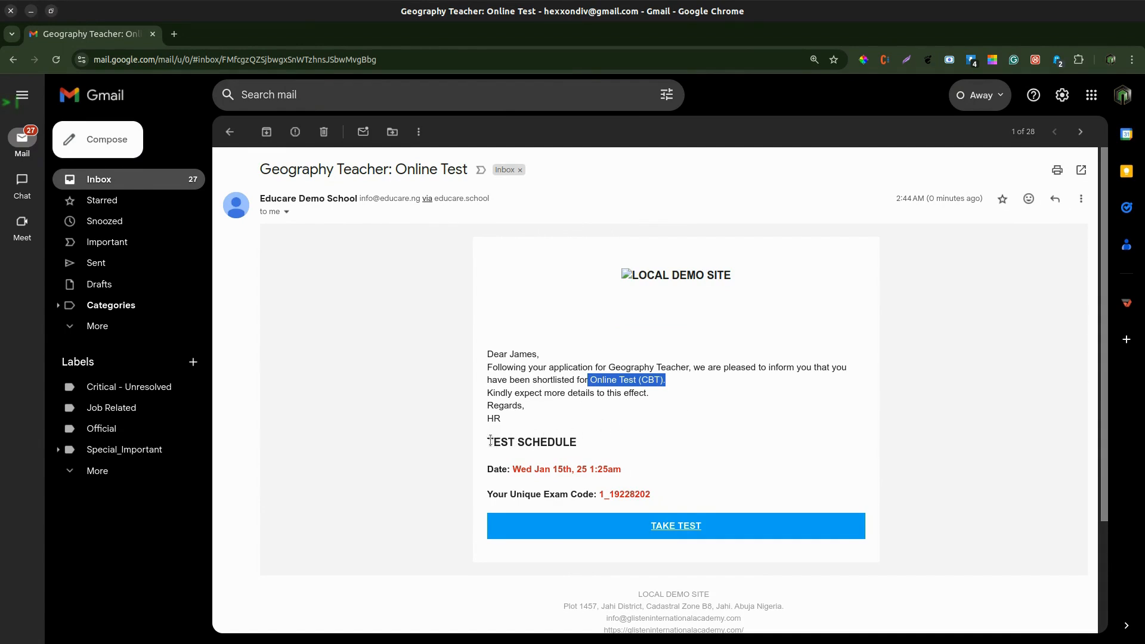
drag(488, 442, 657, 495)
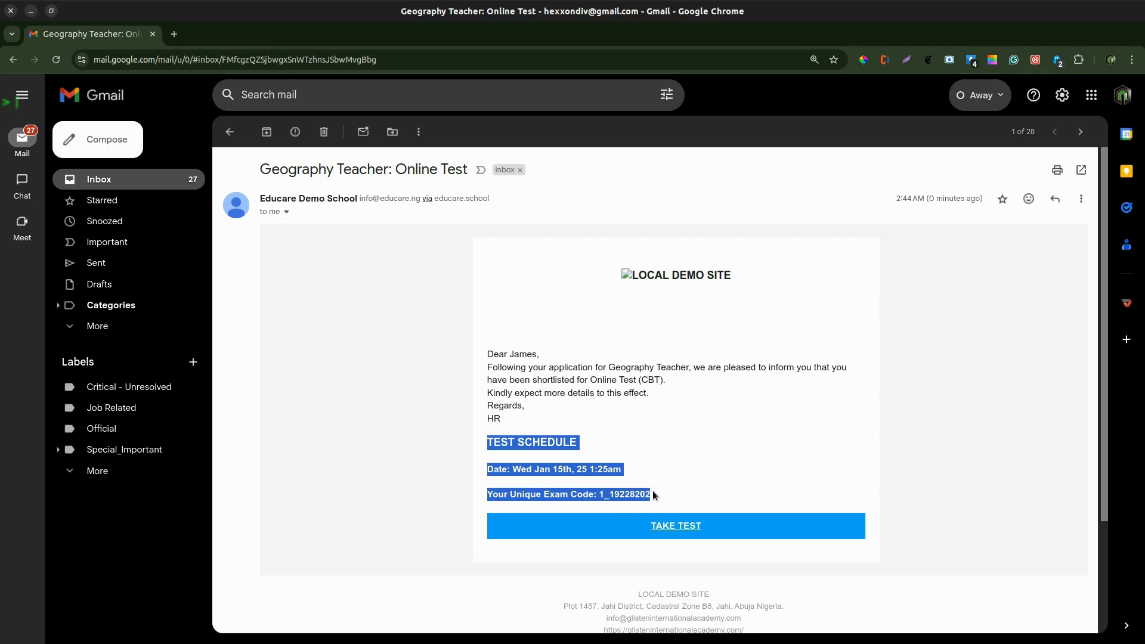
click(525, 477)
double_click(495, 494)
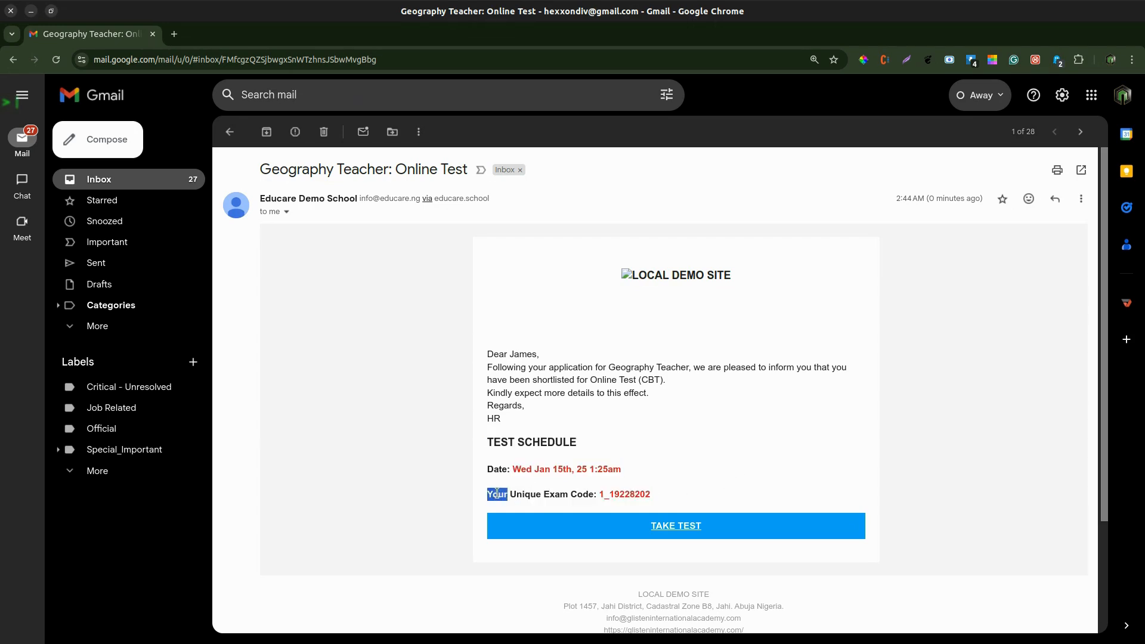
click(496, 494)
double_click(646, 494)
click(683, 480)
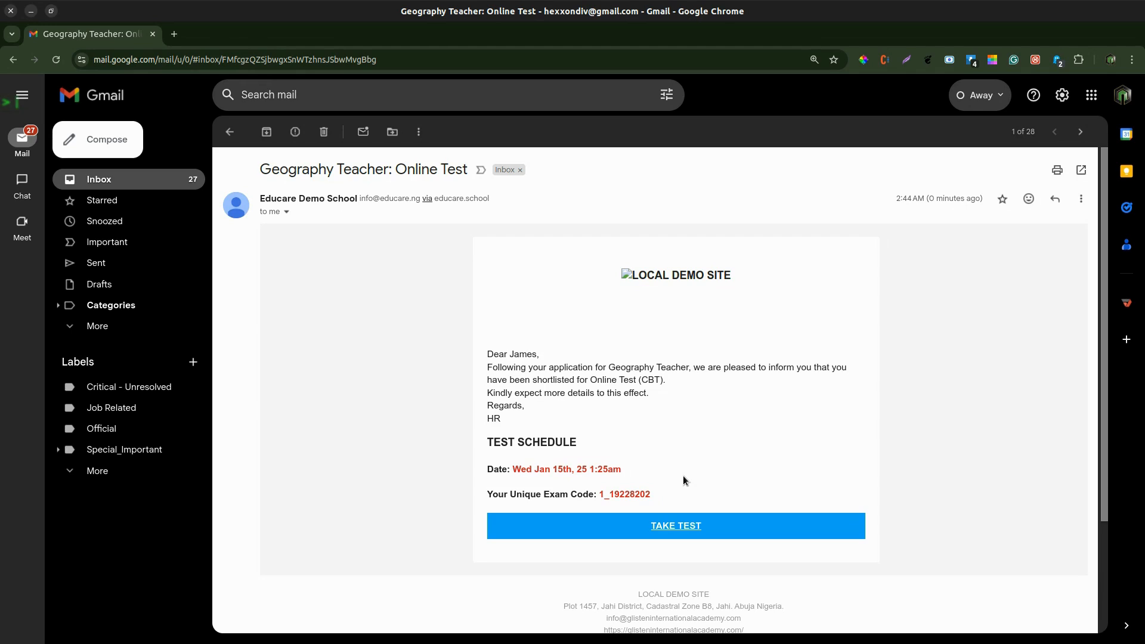
Open the mail's TAKE TEST link in an incognito window, continuing to the site, and review the test instructions.
right_click(672, 528)
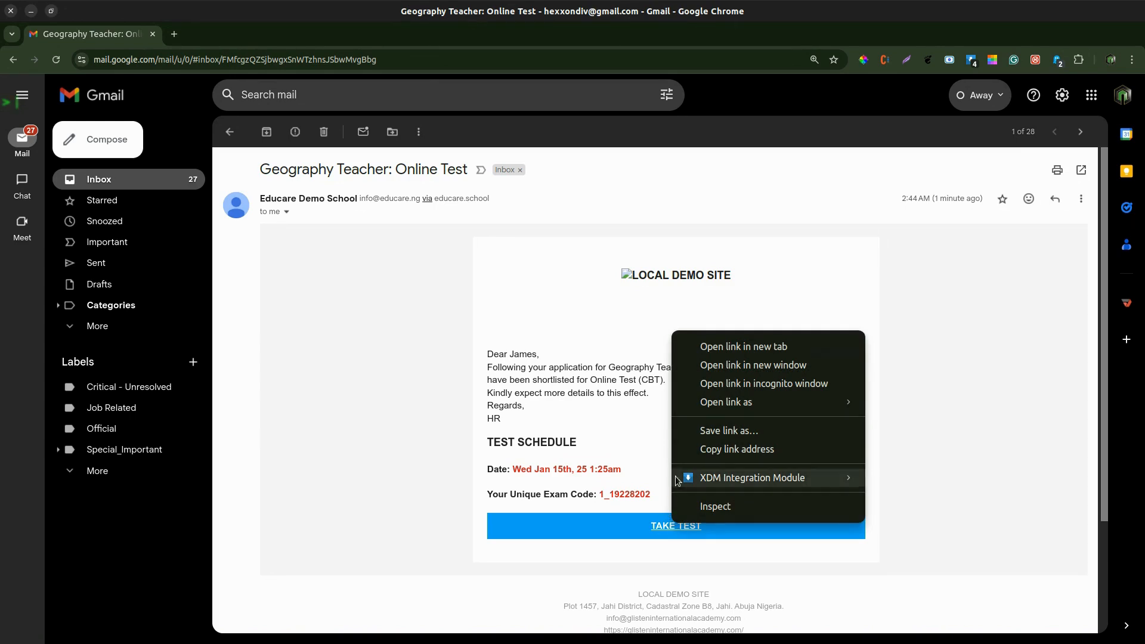
click(752, 383)
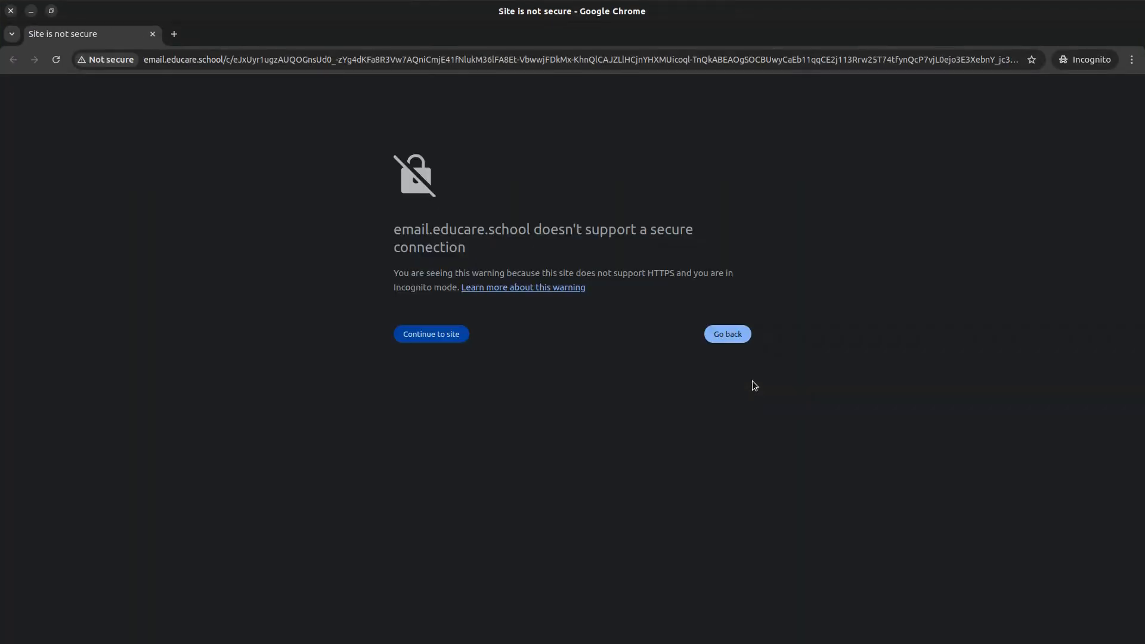
click(430, 335)
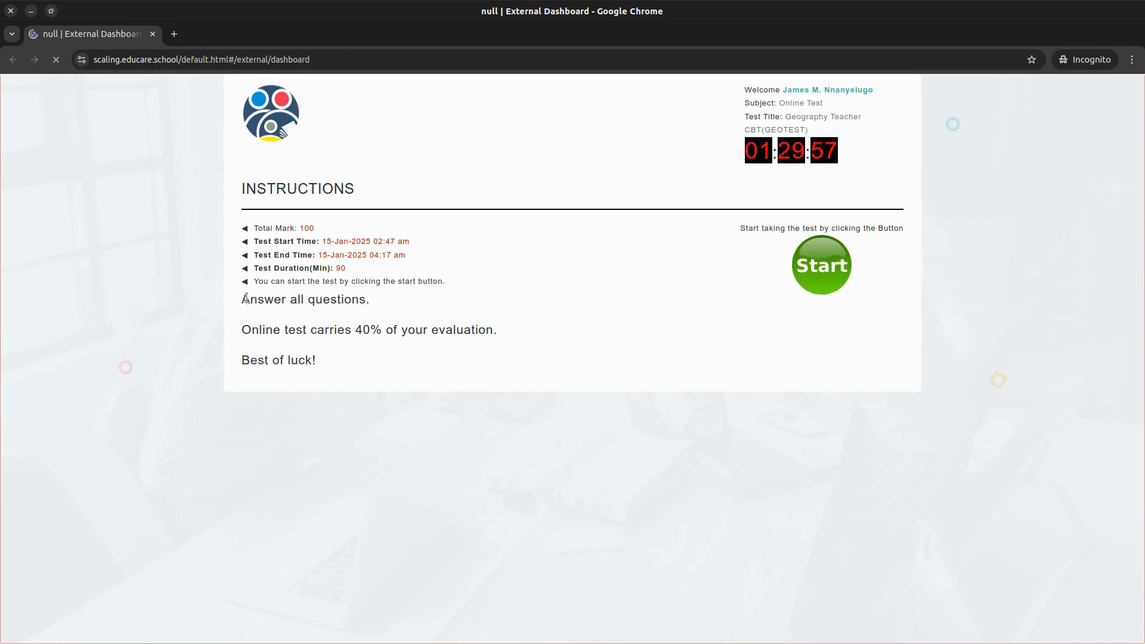
drag(242, 298, 352, 352)
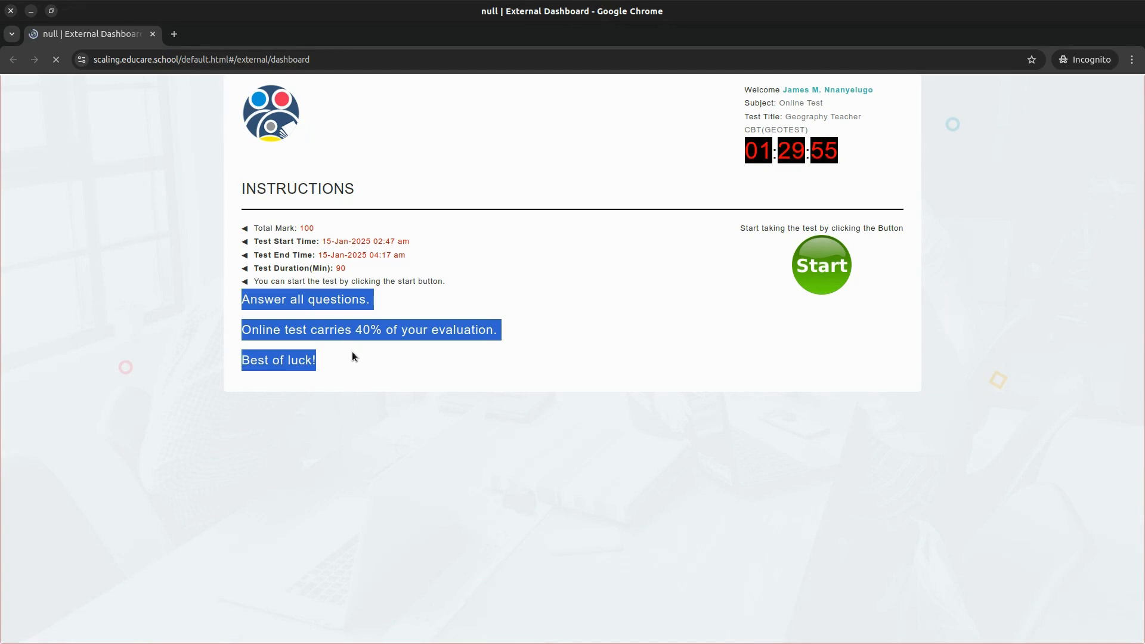
click(402, 397)
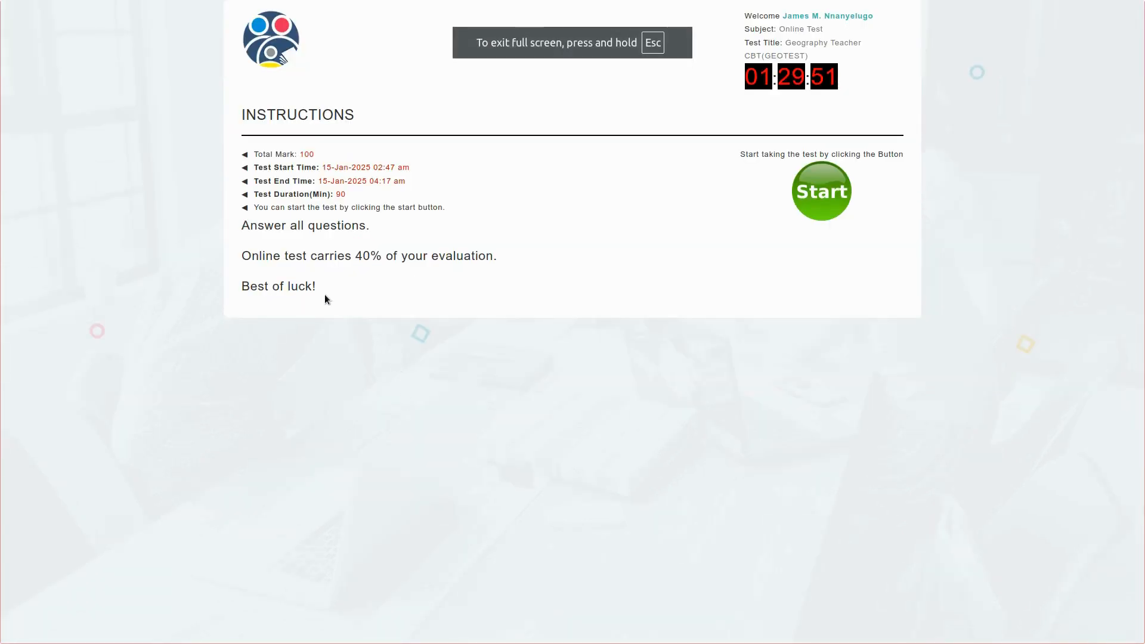
key(F11)
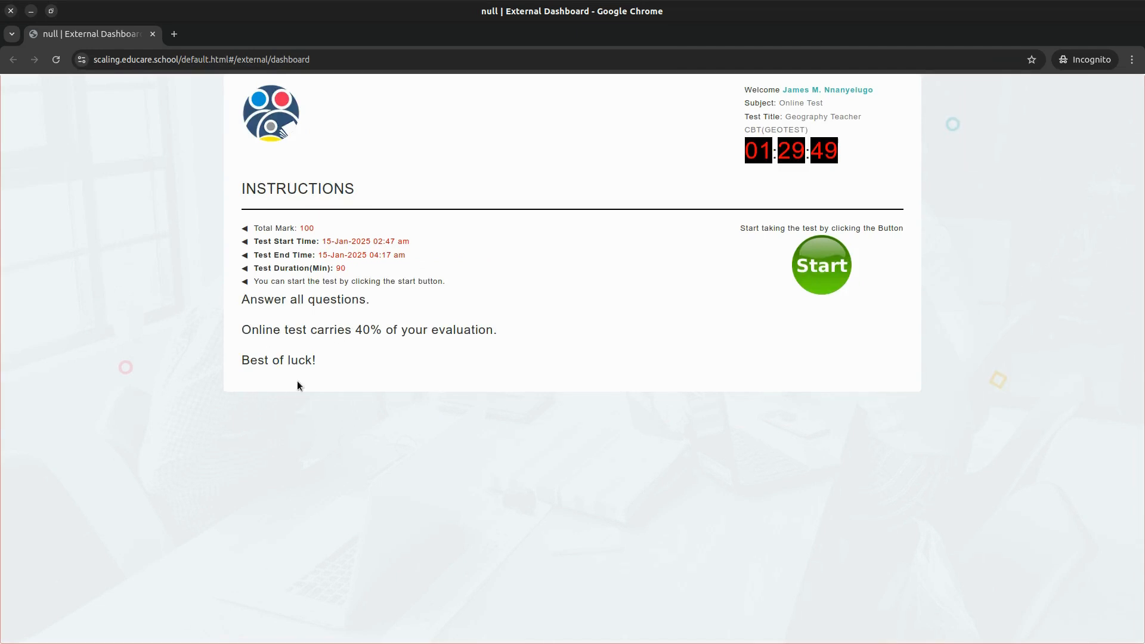
Start the Geography Teacher CBT, answering question 1 with True and question 2 with Hawking.
click(818, 260)
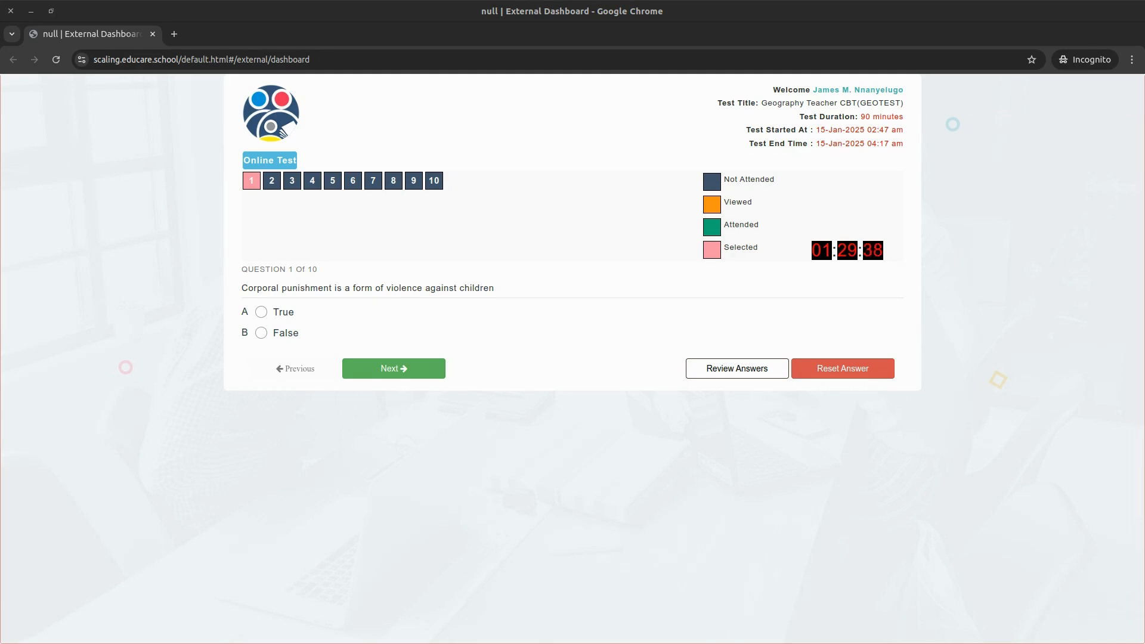
click(807, 281)
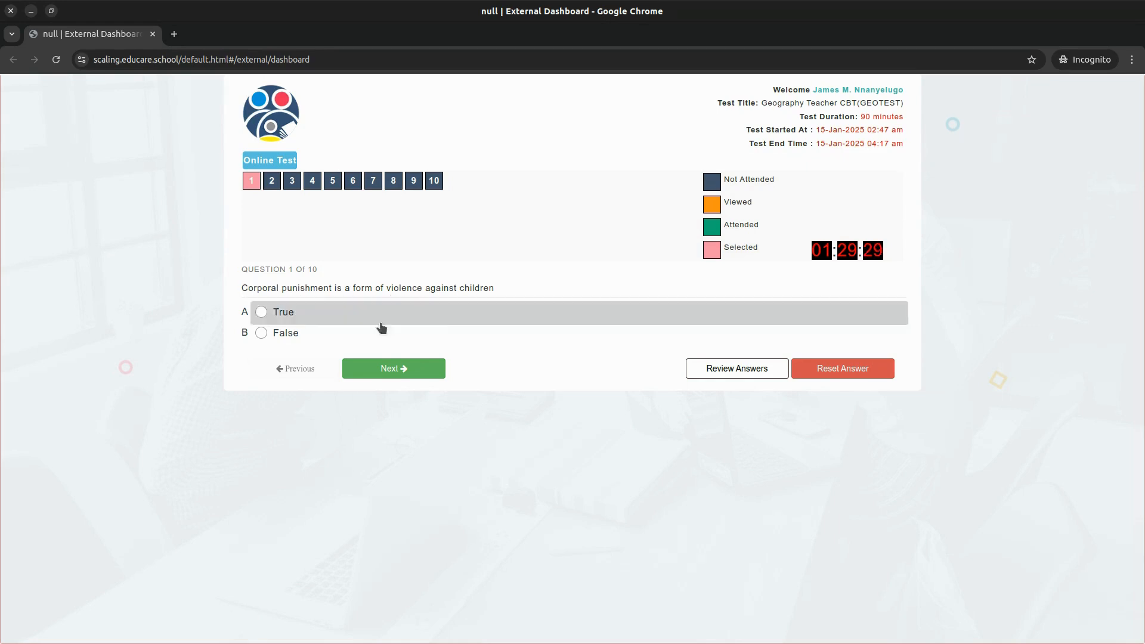
click(285, 312)
click(395, 369)
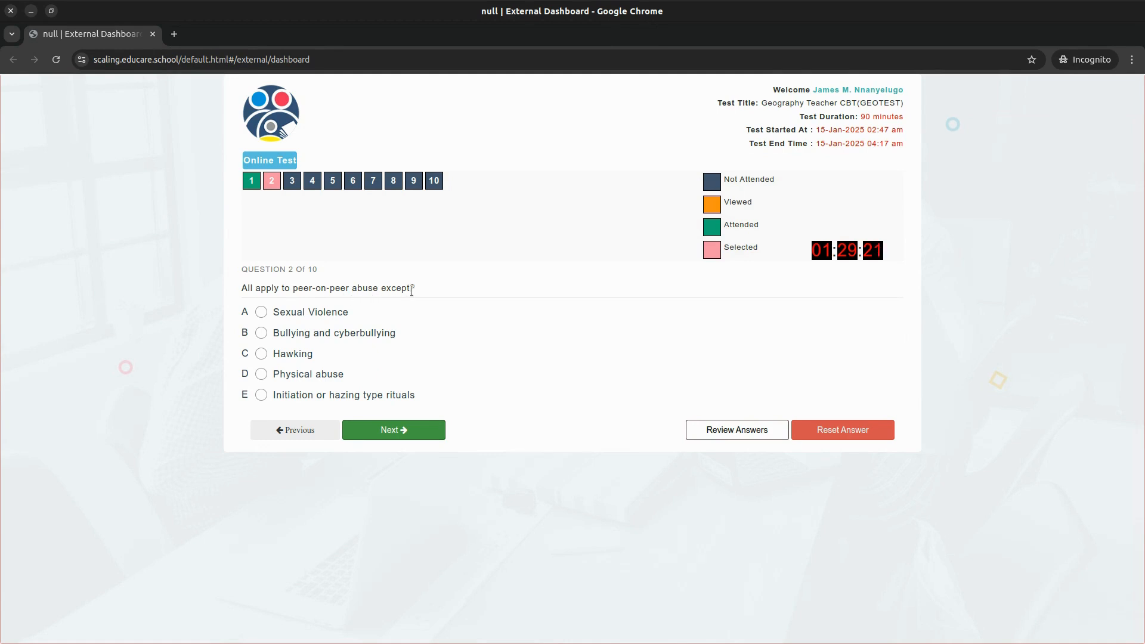
click(286, 354)
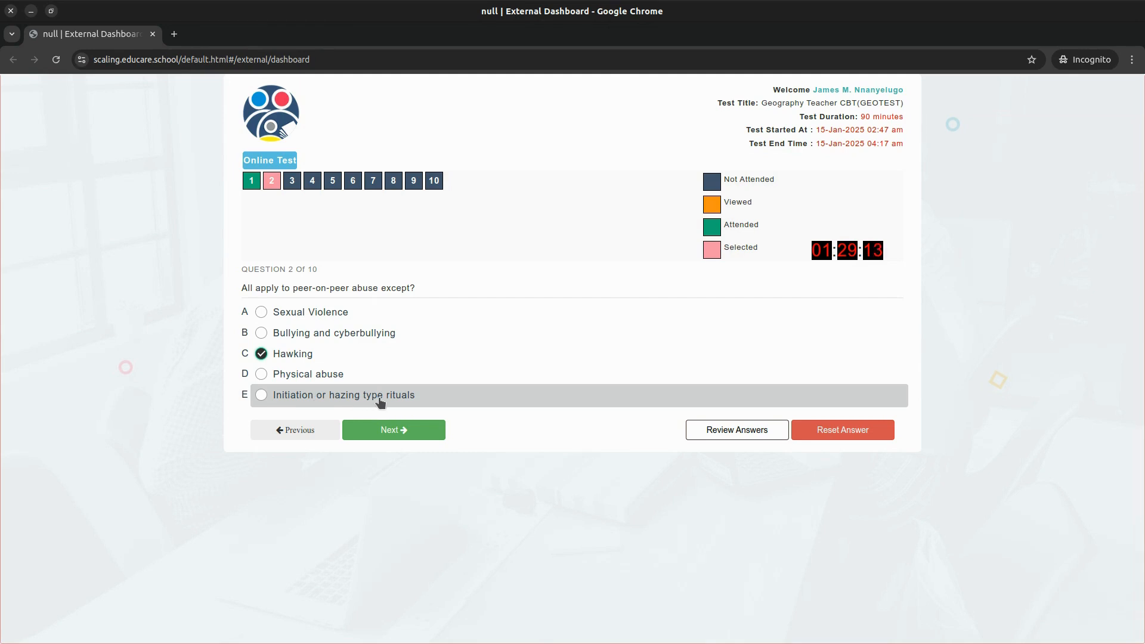
Advance through the test and answer question 10 with Bruises on soft parts of the body.
click(390, 429)
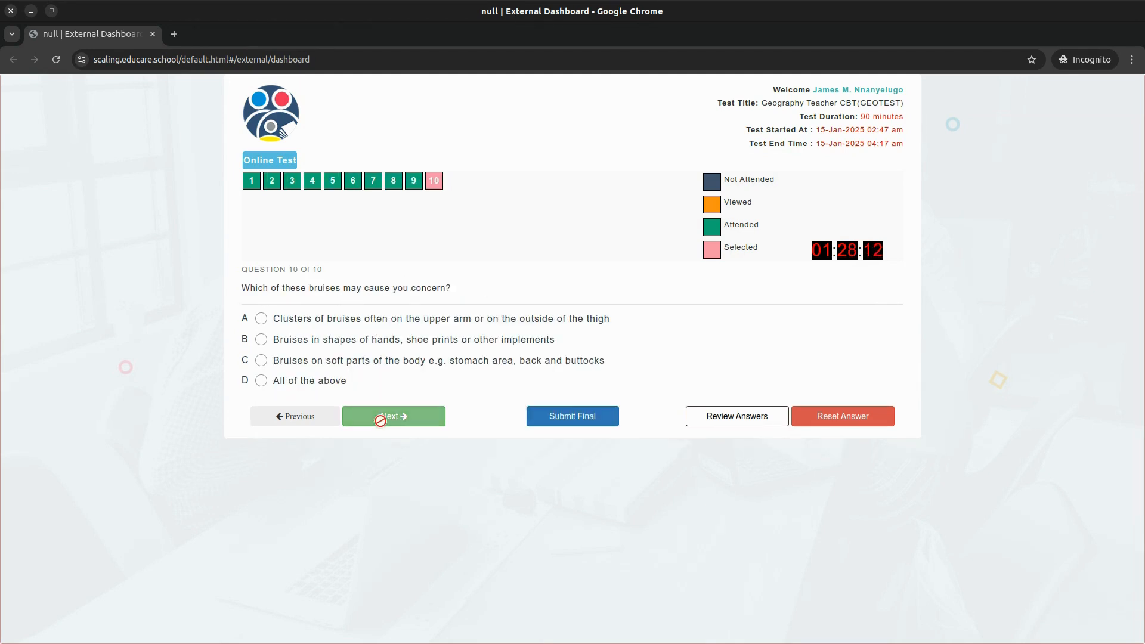
click(370, 362)
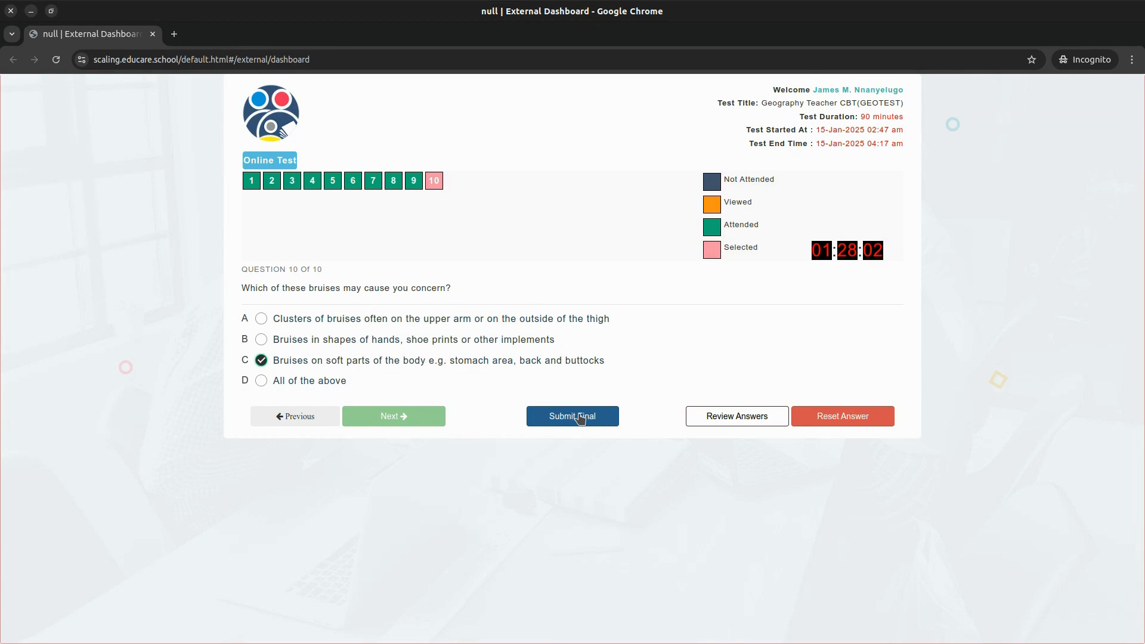
Revisit questions 1 and 6, trying Only "bad" people abuse their children on question 6 before restoring its original answer.
click(252, 181)
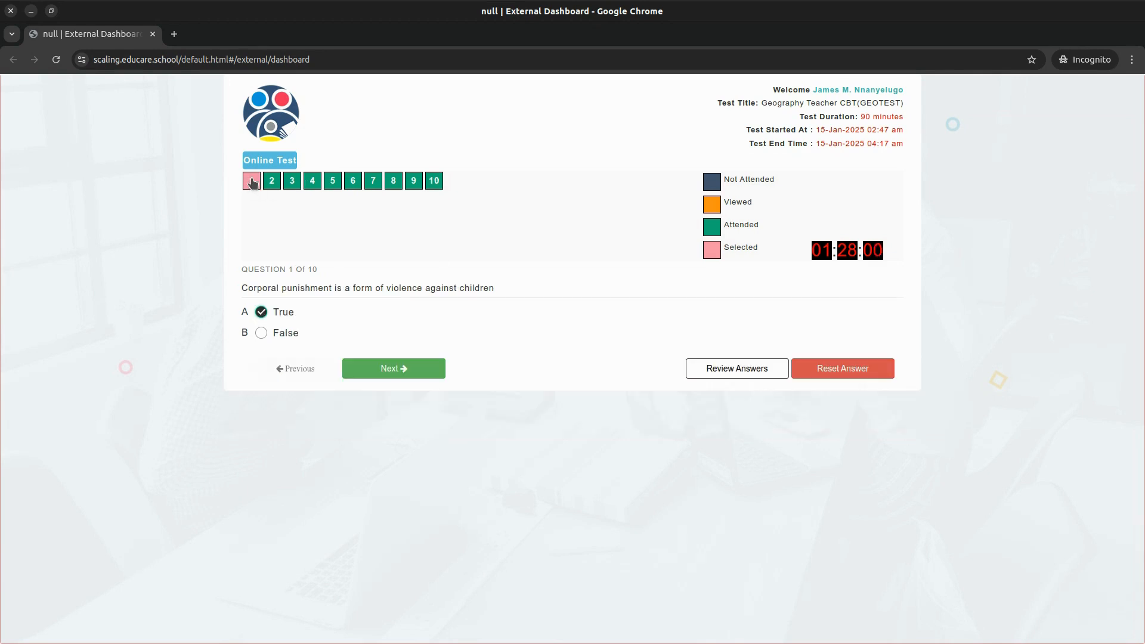
click(353, 182)
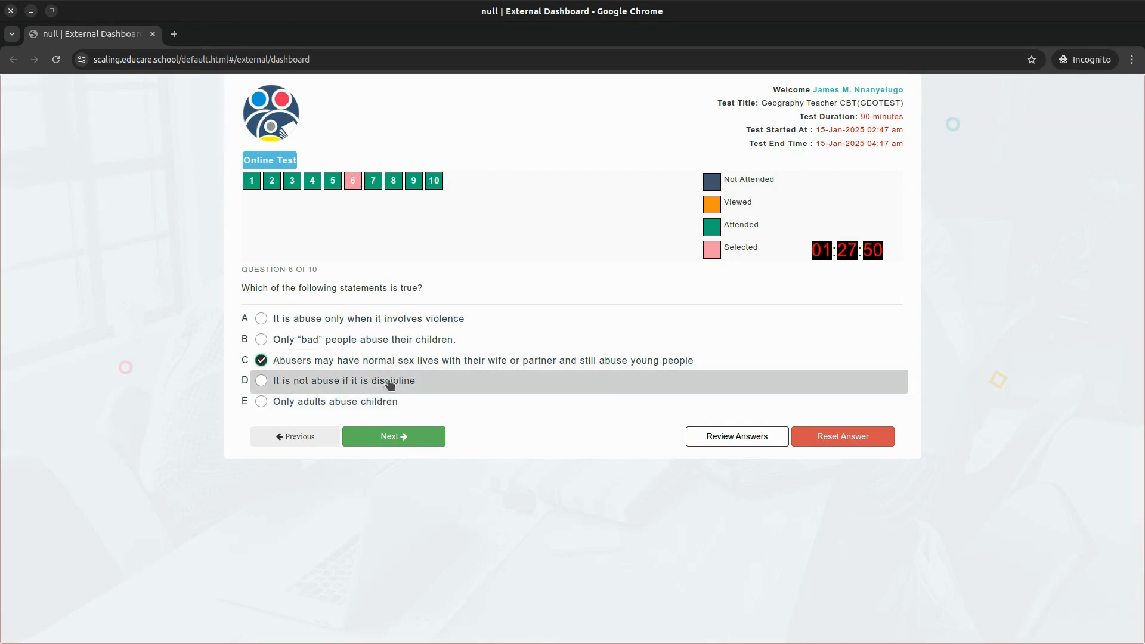
click(326, 344)
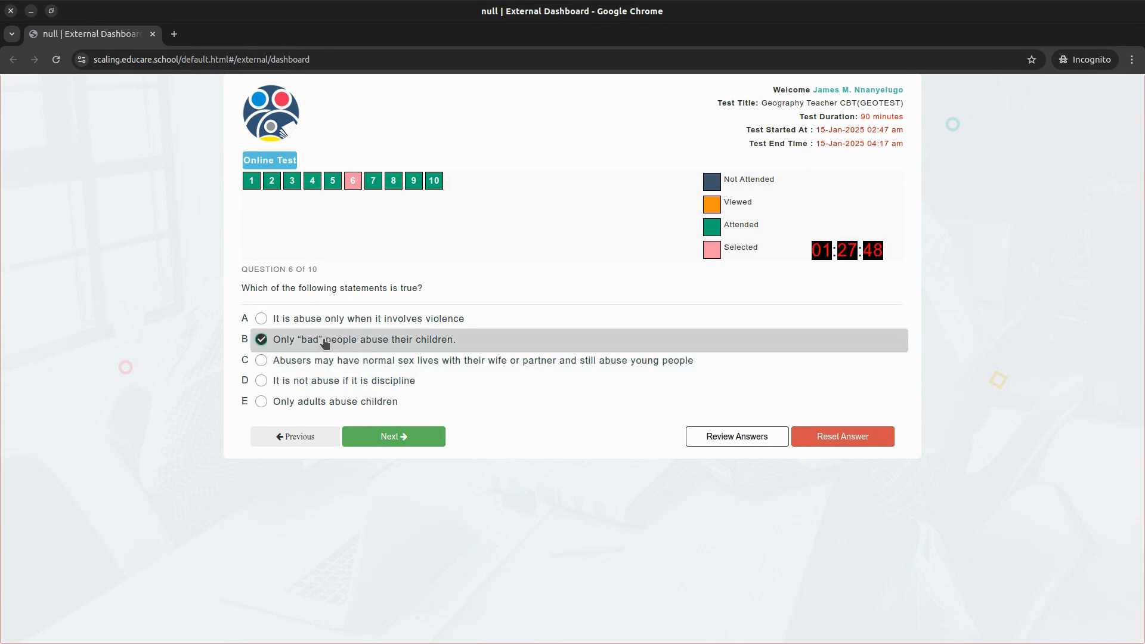
click(284, 362)
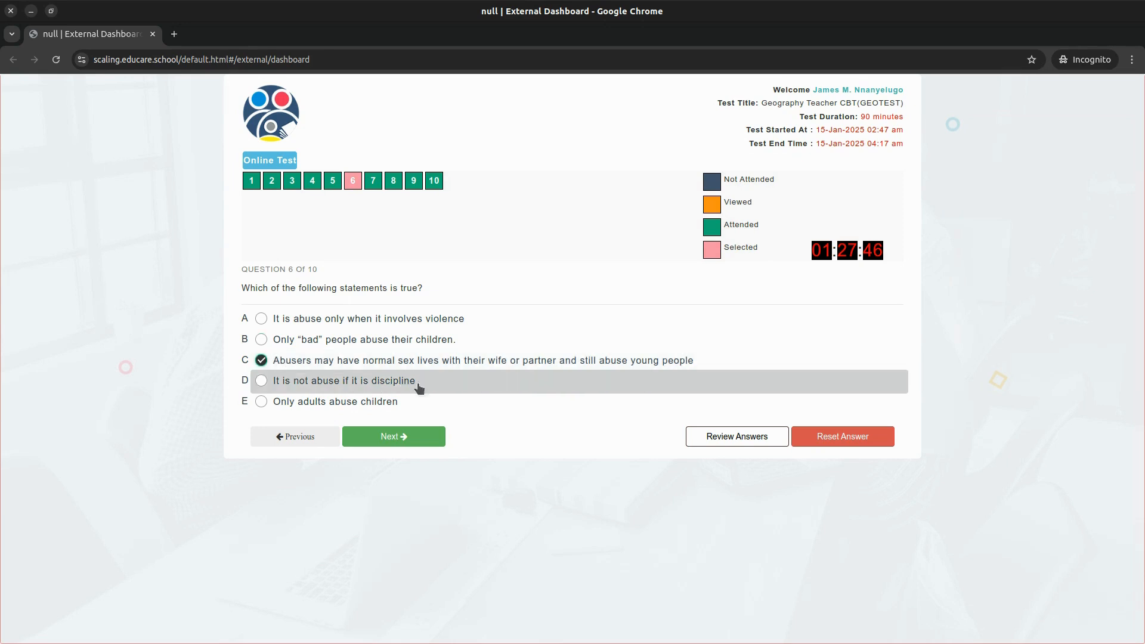
Review all the answers through question 10 and submit the test as final, agreeing to end it.
click(734, 440)
scroll(529, 316, down, 15)
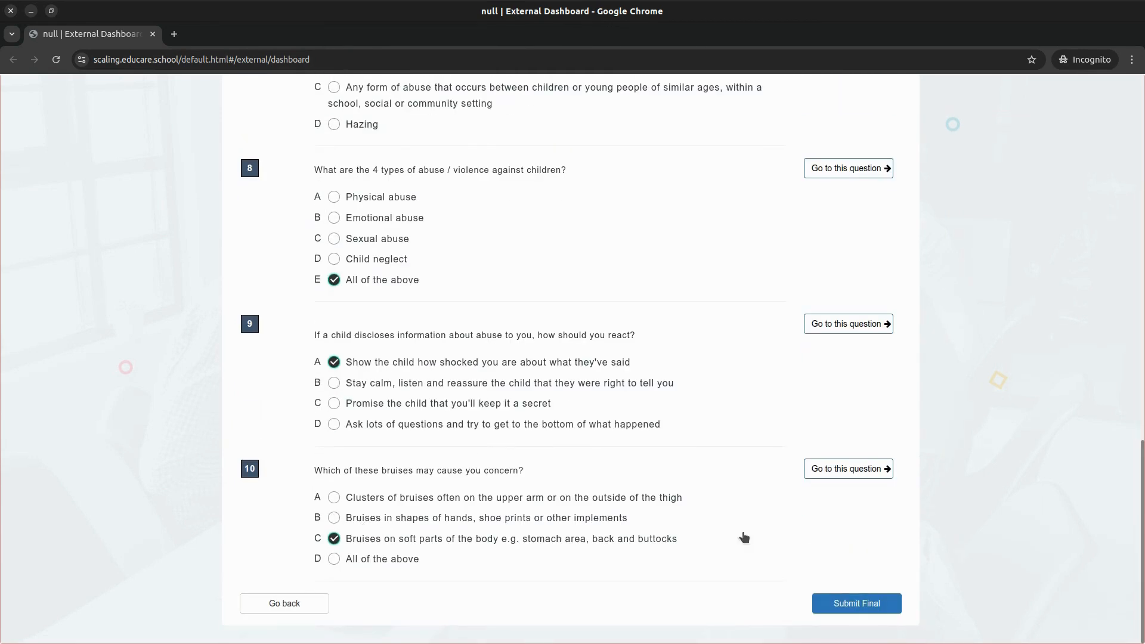
click(856, 603)
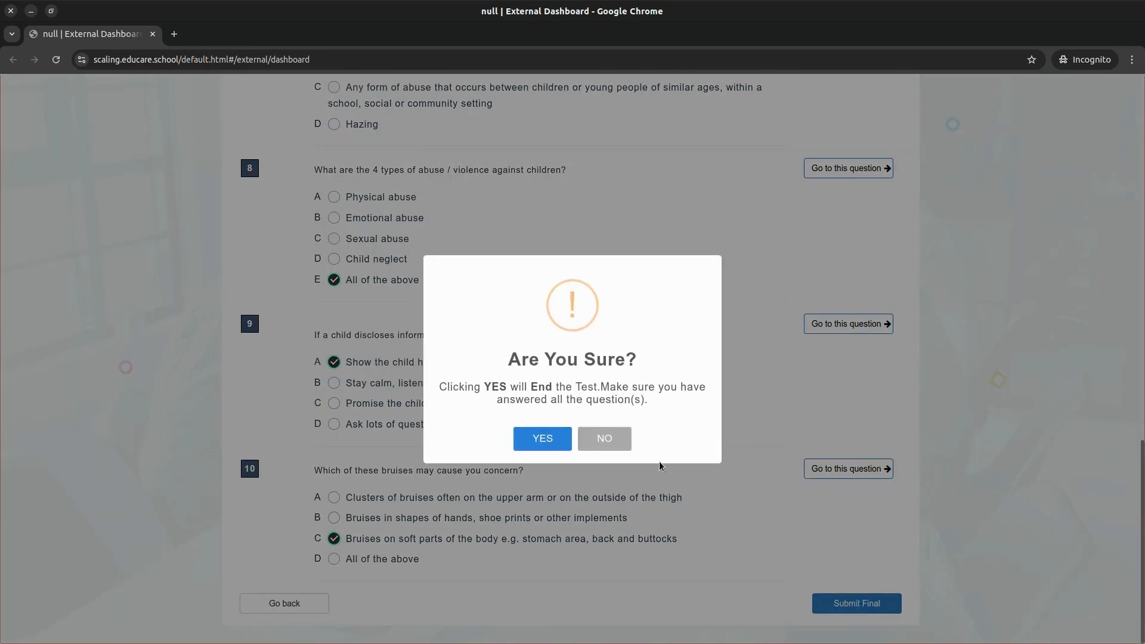
click(544, 438)
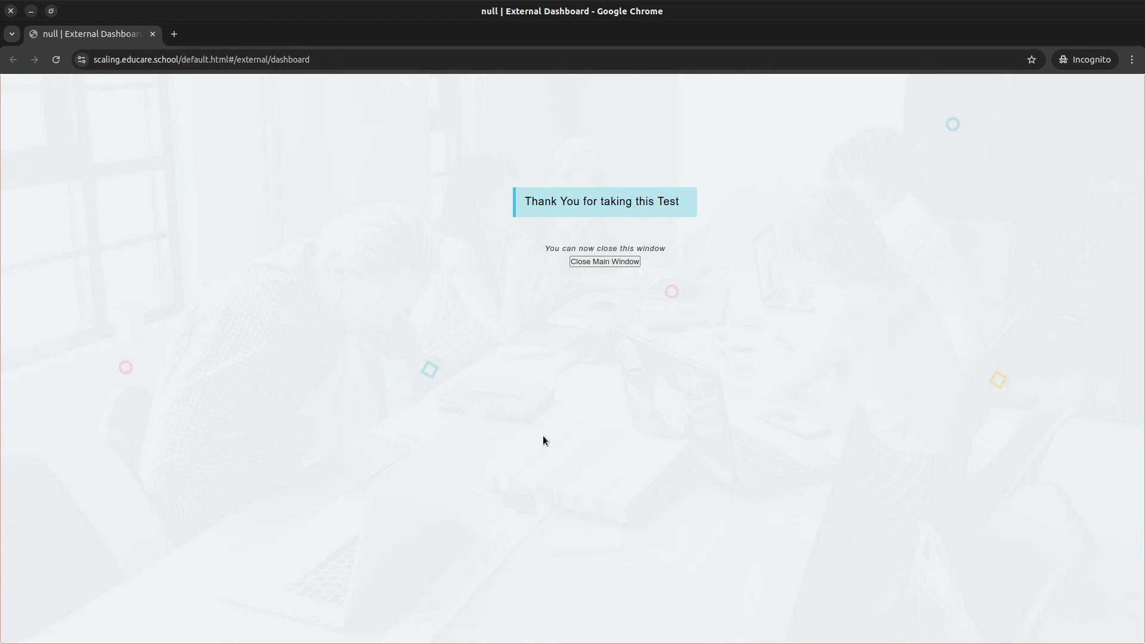
Close the finished test window, return to Educare's HR Manager and open the Geography Teacher vacancy's candidate list.
key(ctrl+w)
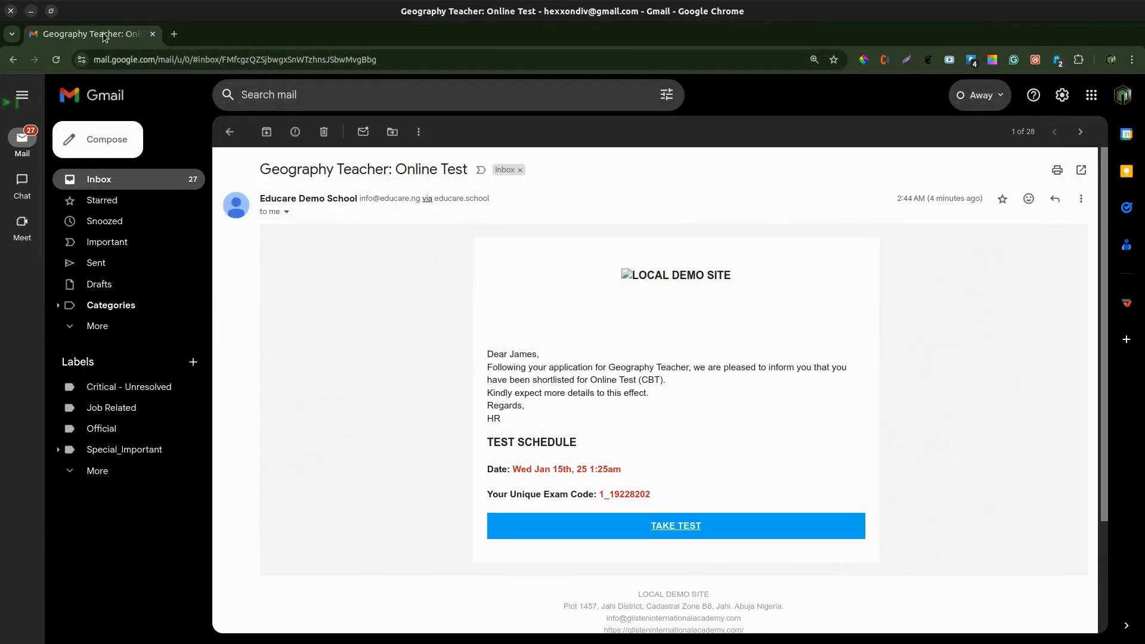
click(31, 11)
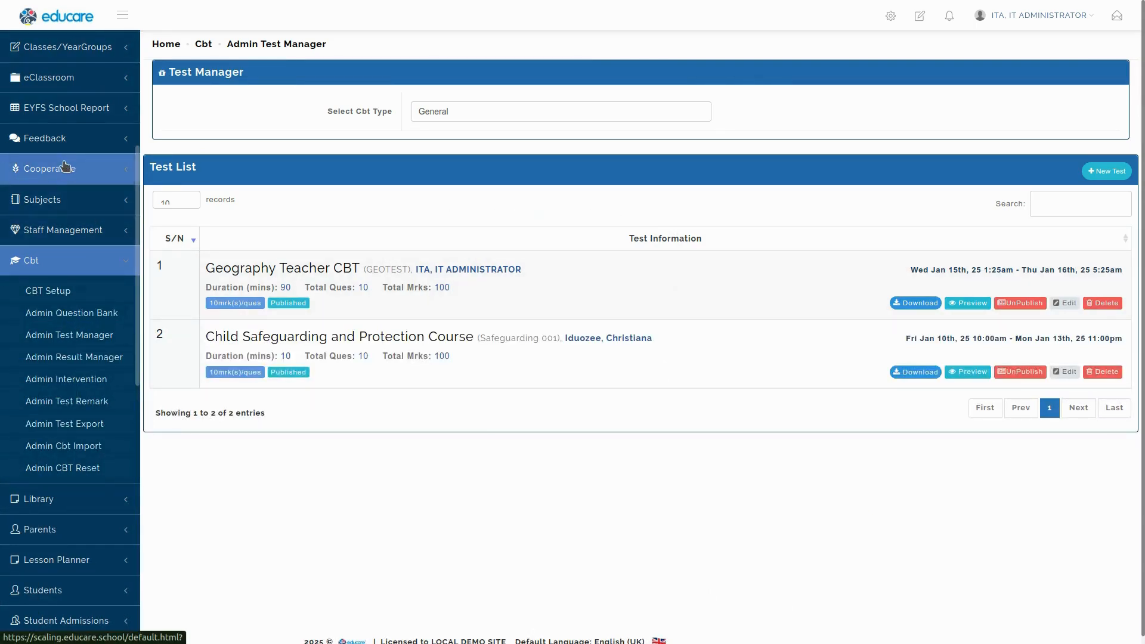
scroll(65, 166, up, 5)
click(77, 76)
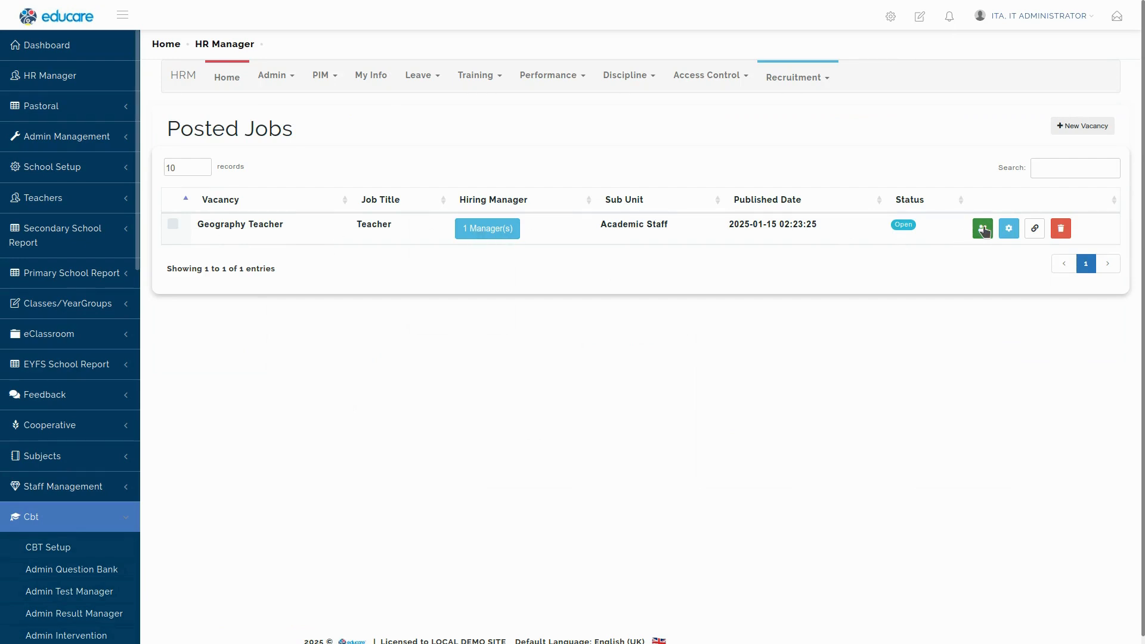
click(983, 228)
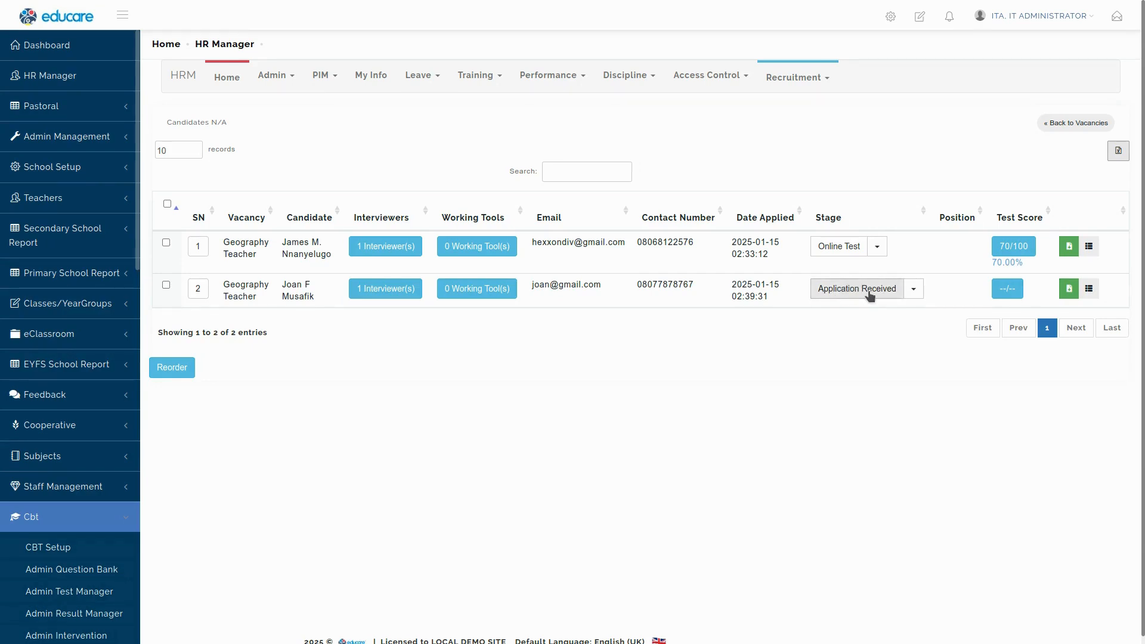
Move the second candidate to the Online Test stage, sending the mail based on the Online Test invite Template.
click(913, 288)
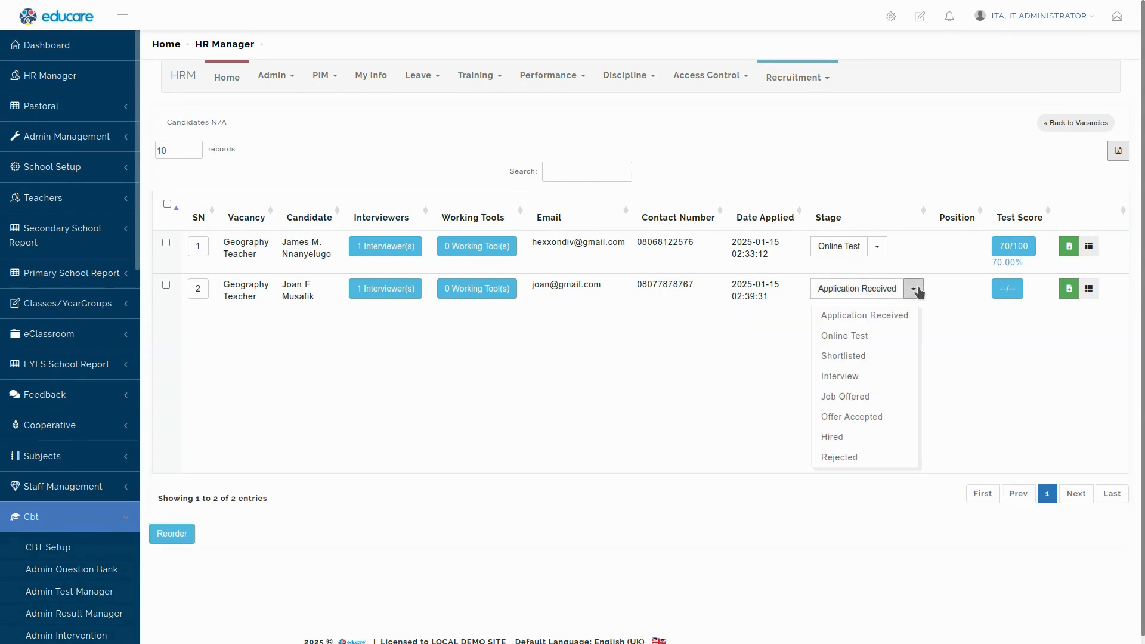
click(859, 335)
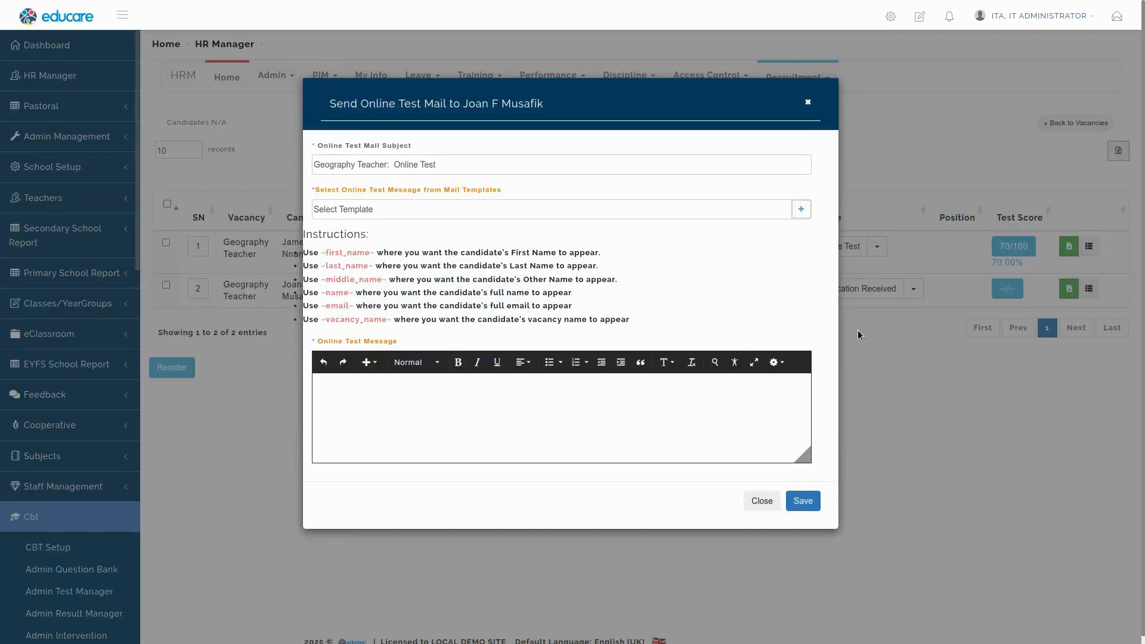
click(732, 210)
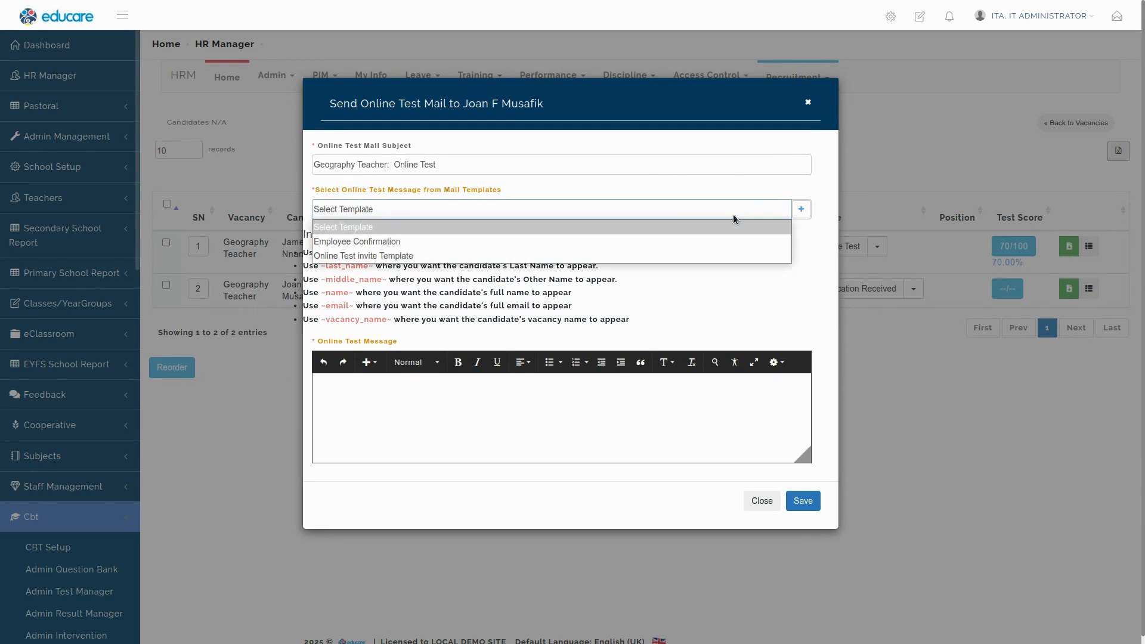
click(514, 260)
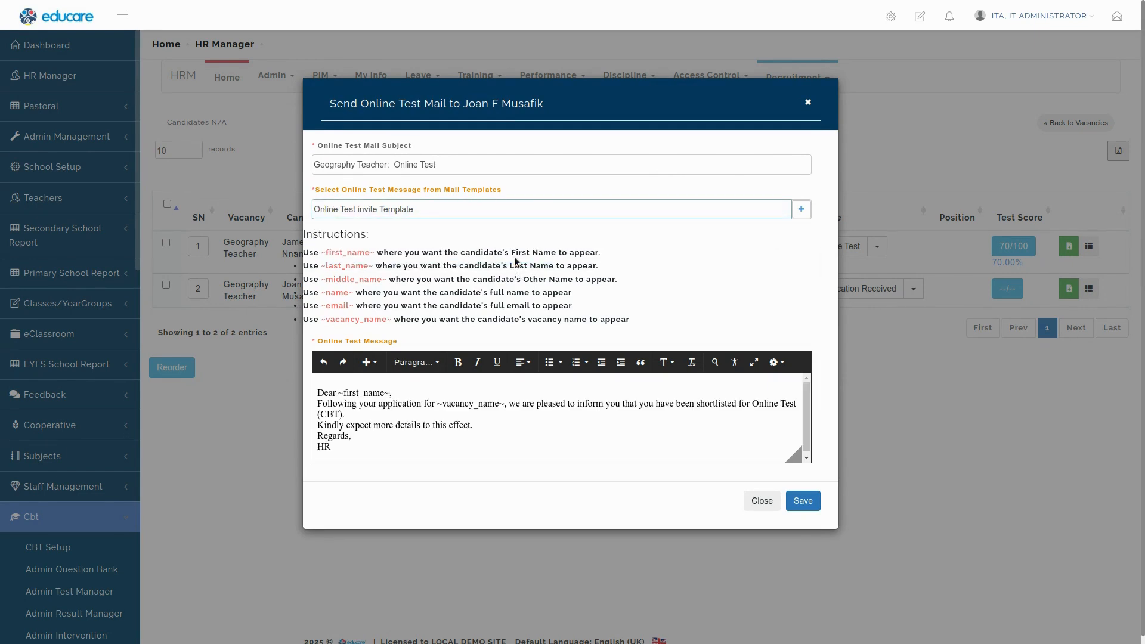
click(803, 504)
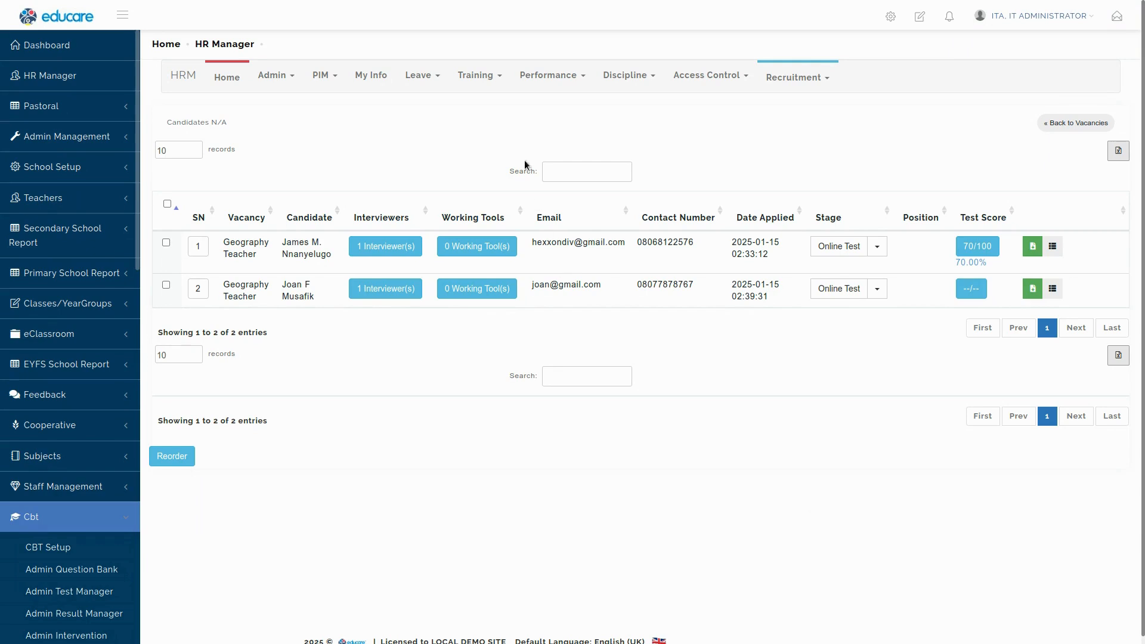
Switch to Gmail and open the new Geography Teacher: Online Test mail from Educare Demo School.
click(419, 75)
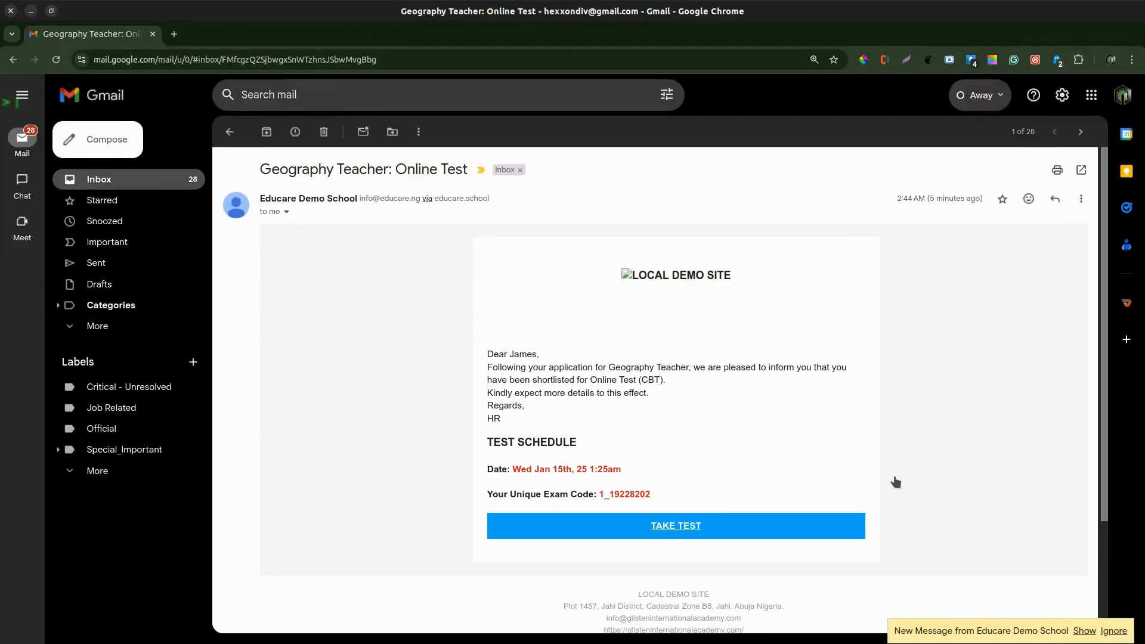
click(1084, 631)
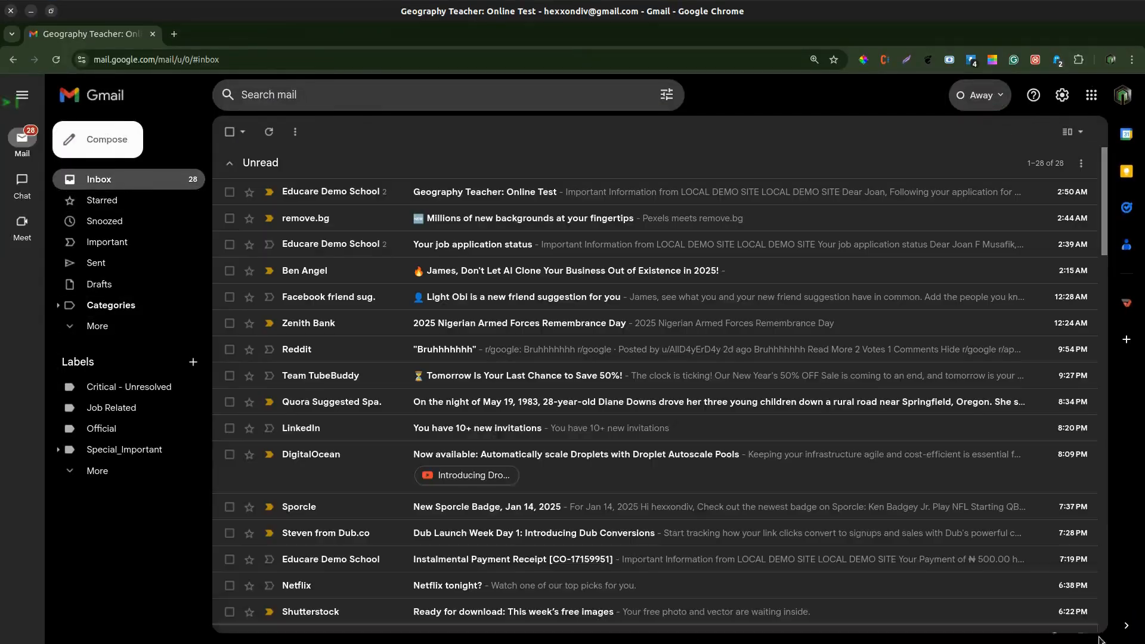
click(500, 192)
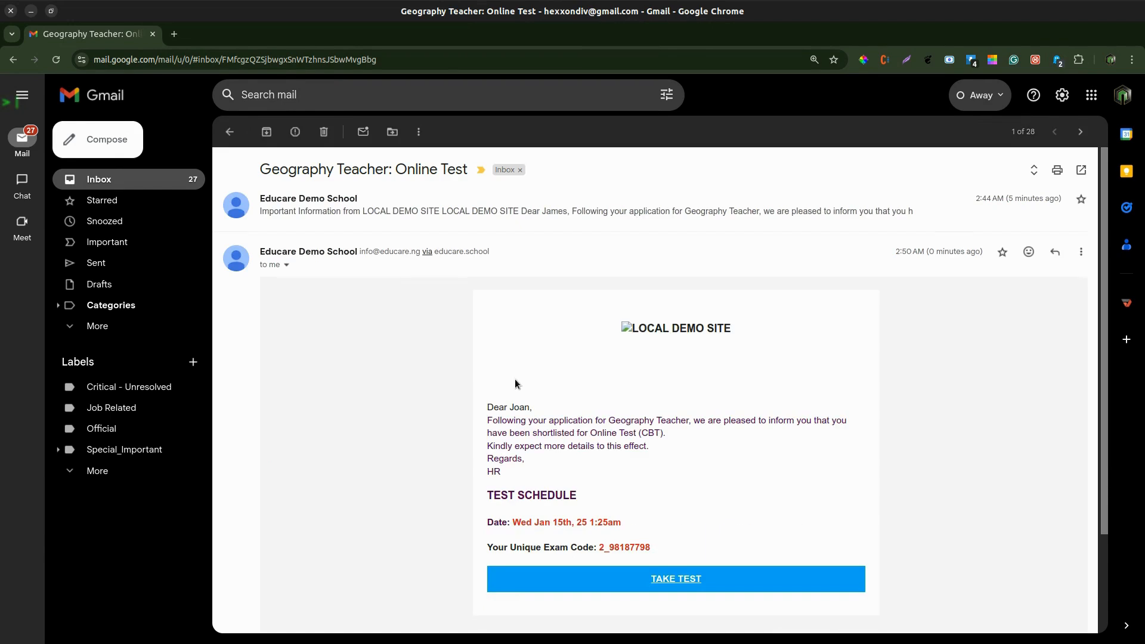
Open the second candidate's TAKE TEST link in an incognito window and continue to the site despite the security warning.
scroll(514, 379, down, 3)
right_click(670, 456)
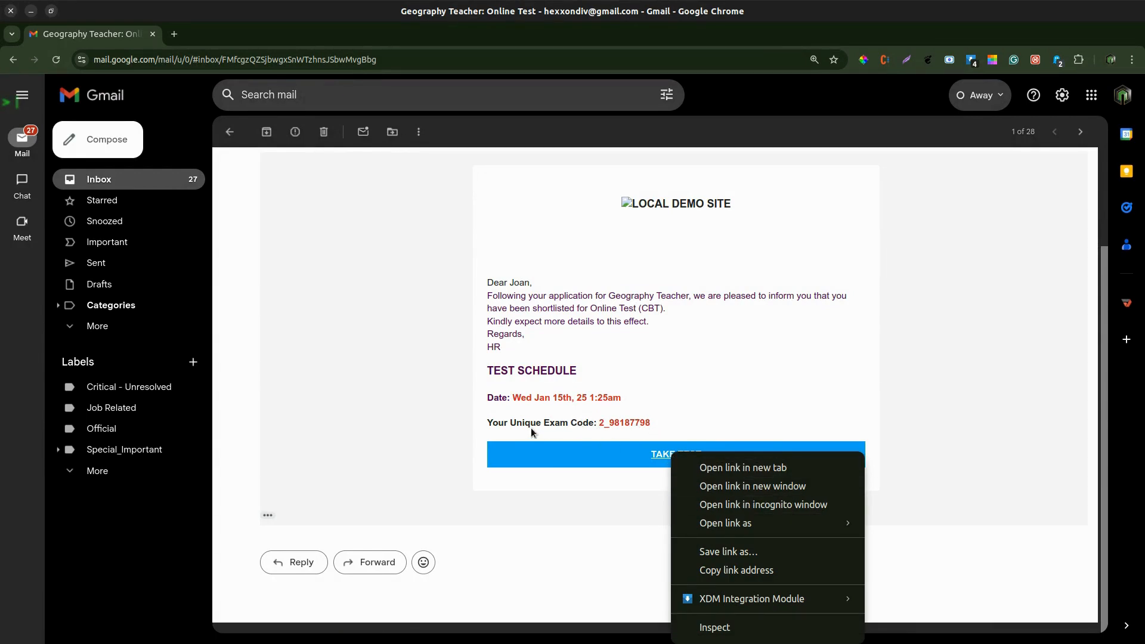
click(760, 506)
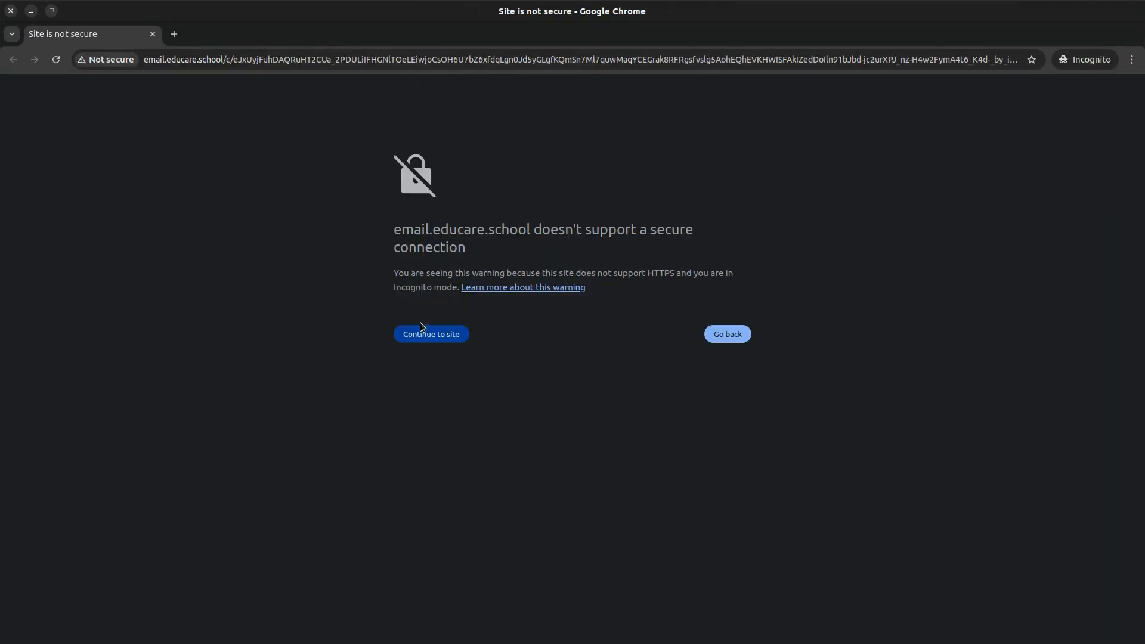
click(406, 333)
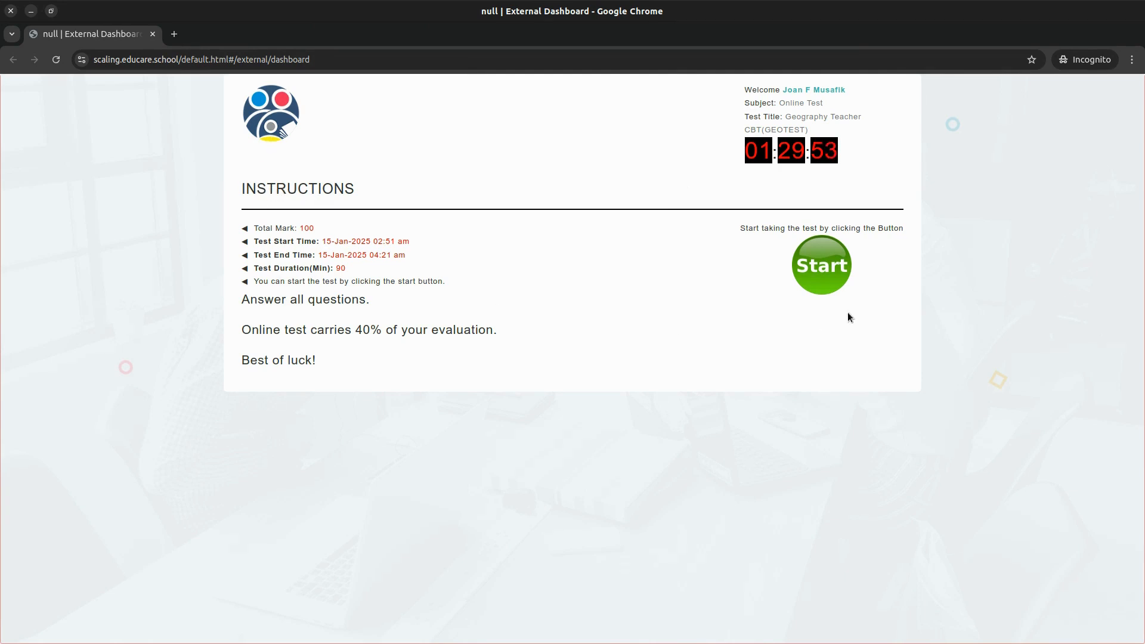
Start the test, answering question 1 with All of the above and question 2 with It is abuse only when it involves violence.
click(829, 276)
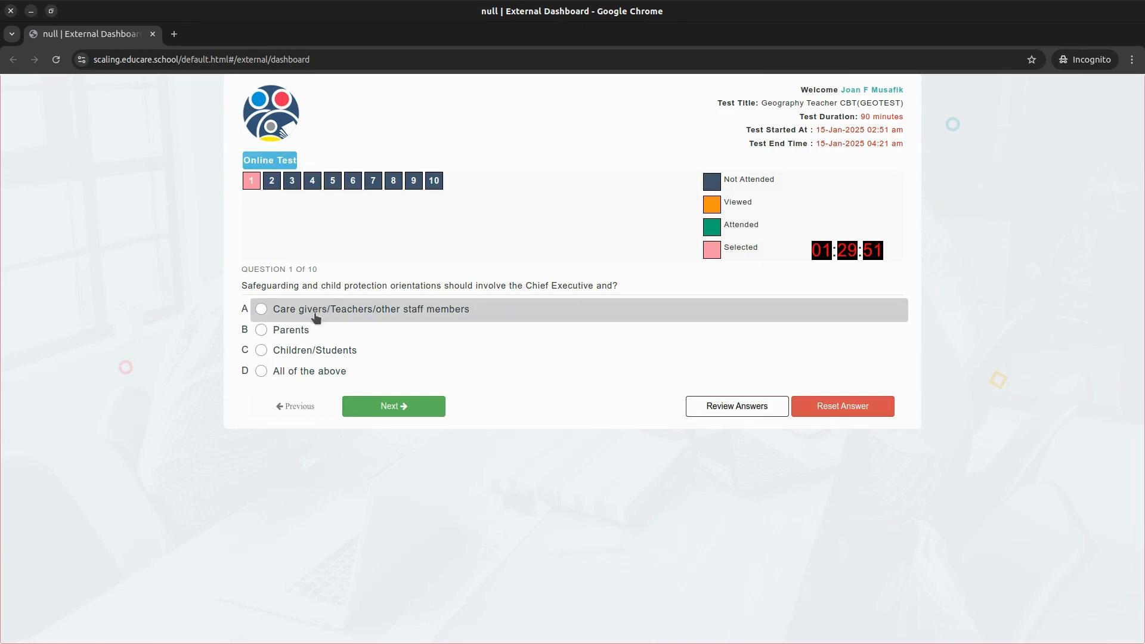
click(276, 371)
click(357, 400)
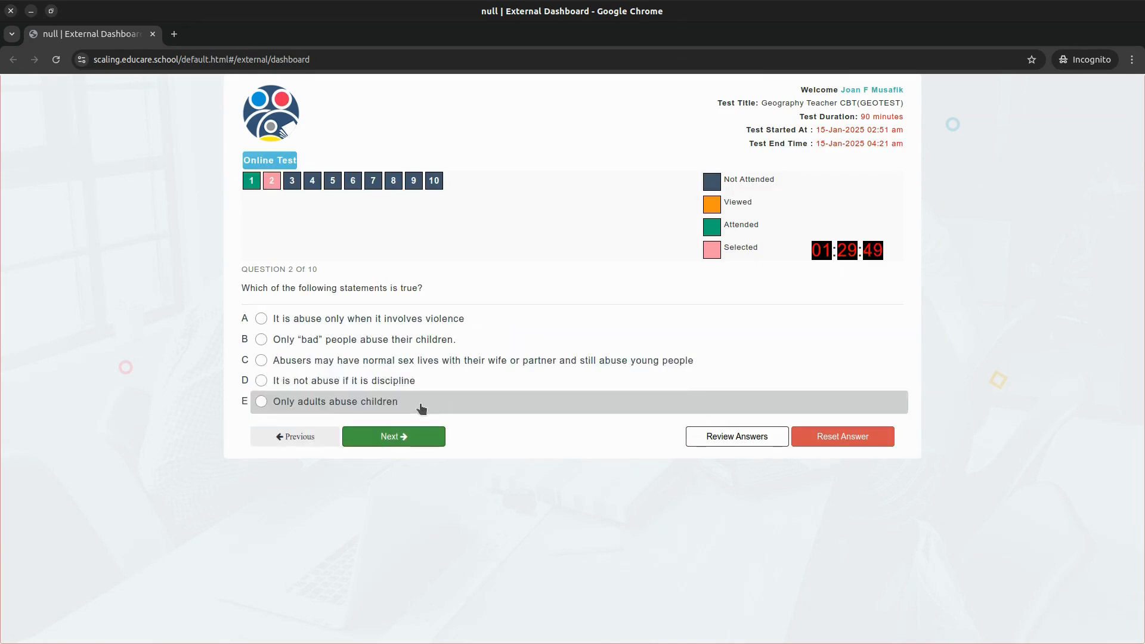
click(299, 320)
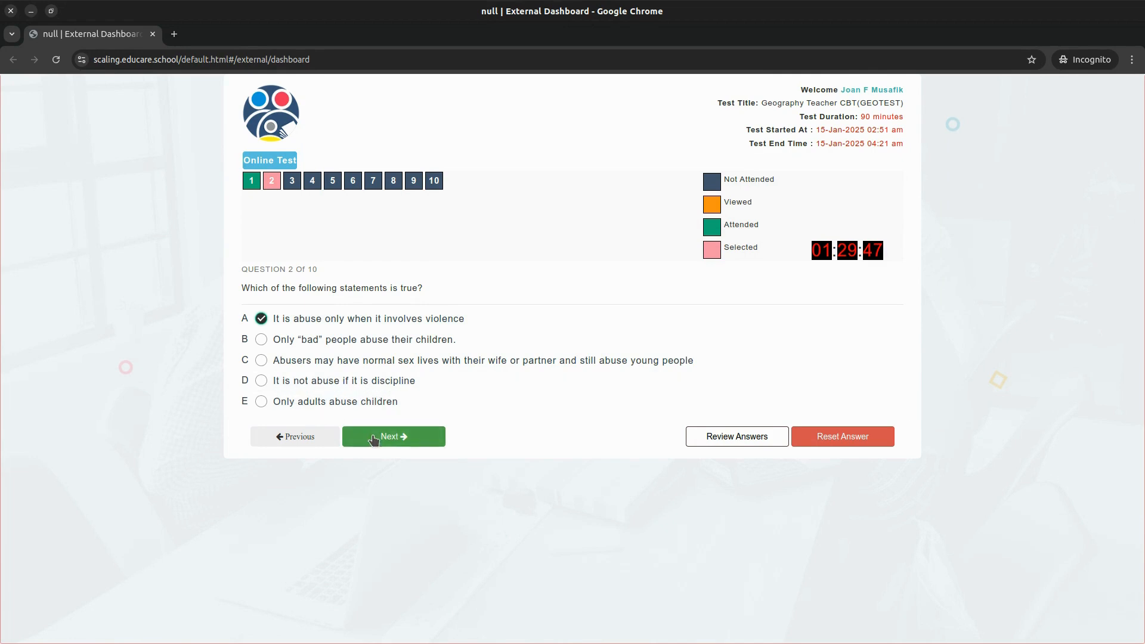
click(395, 436)
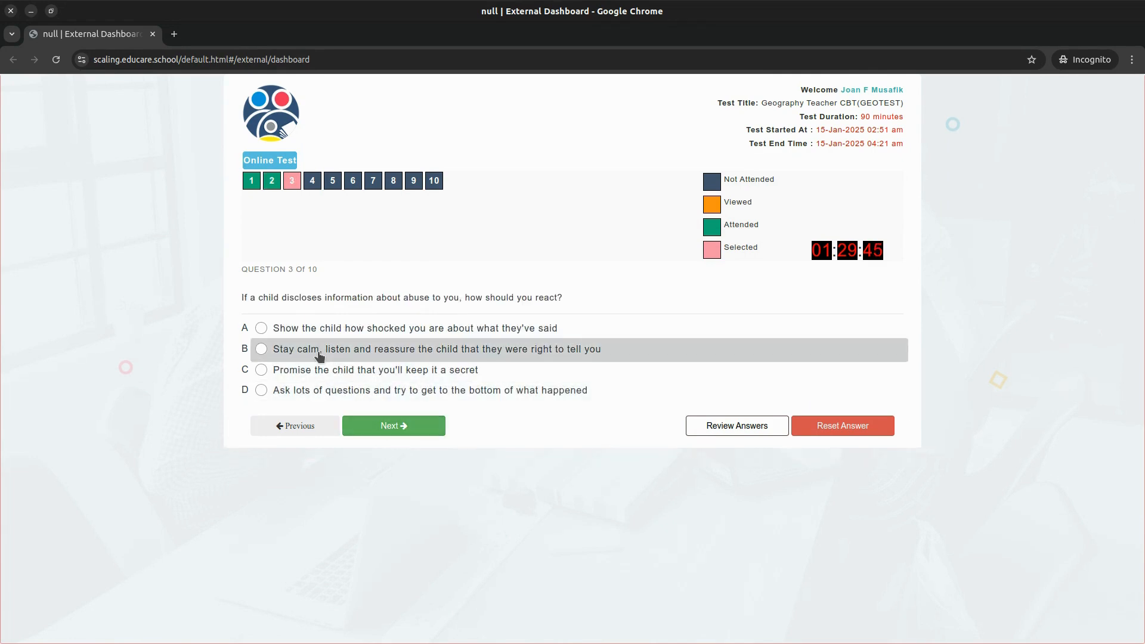
Answer question 3 with Stay calm, listen and reassure the child, and question 4 with All of the above.
click(320, 352)
click(411, 426)
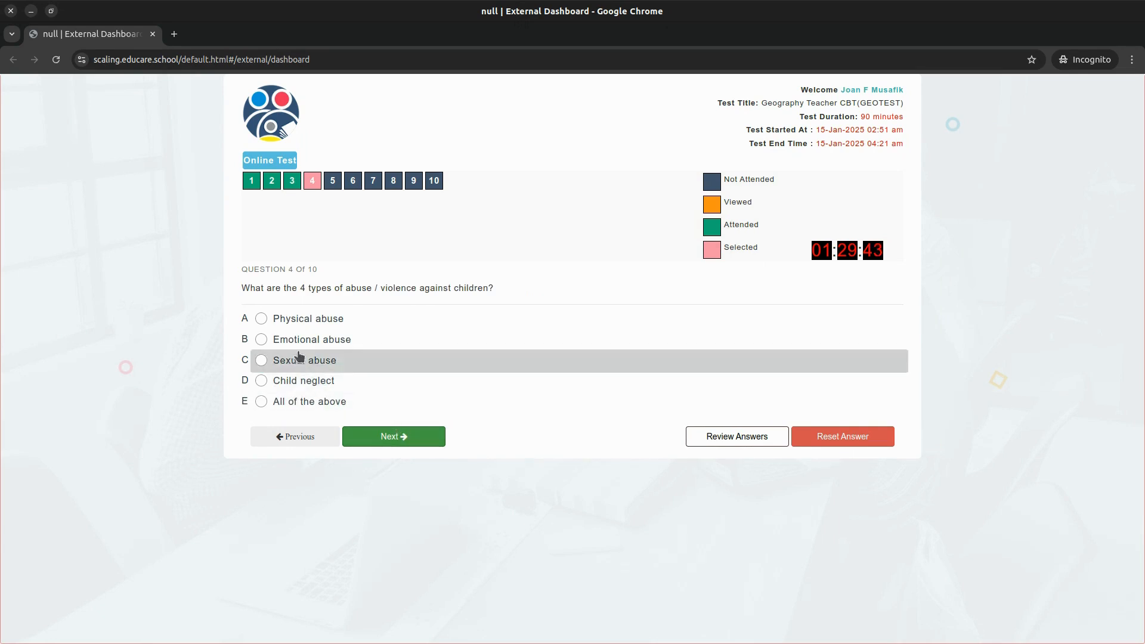
click(322, 401)
click(373, 434)
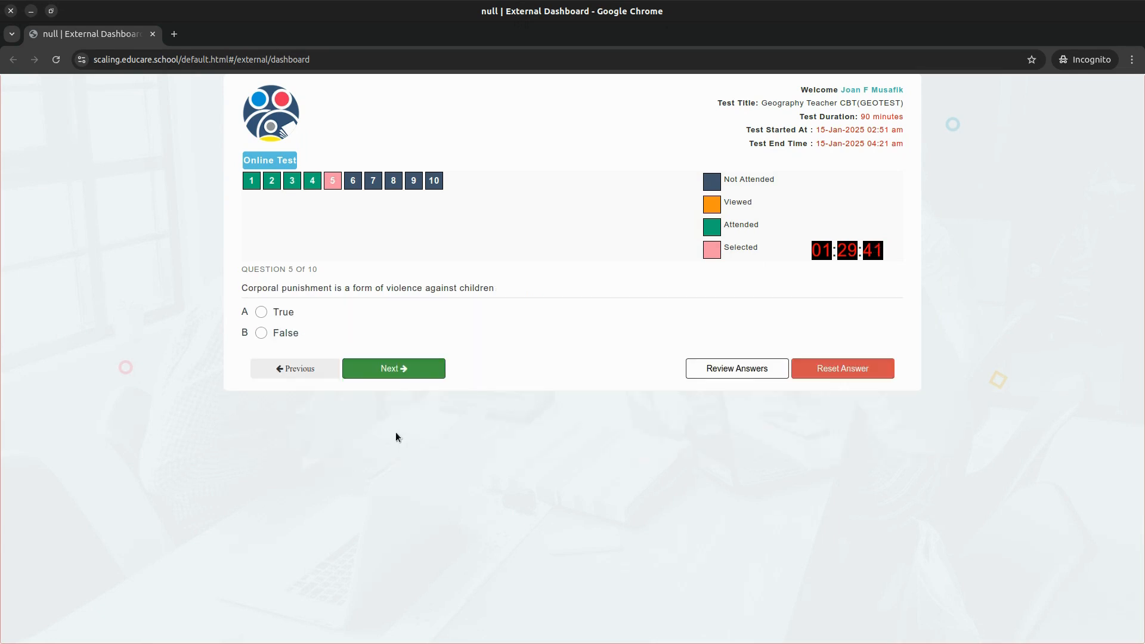
Answer question 5 with True and question 6 with Just the teachers / caregivers.
click(266, 332)
click(266, 311)
click(376, 368)
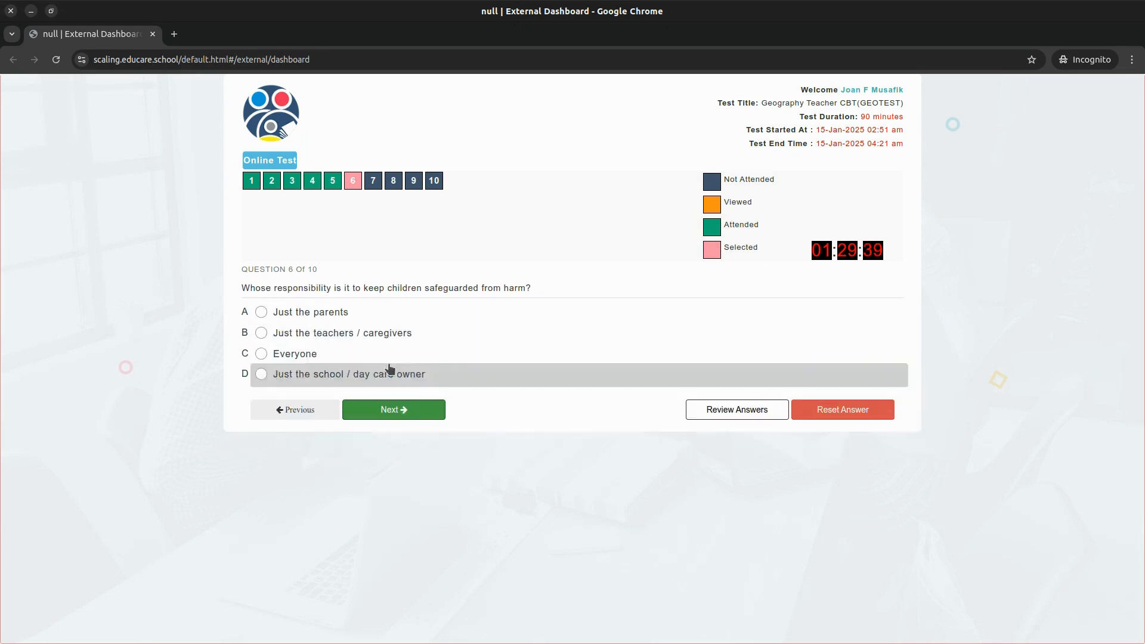
click(276, 333)
click(383, 405)
Answer question 7 with Hawking and question 8 with Manipulation, intimidation or other forms of emotional manipulation.
click(331, 356)
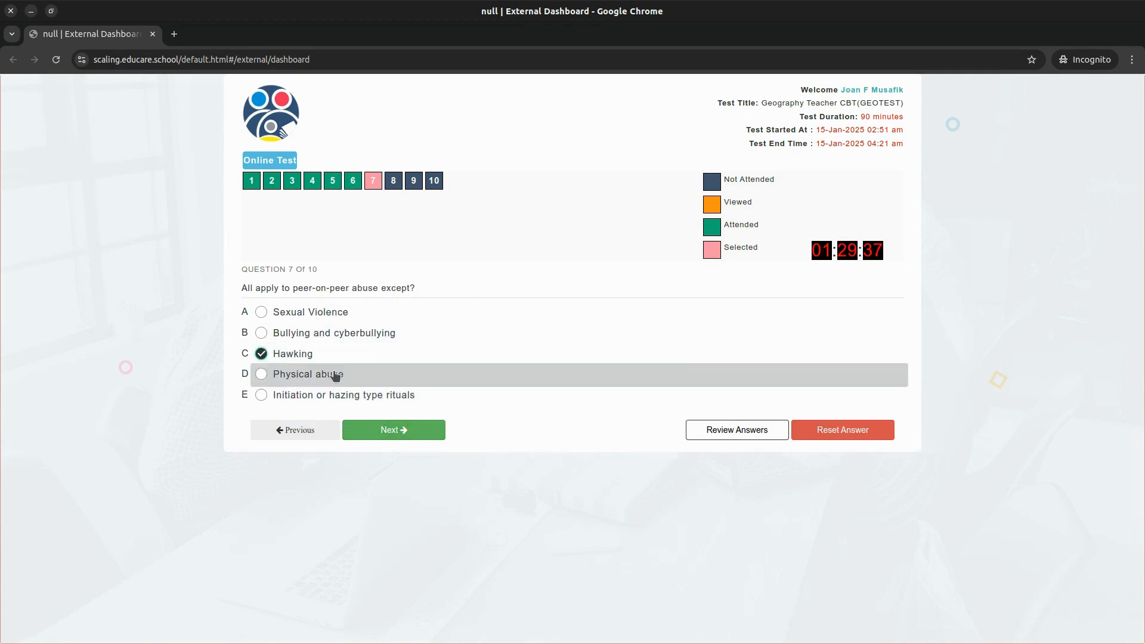
click(397, 430)
click(346, 319)
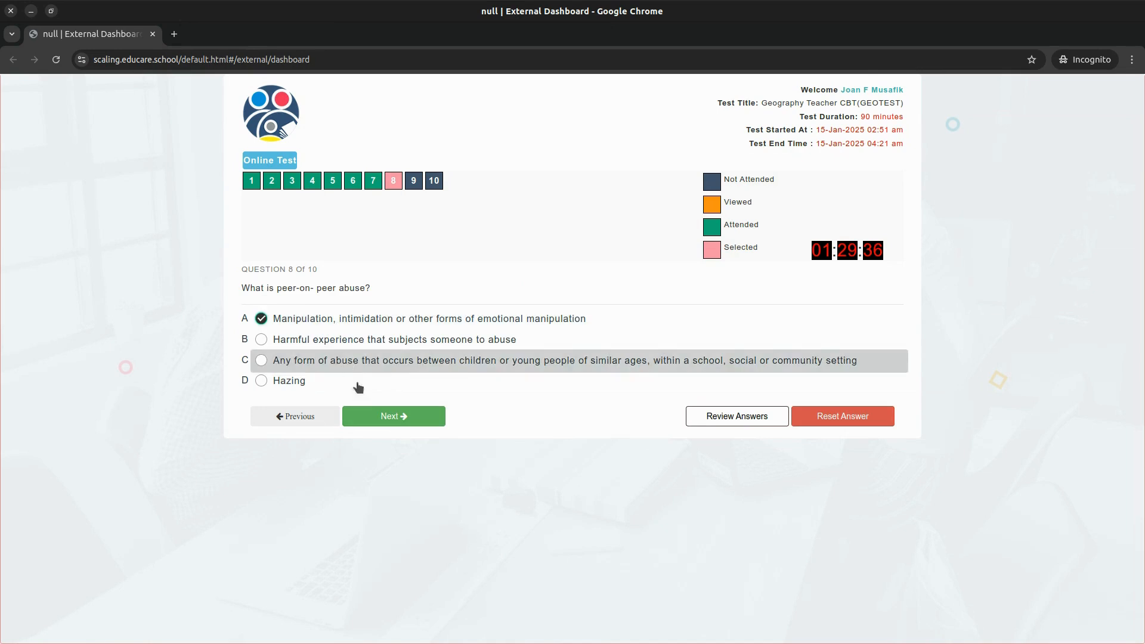
click(393, 415)
Answer question 9, choose Bruises in shapes of hands, shoe prints or other implements for question 10, and submit the test as final.
click(382, 361)
click(390, 414)
click(373, 339)
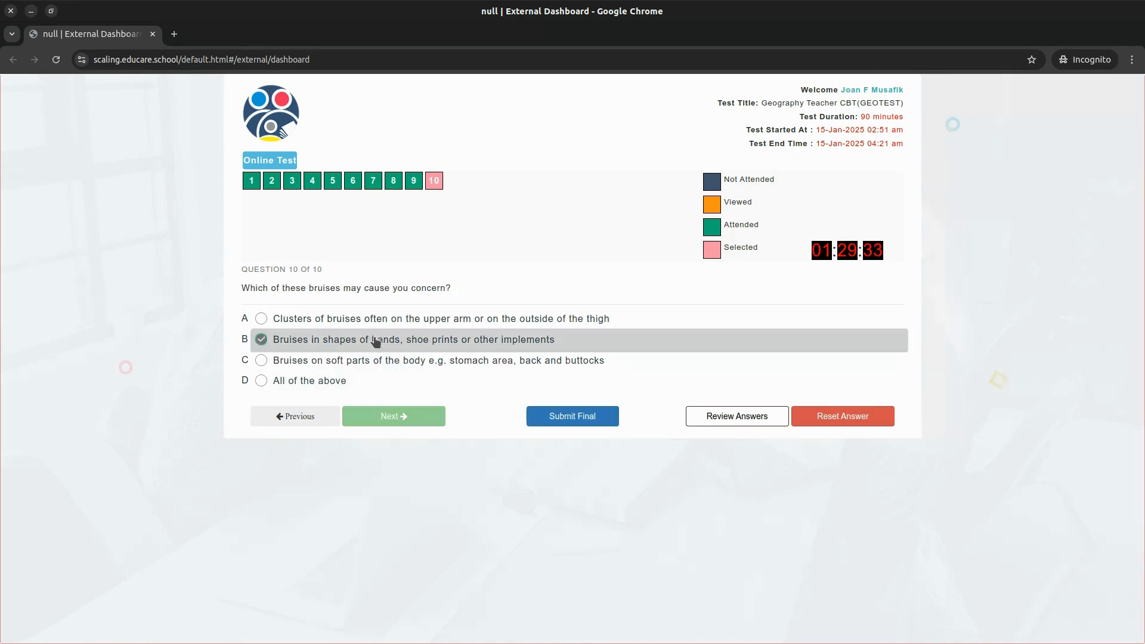
click(584, 415)
click(543, 441)
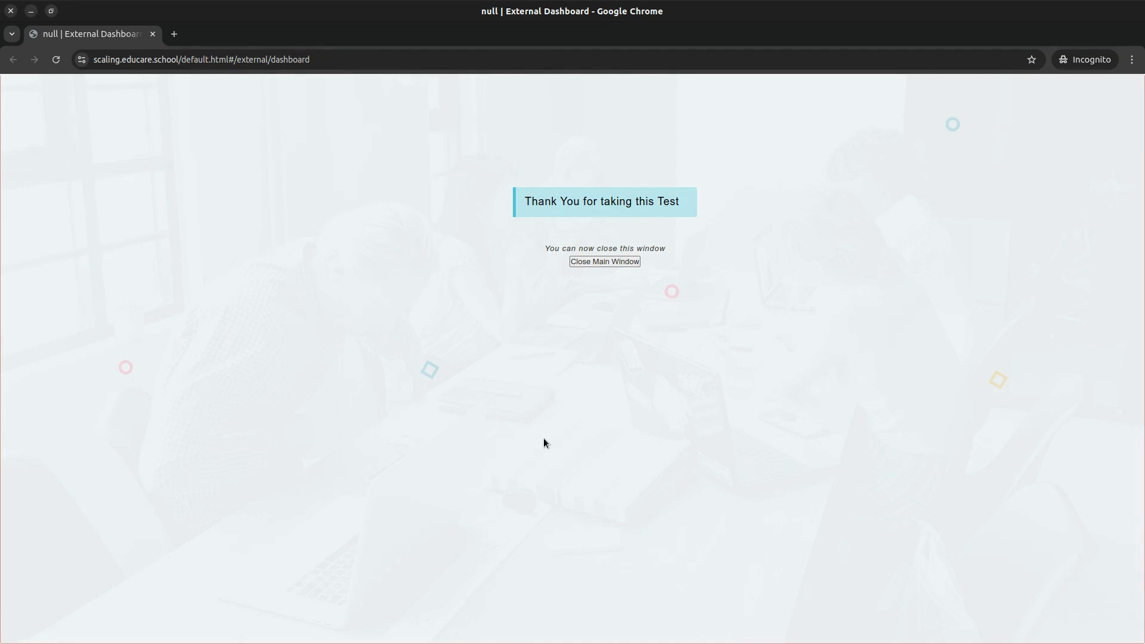
Switch back to Educare's HR Manager and open the candidate list of the Geography Teacher vacancy.
key(alt+Tab)
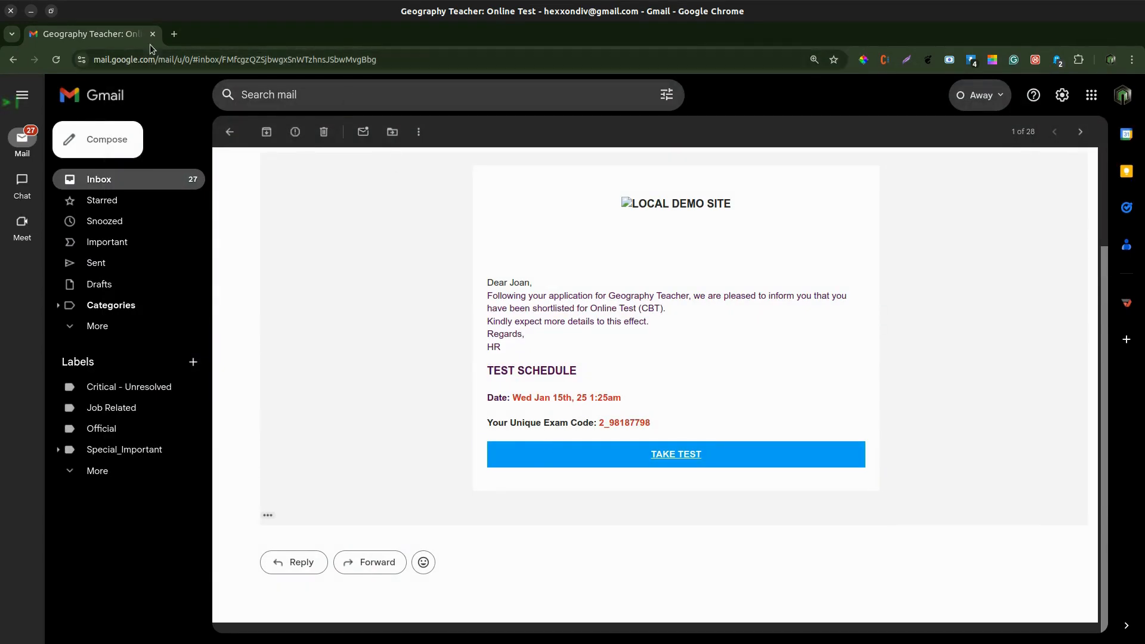
click(30, 11)
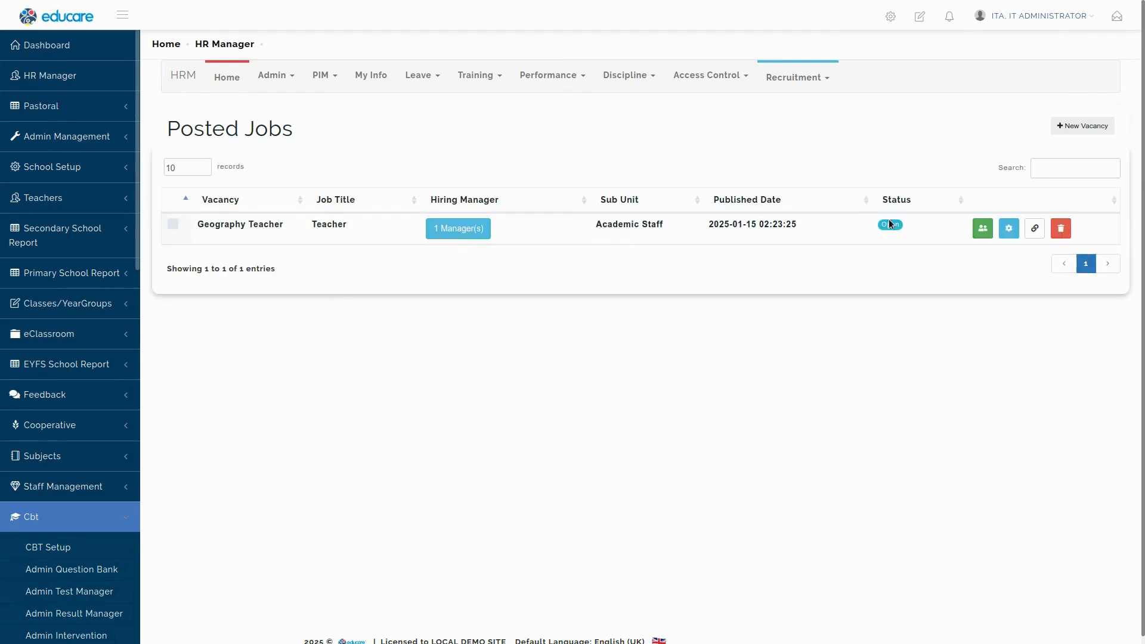
click(976, 229)
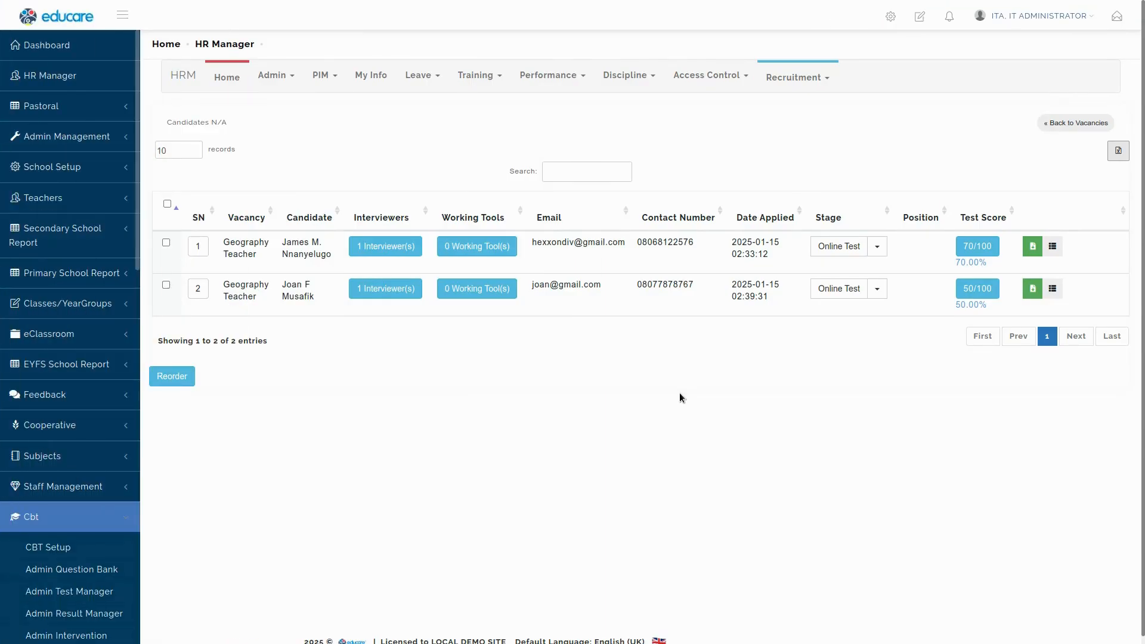
Choose the Shortlisted stage for the first candidate and load the Shortlisted for an Interview template into the mail.
click(876, 247)
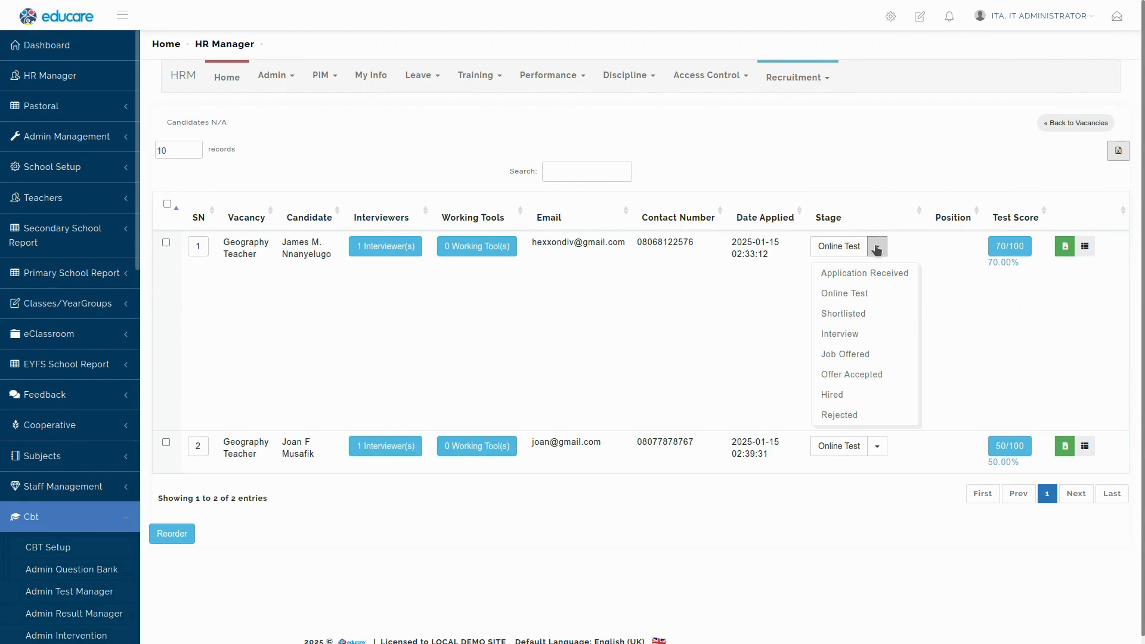
click(857, 316)
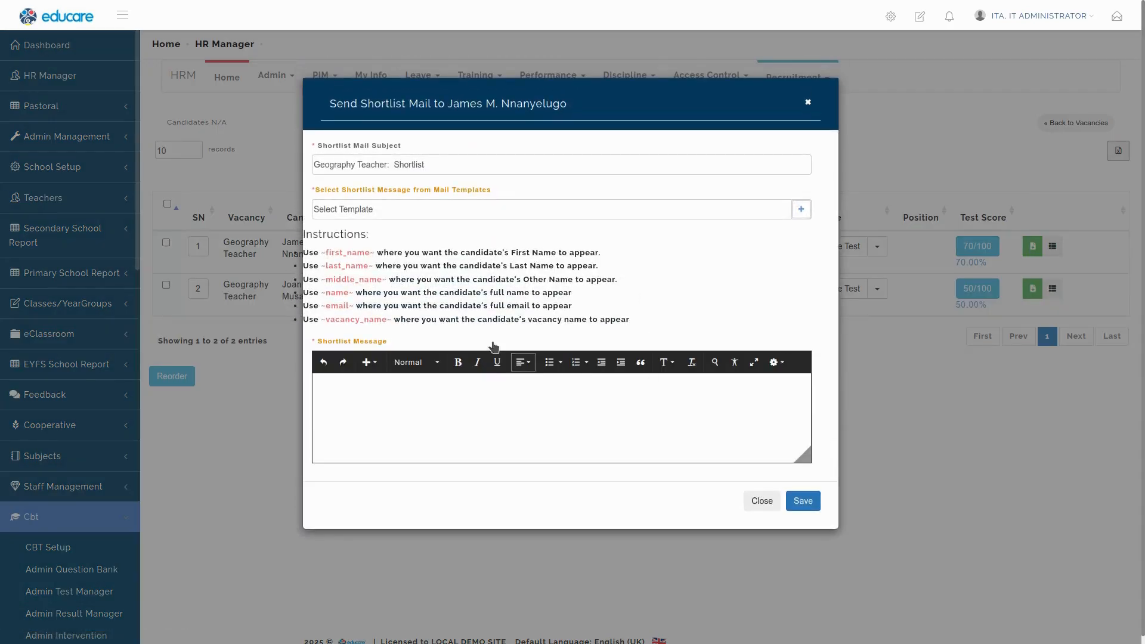
click(416, 210)
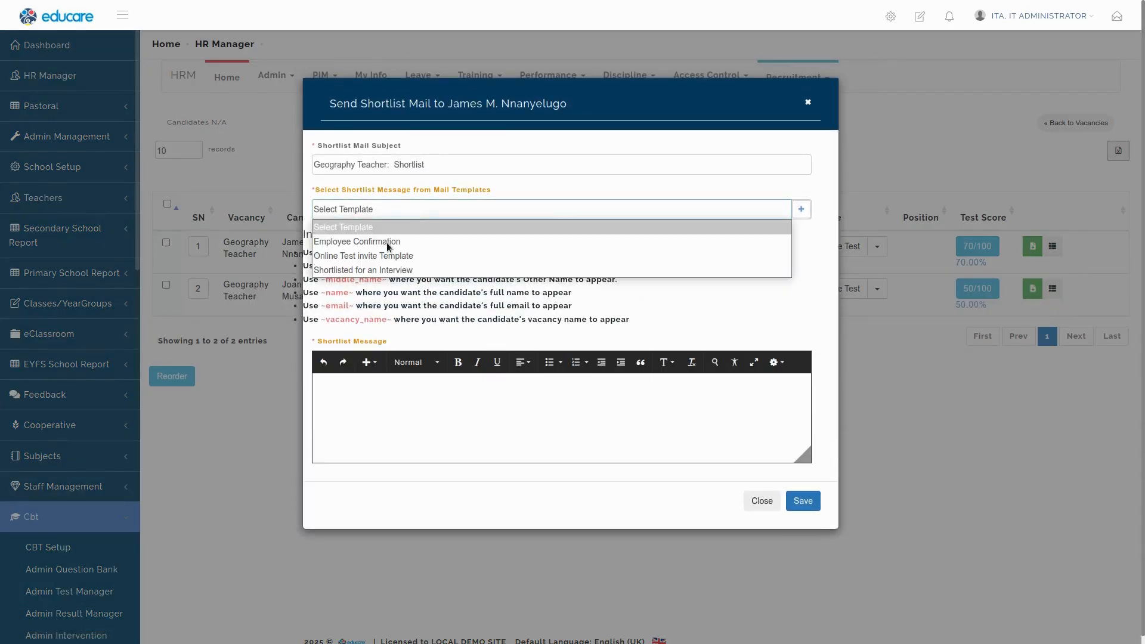
click(377, 276)
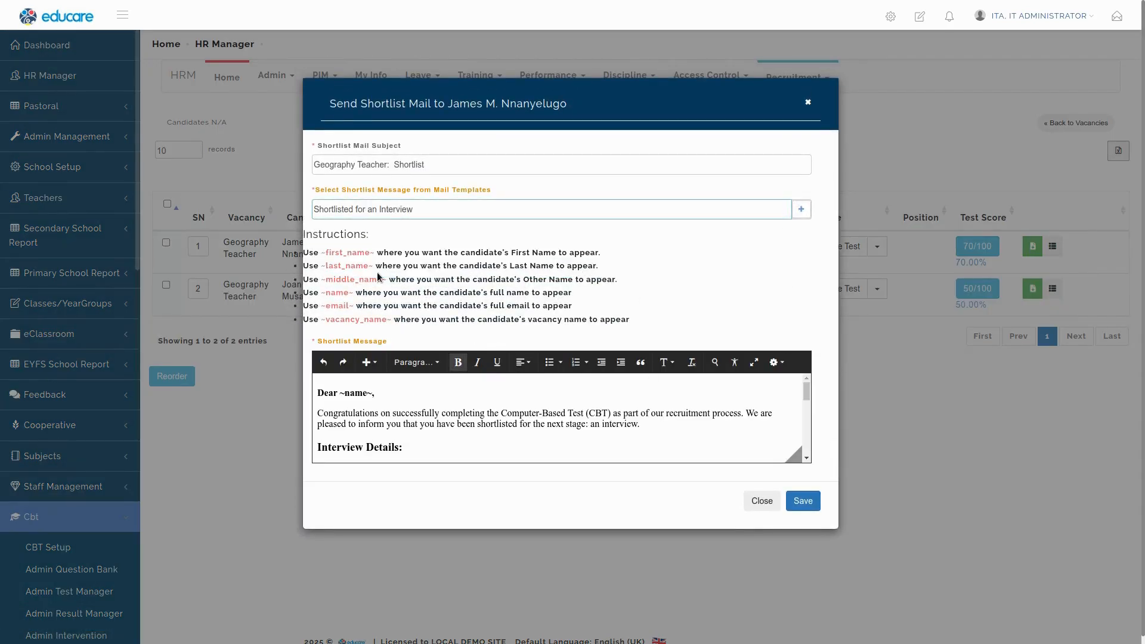
Copy the entire shortlist message, check it through to the end, and save to send the first candidate's mail.
click(377, 415)
key(ctrl+a)
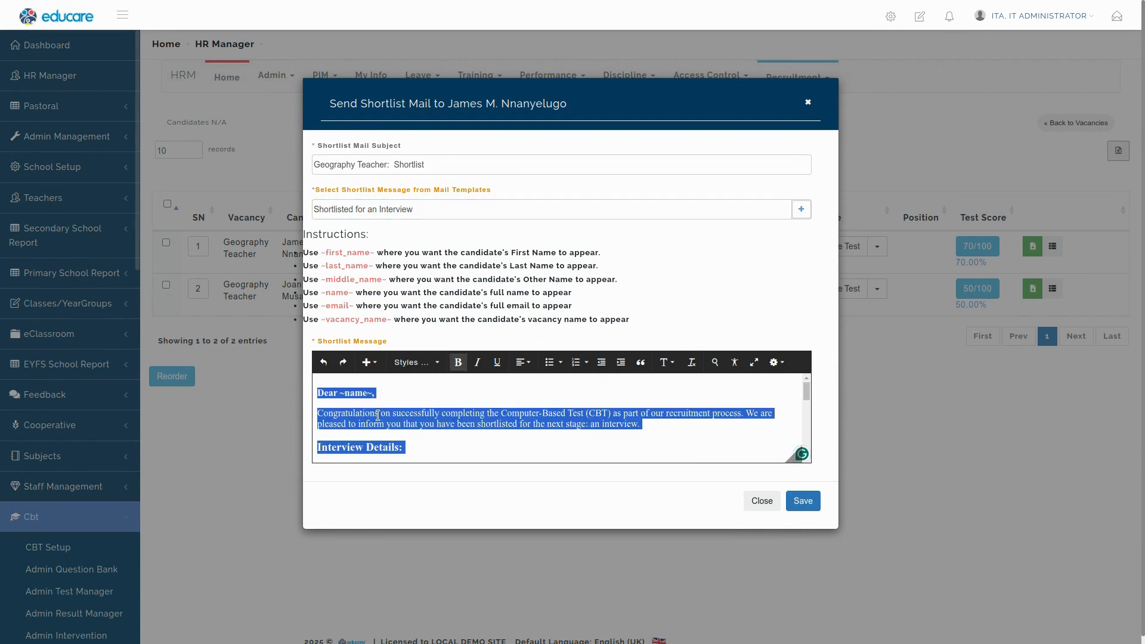
key(Down)
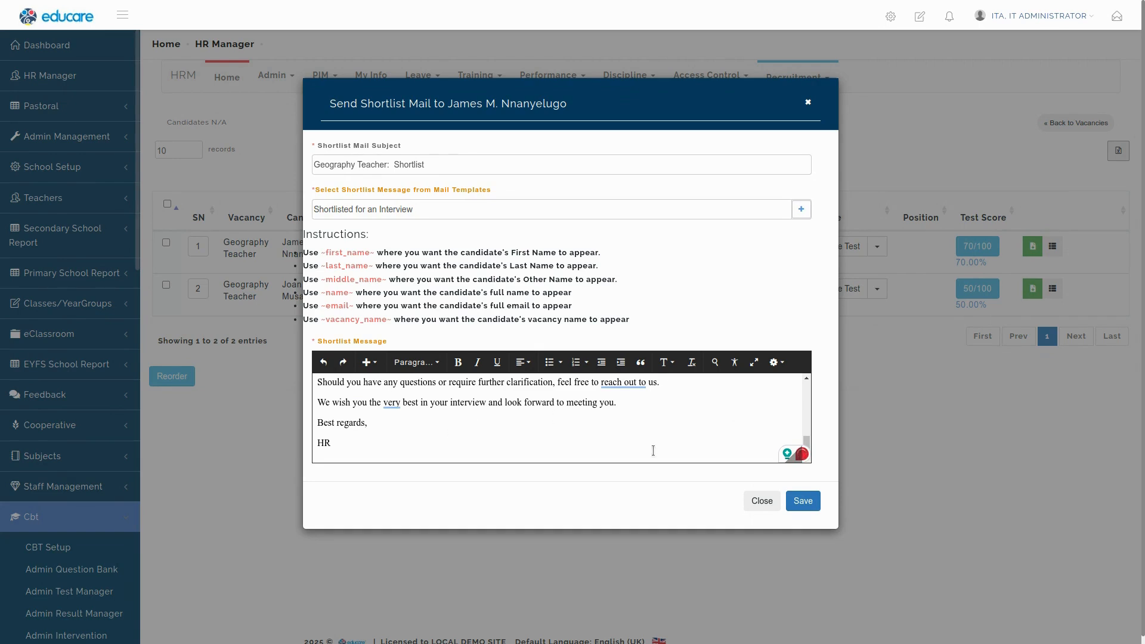
scroll(654, 451, up, 10)
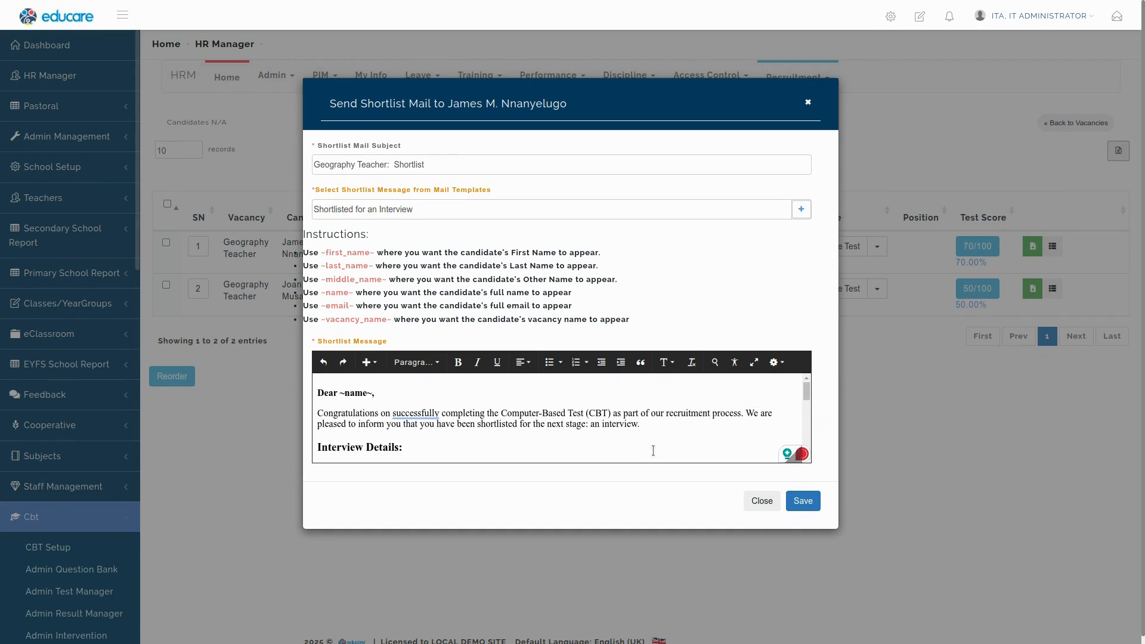
click(805, 504)
click(804, 504)
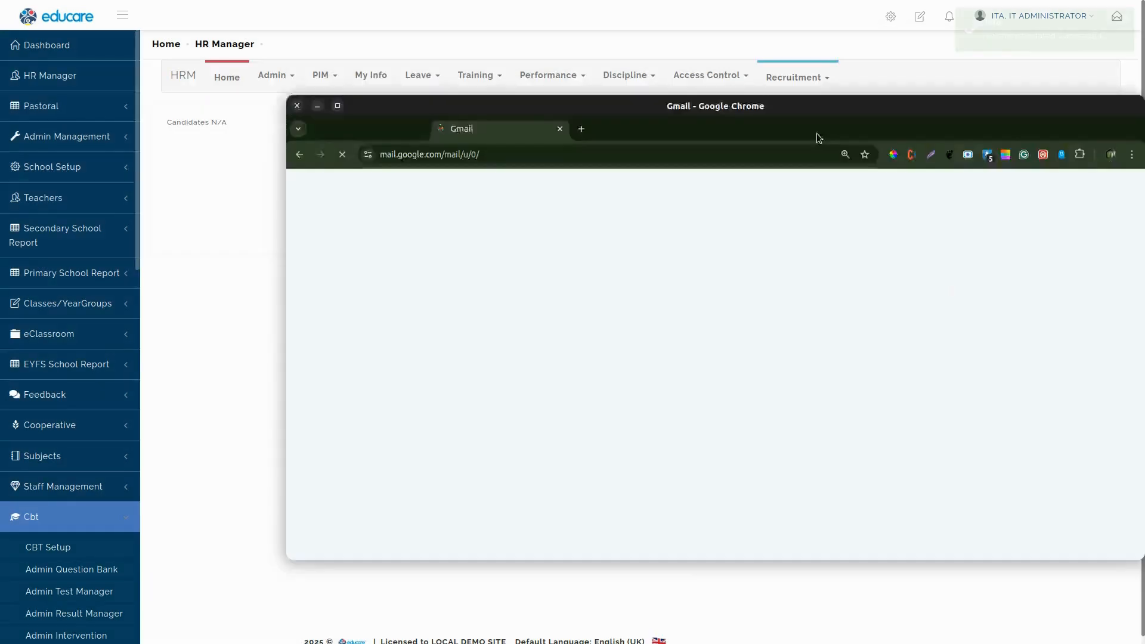
Switch to Gmail, open the first candidate's Geography Teacher: Shortlist mail and read the interview details through to the footer.
drag(495, 112, 374, 15)
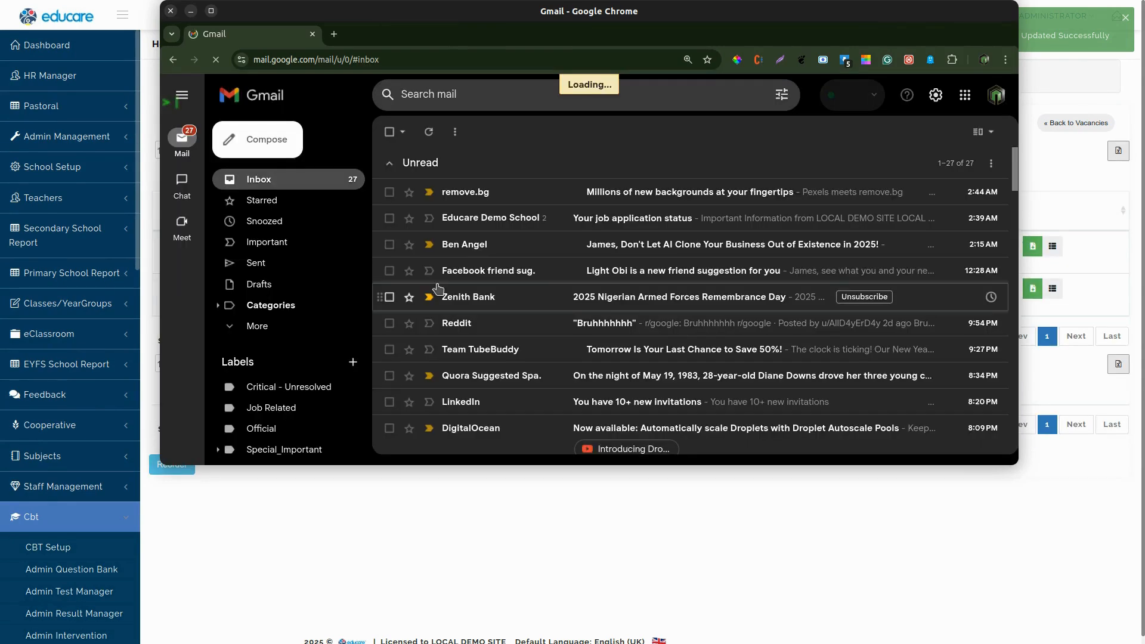
double_click(500, 11)
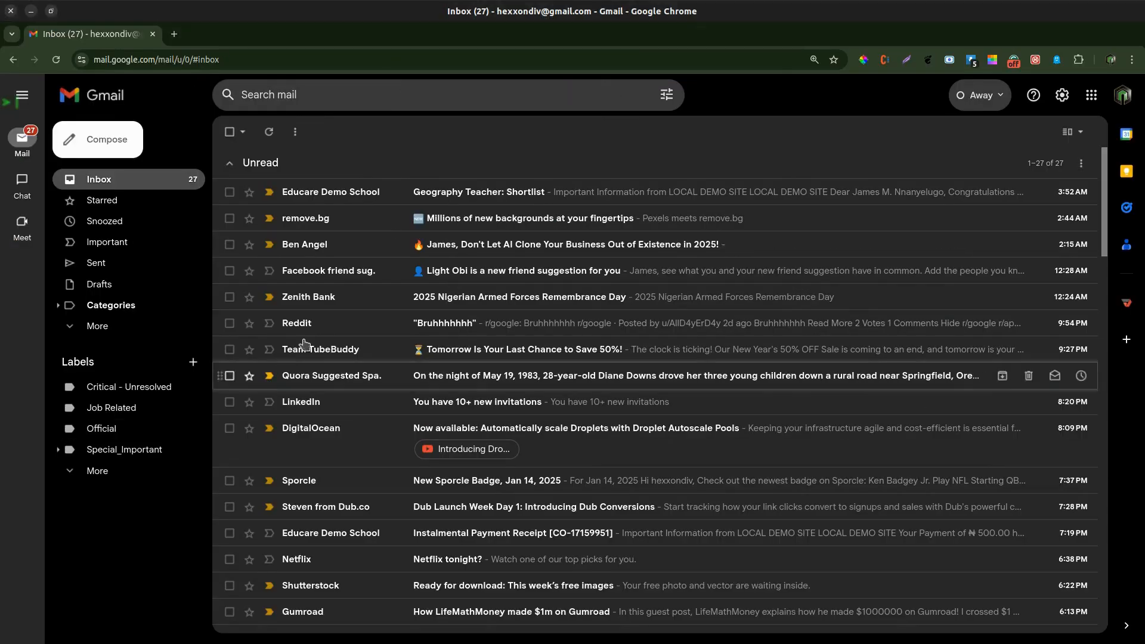
click(525, 191)
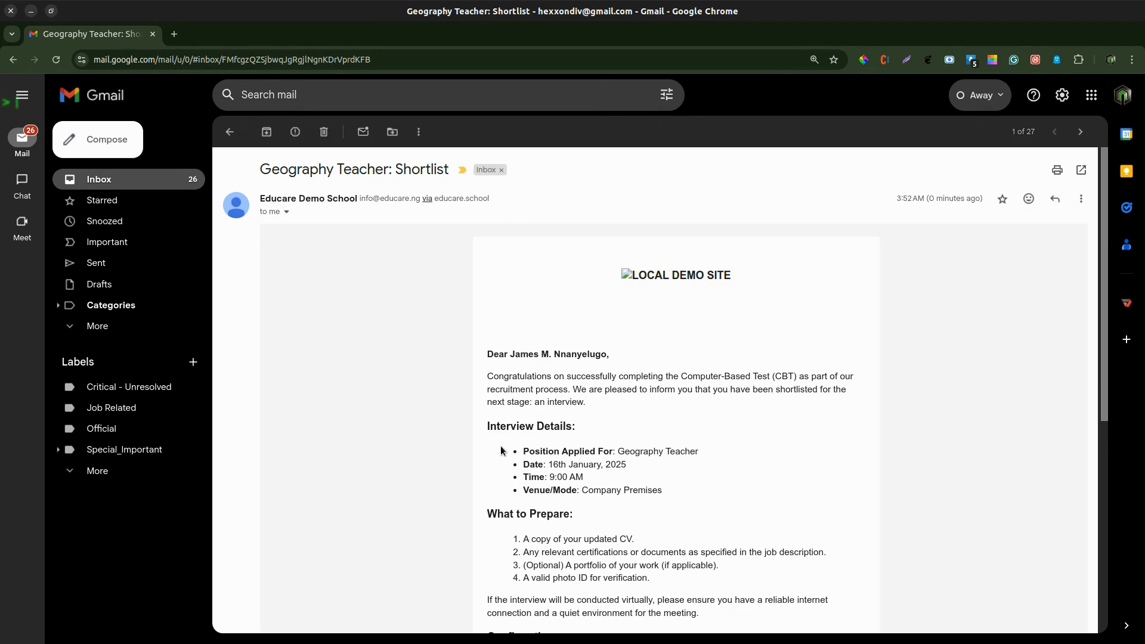
scroll(500, 447, down, 3)
scroll(500, 447, down, 3)
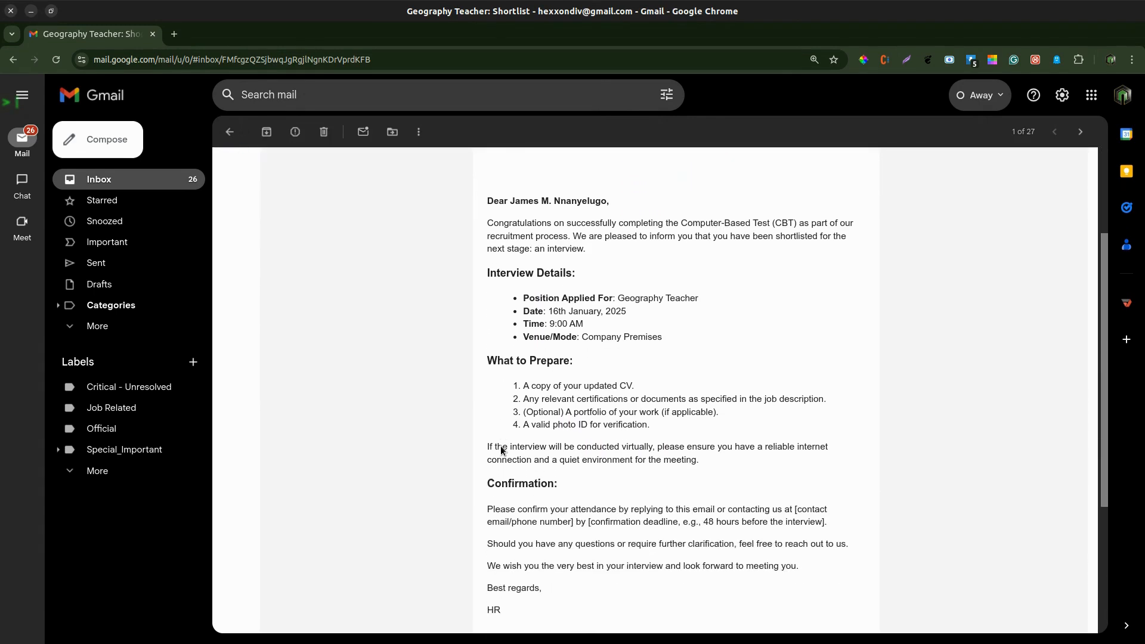
scroll(501, 451, down, 2)
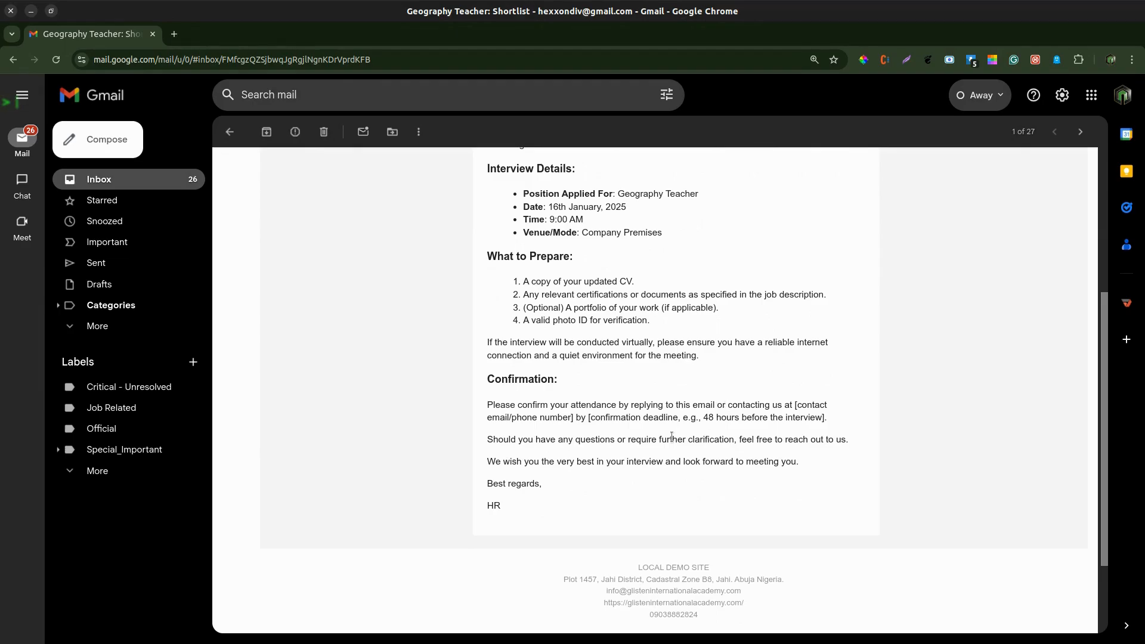
scroll(672, 437, down, 2)
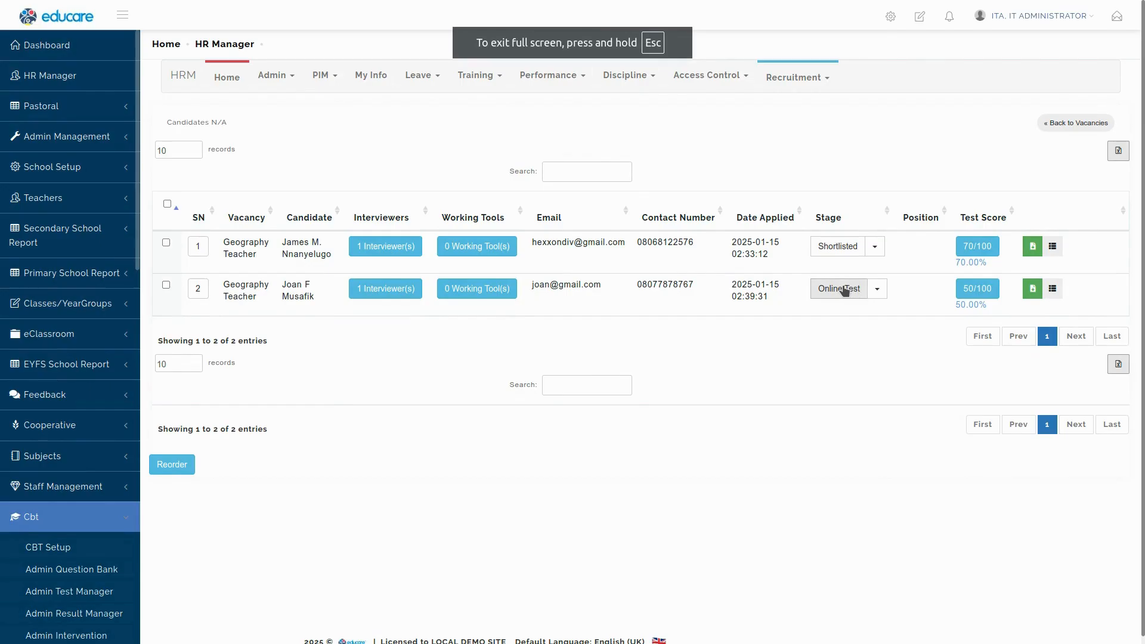
Move the second candidate to the Shortlisted stage, paste the copied shortlist message into the mail and save it.
click(845, 290)
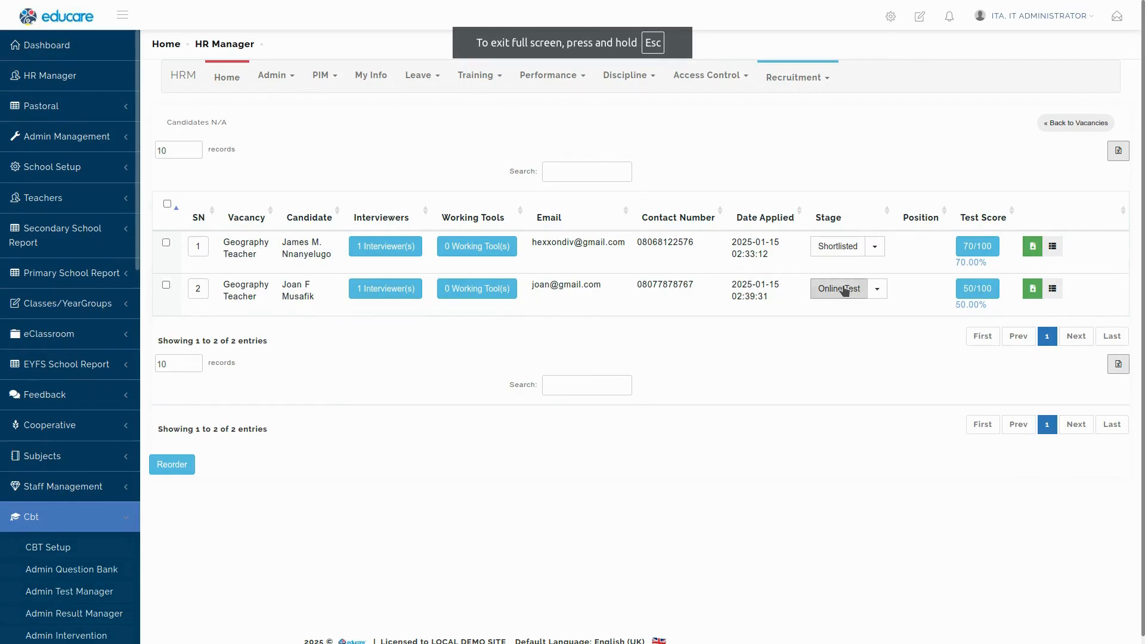
click(877, 290)
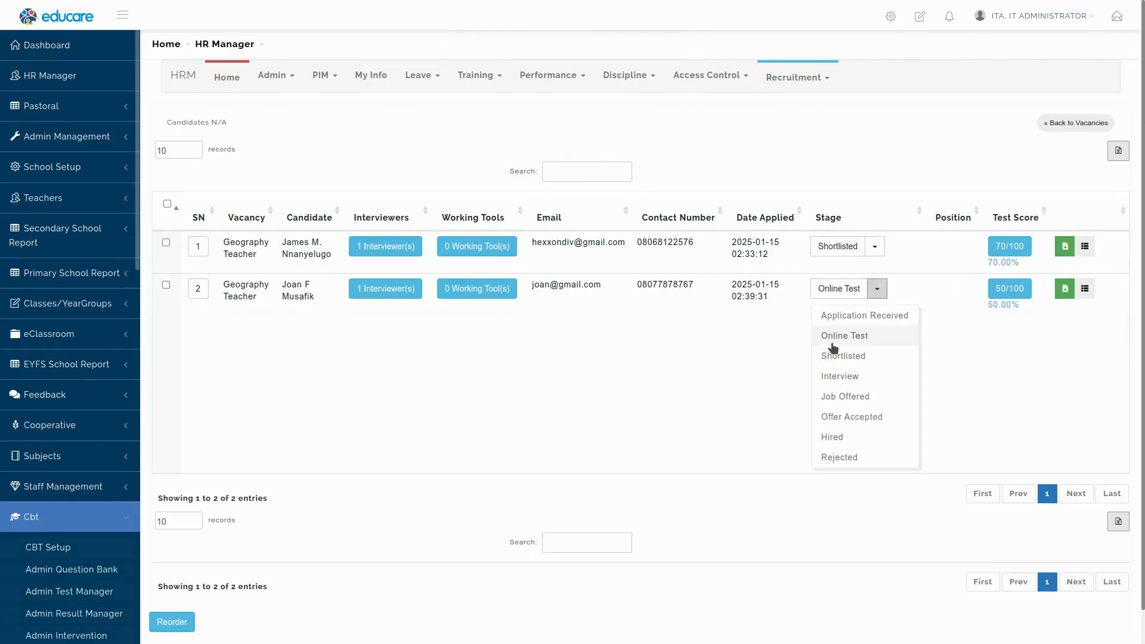
click(843, 358)
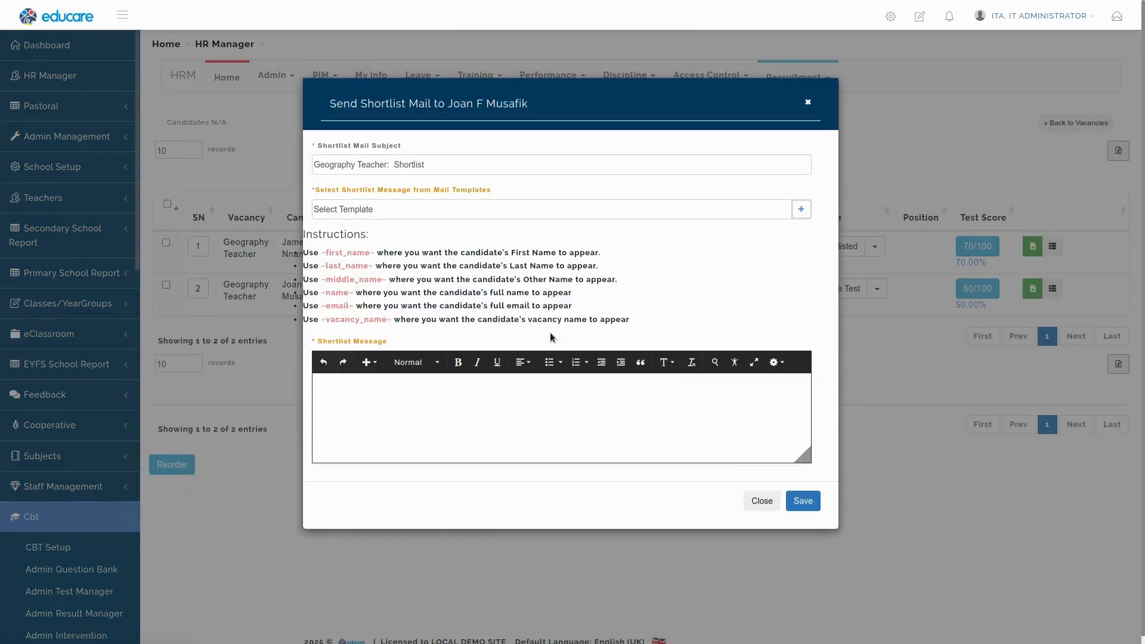
key(ctrl+v)
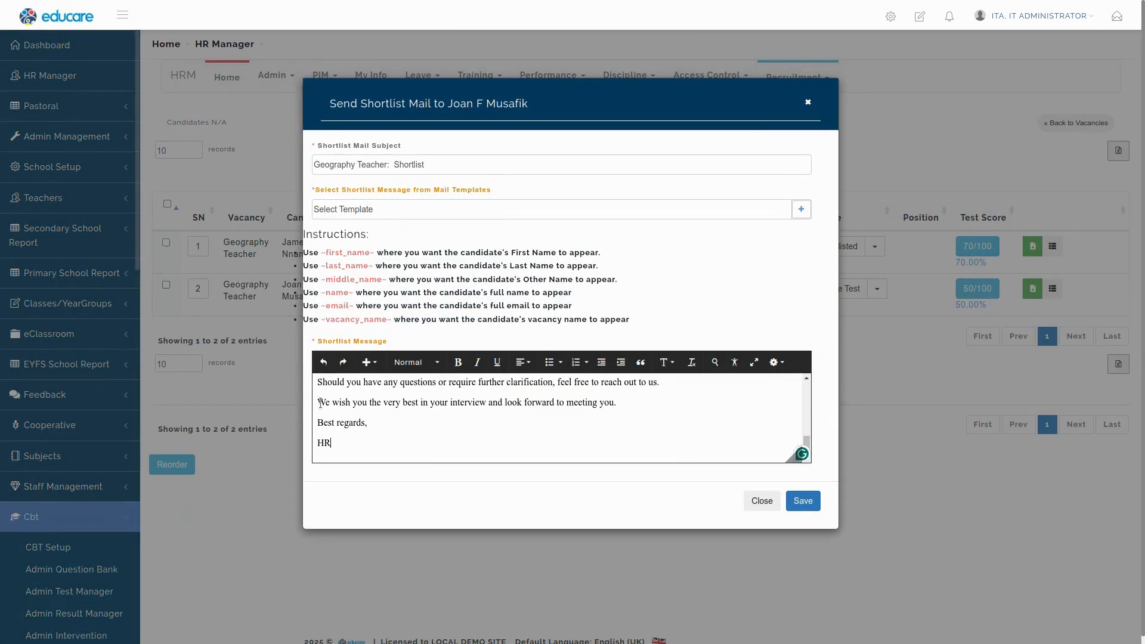
click(806, 505)
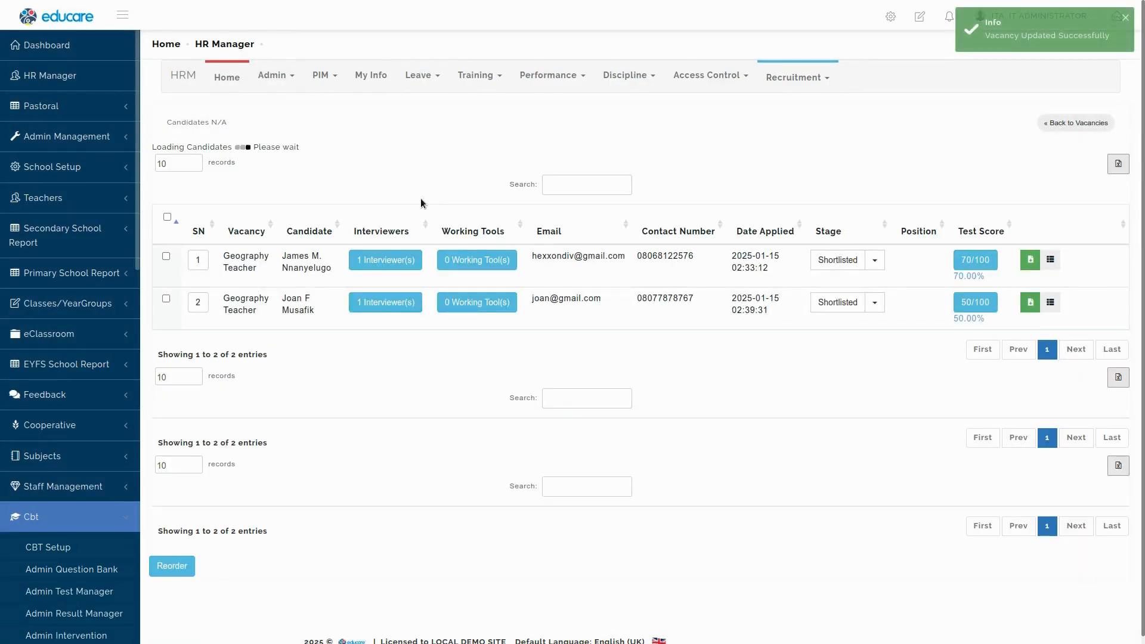
Check the second candidate's Geography Teacher: Shortlist mail in Gmail and return to Educare's candidate list.
key(ctrl+Tab)
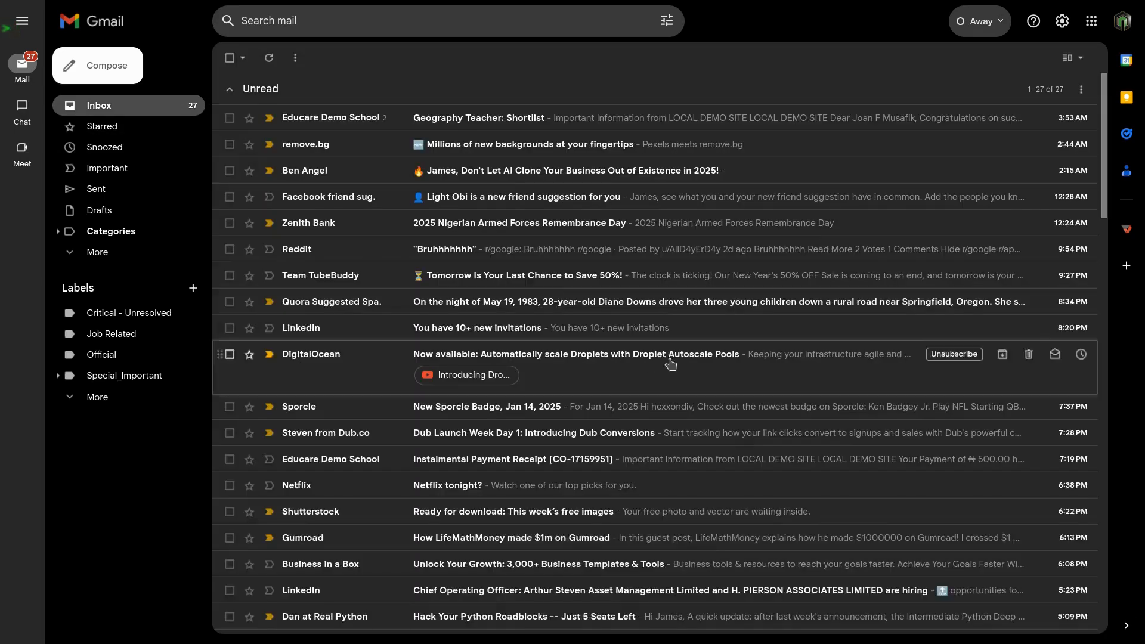
click(474, 118)
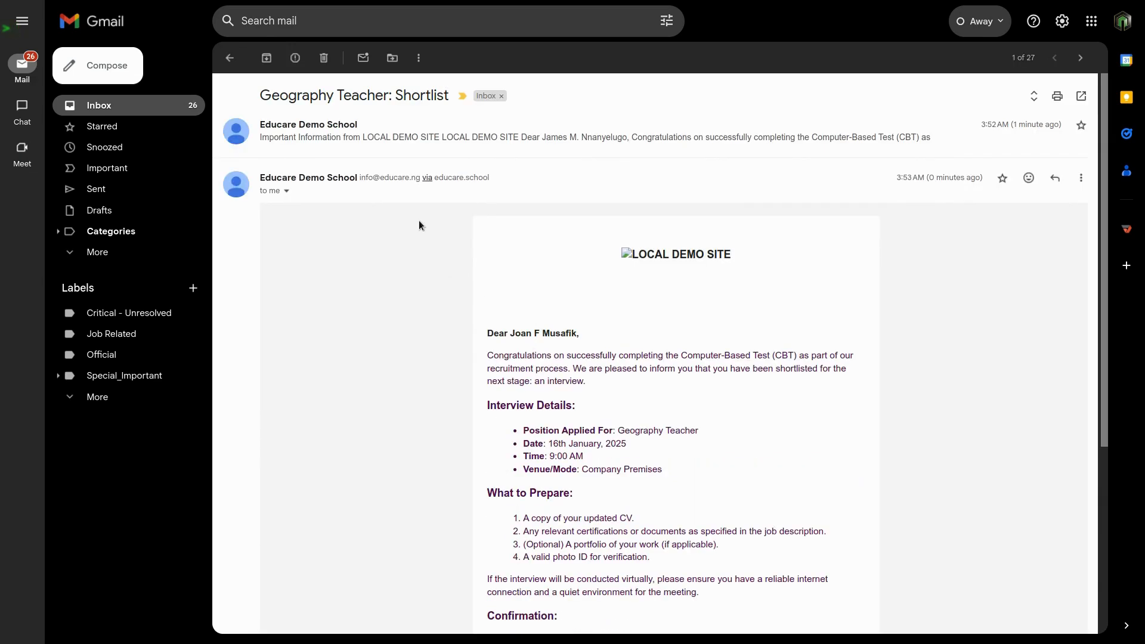
key(ctrl+Tab)
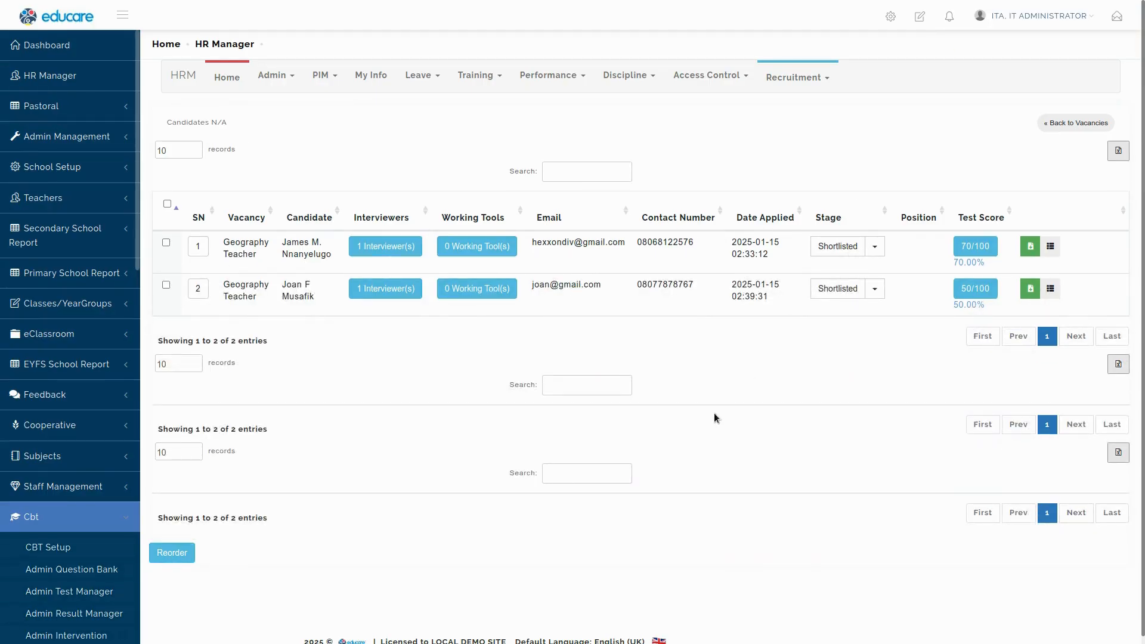
Reload the candidate list and set the stage of both candidates to Interview.
key(F5)
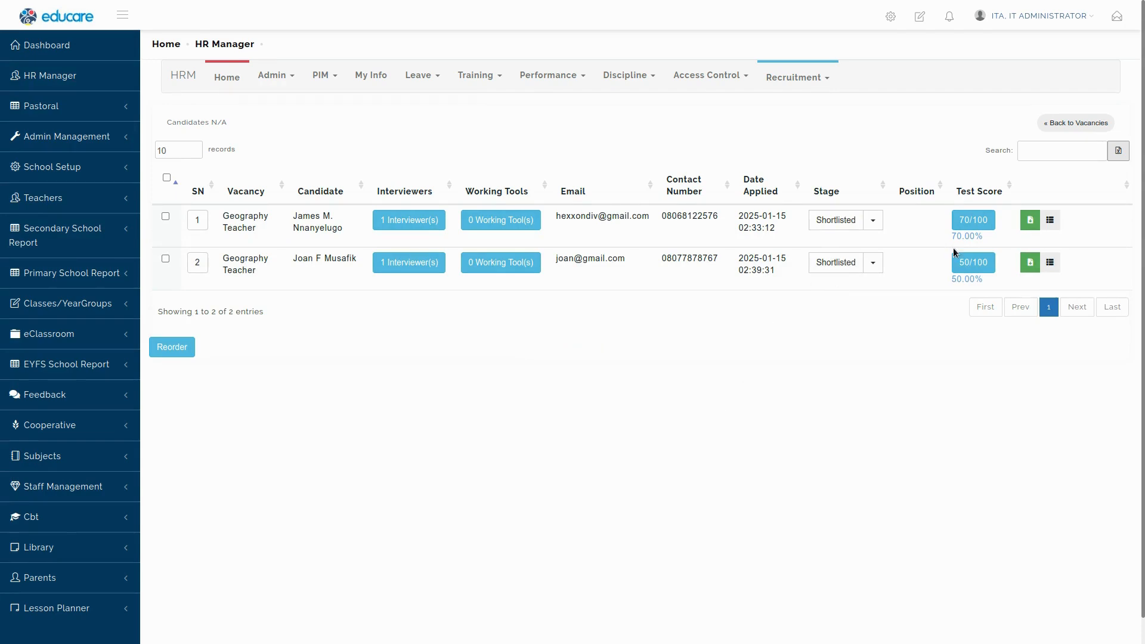
click(872, 219)
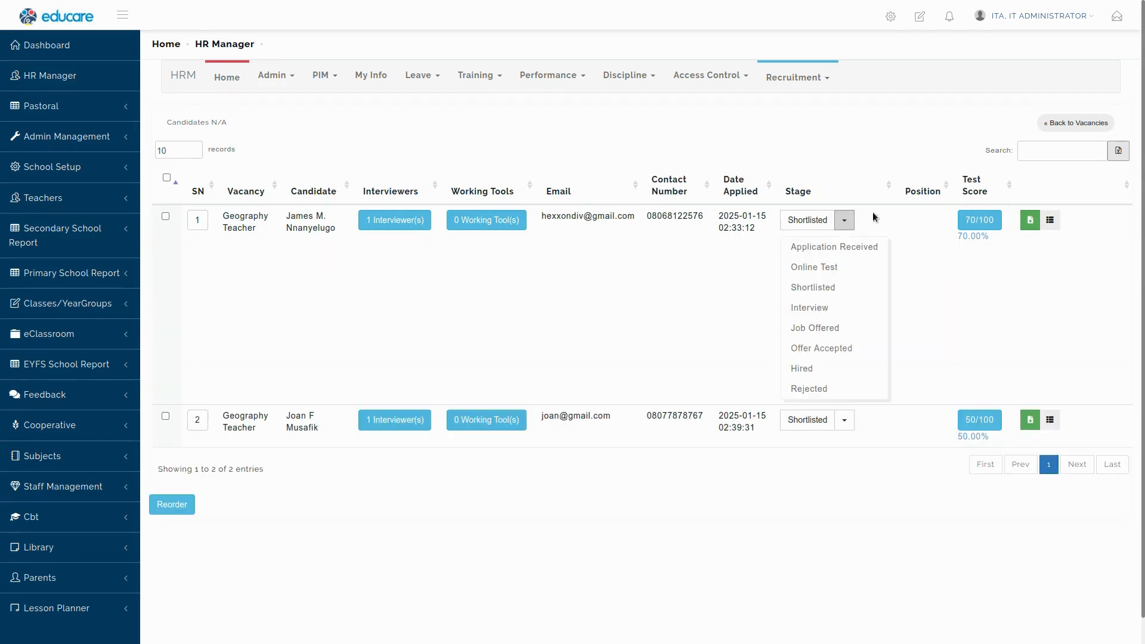
click(822, 308)
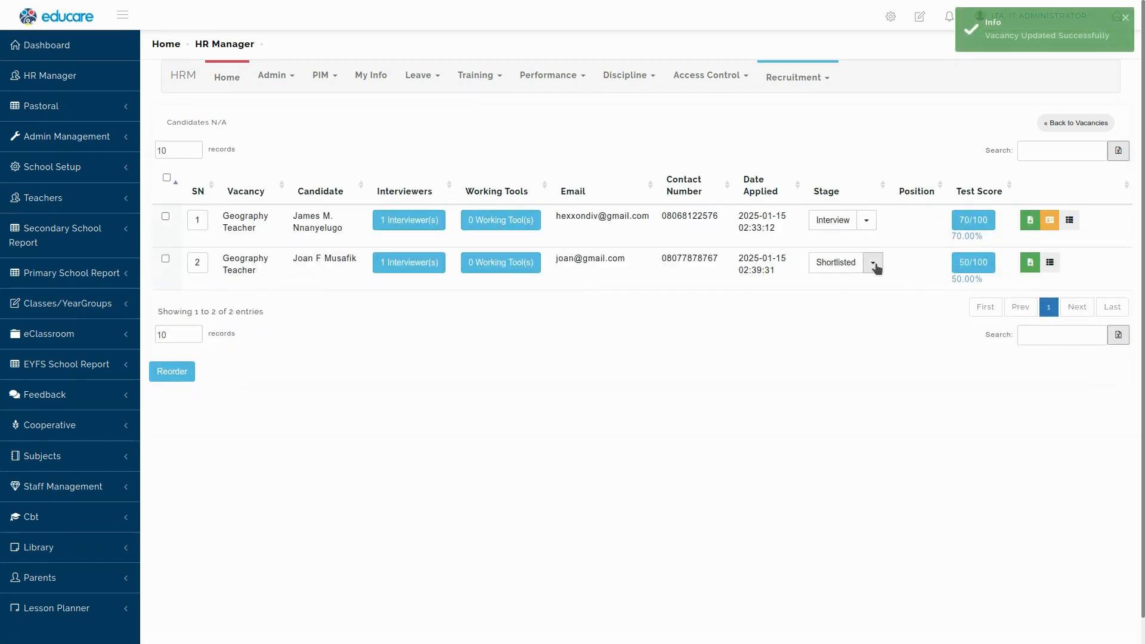
click(874, 263)
click(811, 355)
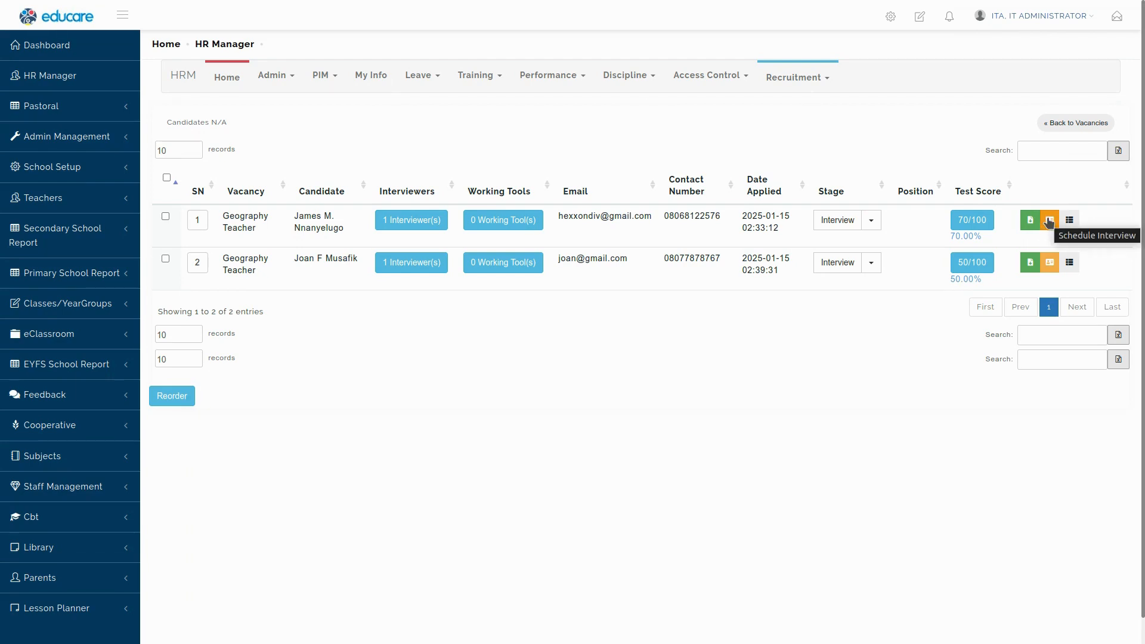
Start a new interview invitation for the first Geography Teacher candidate.
click(1049, 221)
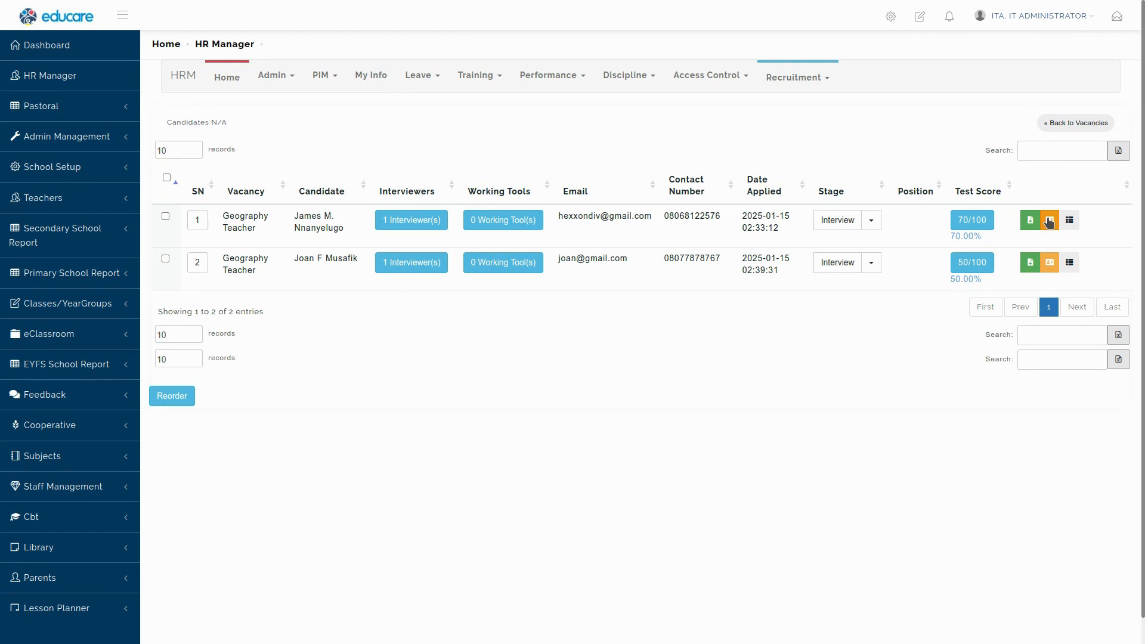
click(1049, 221)
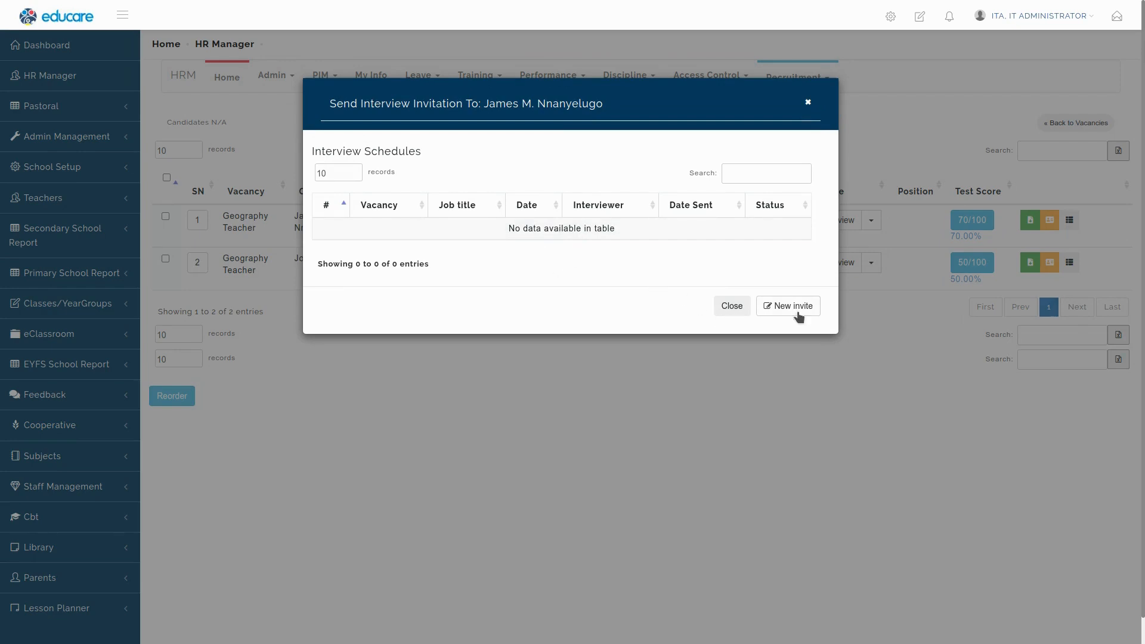
click(797, 310)
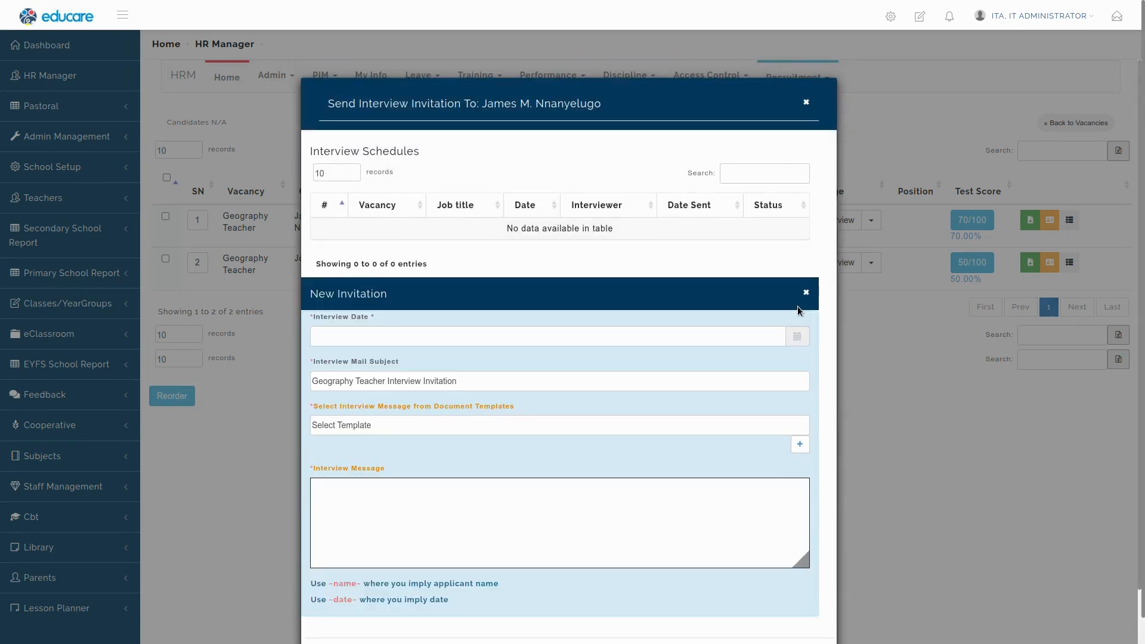
scroll(437, 203, down, 2)
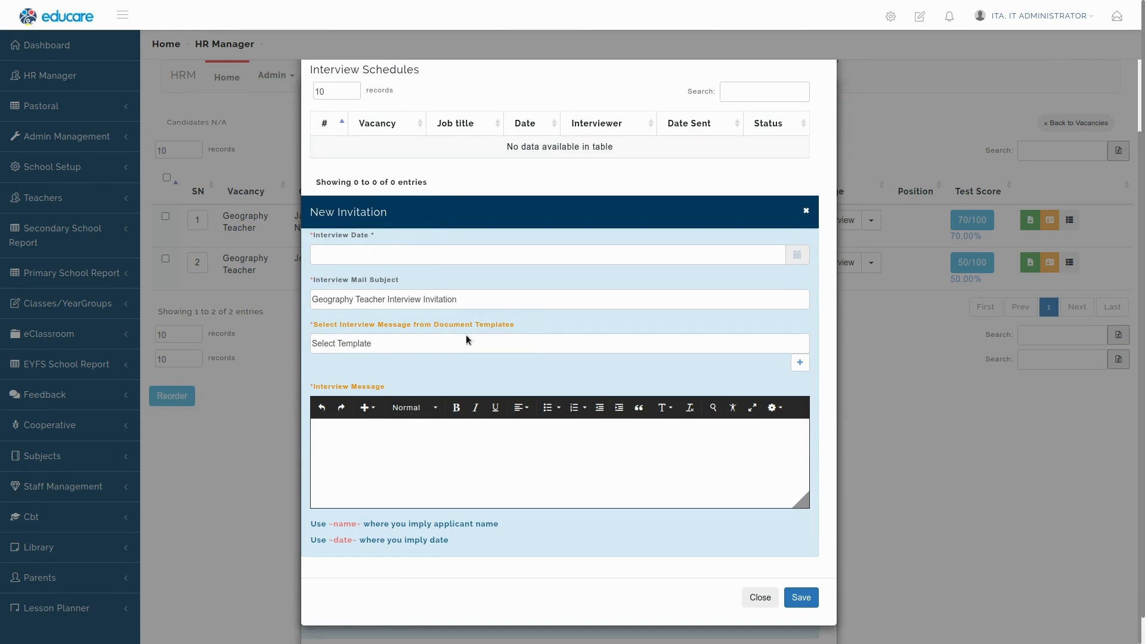
scroll(531, 309, up, 2)
key(Escape)
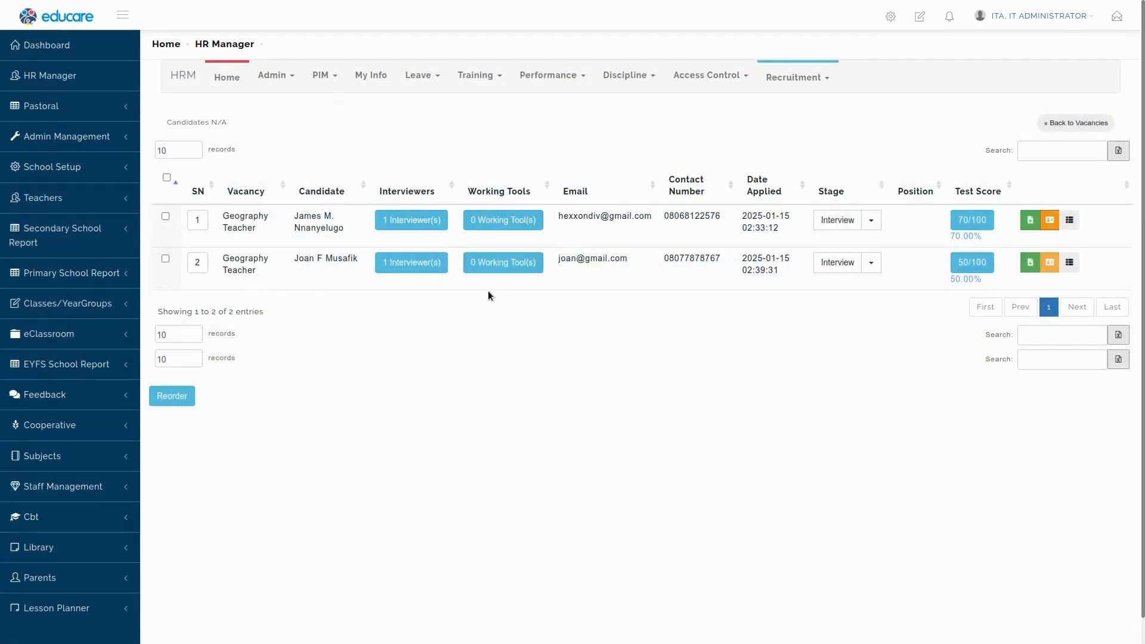
scroll(488, 291, down, 2)
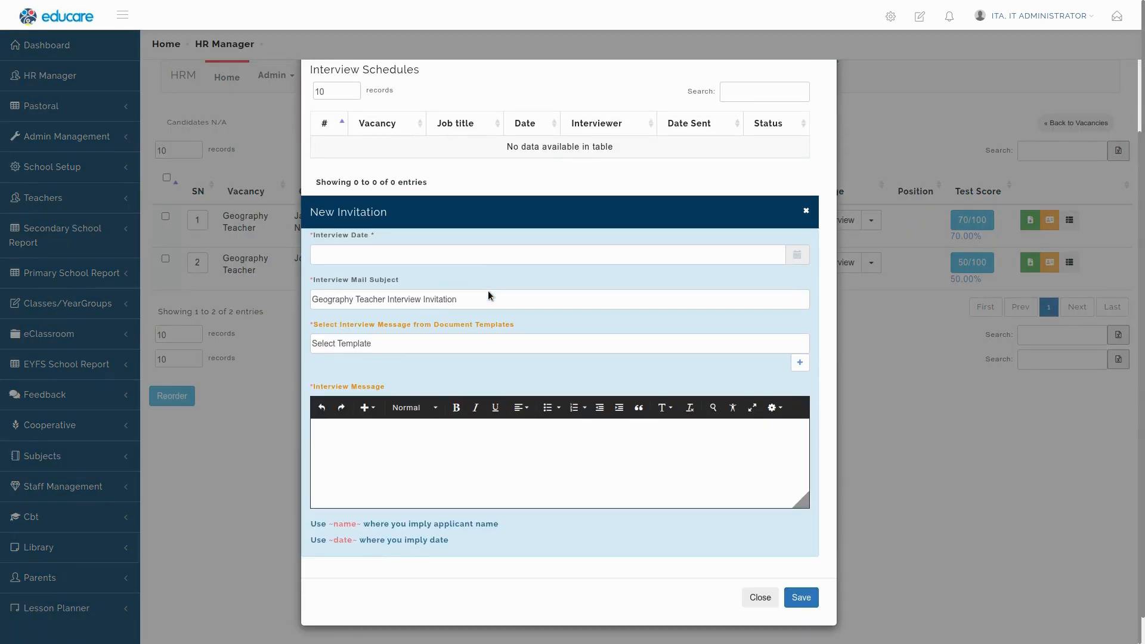
Set the interview date to January 16, 2025 at 9:00 AM and paste the copied message as the interview message.
click(391, 257)
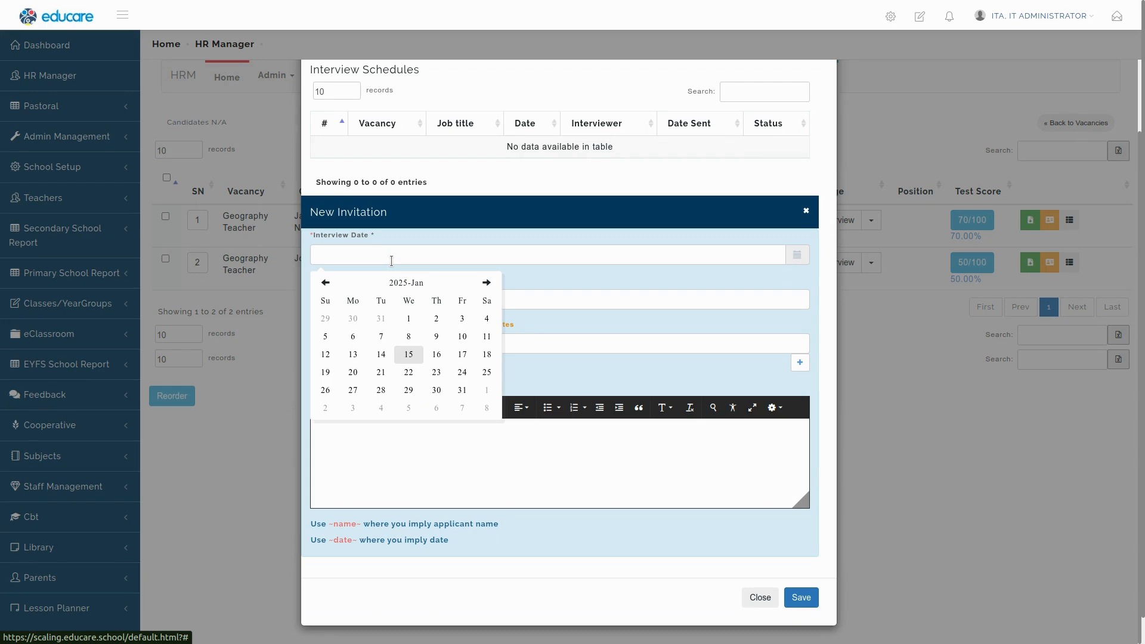
click(436, 356)
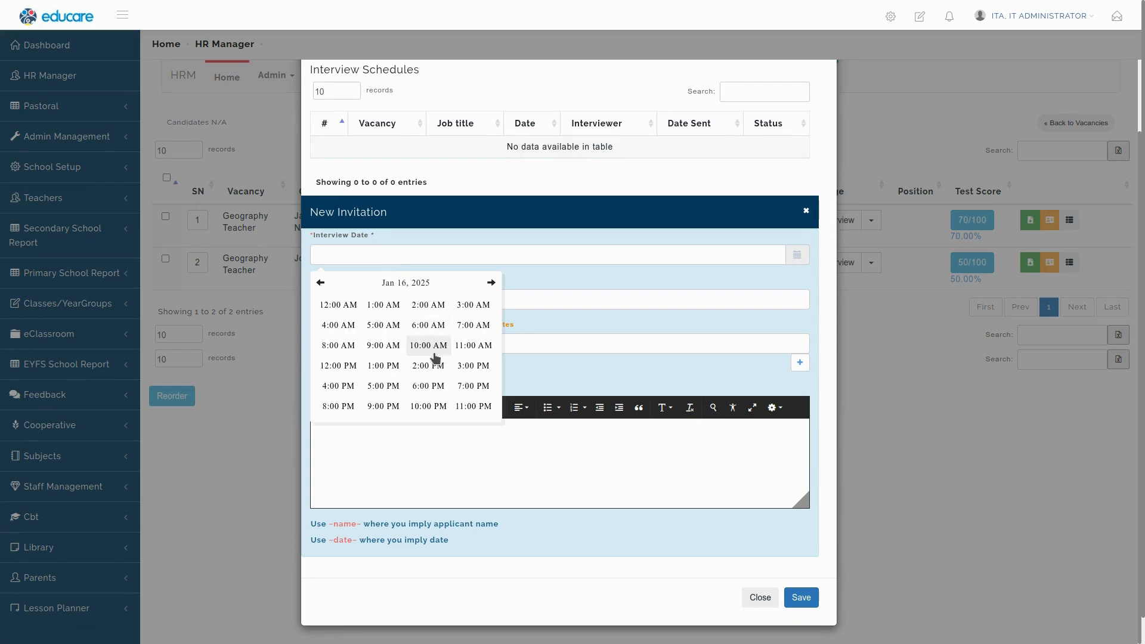
click(383, 345)
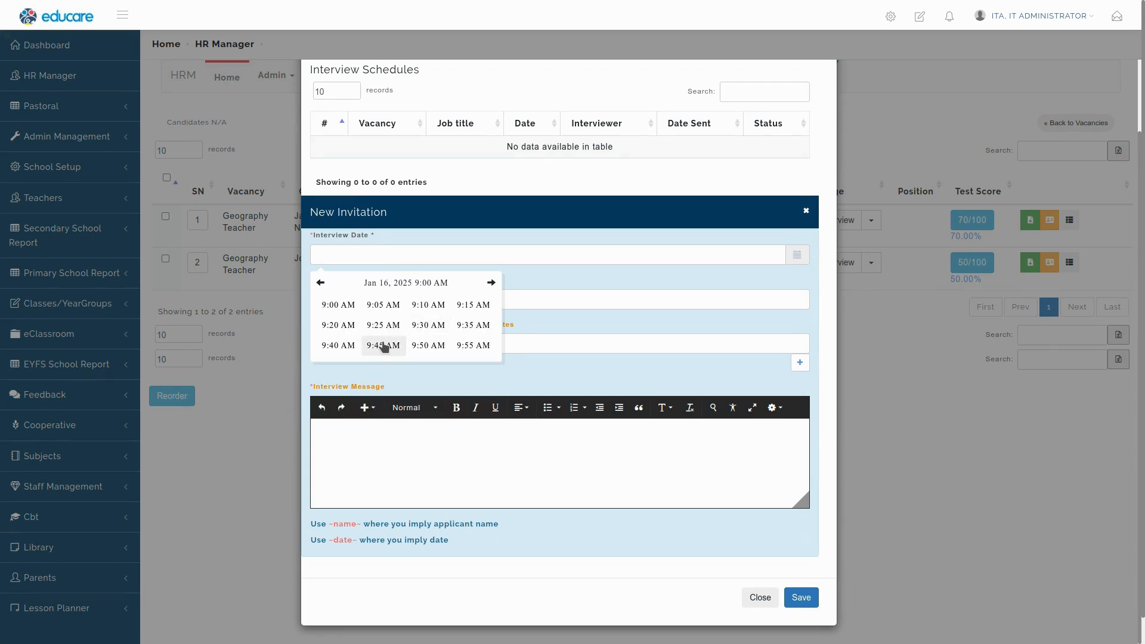
click(338, 305)
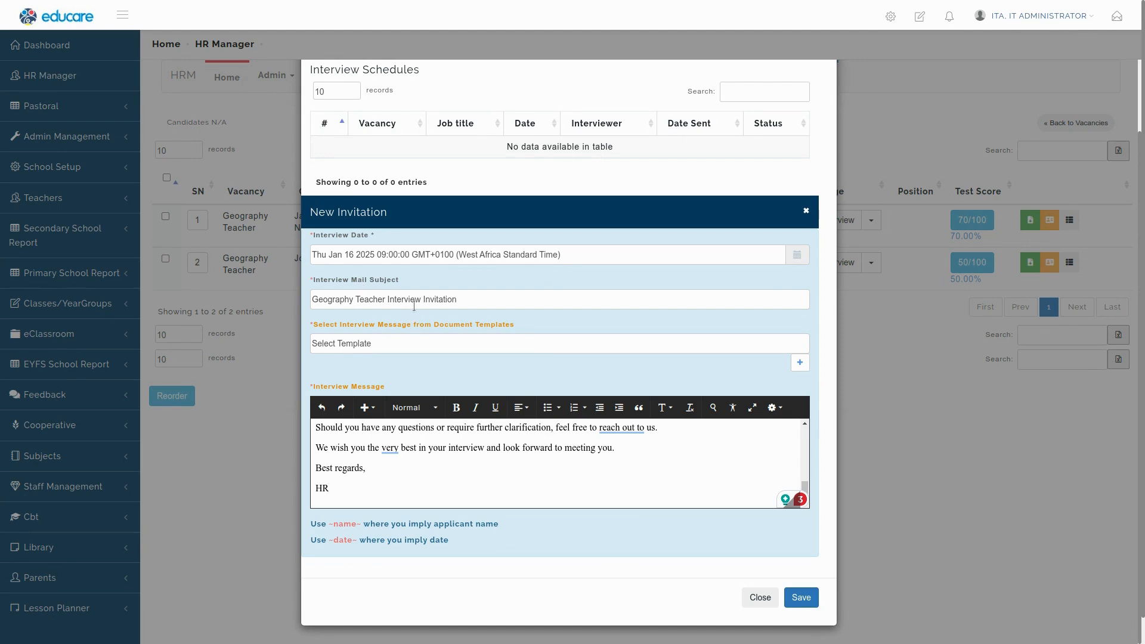
Replace the fixed date in the interview message with the ~date~ placeholder and delete the Time line.
scroll(388, 468, up, 1)
scroll(389, 467, up, 5)
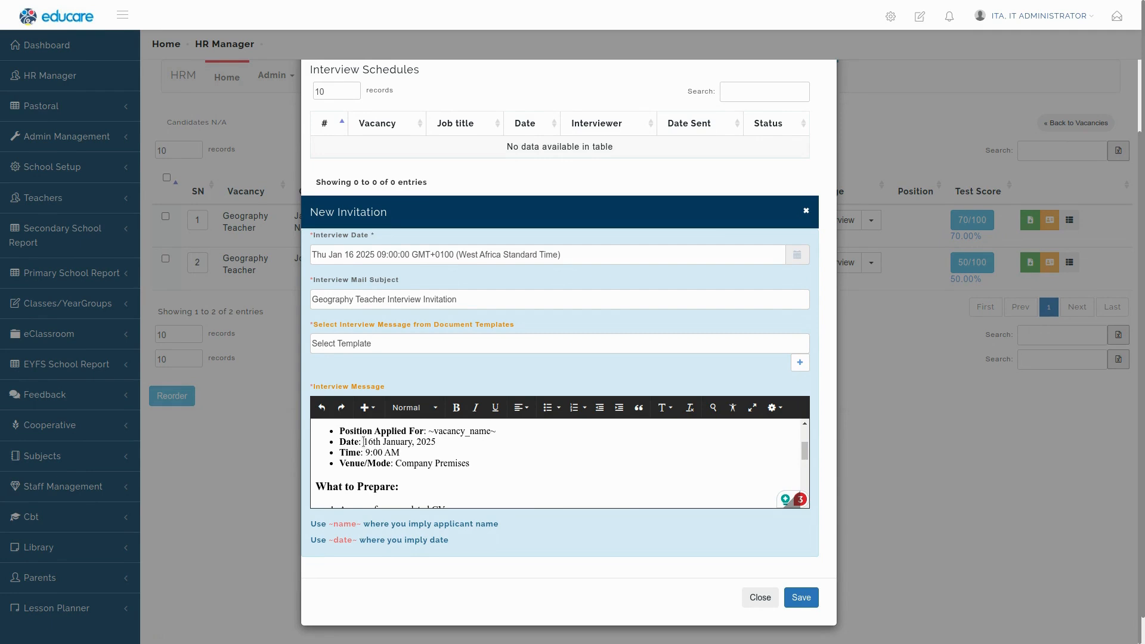
drag(369, 442, 449, 443)
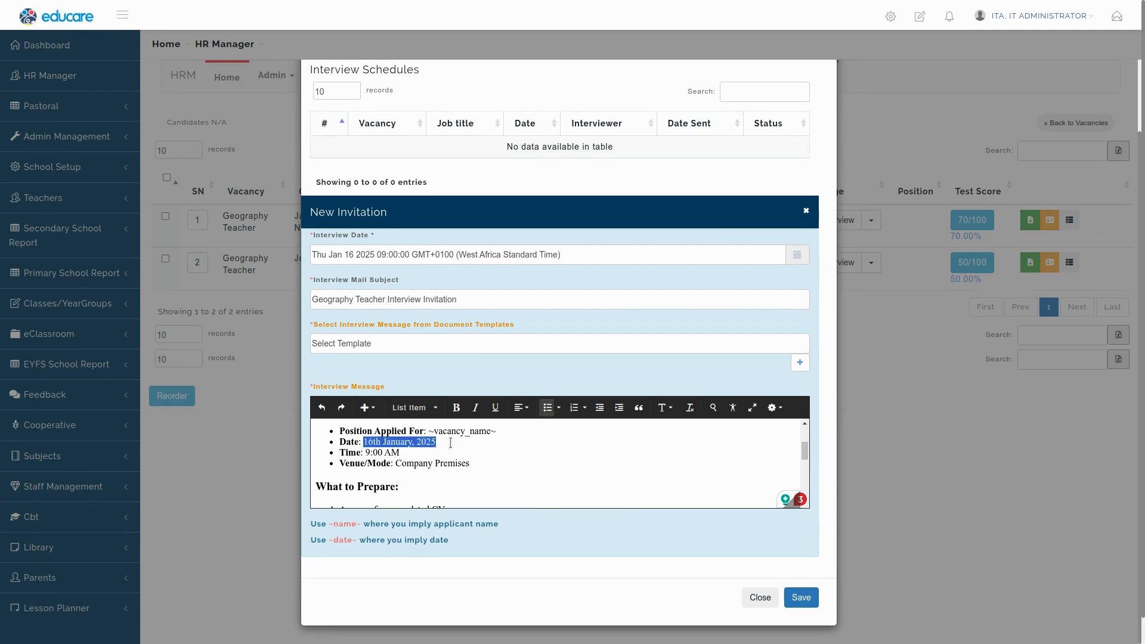
text(~)
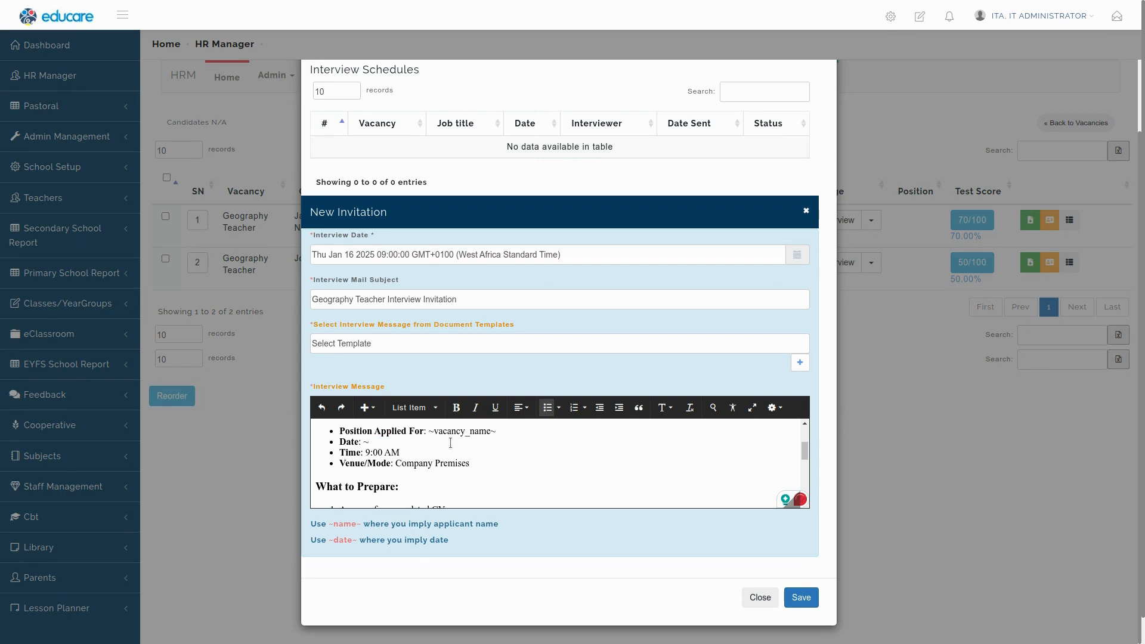
text(datae)
key(BackSpace)
key(BackSpace)
double_click(391, 453)
key(shift+Home)
key(Delete)
key(Delete)
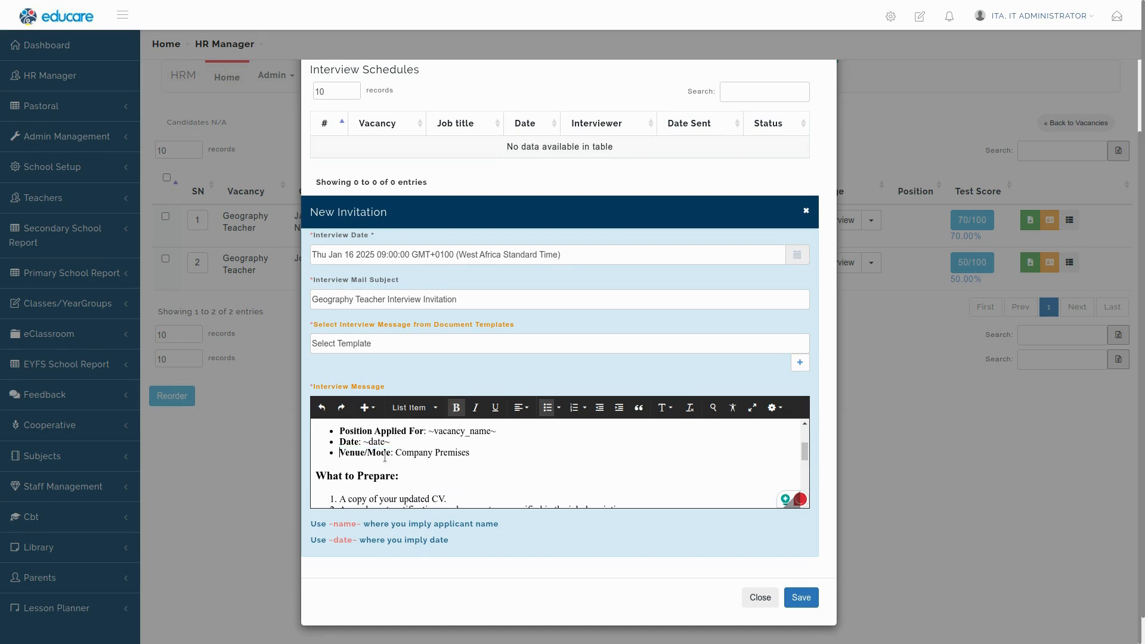
Review the interview message, copy its full text and save the first candidate's invitation.
scroll(385, 470, down, 5)
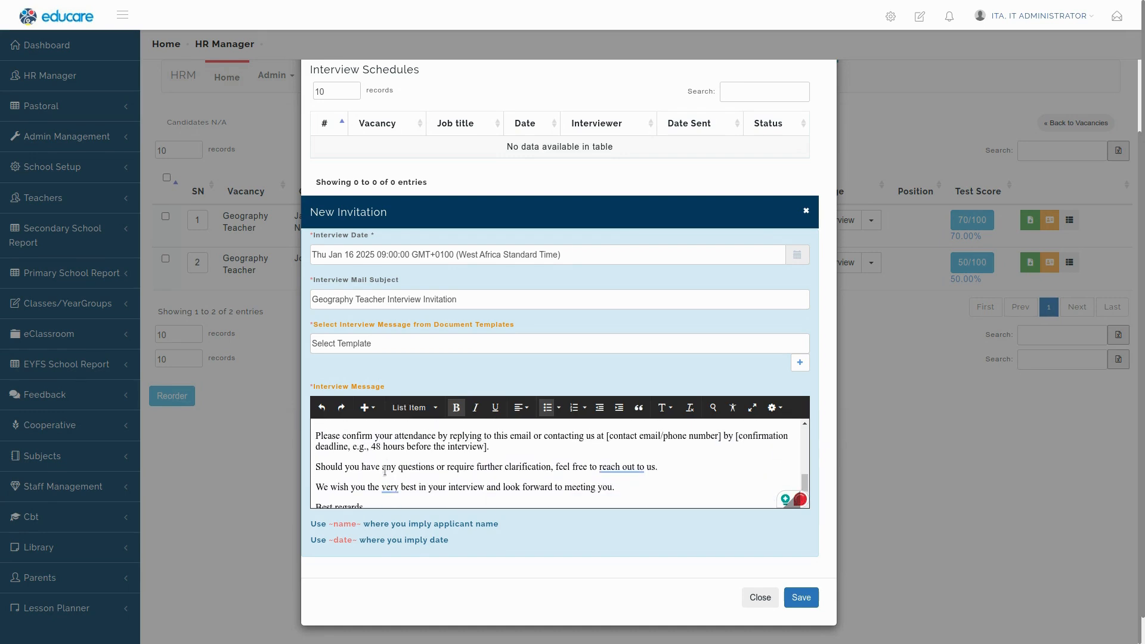
scroll(384, 471, up, 10)
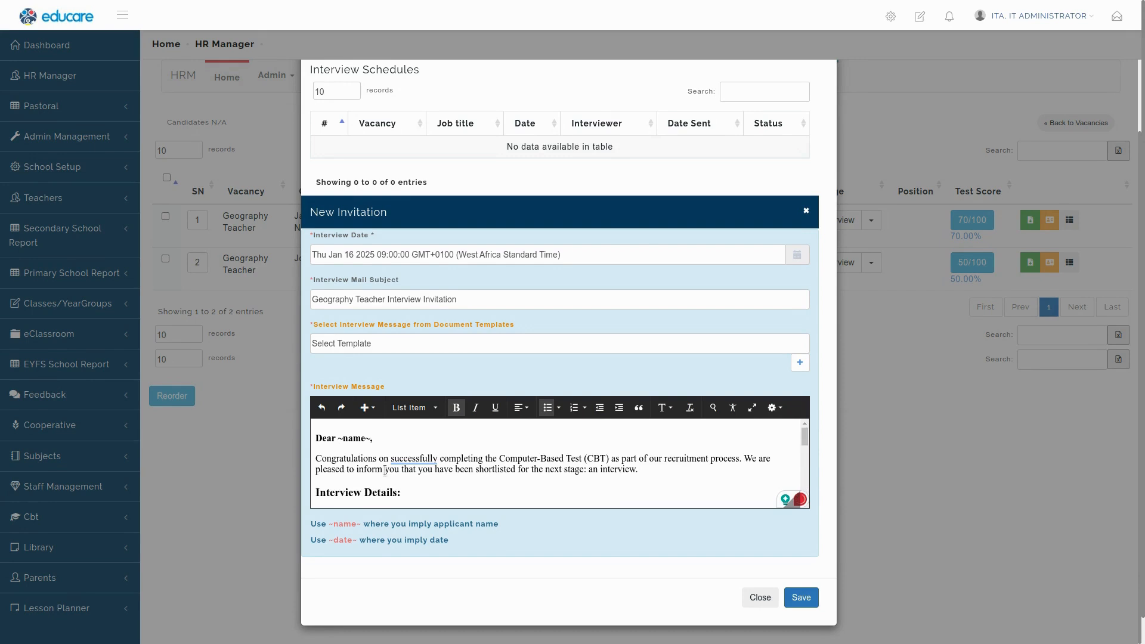
key(ctrl+a)
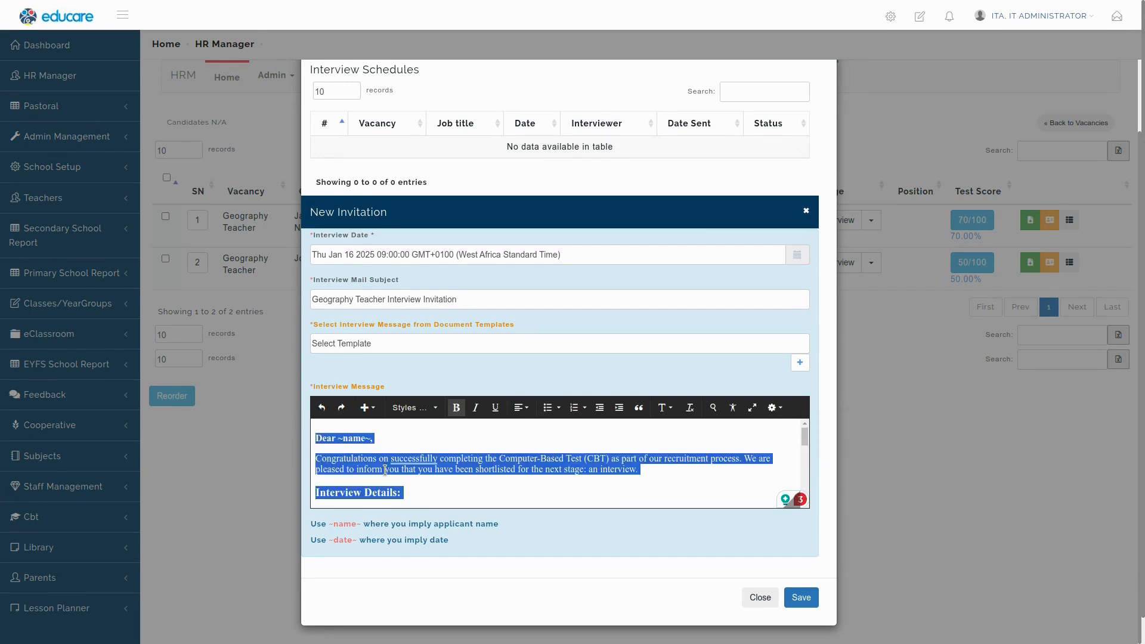
click(793, 599)
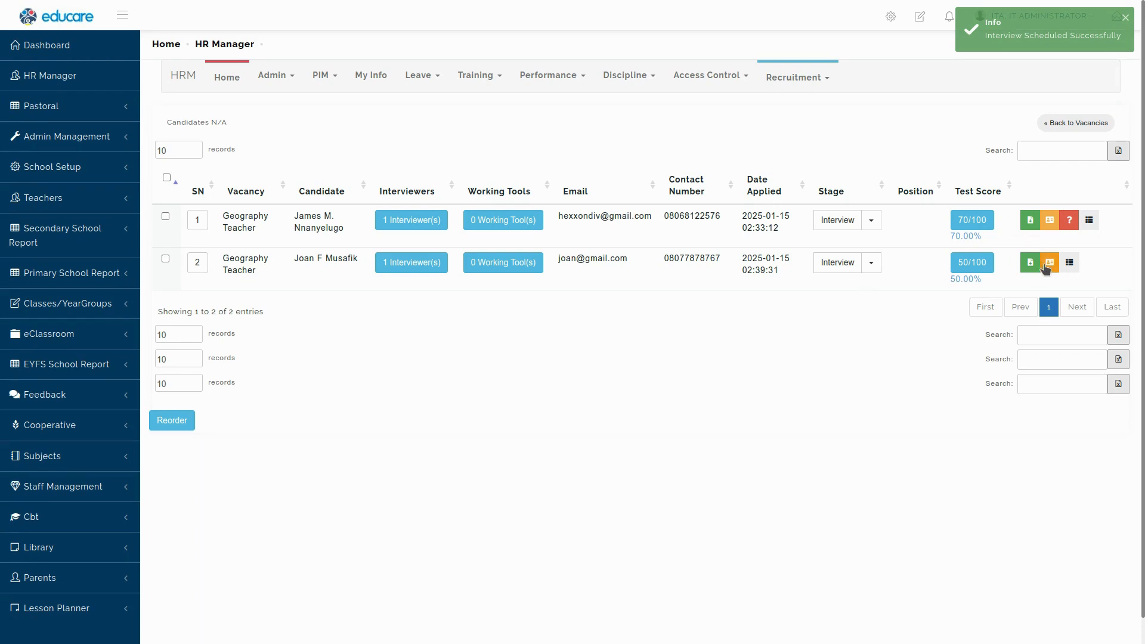
Start a new interview invitation for the second candidate and set its date to January 16, 2025 at 10:00 AM.
click(476, 277)
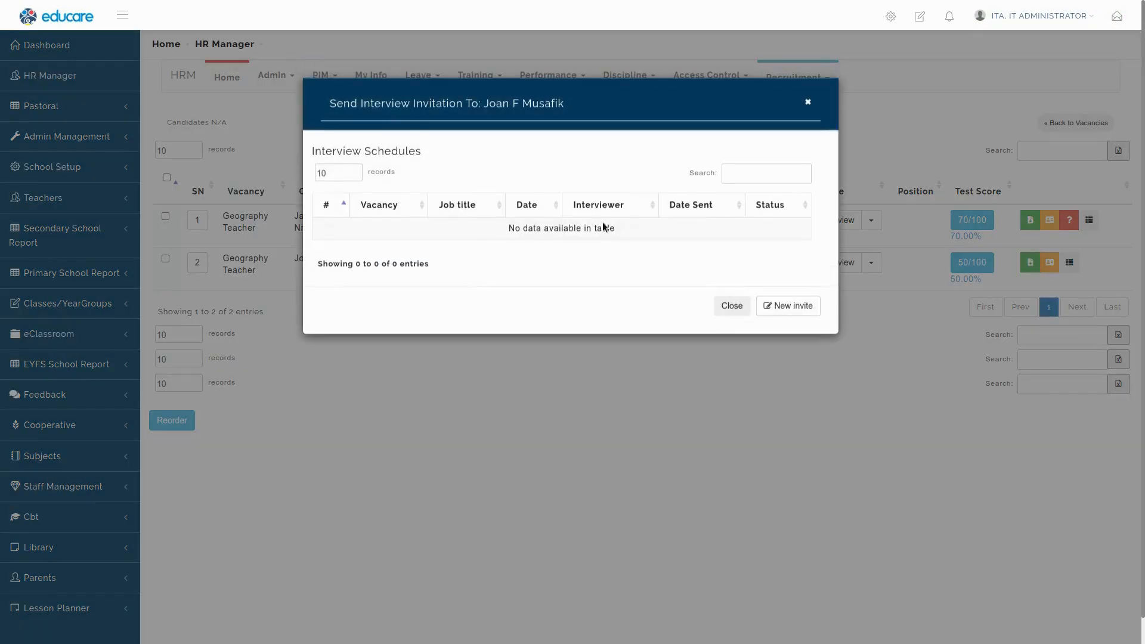
click(794, 309)
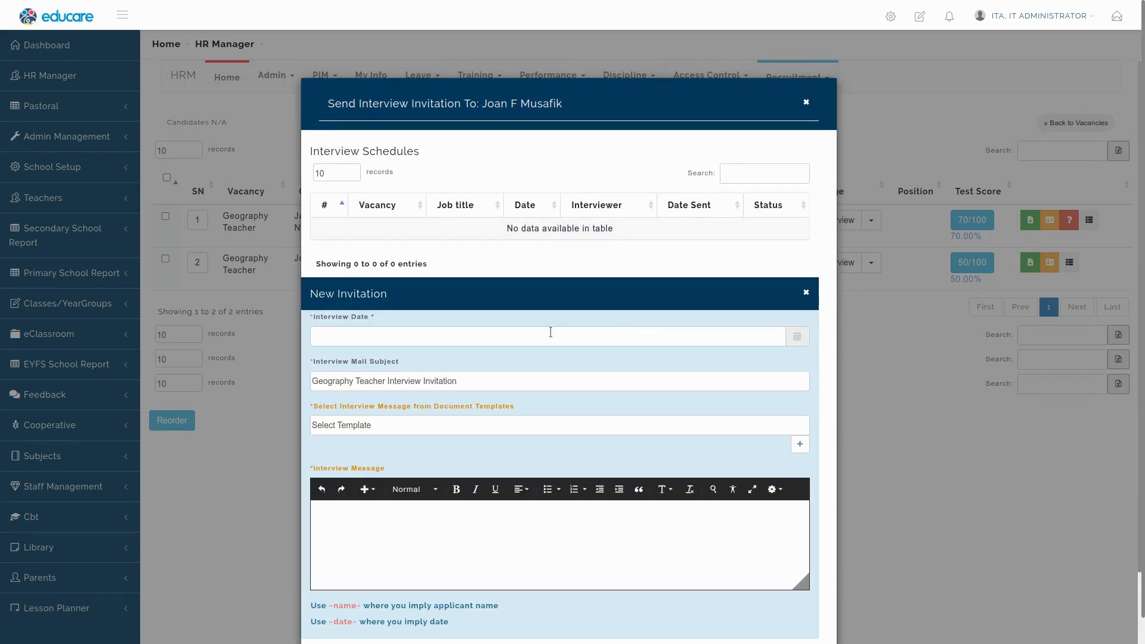
click(482, 338)
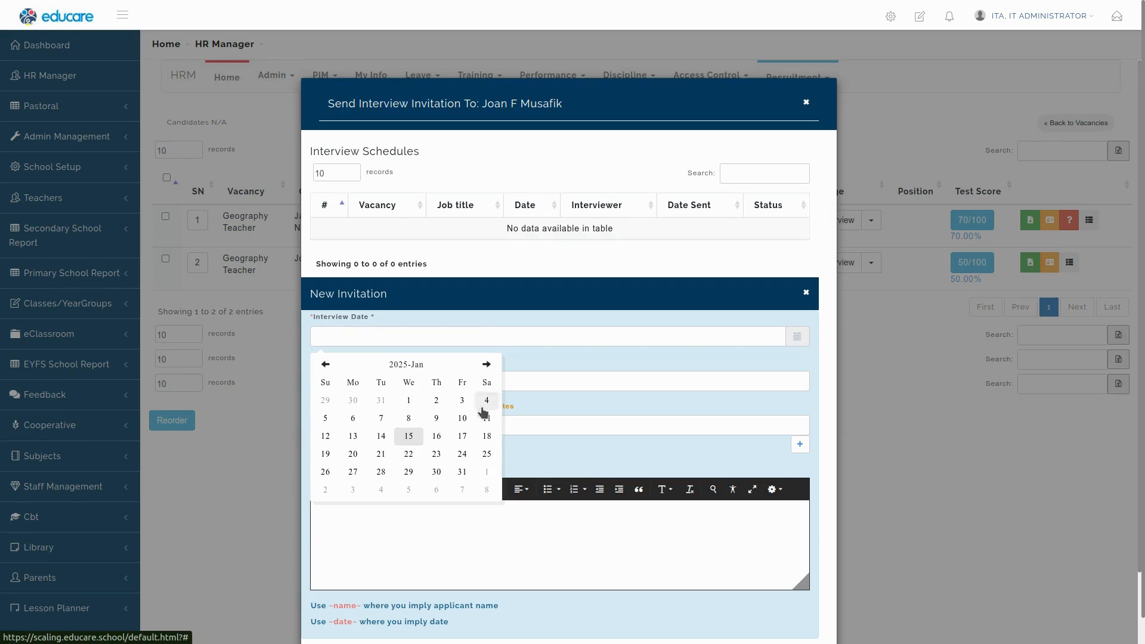
click(436, 436)
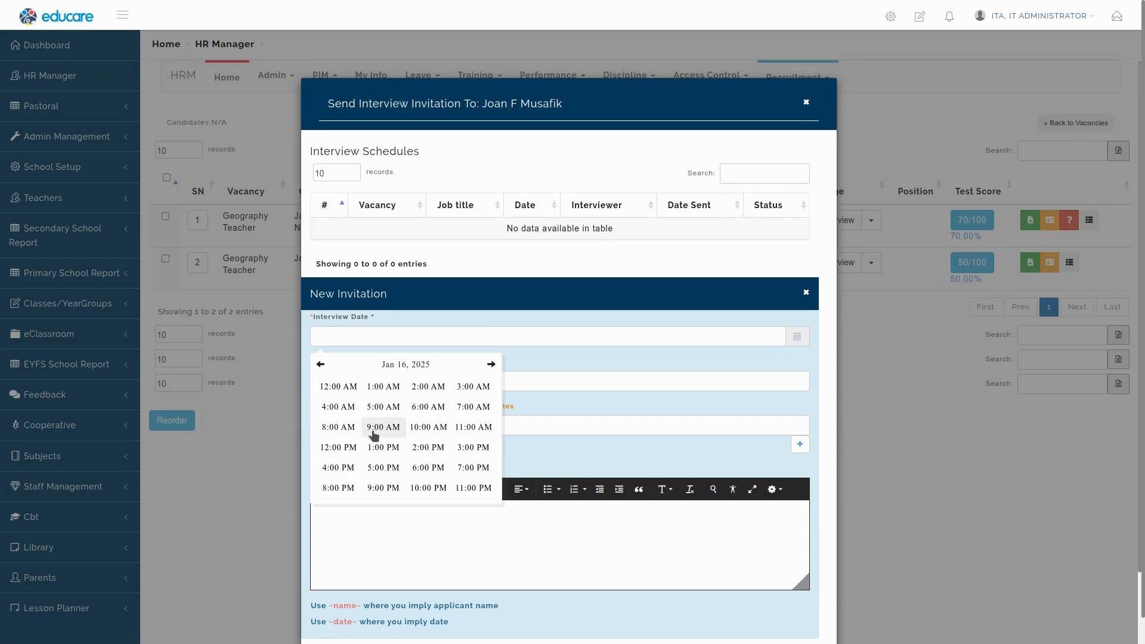
click(429, 429)
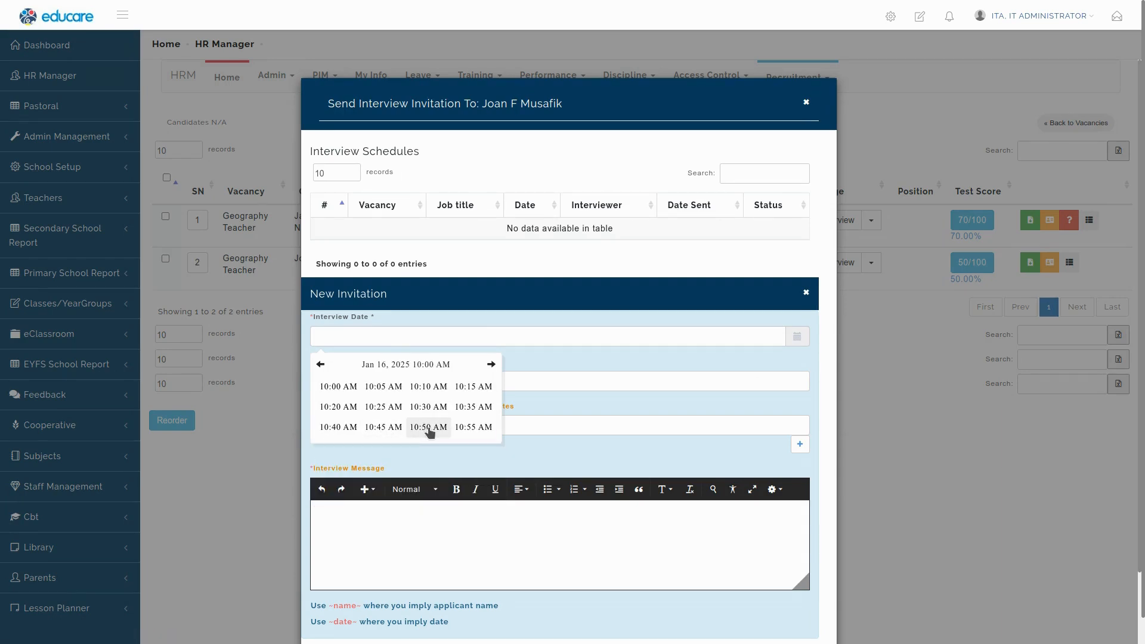
click(338, 386)
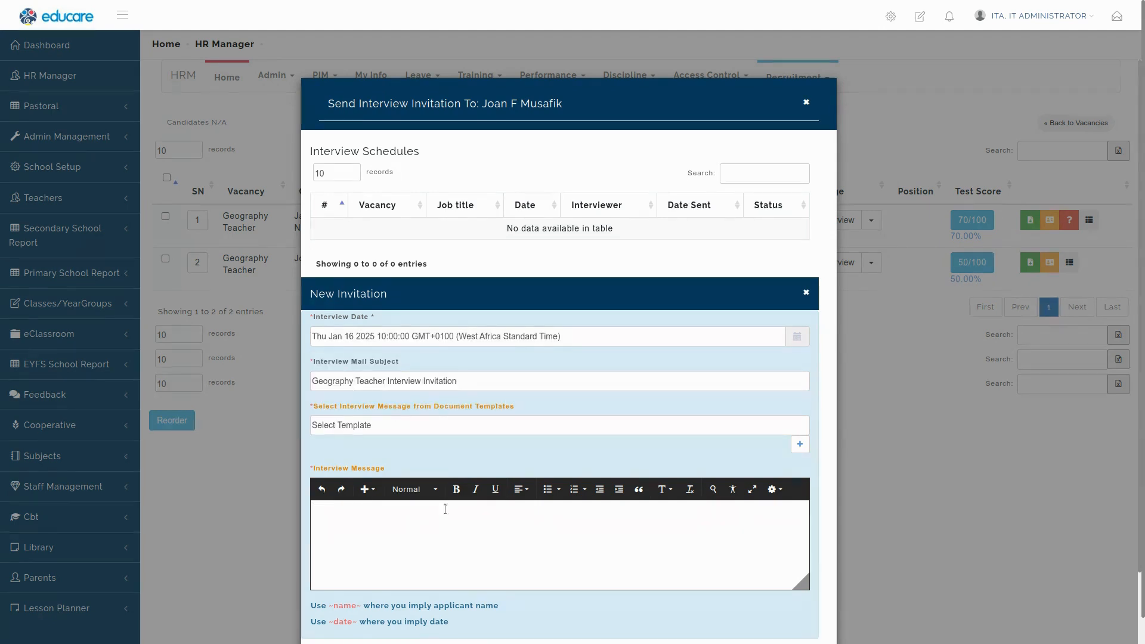
Paste the copied message as the second candidate's interview message and save the invitation.
click(445, 528)
key(ctrl+v)
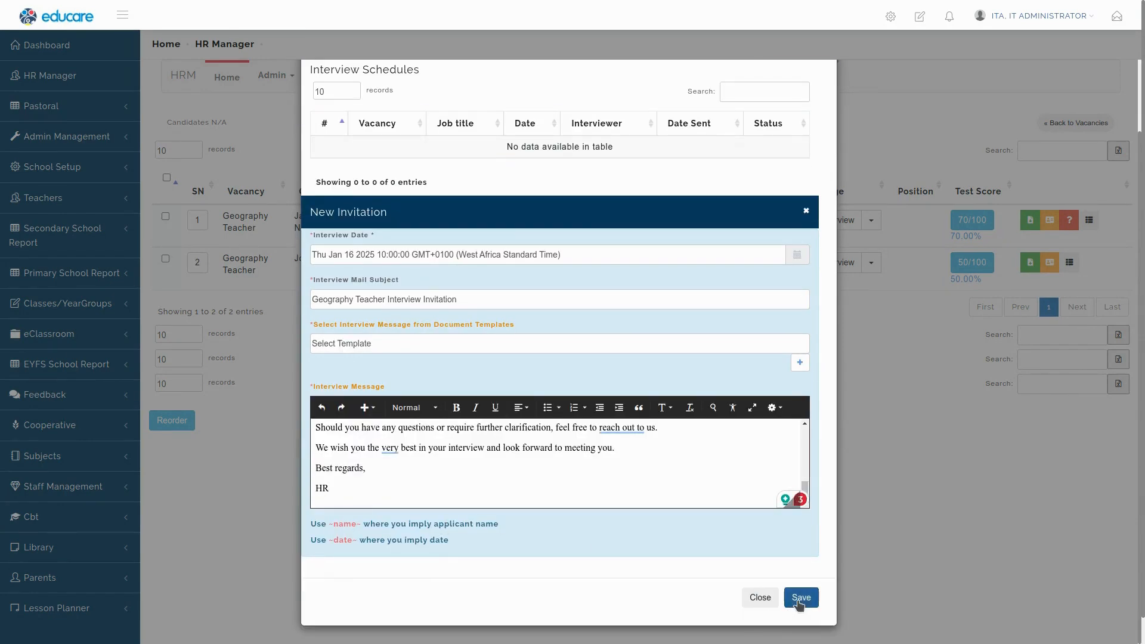
click(802, 597)
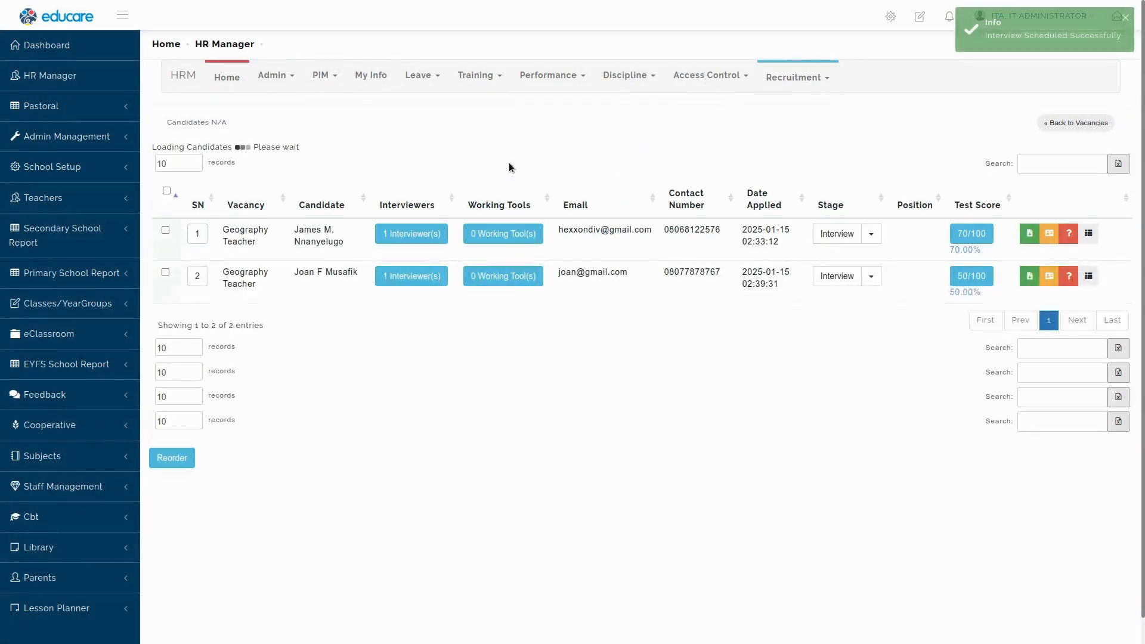
Switch to Gmail, open the Geography Teacher Interview Invitation conversation and check the interview date in both candidates' mails.
key(ctrl+Tab)
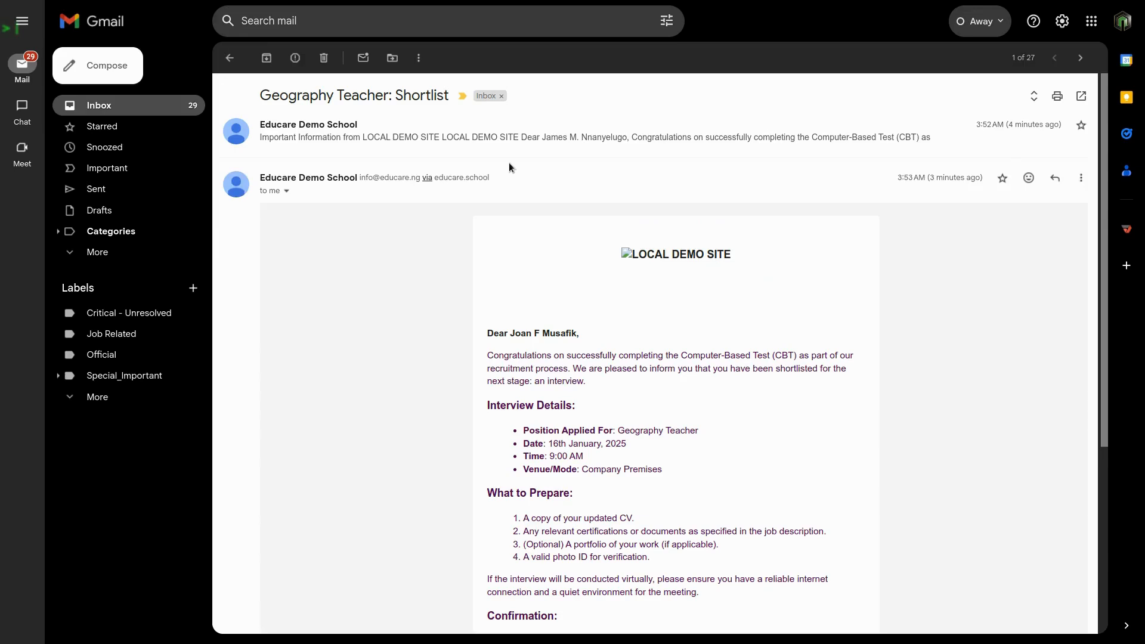
click(130, 116)
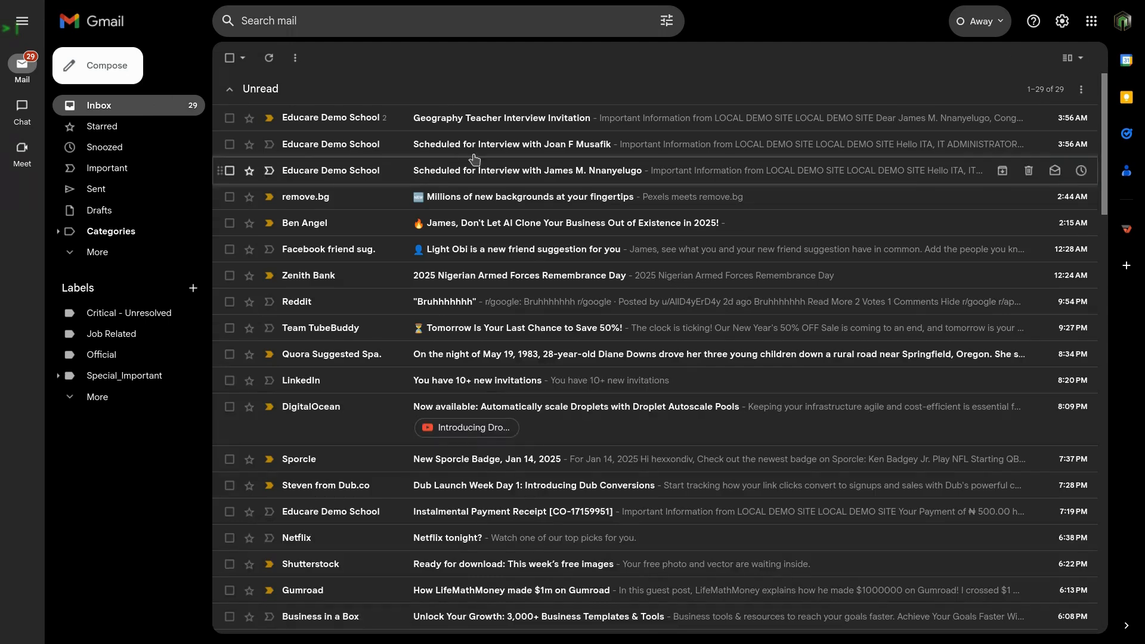
click(488, 122)
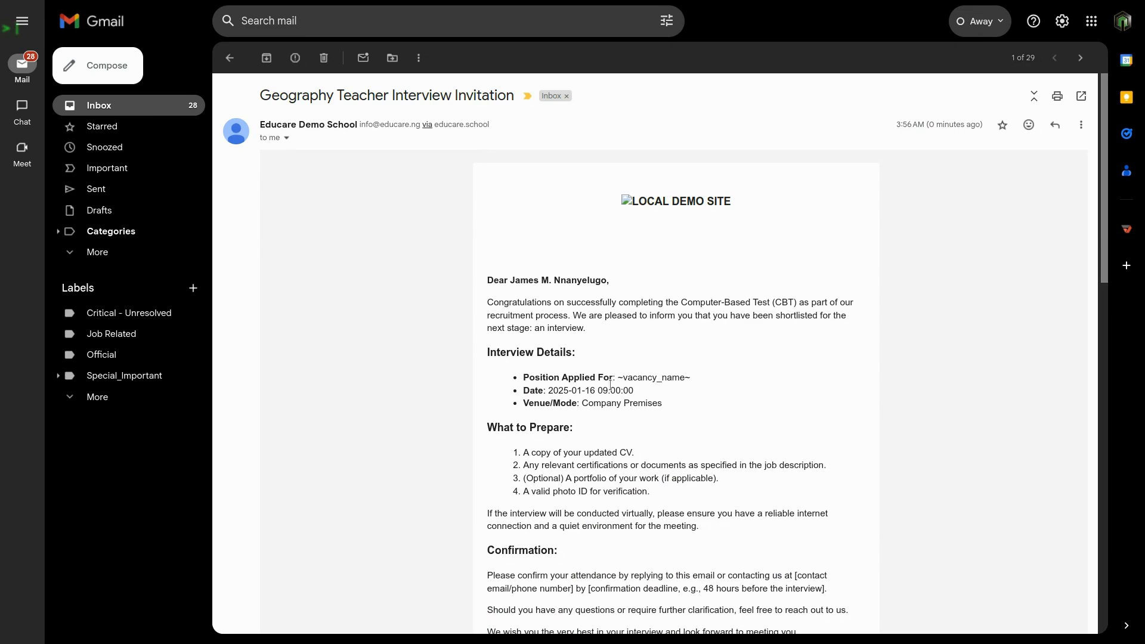
scroll(630, 390, down, 10)
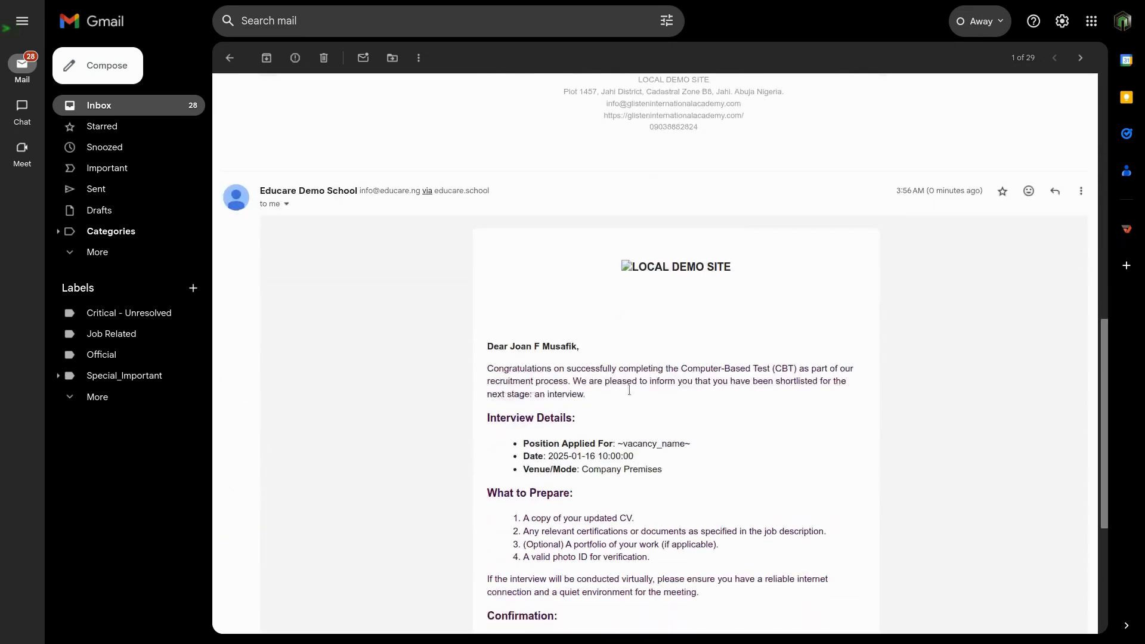
scroll(629, 391, down, 2)
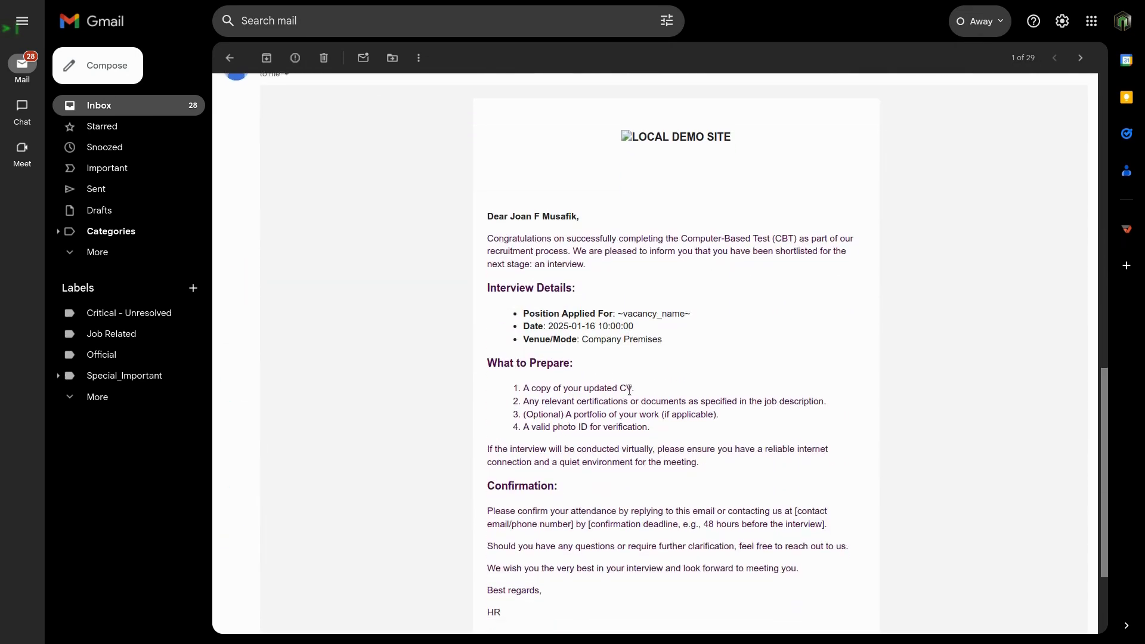
triple_click(588, 323)
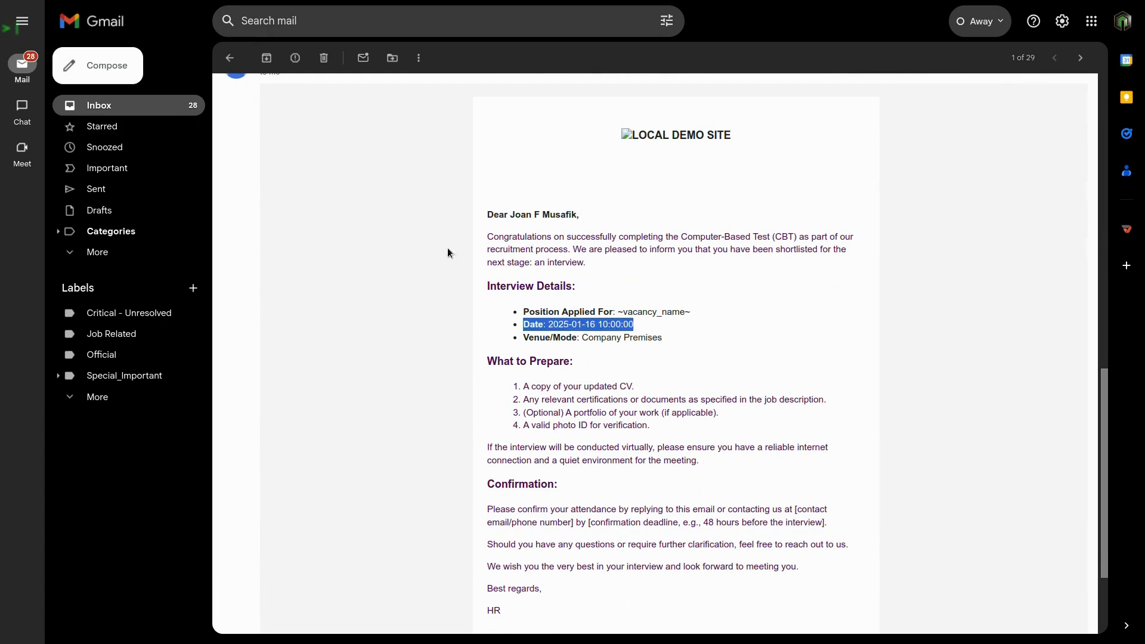
Refresh the candidate list in Educare and check the applicant and interview time in the first candidate's interviewer notification in Gmail.
key(alt+Tab)
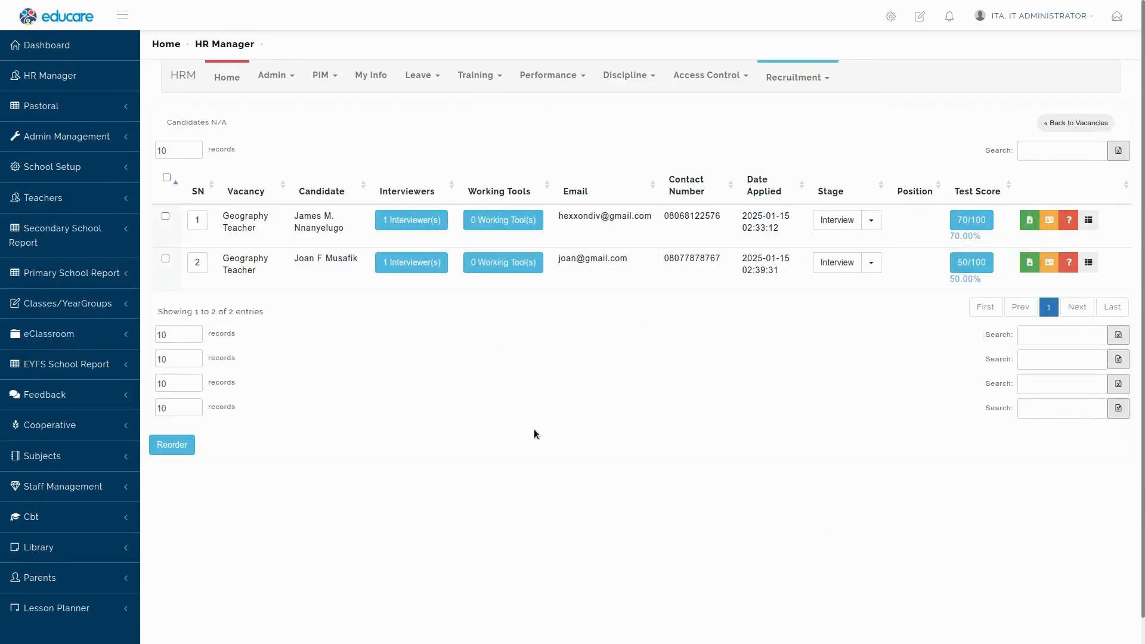
key(F5)
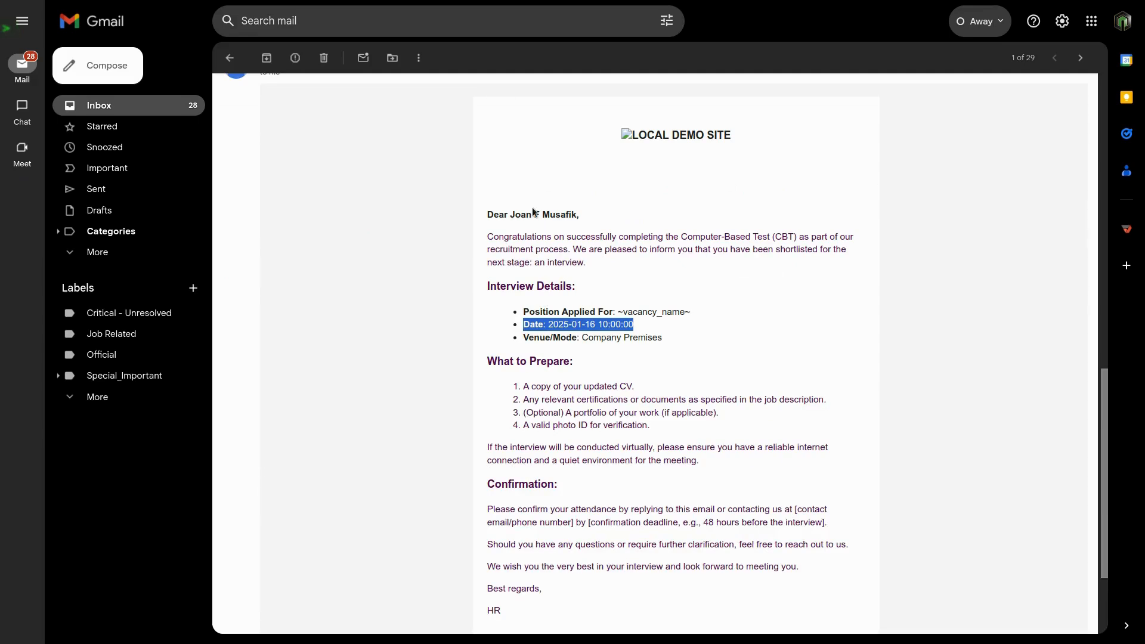
click(84, 110)
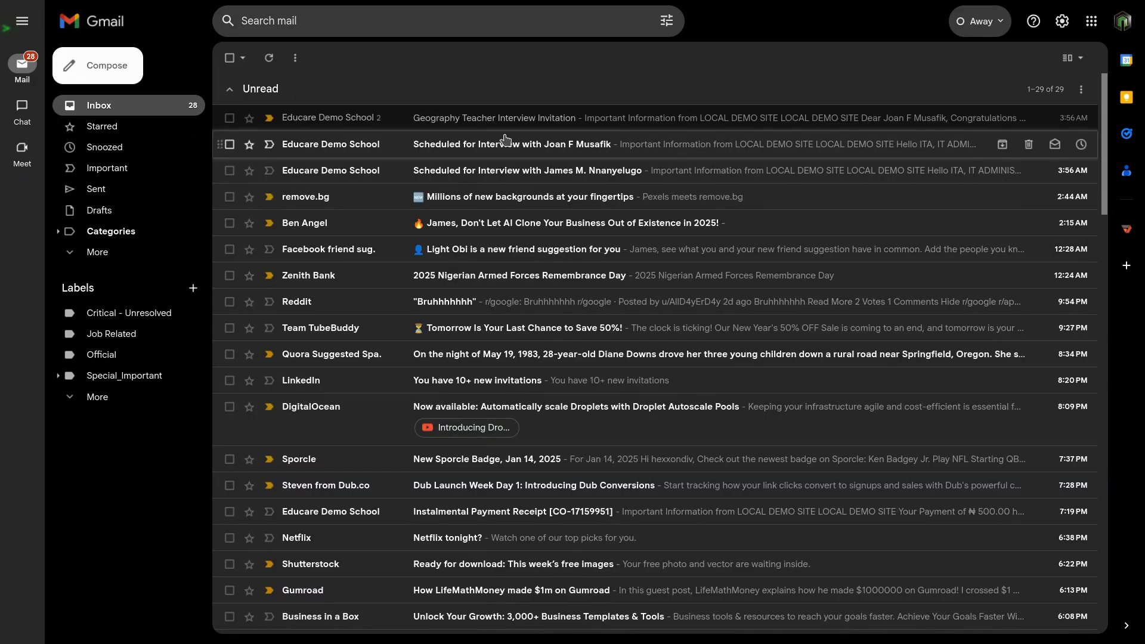
click(534, 173)
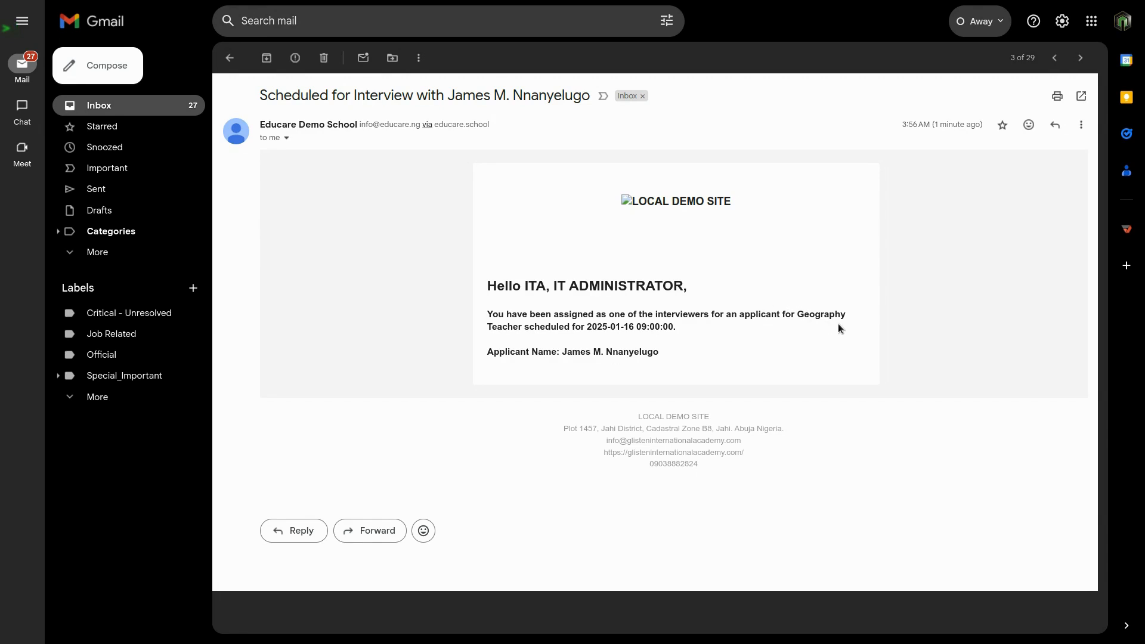
double_click(600, 349)
double_click(608, 326)
Open the interviewer notification for the second candidate and check its applicant name and scheduled time.
click(179, 106)
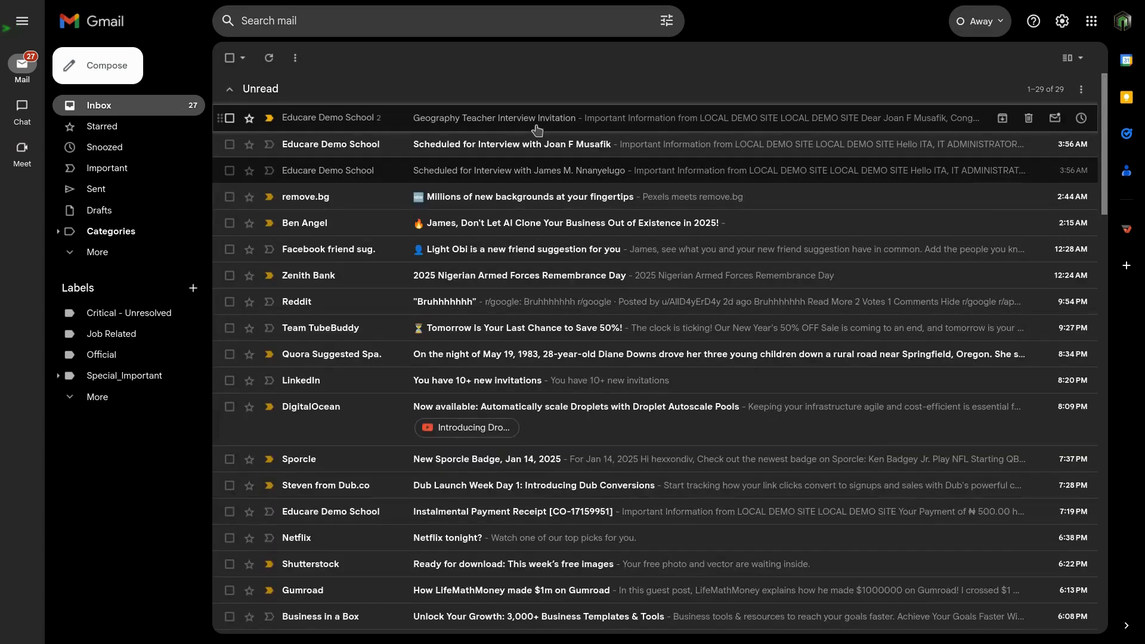
click(524, 144)
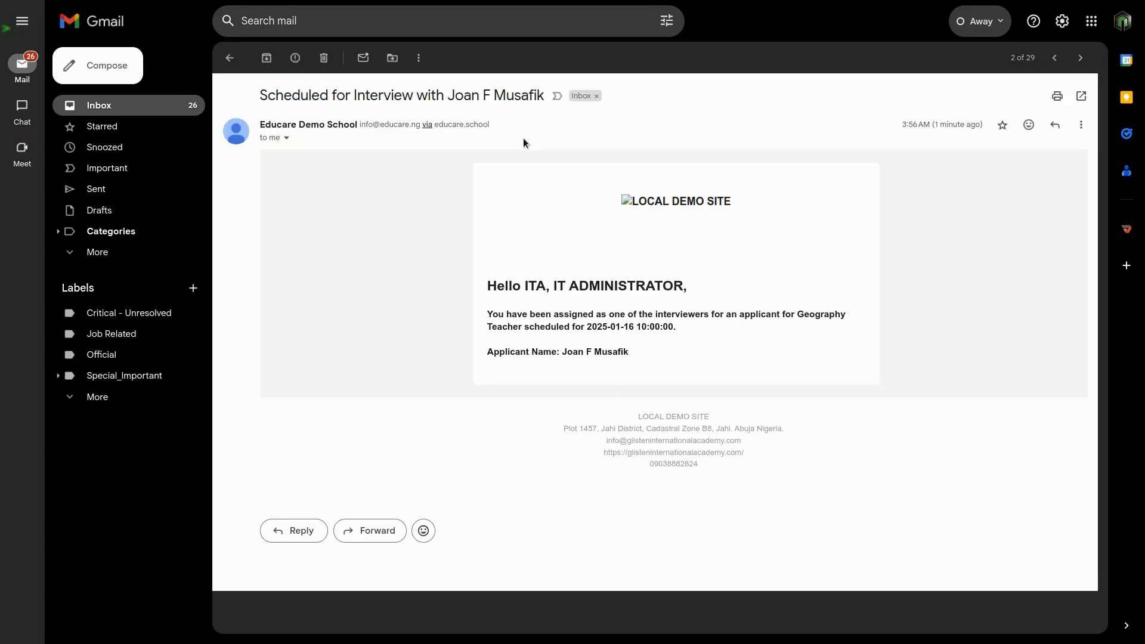
triple_click(589, 349)
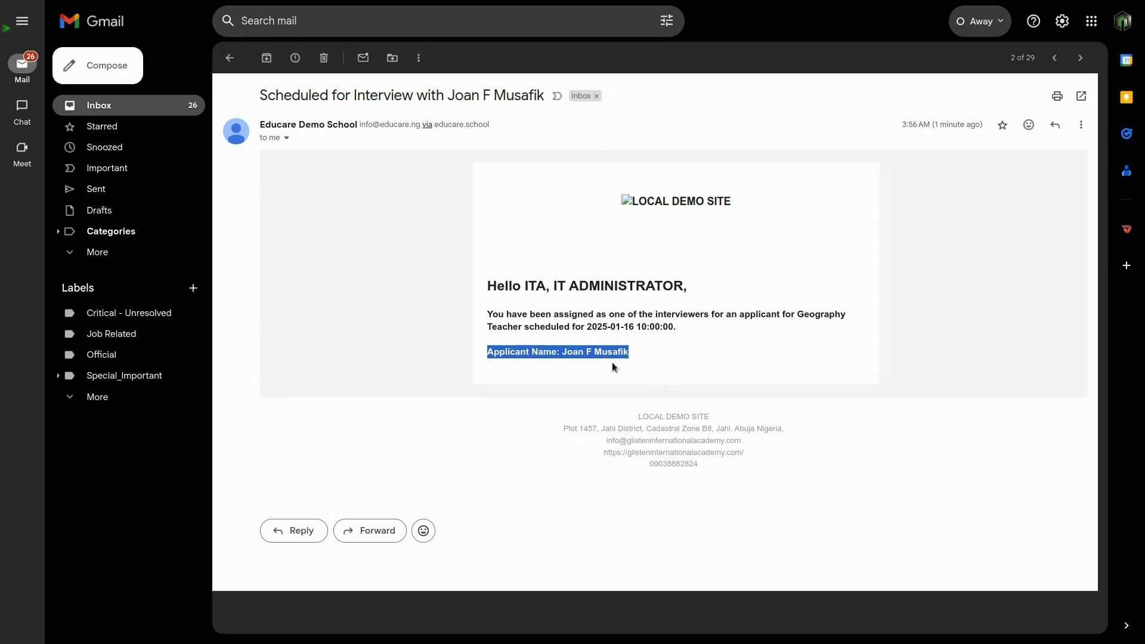
triple_click(643, 328)
click(644, 327)
double_click(644, 326)
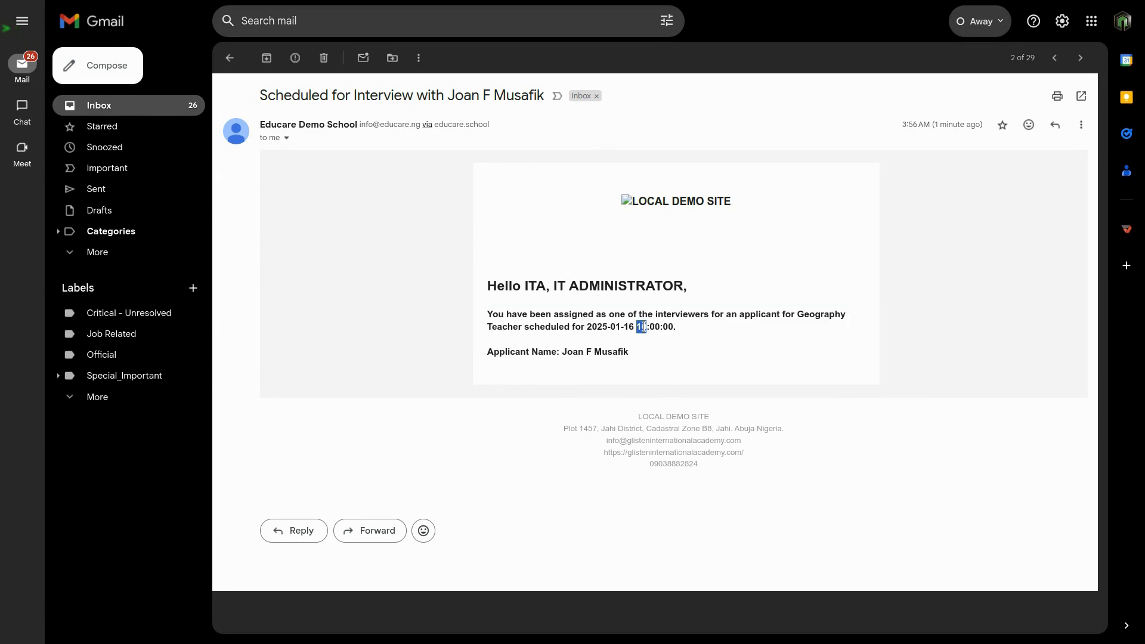
Switch to Educare, open the first candidate's interview page and view the resume and interview results.
key(ctrl+Tab)
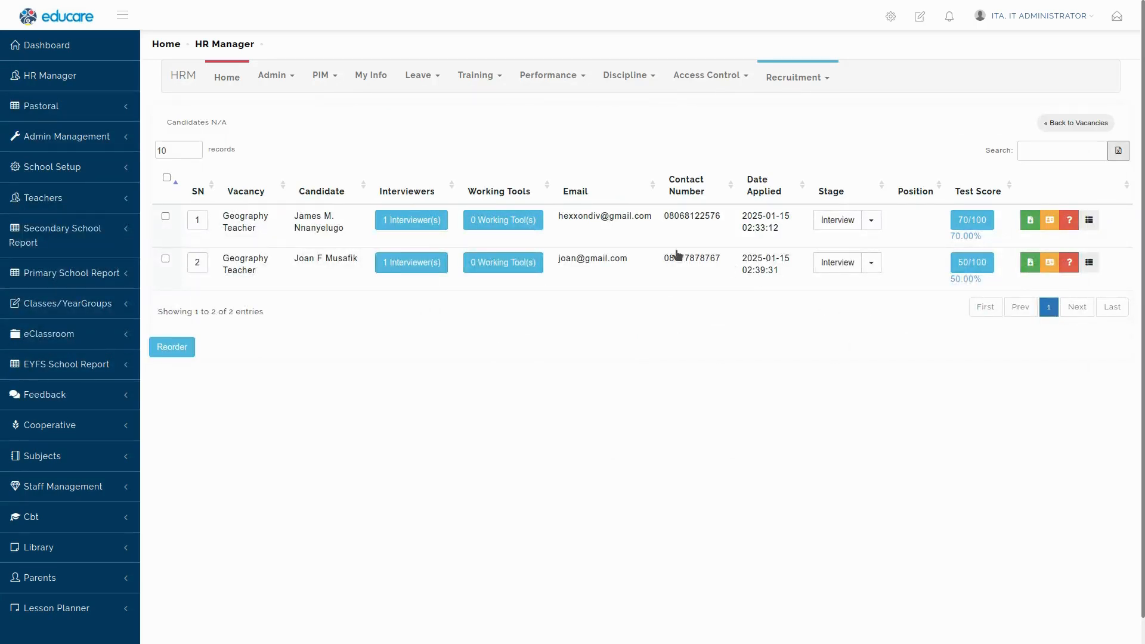
click(1070, 221)
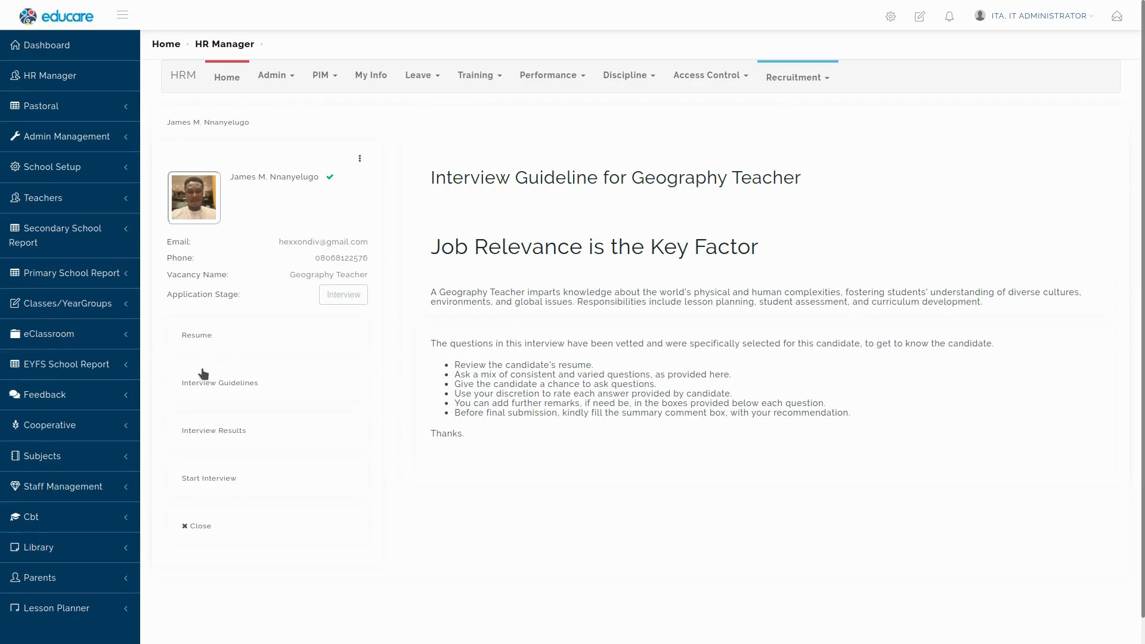
click(203, 334)
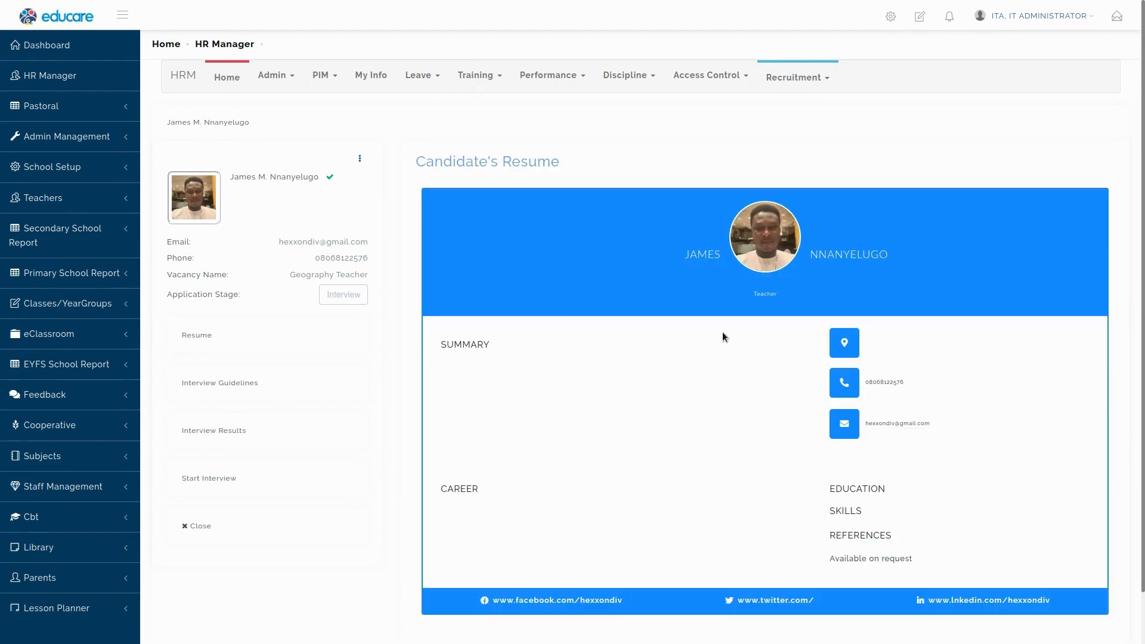
scroll(722, 331, down, 2)
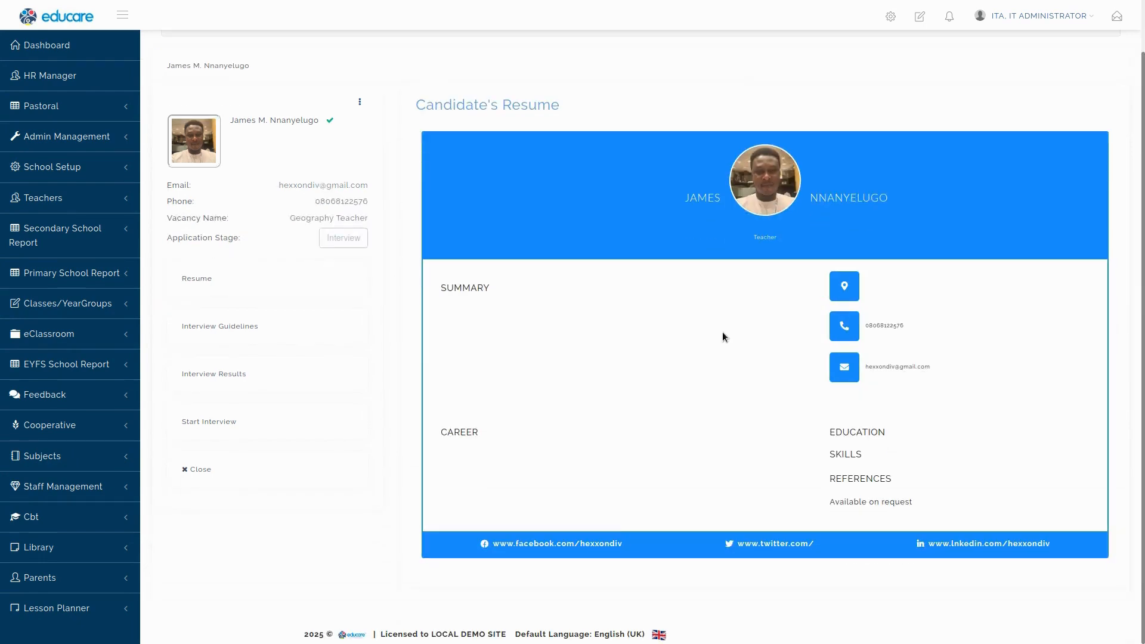
click(219, 376)
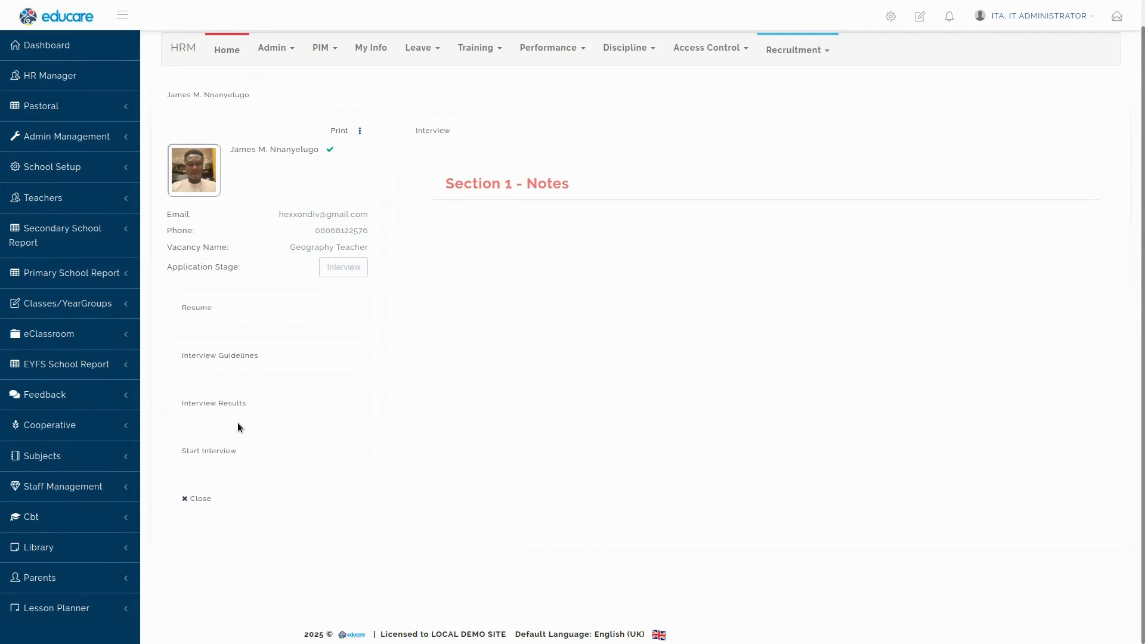
Start the first candidate's interview, view the Section 1 question's expected answer and score that question 20.
click(211, 453)
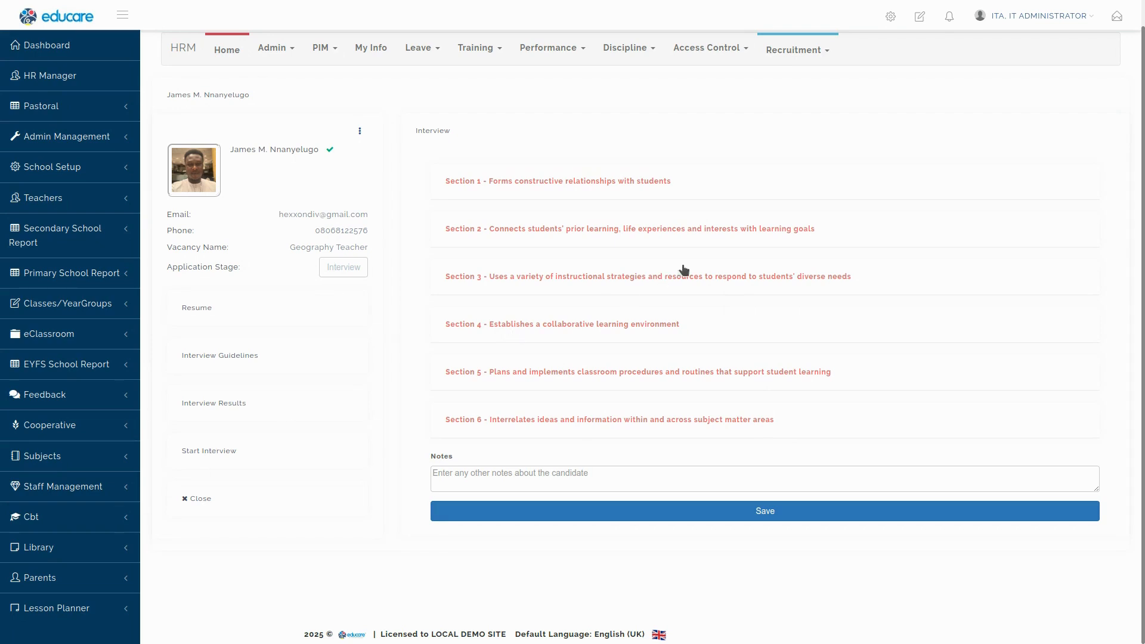
click(568, 187)
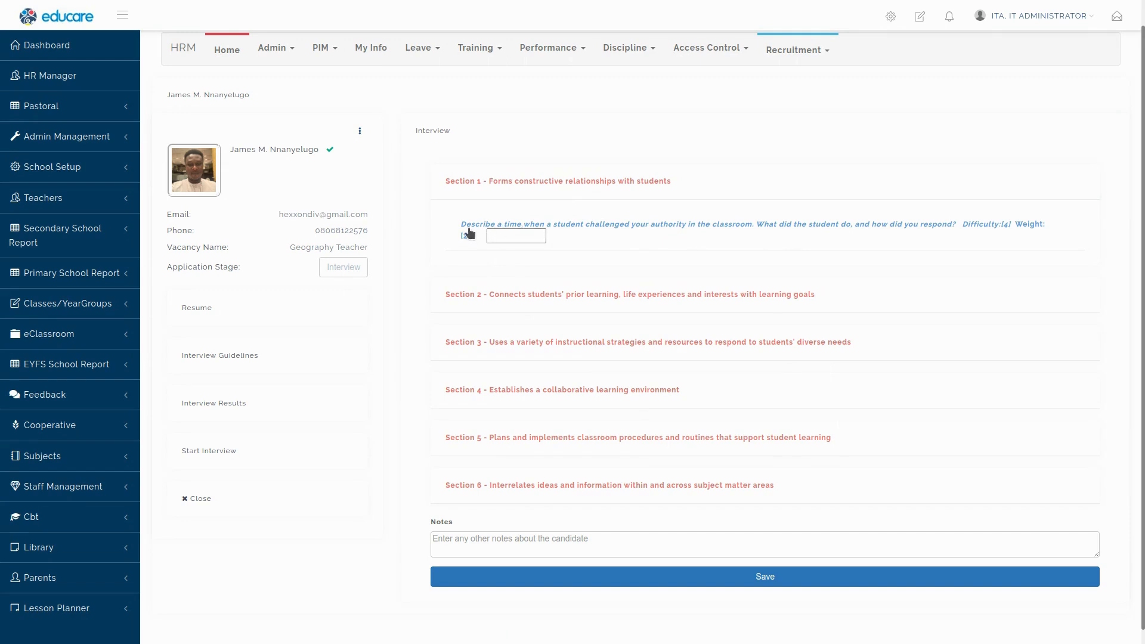
click(634, 231)
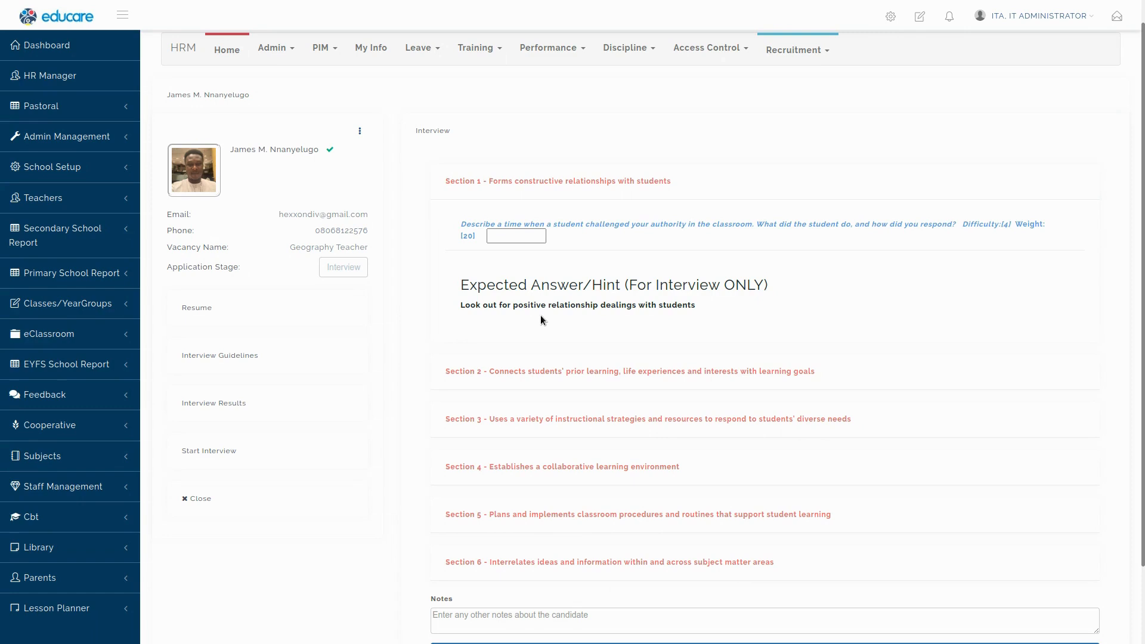
click(500, 237)
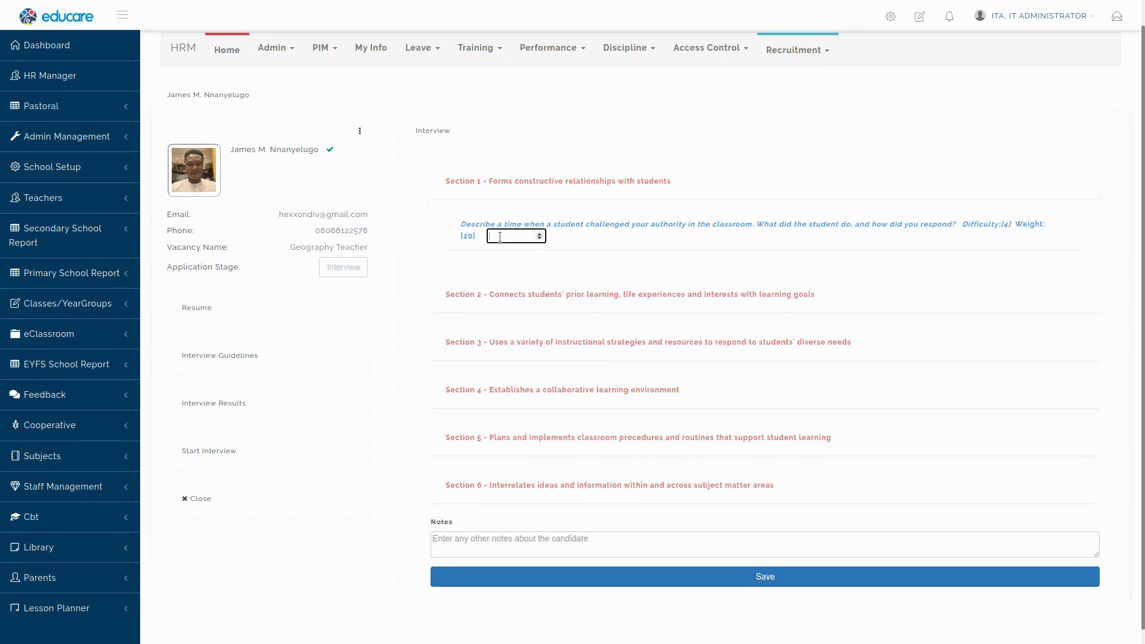
text(120)
key(BackSpace)
text(0)
Score the Section 2 question on disruptive students 9 and the Section 3 question on teaching style 12.
click(527, 296)
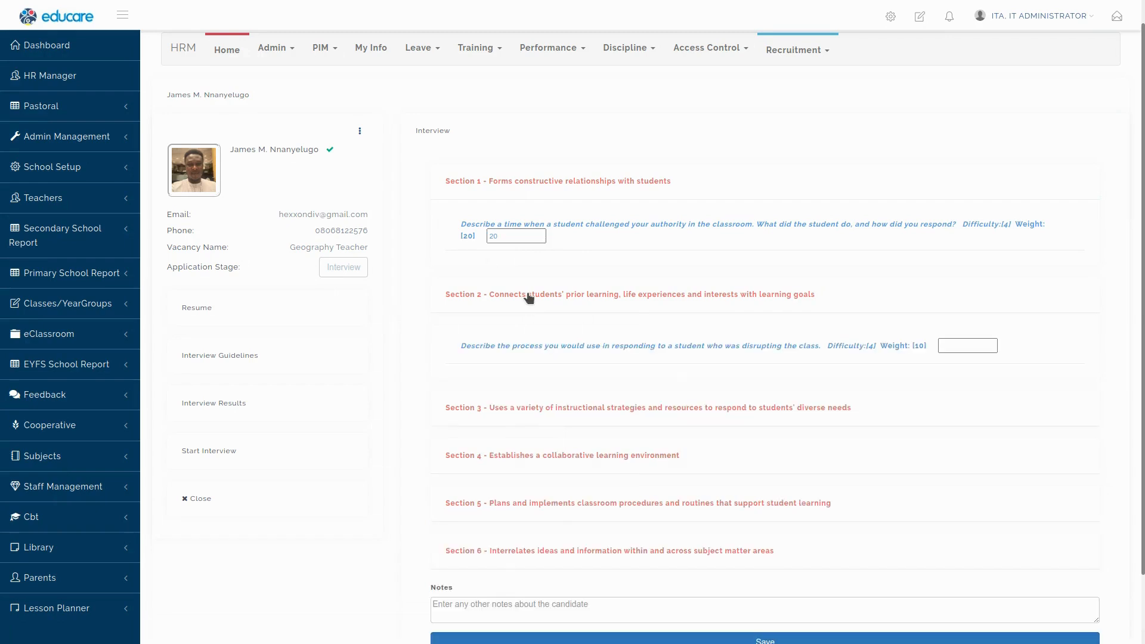
click(963, 344)
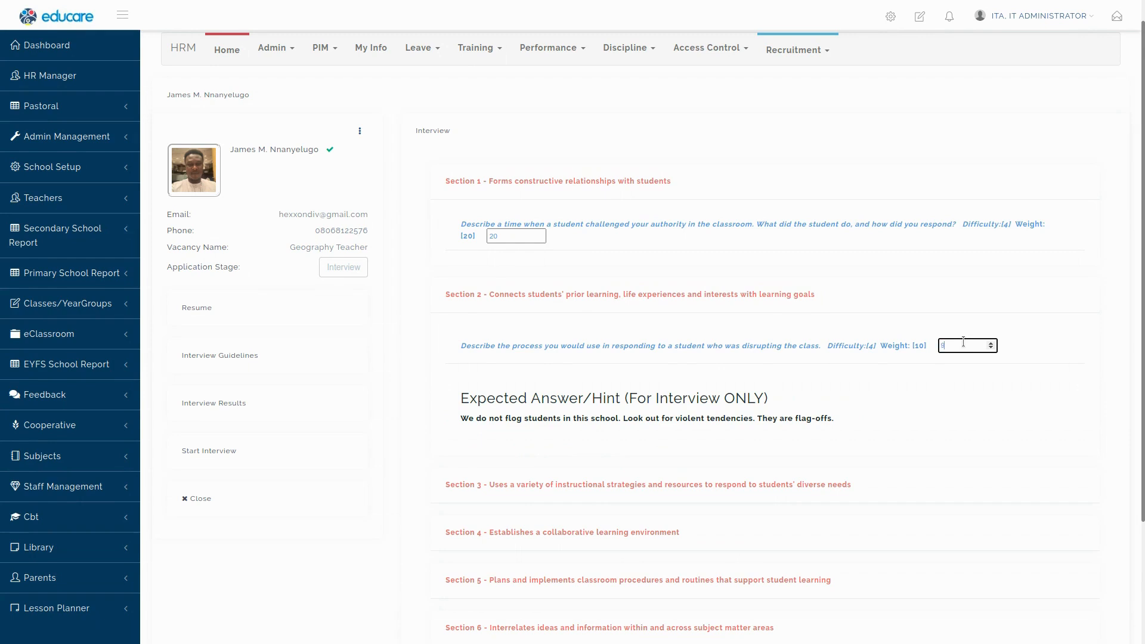
text(9)
click(573, 486)
scroll(572, 485, down, 3)
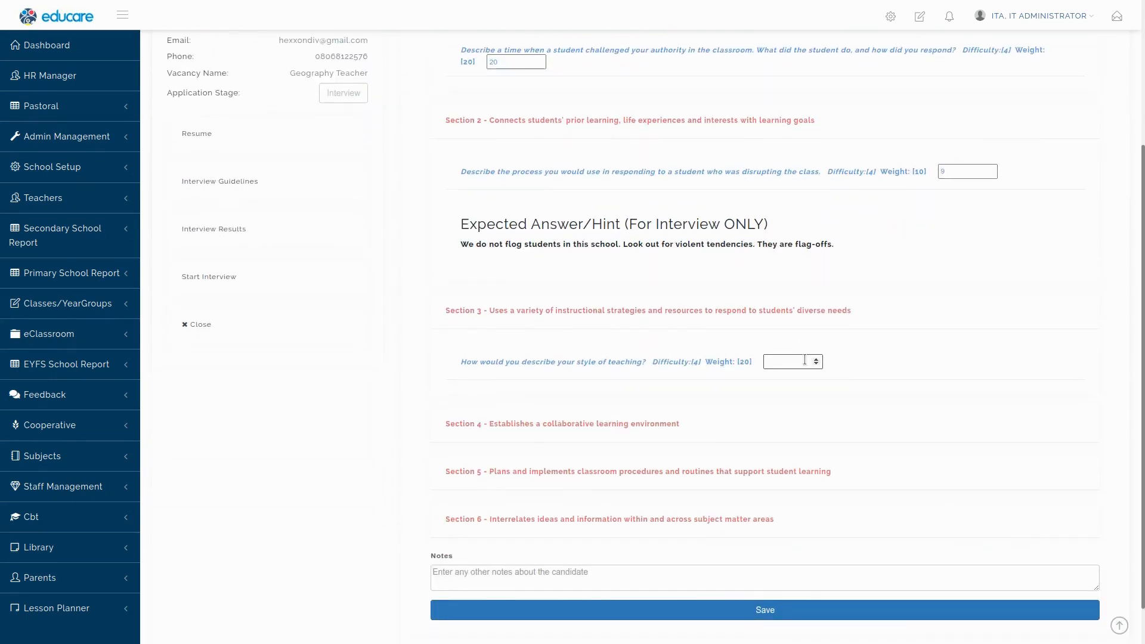
click(805, 361)
text(12)
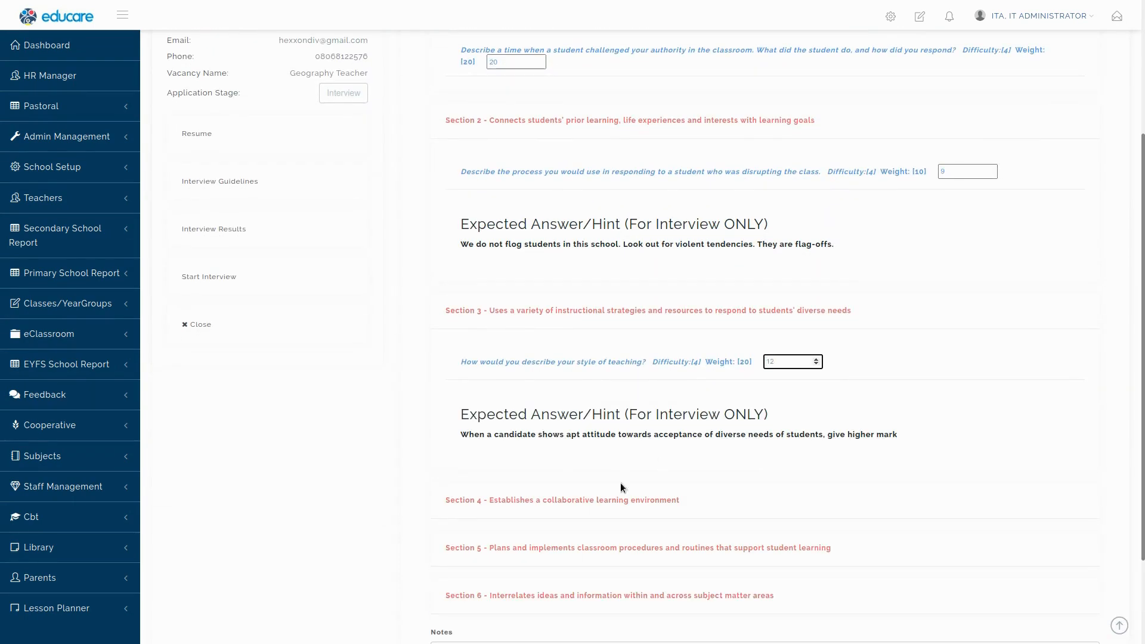
Score the Section 4 question on engaging parents in their children's education 13.
click(578, 506)
click(849, 550)
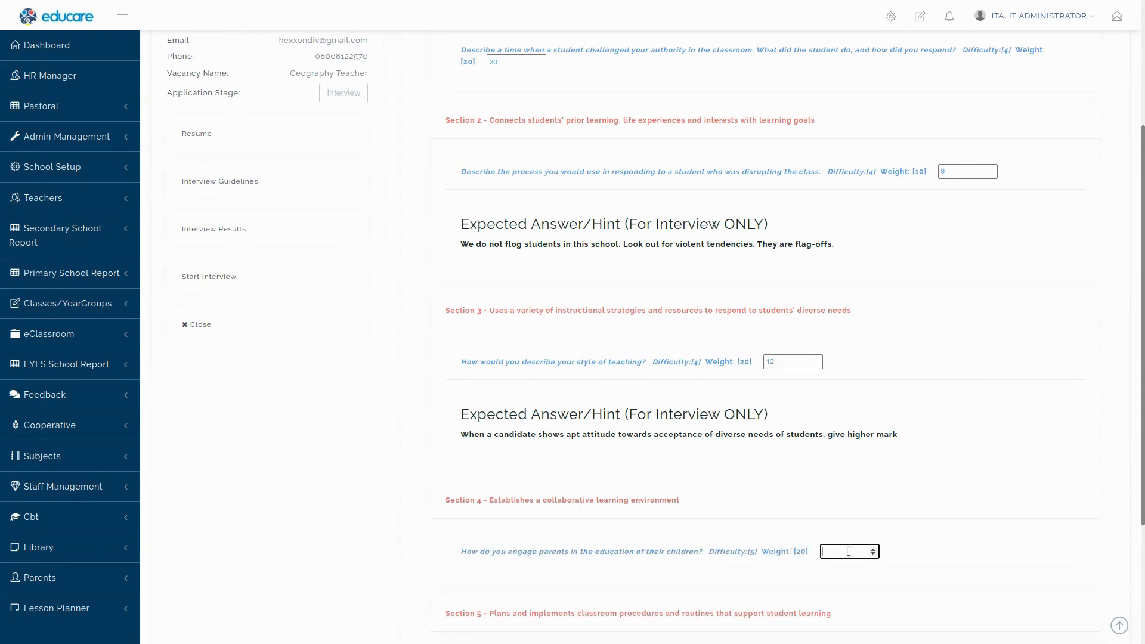
text(13)
scroll(849, 552, down, 4)
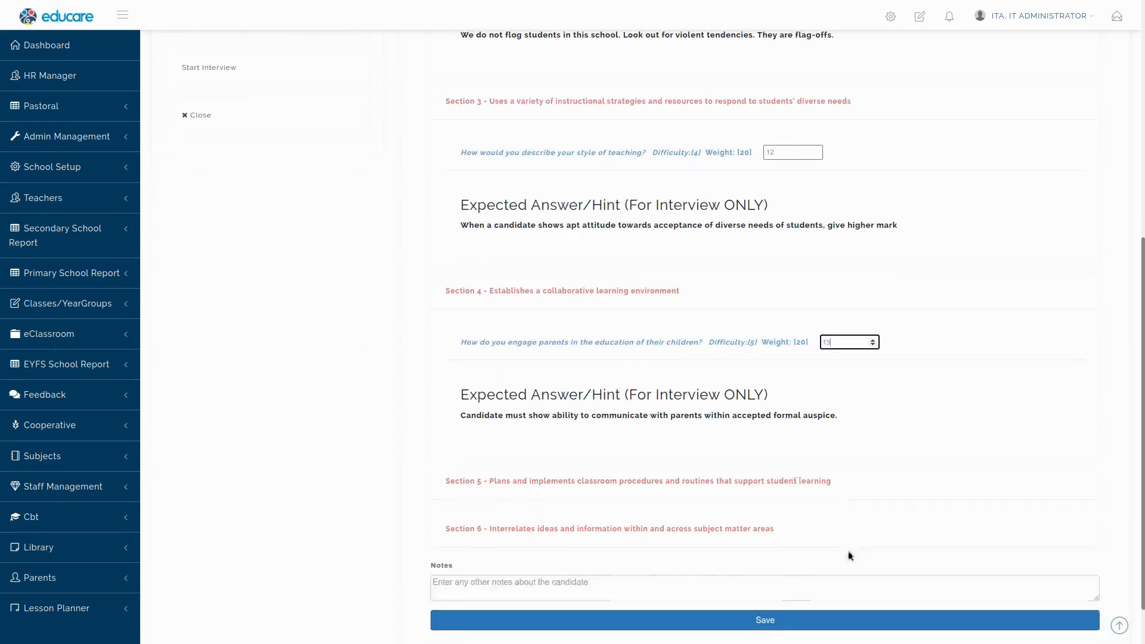
Score the Section 5 questions, giving 9 for helpful courses taken and 5 for classroom rules.
click(653, 482)
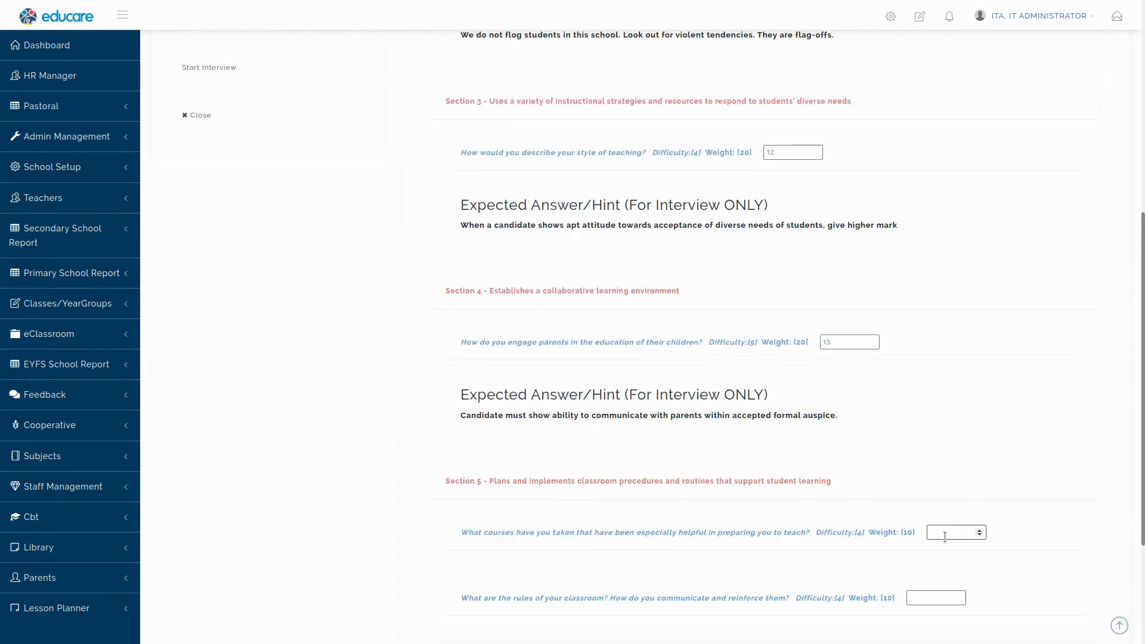
click(944, 538)
text(12)
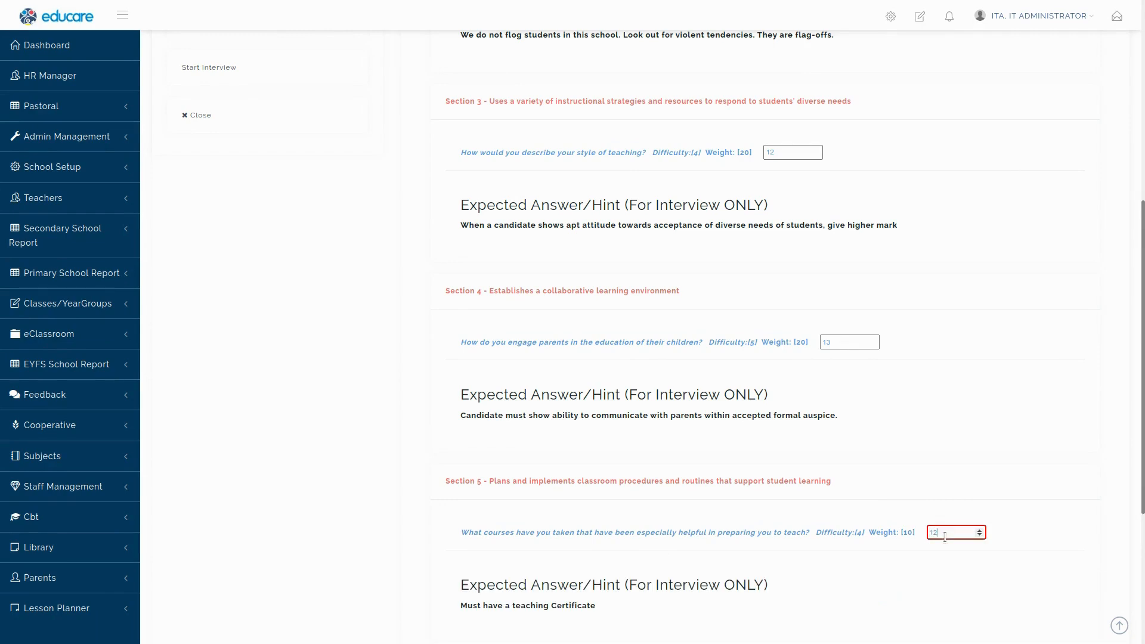
key(BackSpace)
key(BackSpace)
click(1030, 455)
scroll(1030, 455, down, 5)
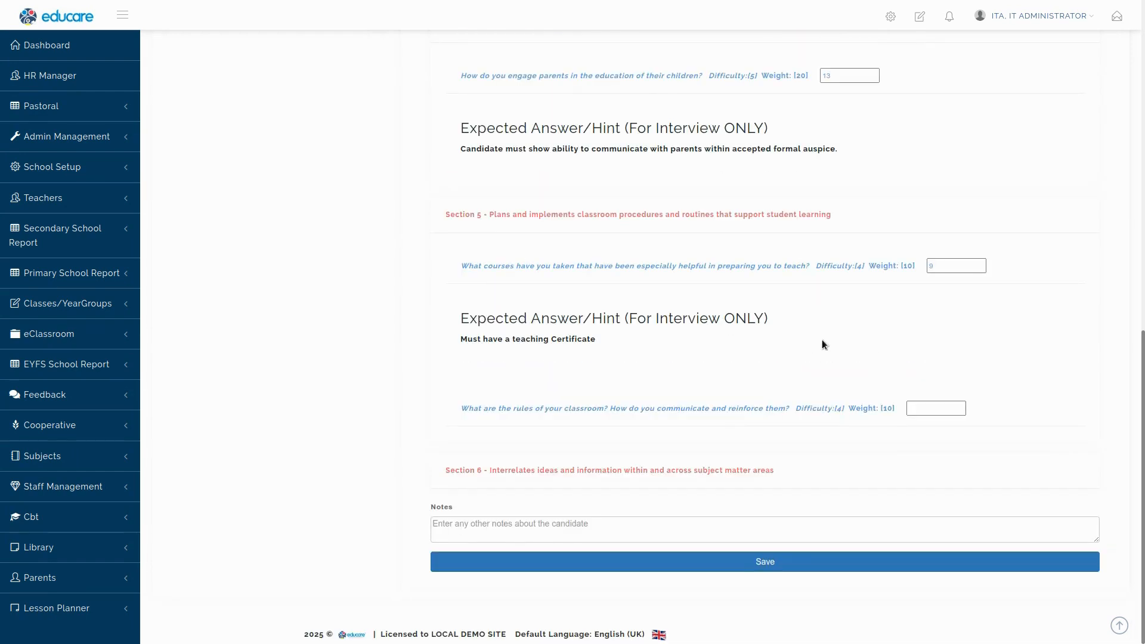
click(917, 408)
text(5)
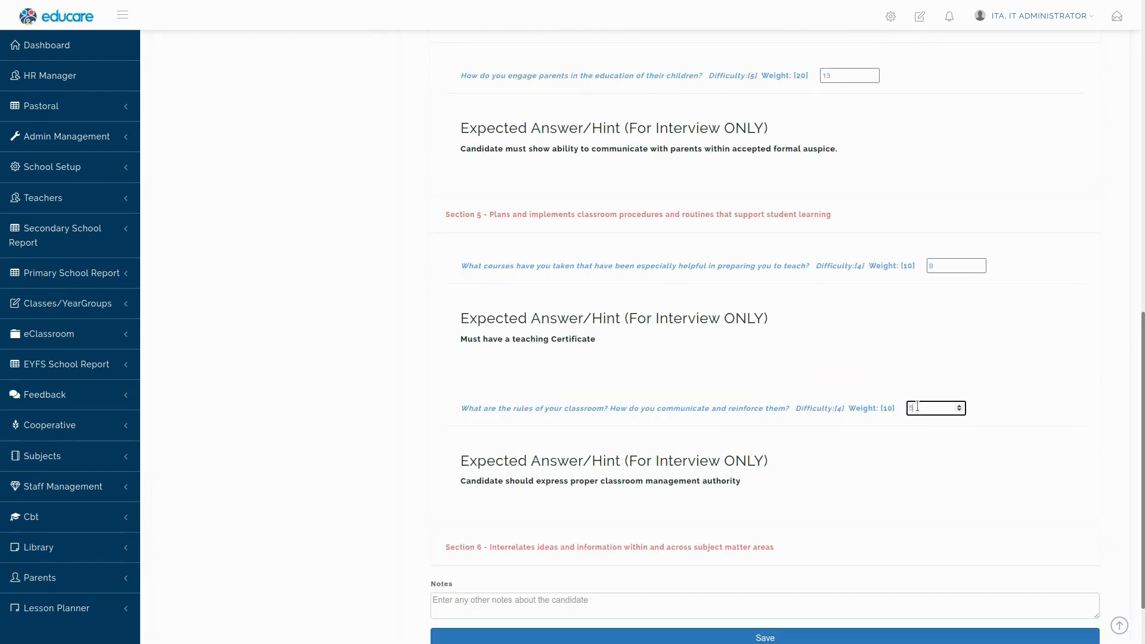
click(844, 482)
Score the Section 6 question "Why do you want to teach?" 10.
scroll(859, 464, down, 2)
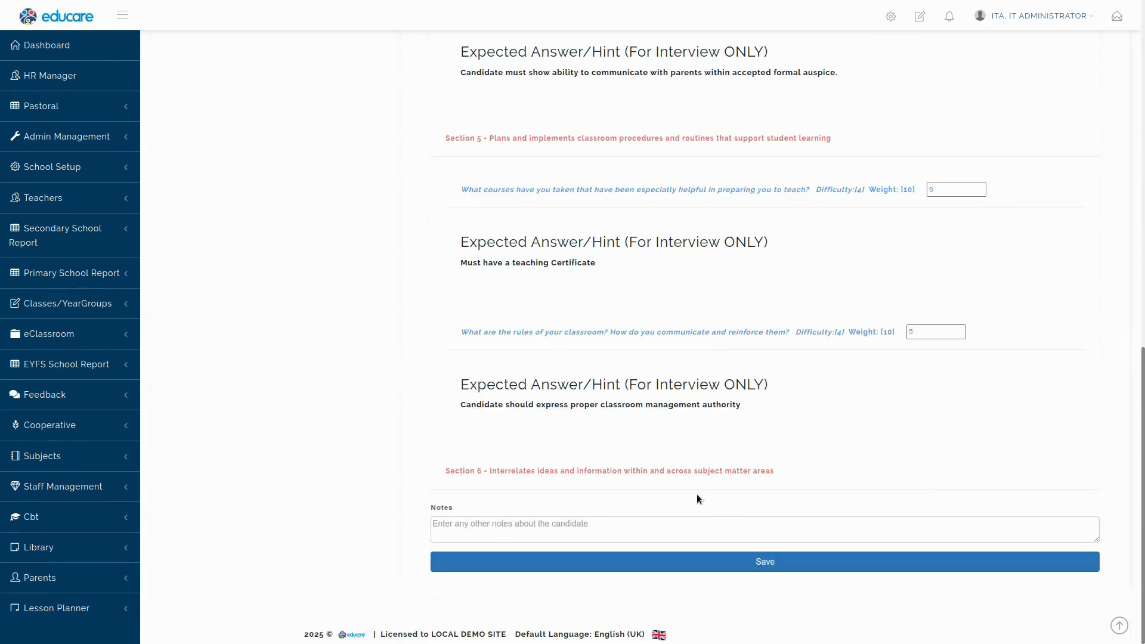
click(696, 475)
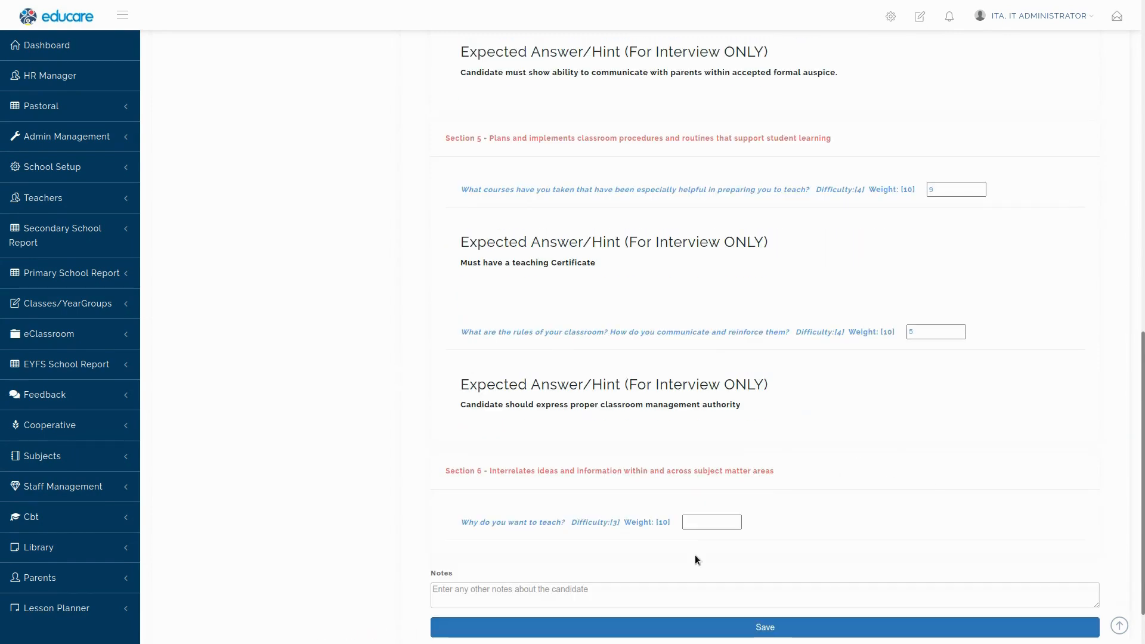
click(696, 522)
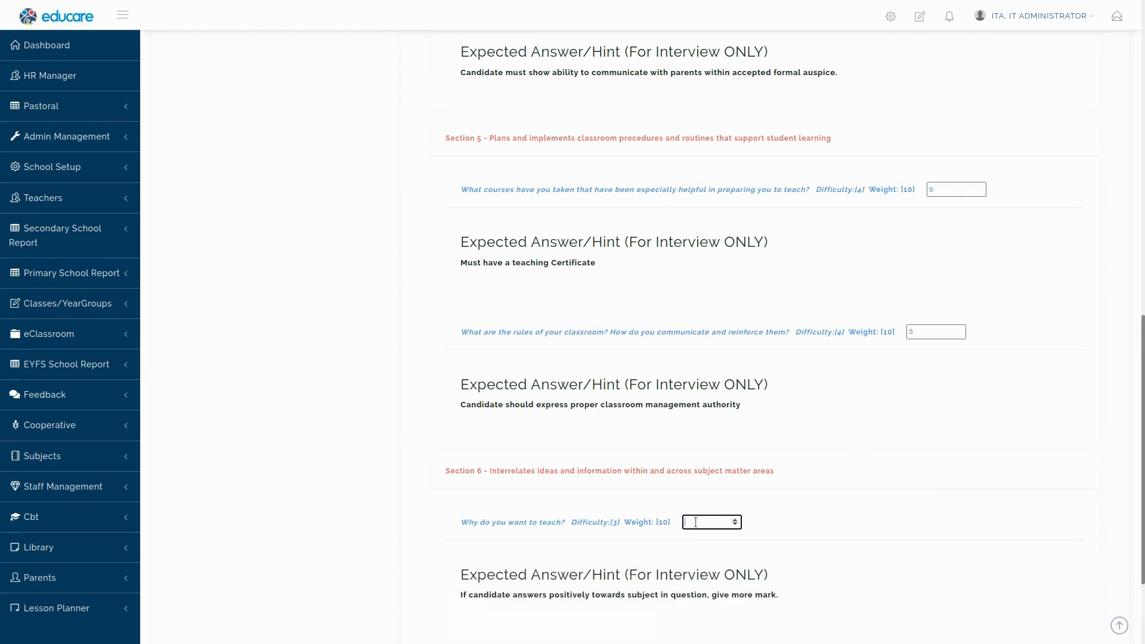
click(882, 488)
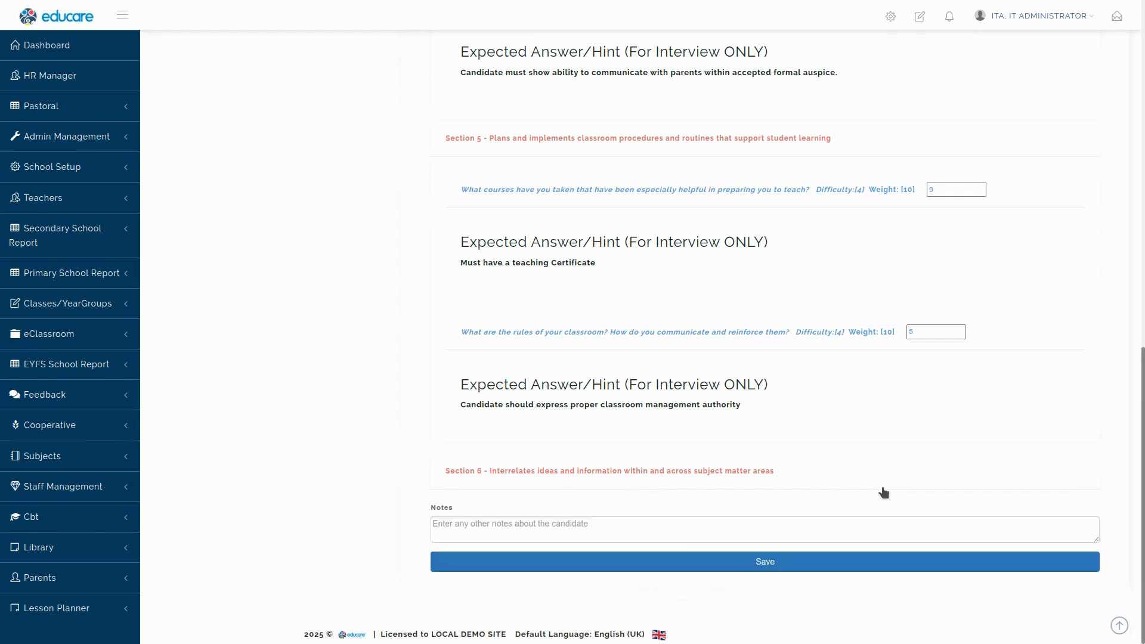
click(744, 475)
Add the note "This is a good fit" about the candidate and save the interview result.
scroll(397, 439, down, 3)
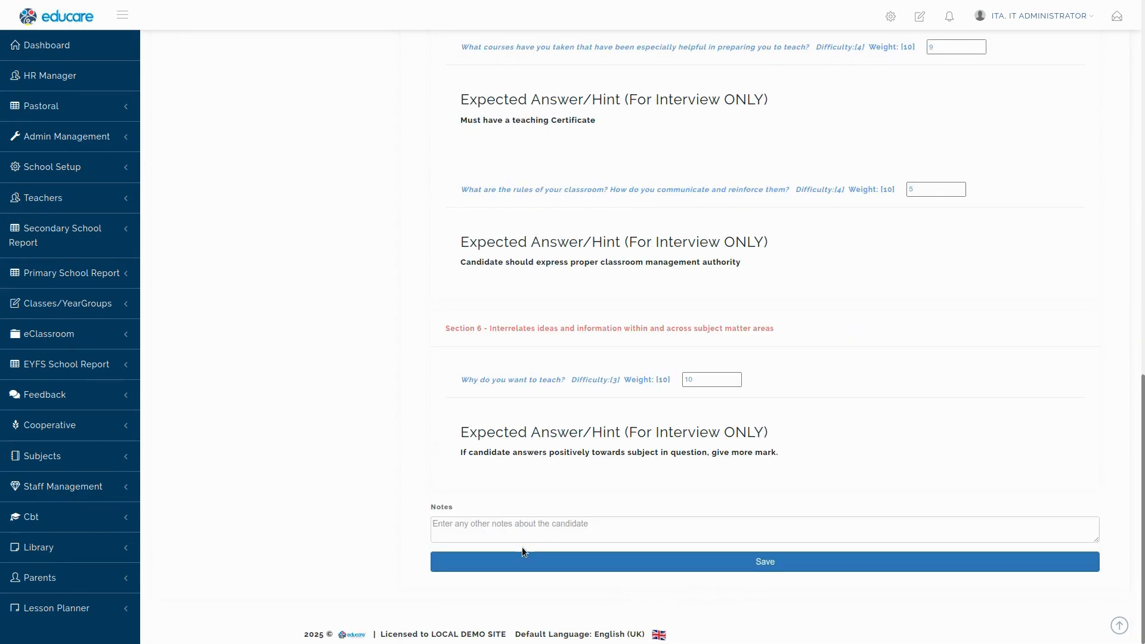
click(529, 526)
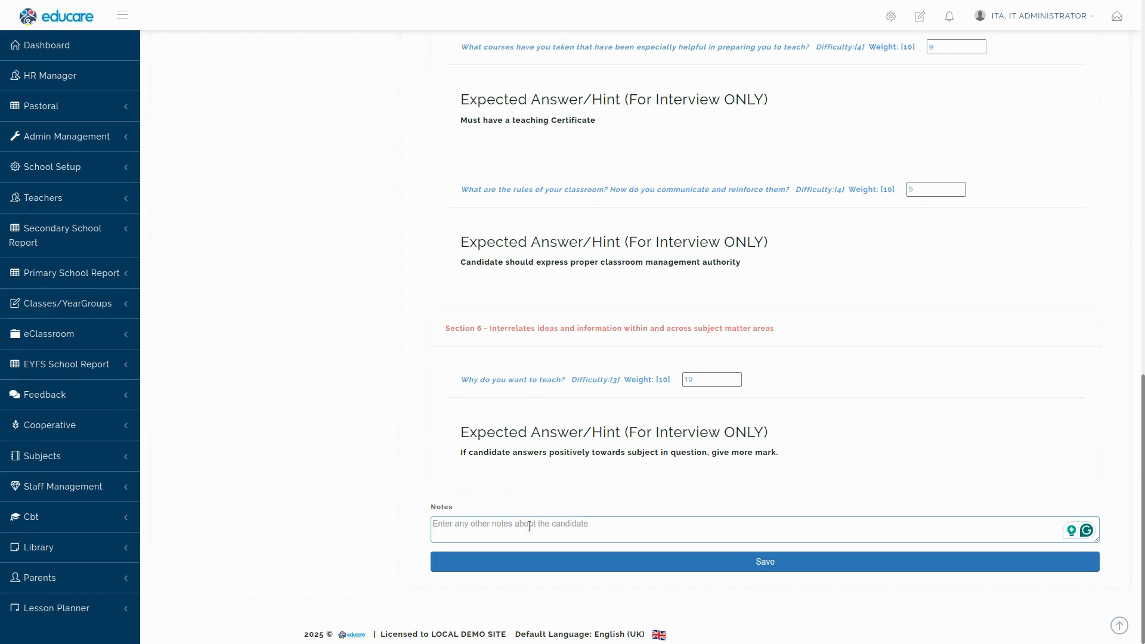
text(This is )
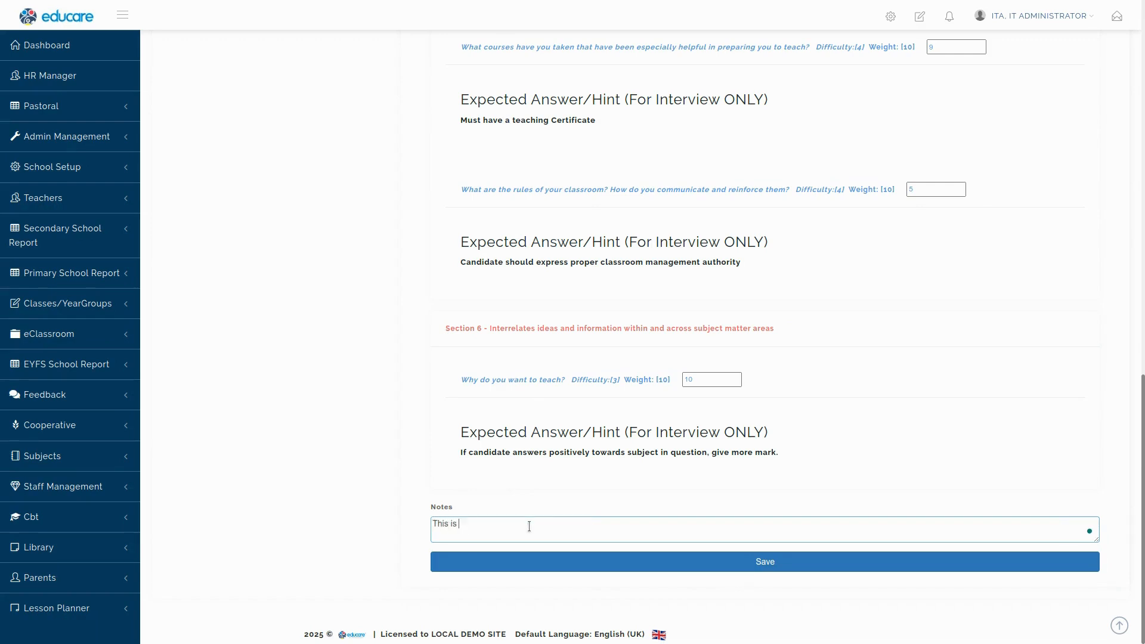
text(a good t)
click(763, 558)
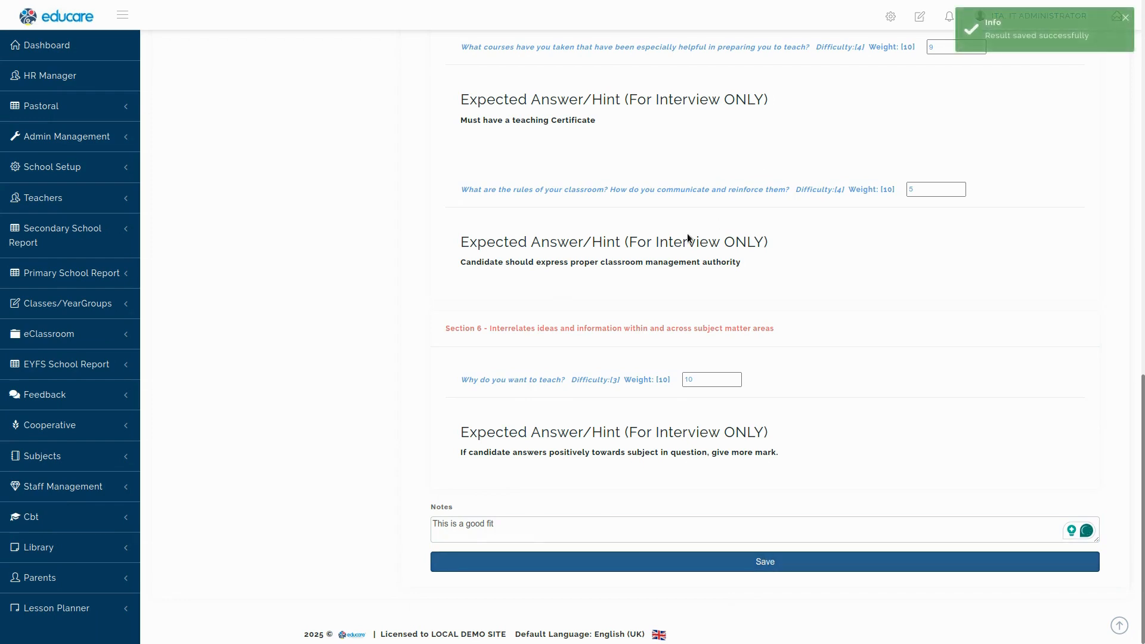
Close the first candidate's interview page and proceed to the second Geography Teacher candidate's interview.
scroll(674, 251, up, 3)
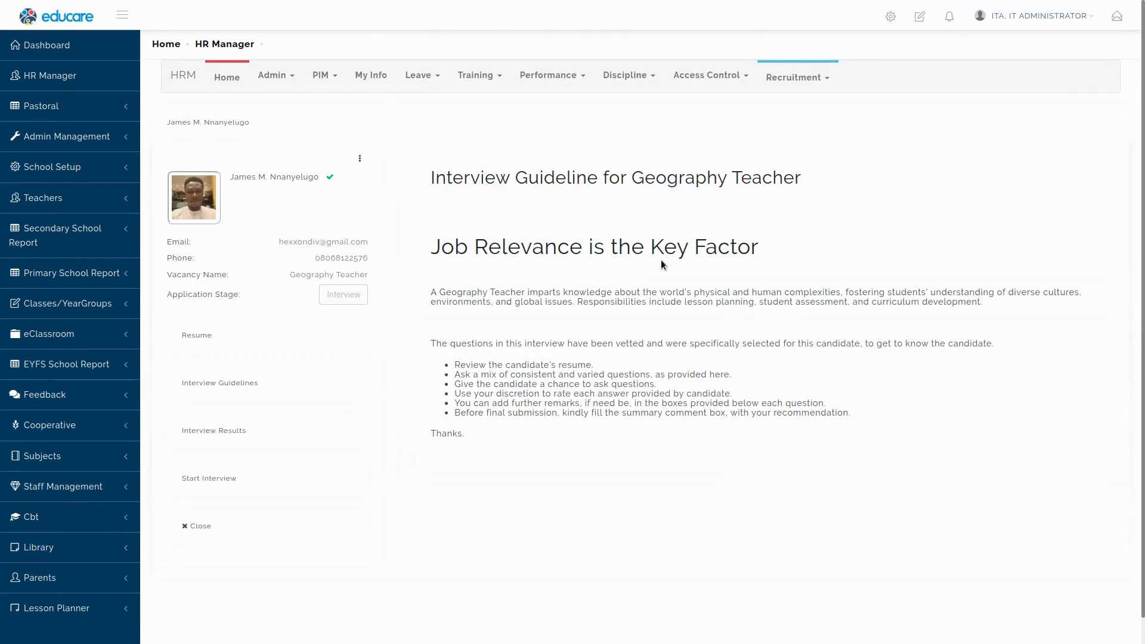
click(199, 527)
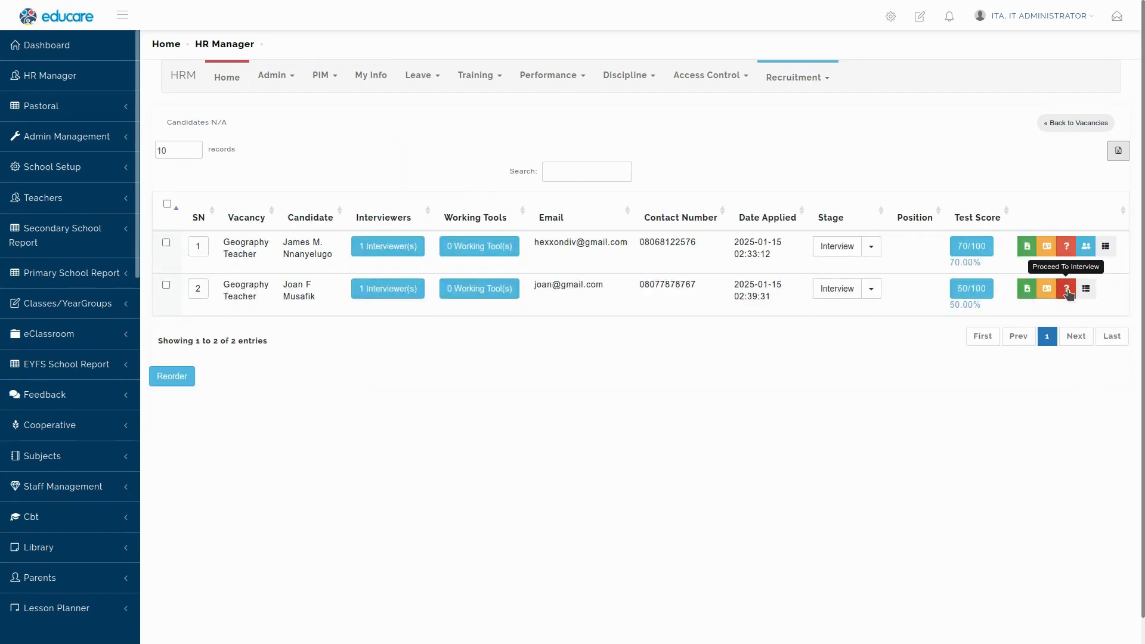
click(1067, 290)
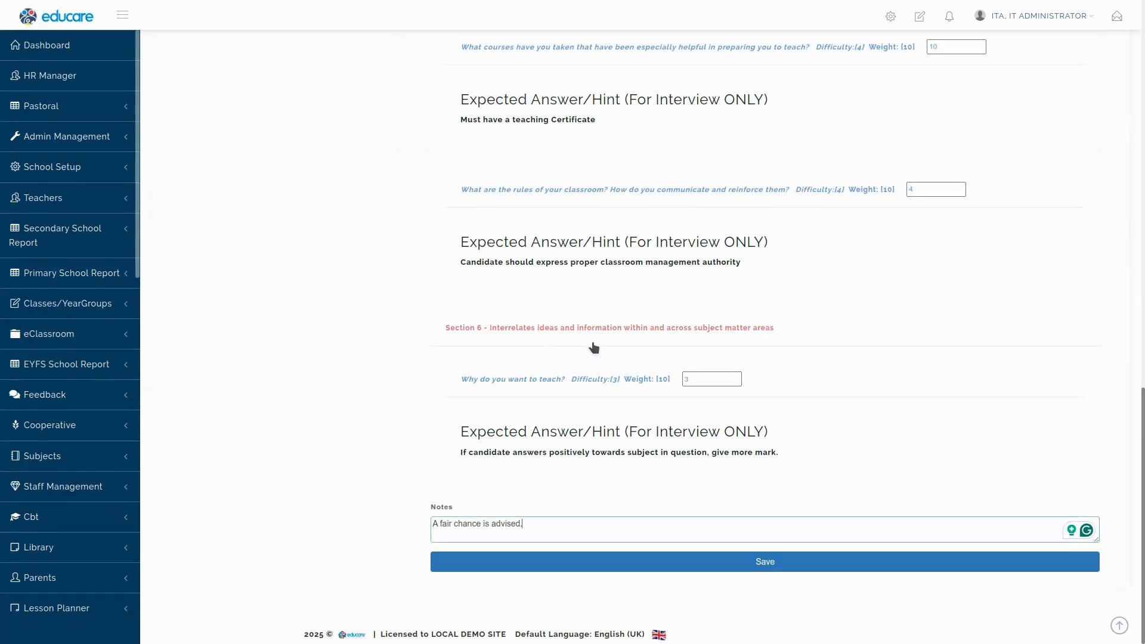
Save the second candidate's interview result with the note "A fair chance is advised." and close the interview.
scroll(594, 347, up, 20)
scroll(593, 347, down, 20)
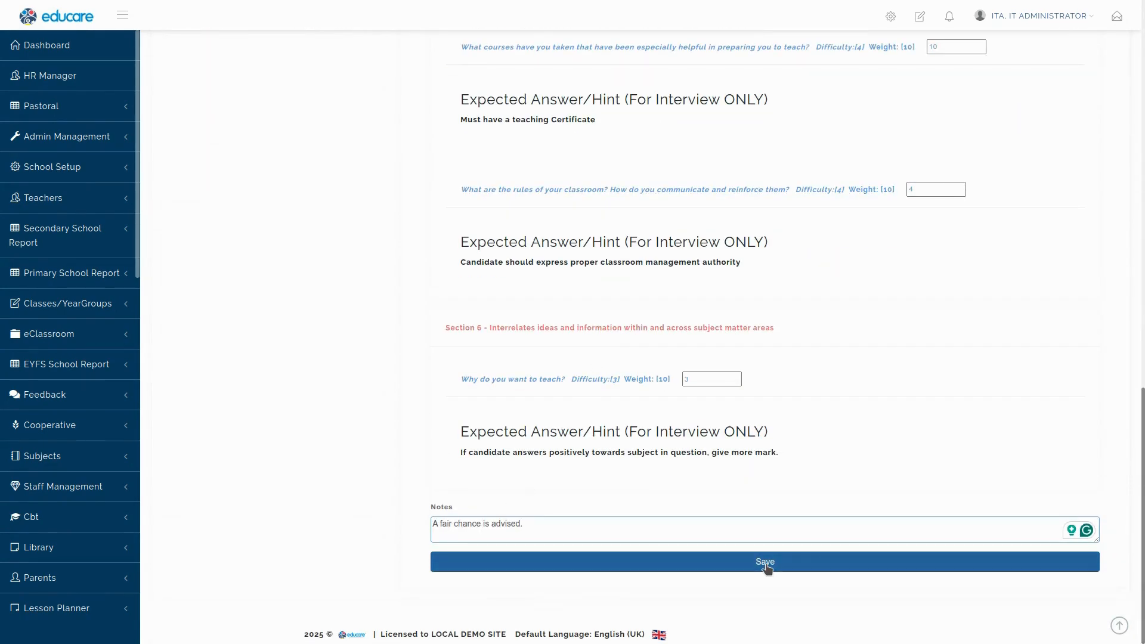
click(766, 564)
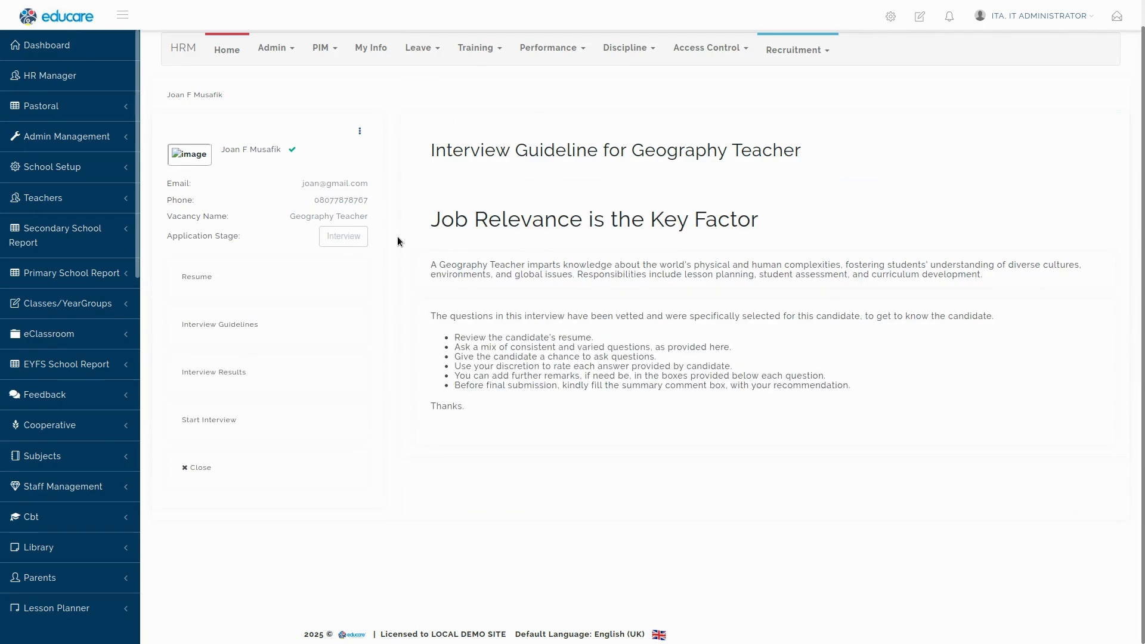
click(192, 469)
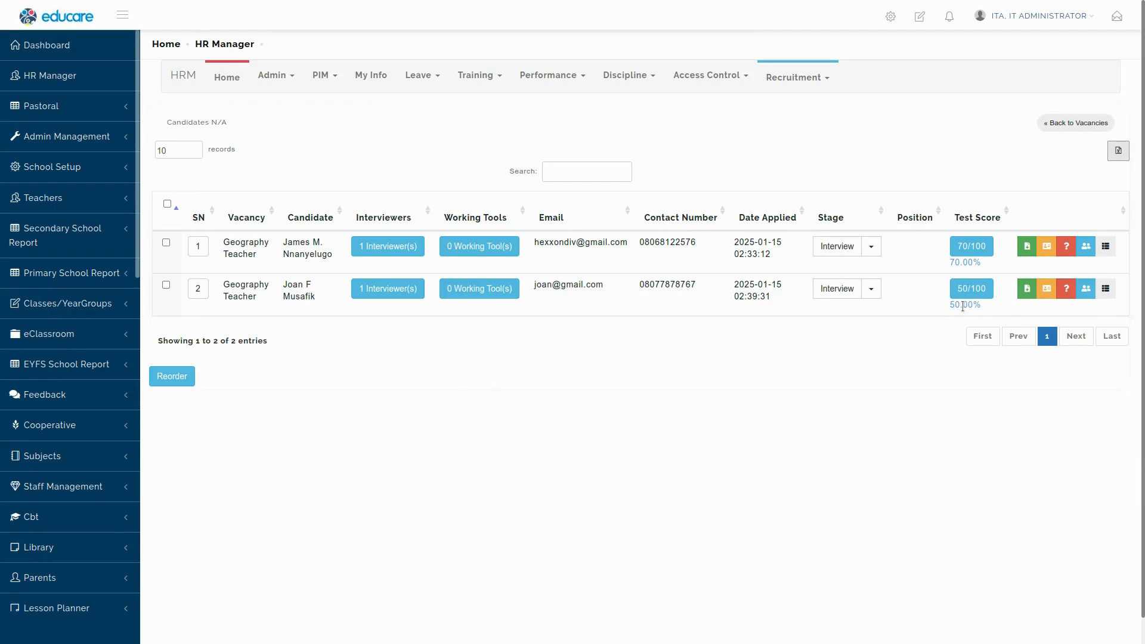
Compare the Geography Teacher candidates' interview scores, examine the first candidate's per-question details, and return to the candidate list.
click(1087, 246)
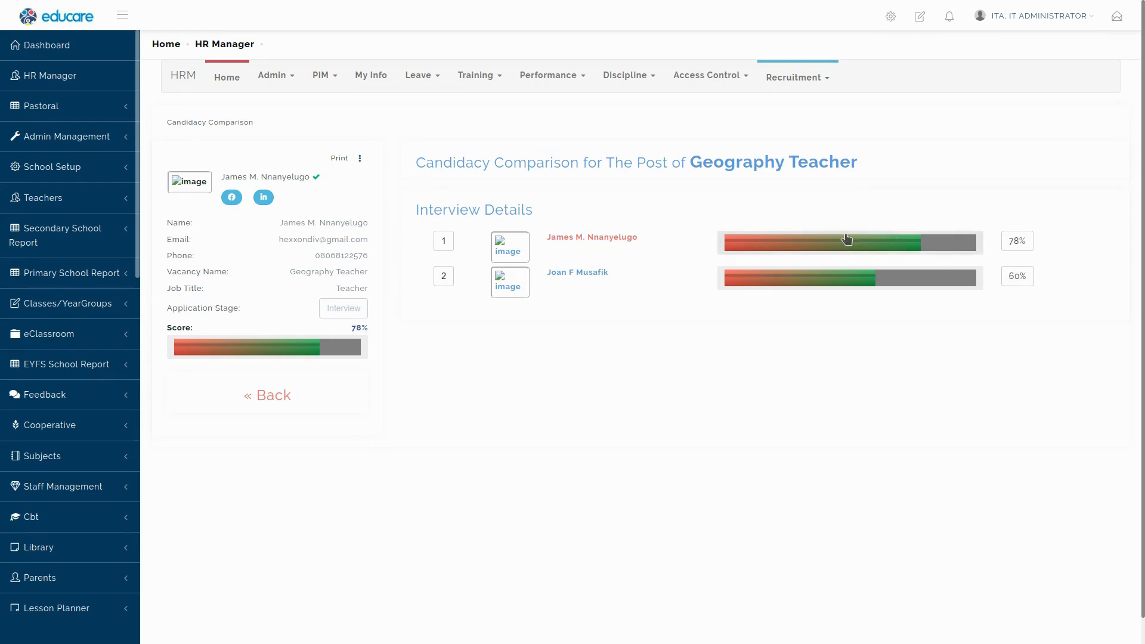
click(755, 243)
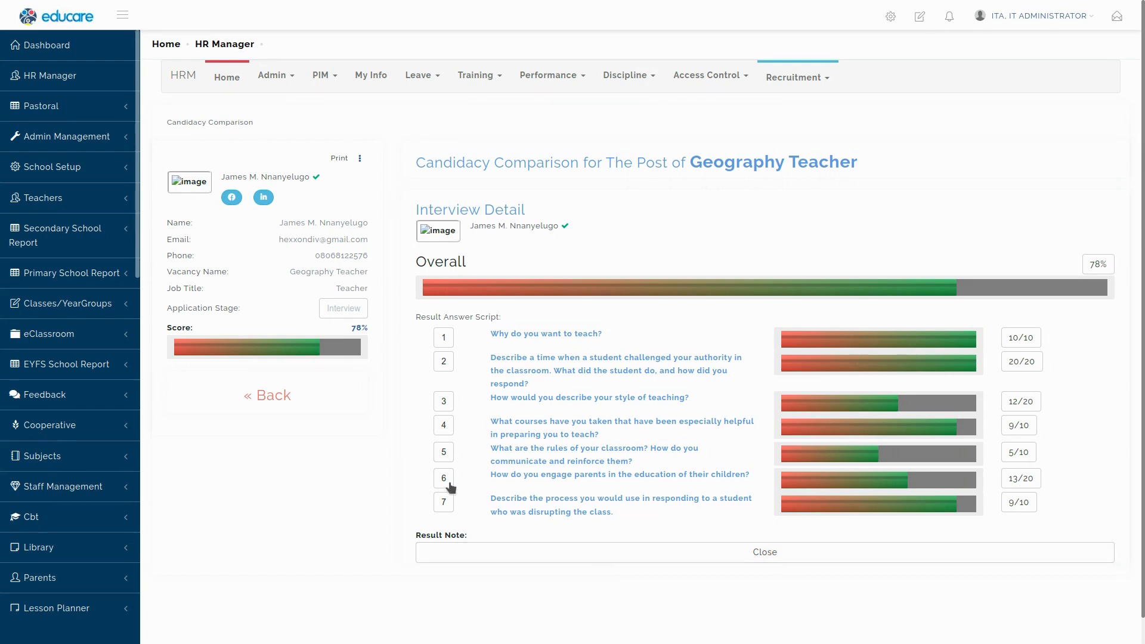
click(259, 401)
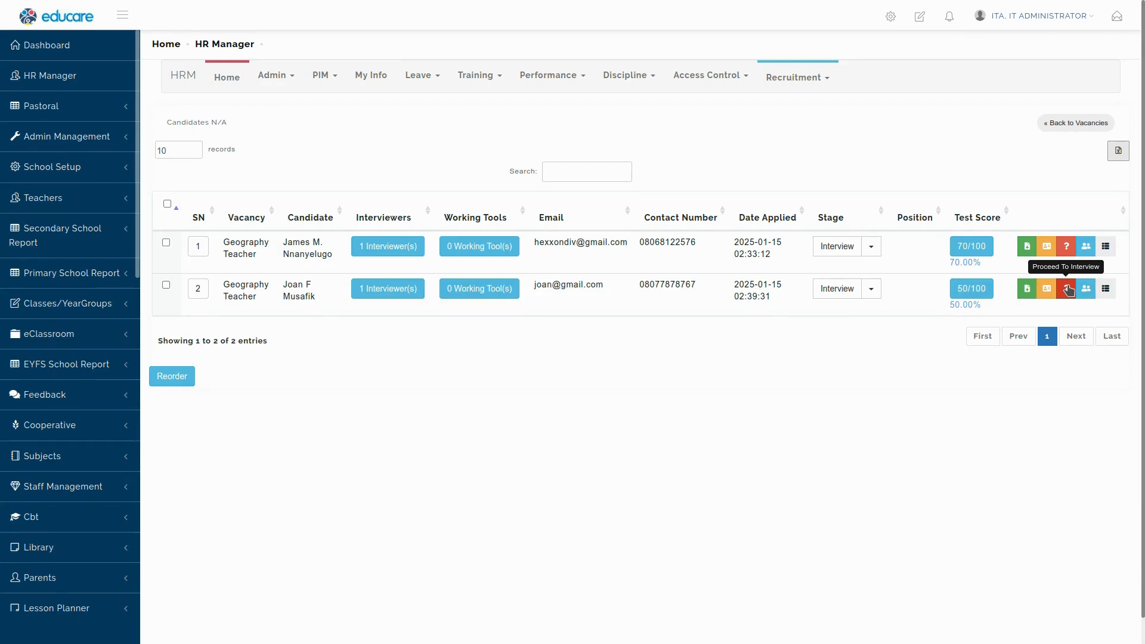
click(871, 290)
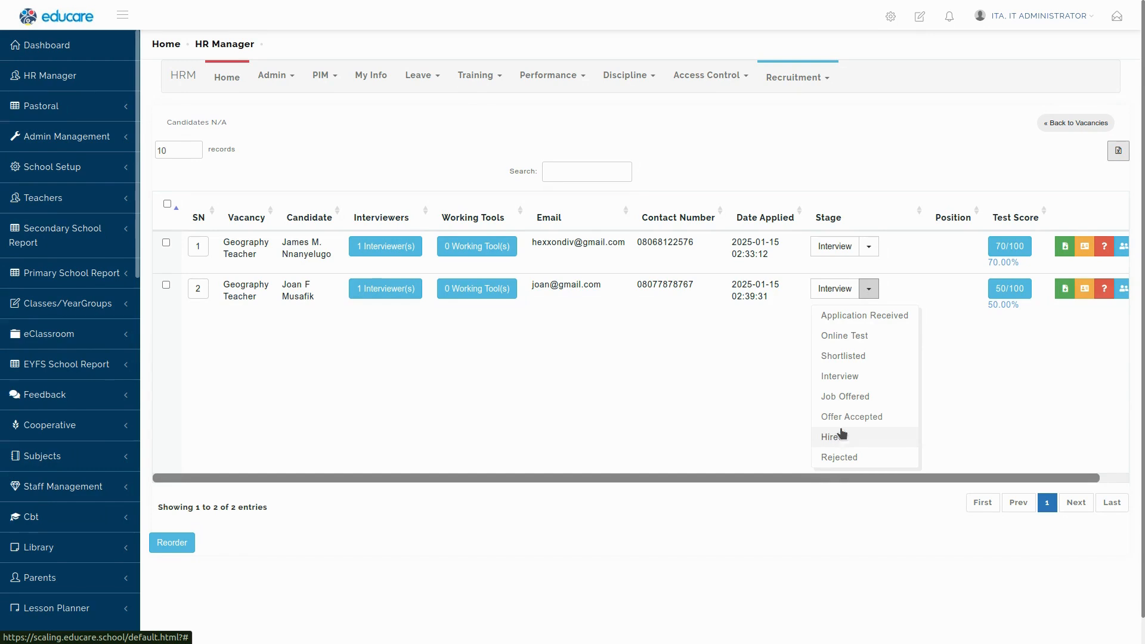
click(765, 370)
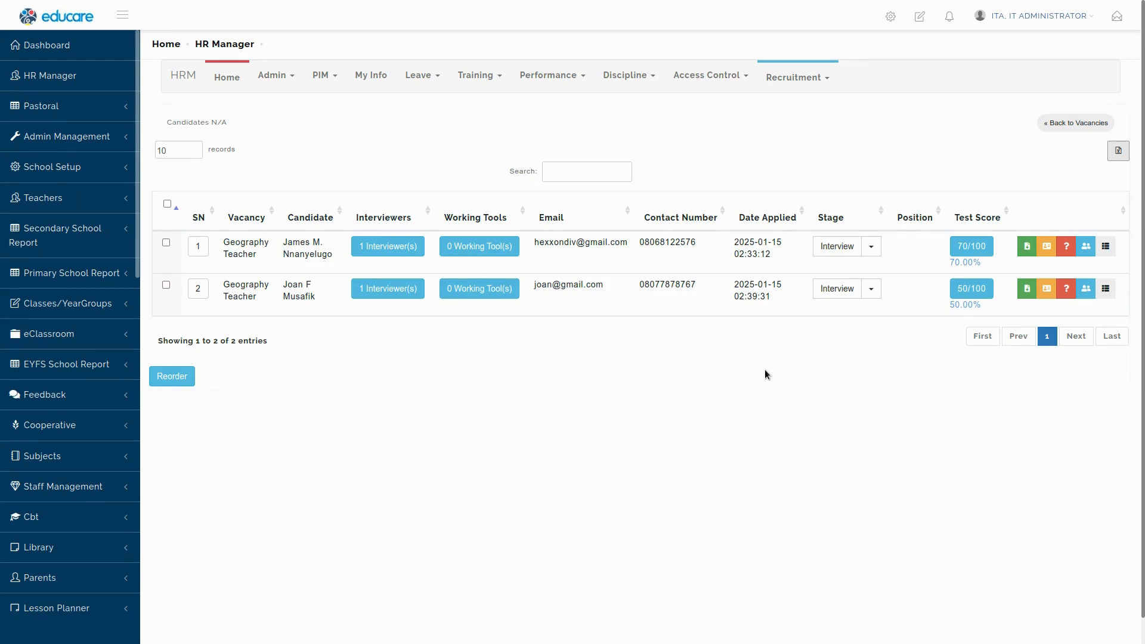
click(872, 246)
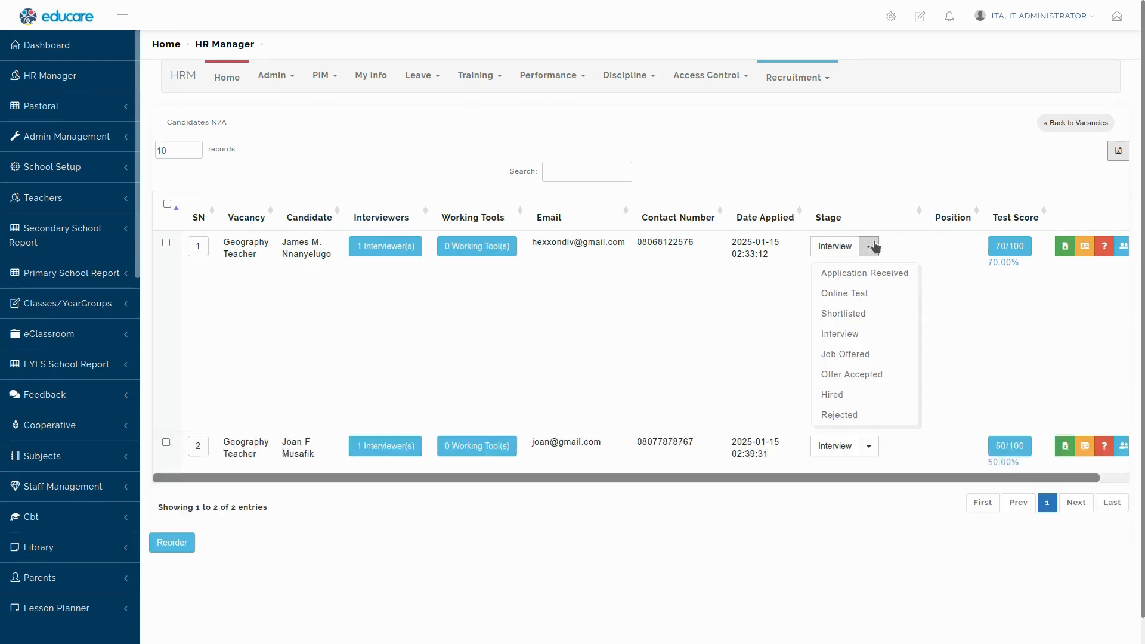
click(852, 356)
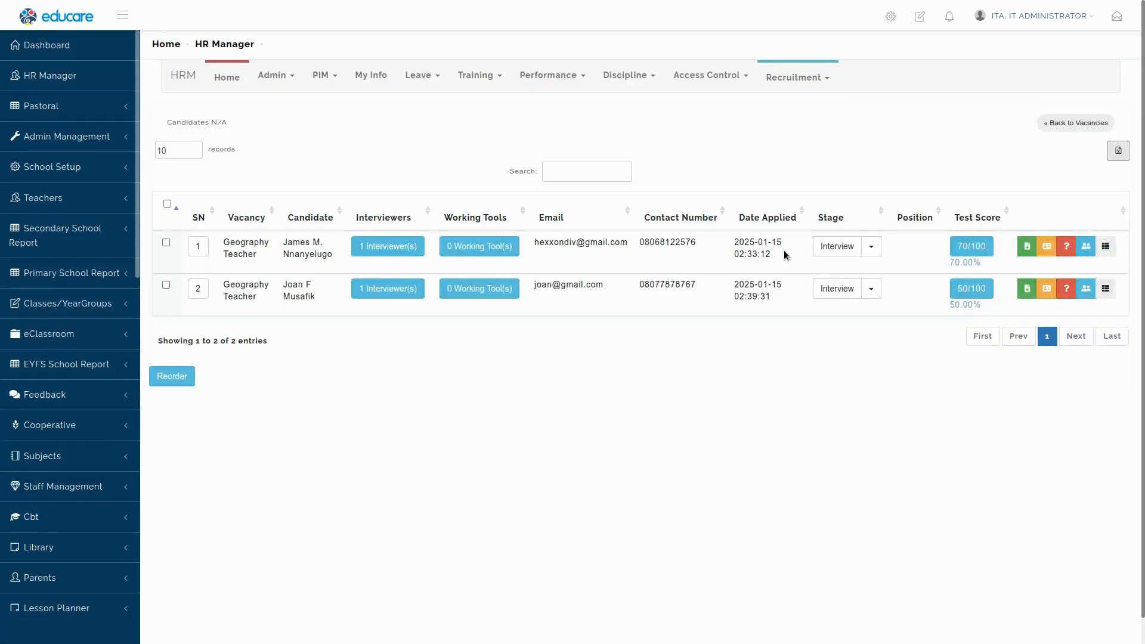
Move the first candidate to the Job Offered stage and load the Job Offer Template into the offer mail.
click(871, 246)
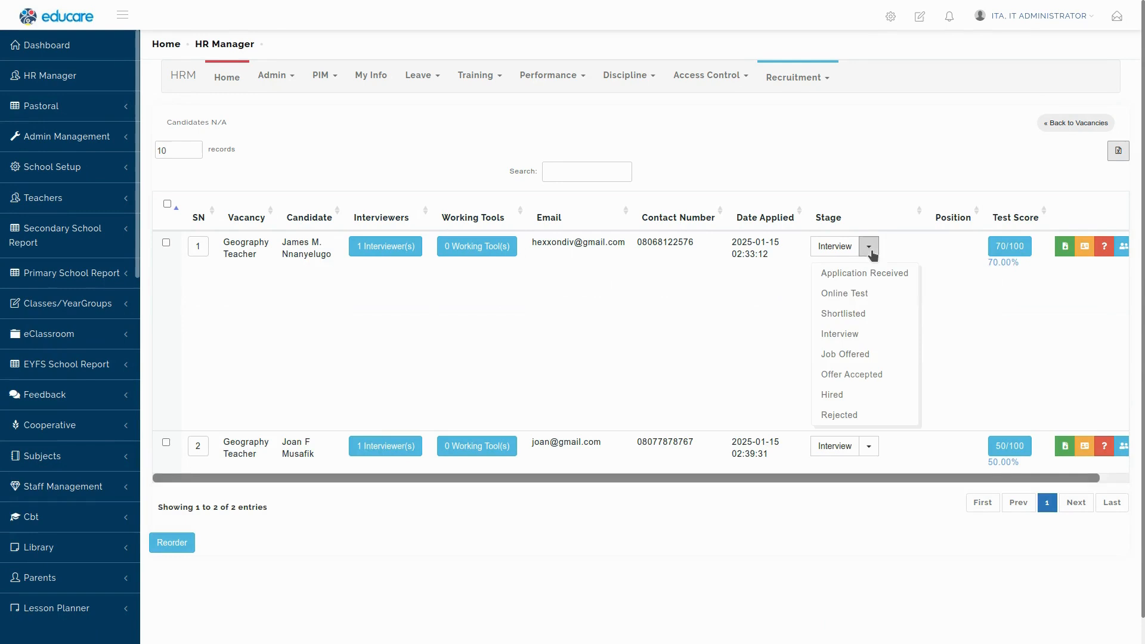
click(845, 354)
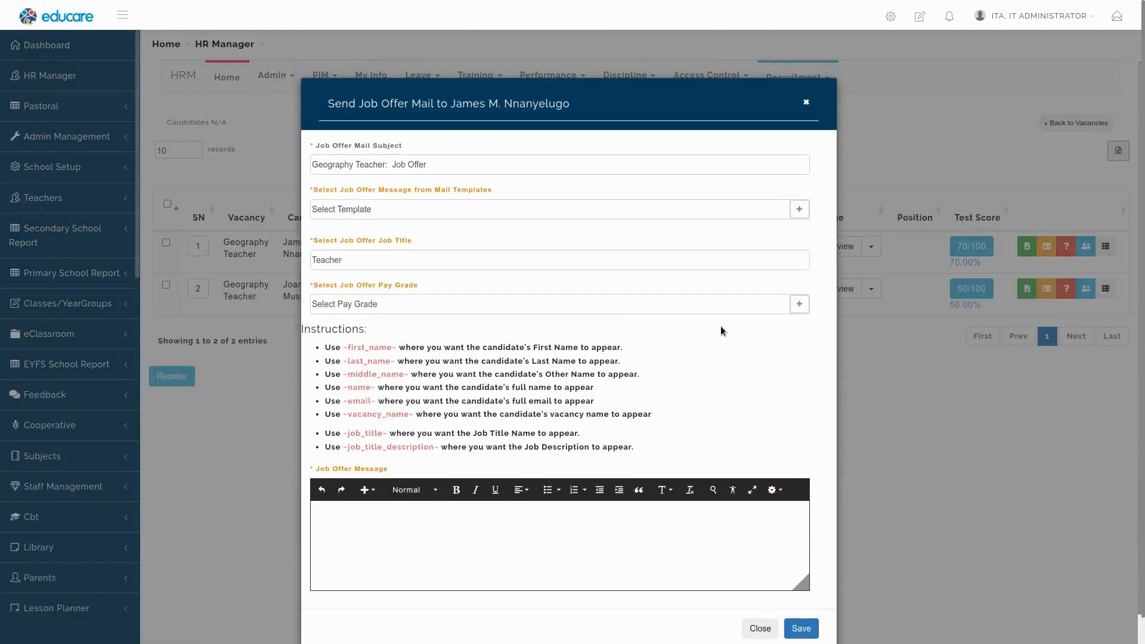
click(416, 205)
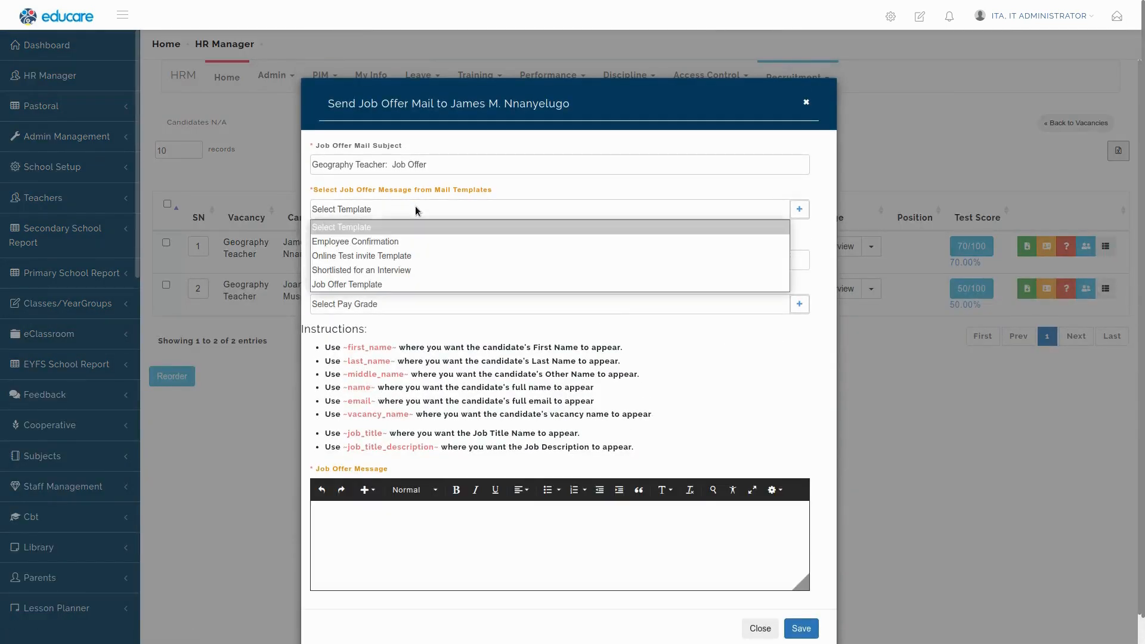
click(384, 285)
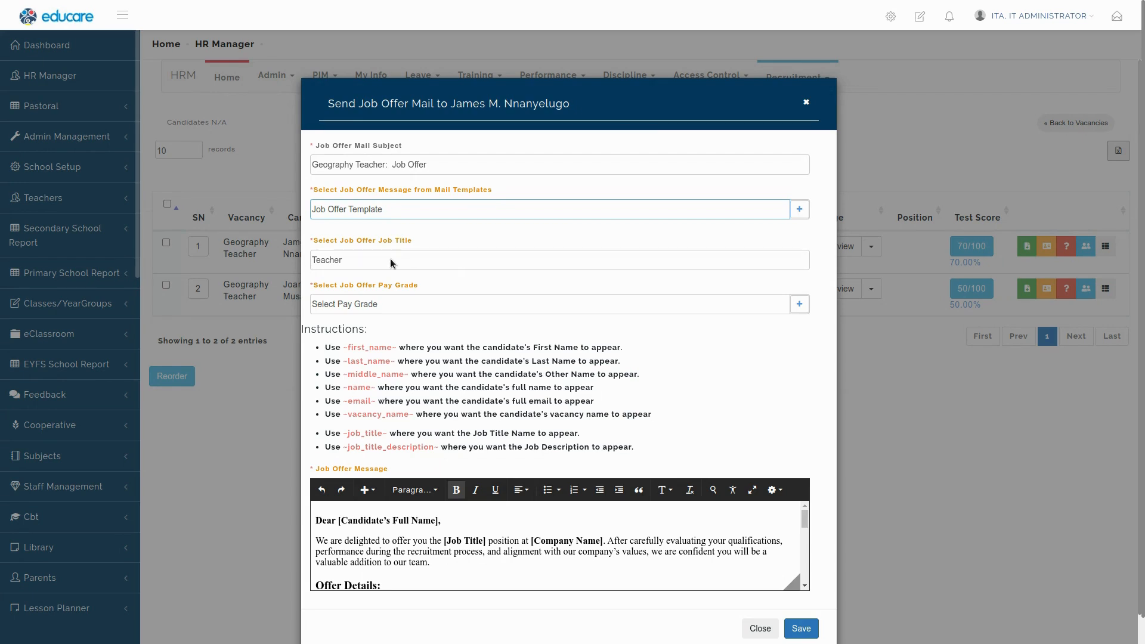
Set the job offer pay grade to LEVEL 1 (Trainee, Driver 1, Support 1).
click(404, 306)
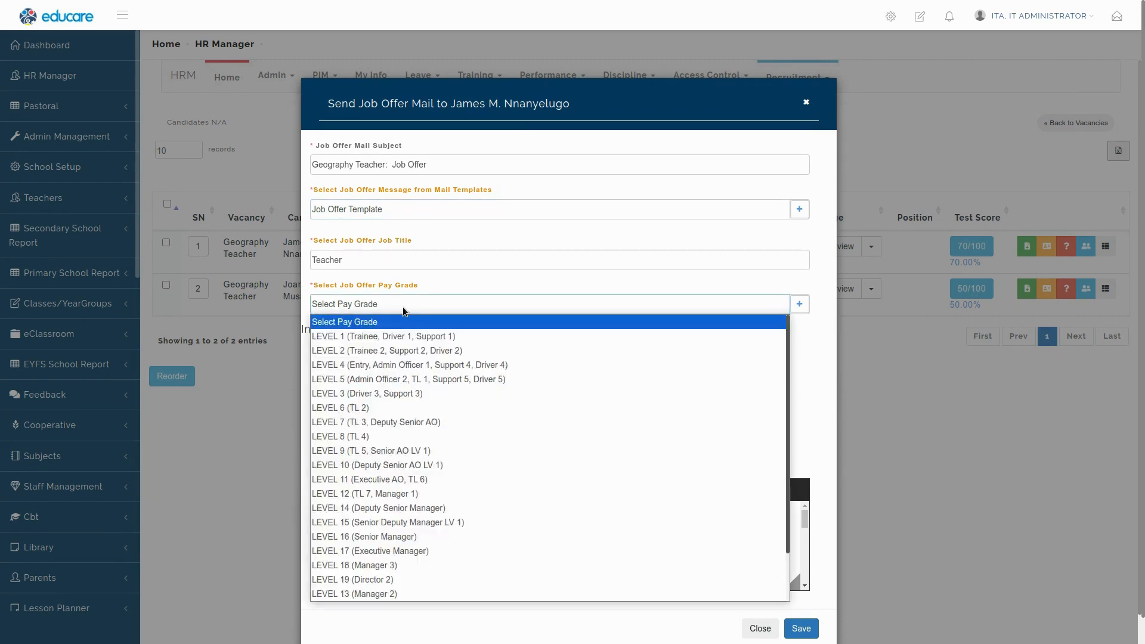
click(386, 337)
scroll(387, 340, down, 3)
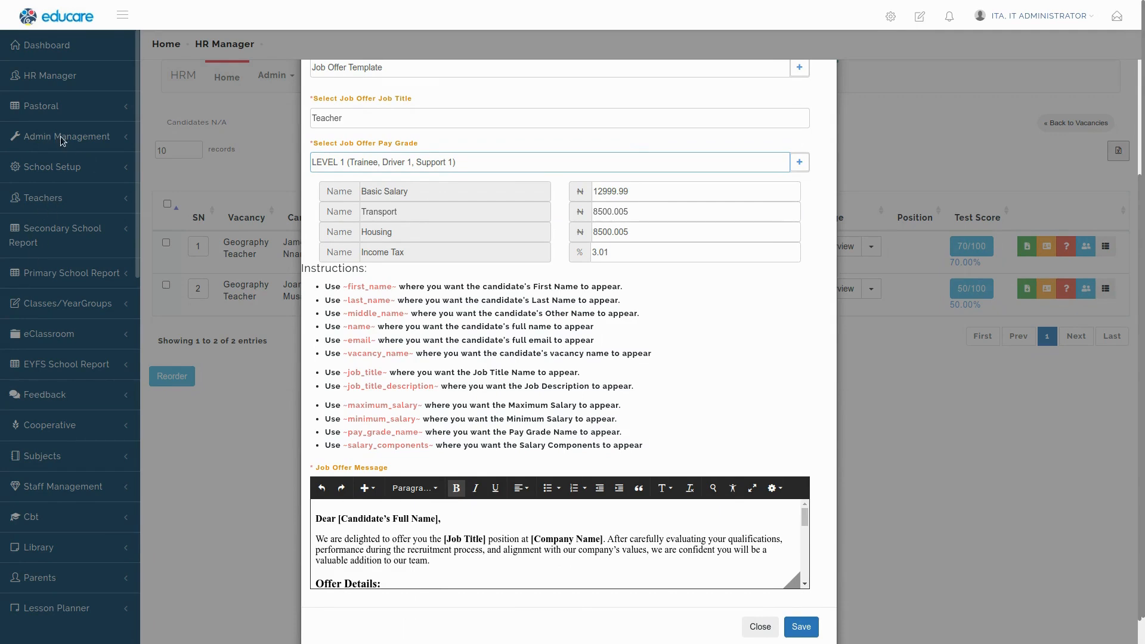
scroll(637, 309, down, 1)
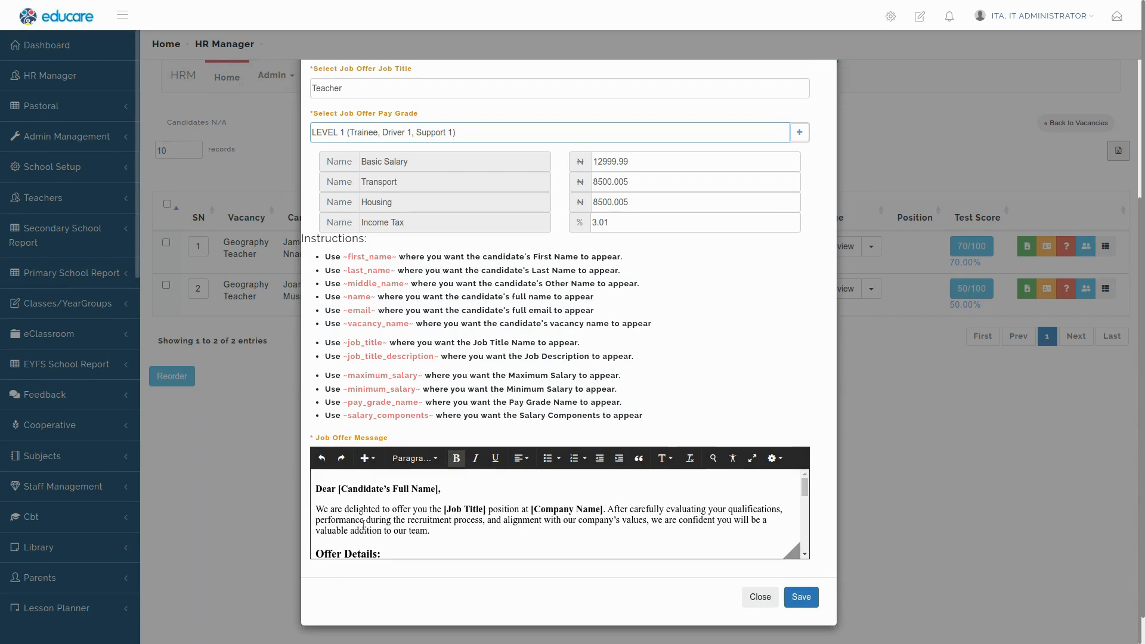
Replace the [Candidate's Full Name] placeholder in the job offer greeting with ~name~.
click(337, 488)
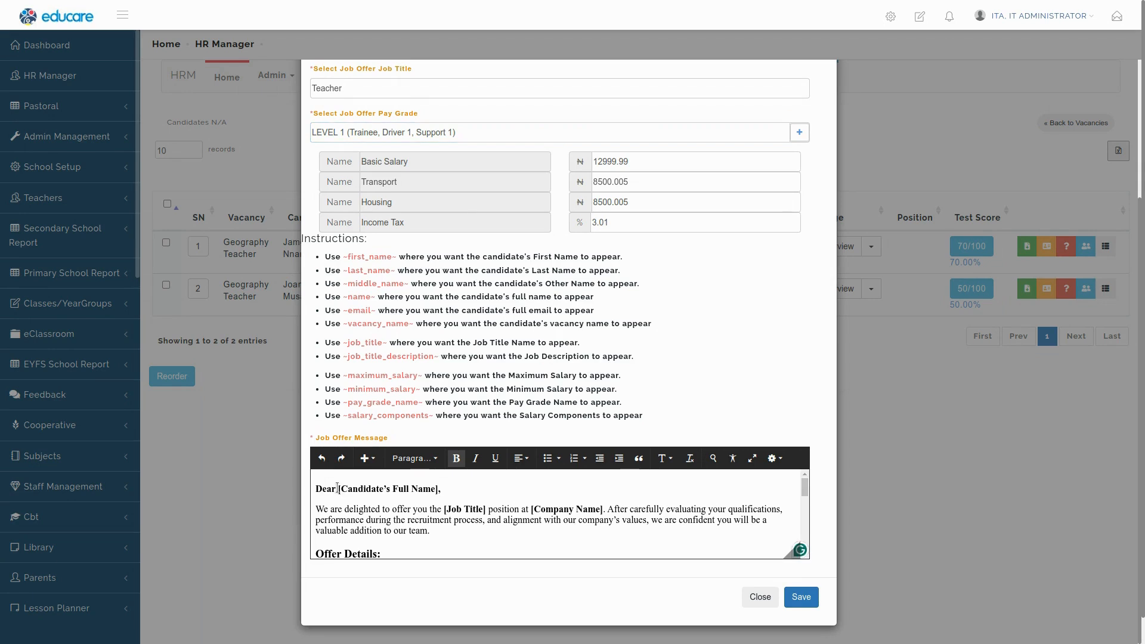
key(shift+Right)
key(shift+Right)
key(shift+Right)
key(shift+Right)
key(shift+Right)
key(shift+Right)
key(shift+Right)
key(shift+Right)
key(shift+Right)
key(shift+Right)
key(shift+Right)
key(shift+Right)
key(shift+Right)
key(shift+Right)
key(shift+Right)
key(shift+Right)
key(shift+Right)
key(shift+Right)
key(shift+Right)
key(shift+Right)
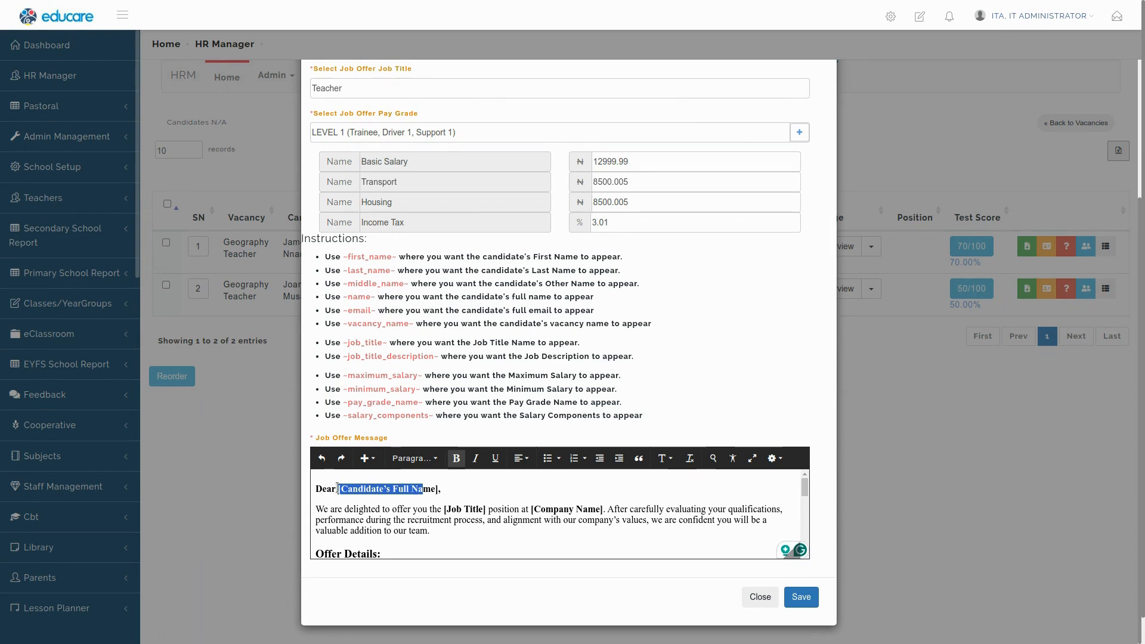
key(shift+Left)
text(~n)
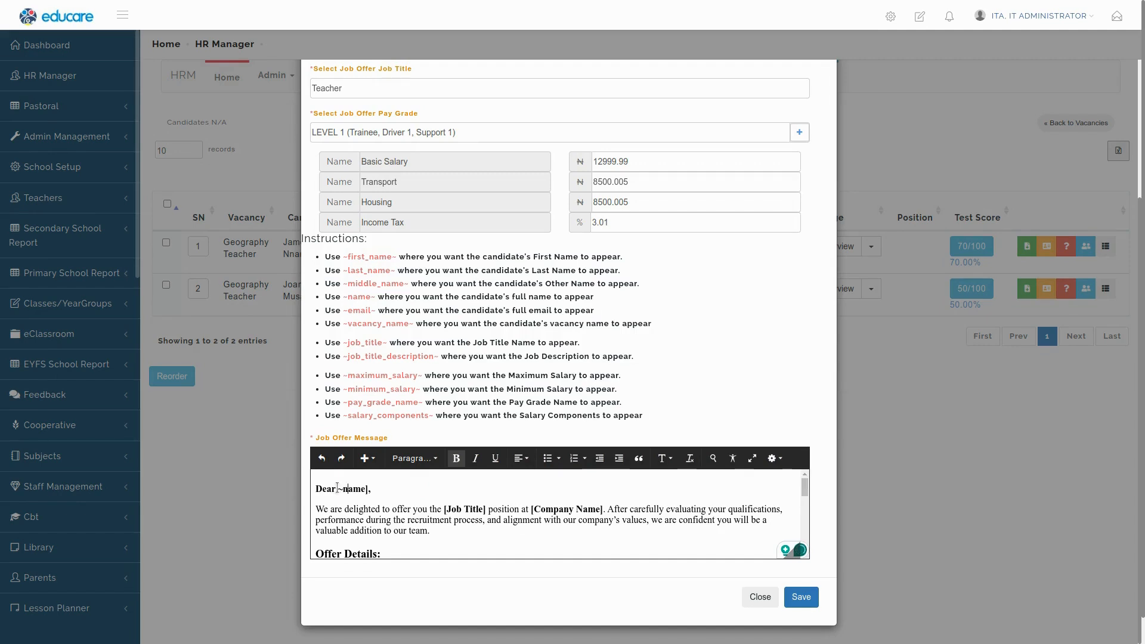
key(shift+Right)
text(~)
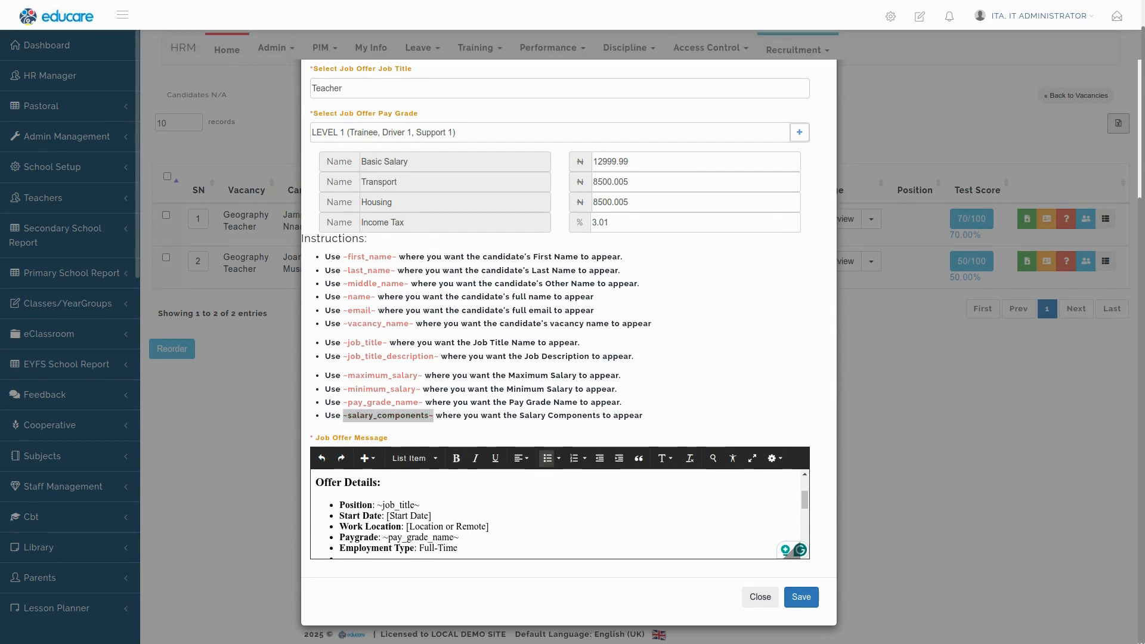
Review the edited job offer message through to its closing and save it to send the offer.
scroll(390, 514, up, 2)
scroll(389, 514, down, 1)
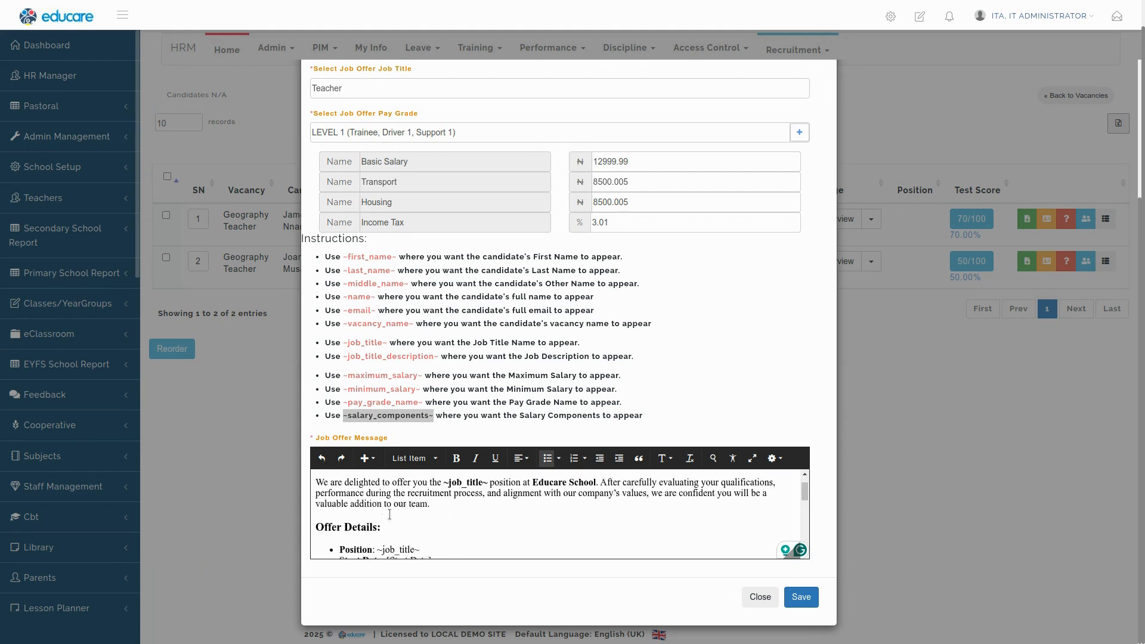
scroll(390, 514, down, 8)
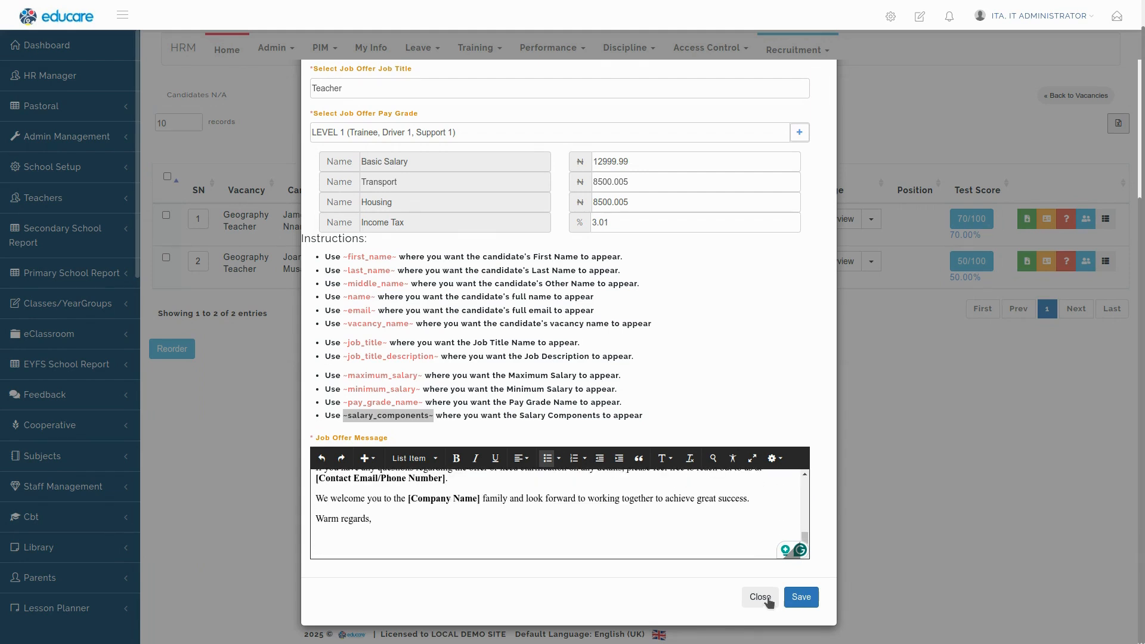
click(801, 597)
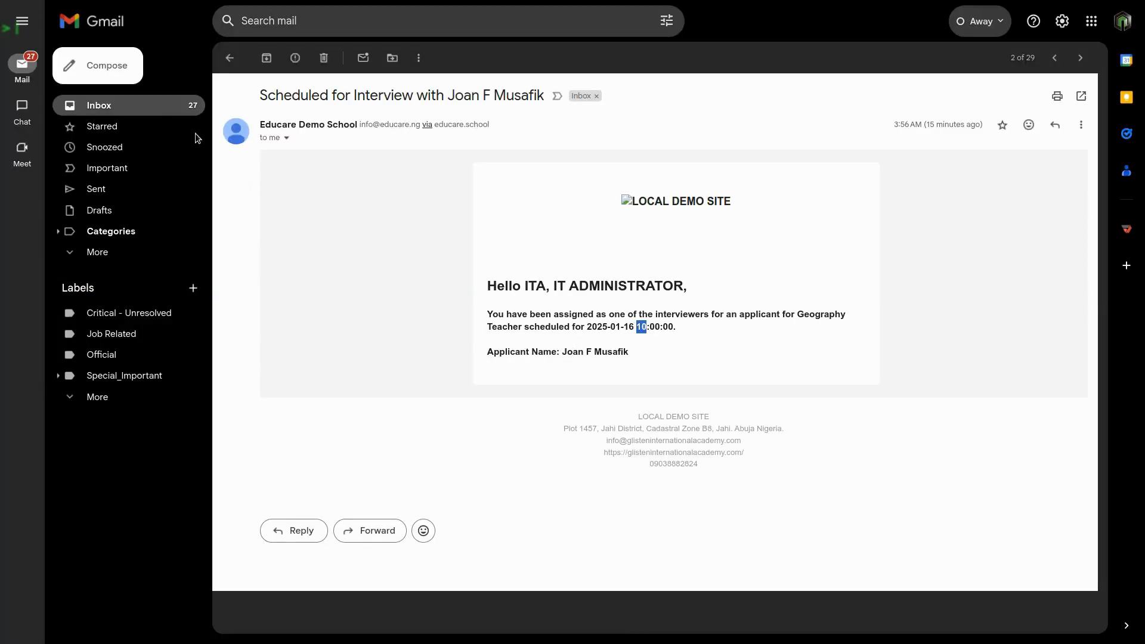
In the Gmail inbox, open the "Geography Teacher: Job Offer" mail and examine its greeting, position, pay grade and benefits.
click(155, 106)
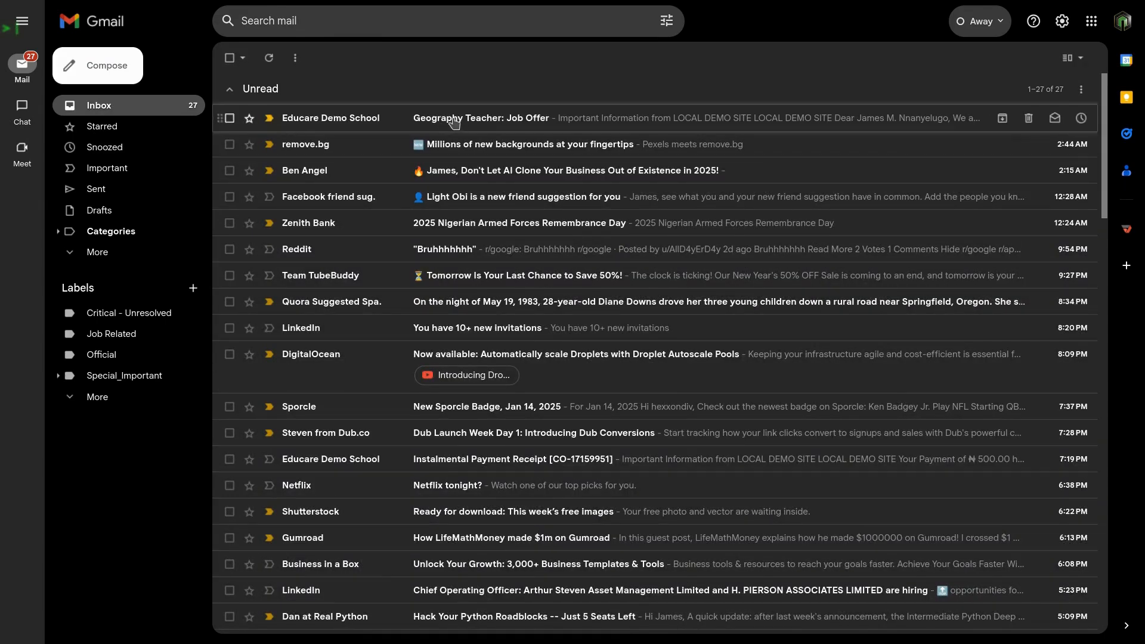
click(484, 121)
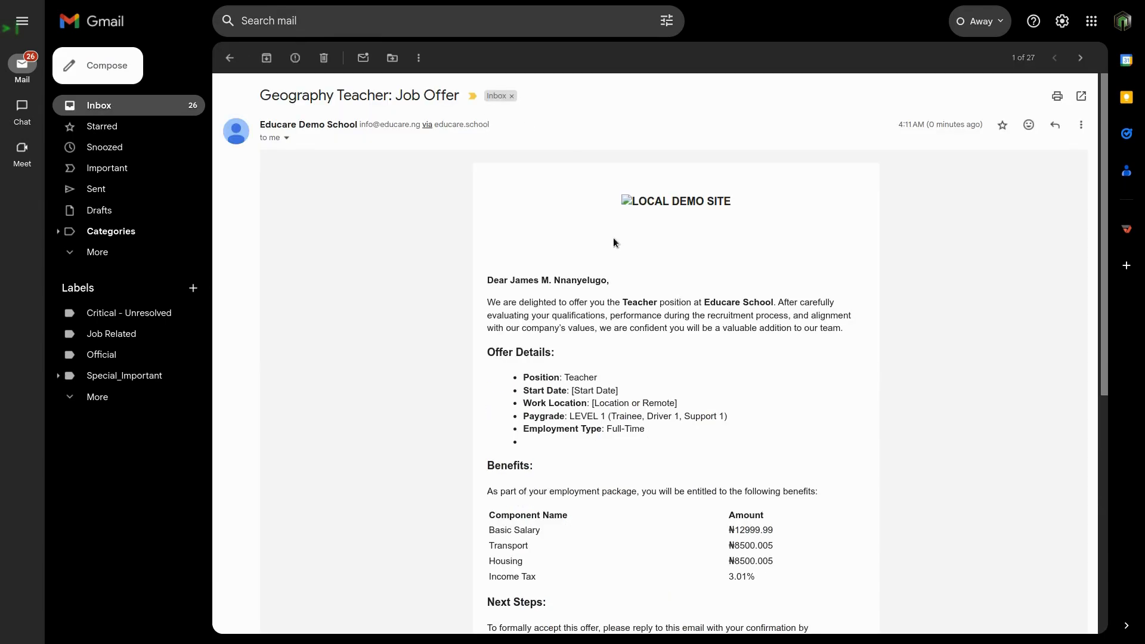
triple_click(505, 277)
click(504, 277)
triple_click(655, 308)
scroll(656, 309, down, 5)
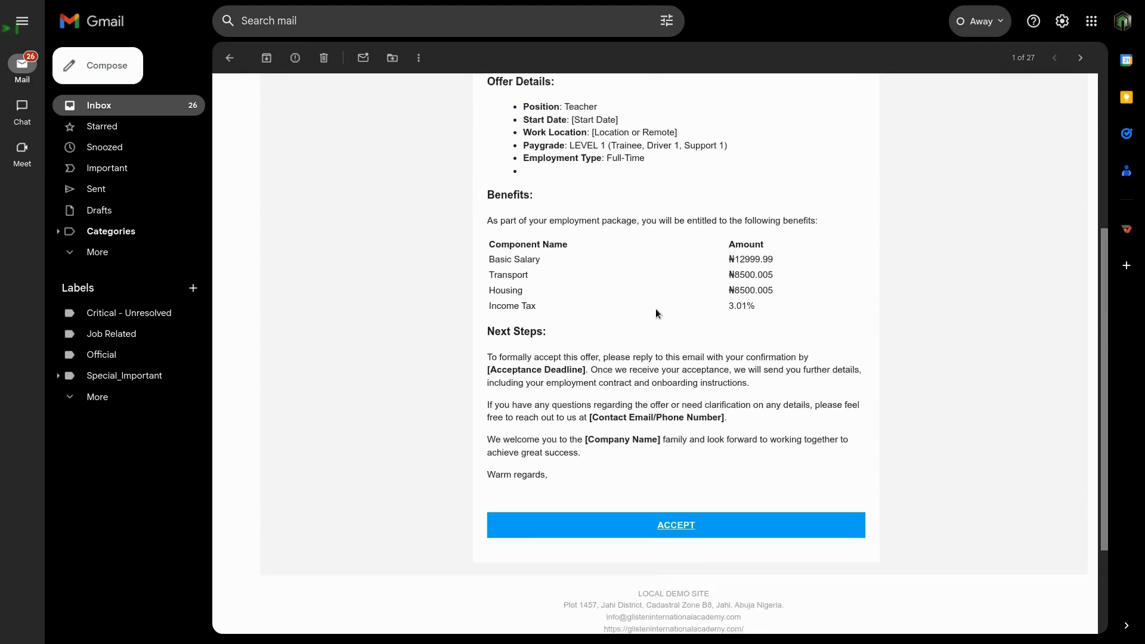
drag(488, 229, 767, 291)
triple_click(580, 130)
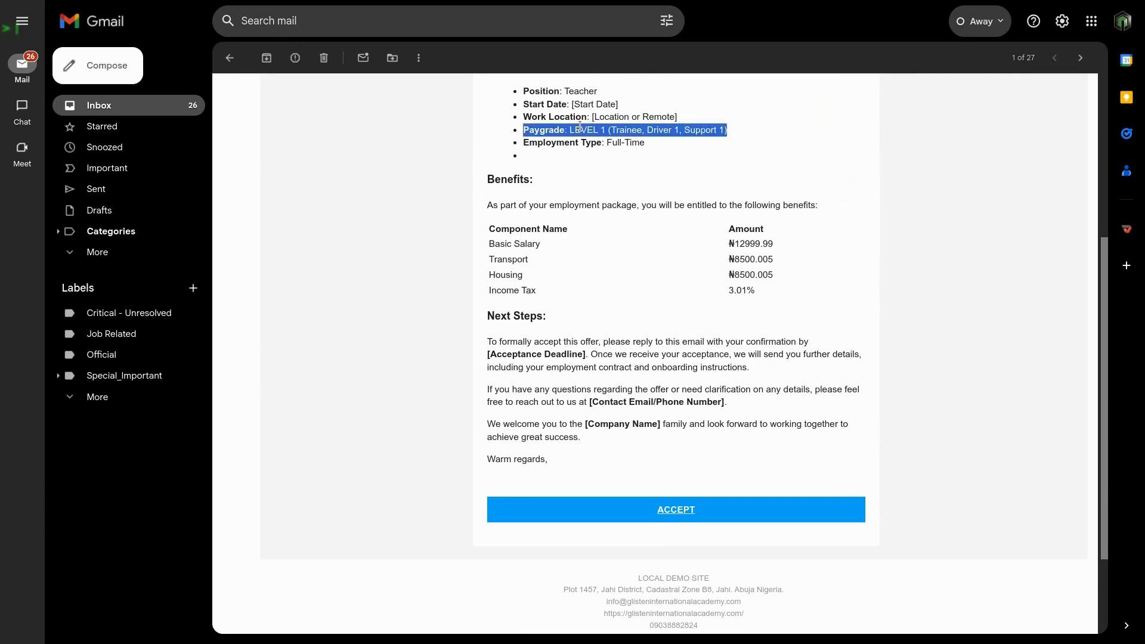
click(516, 282)
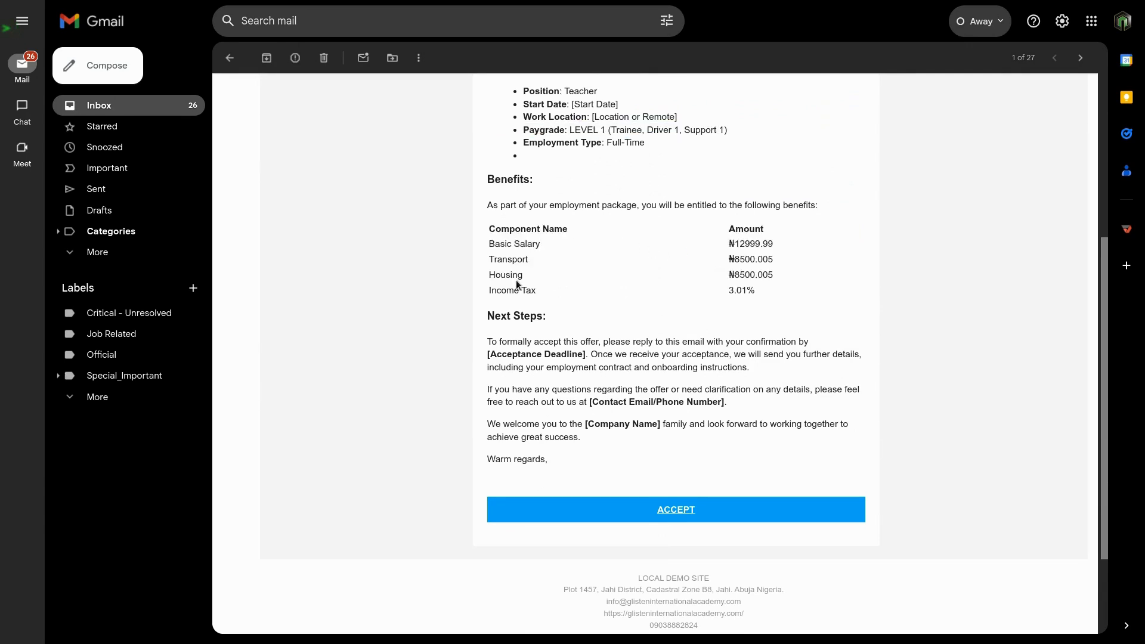
Switch to Educare to check the candidate list, and return to the start of the job offer mail in Gmail.
key(alt+Tab)
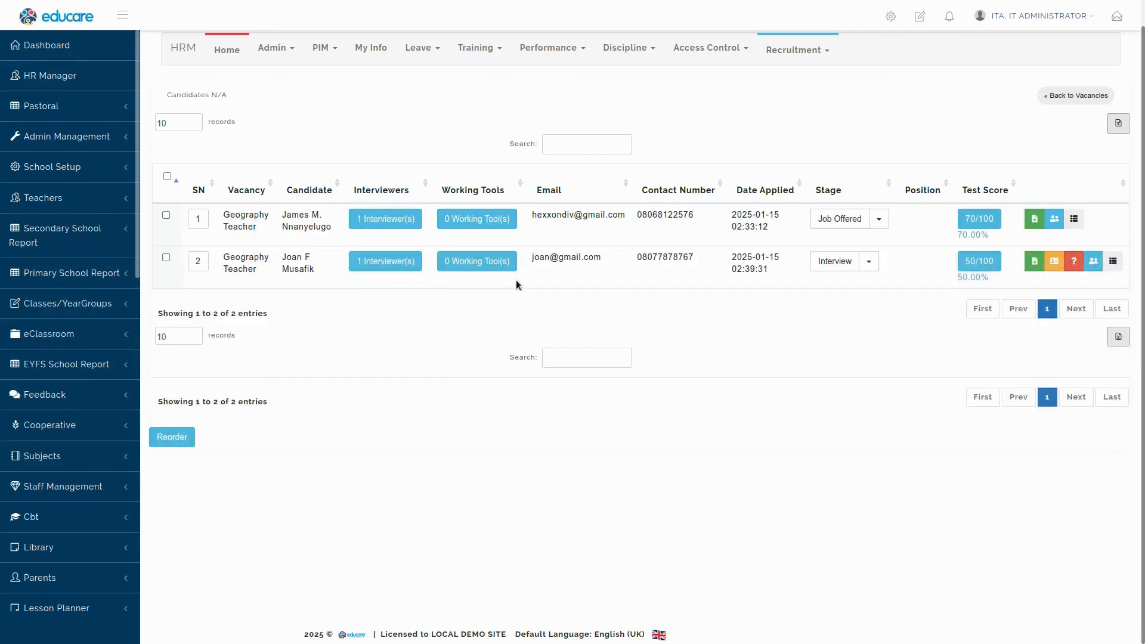
key(alt+Tab)
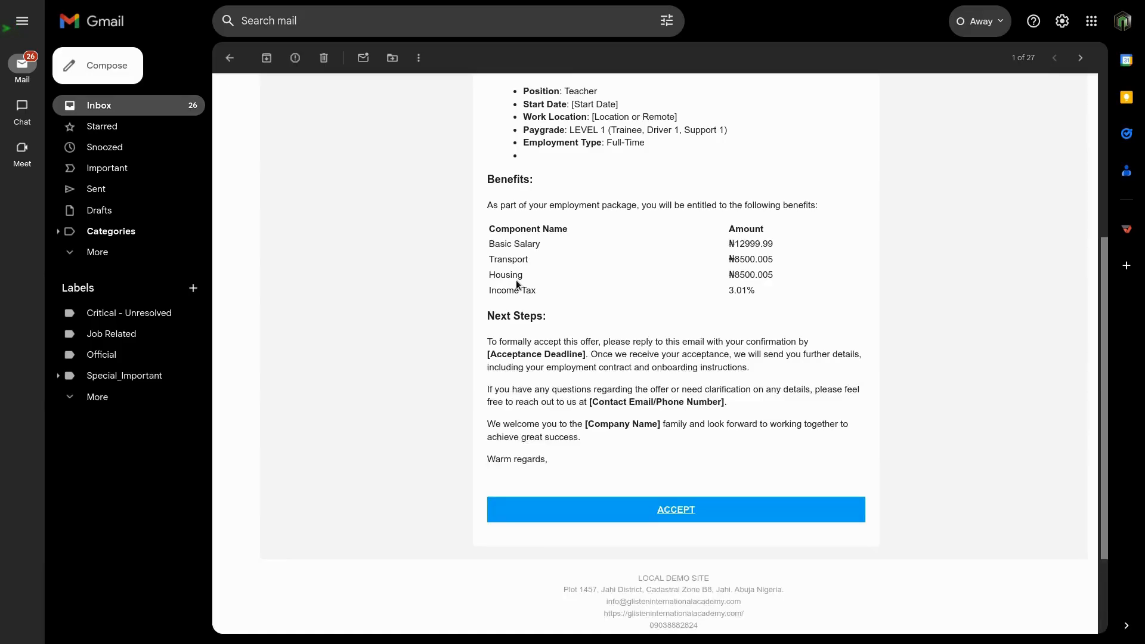
scroll(621, 320, up, 5)
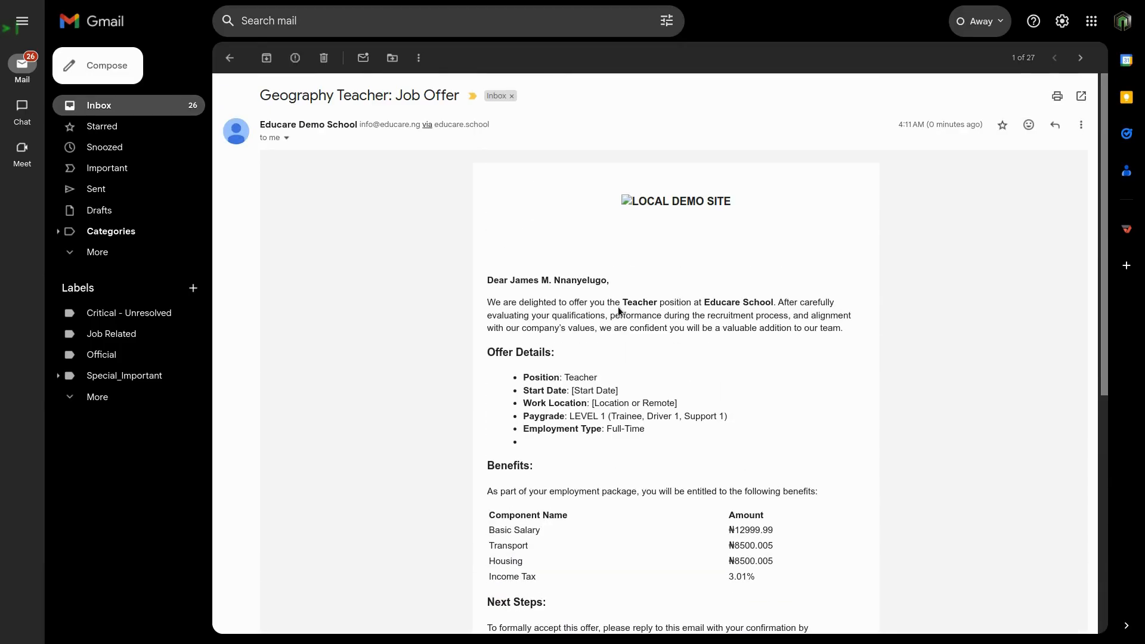
Read the job offer mail to its end, switch to Educare and examine the stage options for the candidate marked Job Offered.
scroll(618, 306, down, 7)
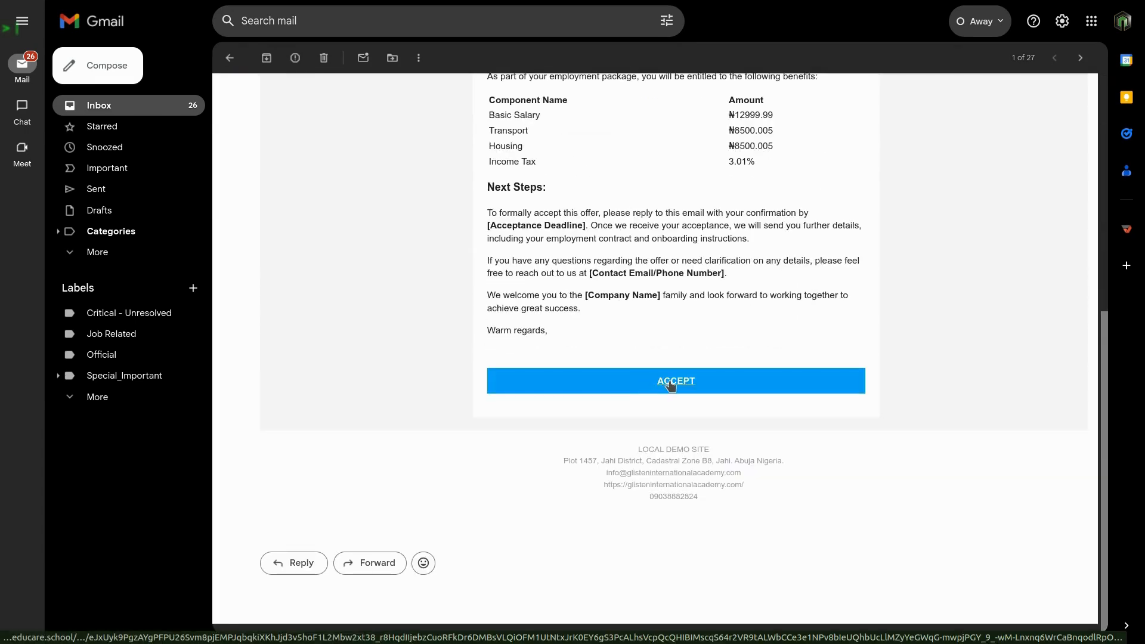
click(657, 362)
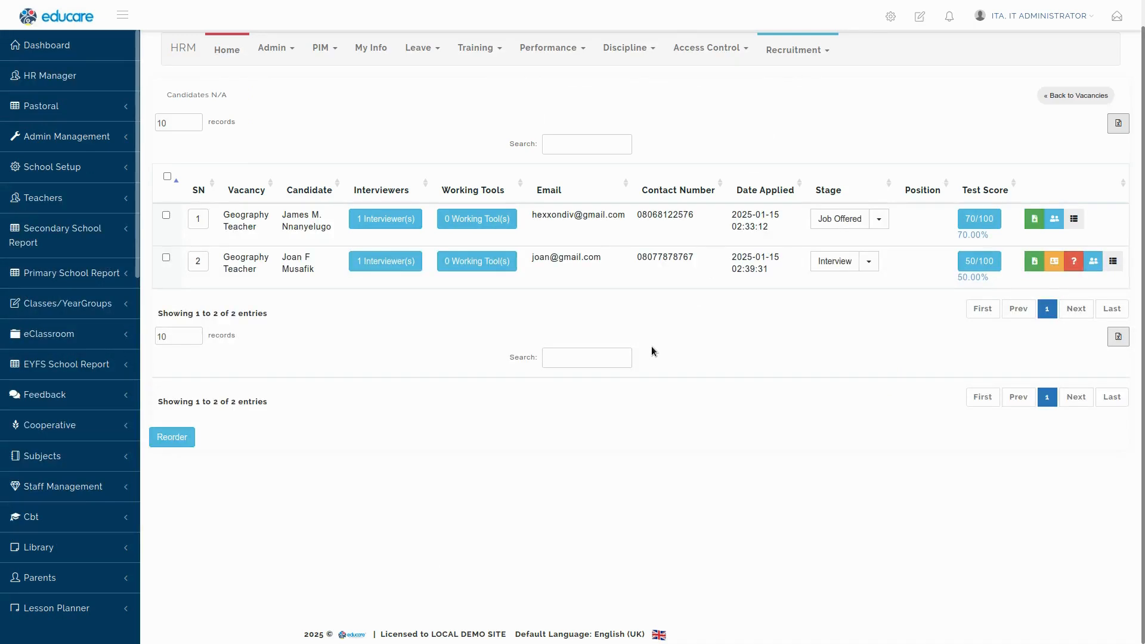
click(875, 222)
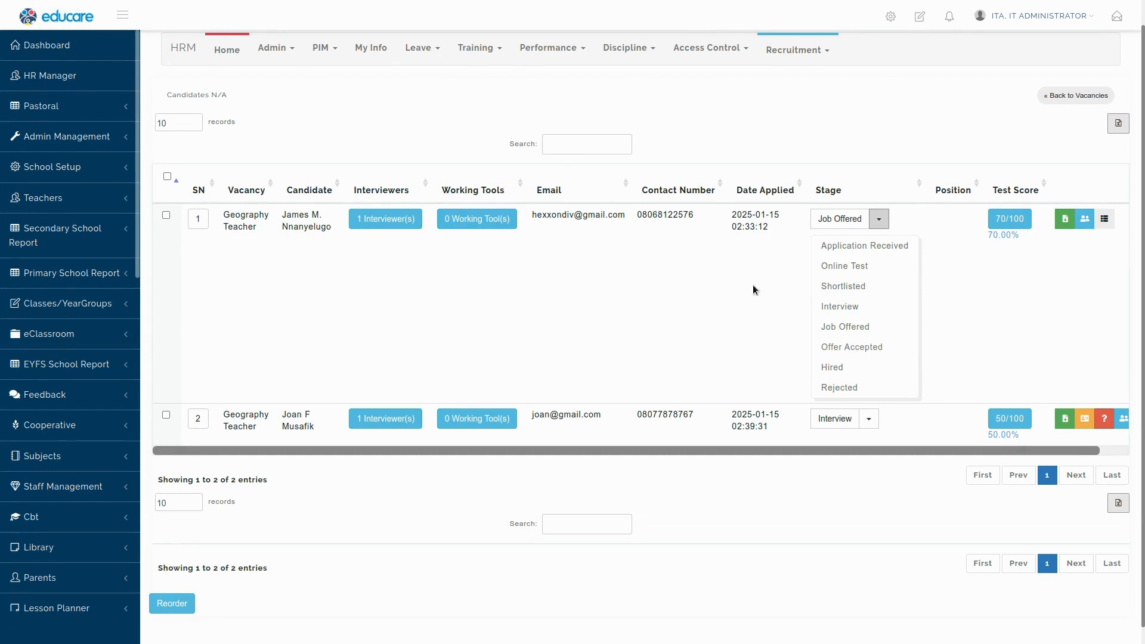
click(859, 350)
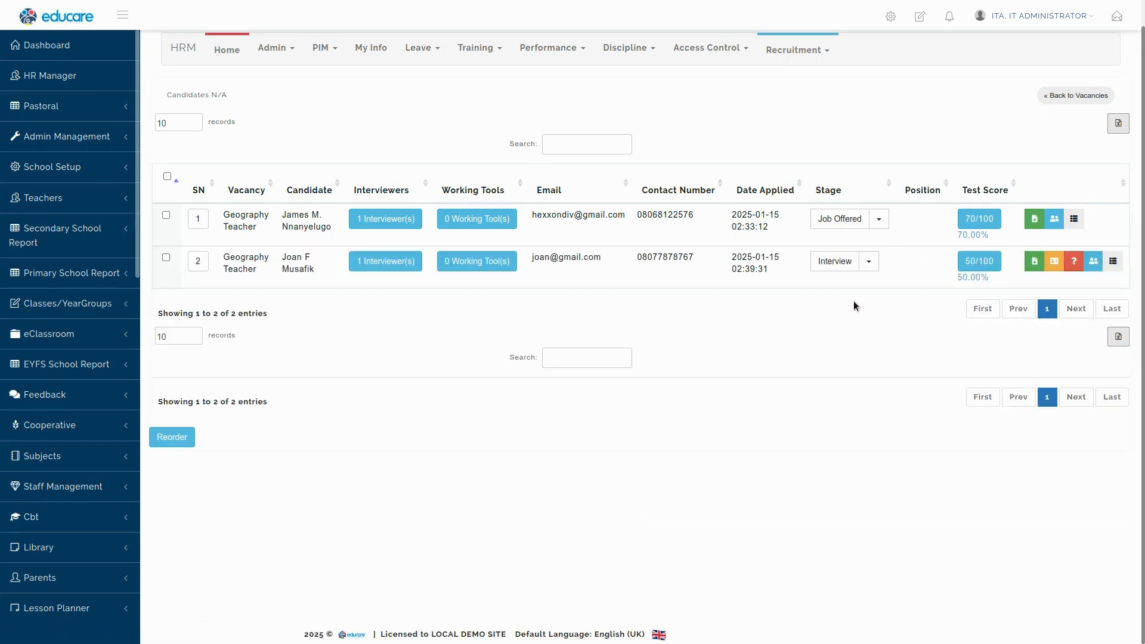
click(879, 221)
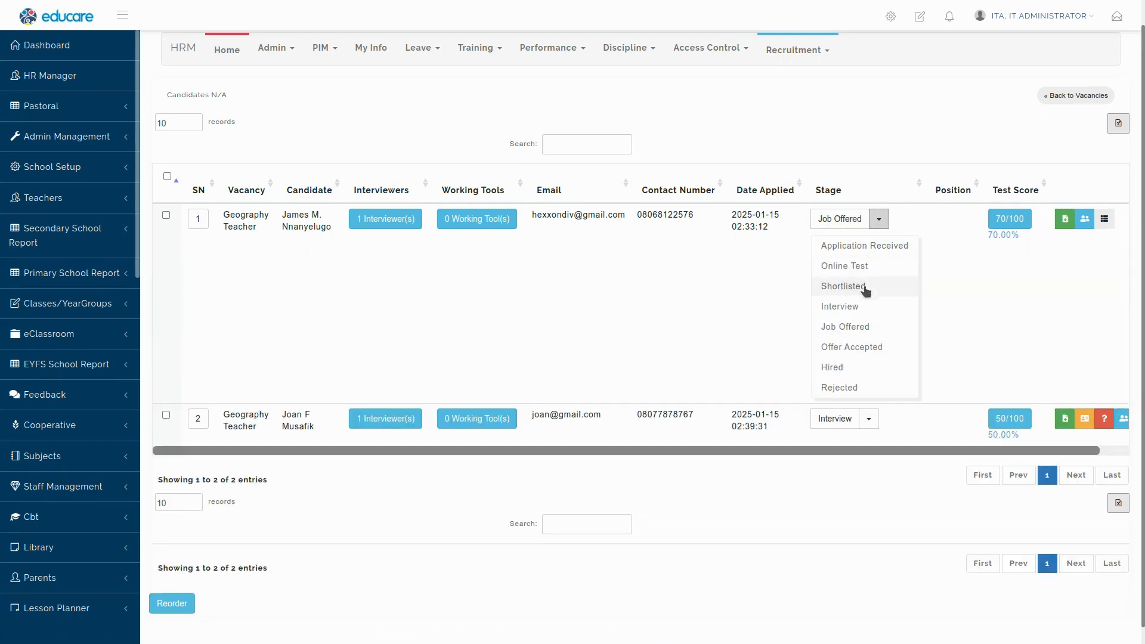
View the candidacy profile of the candidate with the job offer, go back to the candidate list and return to Gmail.
key(alt+Left)
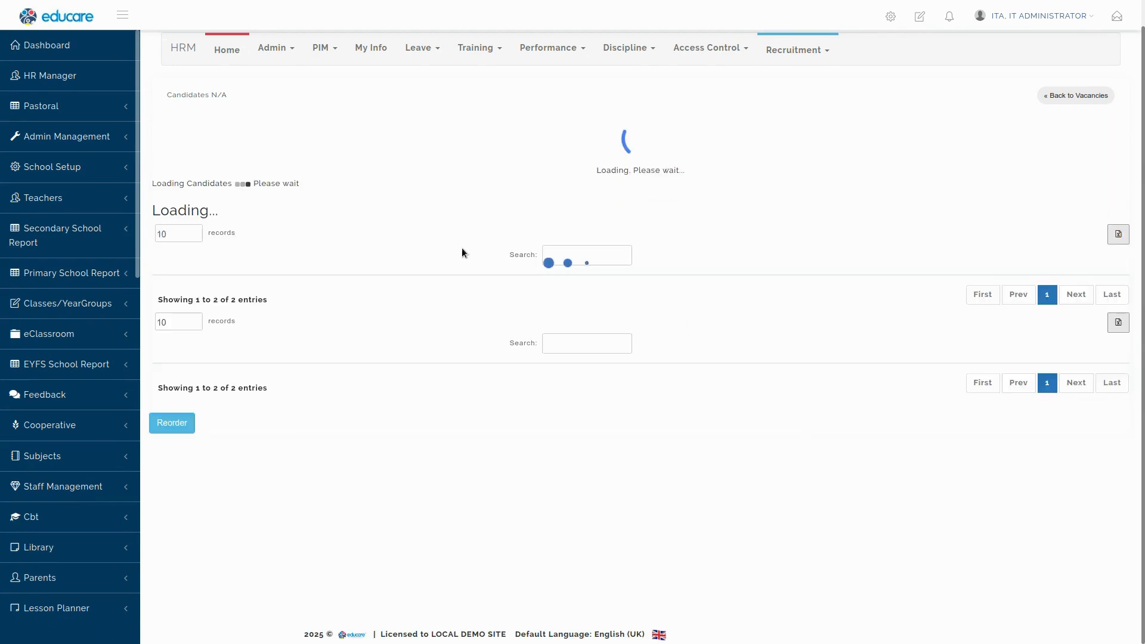
key(alt+Left)
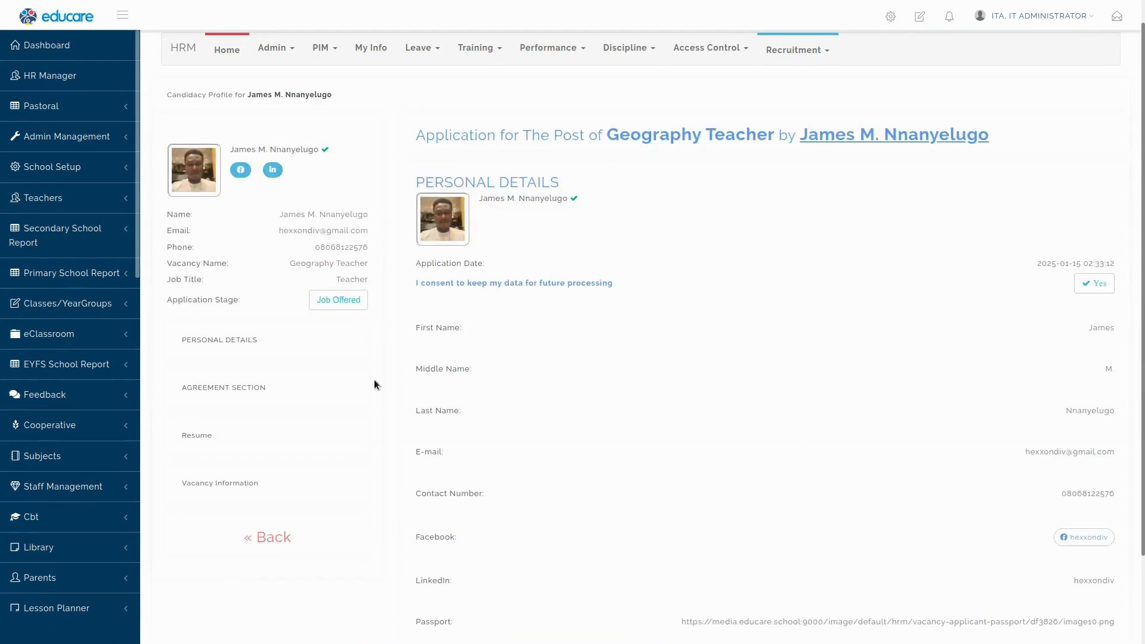
click(276, 536)
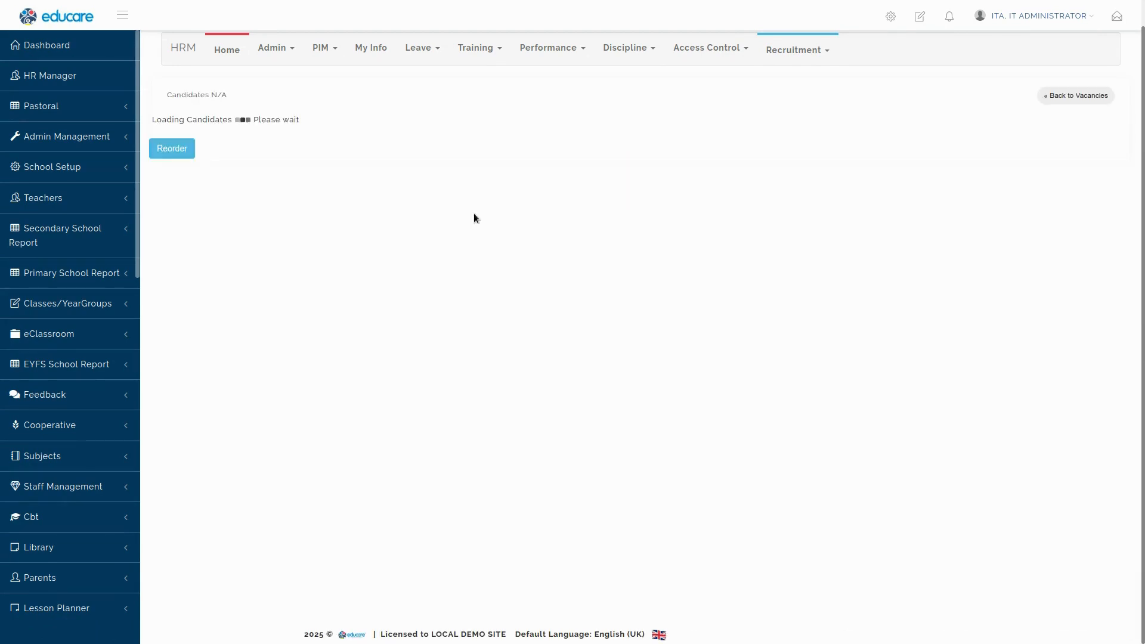
key(ctrl+Tab)
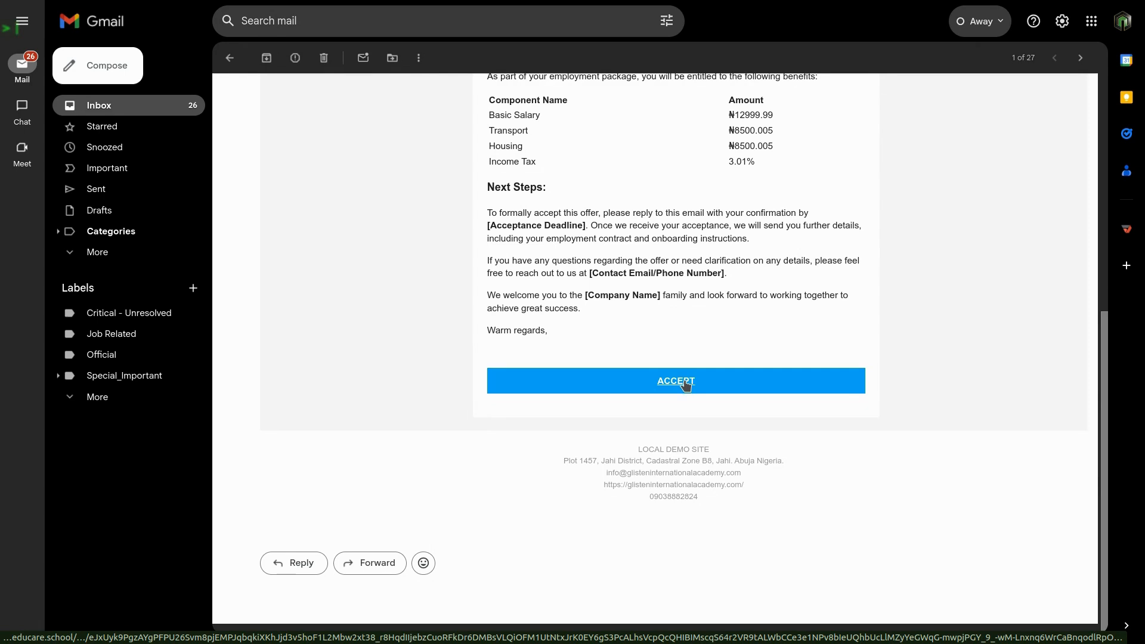
Review the [Acceptance Deadline] placeholder under Next Steps in the job offer mail and accept the offer.
scroll(613, 323, up, 1)
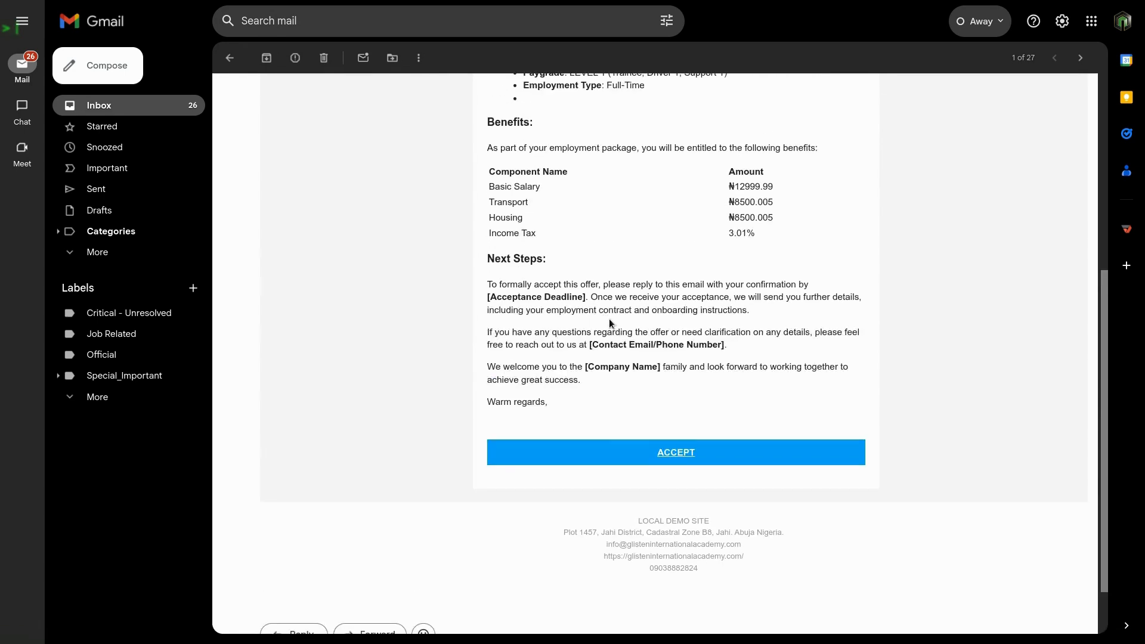
triple_click(562, 297)
click(562, 297)
drag(488, 297, 589, 297)
click(590, 297)
triple_click(537, 300)
click(573, 304)
click(676, 454)
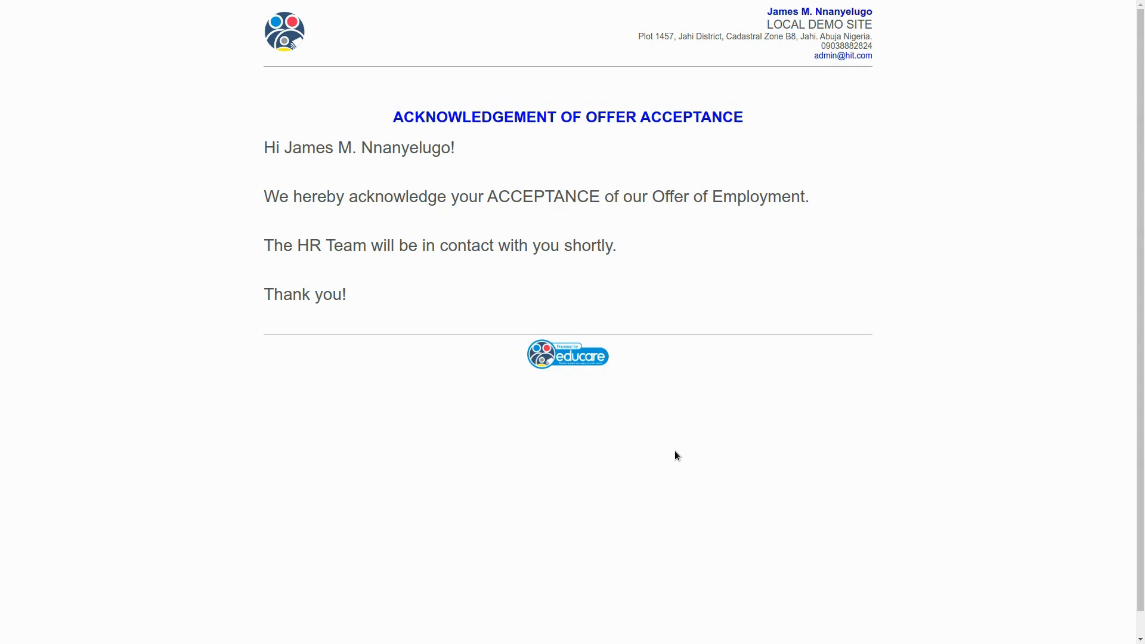
Switch back to Educare and reopen the Geography Teacher vacancy's candidate list from the posted jobs.
key(ctrl+shift+Tab)
key(ctrl+shift+Tab)
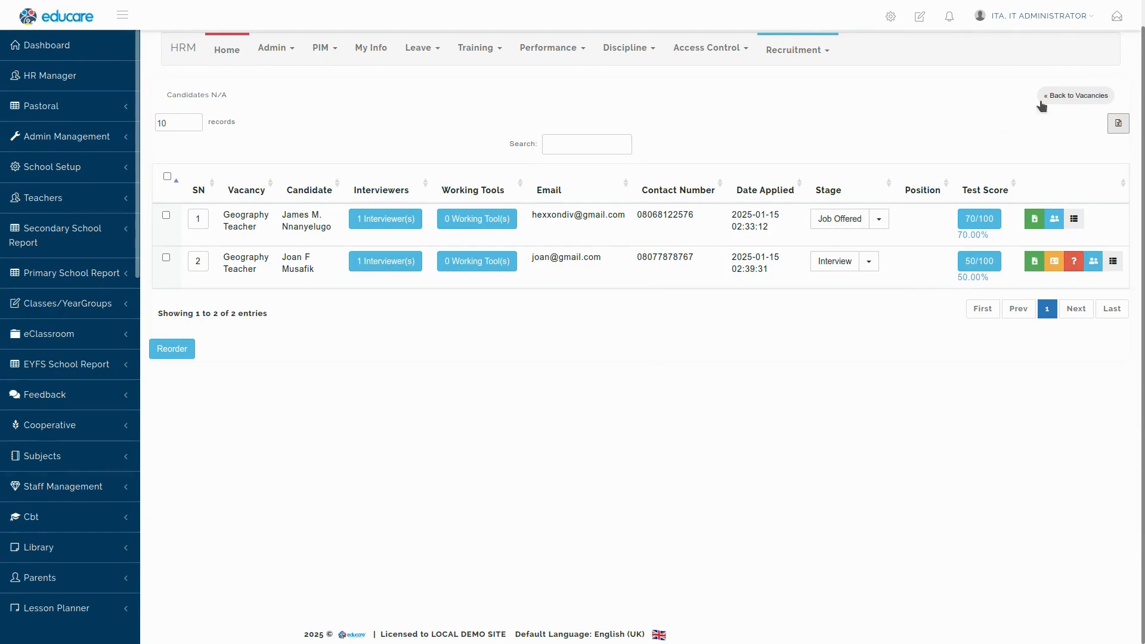
click(1072, 97)
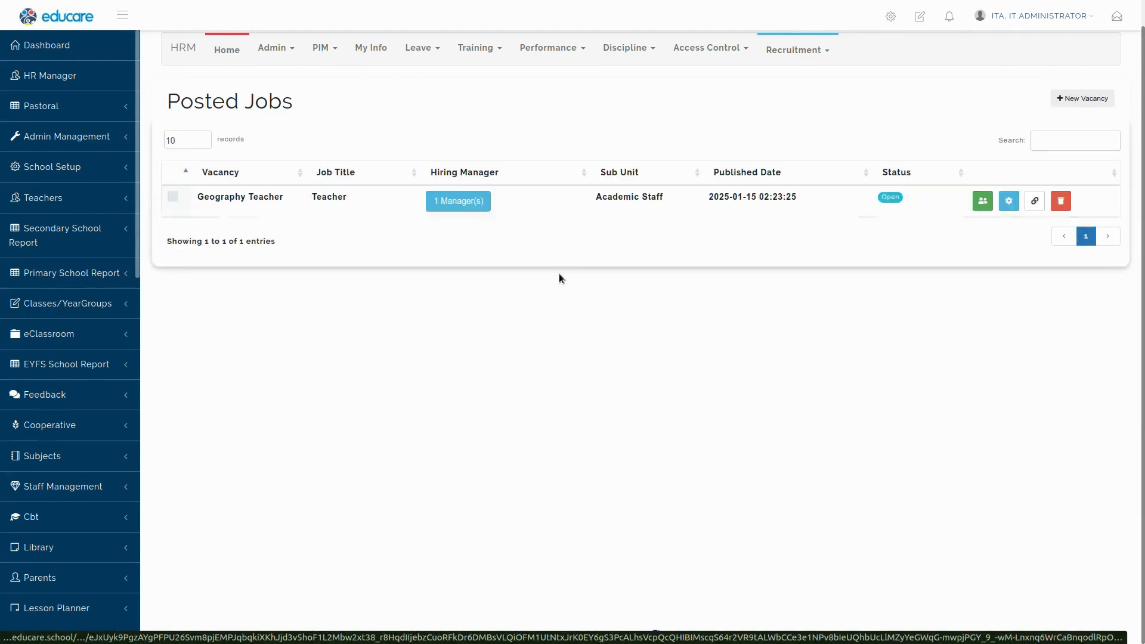
click(983, 202)
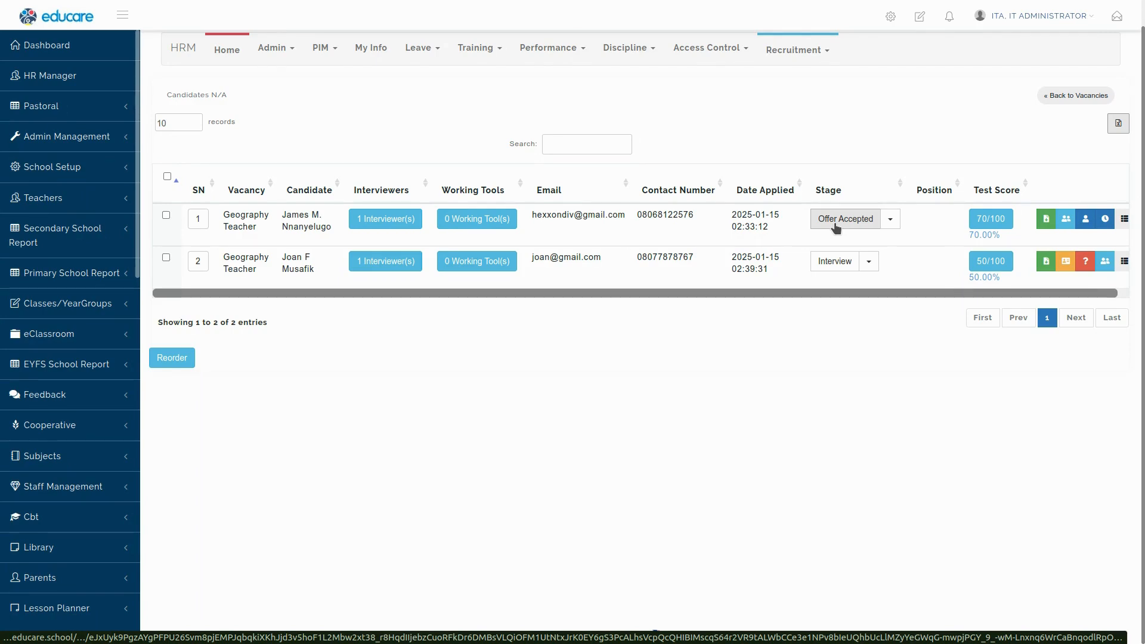
Choose the Hired stage for the candidate who accepted the offer and go to the hired mail's message body.
click(890, 219)
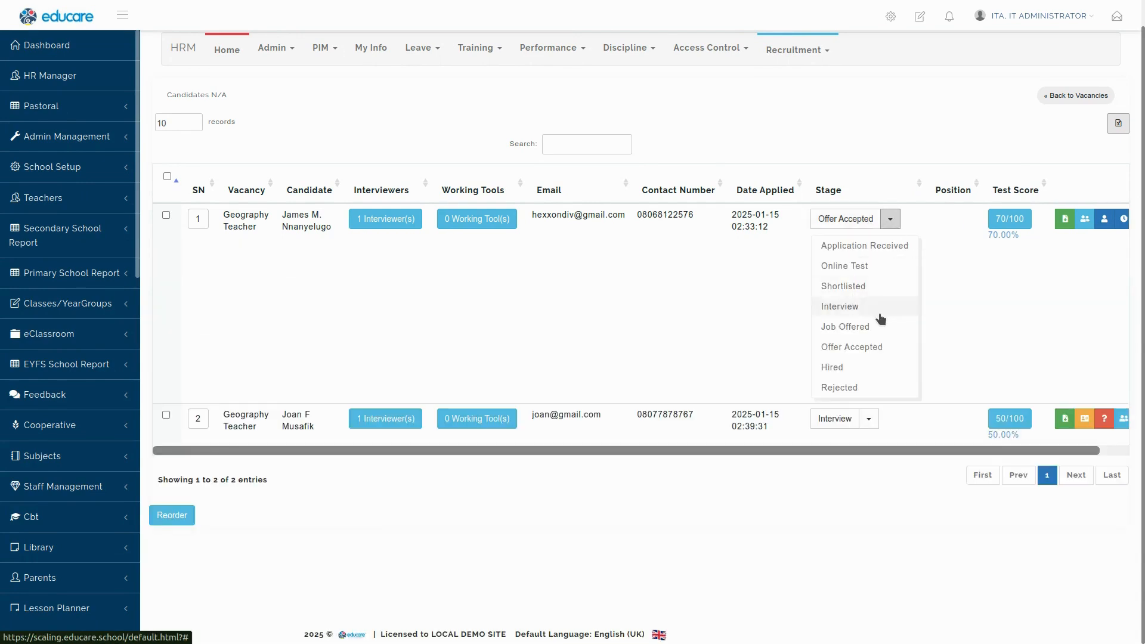
click(846, 367)
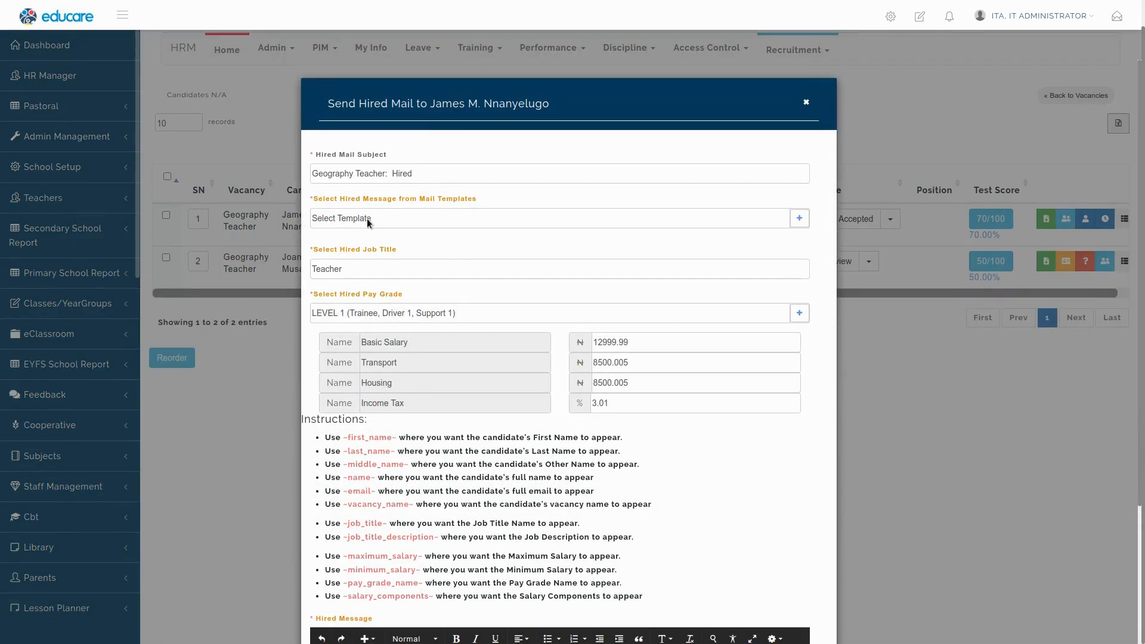
scroll(509, 310, down, 3)
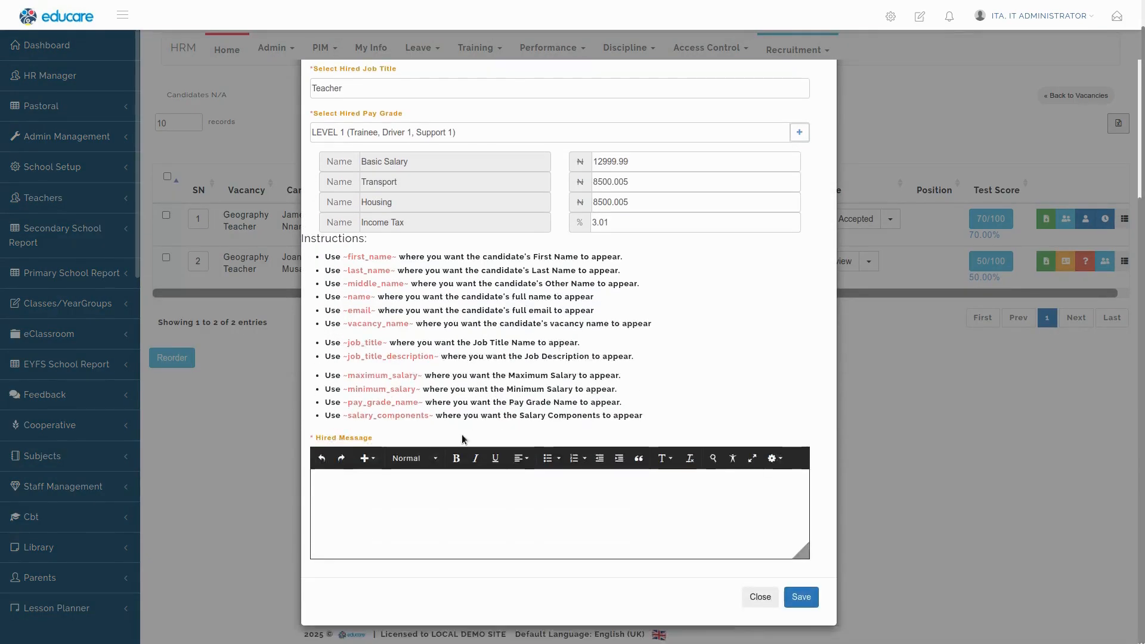
click(382, 487)
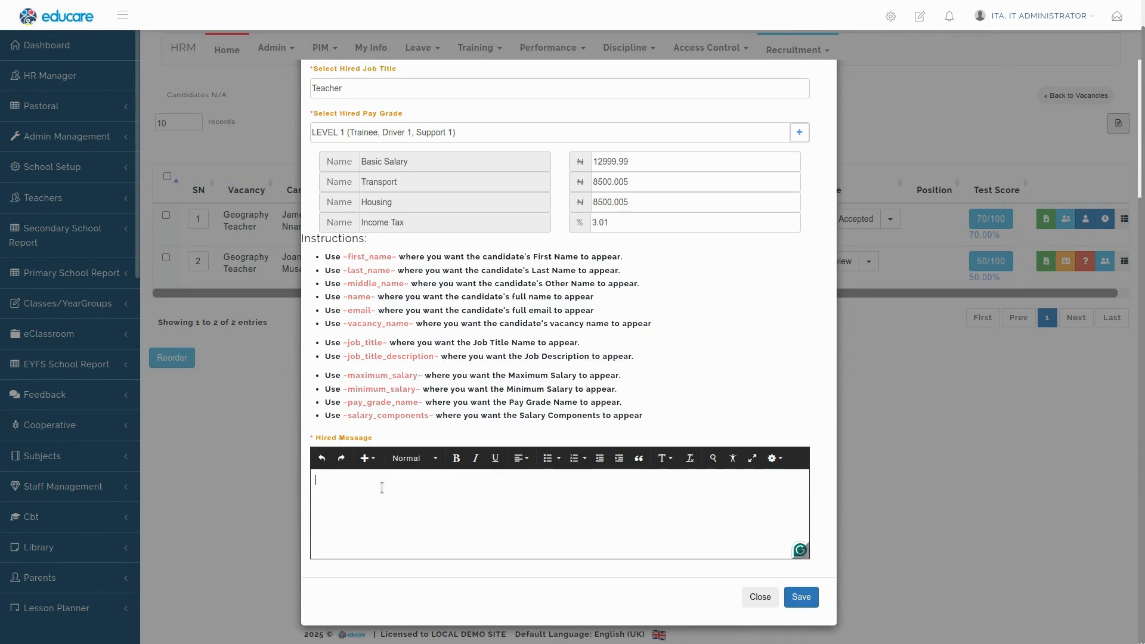
text(Hirede)
key(BackSpace)
key(BackSpace)
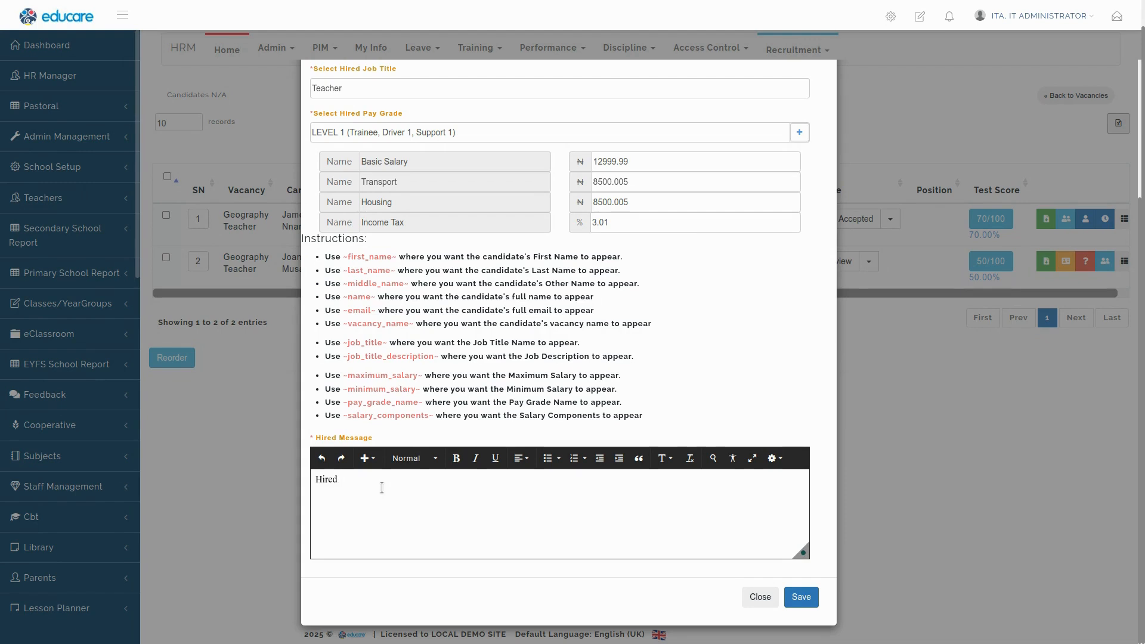
Fill the hired message with the copied job offer text, check it through to its closing and save it.
key(ctrl+a)
key(ctrl+v)
scroll(382, 488, up, 10)
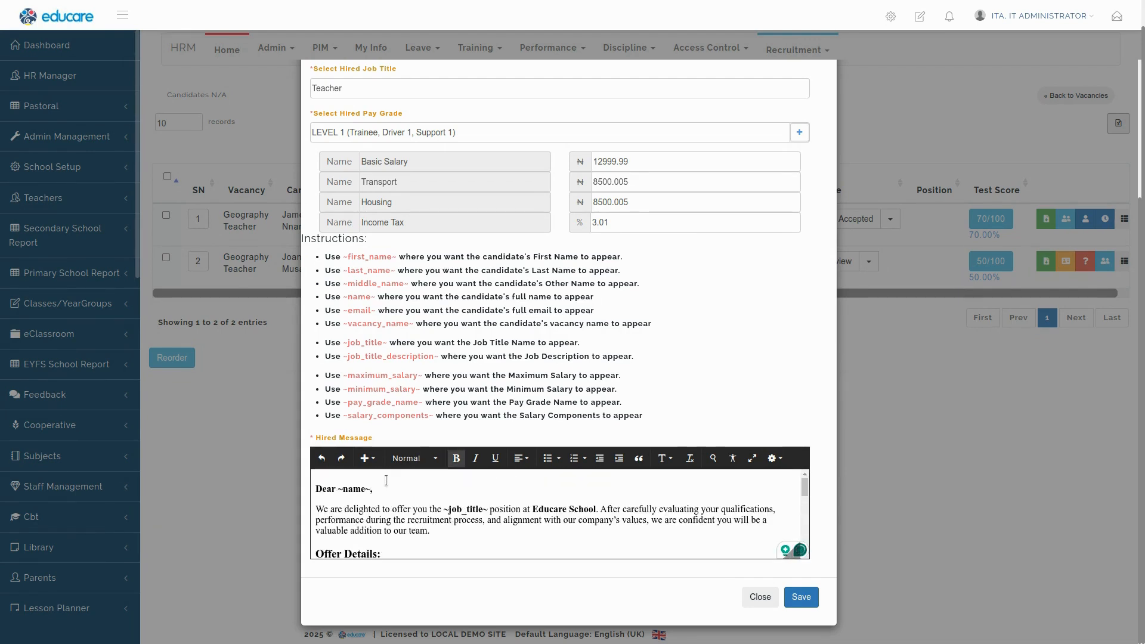
scroll(542, 518, down, 10)
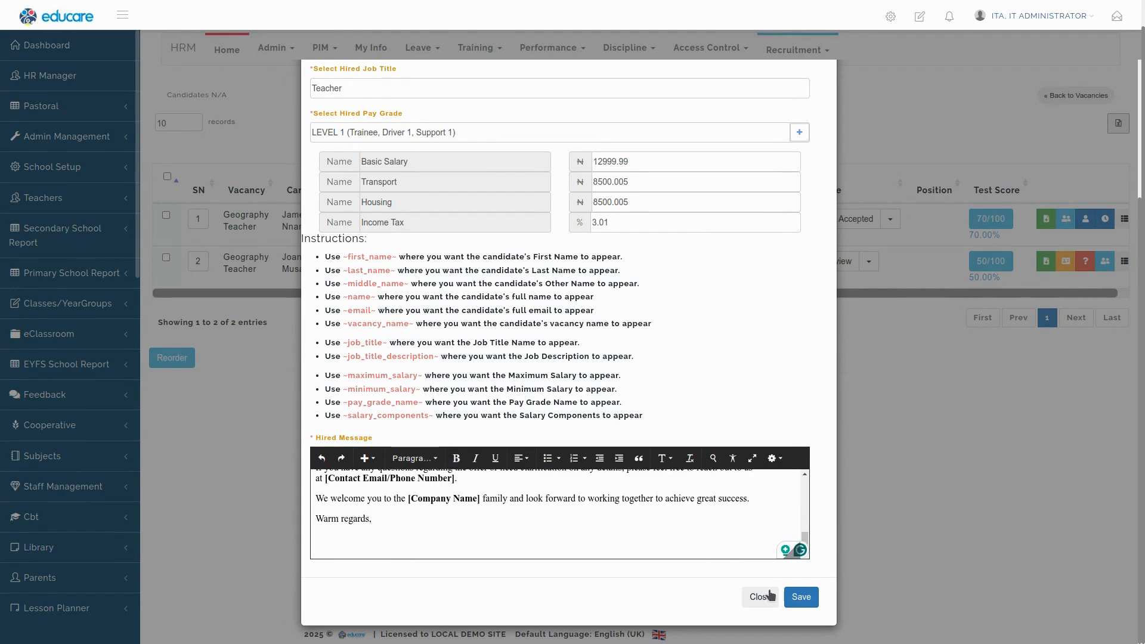
click(799, 599)
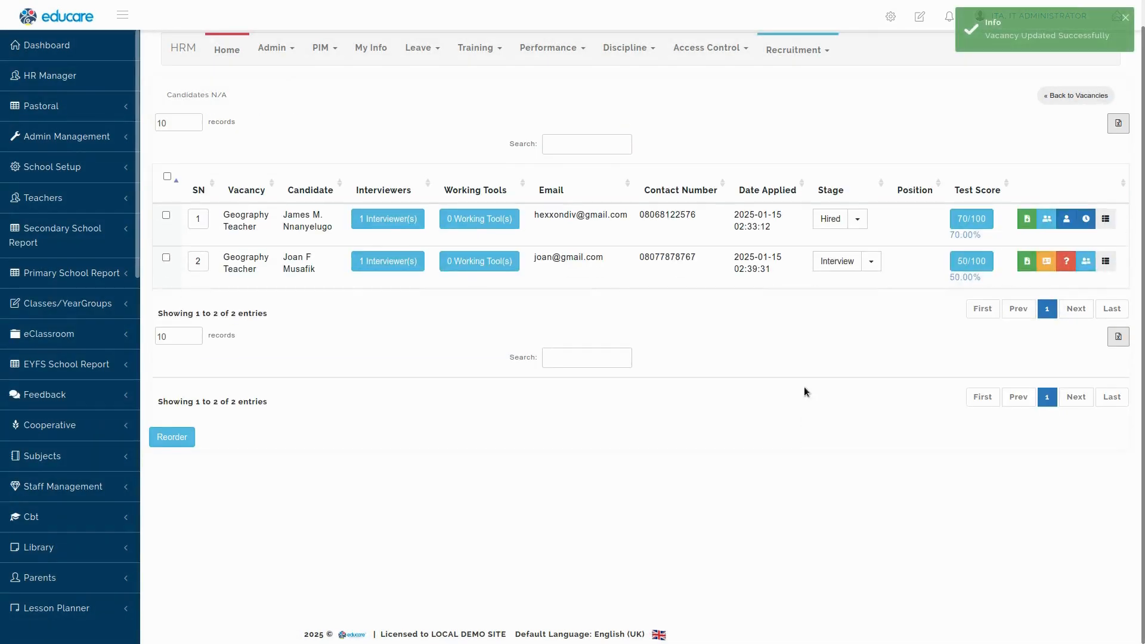
Set the candidate still at the Interview stage to Rejected, with "Reject letter" as the rejection message, and save it.
click(858, 219)
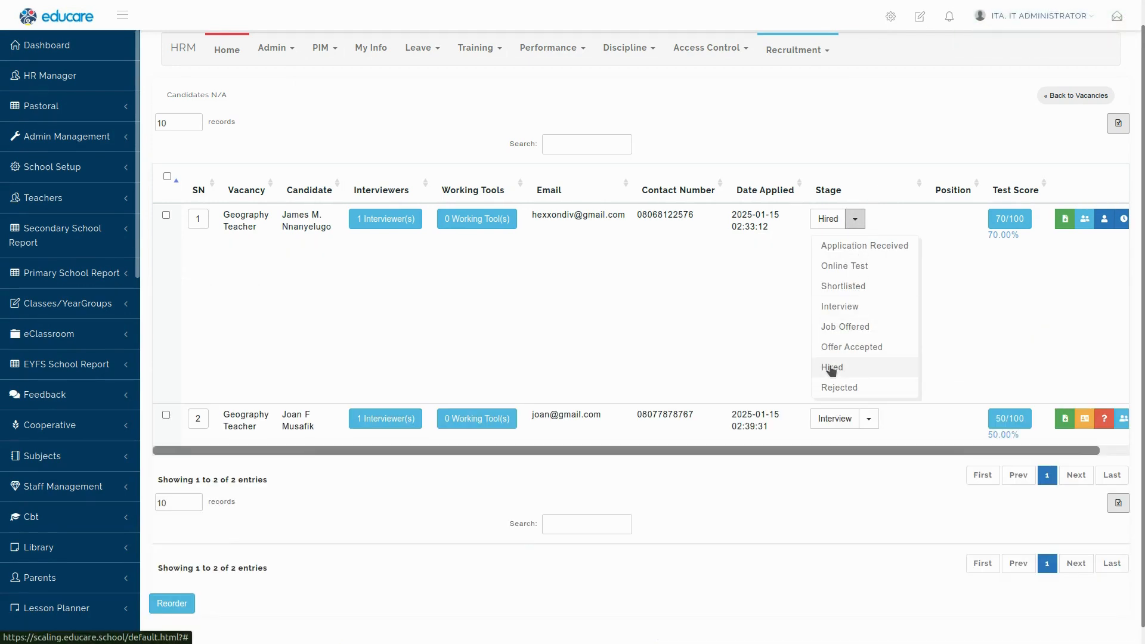
click(780, 277)
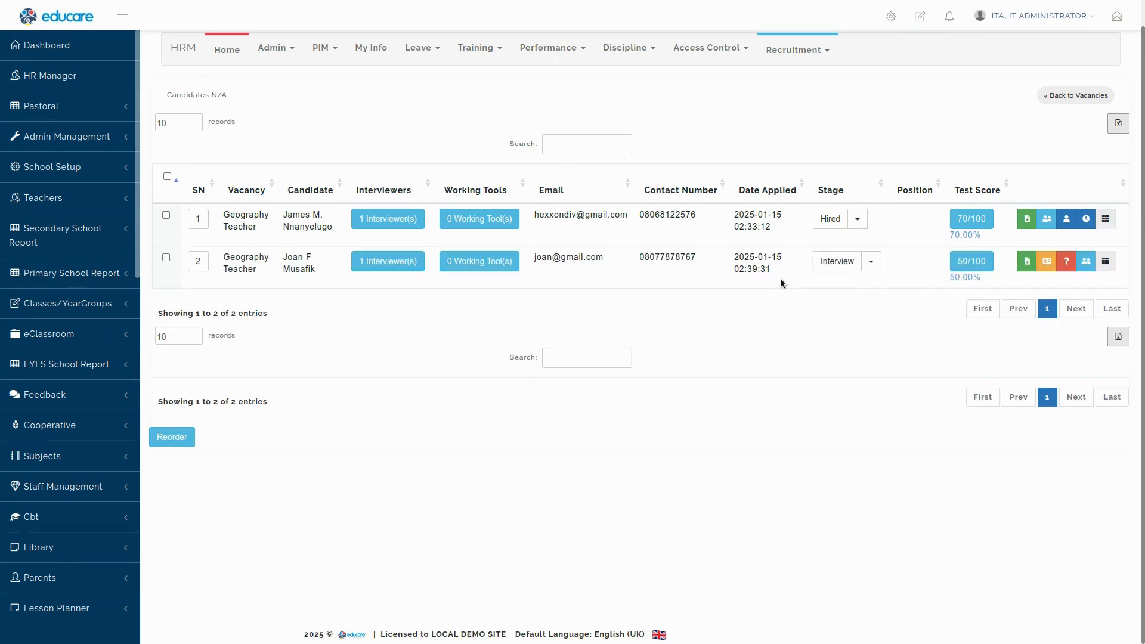
click(871, 261)
click(838, 429)
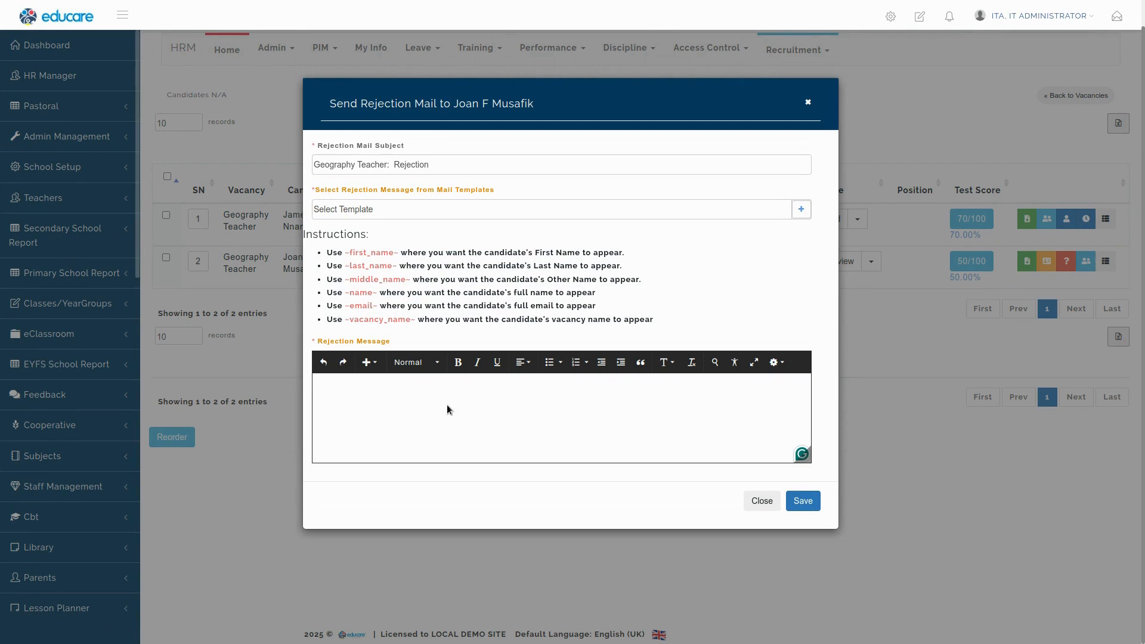
text(Reject I)
text(etter)
click(803, 499)
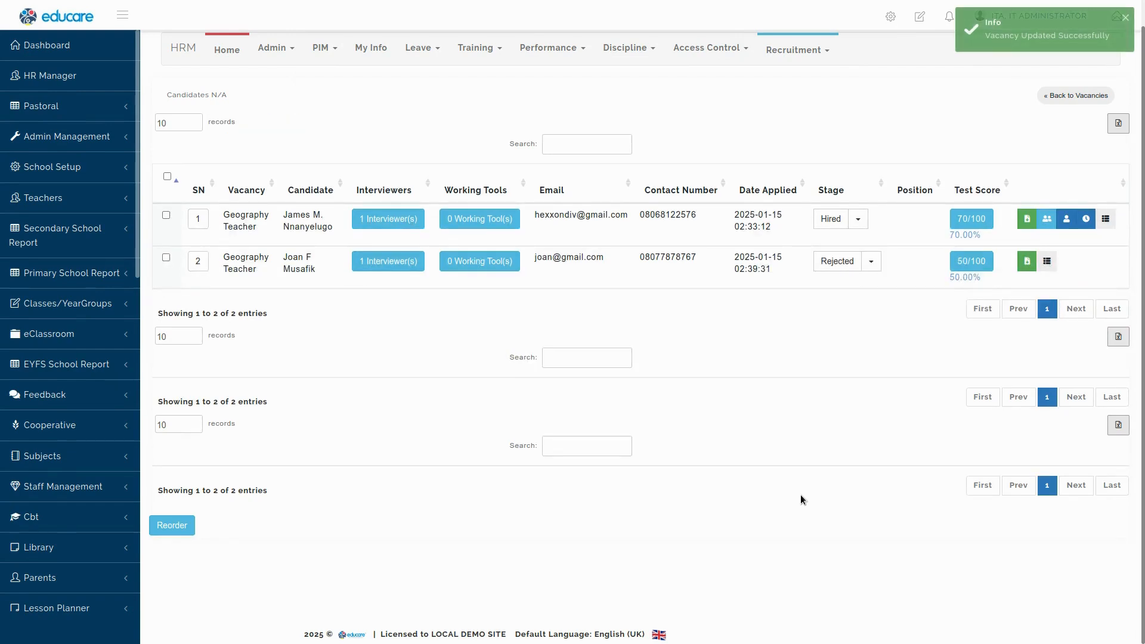
Switch to Gmail, open the "Geography Teacher: Hired" mail from the inbox and view its content.
key(alt+Tab)
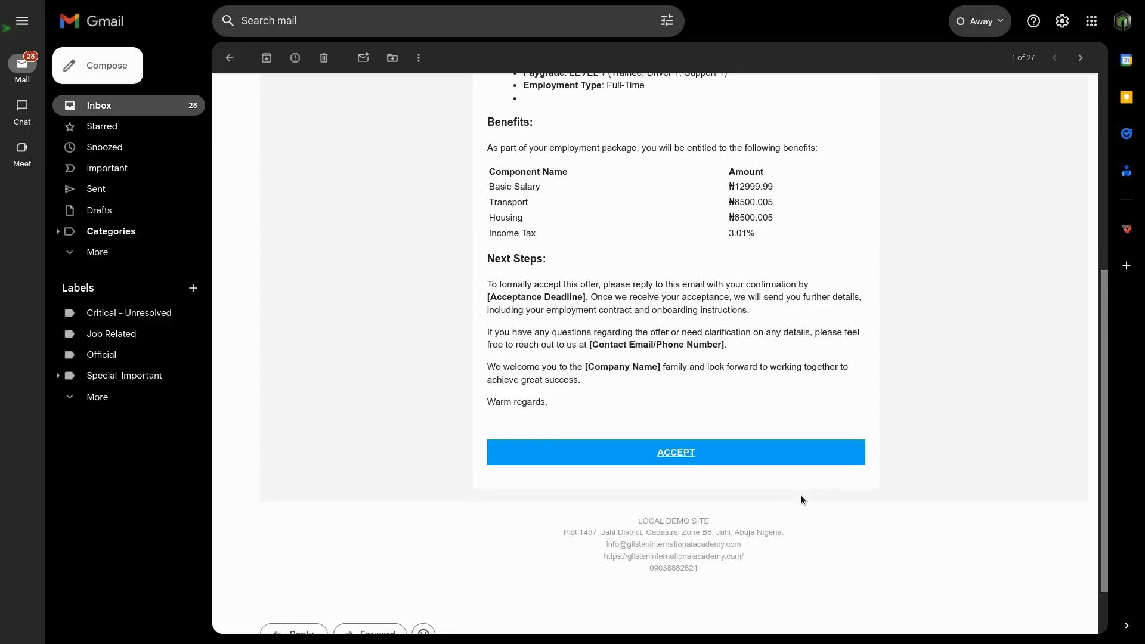
click(165, 108)
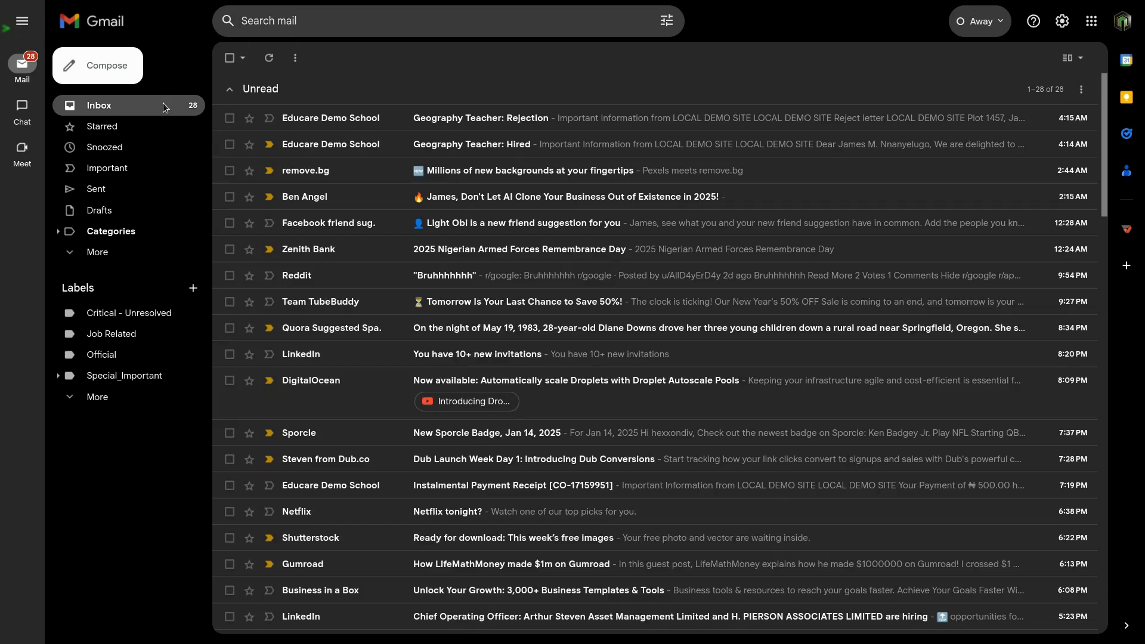
click(500, 143)
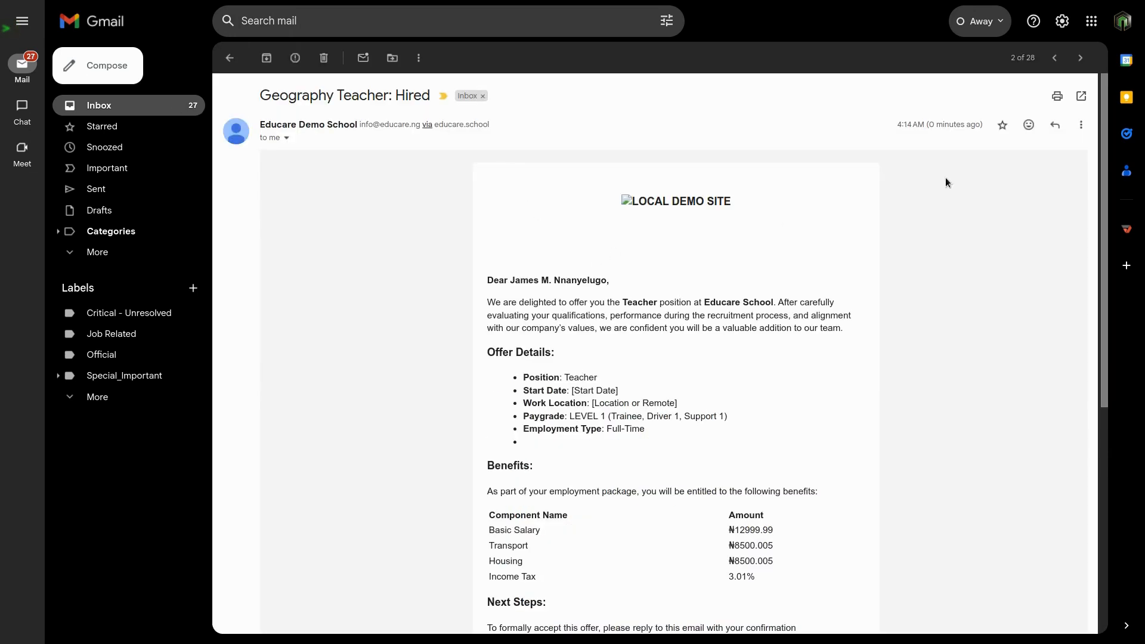
key(alt+Tab)
key(alt+Tab)
Open the "Geography Teacher: Rejection" mail from the inbox, view its message and return to the inbox.
click(179, 105)
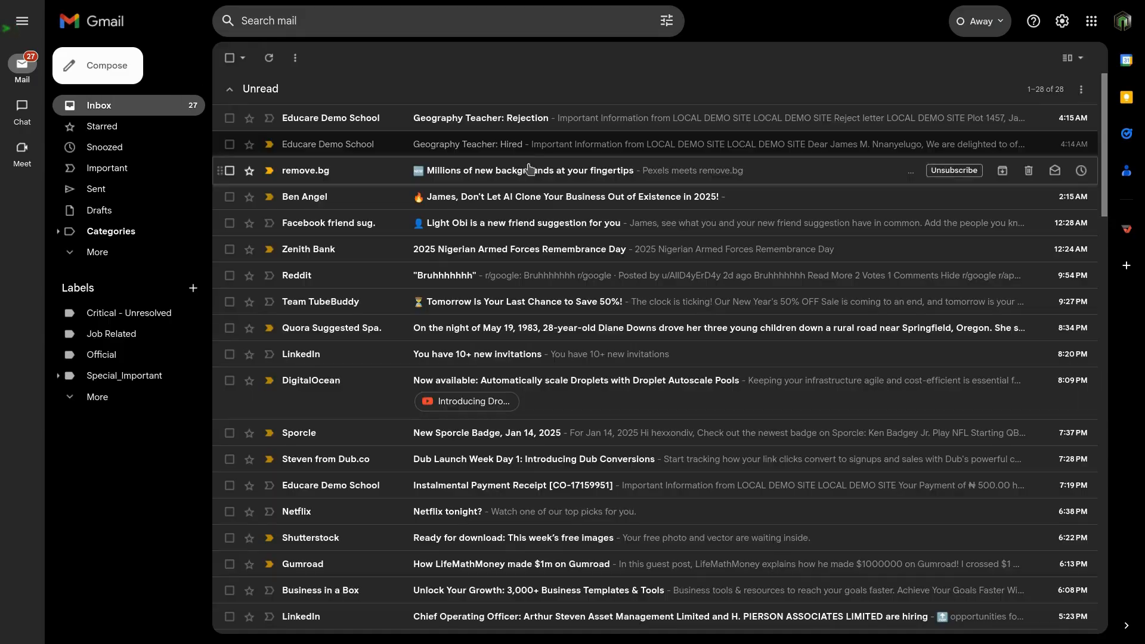
click(507, 123)
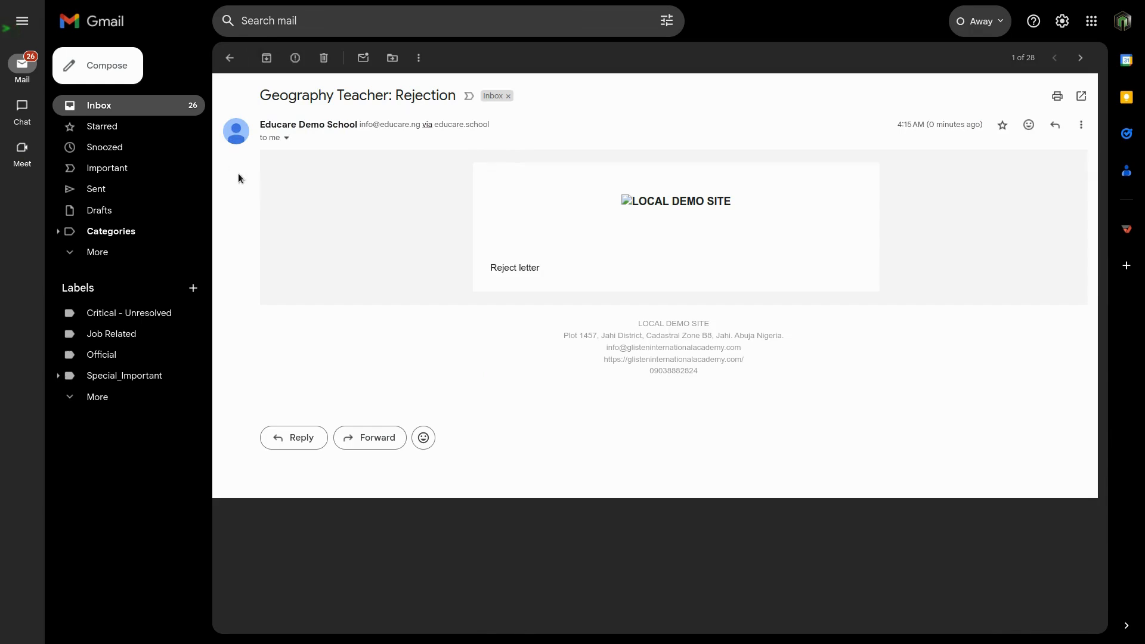
click(182, 112)
Switch back to Educare, refresh the candidates page, open the PIM employee list and search it for the hired candidate's first name.
key(alt+Tab)
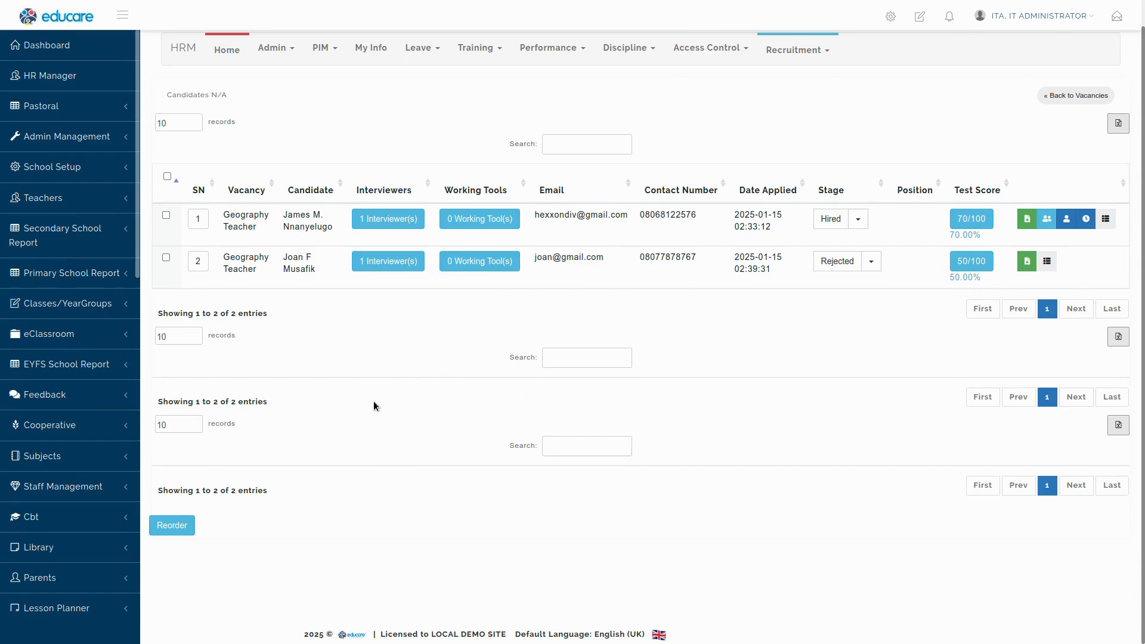
key(F5)
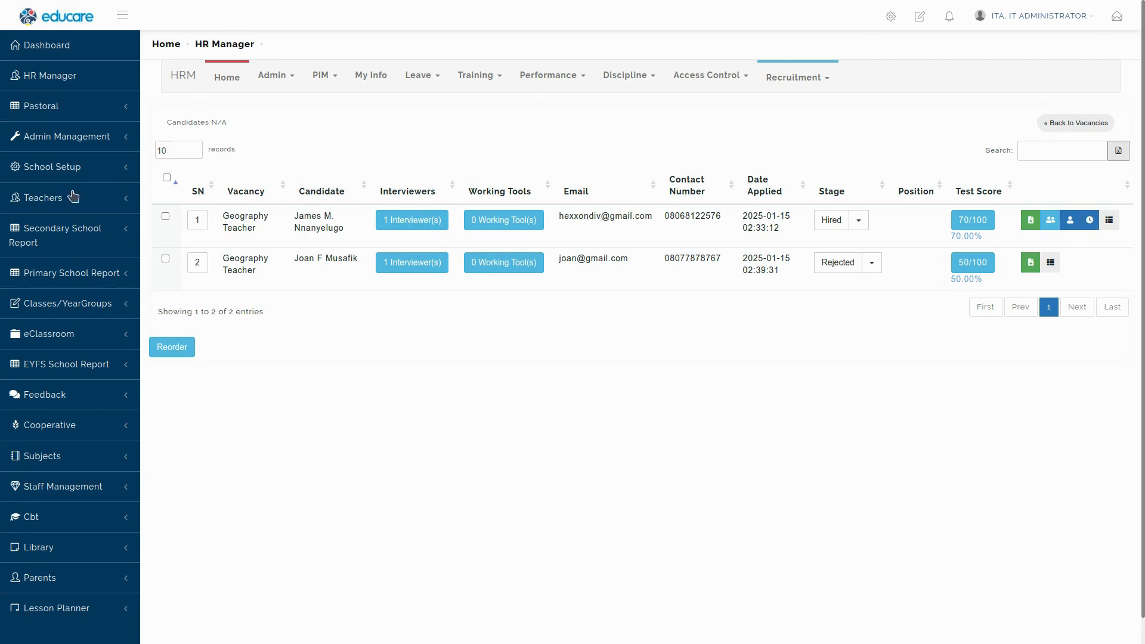
click(64, 89)
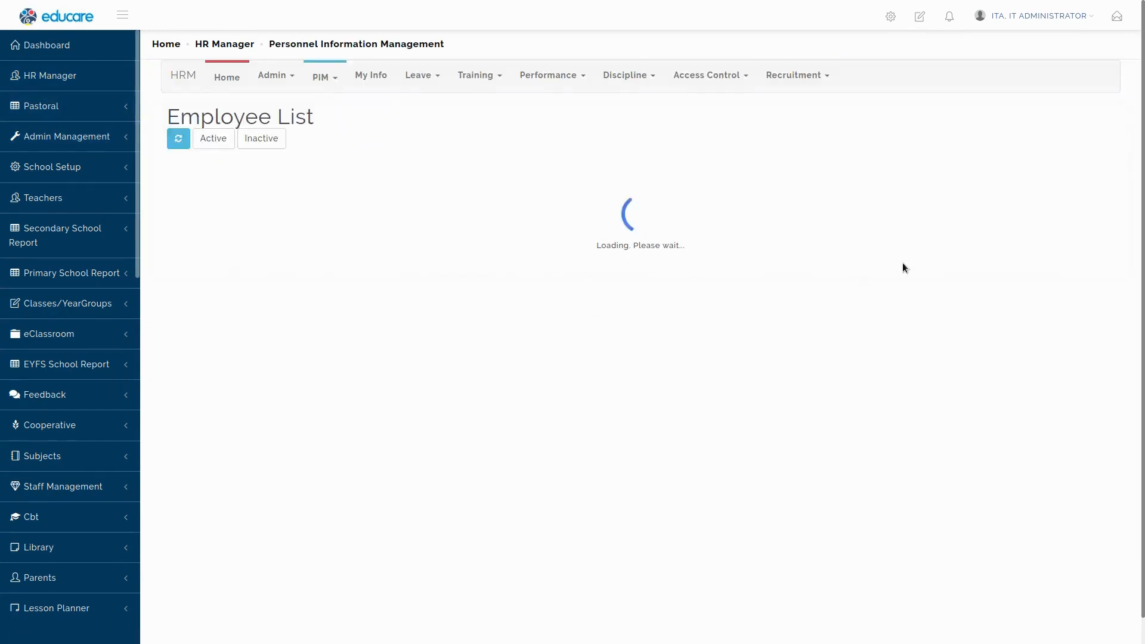
click(889, 183)
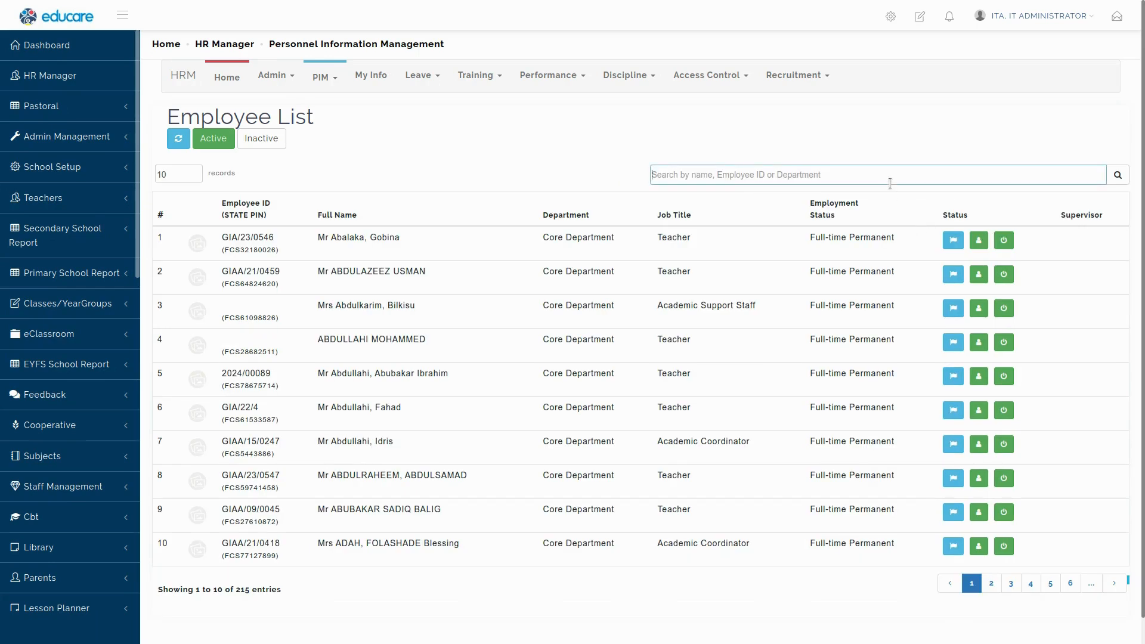
text(james)
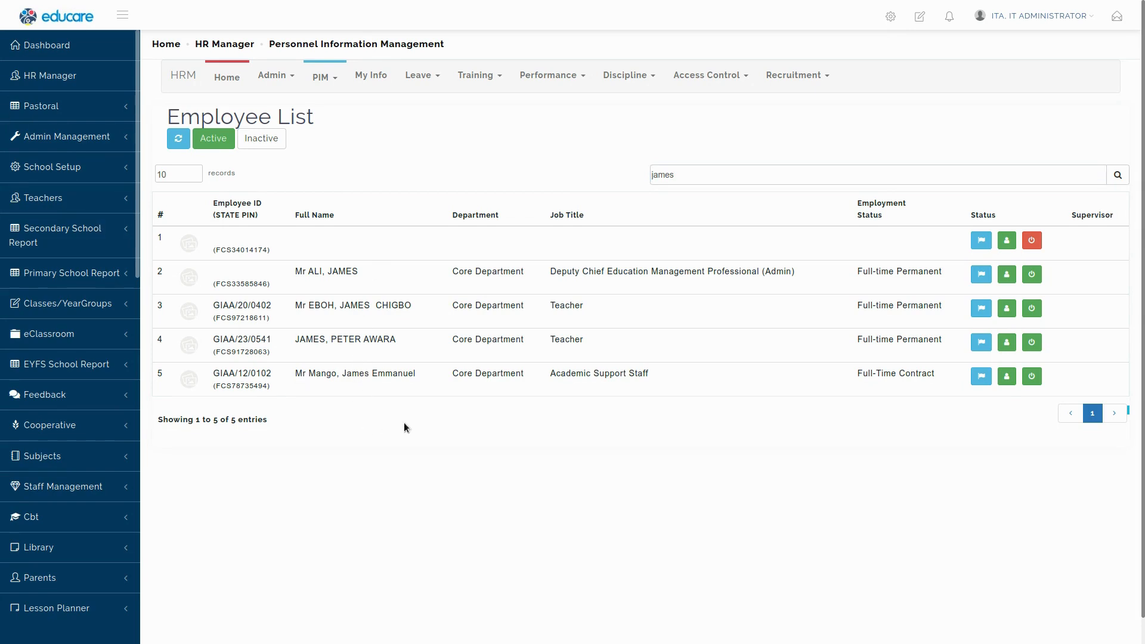
Return to Recruitment, view the Geography Teacher vacancy's candidates and open the hired candidate's Convert to Staff profile form.
key(alt+Left)
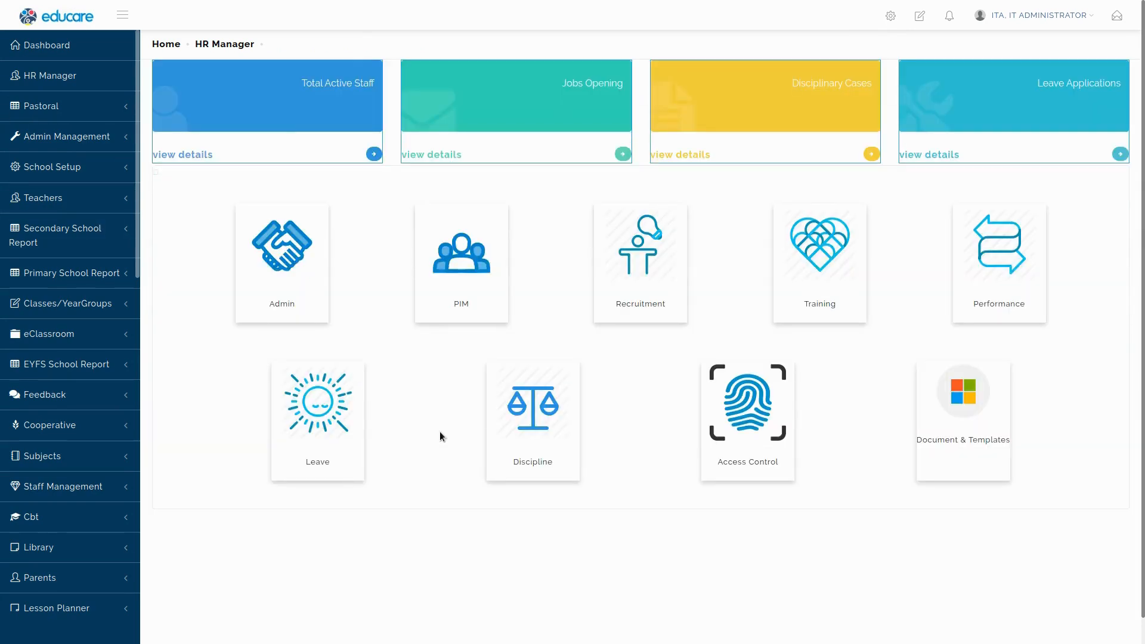
click(618, 281)
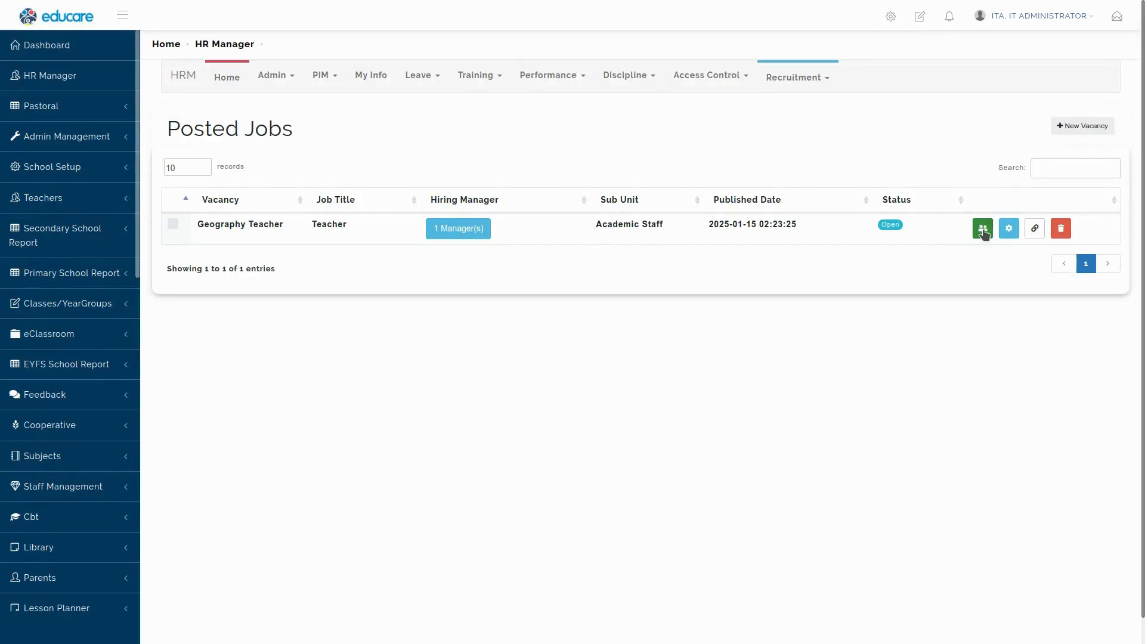
click(983, 229)
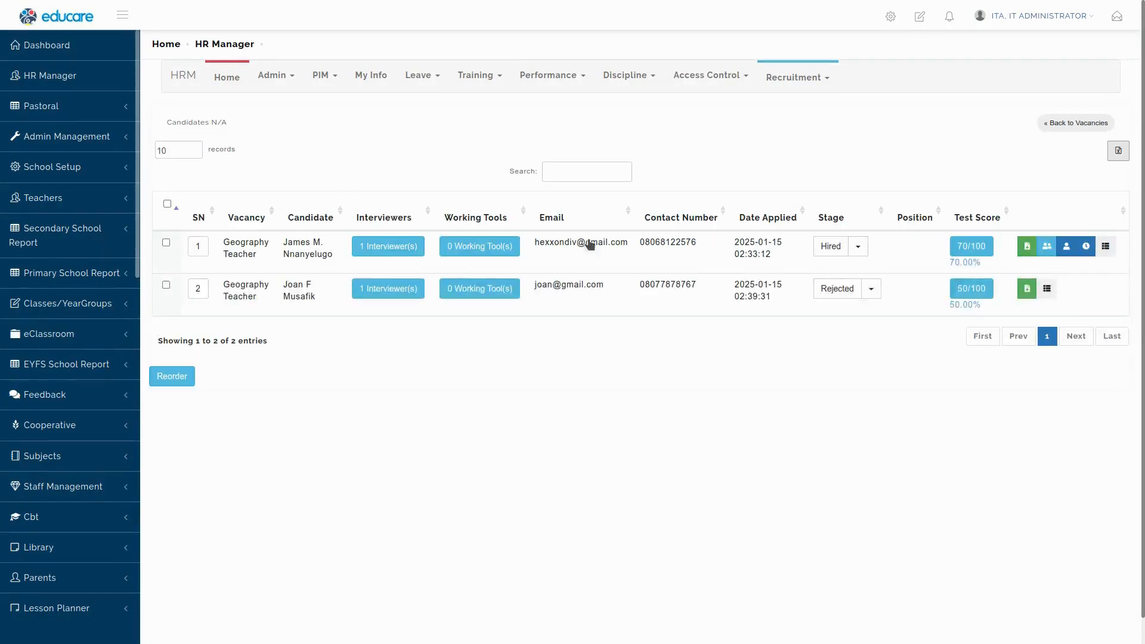
click(1067, 247)
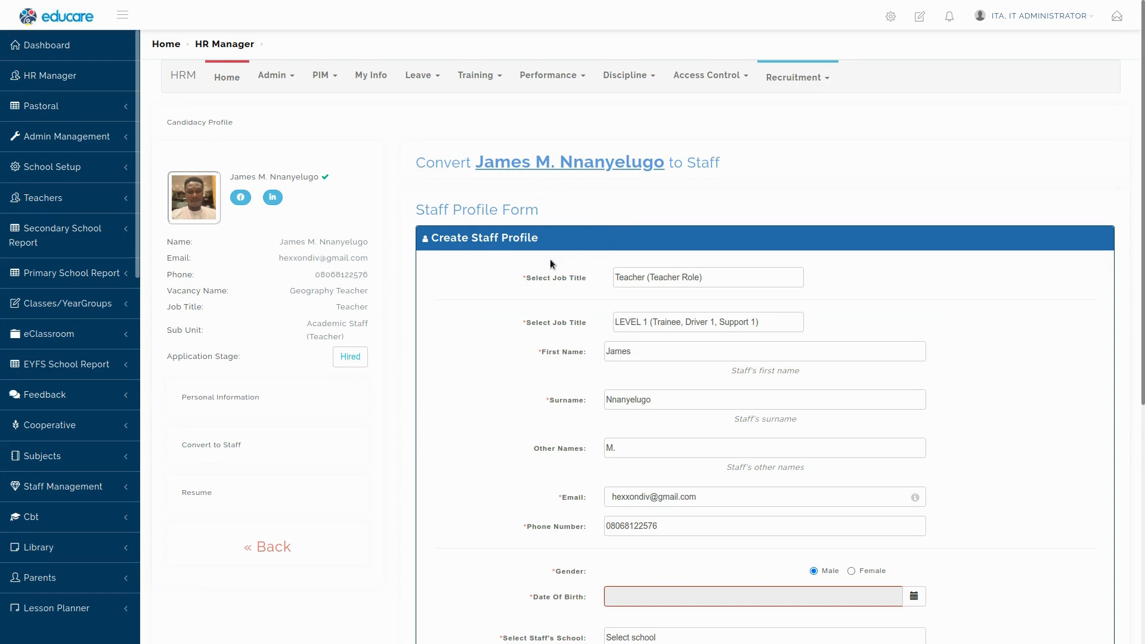
scroll(301, 286, down, 2)
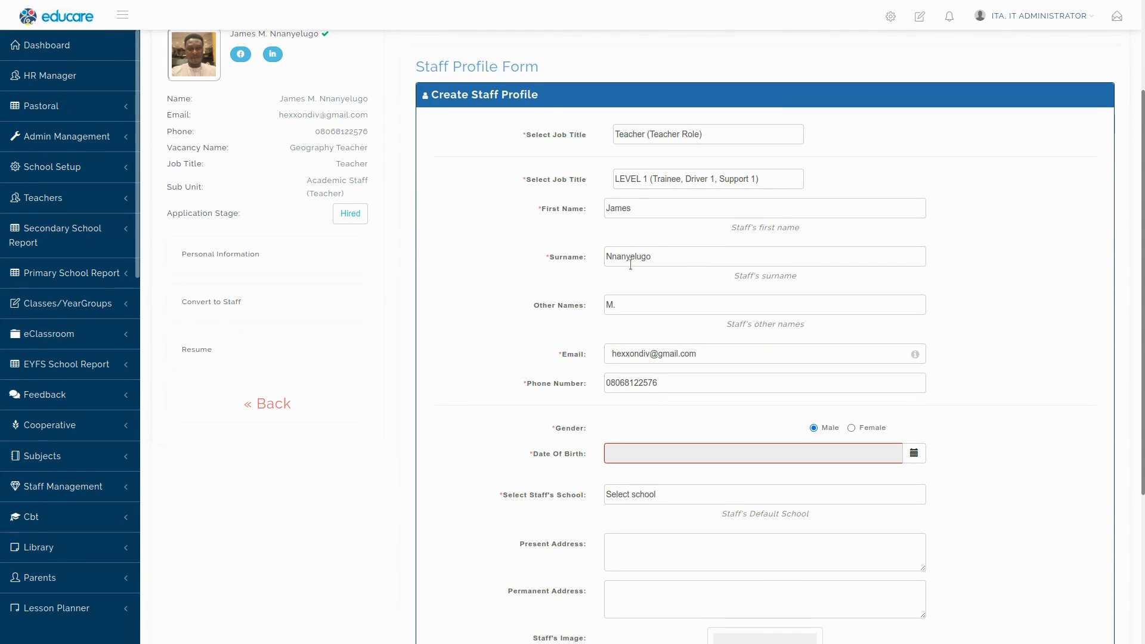
scroll(649, 373, down, 4)
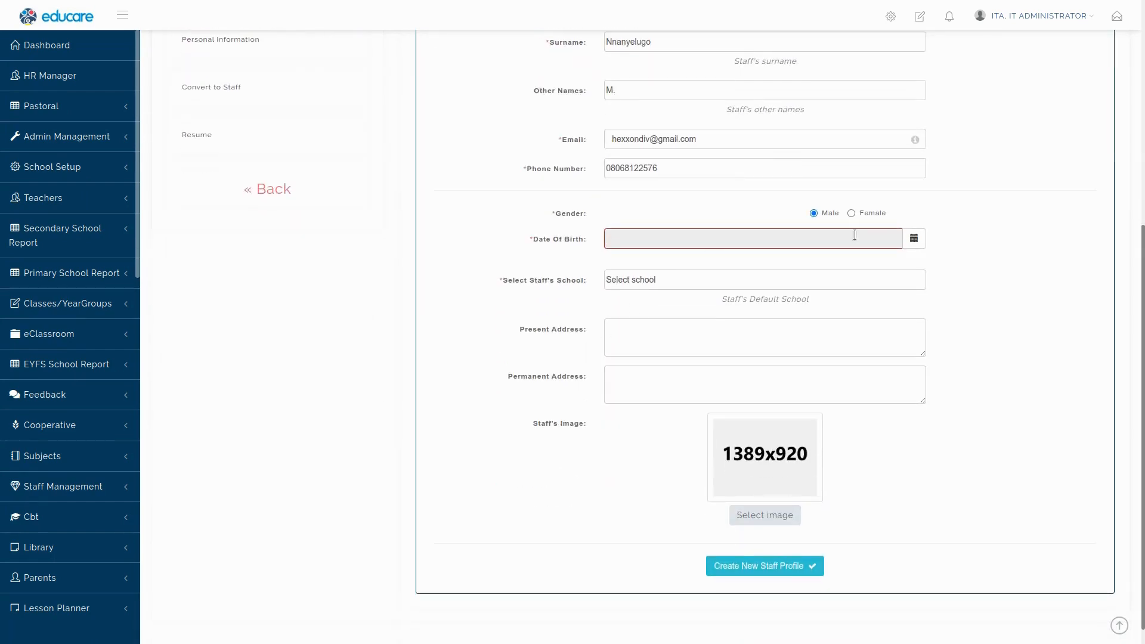
Choose the hired candidate's date of birth from the calendar in the staff profile form.
click(914, 238)
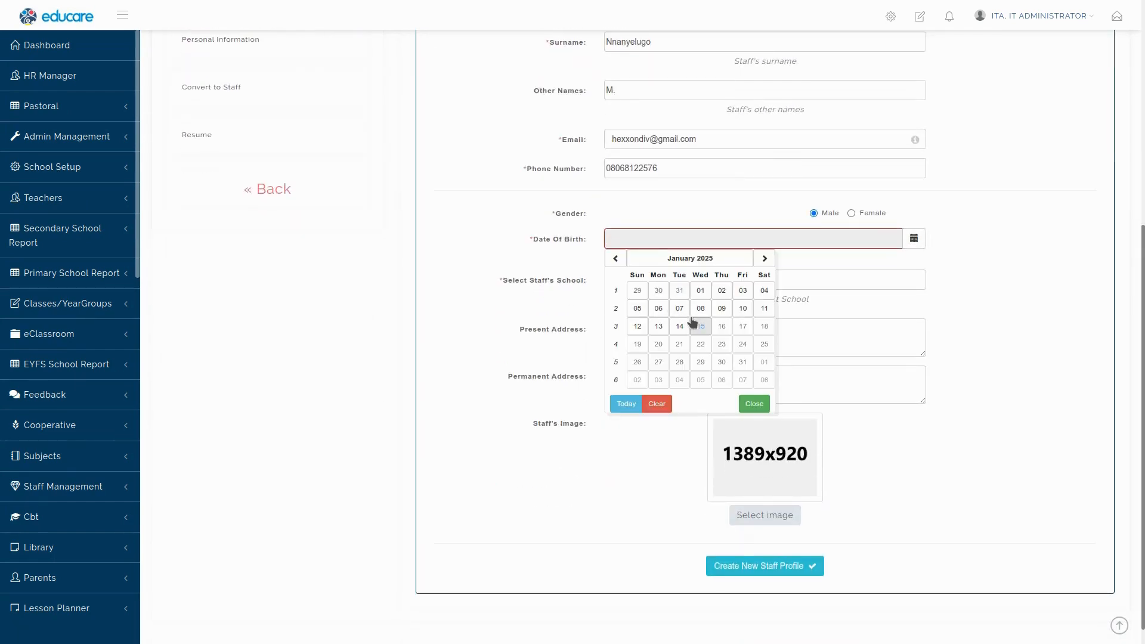
click(699, 260)
click(666, 261)
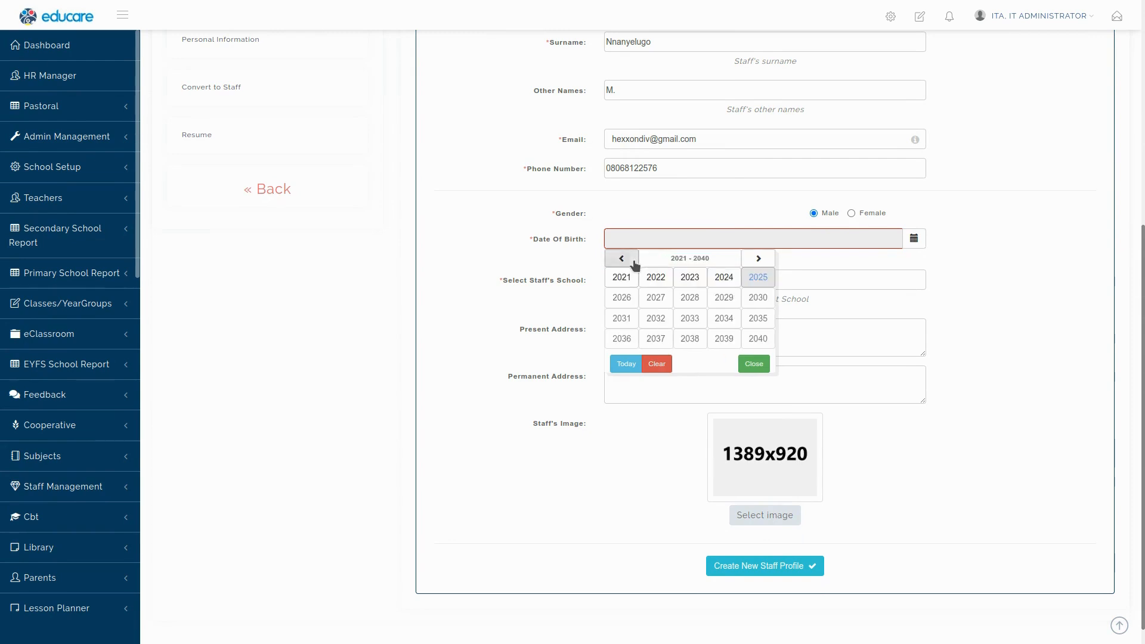
click(621, 259)
click(622, 259)
click(622, 259)
click(621, 258)
click(621, 259)
click(622, 259)
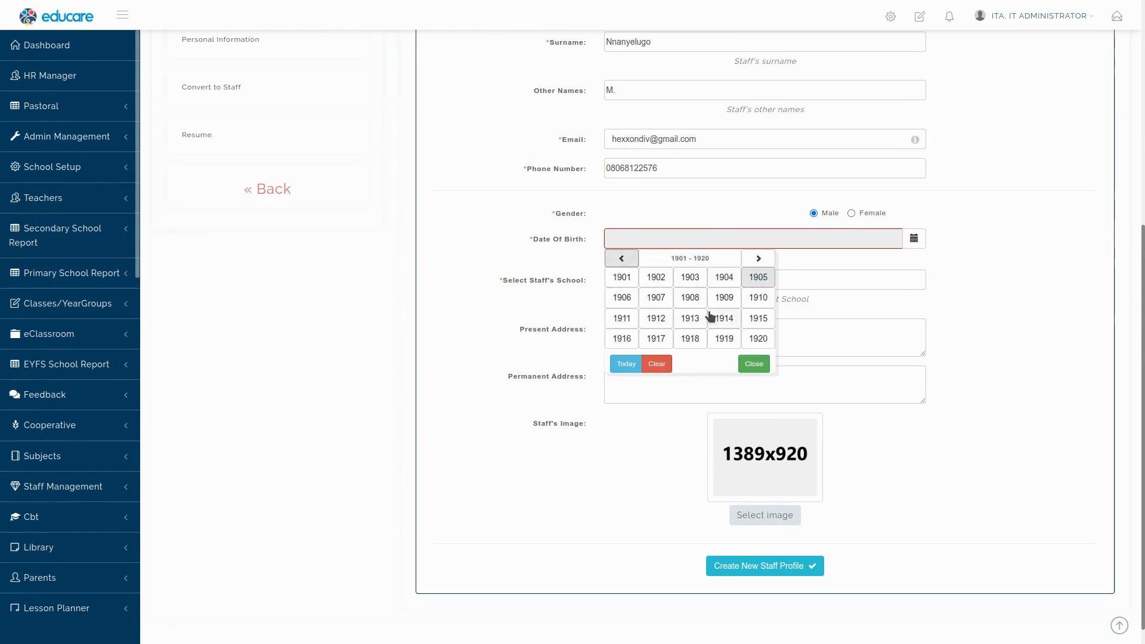
click(758, 258)
click(758, 258)
click(758, 258)
click(758, 259)
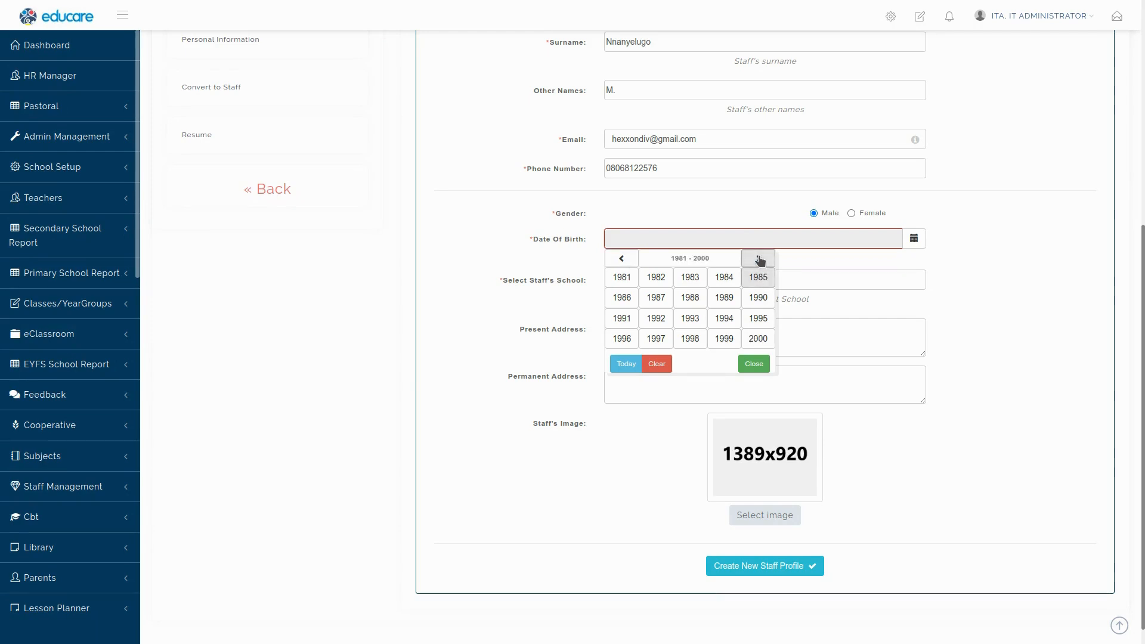
click(692, 298)
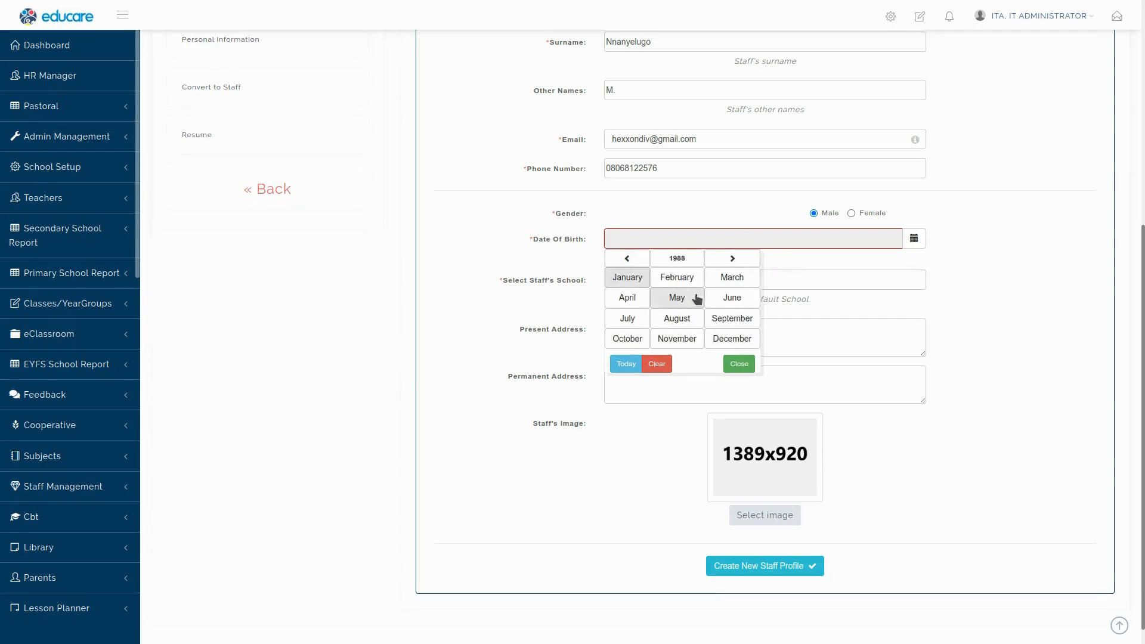
click(732, 298)
click(680, 325)
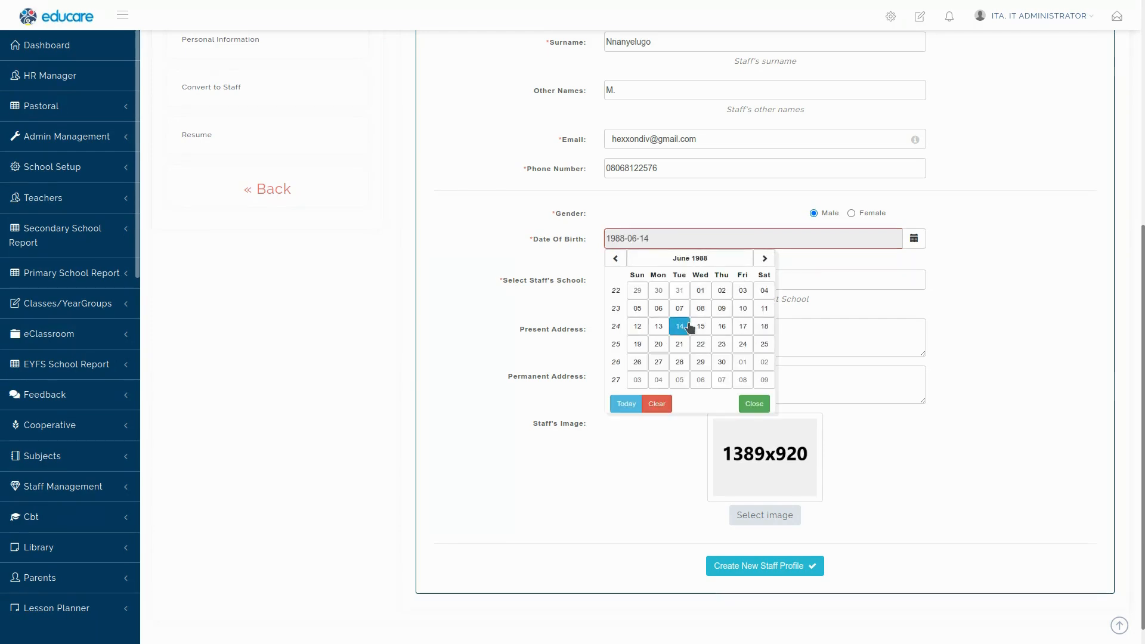
click(752, 402)
Set the staff's school to SECONDARY SCHOOL and fill in the present and permanent addresses from a saved address suggestion.
click(651, 288)
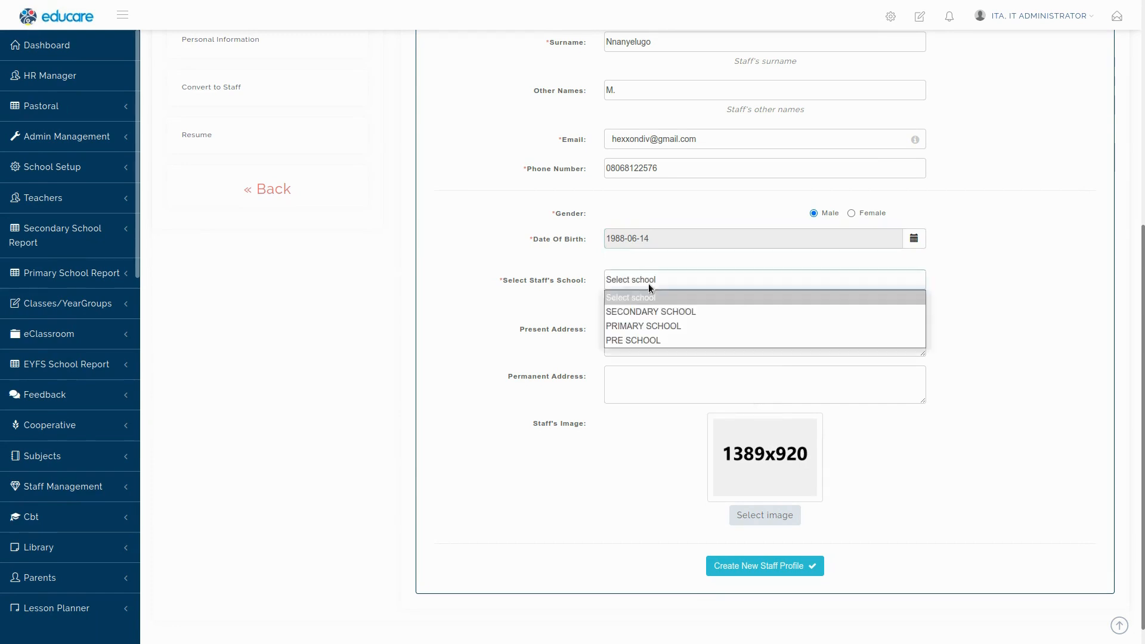
click(646, 312)
click(657, 284)
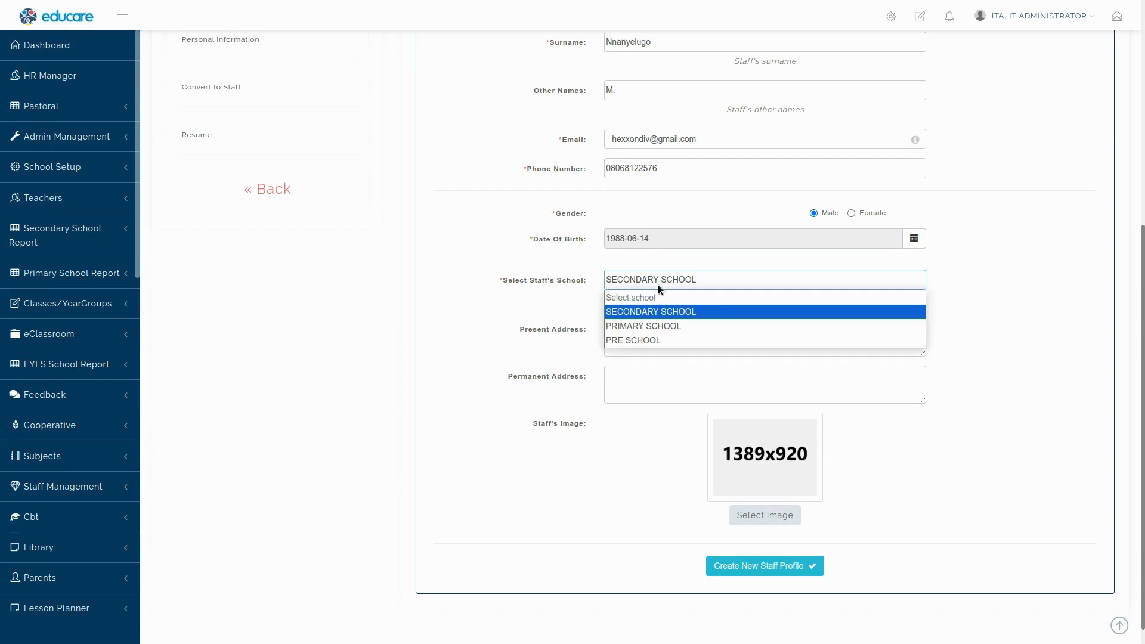
click(649, 285)
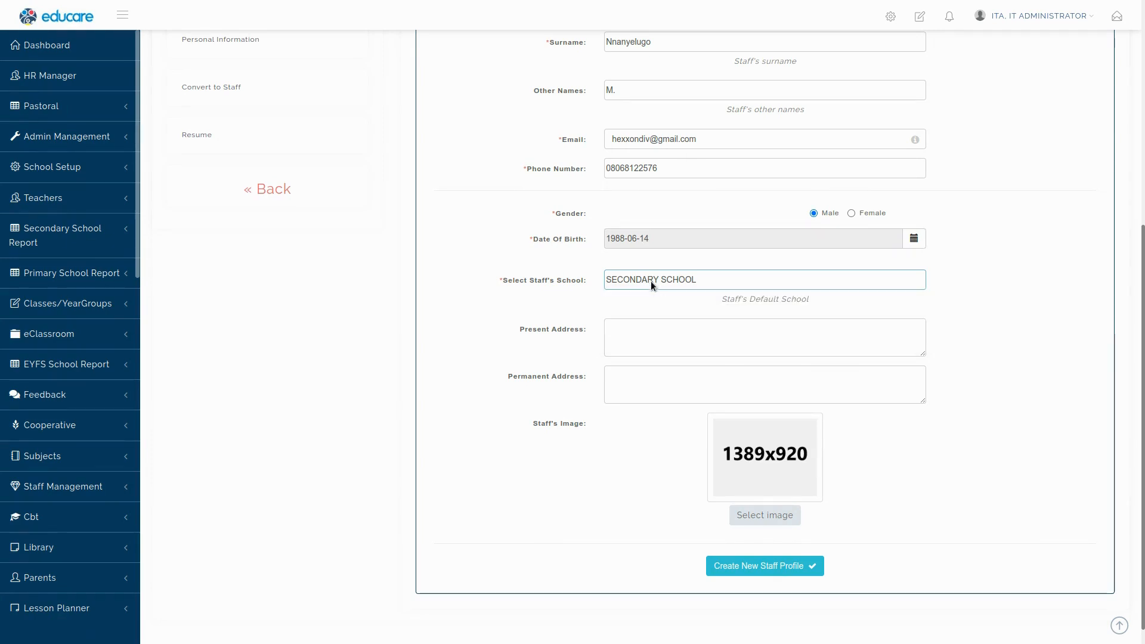
click(649, 336)
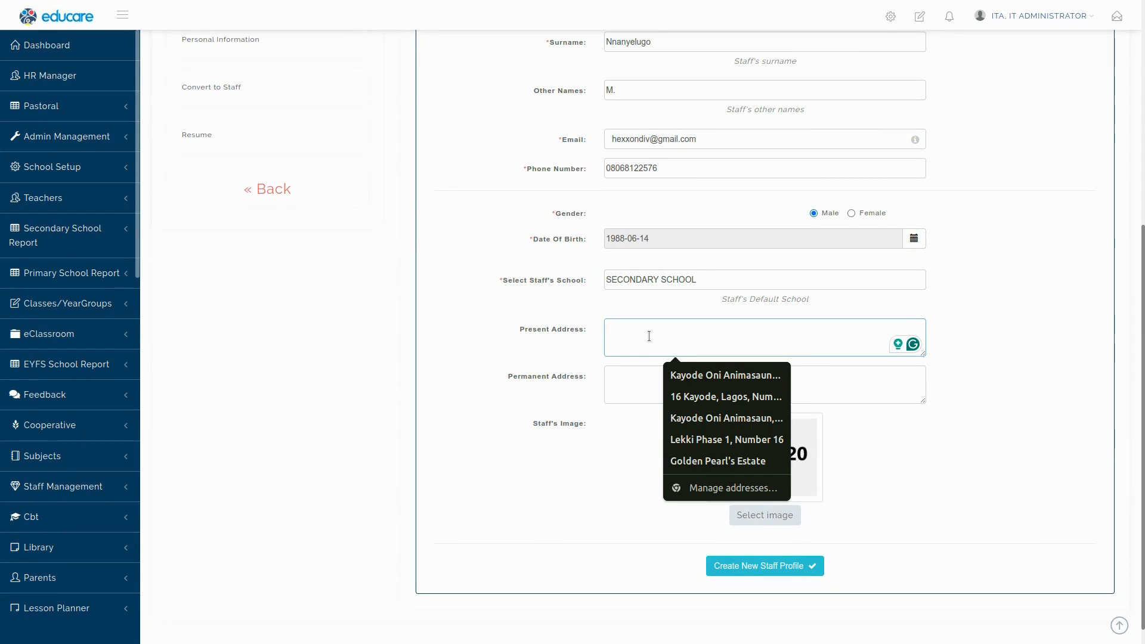
click(703, 376)
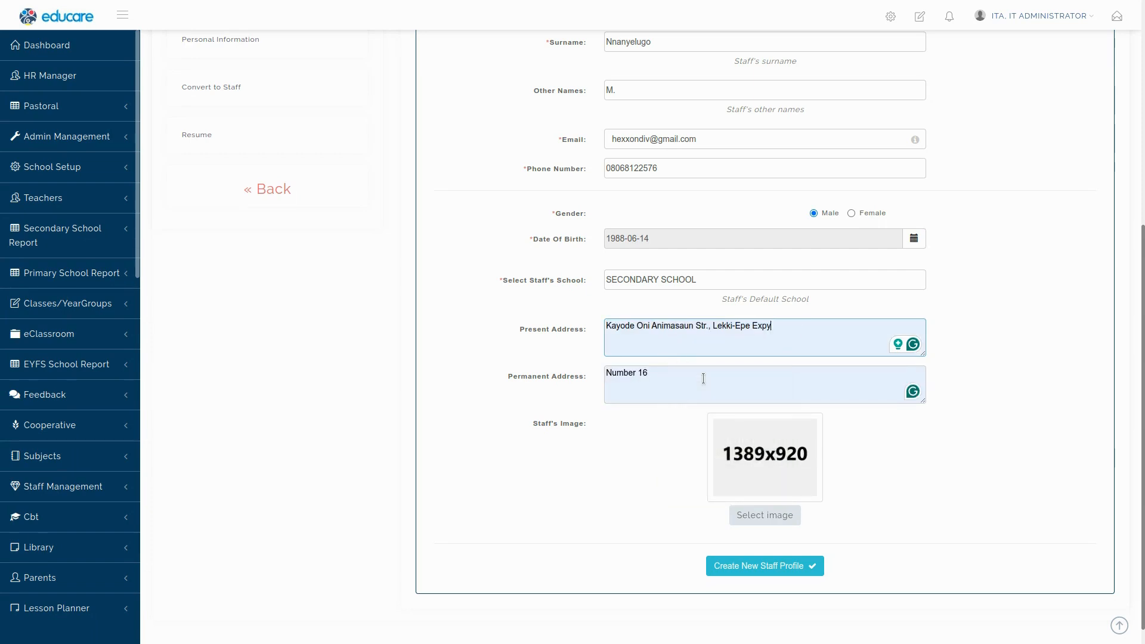
Add image10.png from the Pictures folder as the staff image and create the new staff profile.
click(736, 483)
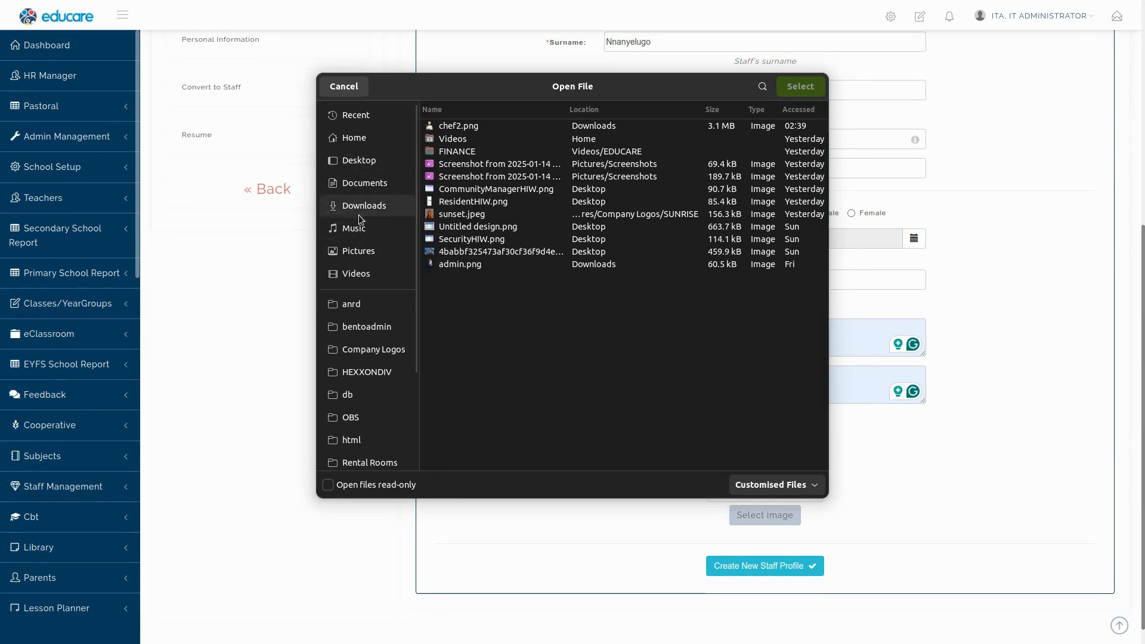
click(358, 251)
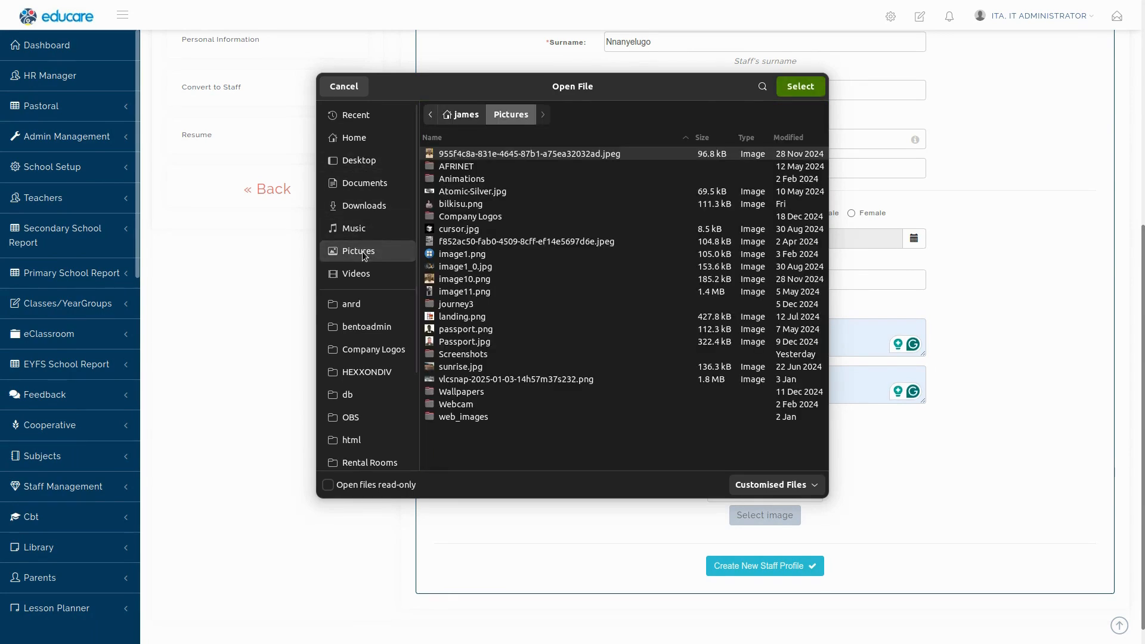
click(446, 280)
double_click(445, 280)
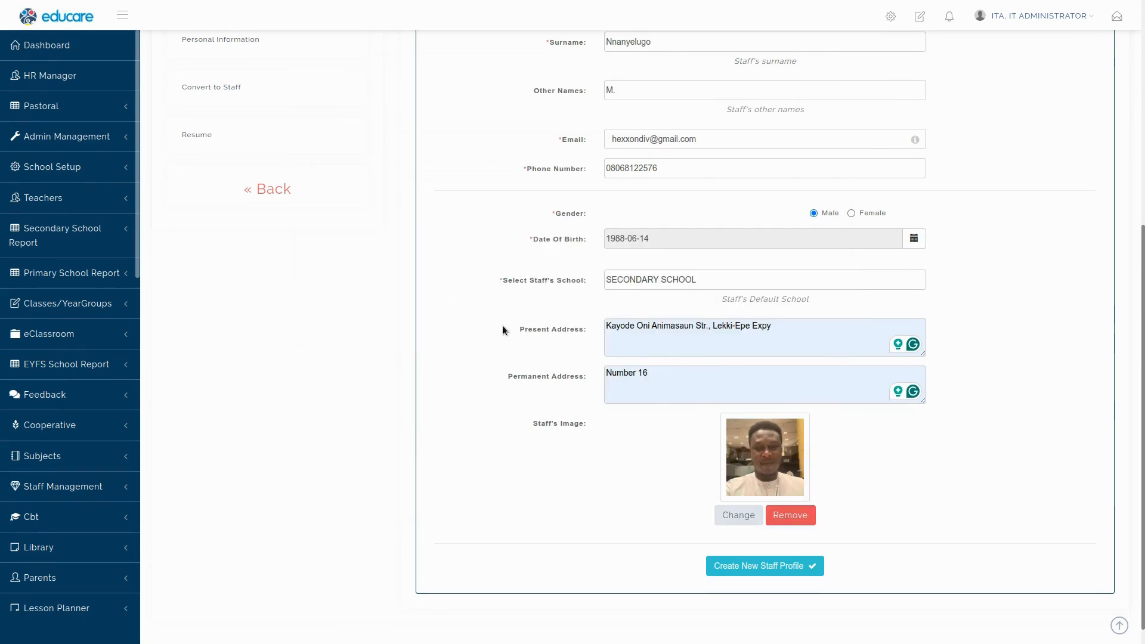
click(767, 570)
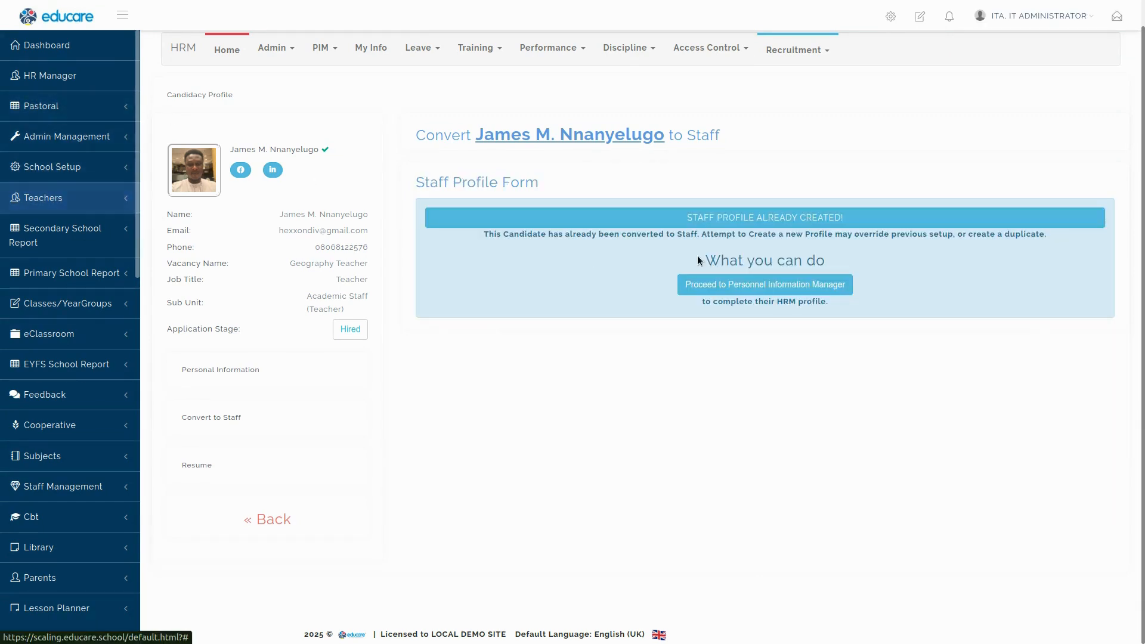
Proceed to the Personnel Information Manager and search the employee list for the new staff member's surname.
click(767, 289)
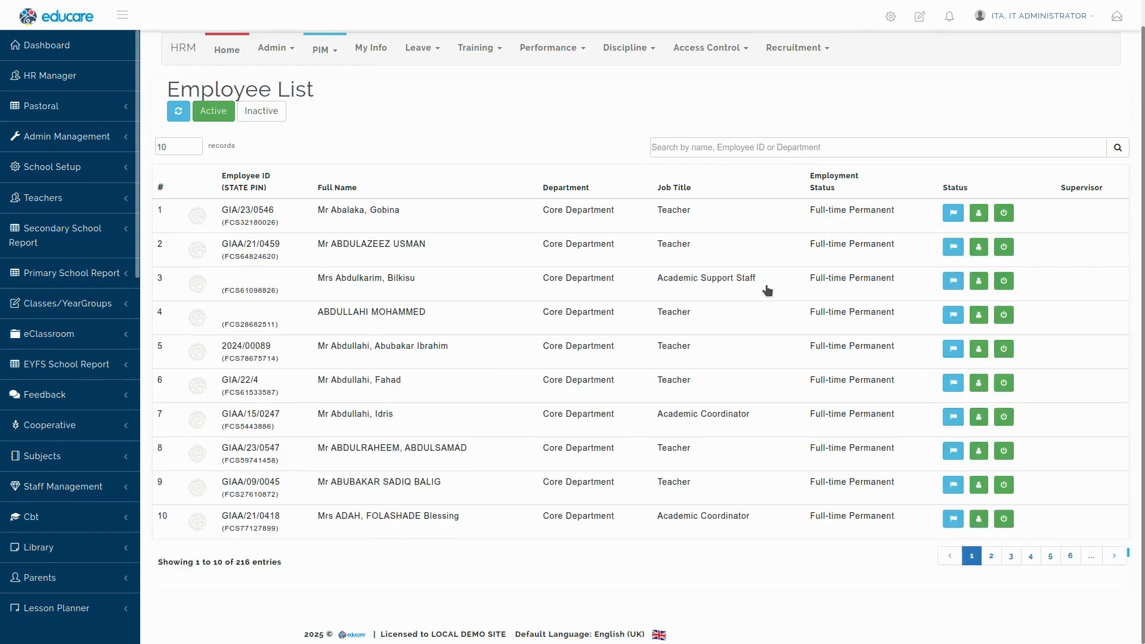
click(860, 150)
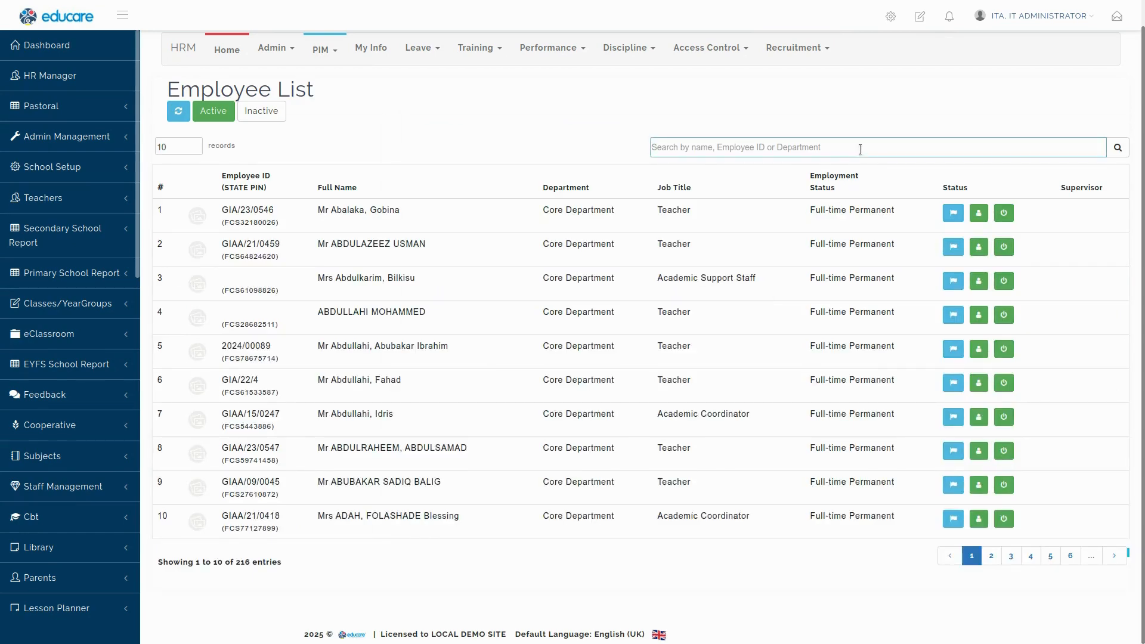
text(nnan)
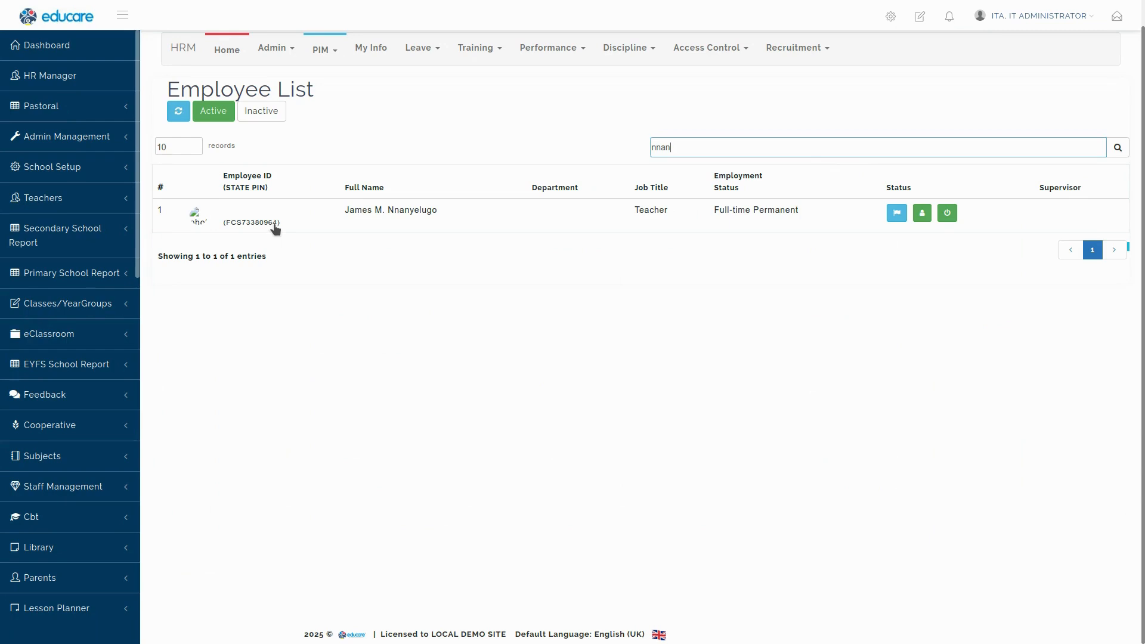
View the teachers of SECONDARY SCHOOL and search that list for the new staff member's surname.
click(60, 197)
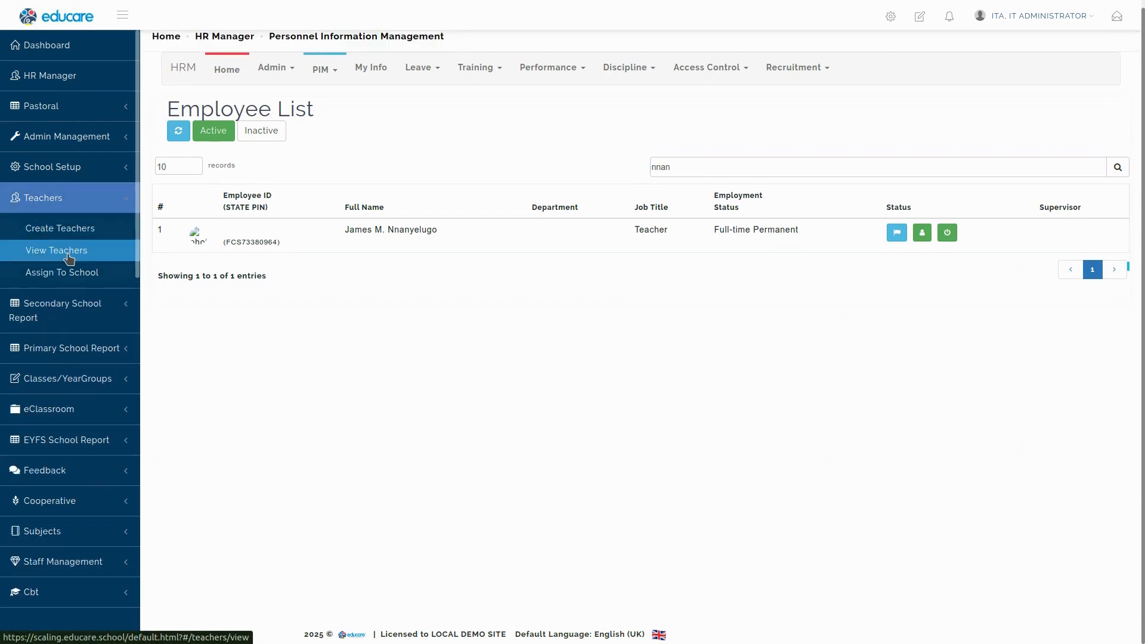
click(68, 257)
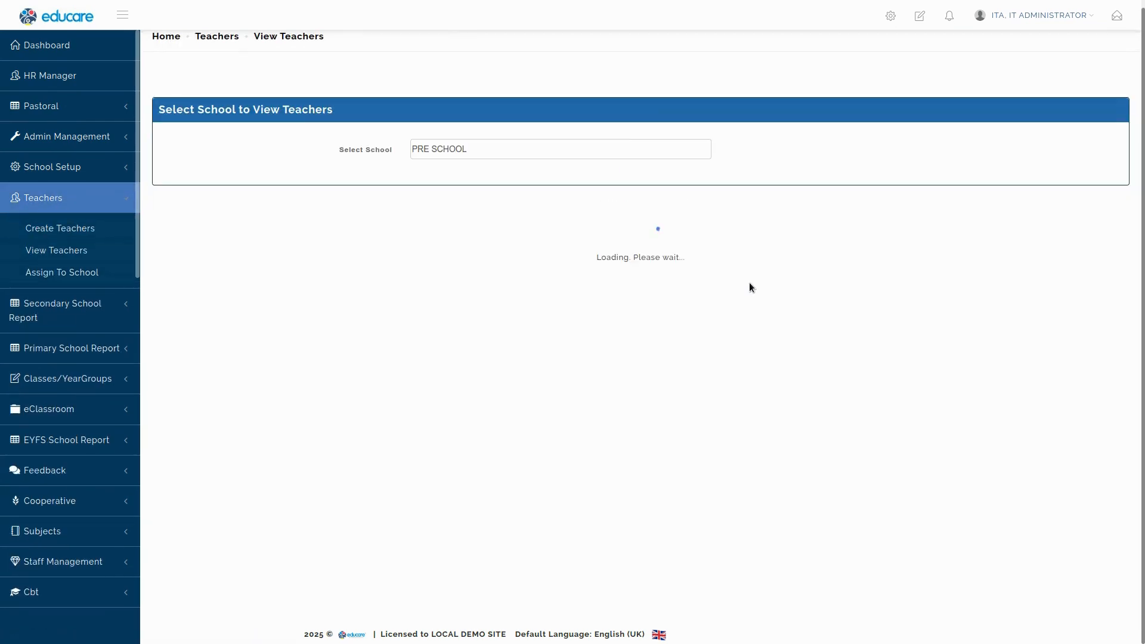
click(467, 155)
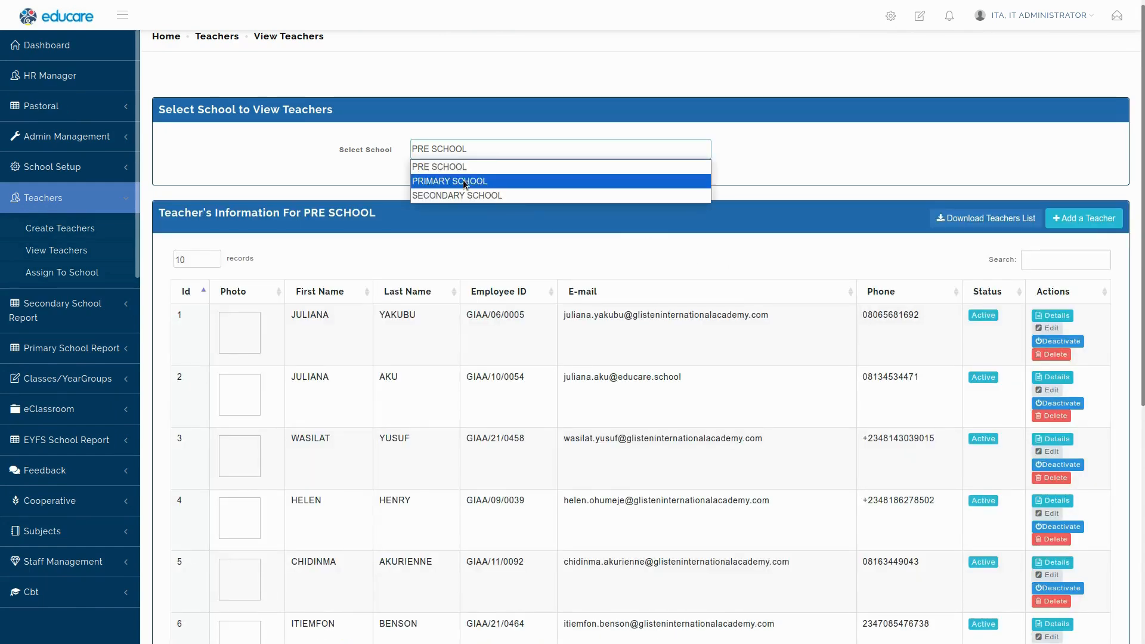
click(463, 193)
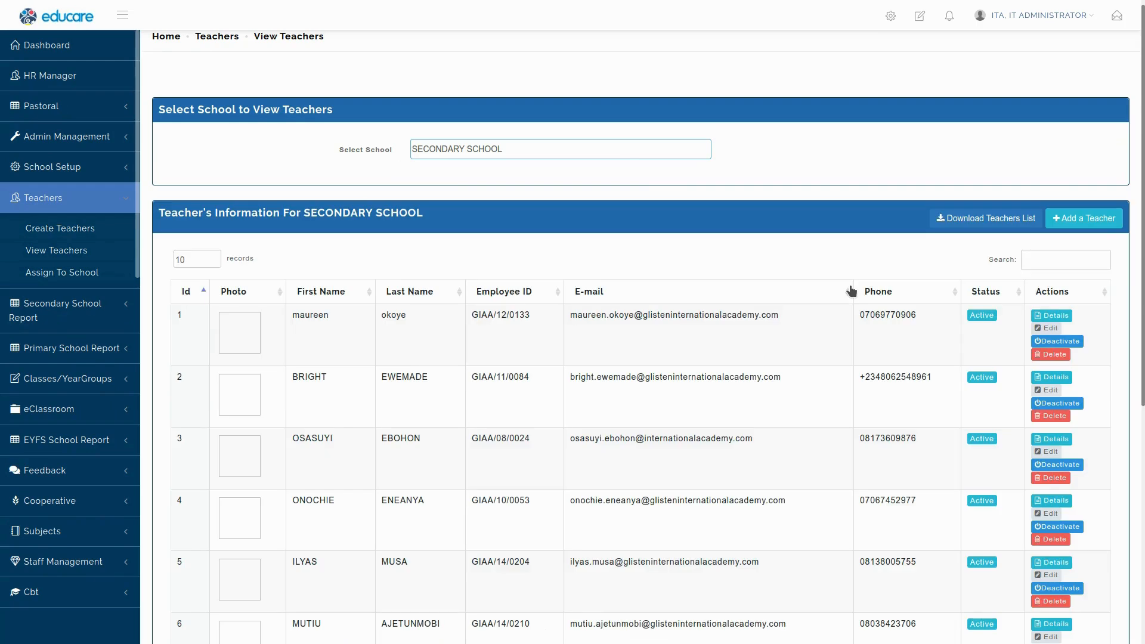
click(1025, 260)
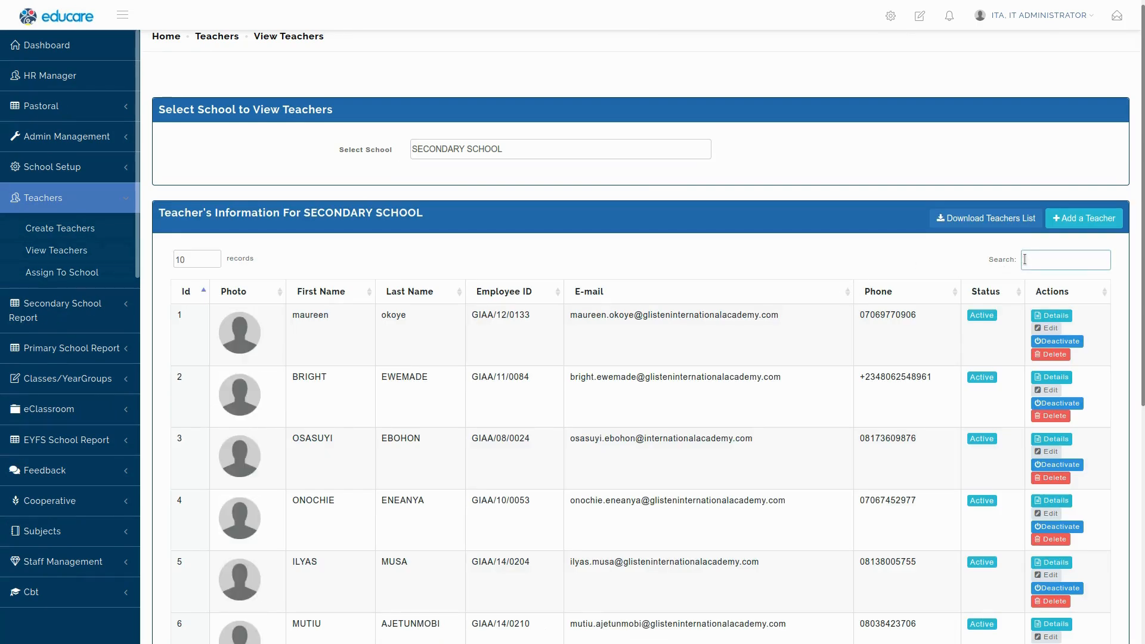
text(ina)
key(ctrl+a)
text(nnan)
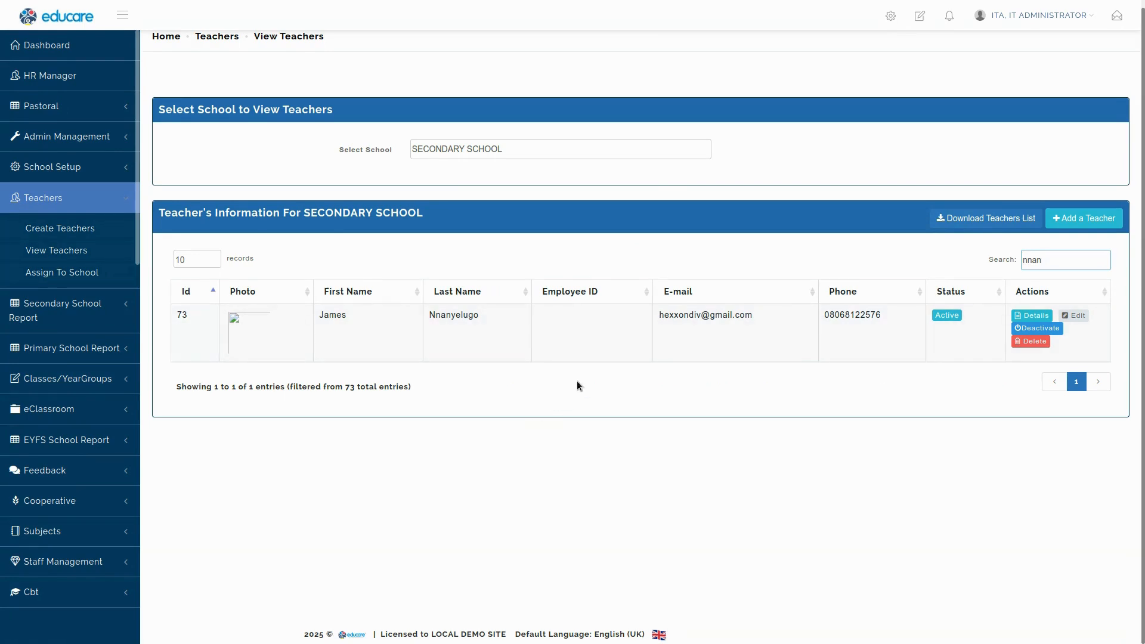
Return to the HR Manager's PIM employee list and get its search ready for finding the new employee.
click(60, 251)
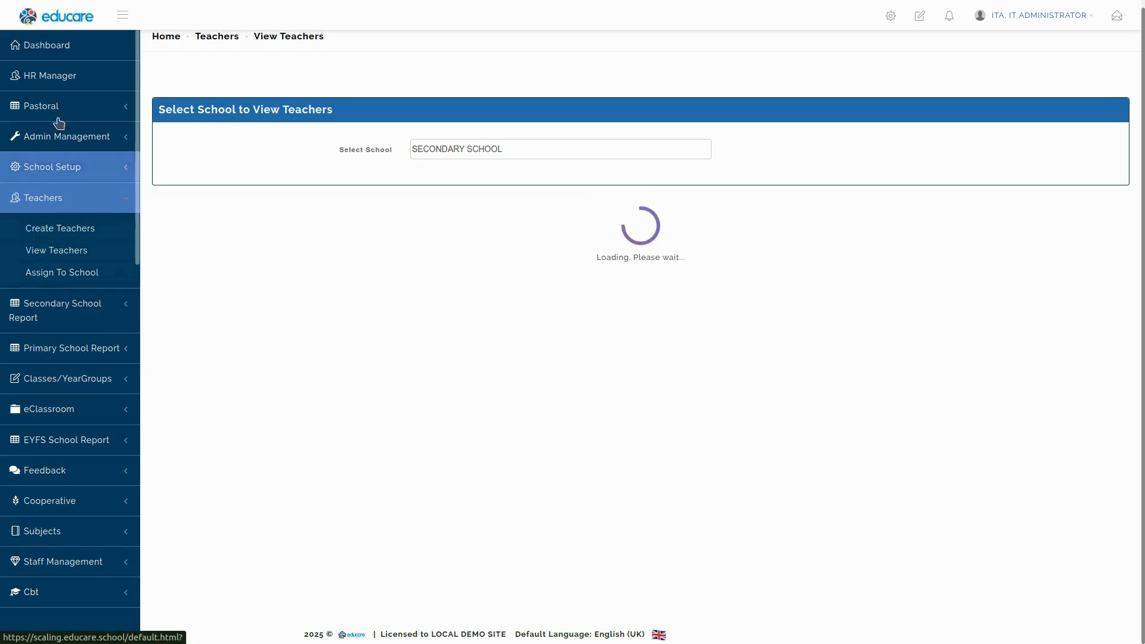
click(59, 75)
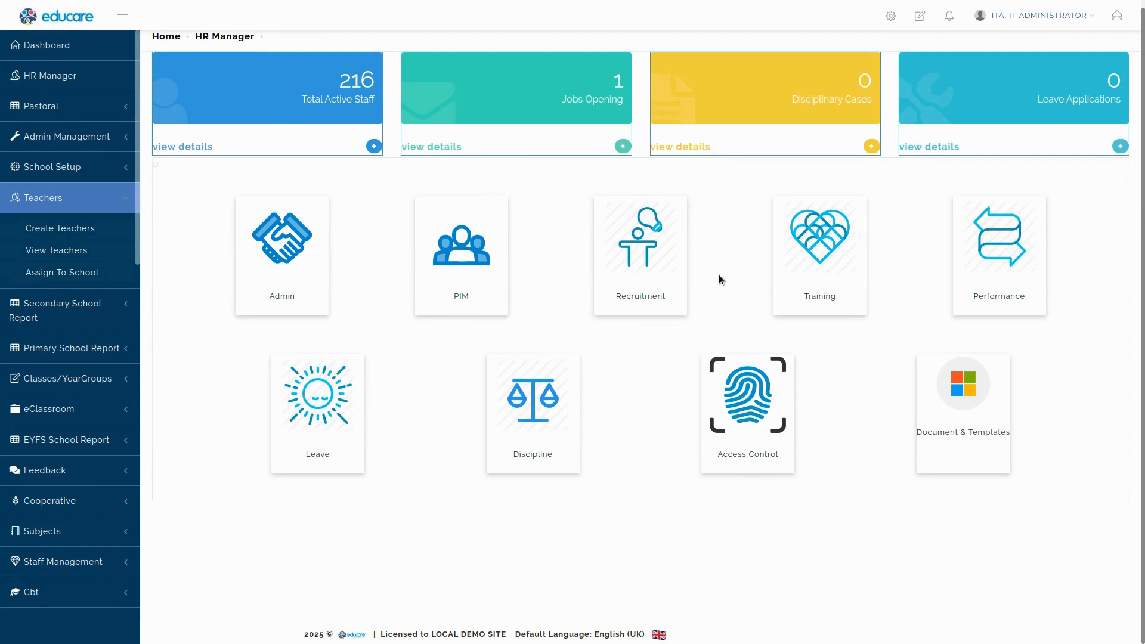
click(469, 284)
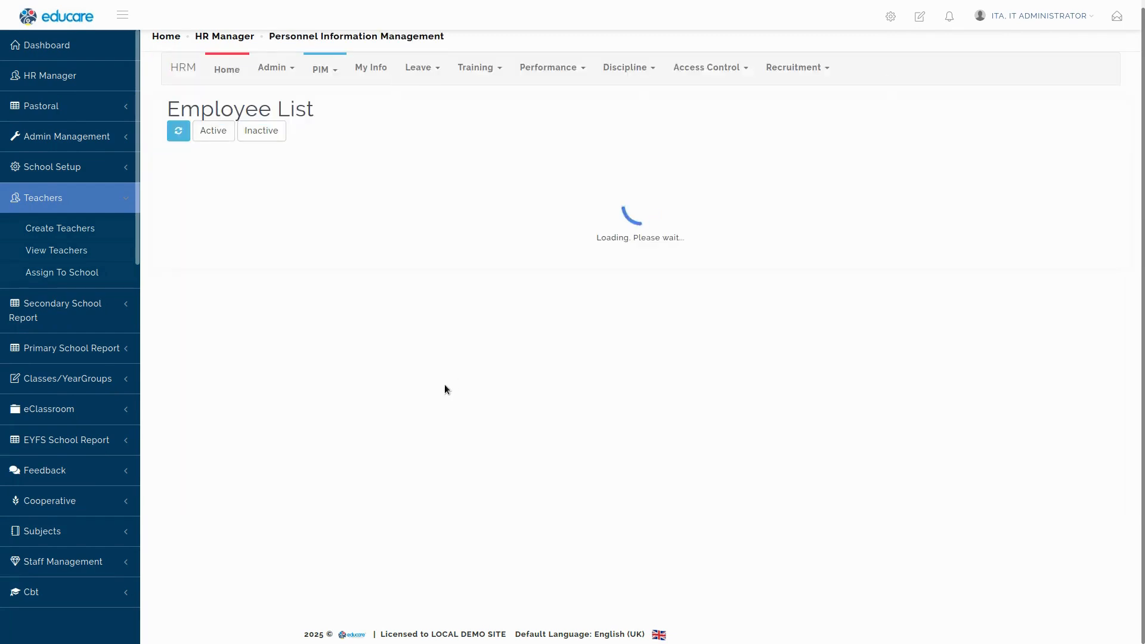
click(833, 172)
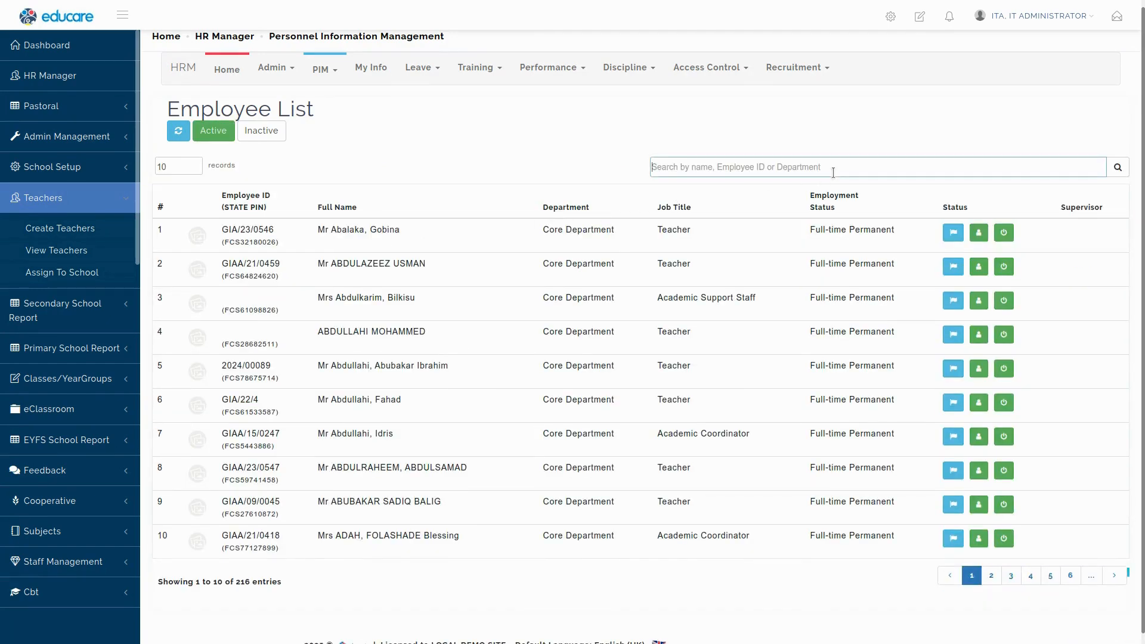